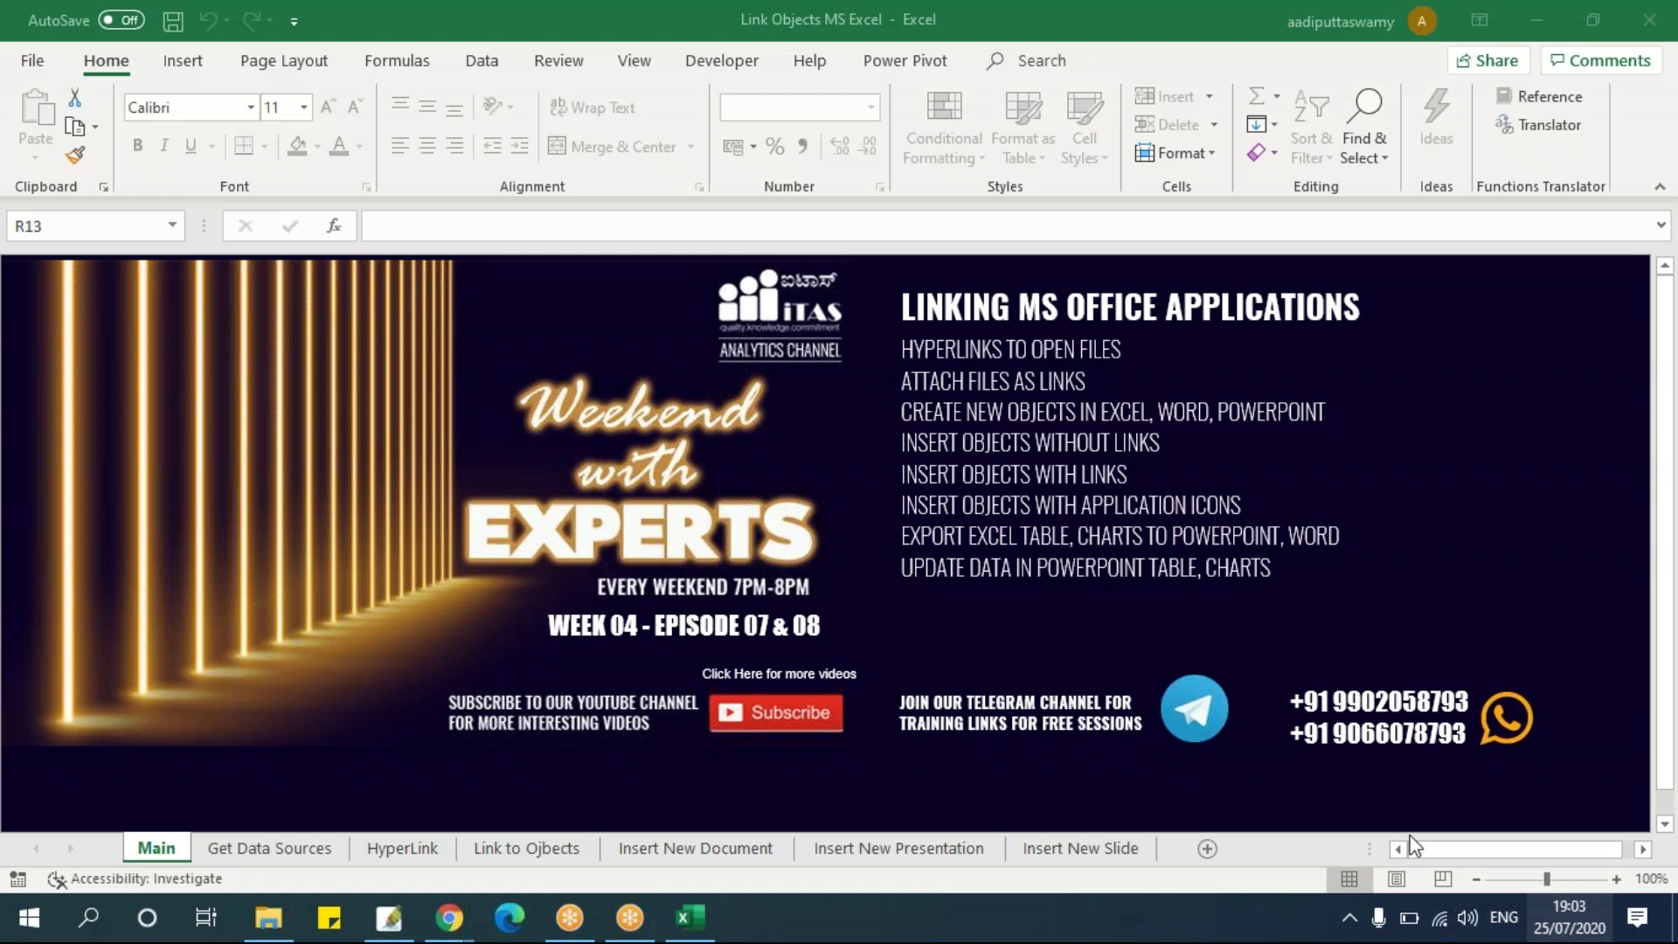
Go to the HyperLink worksheet and select cell C5.
click(404, 848)
click(486, 622)
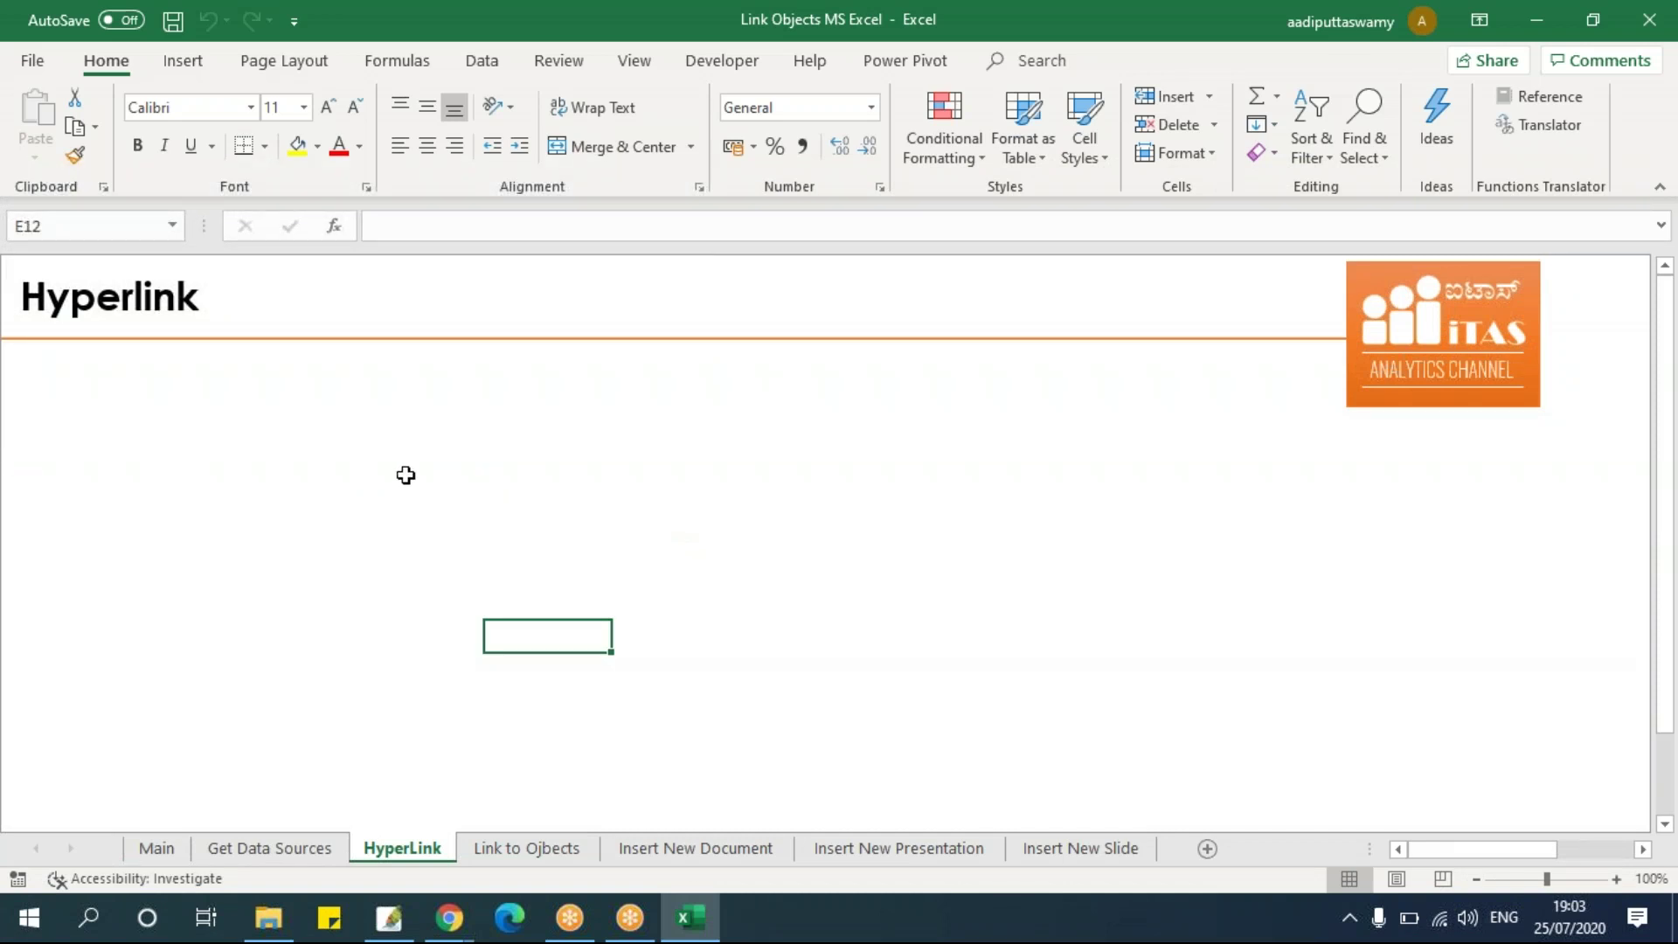
click(292, 432)
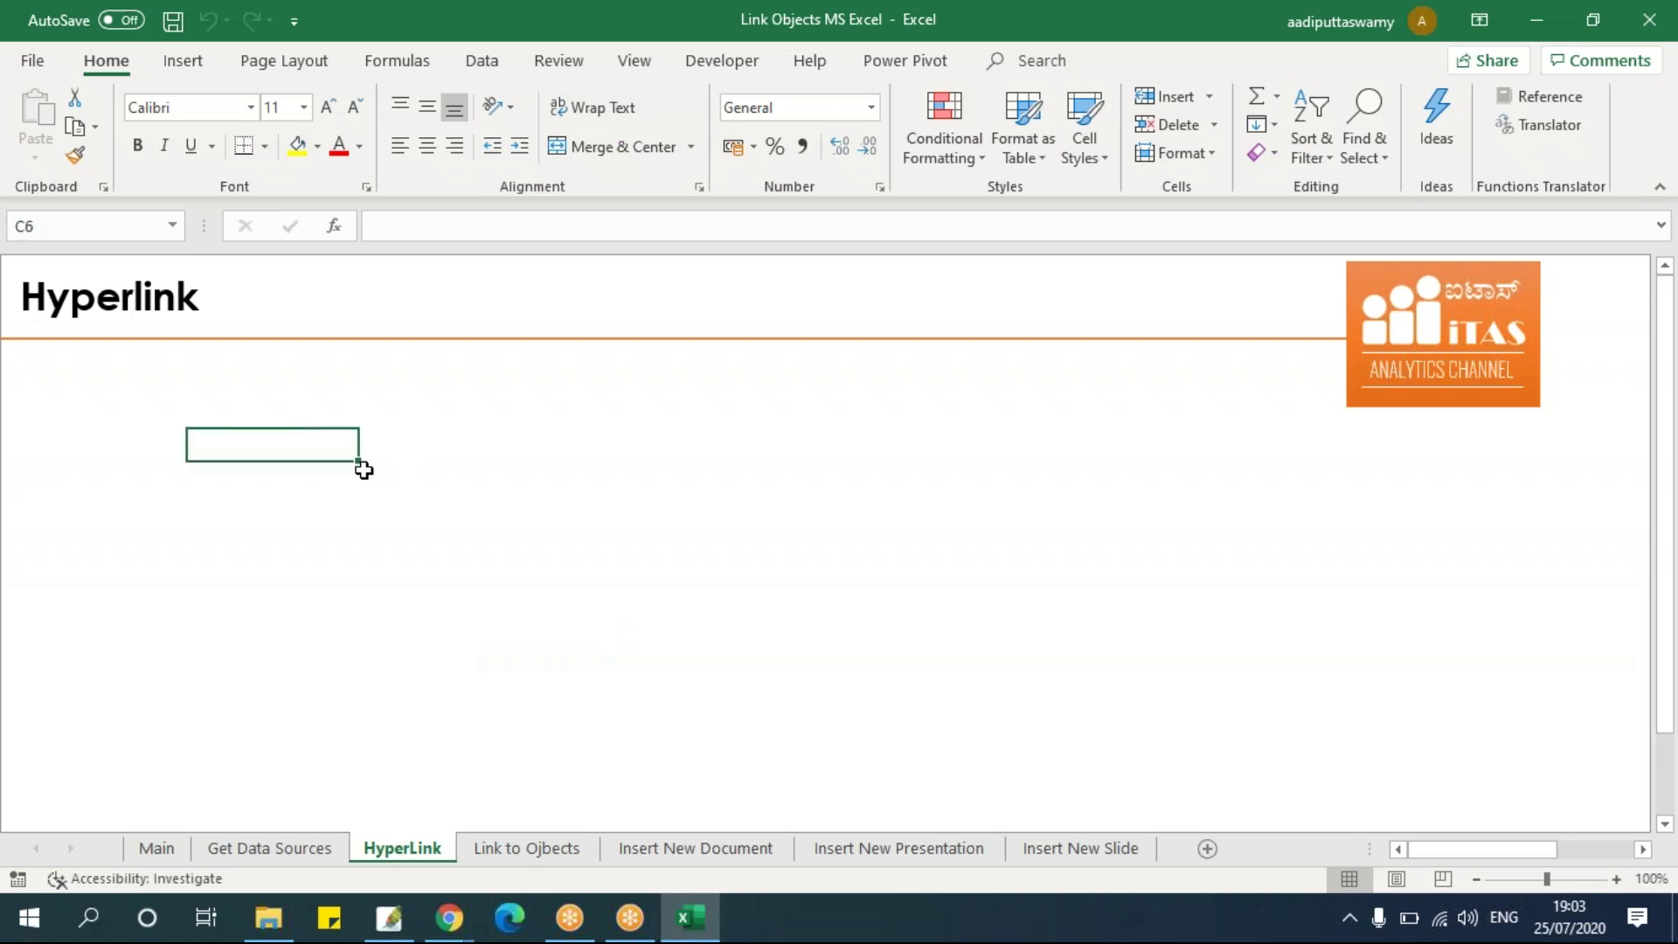
click(273, 416)
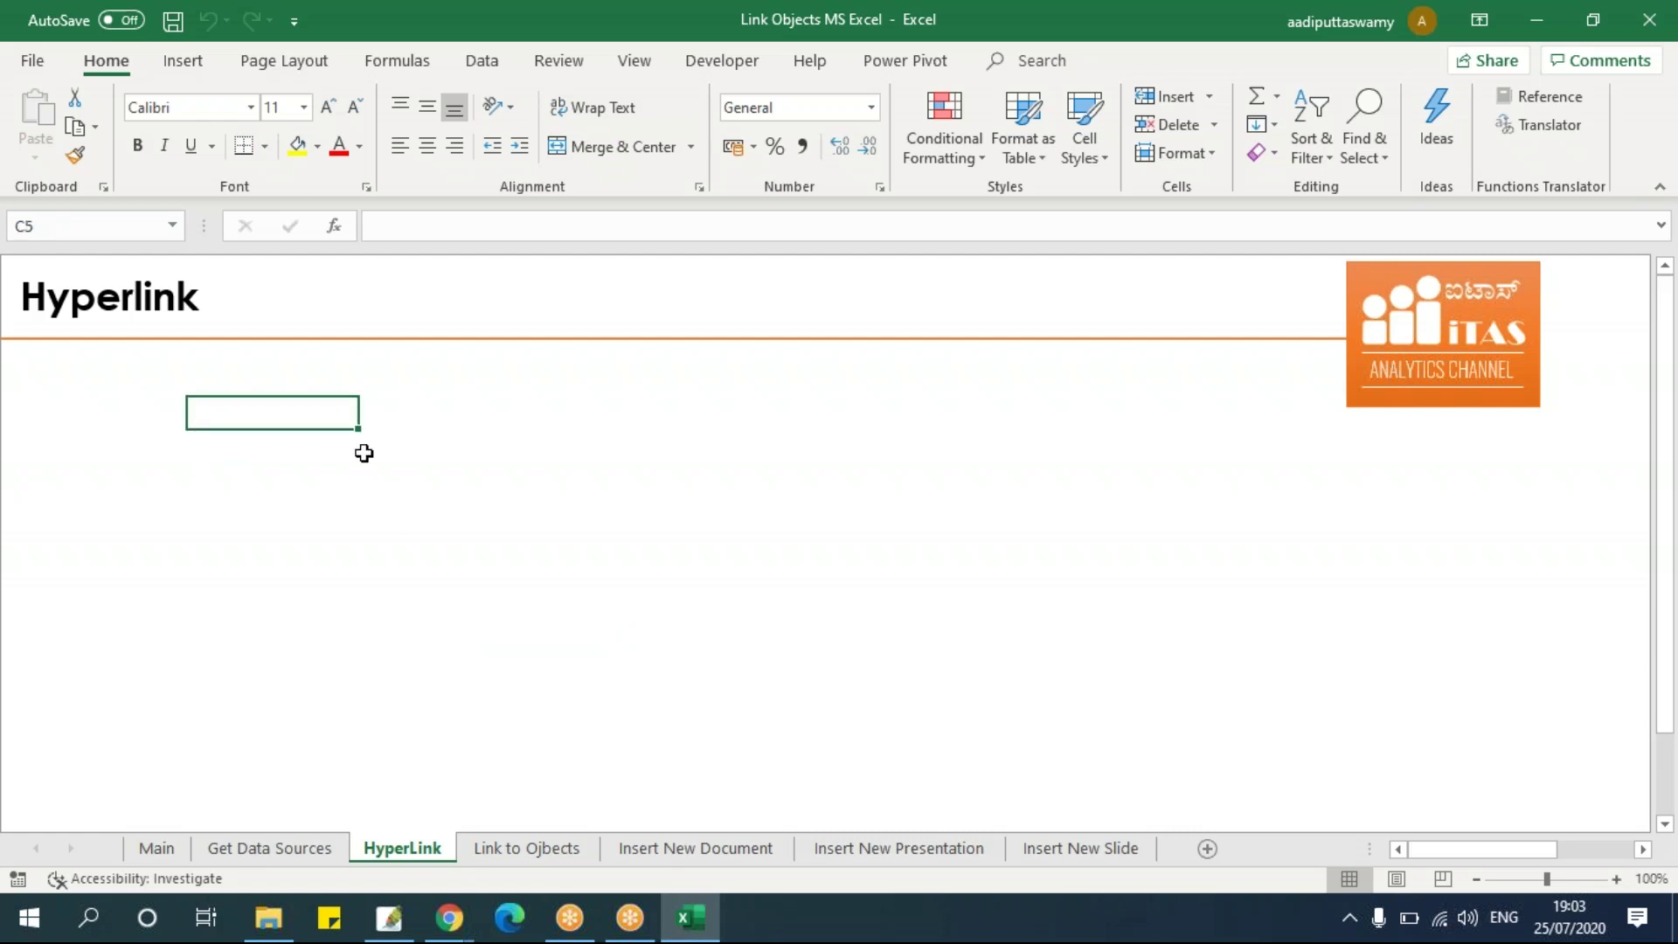
Switch to File Explorer, open the Word folder inside Week04, and select the document Word File.
click(269, 917)
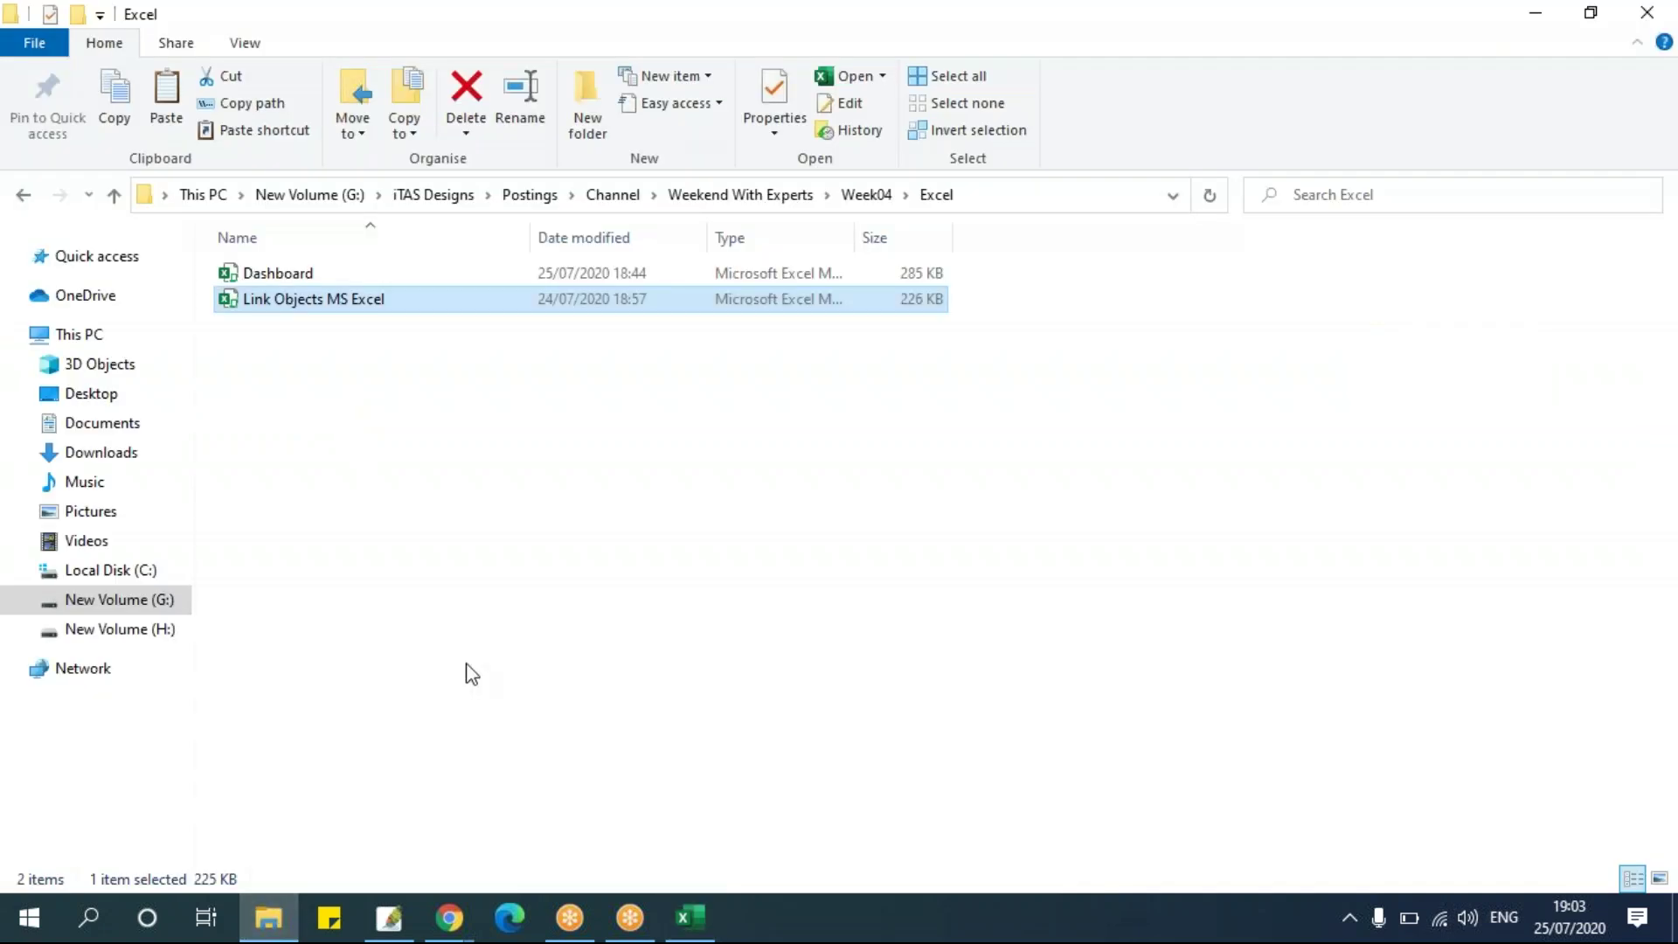
click(866, 195)
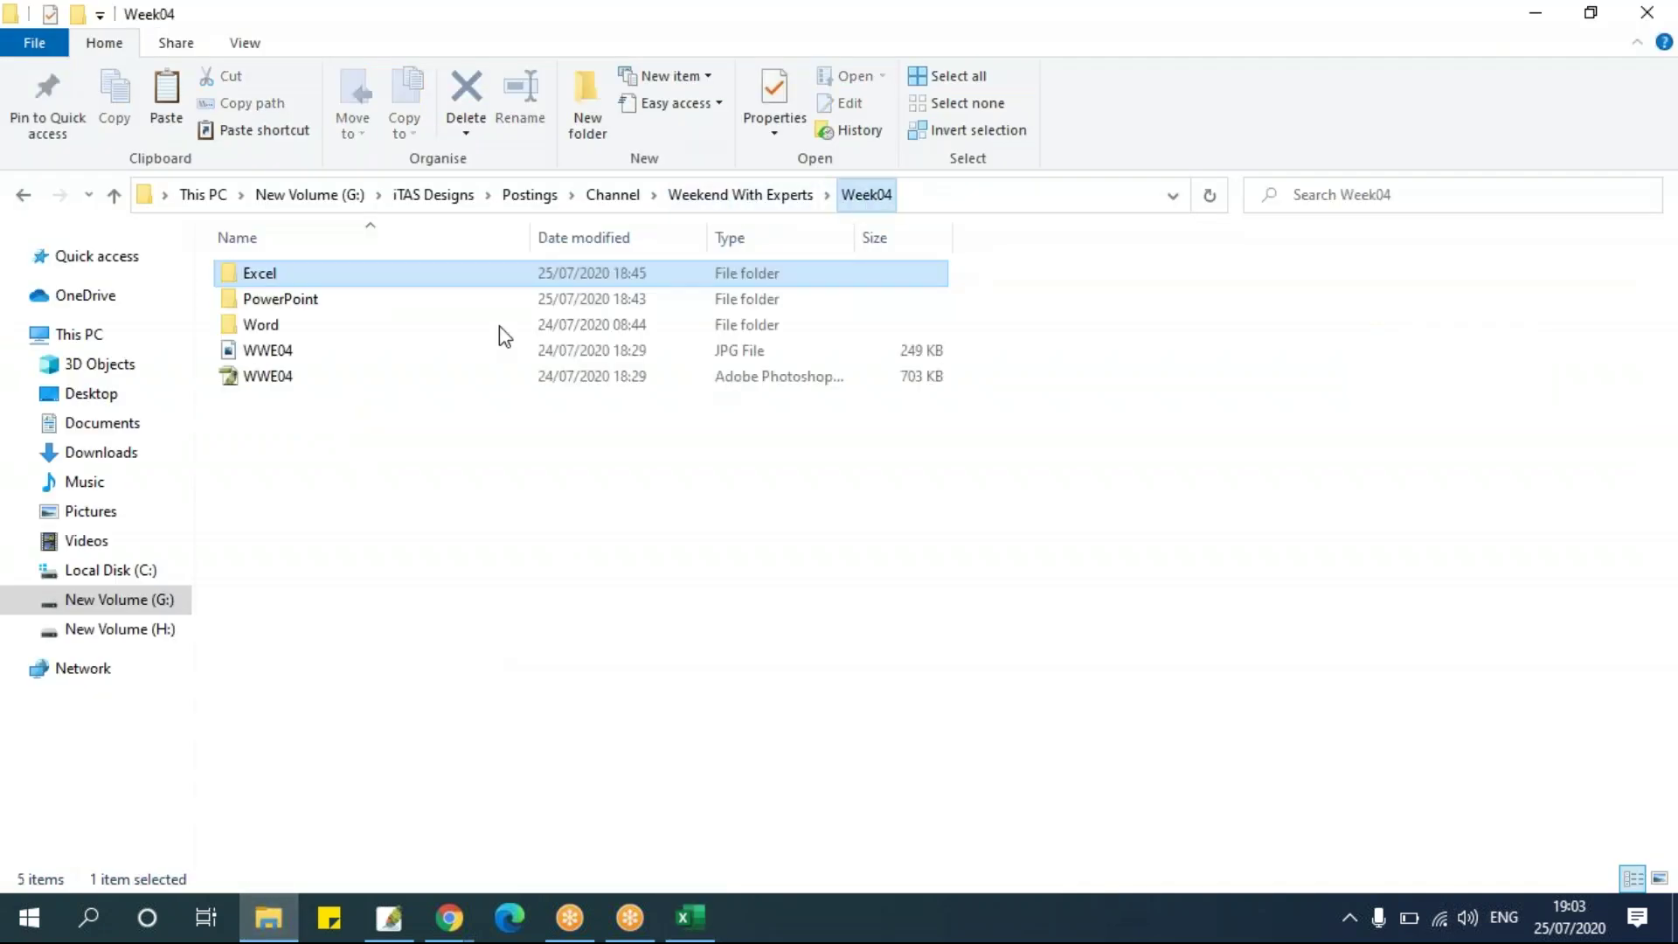
double_click(341, 322)
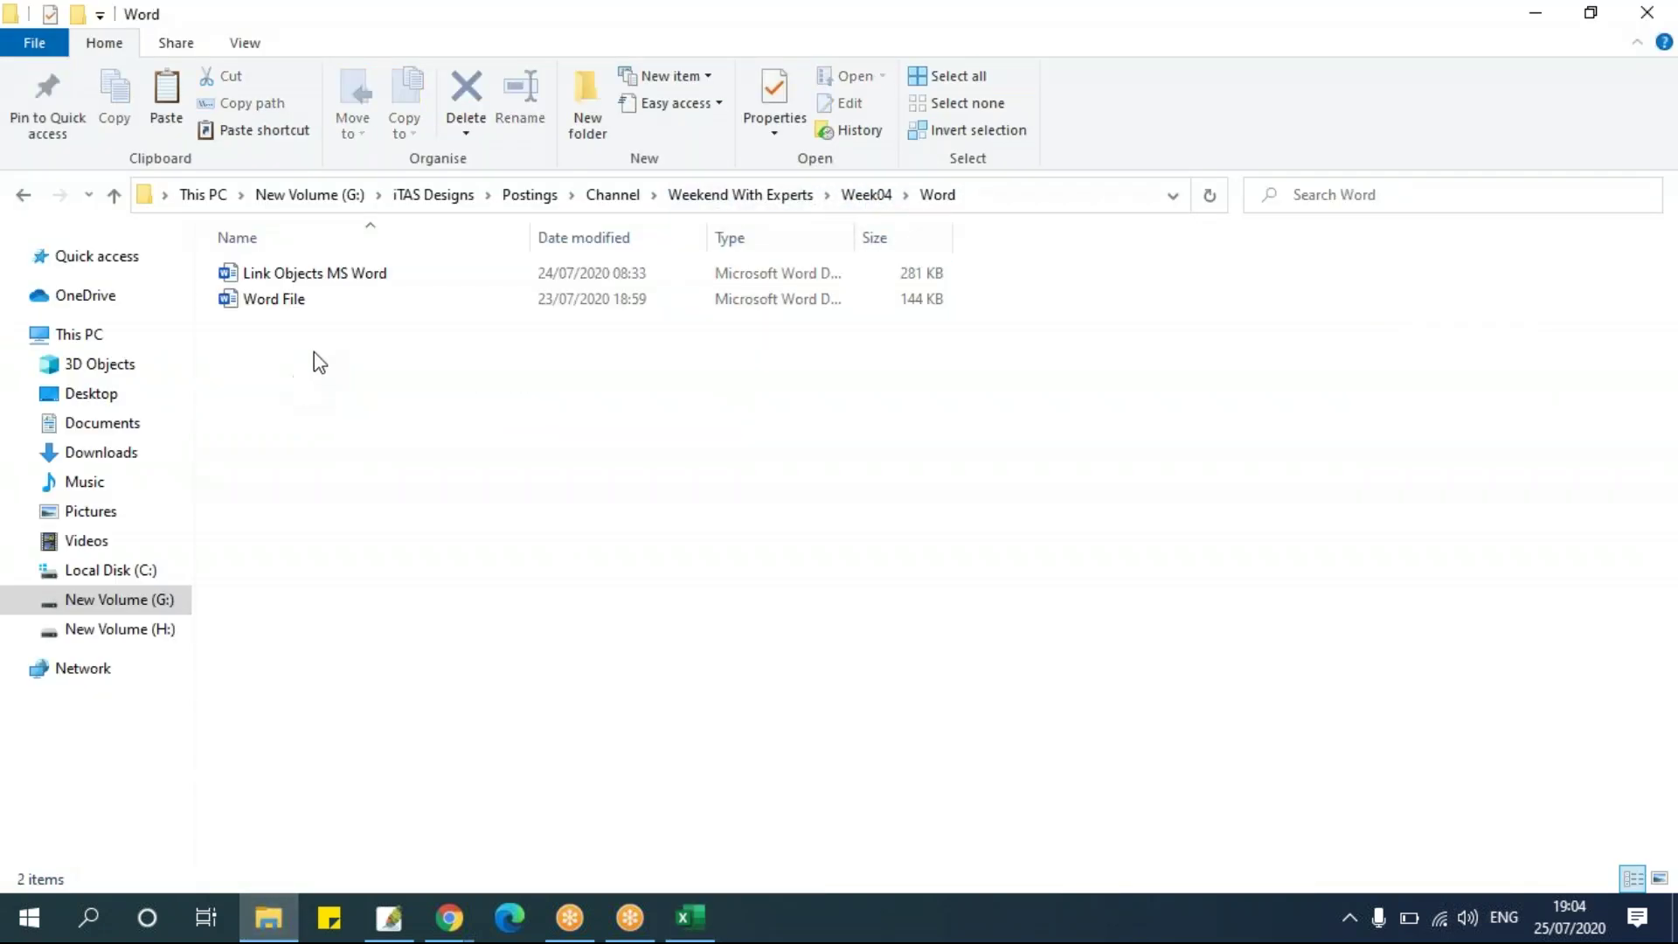
click(297, 302)
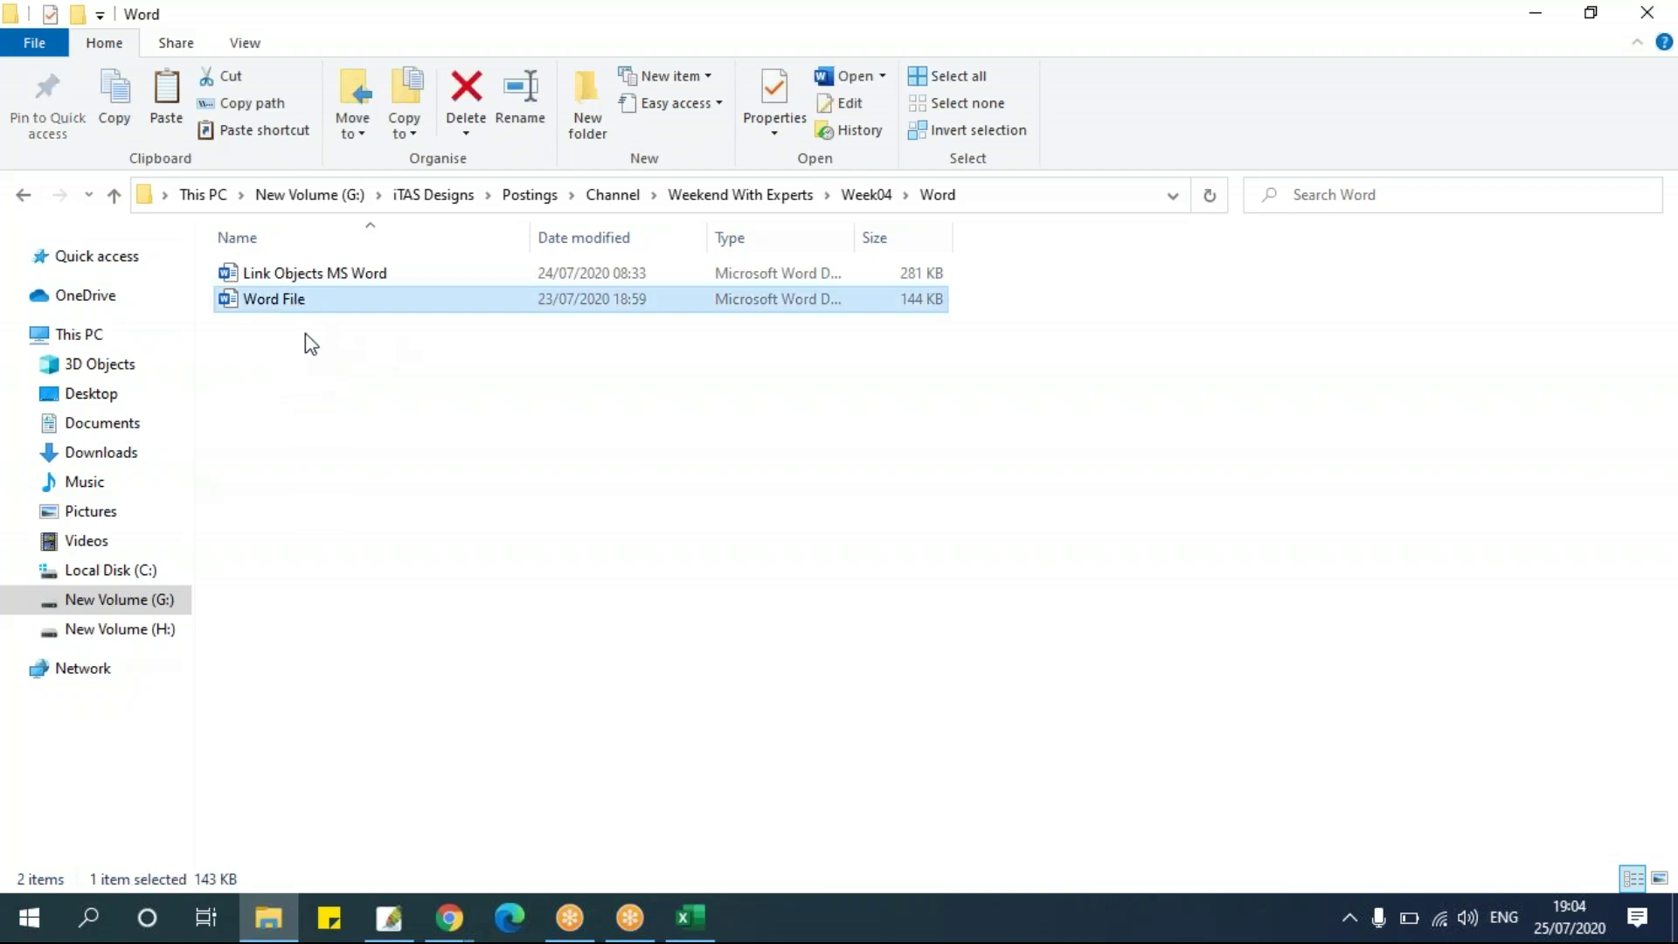
Copy the full path of the Week04\Word folder.
click(981, 196)
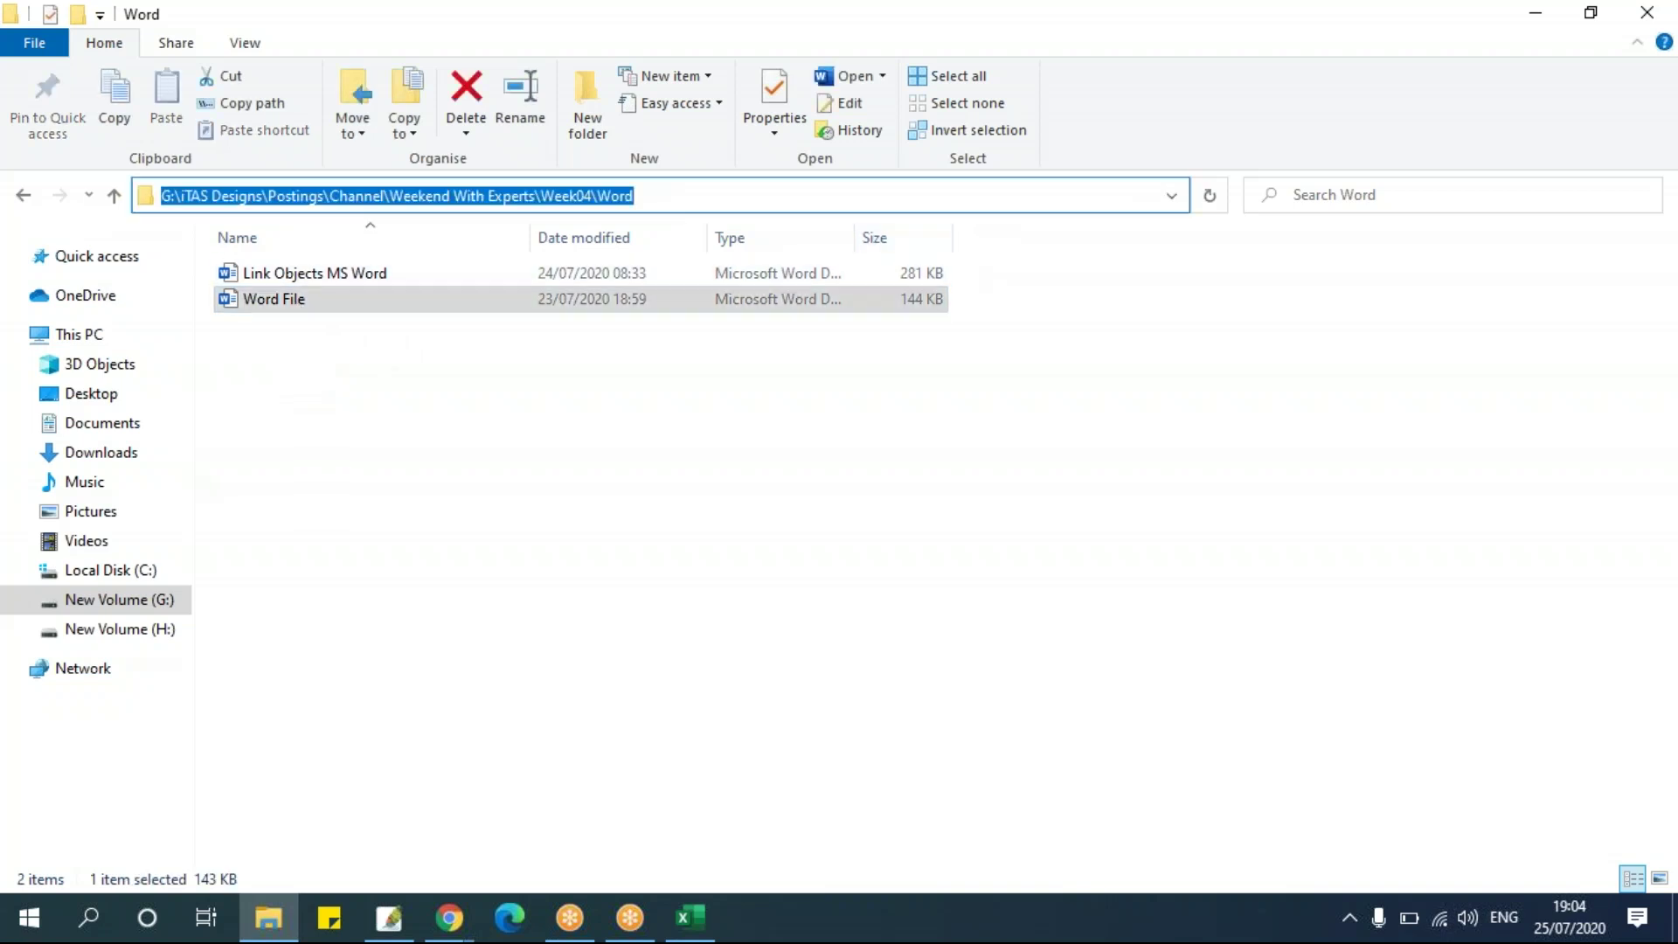
click(664, 704)
click(1013, 201)
key(ctrl+c)
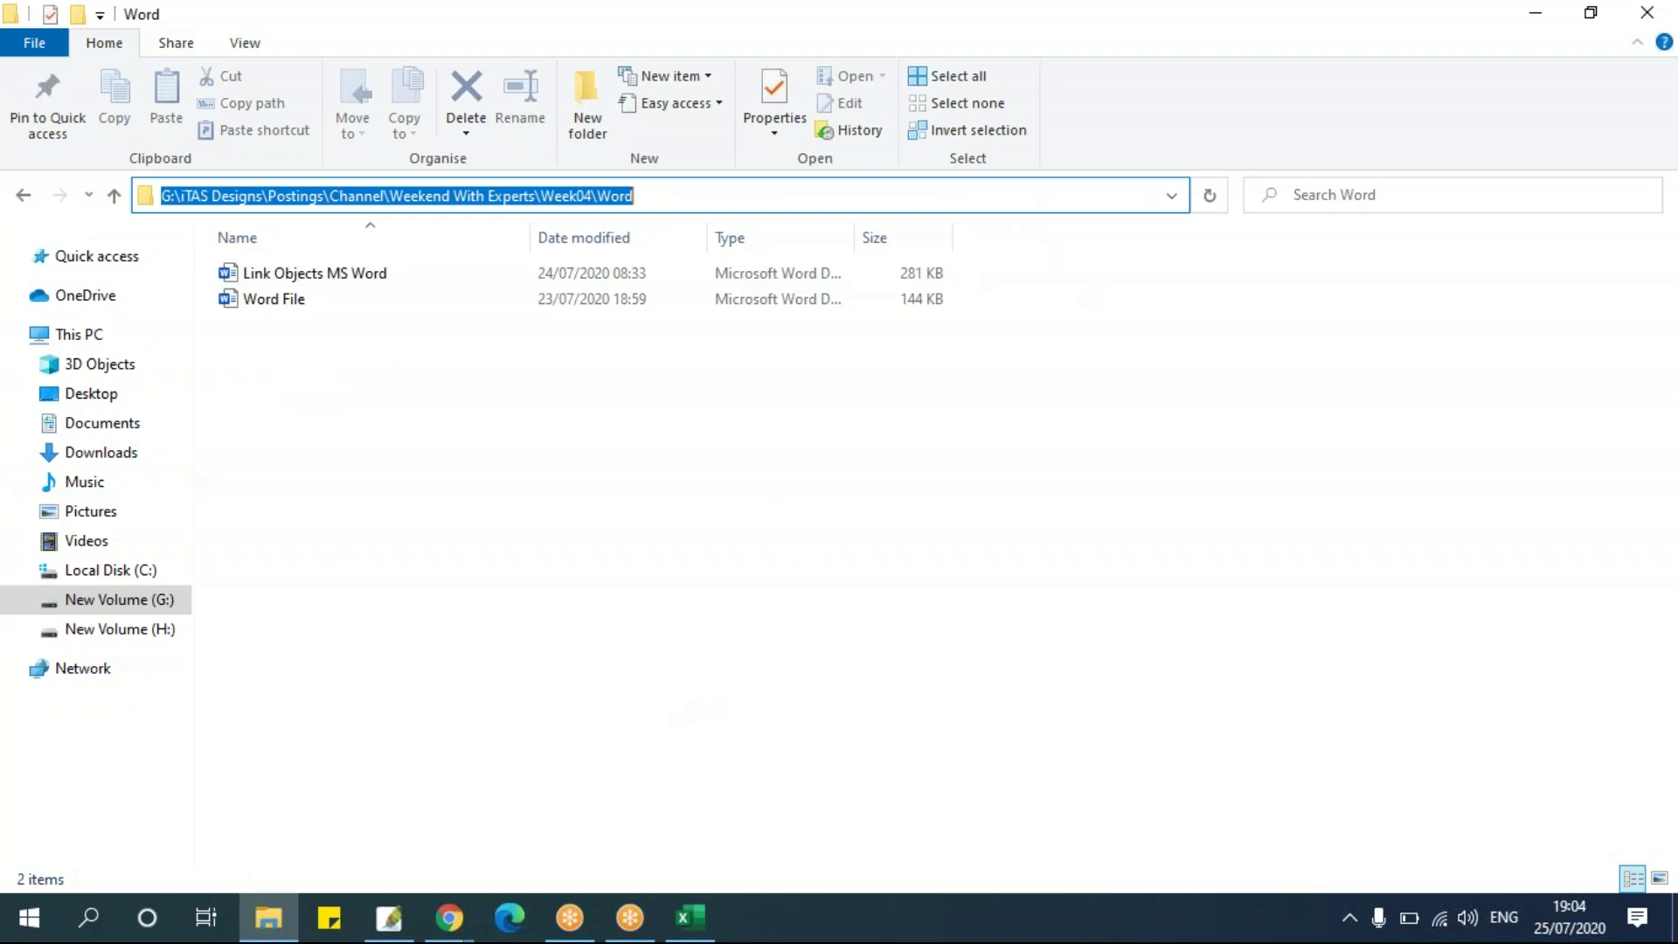
click(862, 554)
Switch back to Excel and enter the text "Open Word File" in cell C5.
key(alt+Tab)
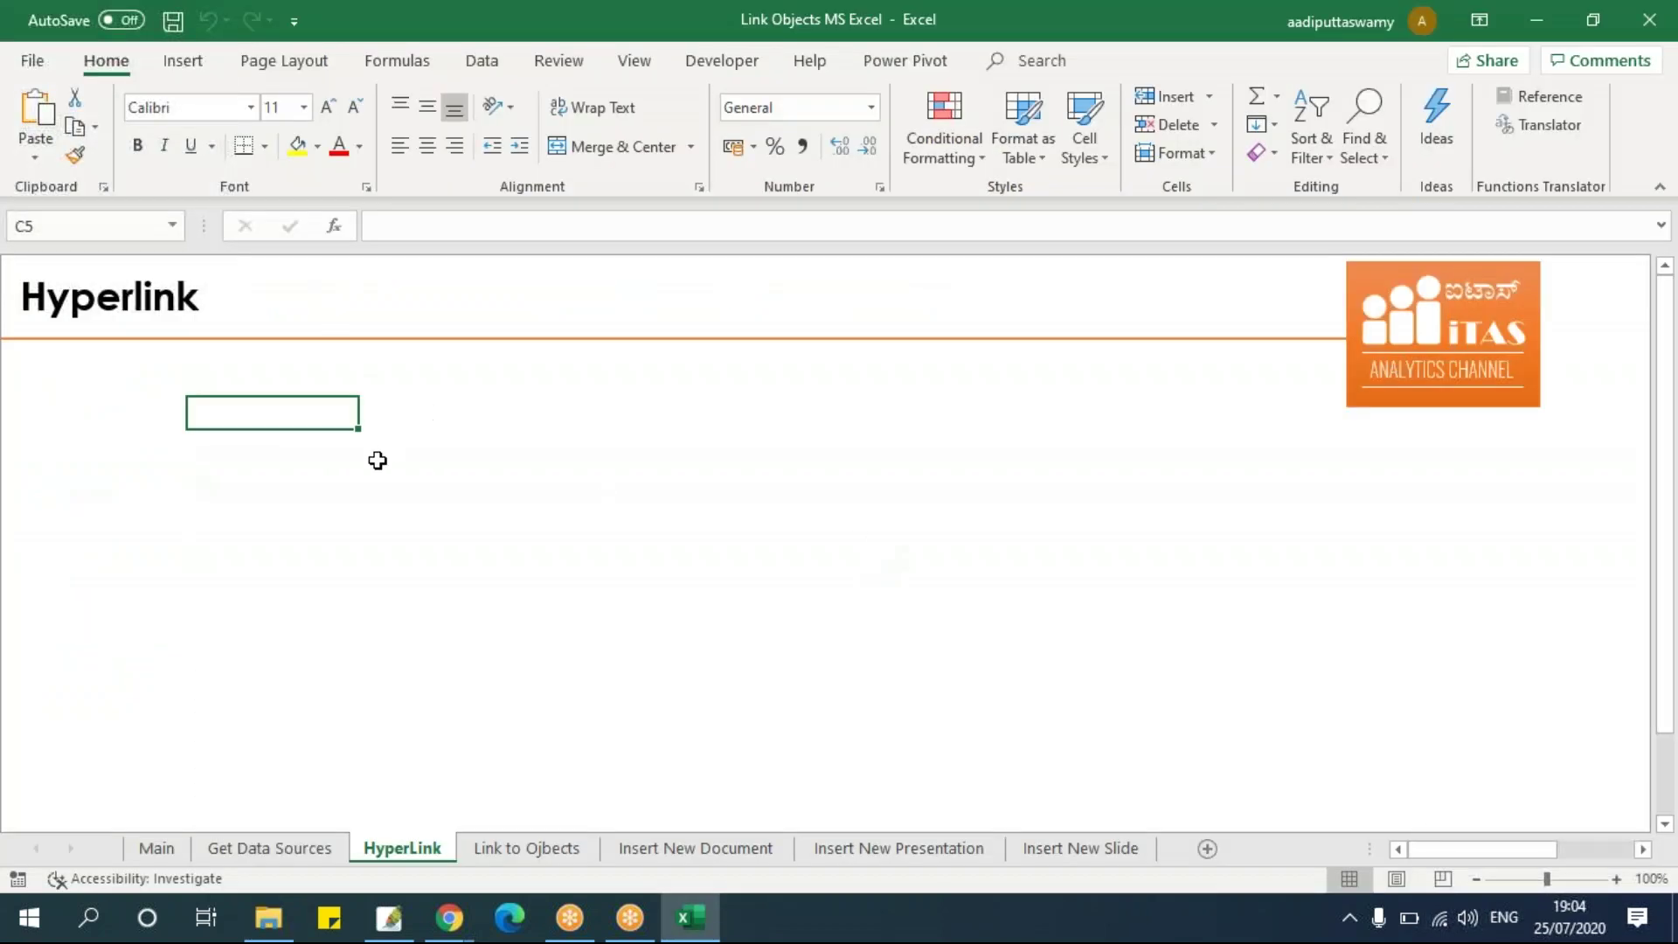
text(Open Eord)
key(BackSpace)
key(BackSpace)
key(BackSpace)
key(BackSpace)
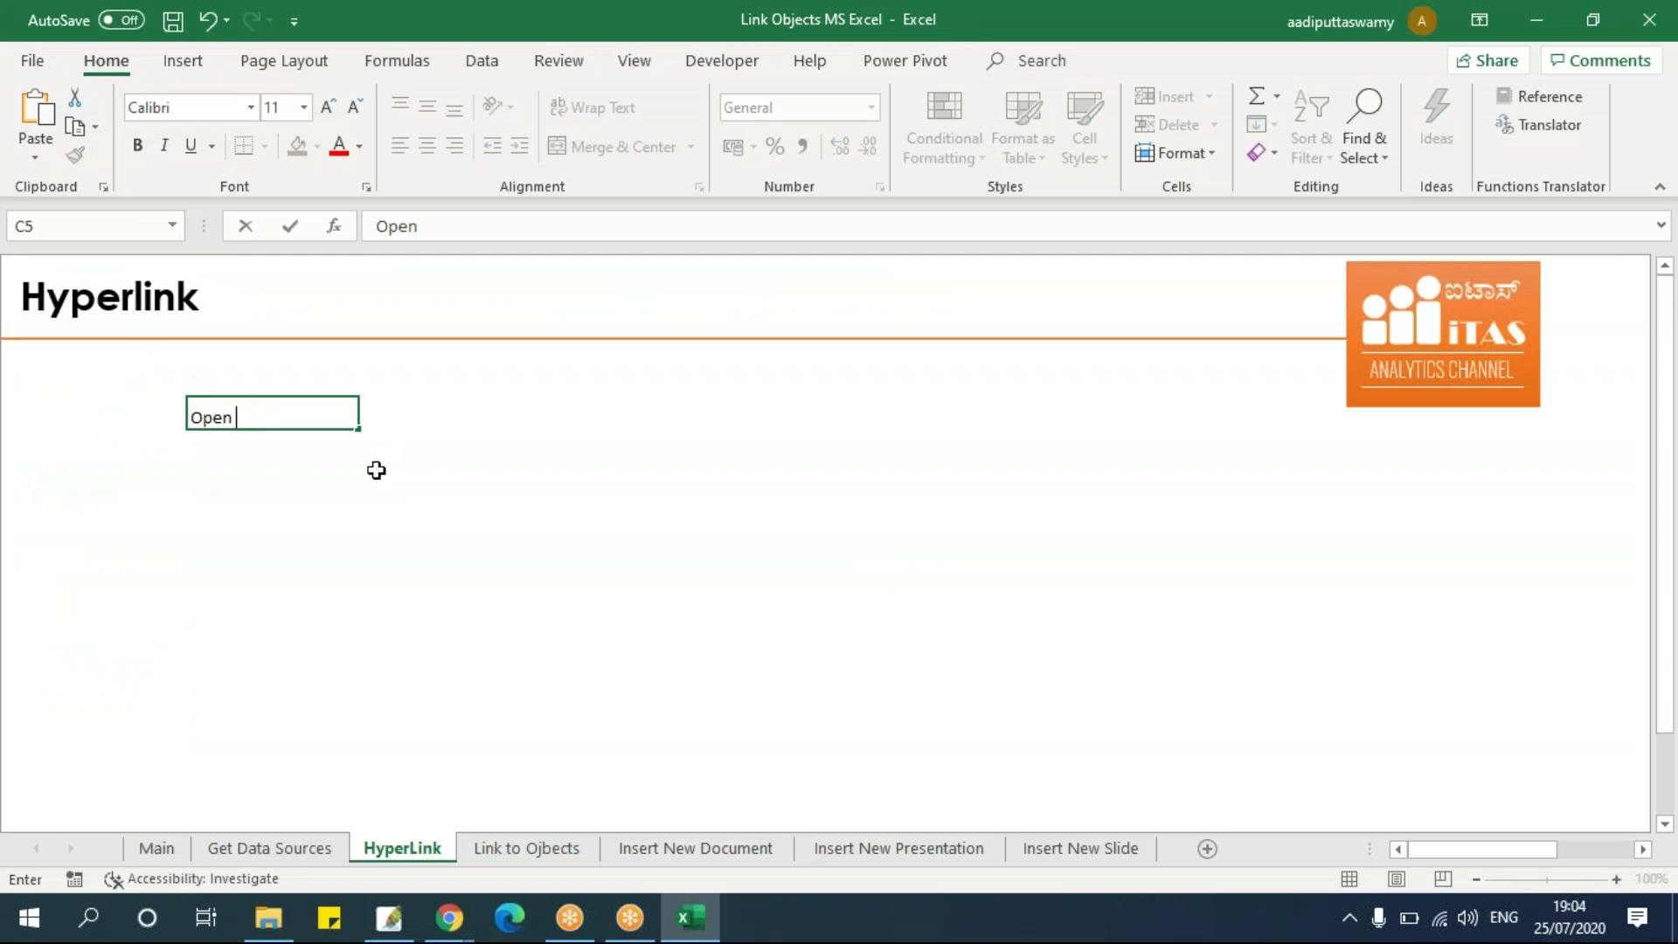
text(Word File)
key(Return)
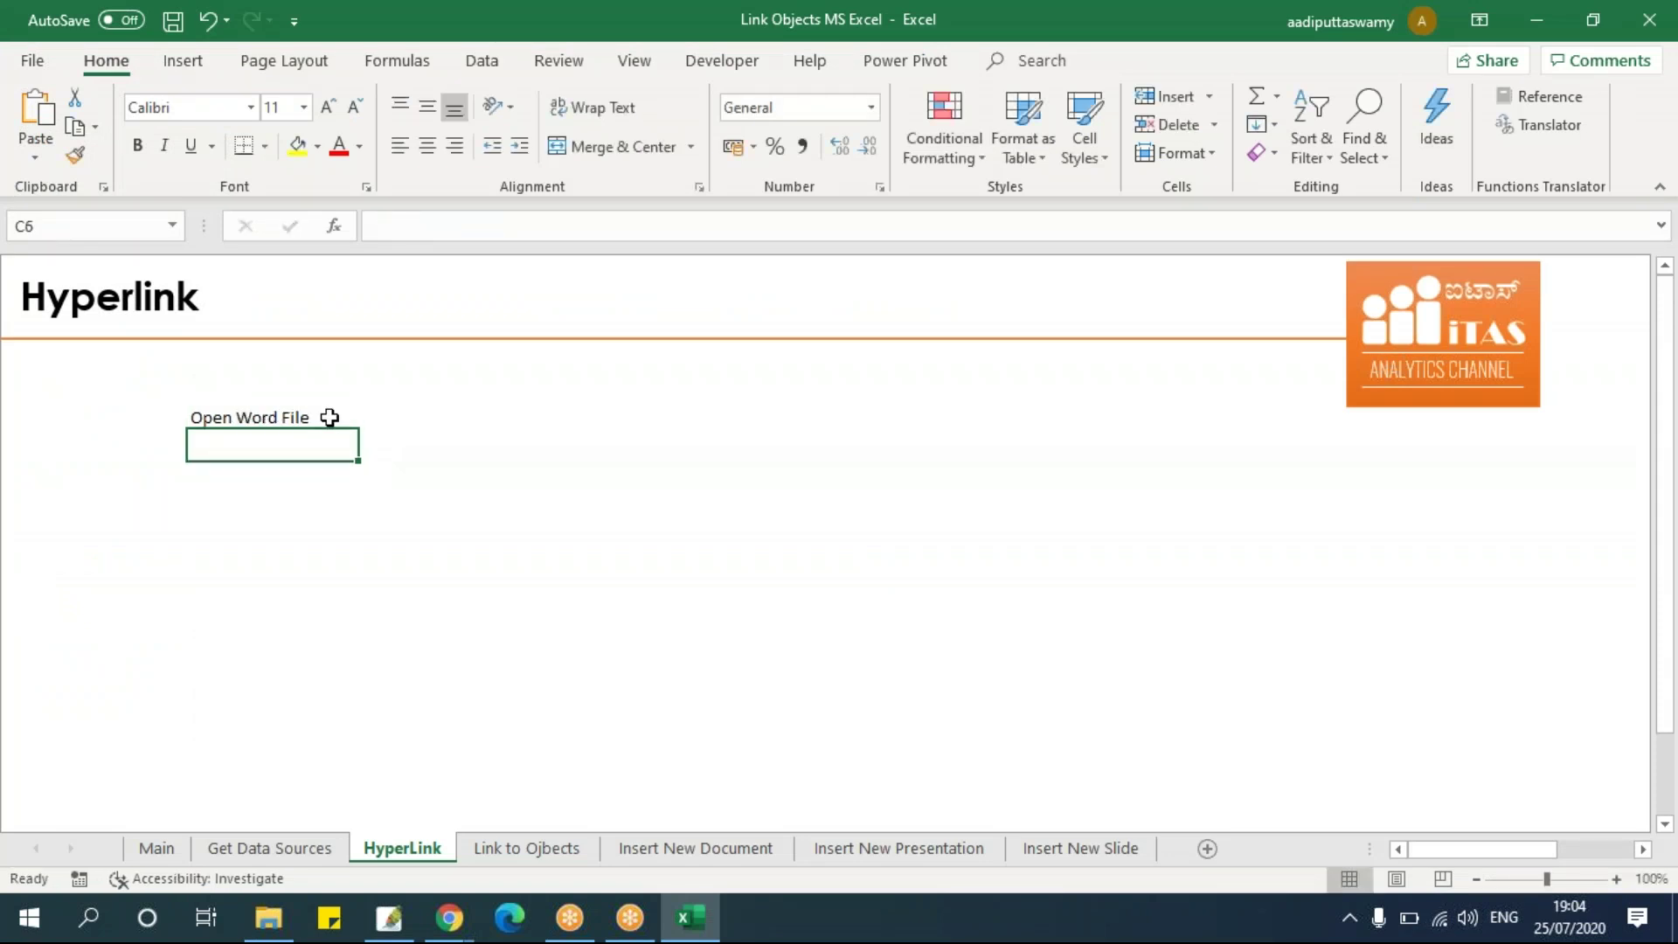
Start inserting a hyperlink on cell C5 and paste the copied Word folder path as its address.
click(330, 417)
right_click(330, 417)
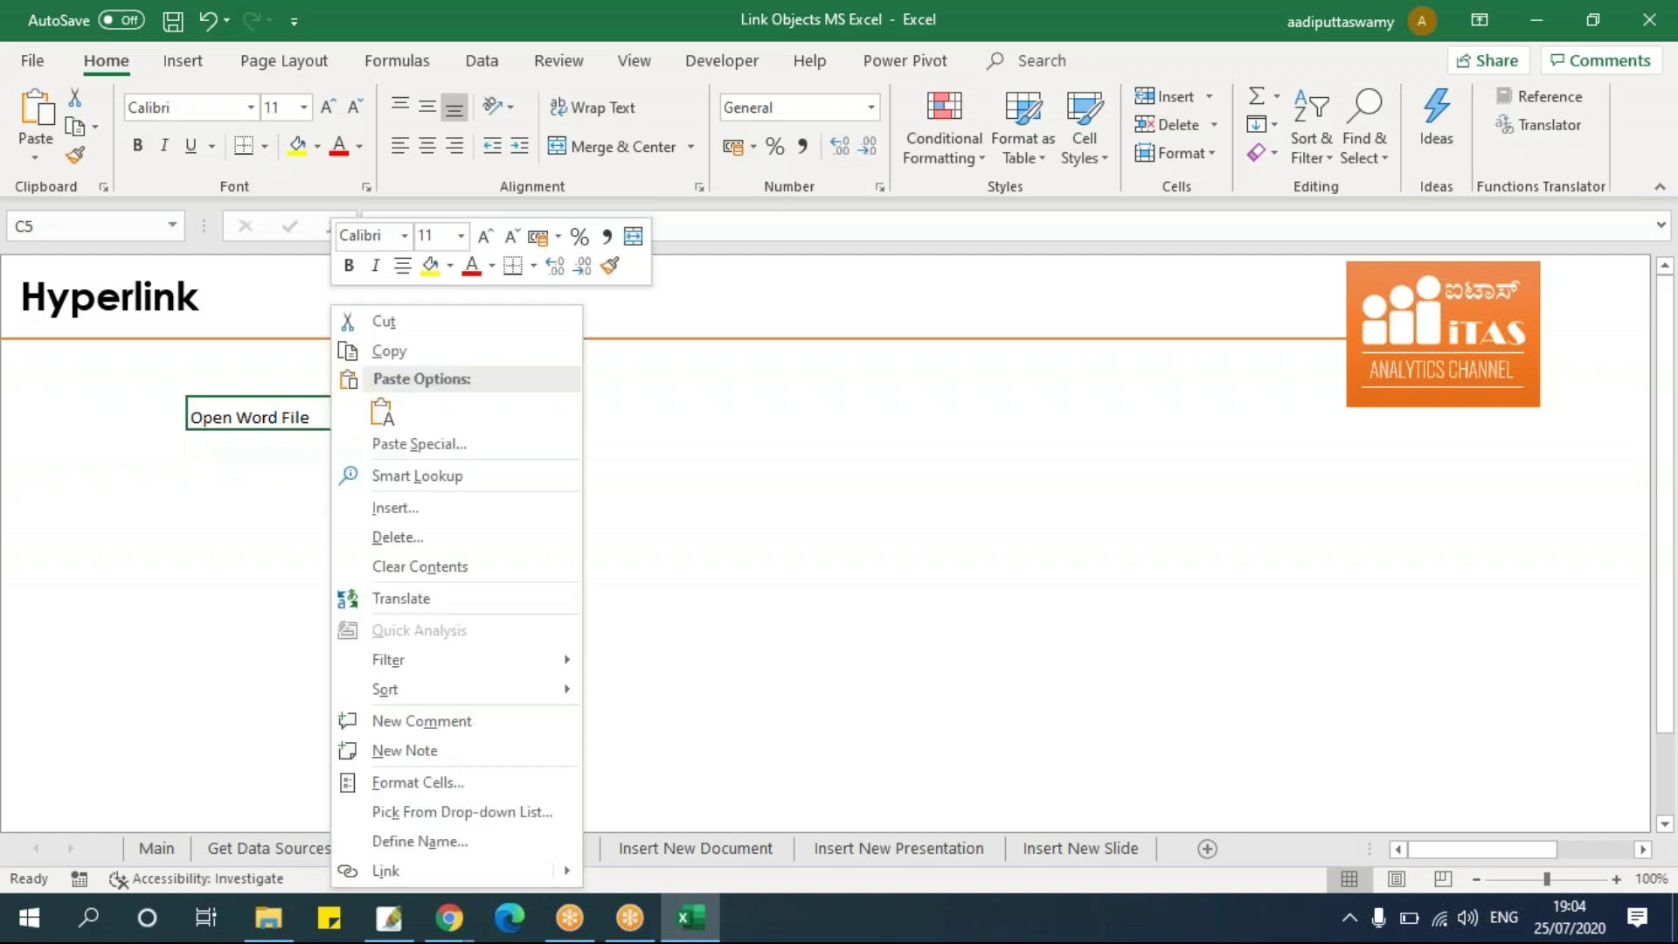
click(465, 874)
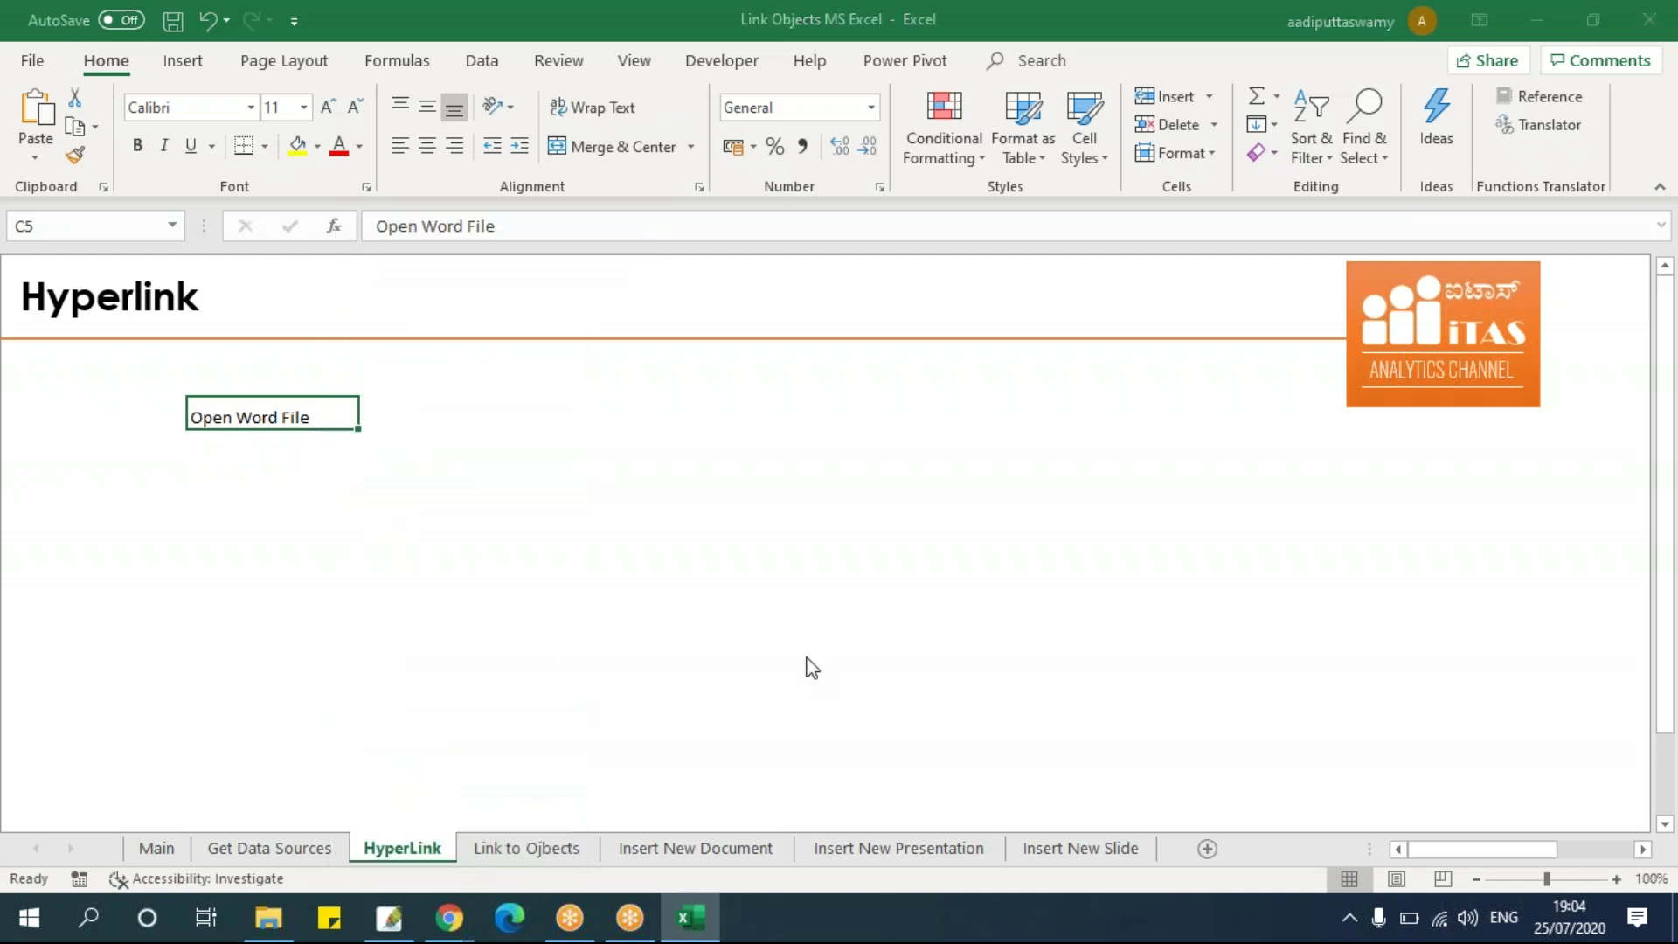
drag(725, 306, 829, 293)
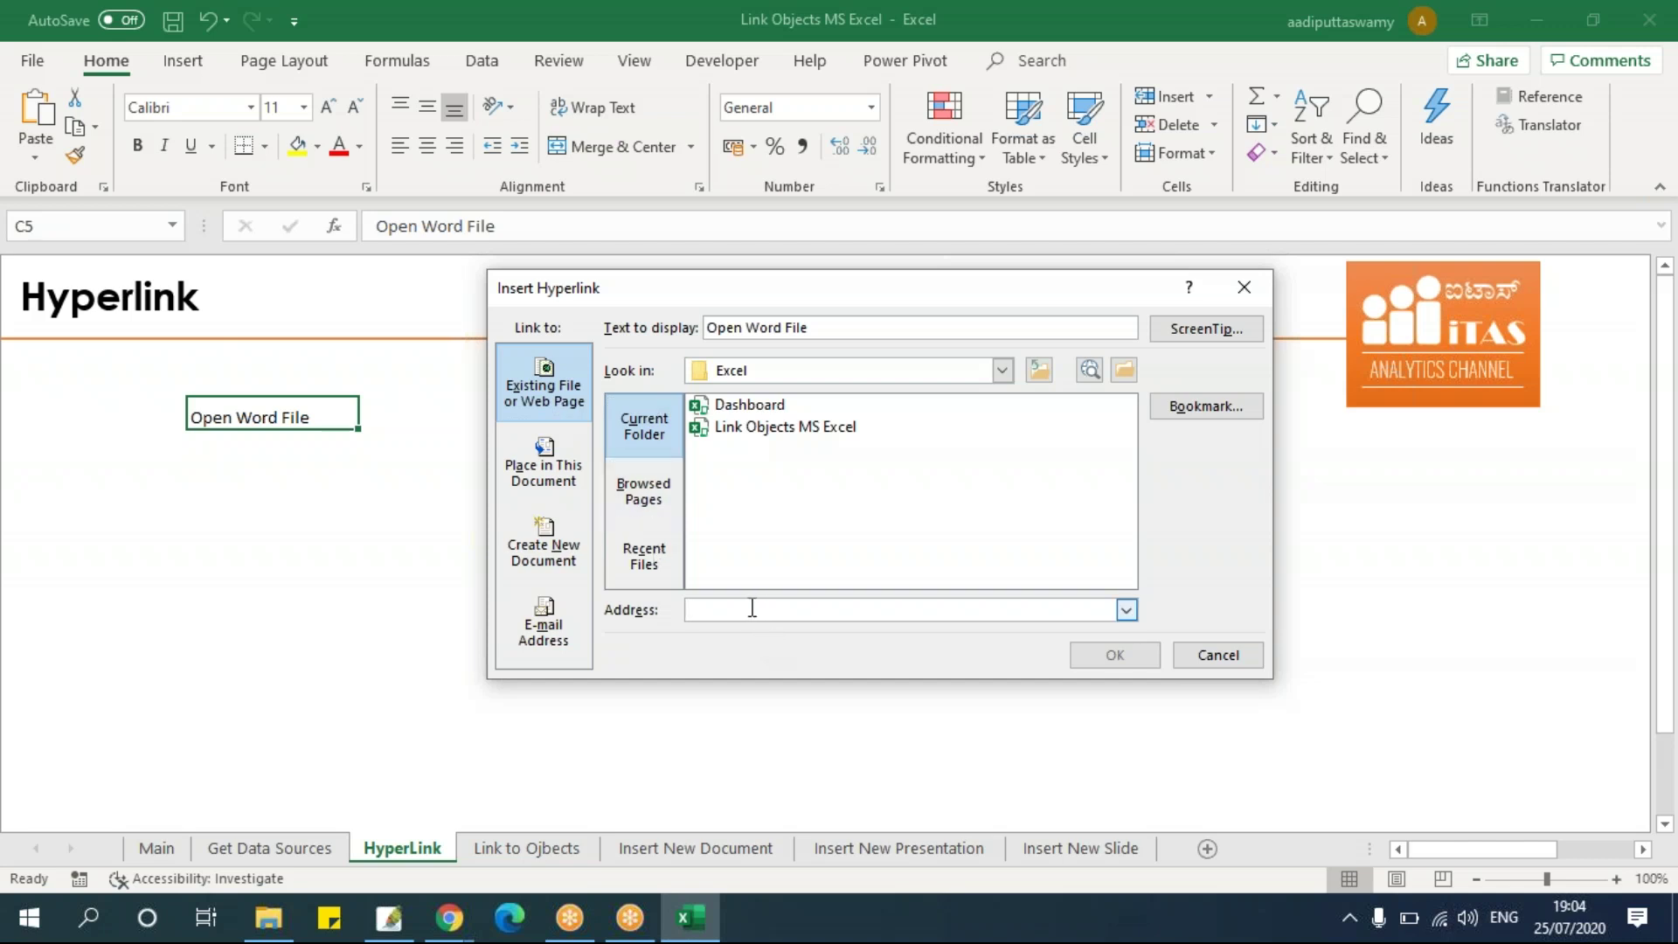
key(ctrl+v)
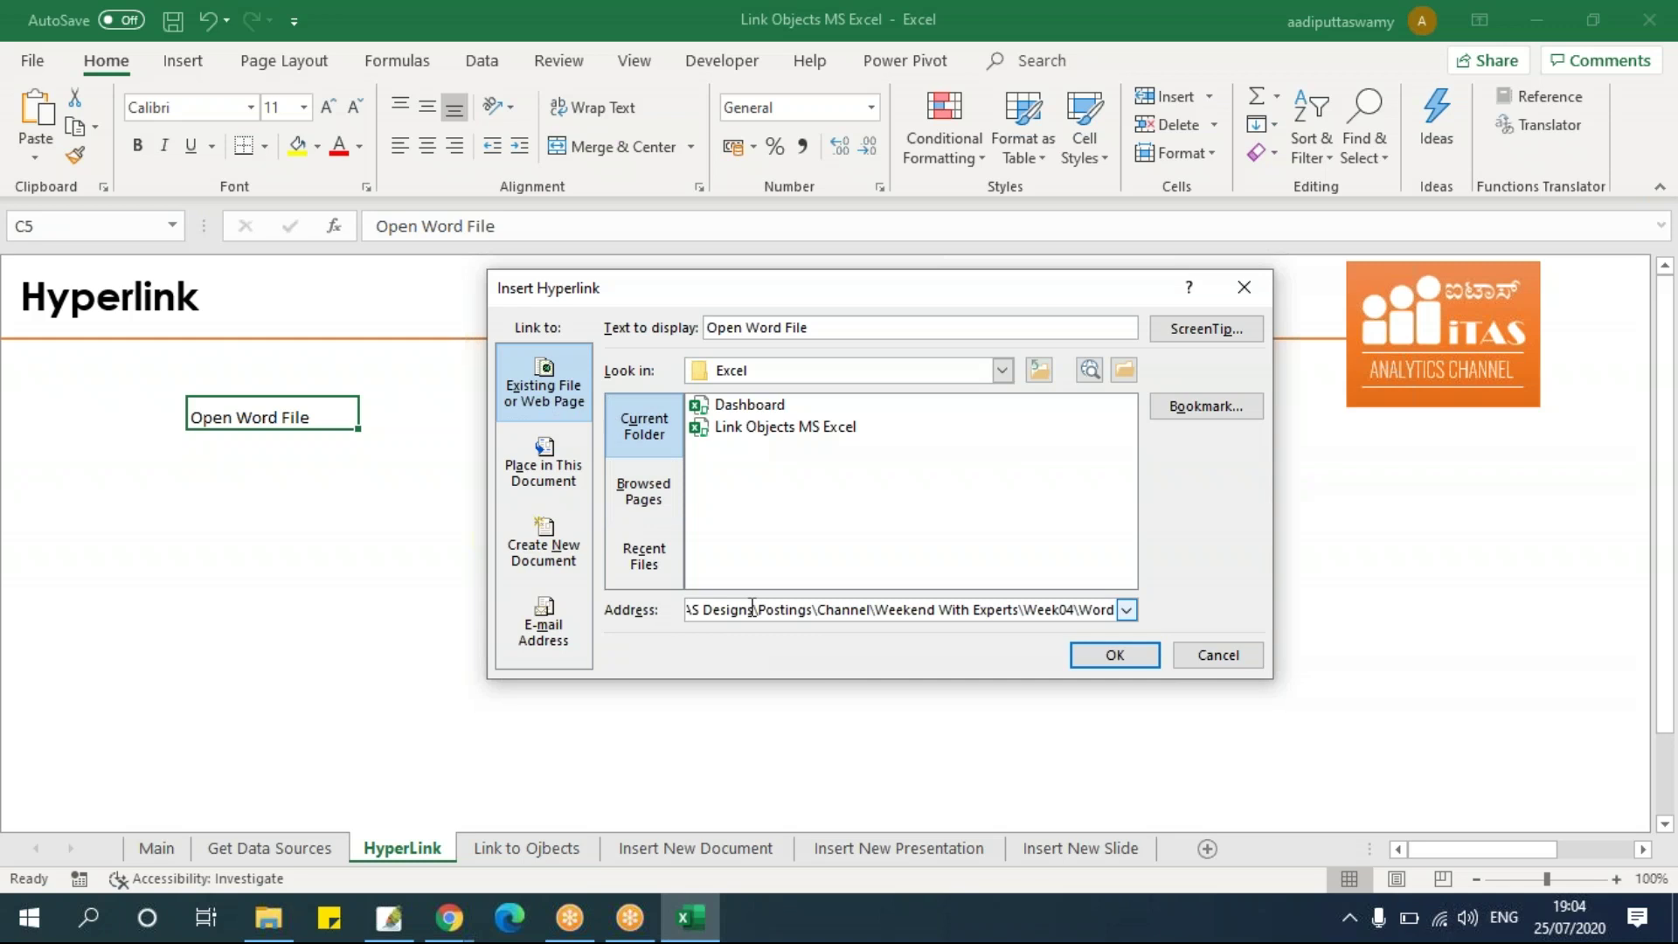
Switch to File Explorer and copy the file name of the document Word File.
click(269, 917)
click(320, 300)
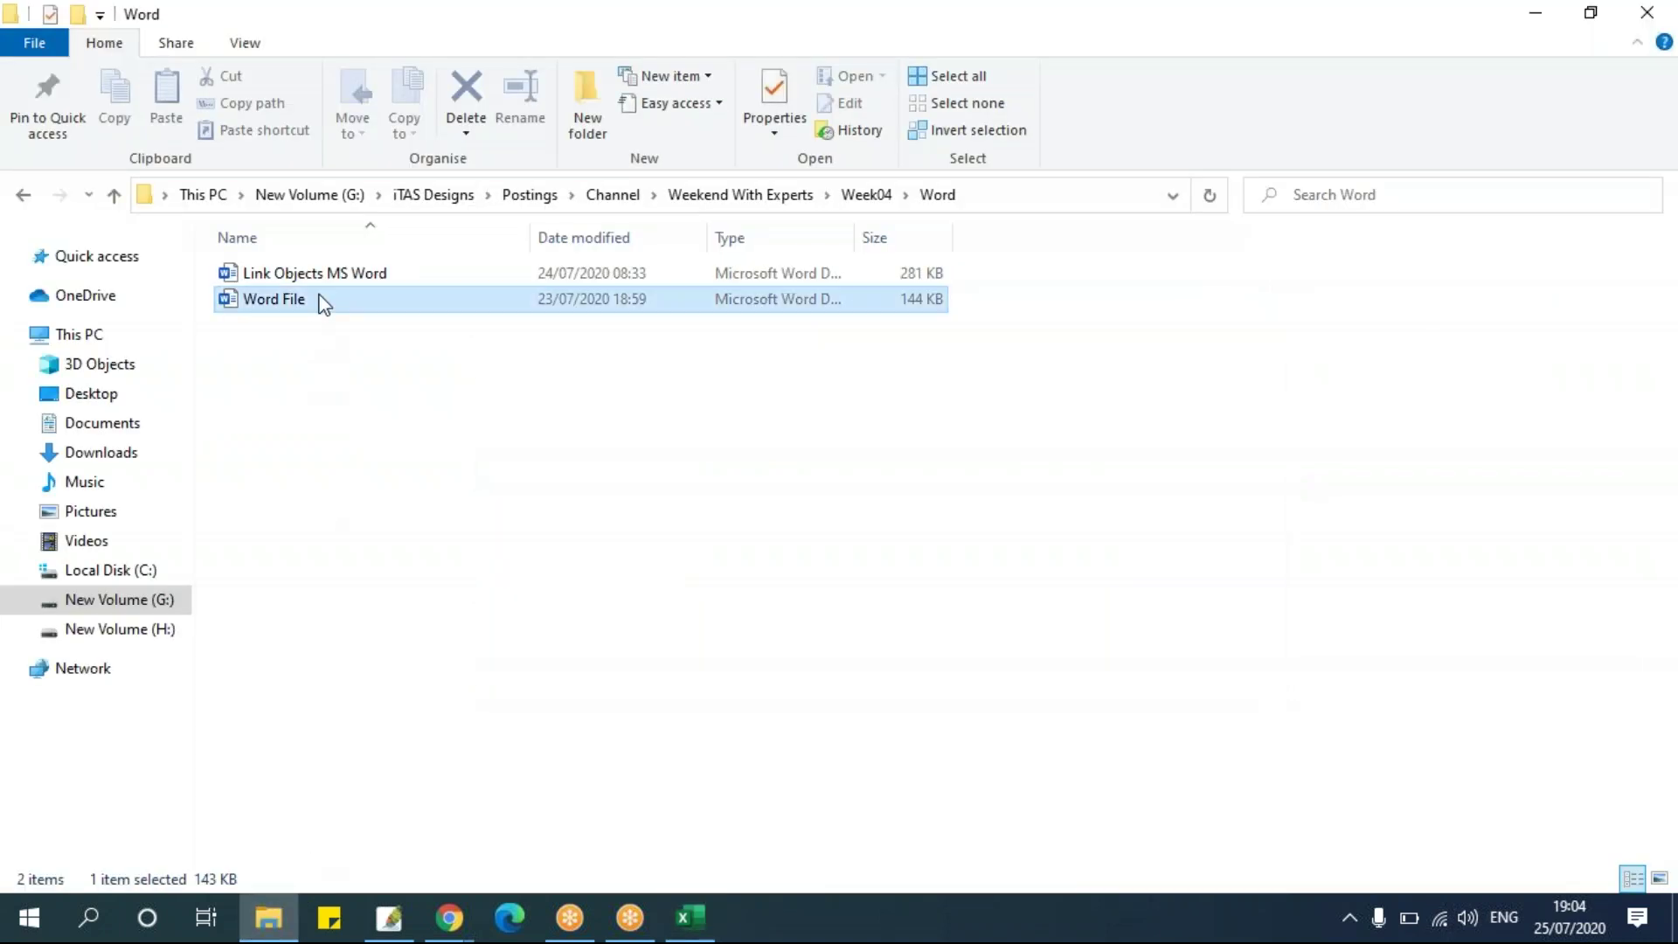
click(319, 299)
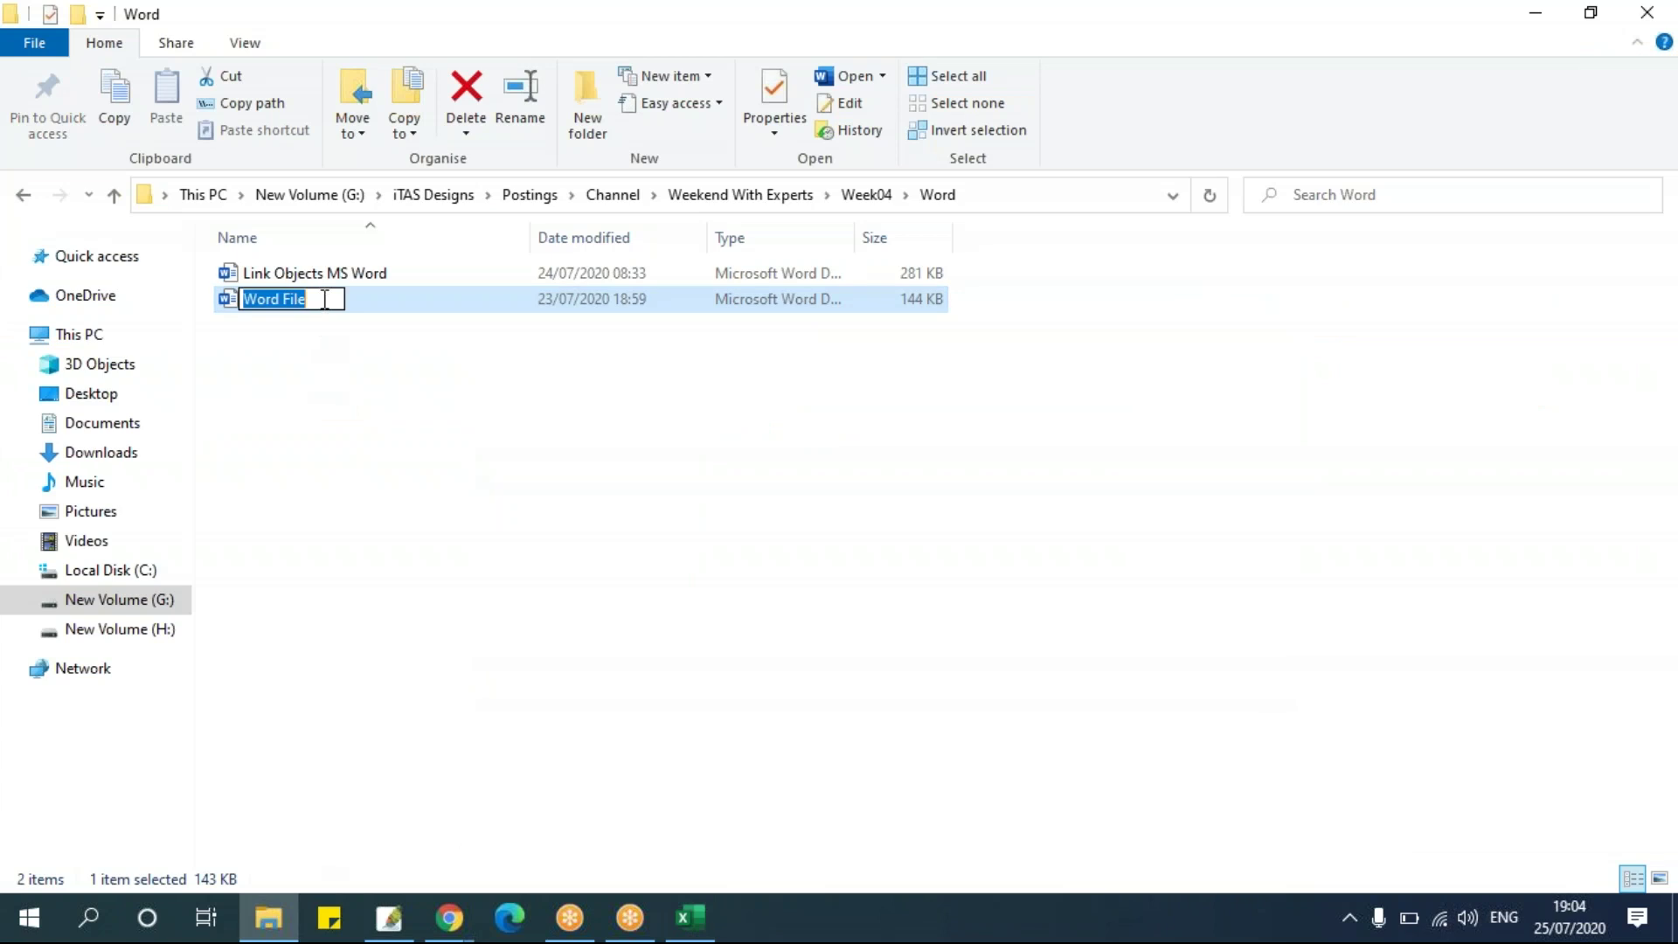
click(369, 416)
Back in Excel, extend the hyperlink address with "\Word File.docx" and create the link.
key(alt+Tab)
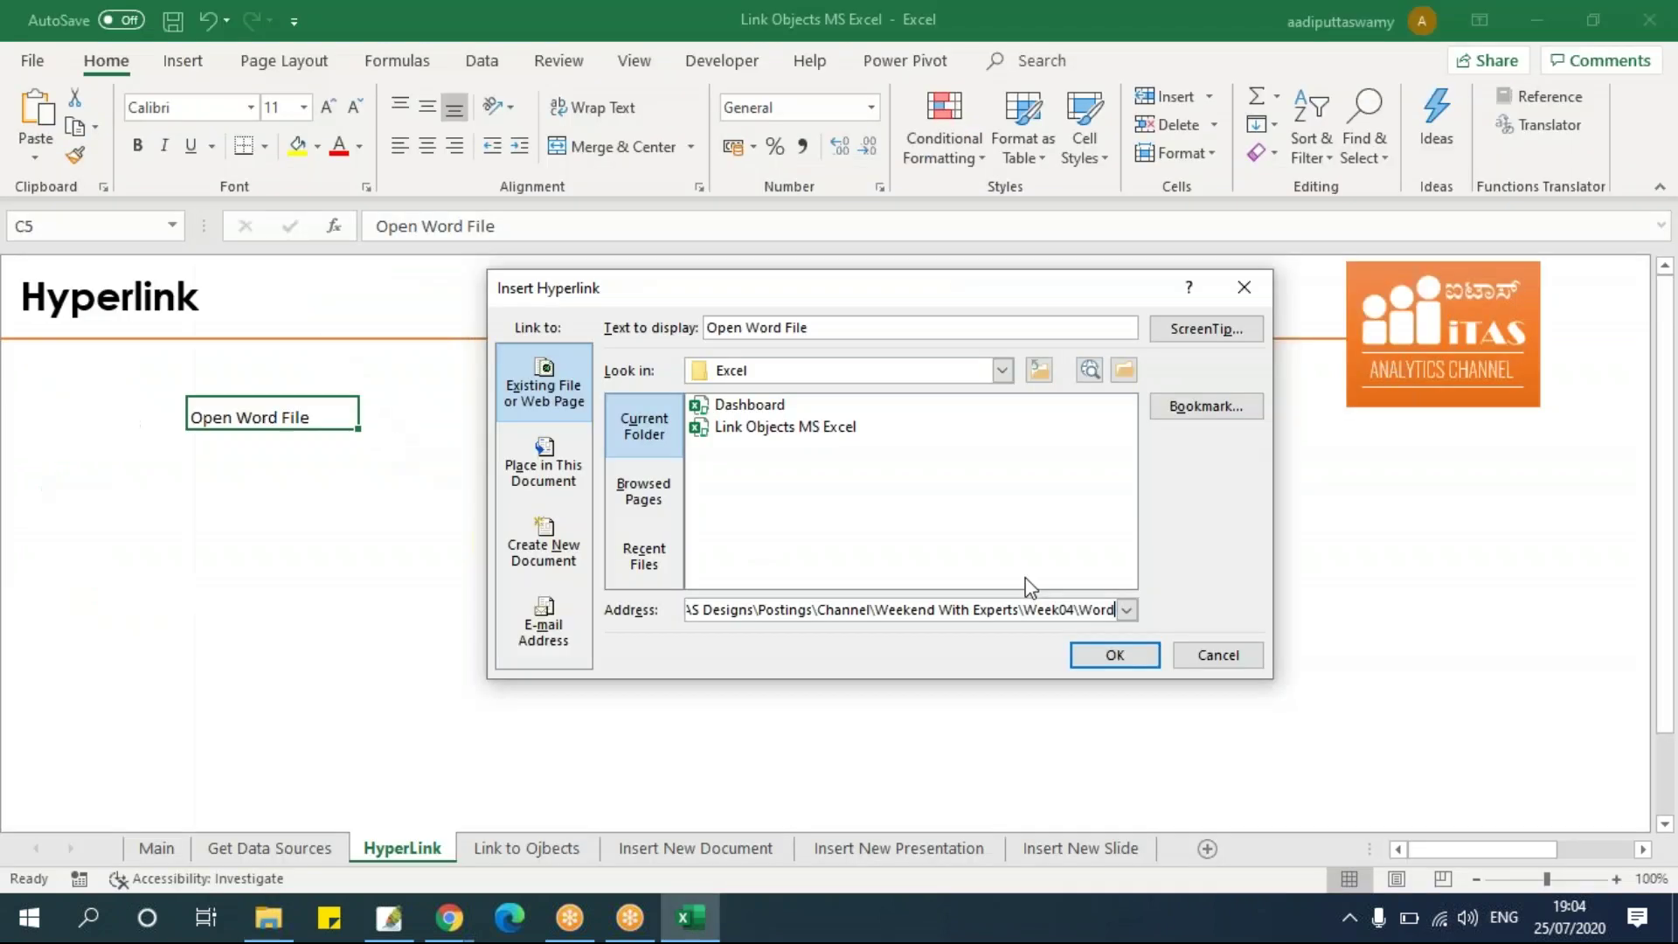
click(1108, 605)
key(End)
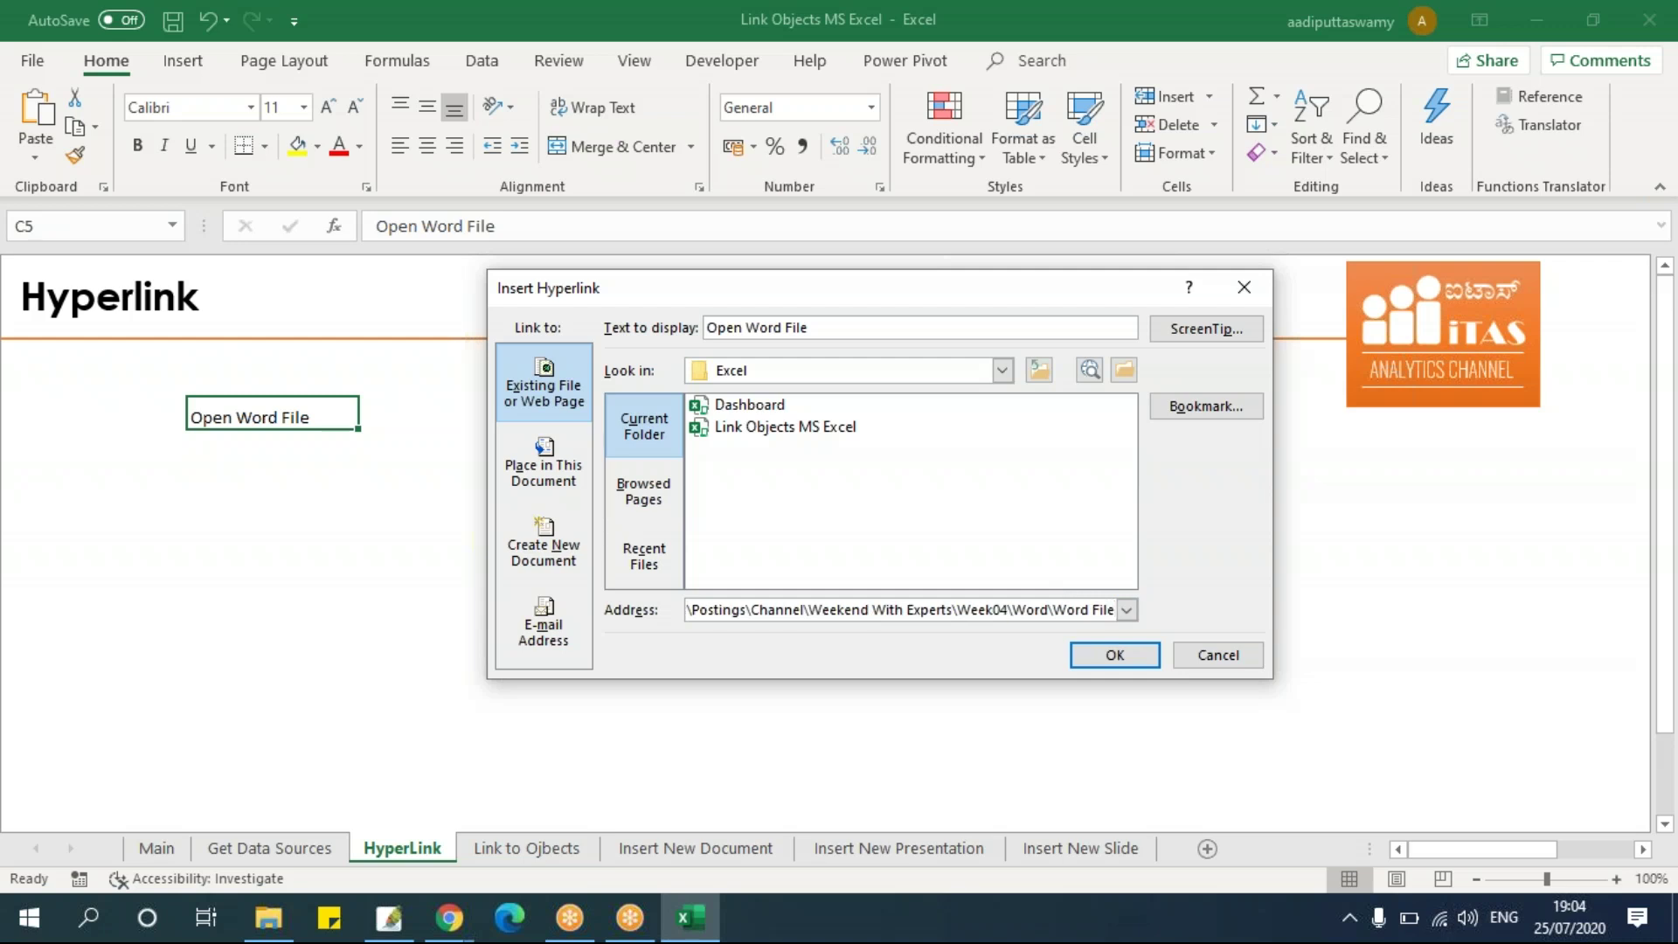
text(.doc)
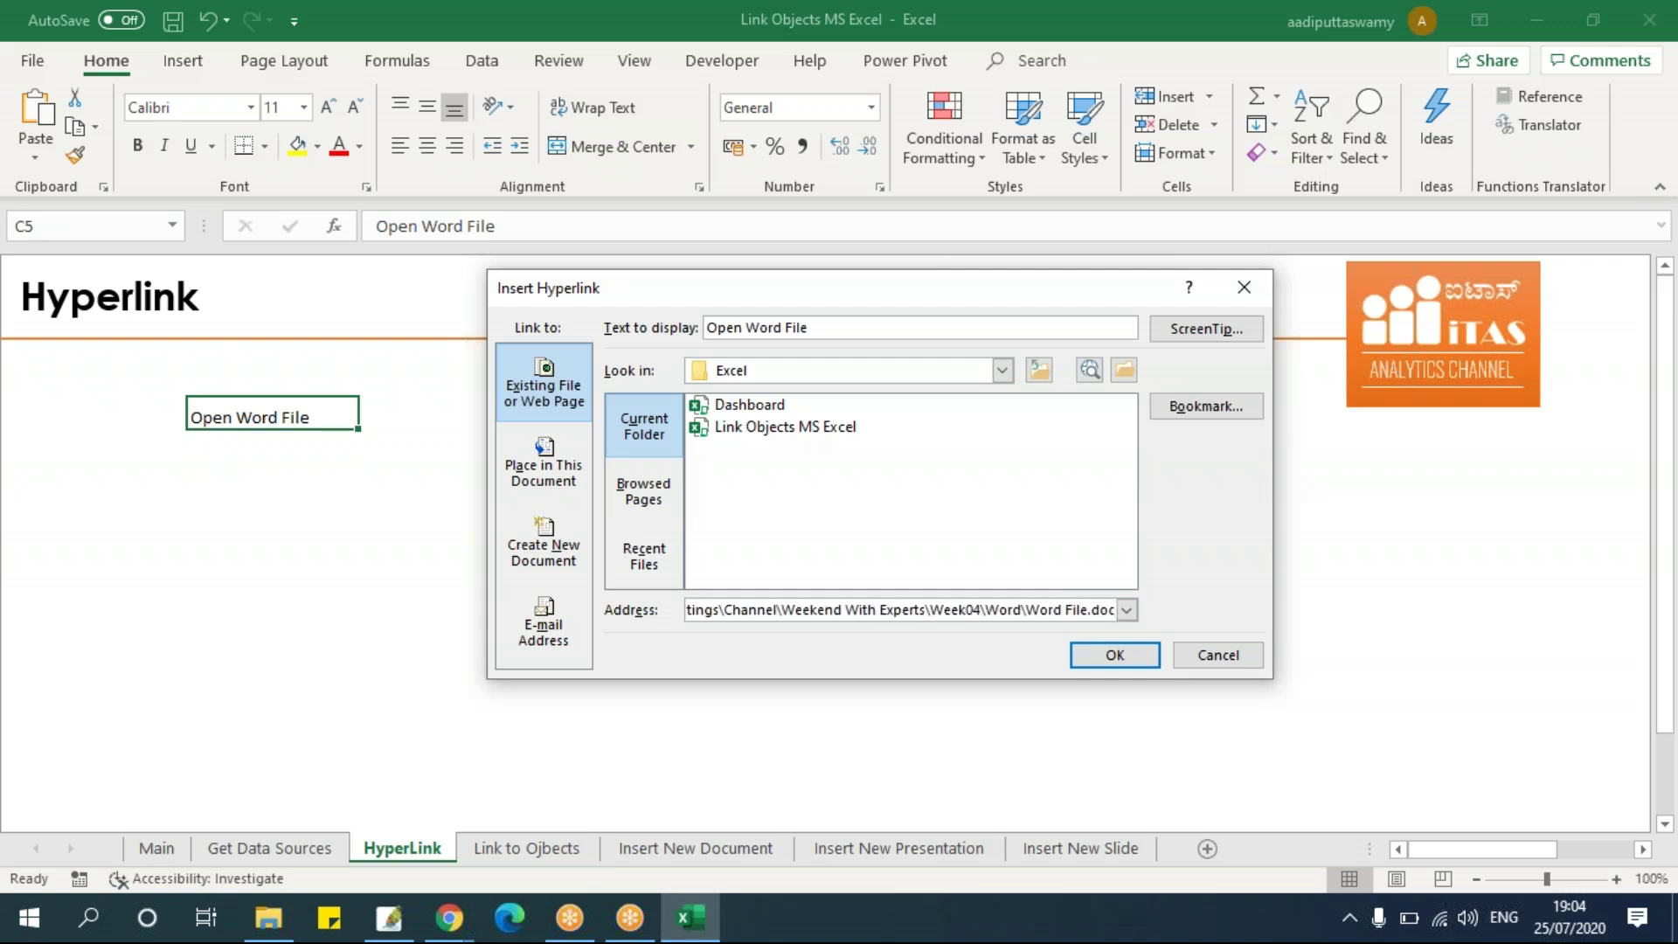
text(x)
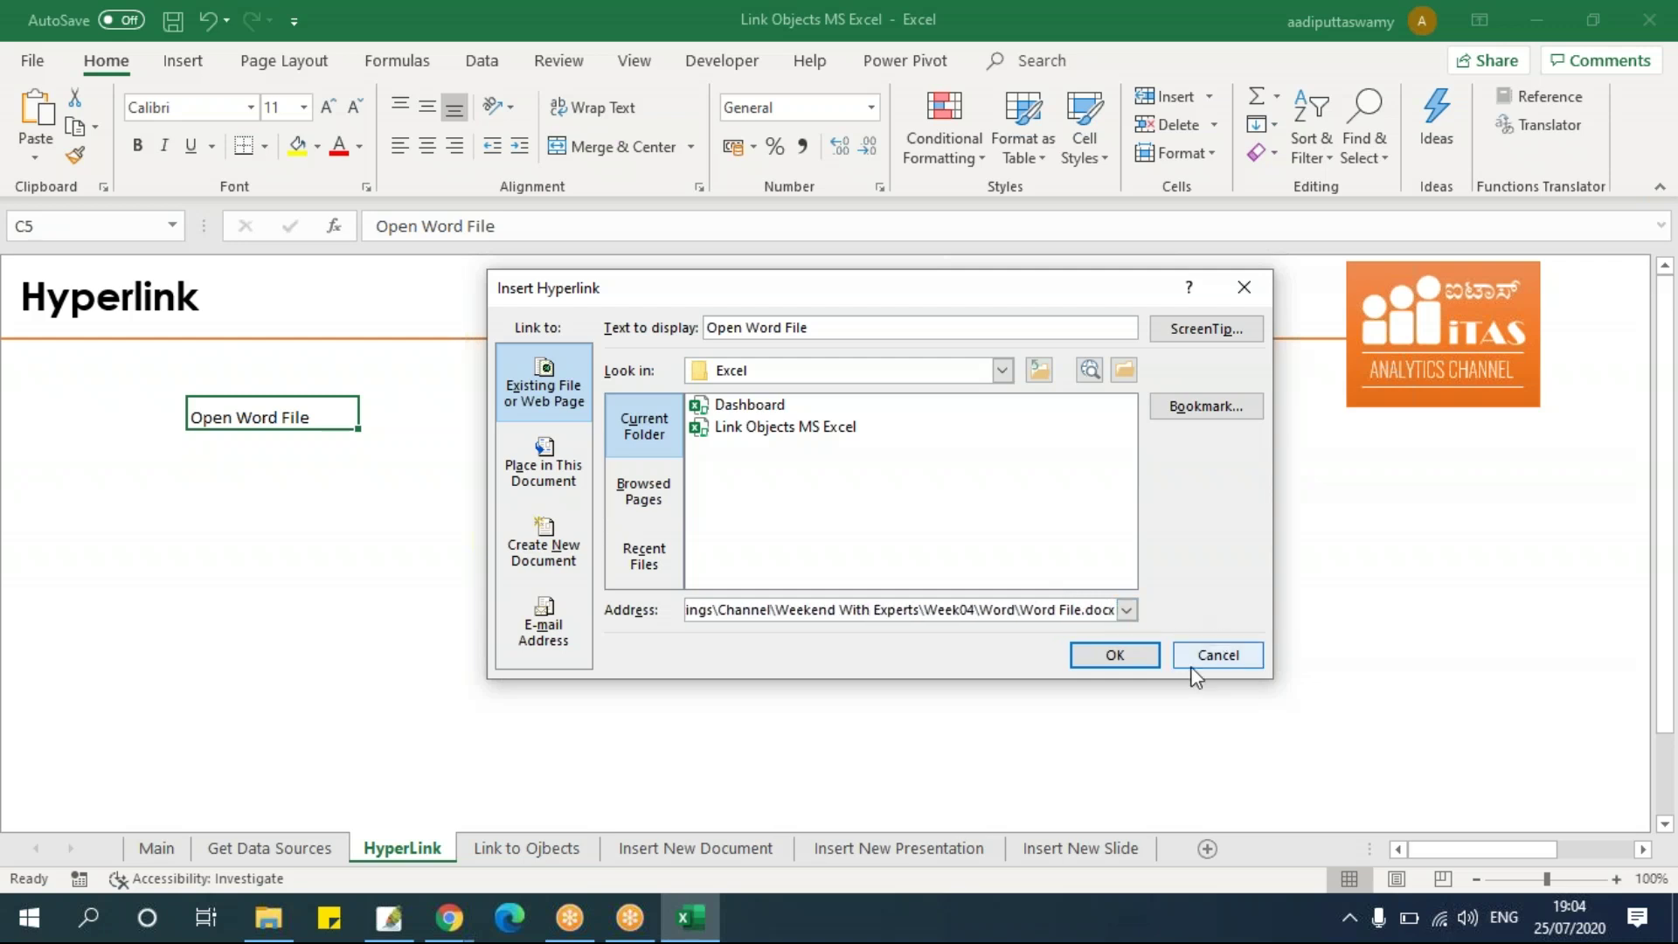
click(1115, 655)
click(479, 601)
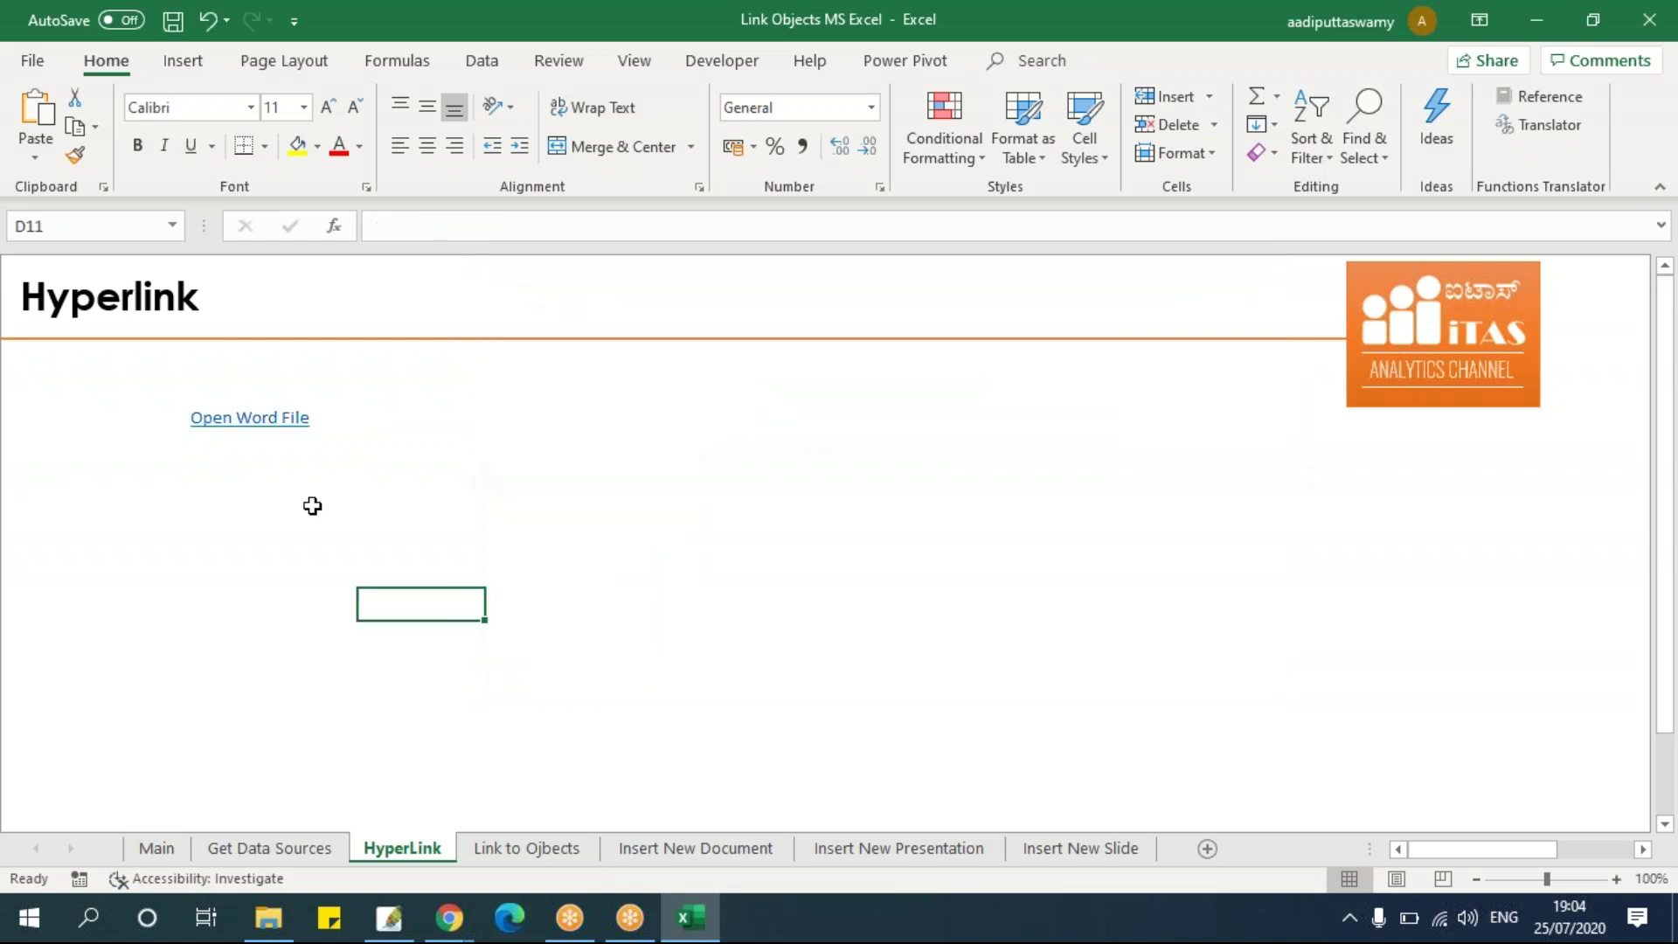
Test the Open Word File hyperlink, then return to the Link Objects MS Excel workbook.
click(266, 431)
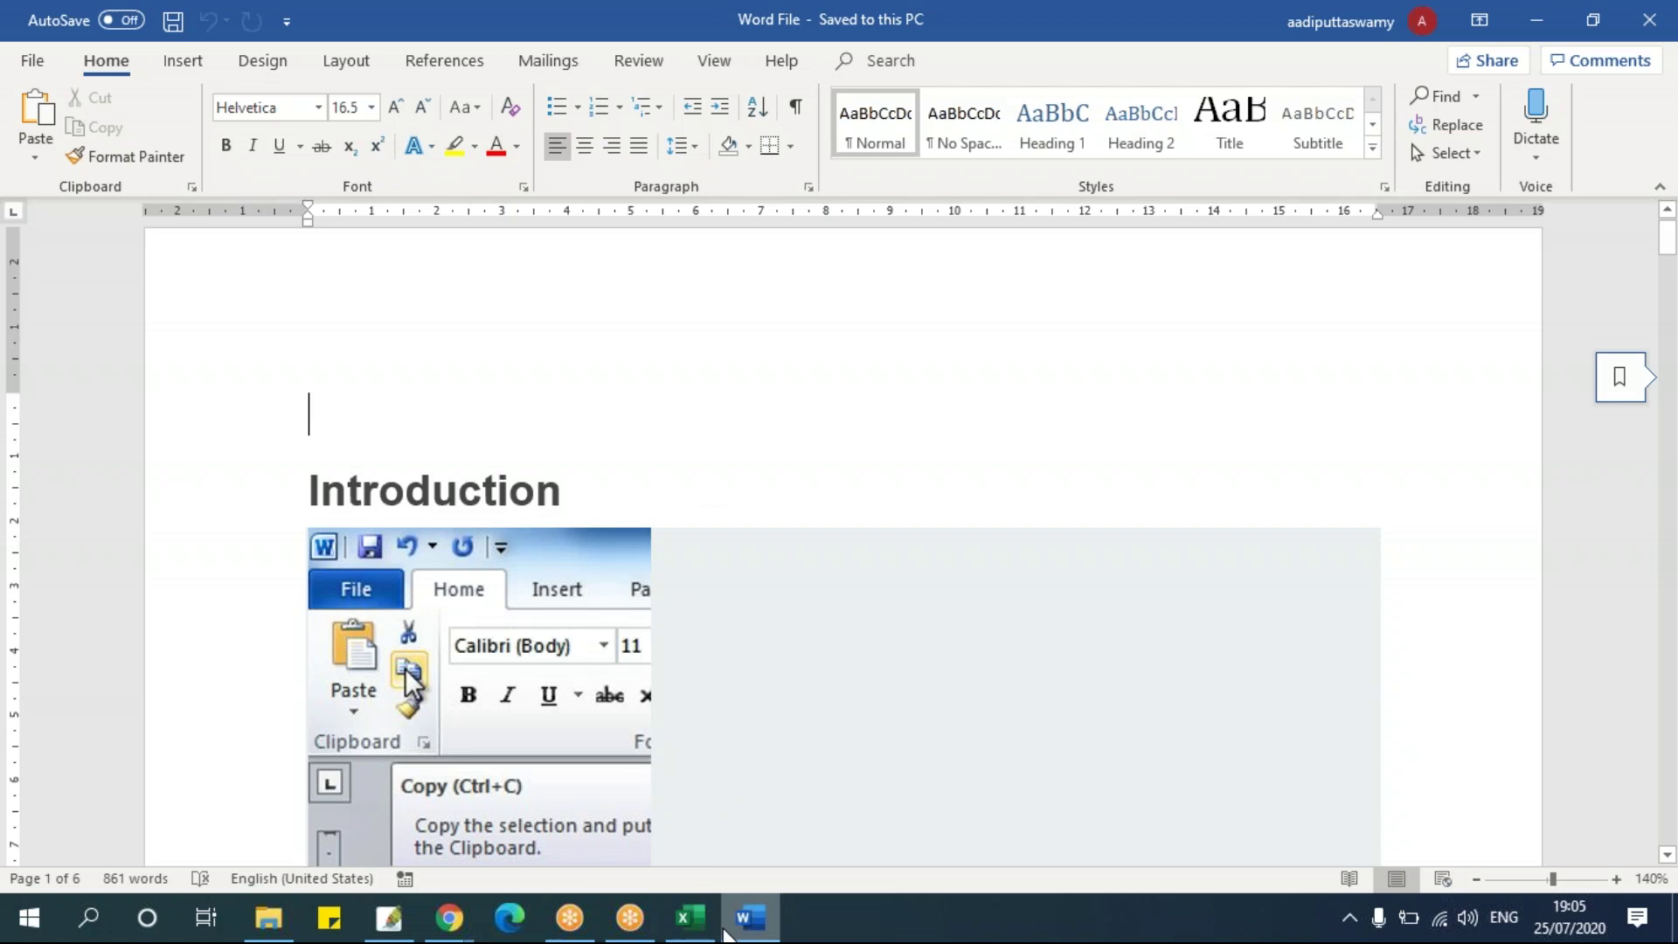
key(alt+f)
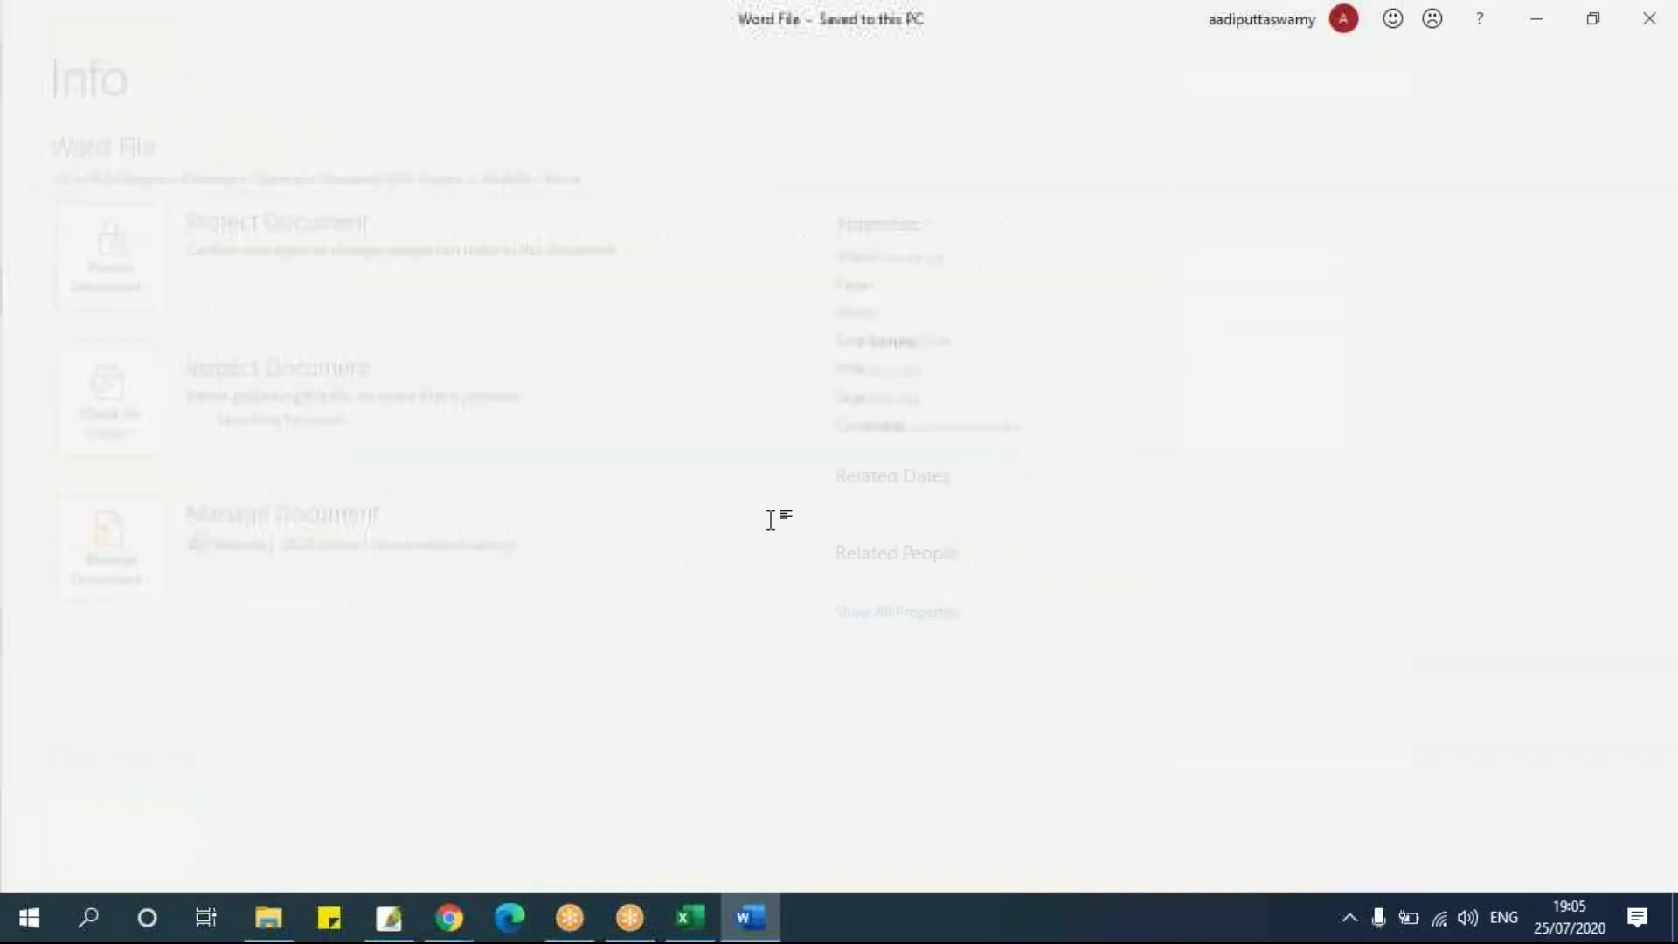
key(Escape)
click(690, 918)
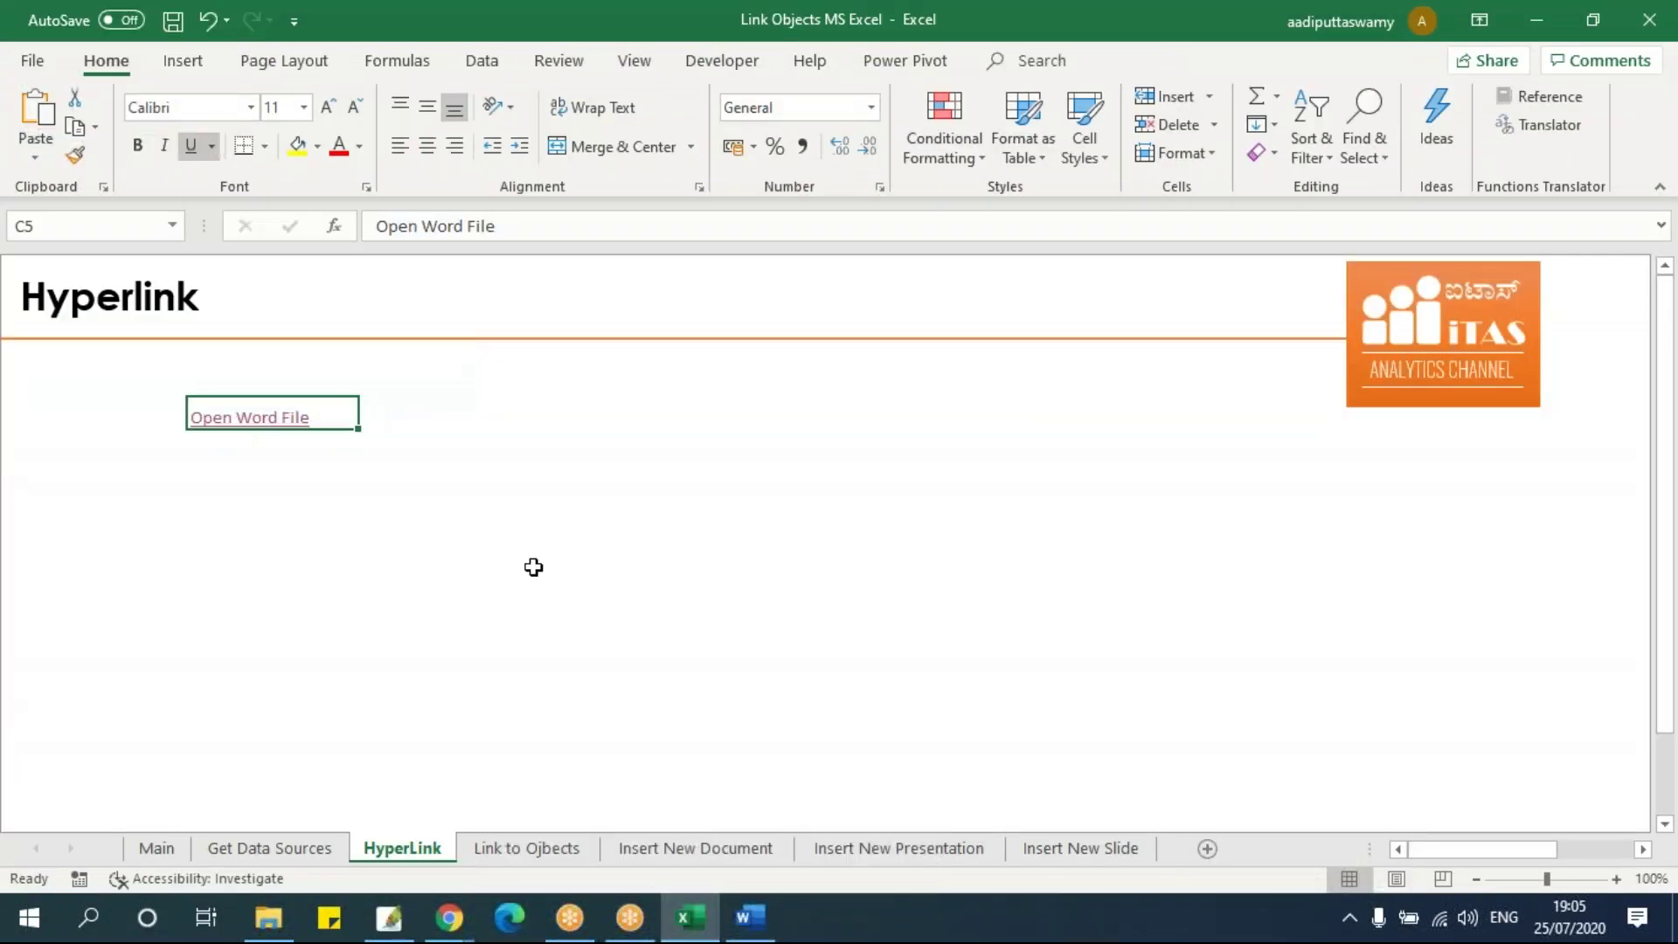
Draw a rounded rectangle about 3.7 cm wide and 1.14 cm high beside the Word link, containing the text "Open Powerpoint".
click(197, 66)
click(303, 156)
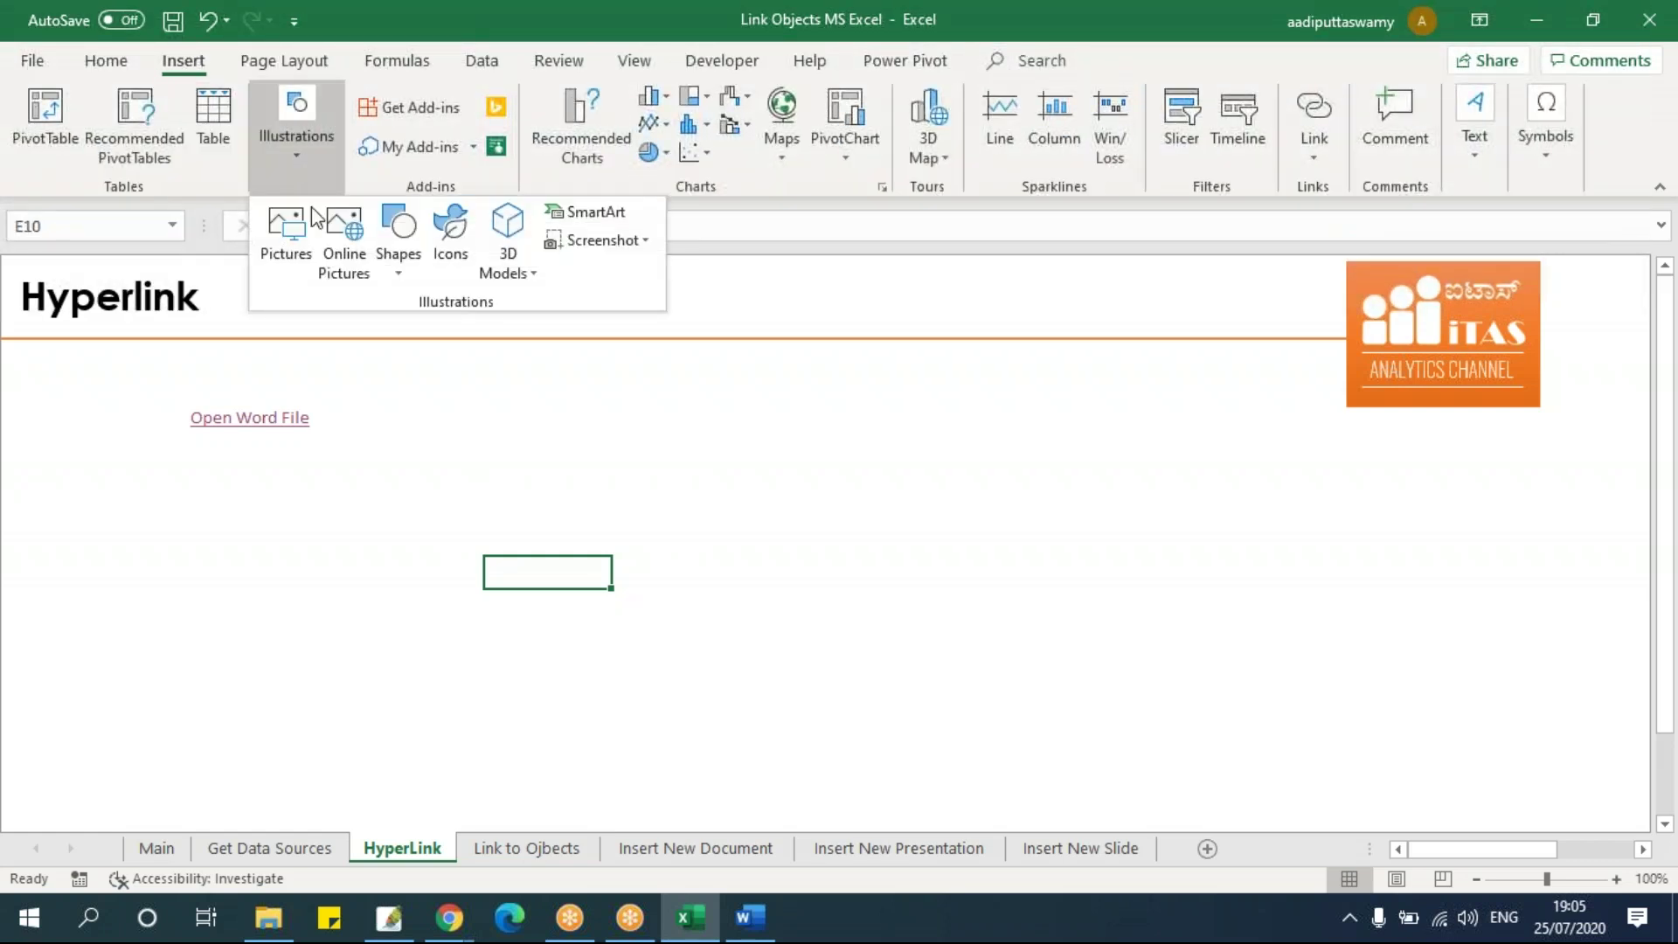
click(412, 268)
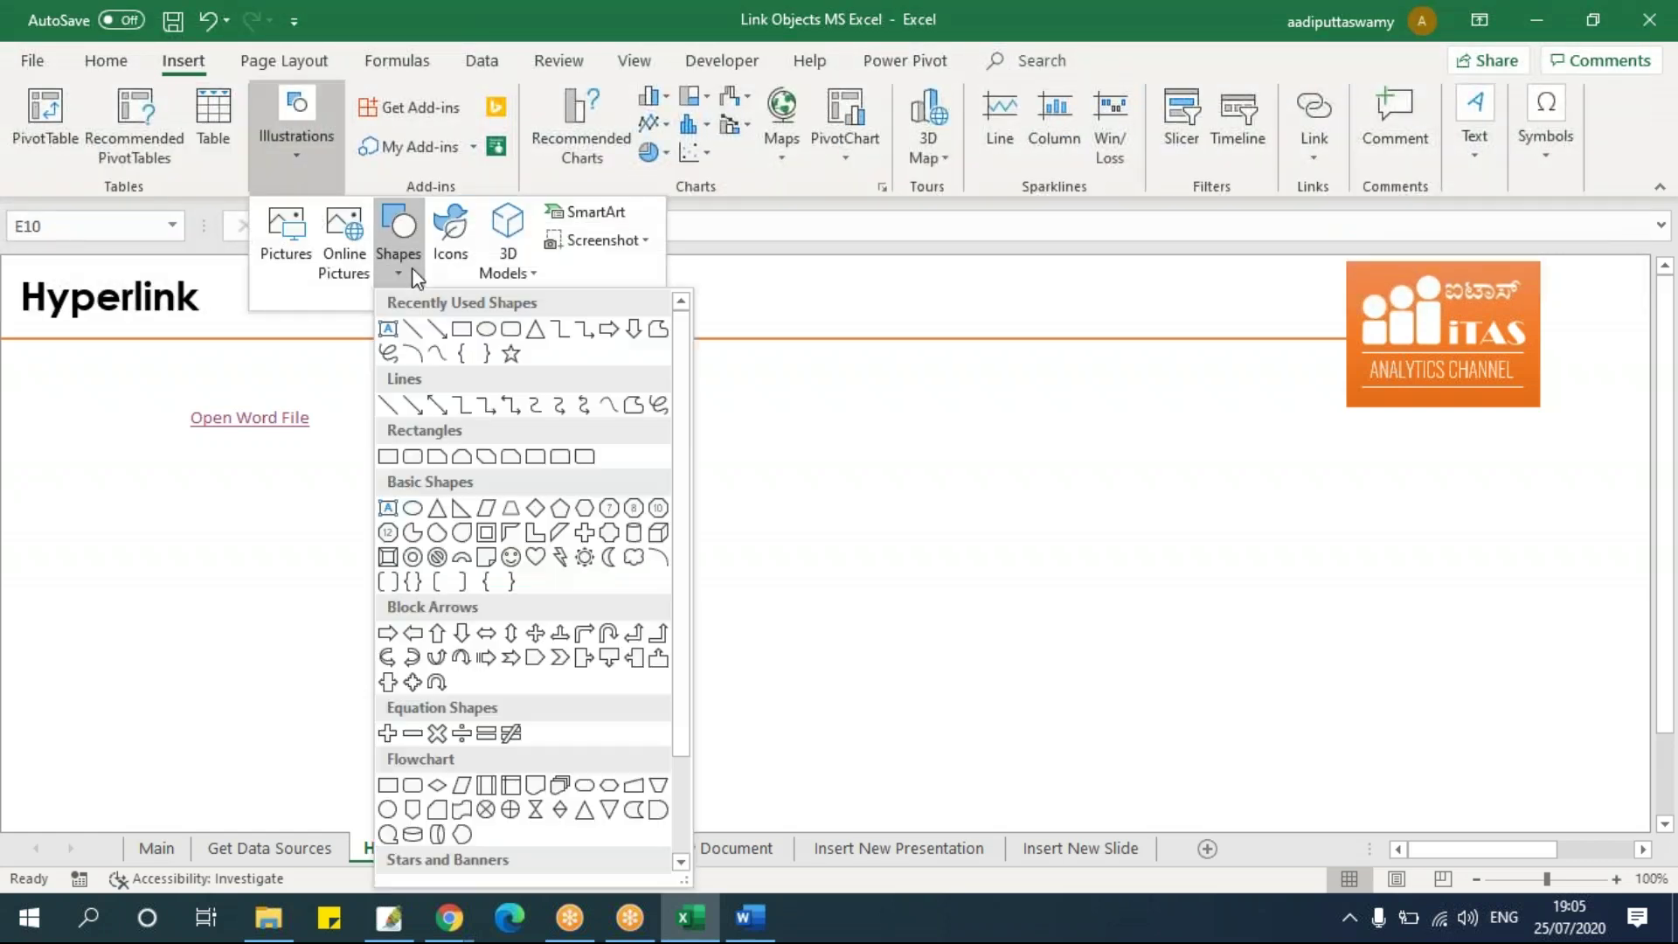
click(511, 329)
mouse_move(426, 402)
mouse_down()
mouse_move(600, 457)
mouse_move(482, 413)
mouse_up()
text(Open Powerpoint)
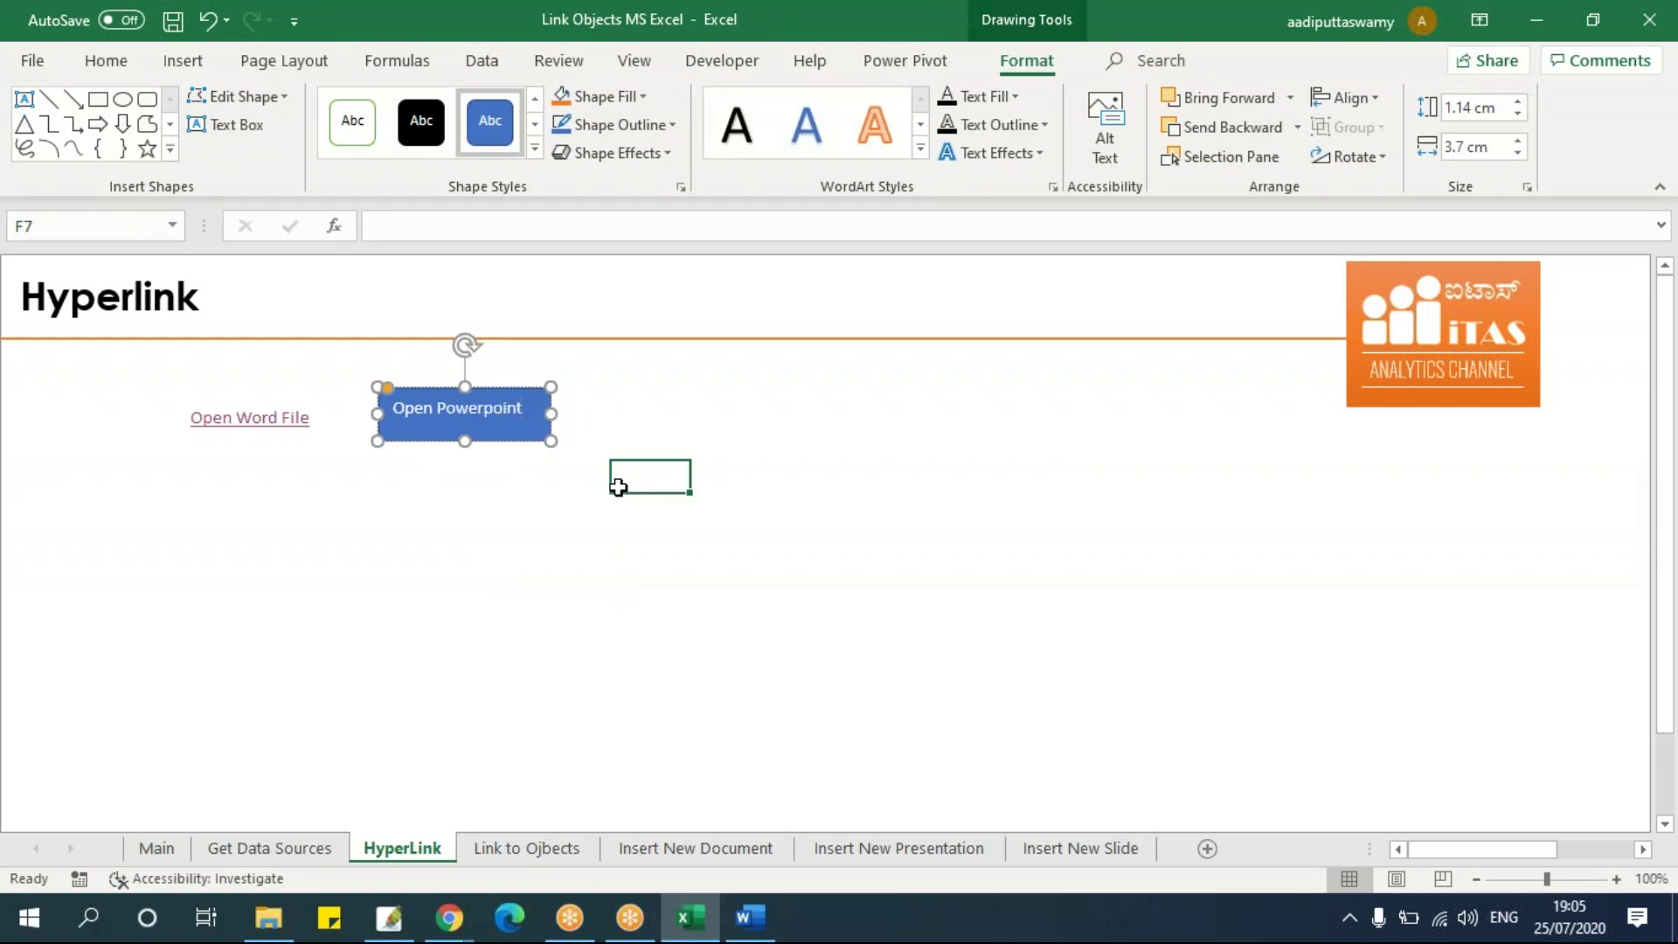
click(617, 487)
Apply the orange gradient theme style with a shadow to the Open Powerpoint shape.
click(536, 440)
click(534, 148)
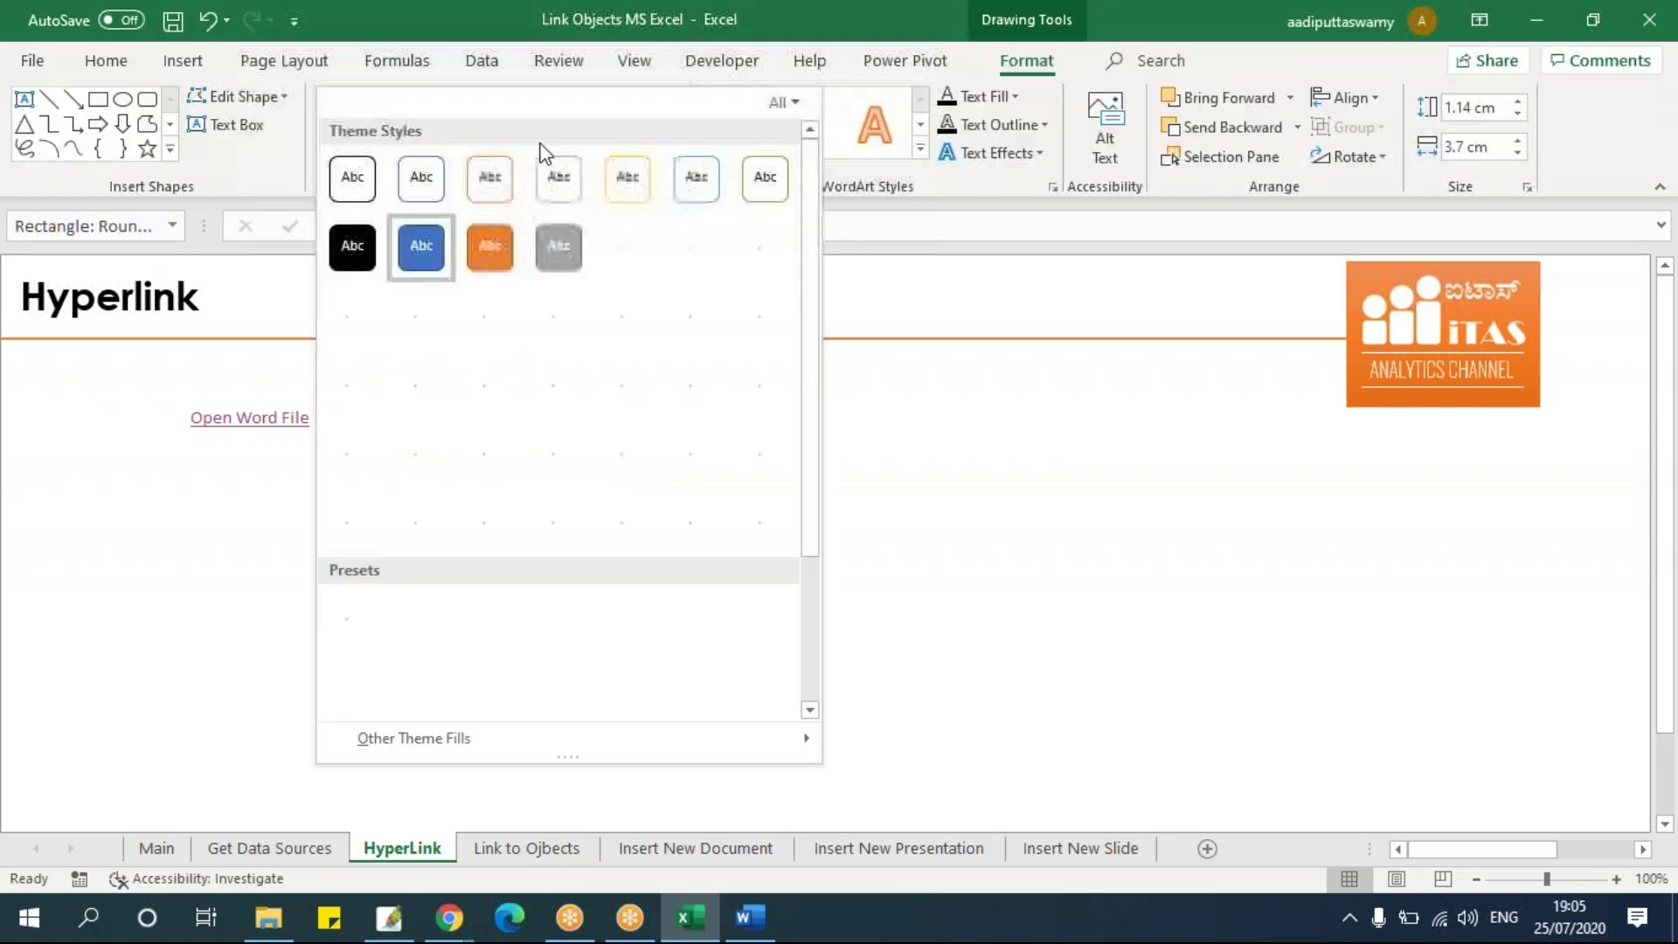
click(491, 449)
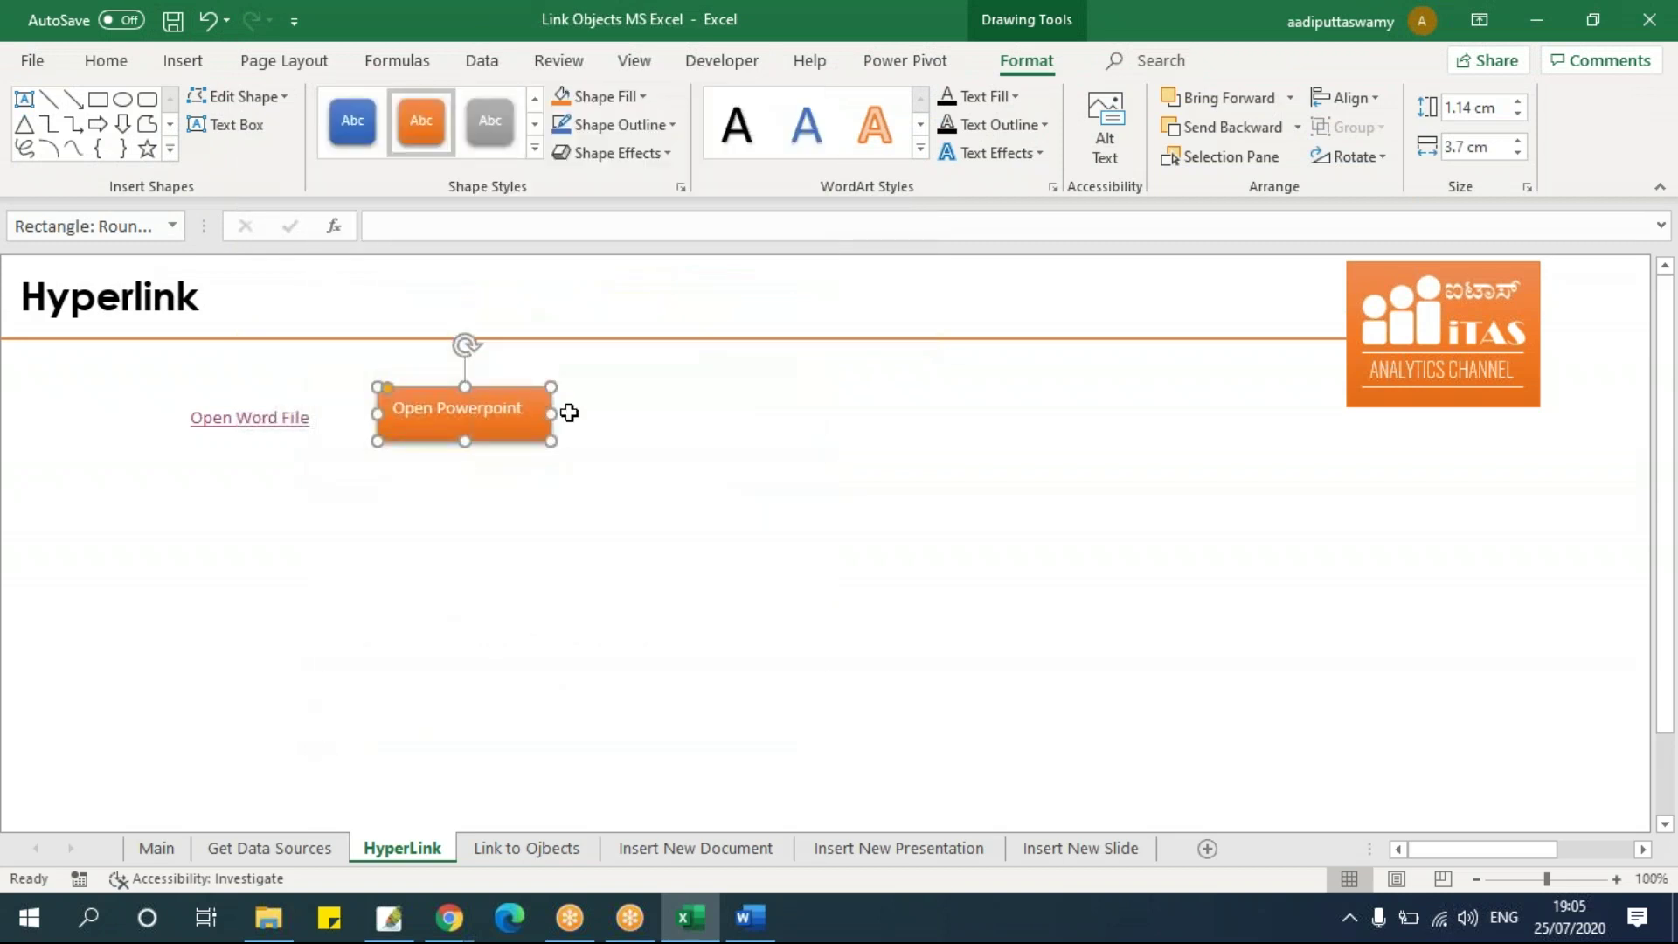
Format the Open Powerpoint shape's text as Arial 12, centred horizontally and vertically, and widen the shape to the right.
click(106, 63)
click(218, 108)
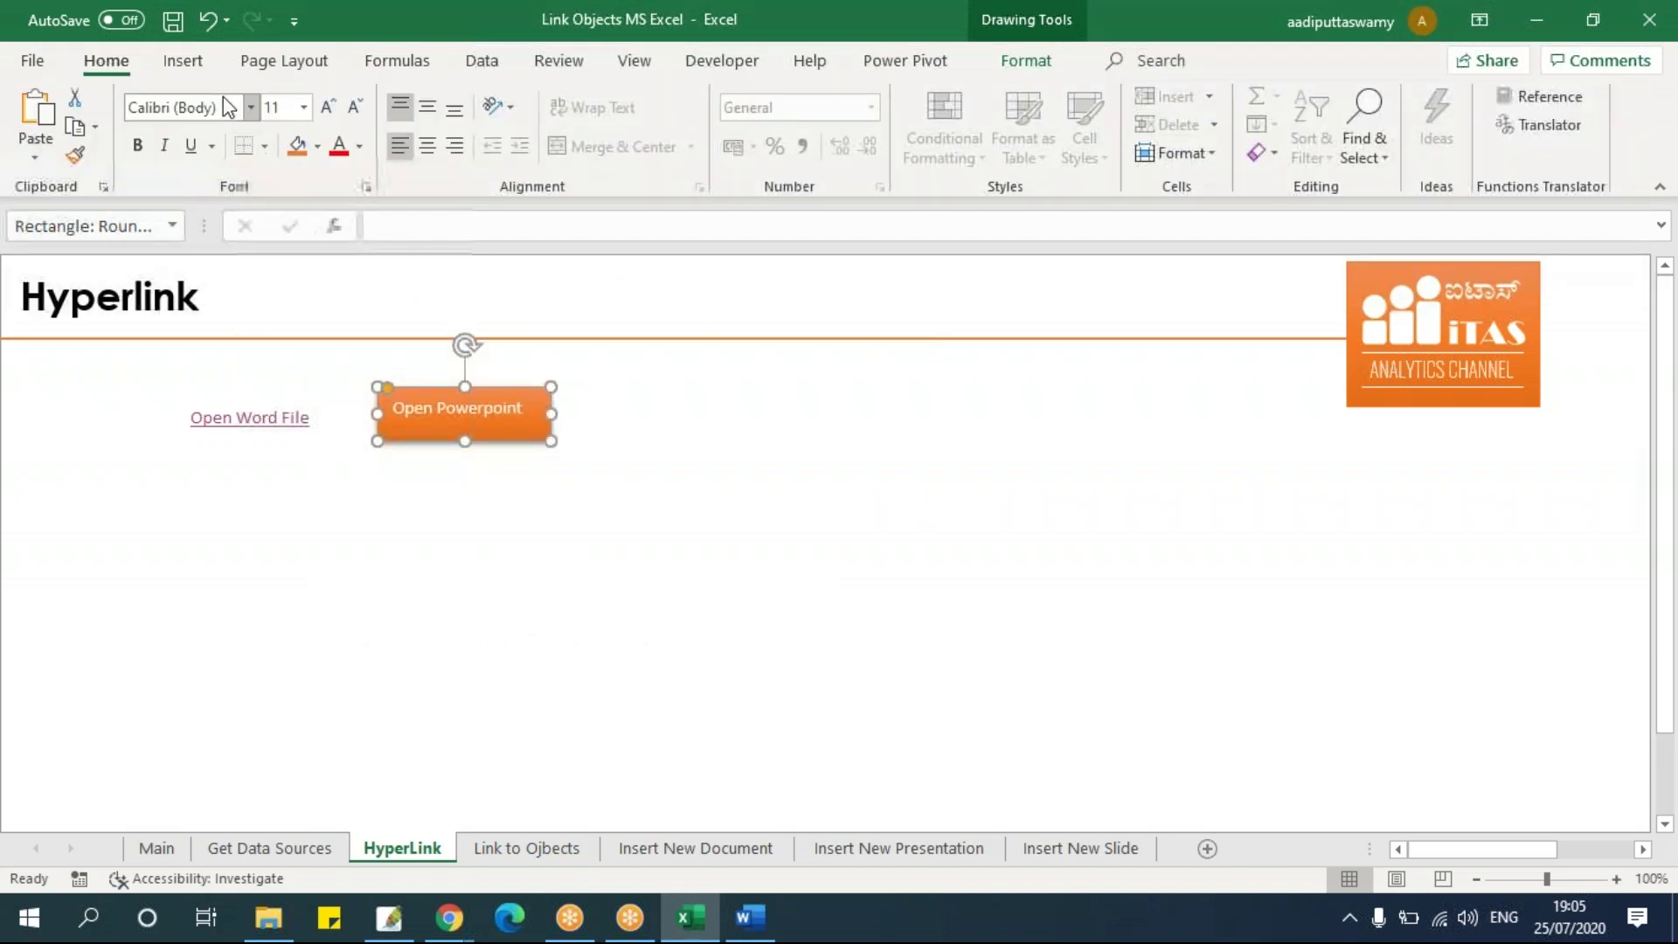
text(Arial)
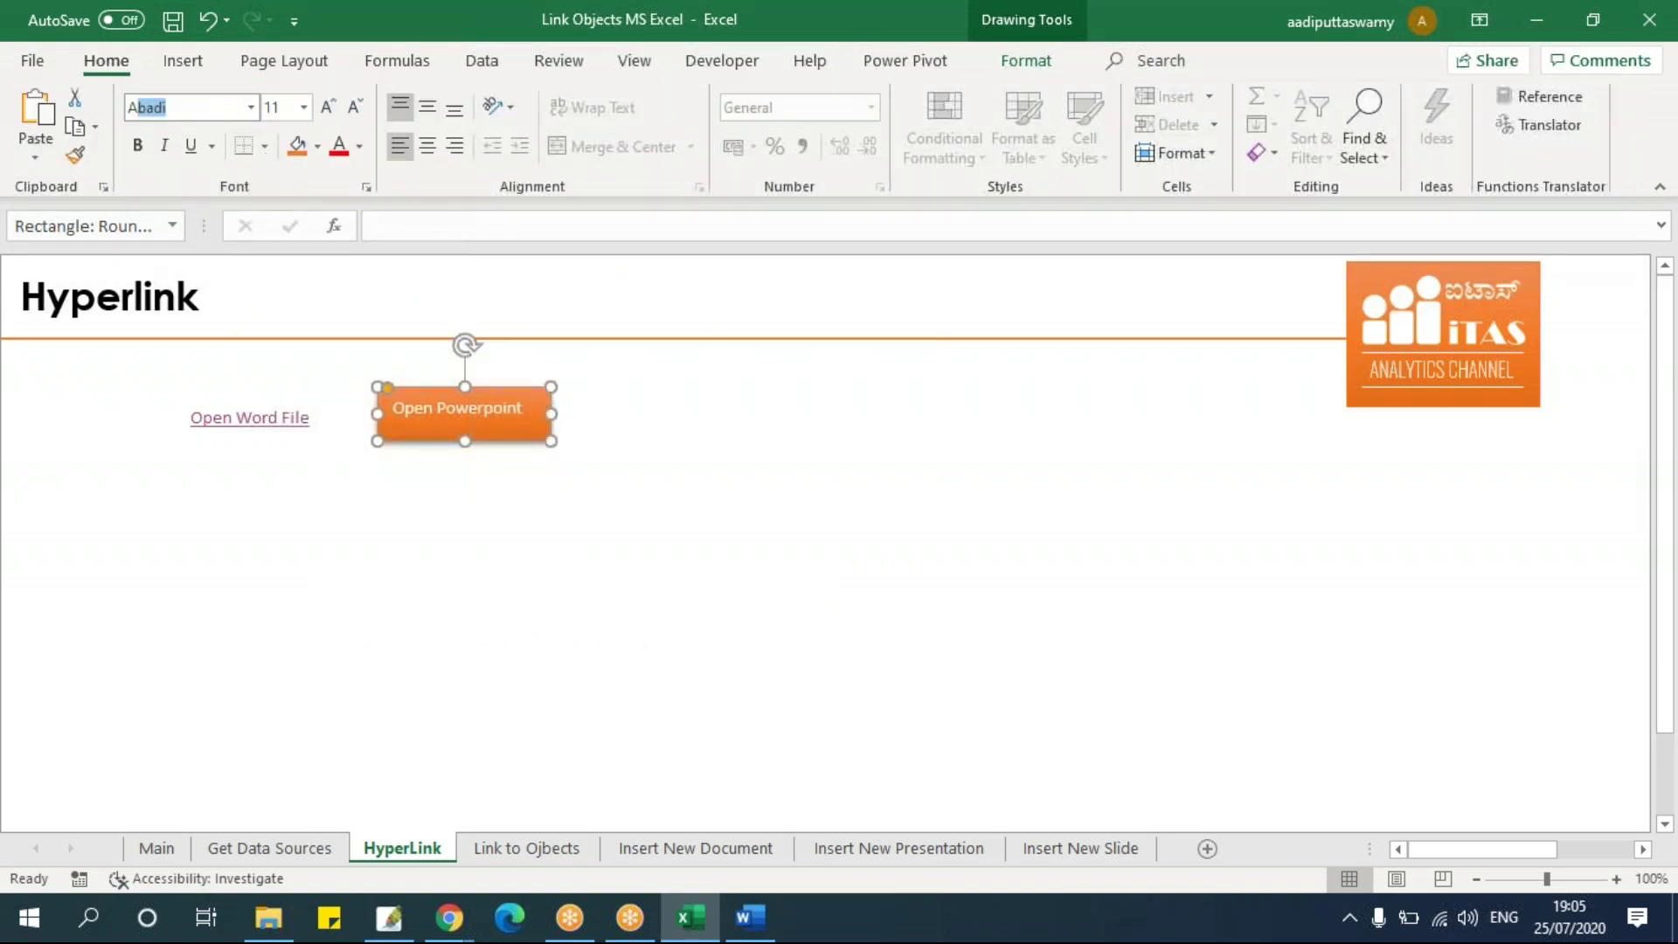
key(Return)
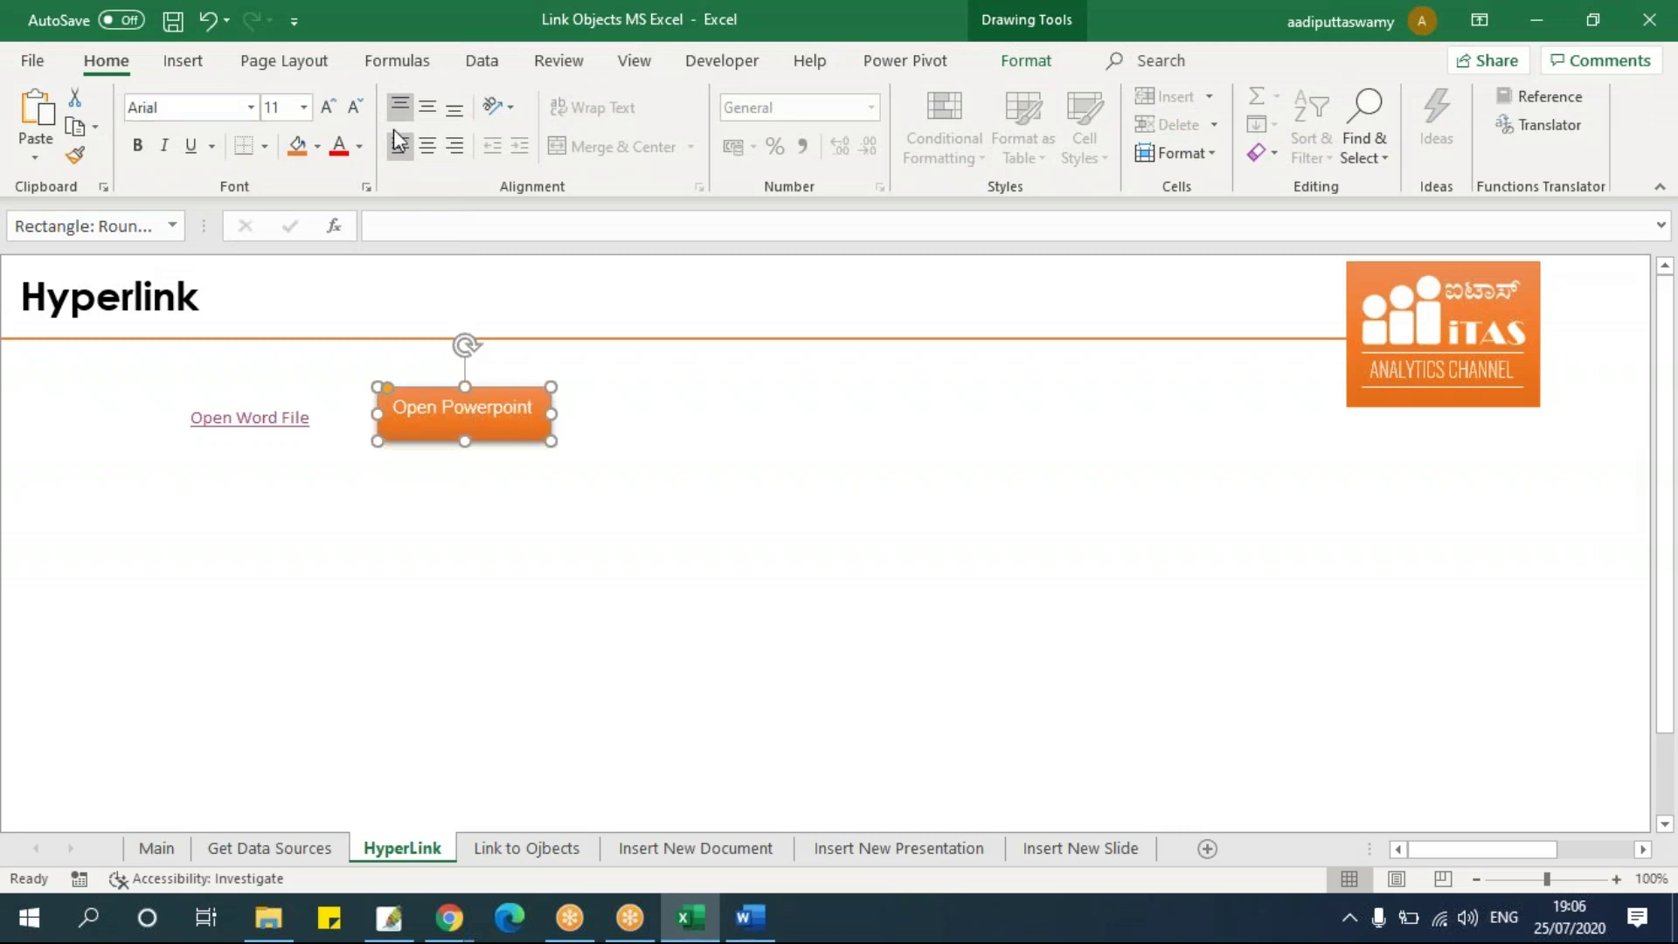
click(427, 105)
click(427, 145)
click(287, 110)
text(12)
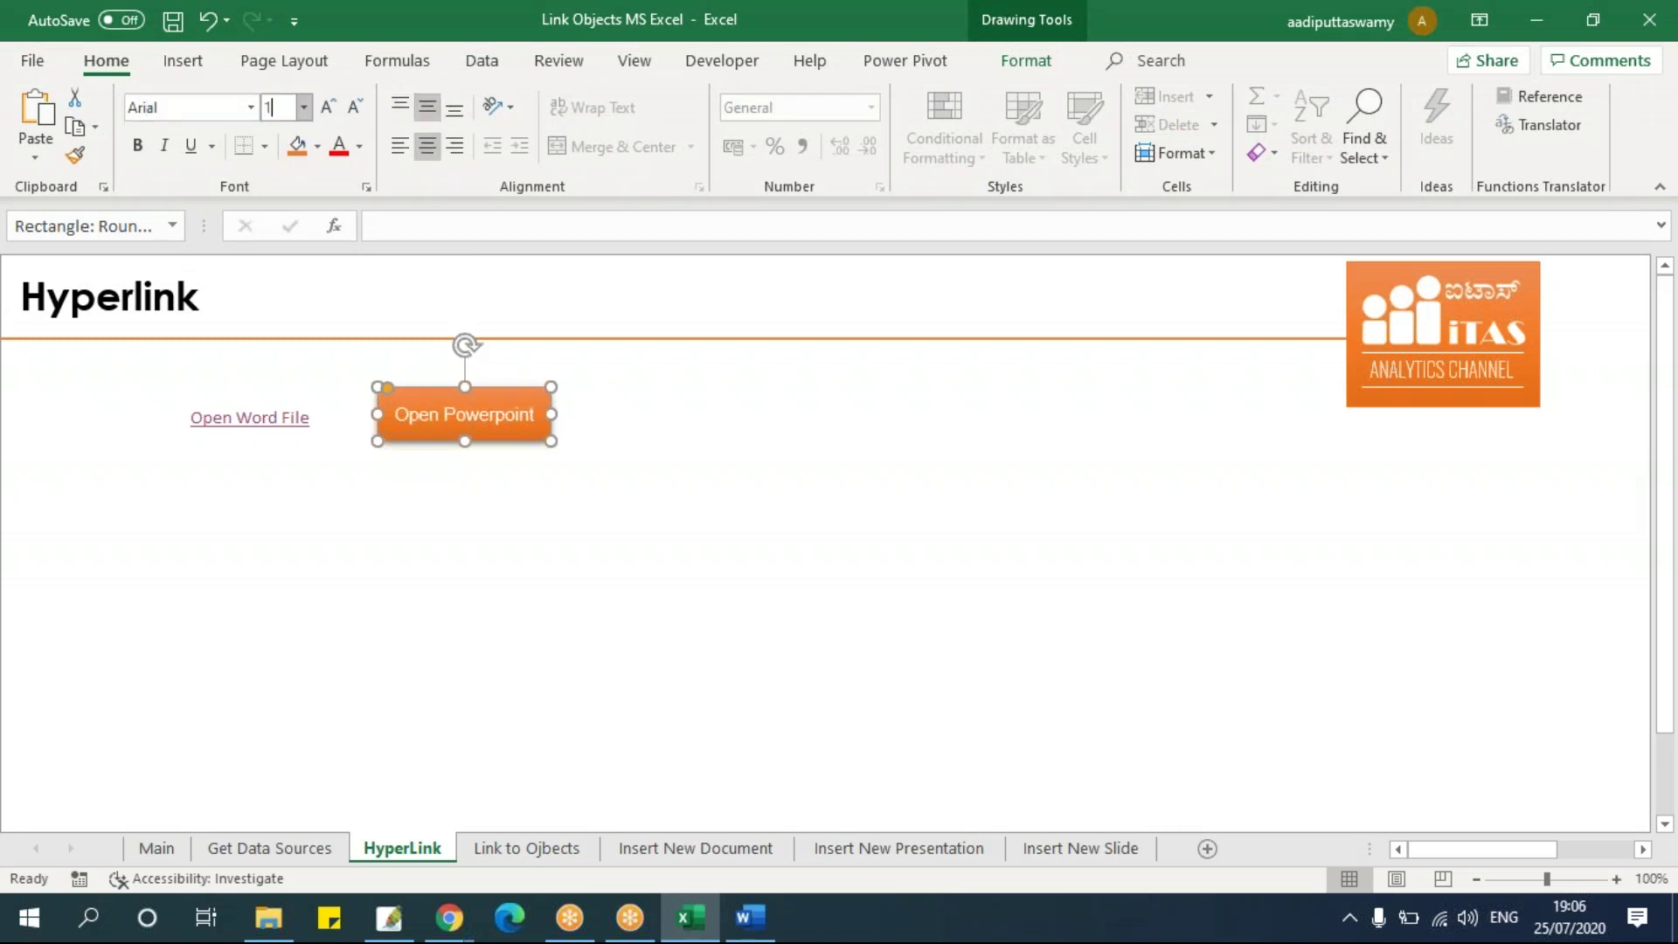
key(Return)
drag(551, 413, 614, 414)
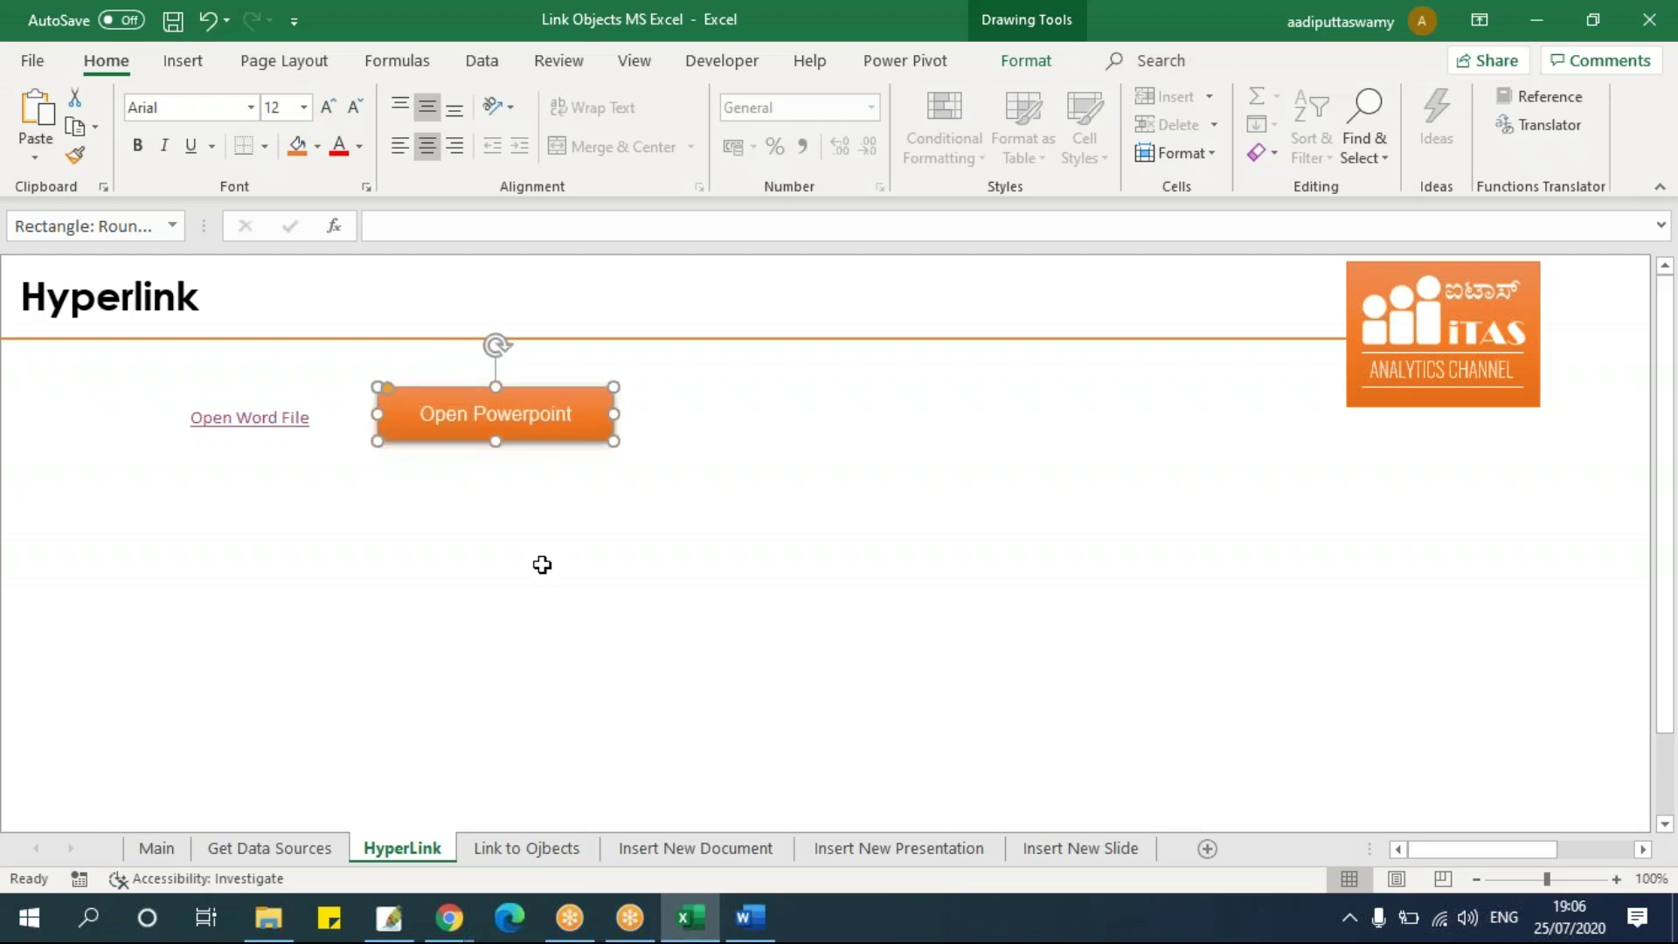
Switch to File Explorer, open the PowerPoint folder inside Week04, and copy its folder path.
click(269, 917)
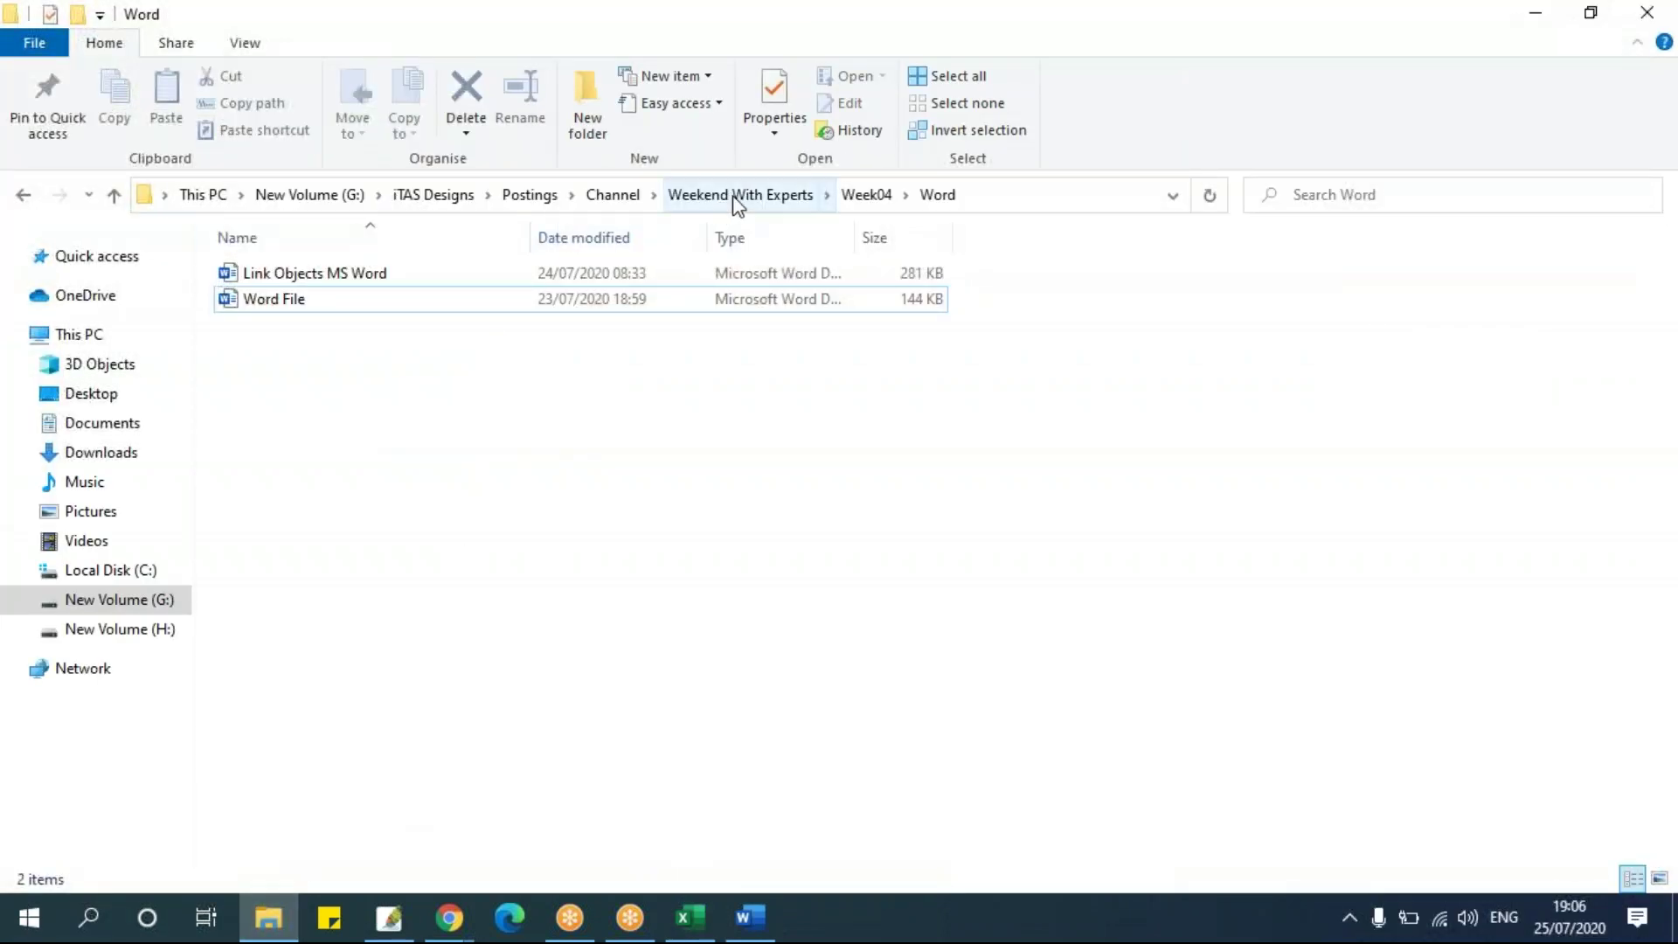
click(861, 194)
click(320, 278)
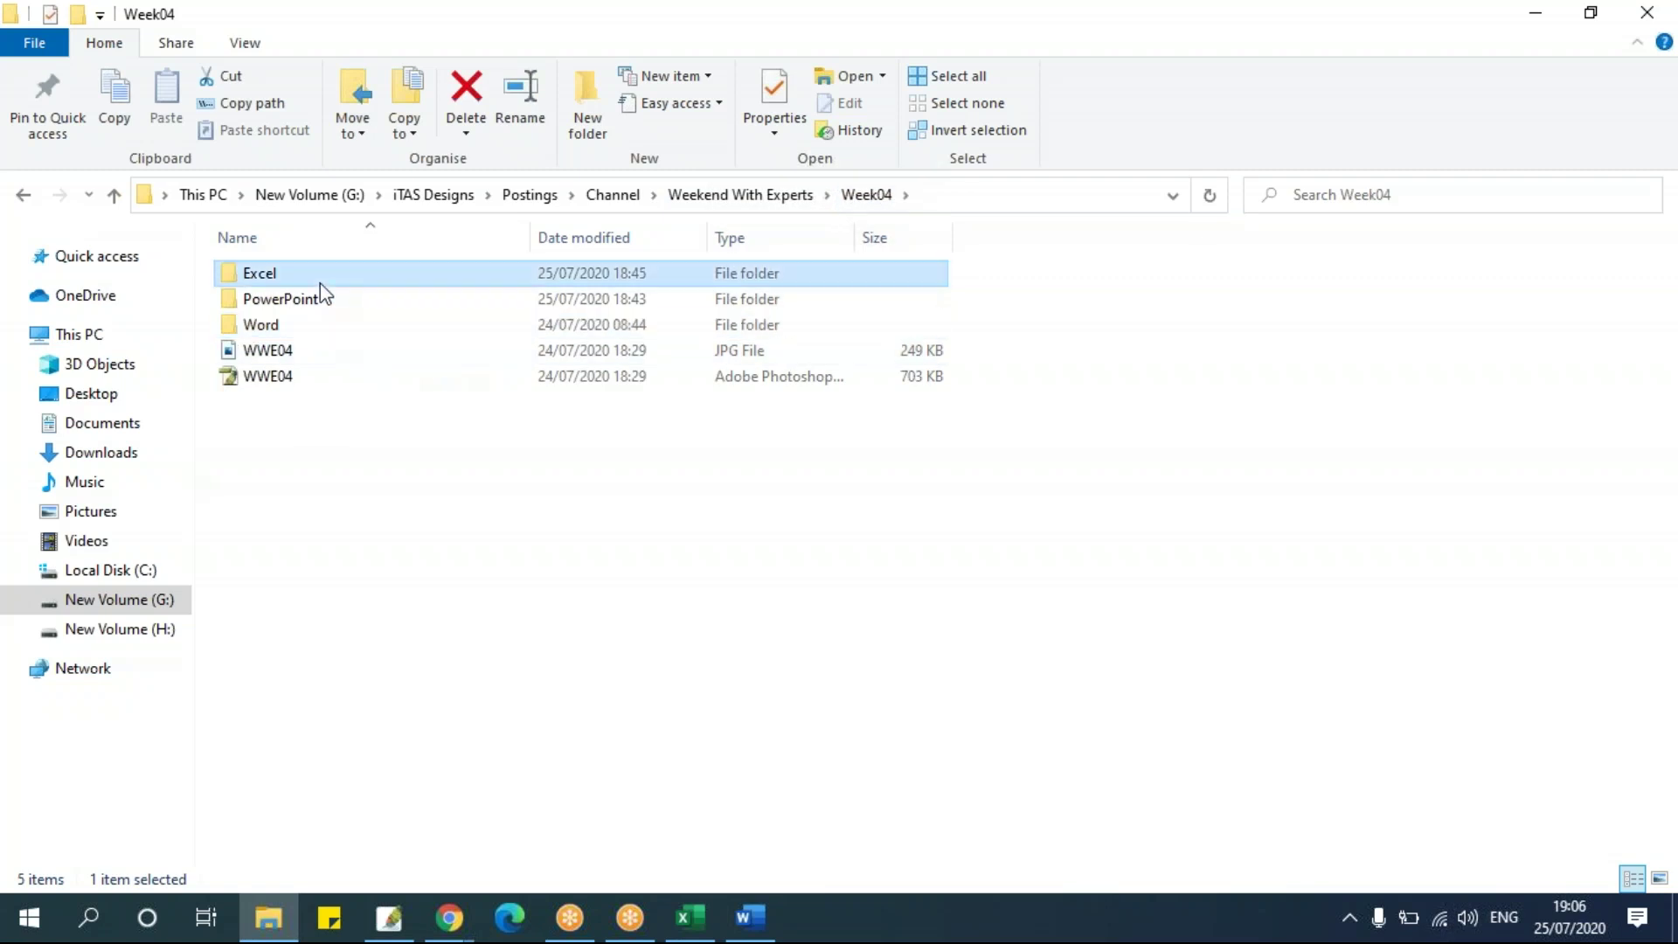
double_click(326, 306)
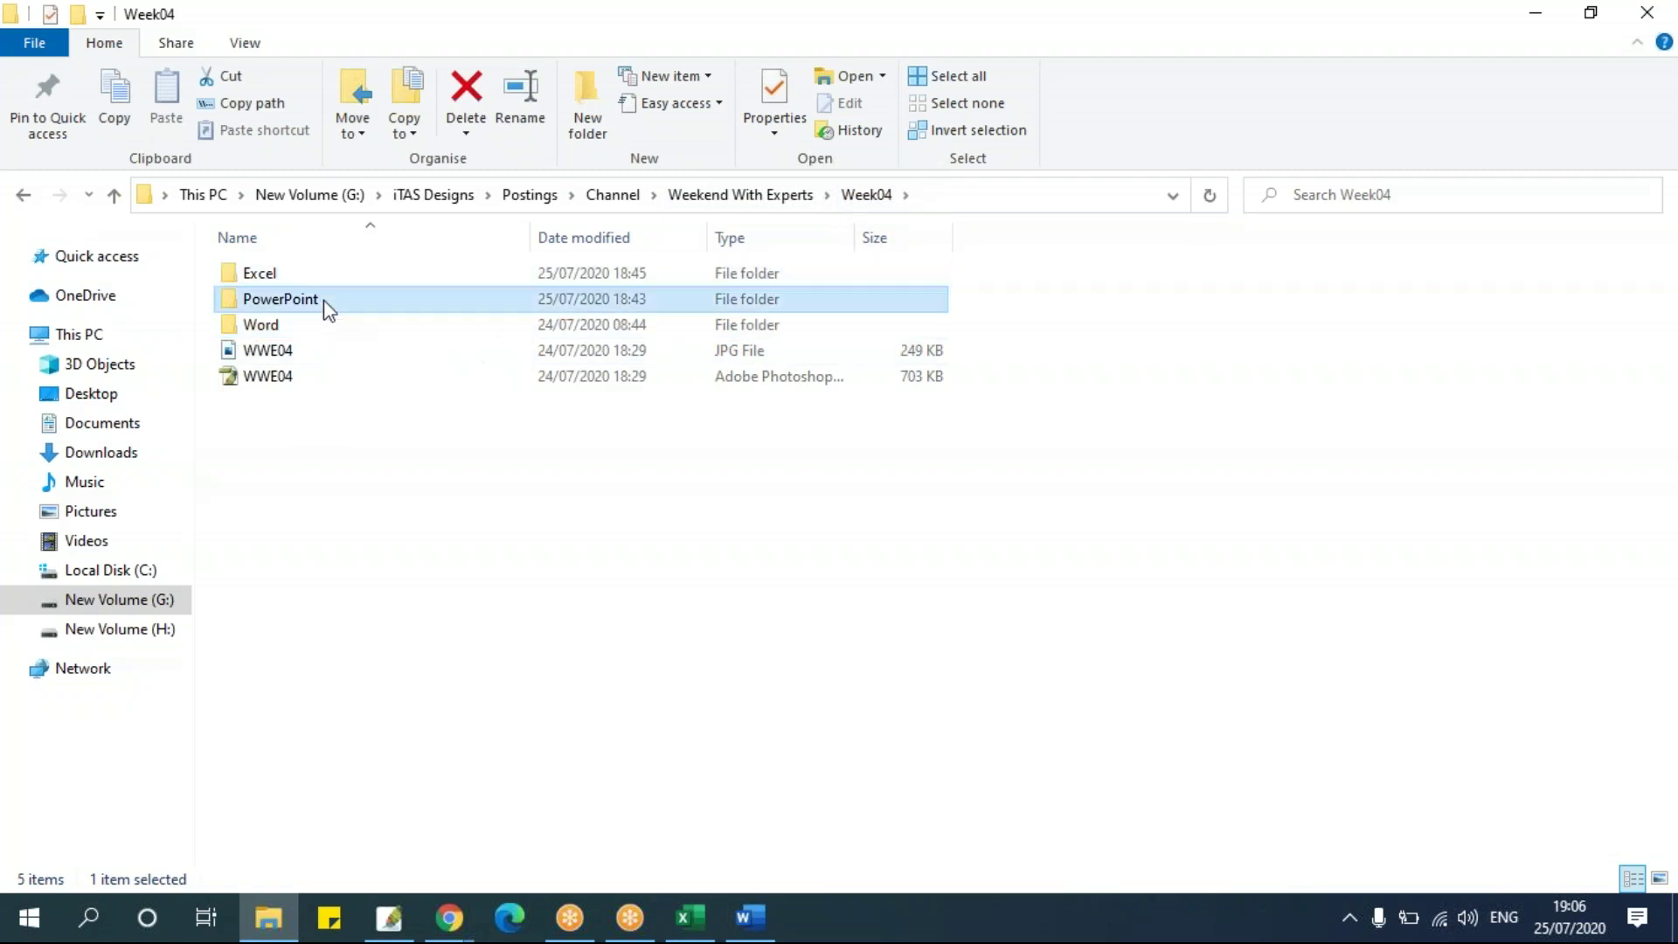
click(1062, 196)
click(852, 499)
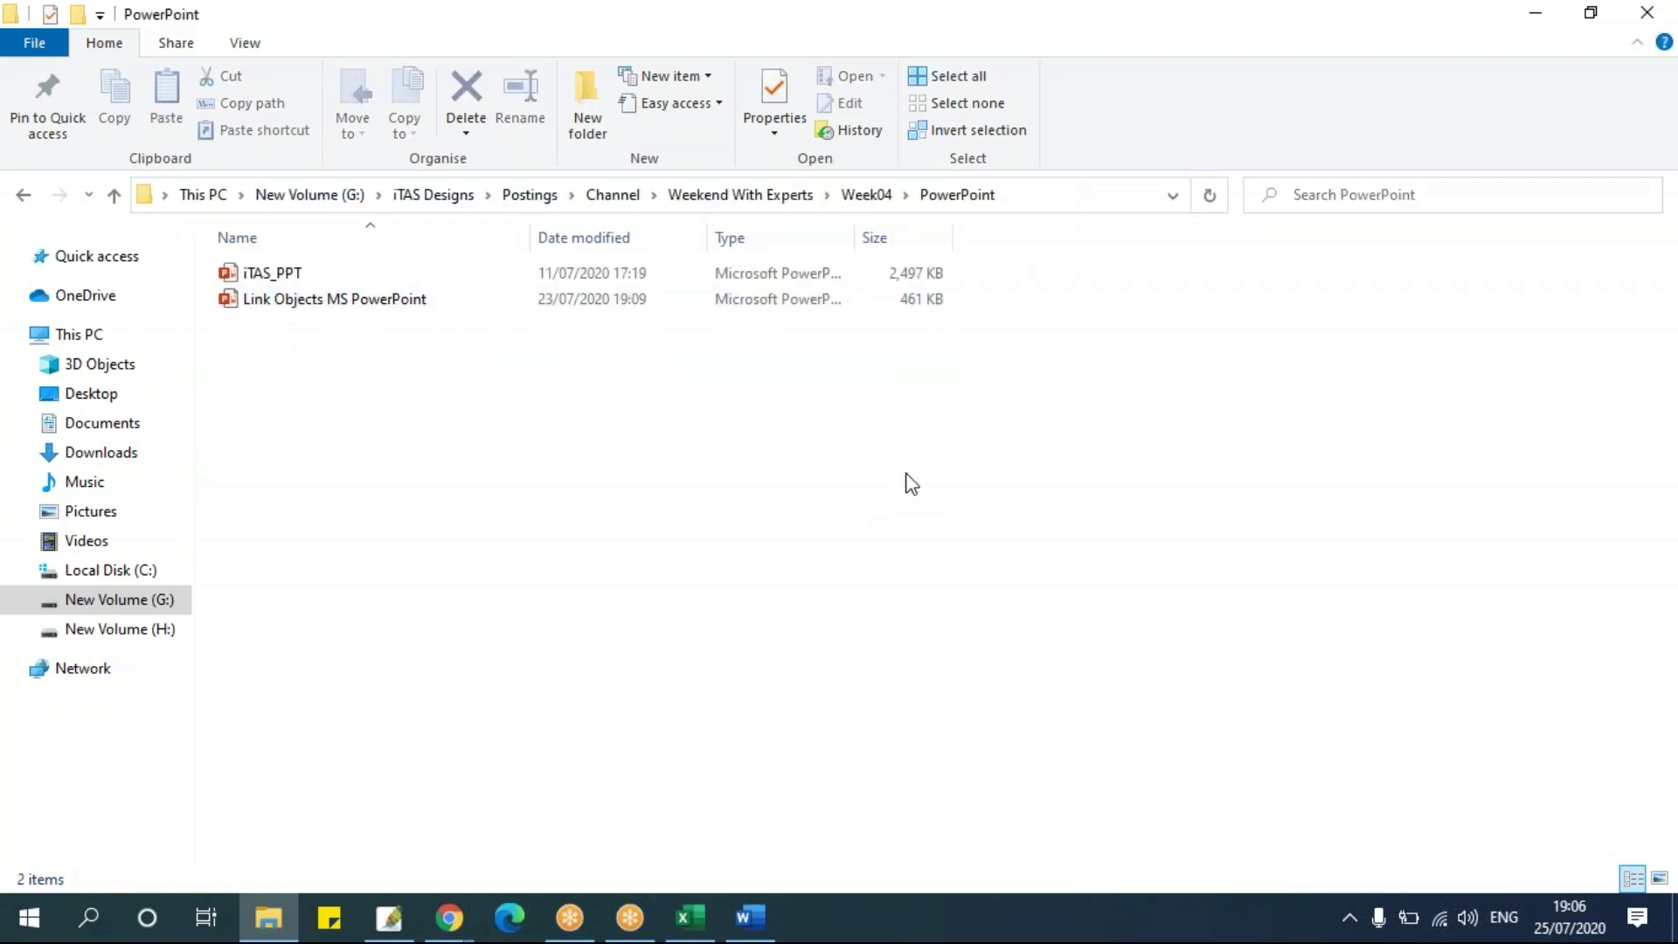
Back in Excel, start a hyperlink on the Open Powerpoint shape and paste the folder path plus a backslash as its address.
key(alt+Tab)
right_click(609, 411)
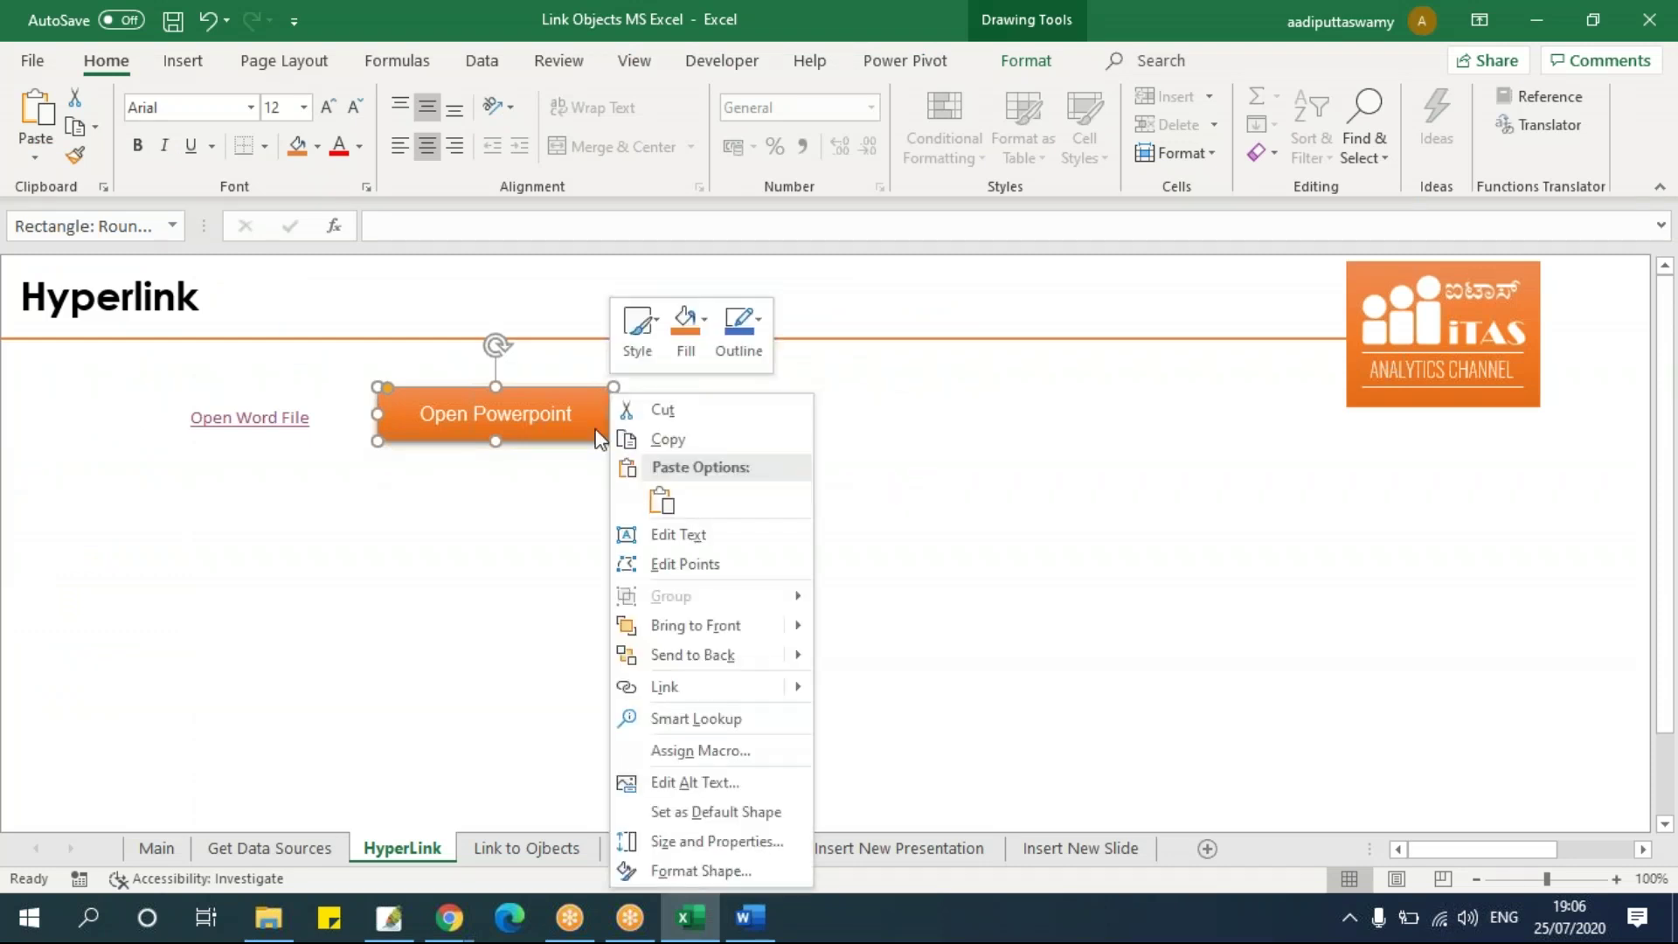
click(693, 687)
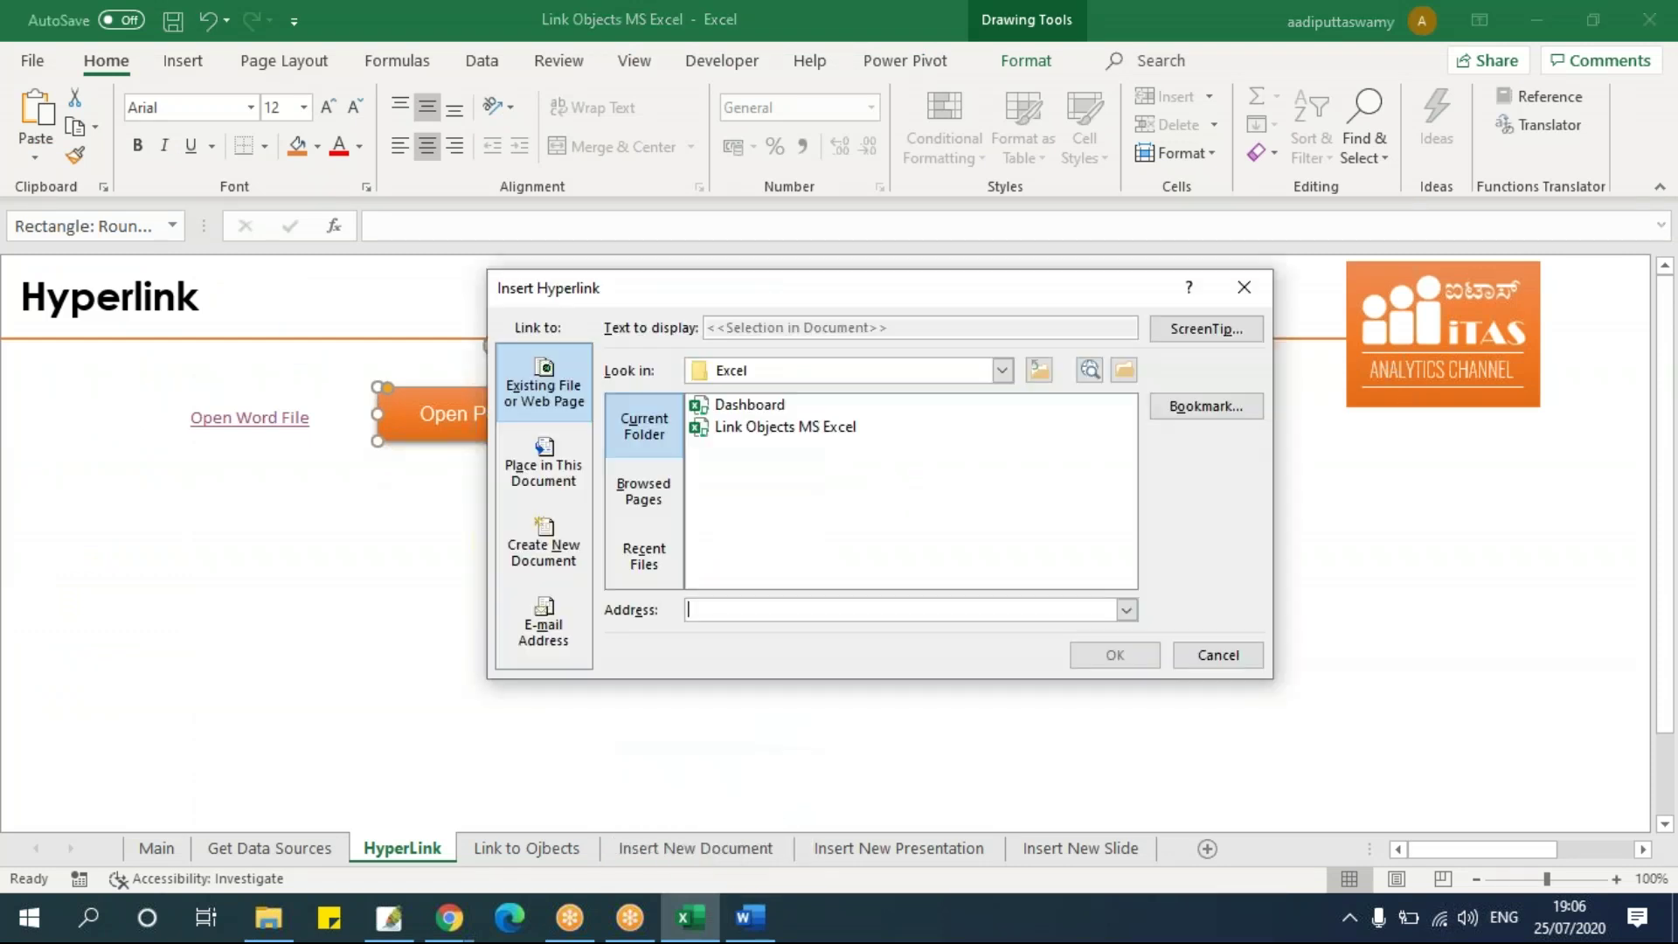
click(773, 617)
key(ctrl+v)
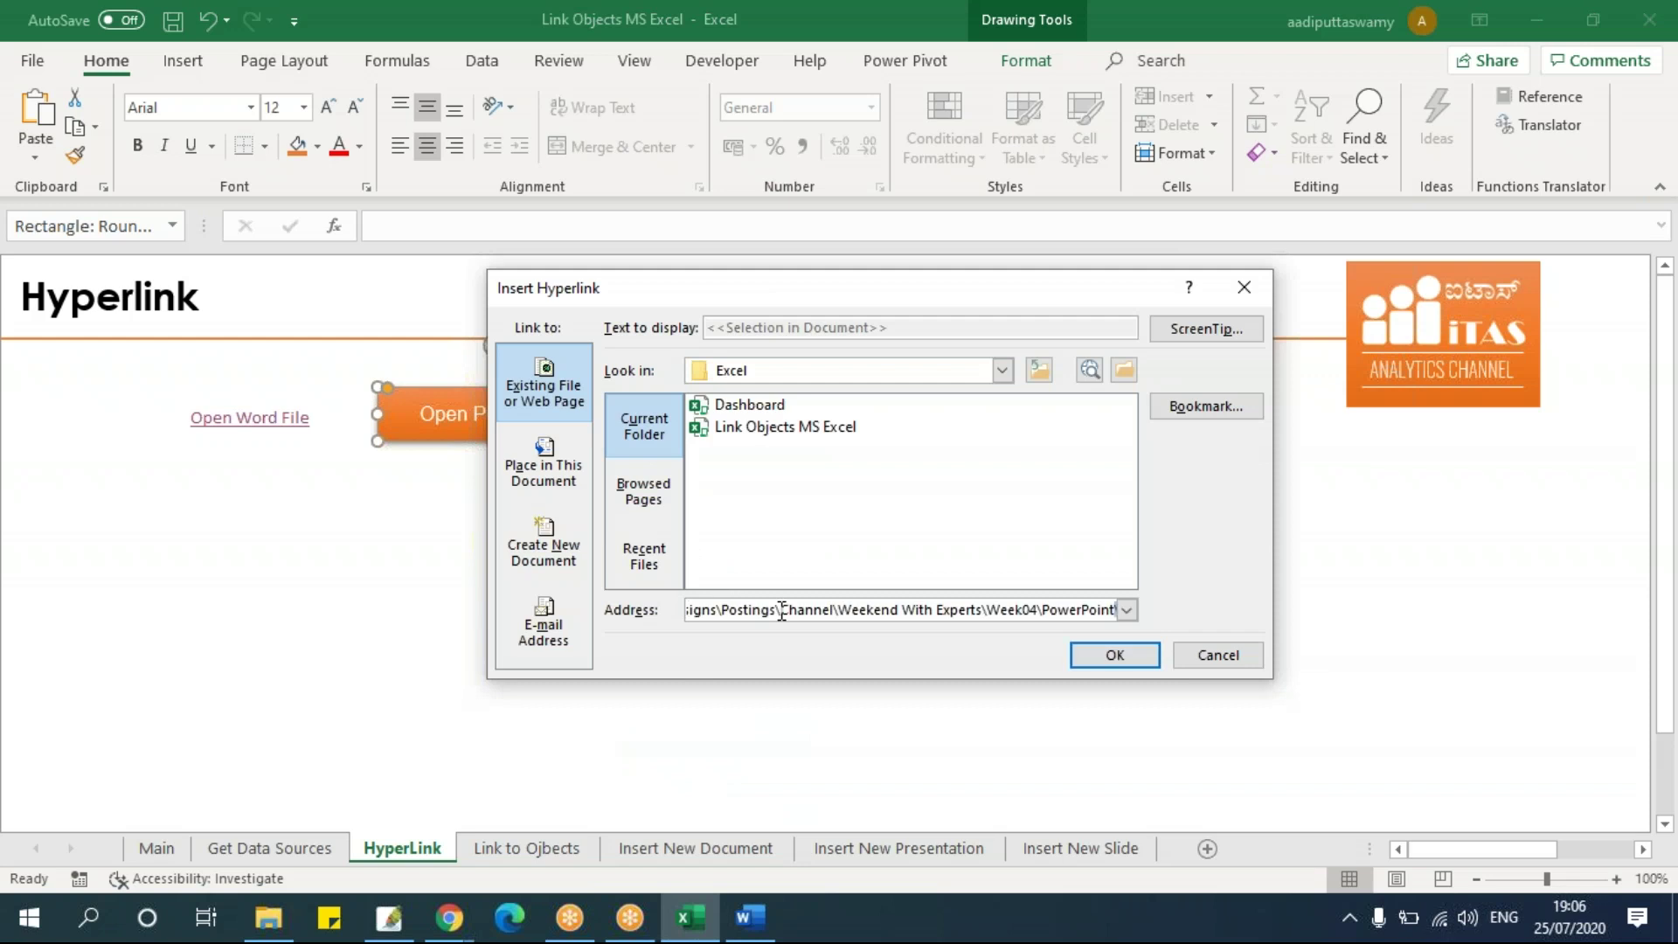
In File Explorer, copy the file name of the iTAS_PPT presentation.
key(alt+Tab)
click(332, 270)
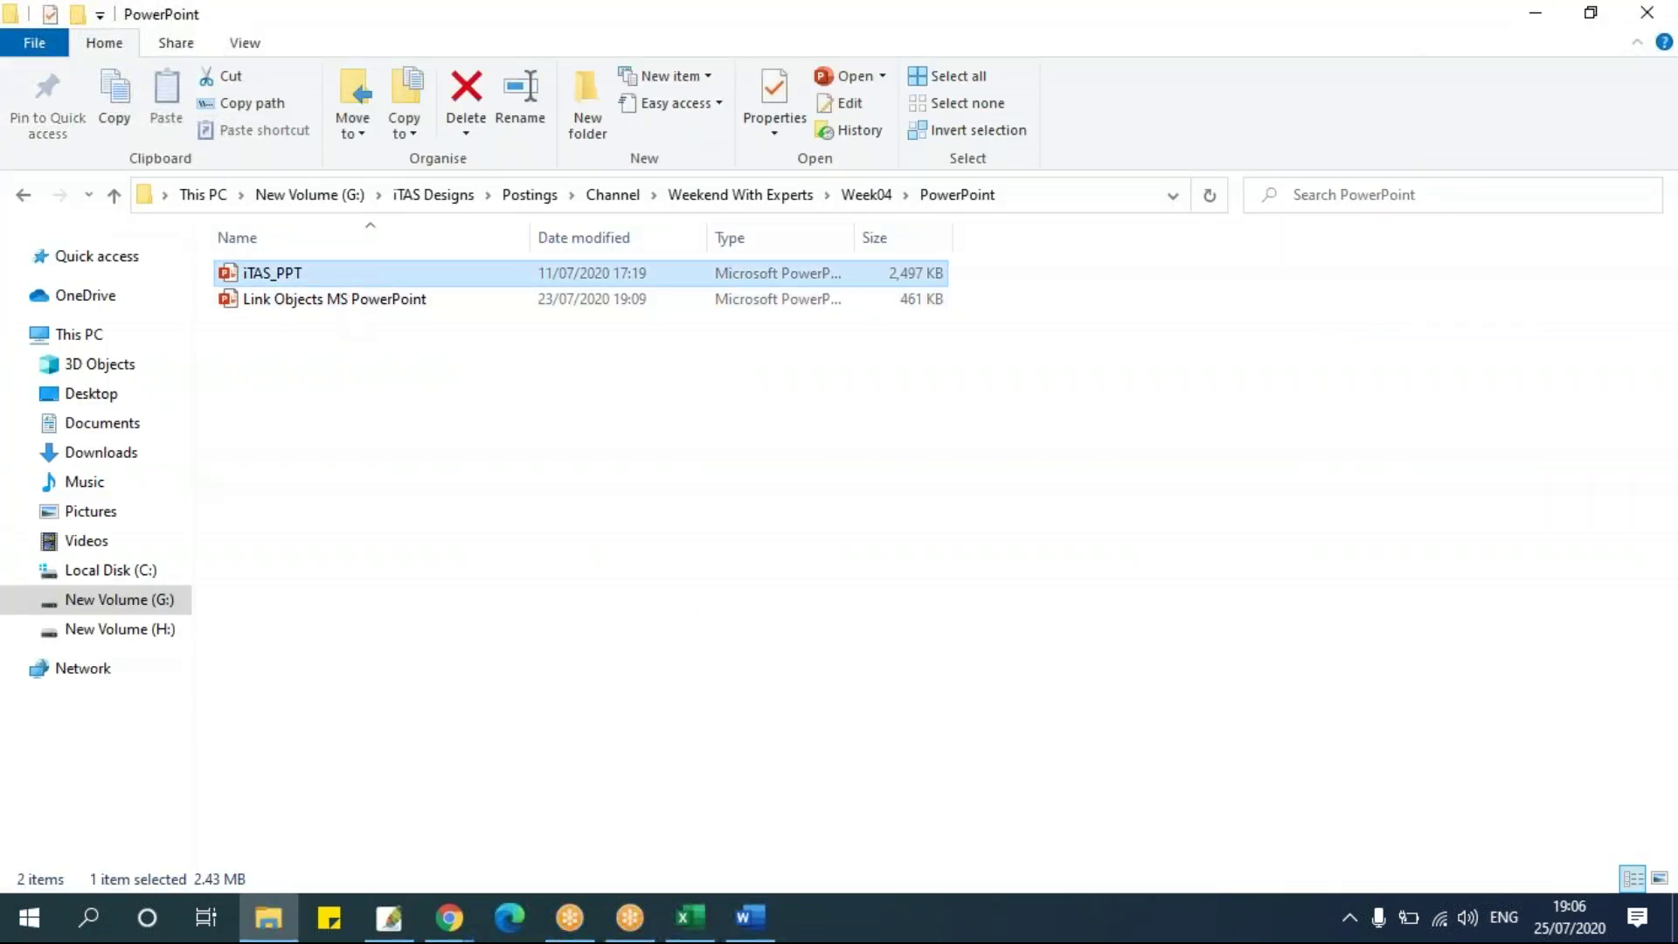
key(F2)
key(ctrl+c)
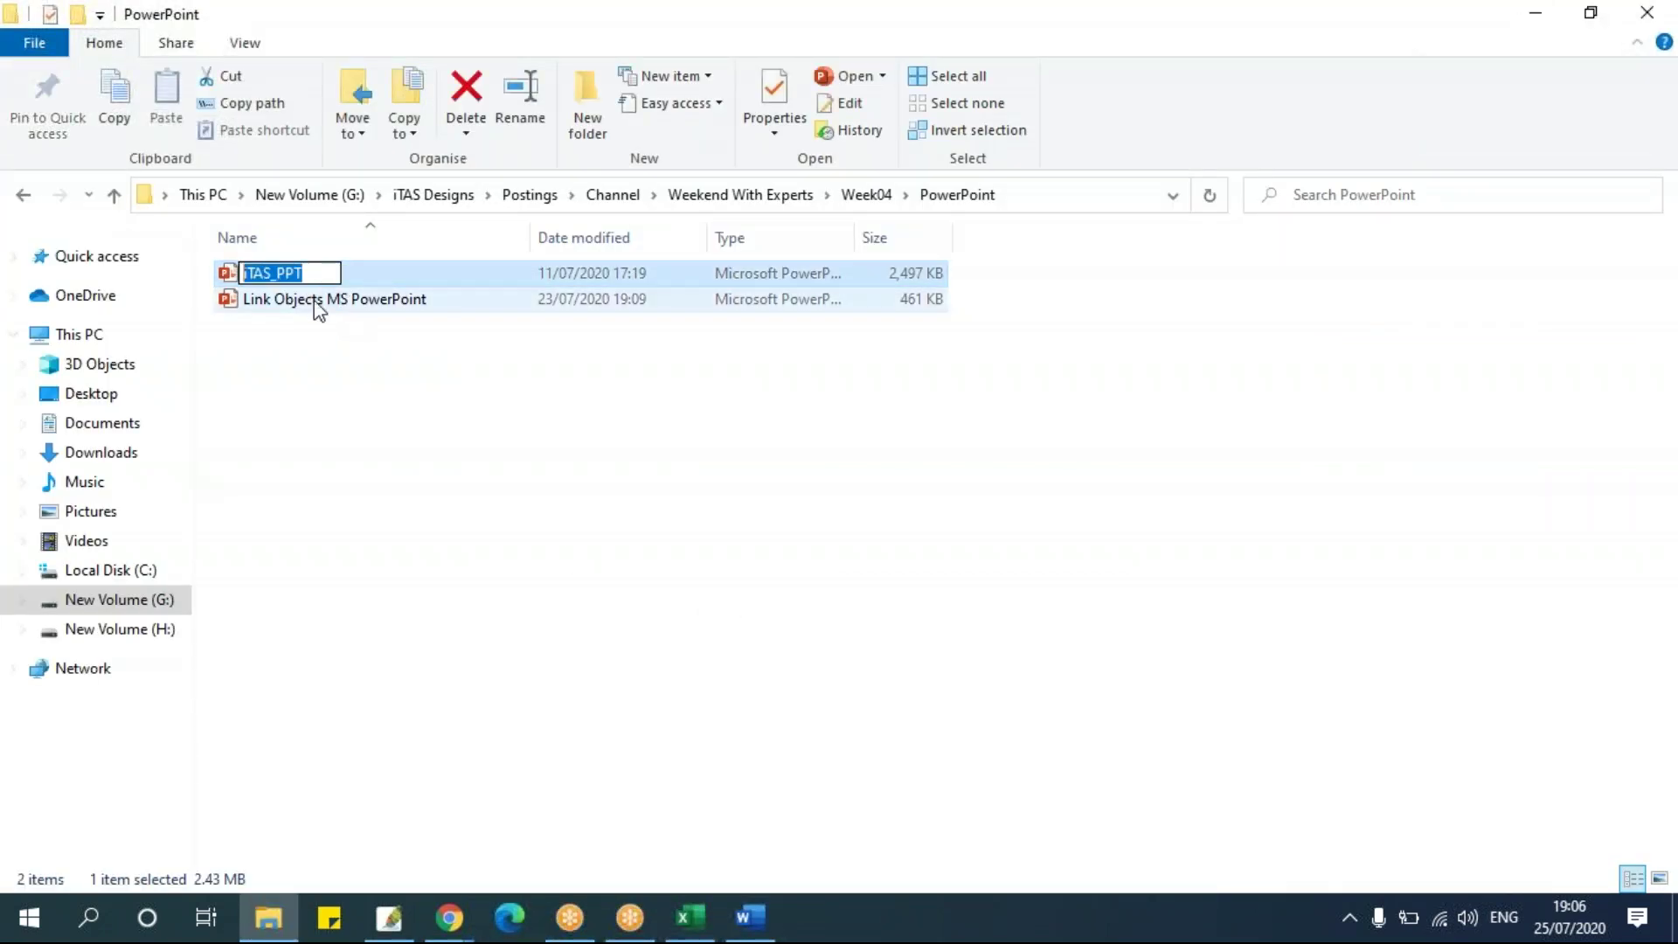
Return to Excel, append "iTAS_PPT.pptx" to the hyperlink address, create the link and deselect the shape.
key(alt+Tab)
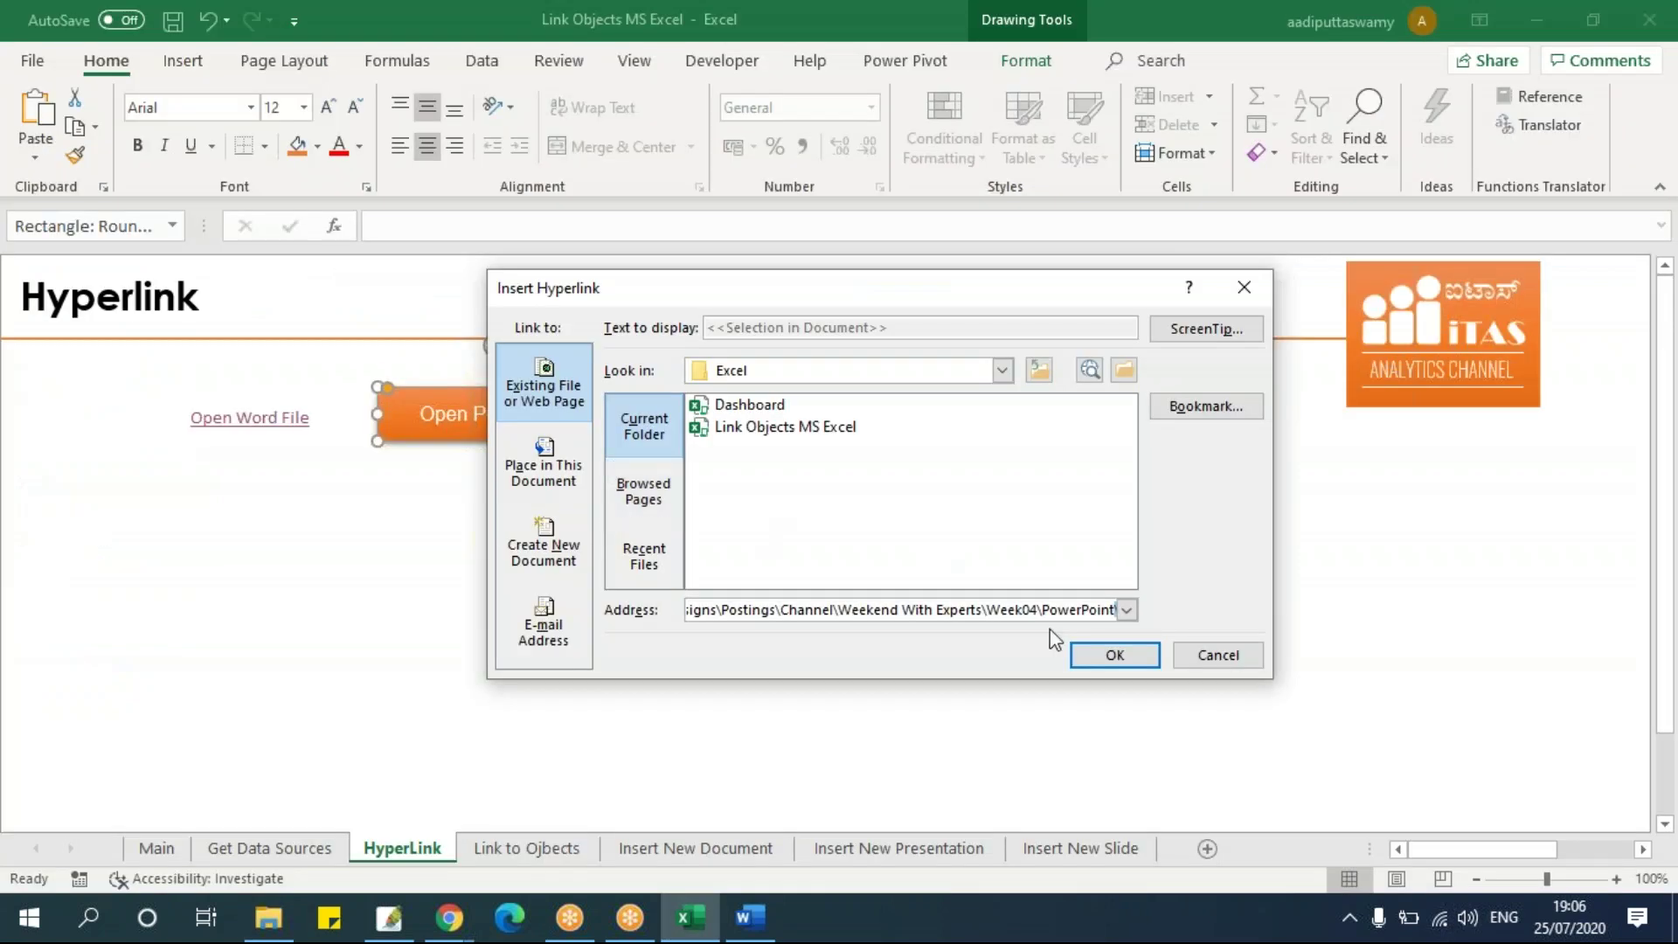
key(ctrl+v)
text(.pptx)
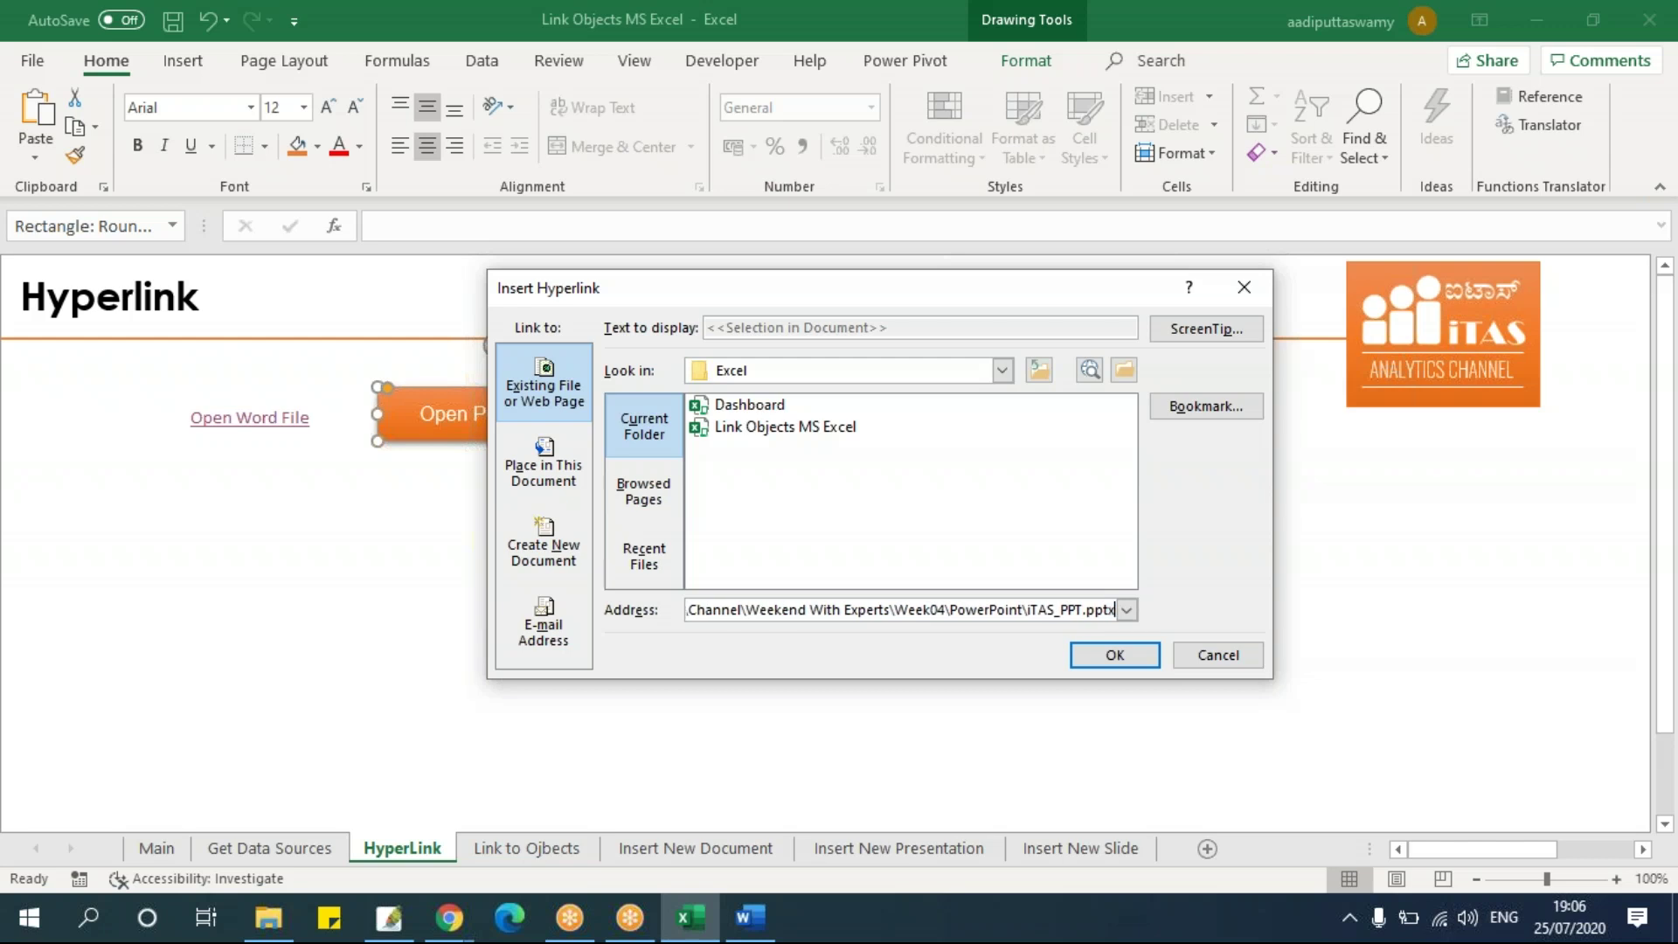
click(1115, 655)
click(907, 603)
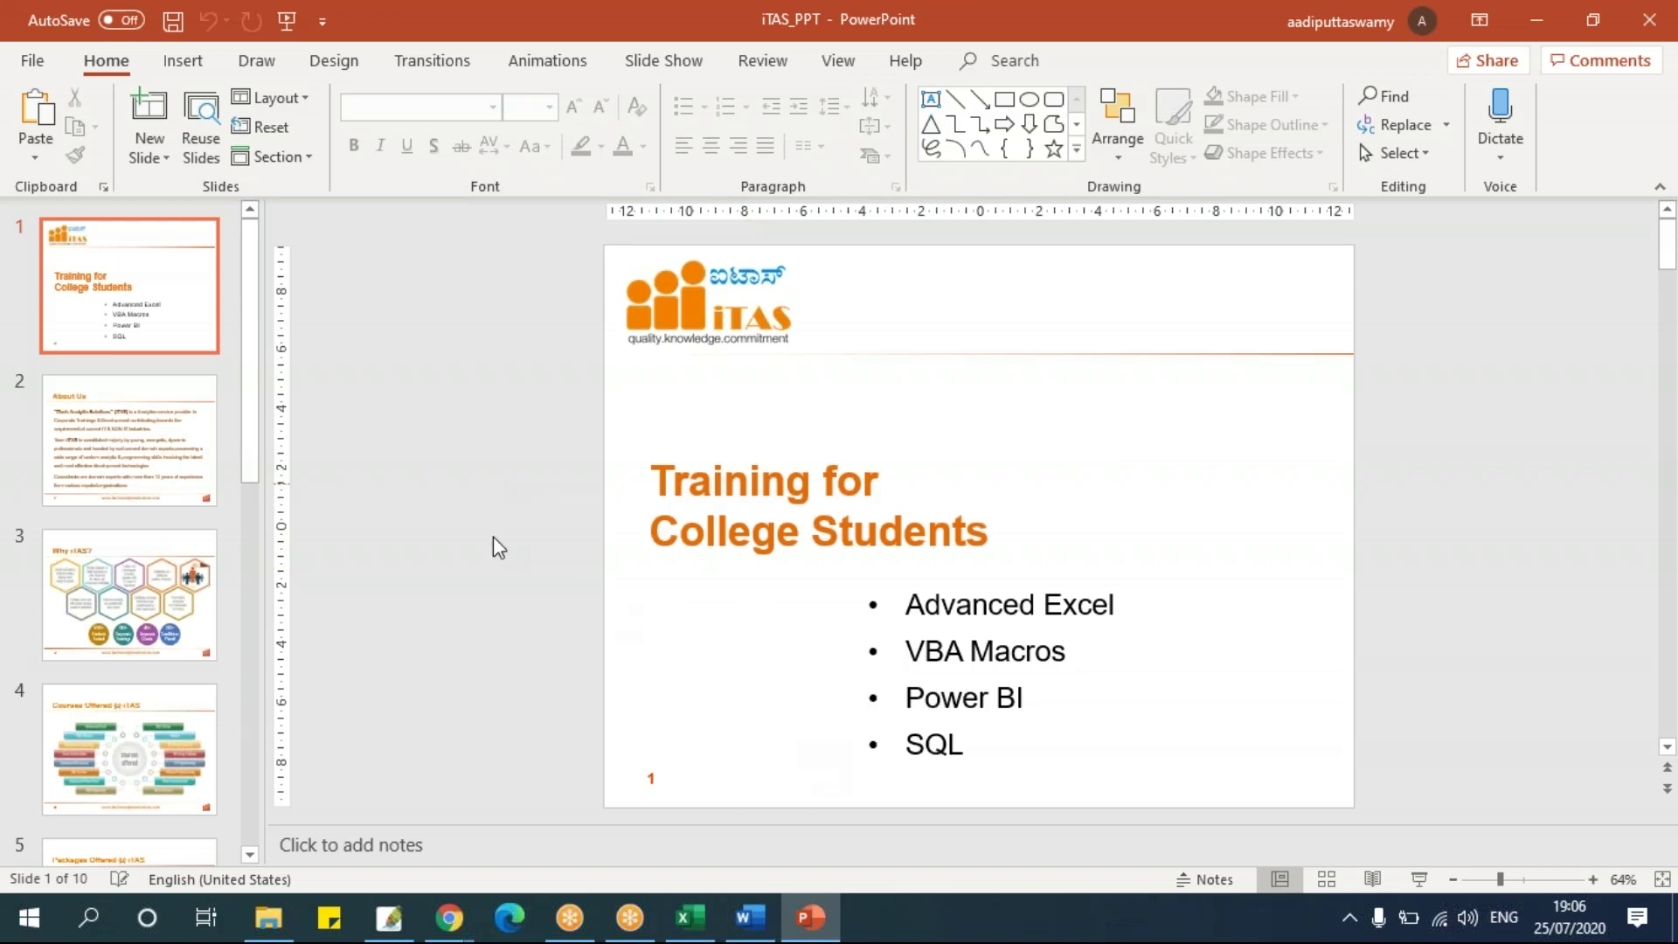
Close the iTAS_PPT presentation opened by the link and return to the HyperLink sheet in Excel.
key(alt+f)
key(ctrl+w)
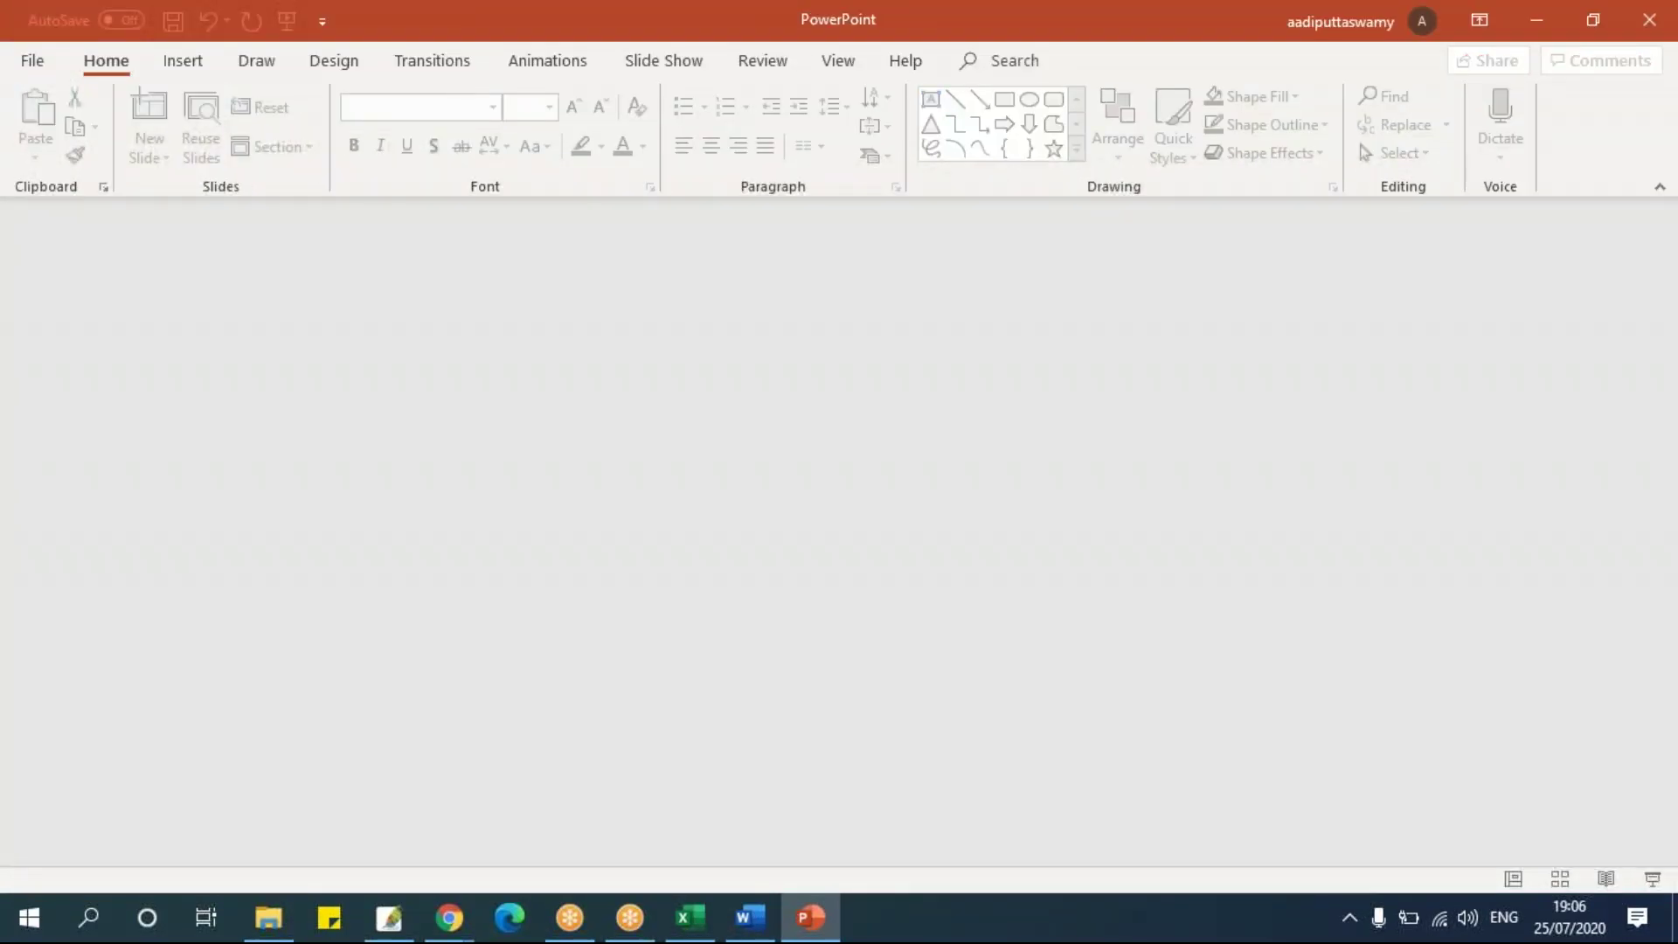
key(alt+F4)
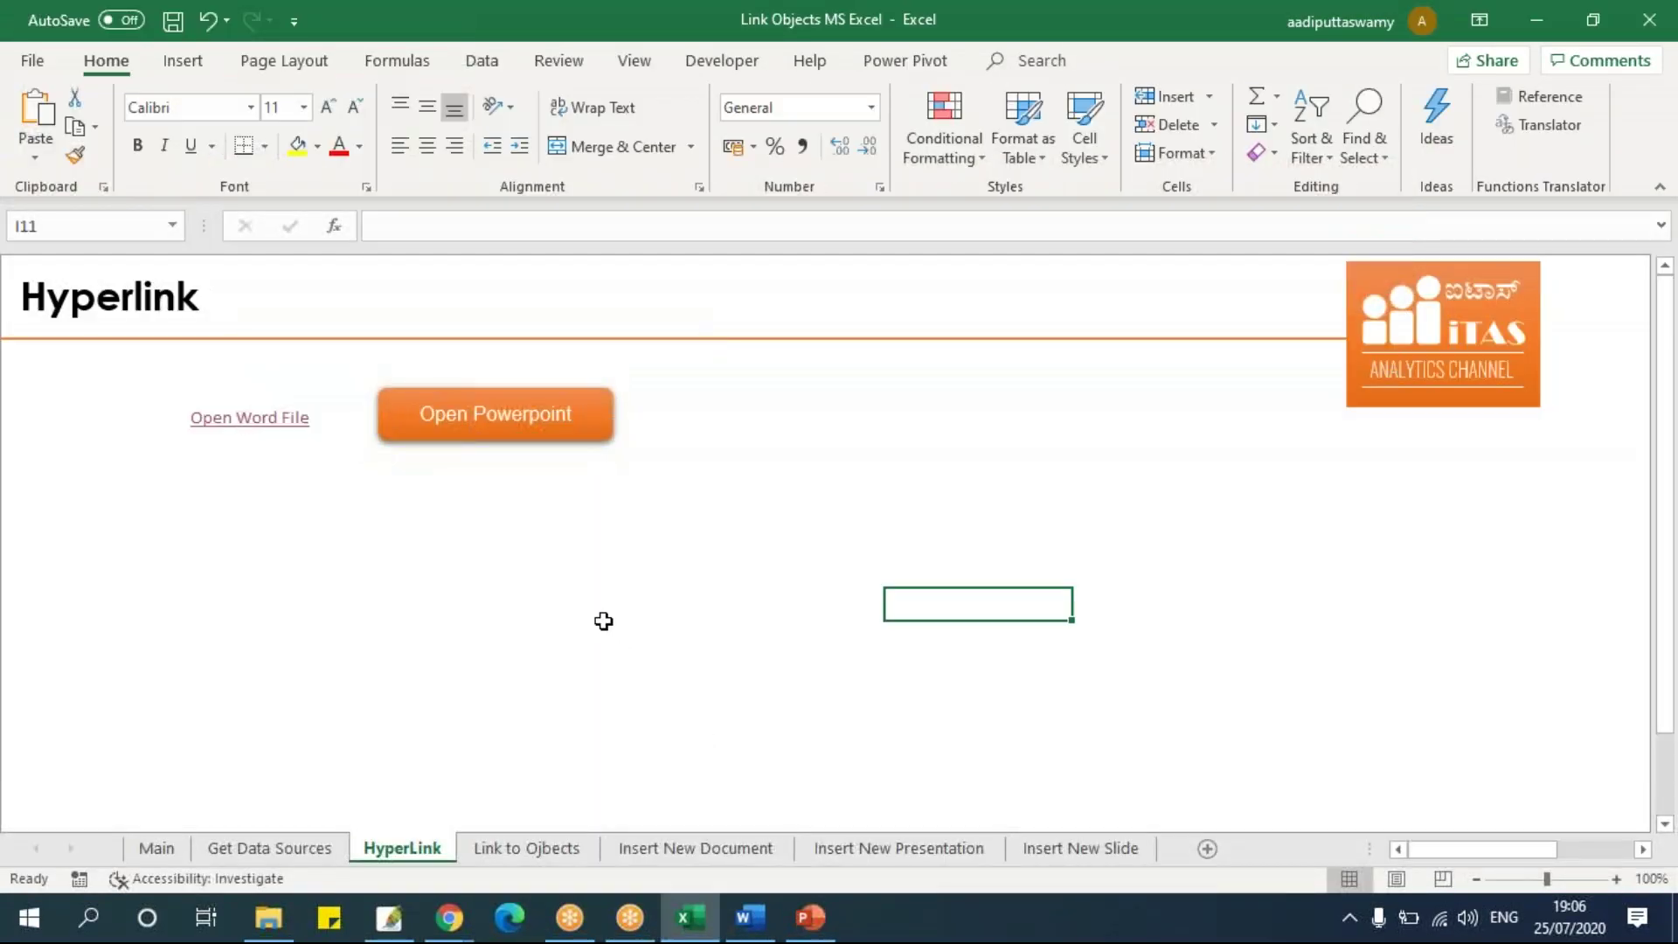
click(536, 587)
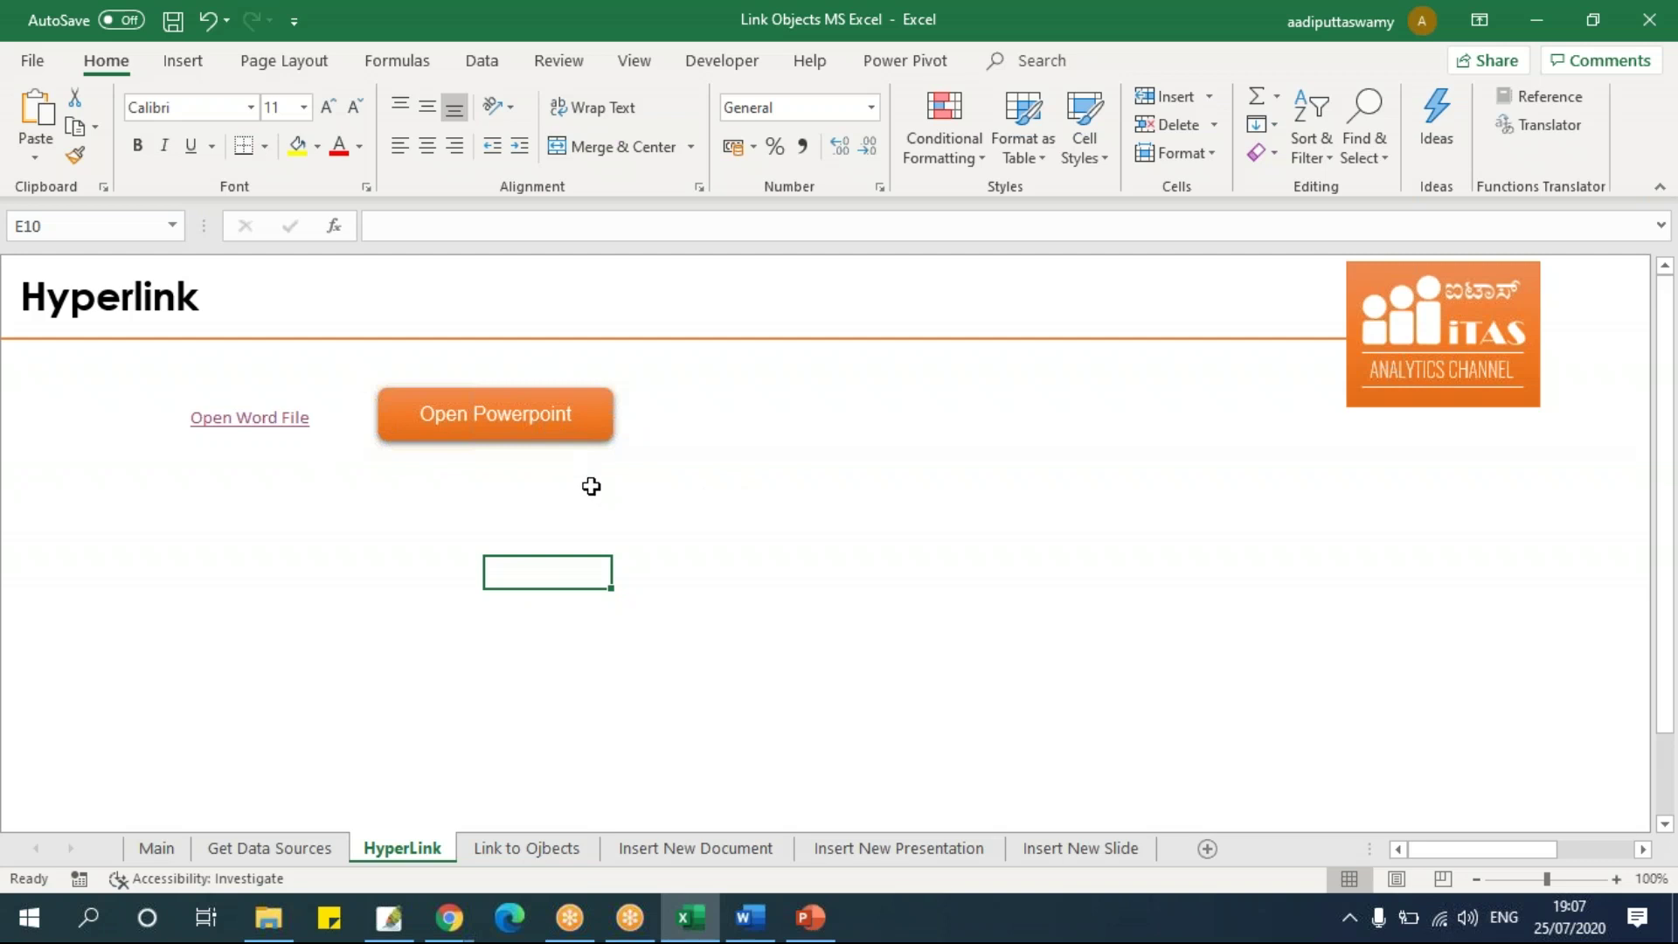
click(424, 472)
click(525, 559)
Switch to the Link to Ojbects sheet and select cell C5.
click(527, 848)
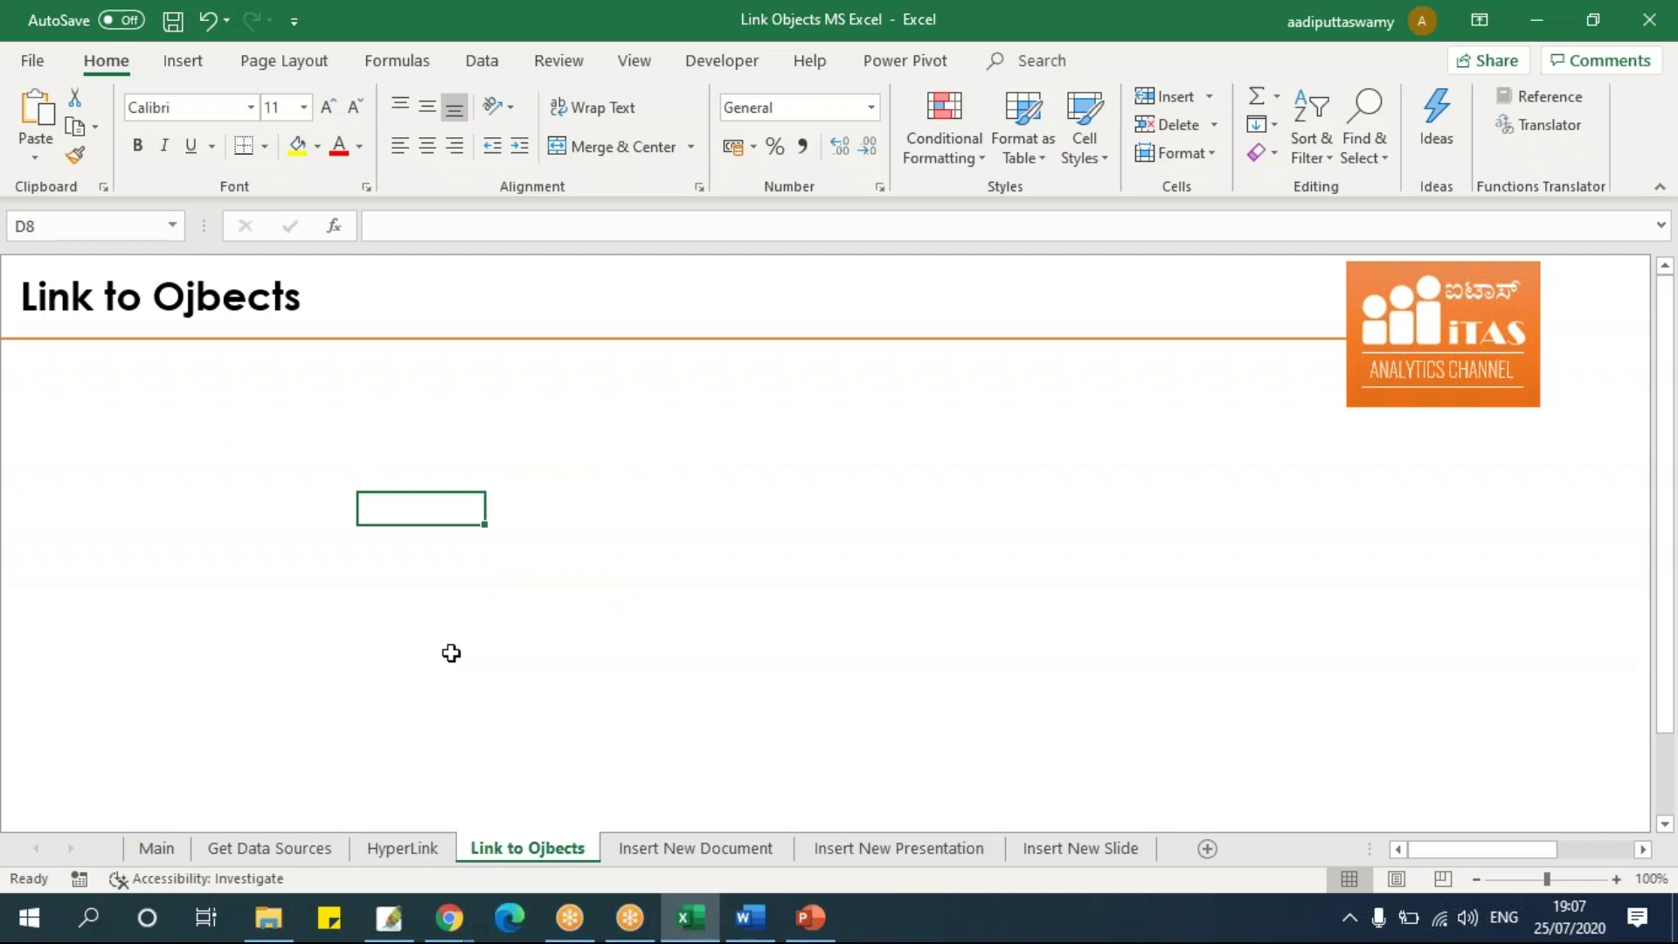
click(810, 917)
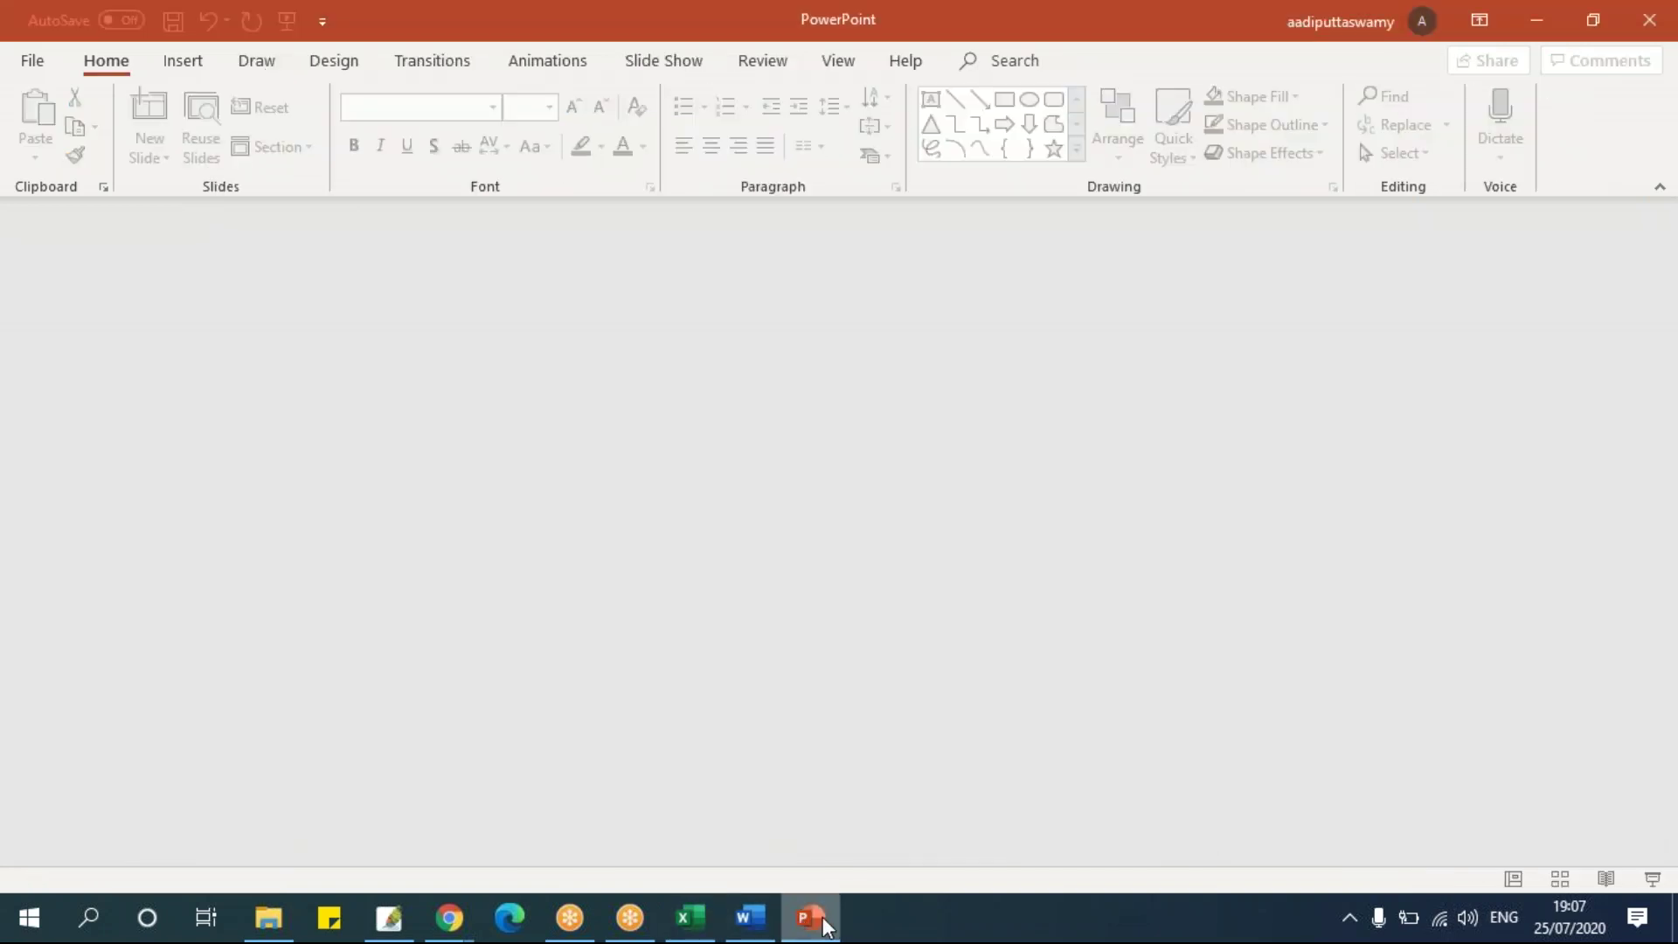
click(810, 917)
mouse_move(750, 917)
click(227, 437)
click(282, 469)
click(244, 444)
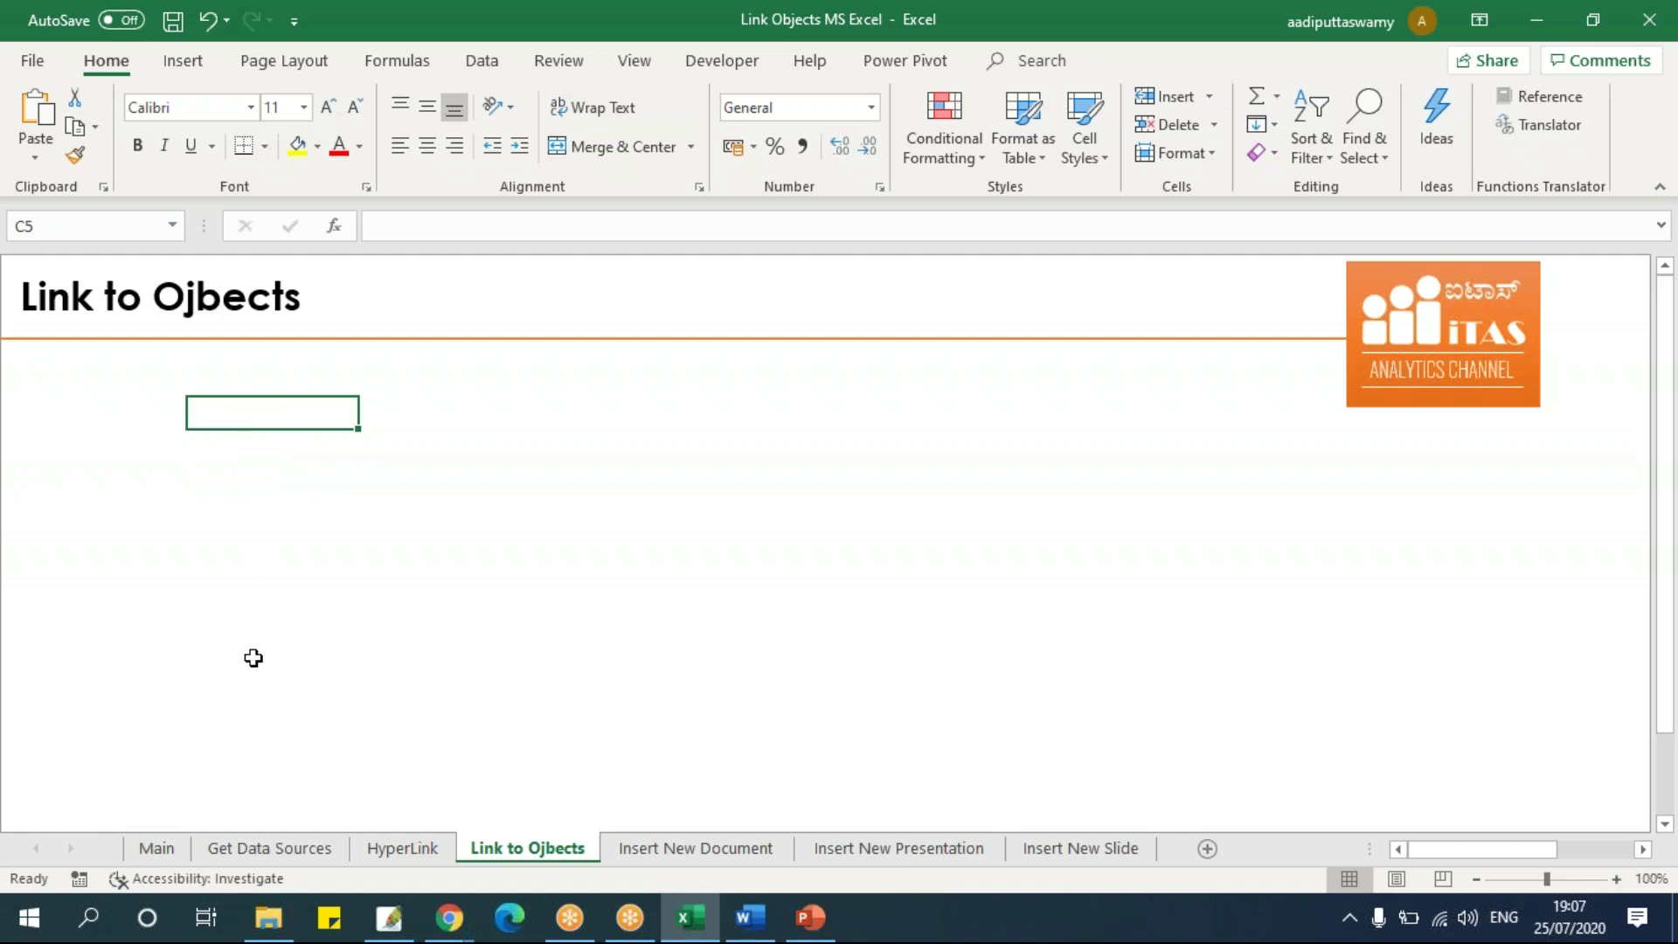
Start inserting an object at cell C5, look through the object types and choose to create it from a file.
click(188, 62)
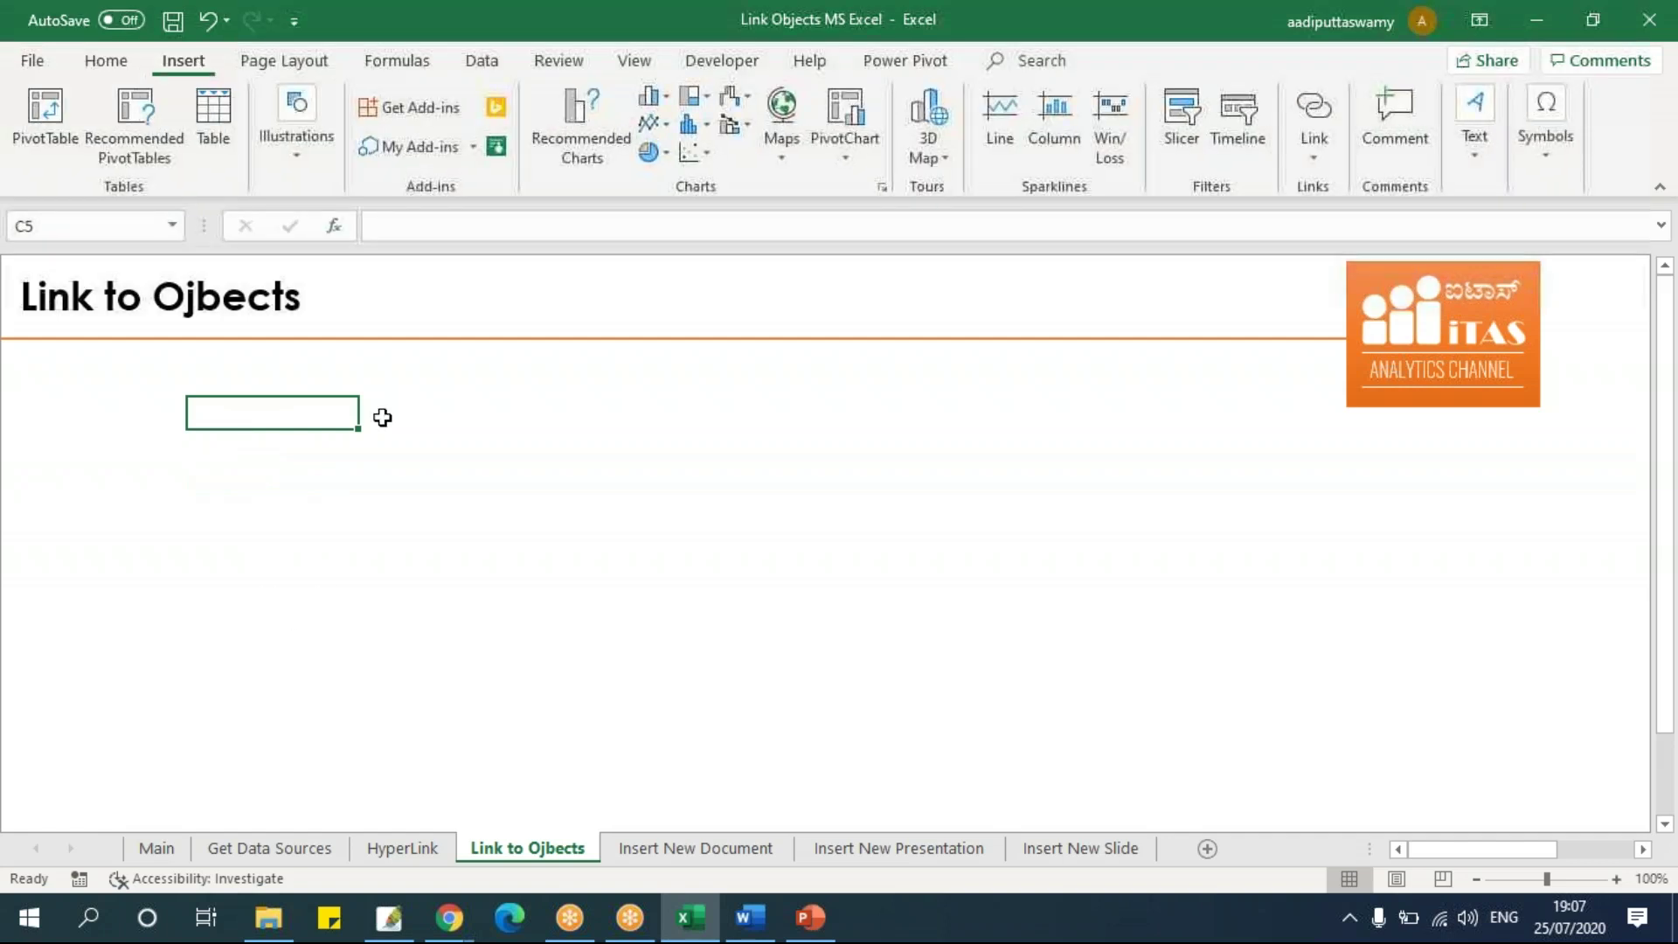
click(1477, 155)
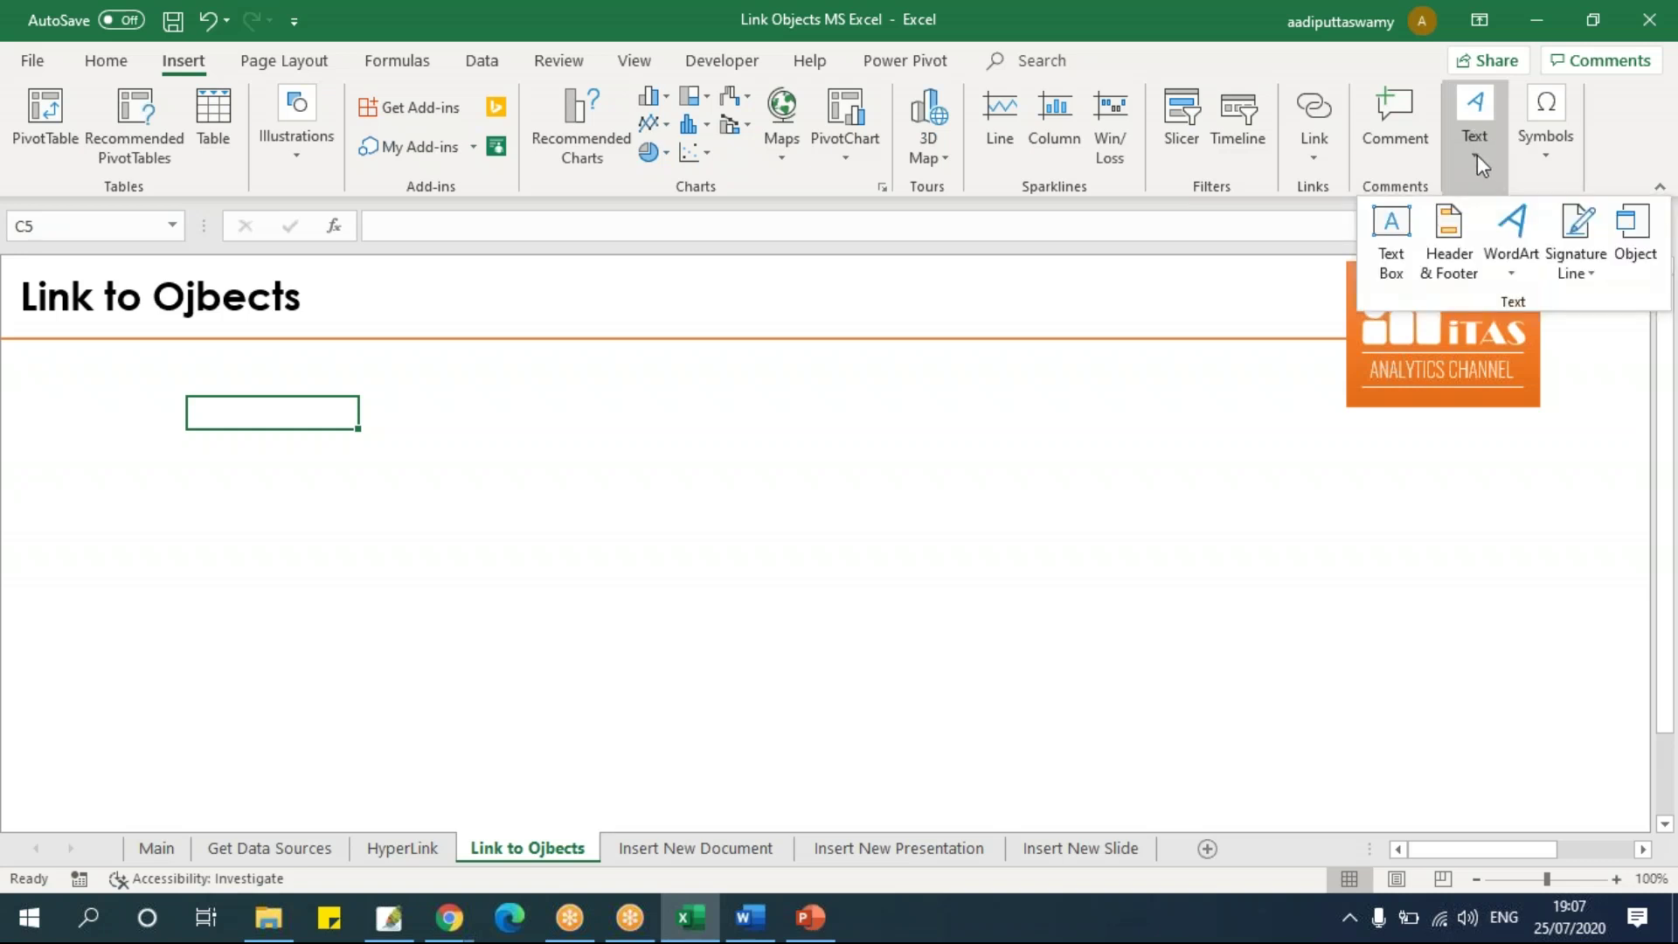
click(1646, 251)
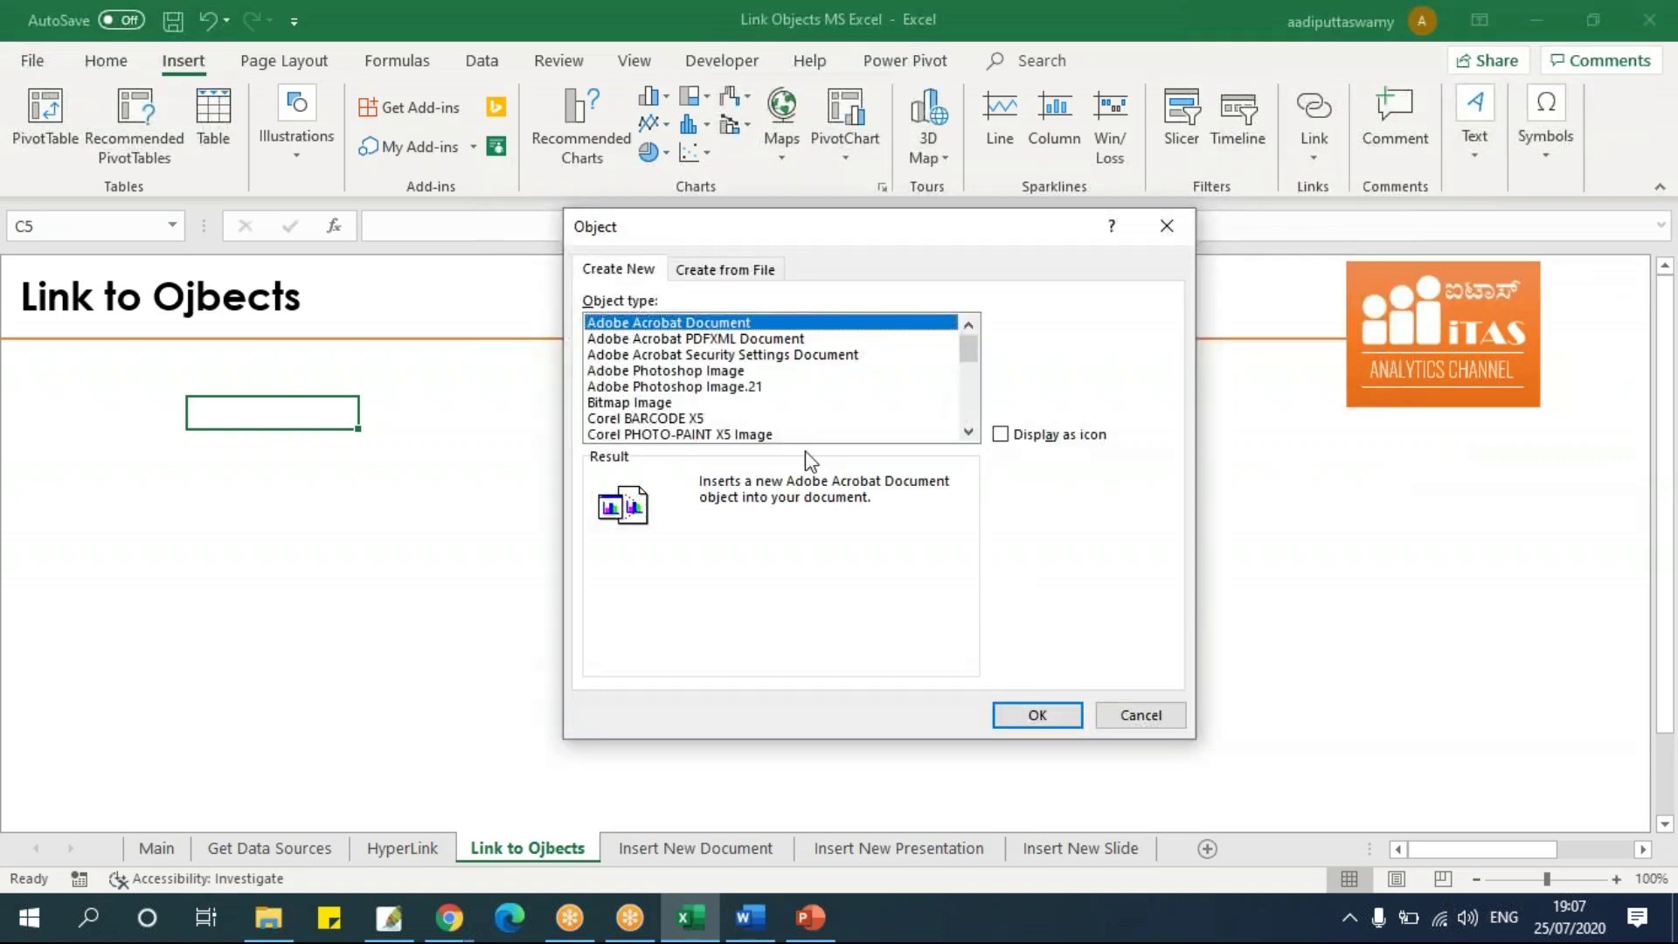
drag(768, 243, 586, 270)
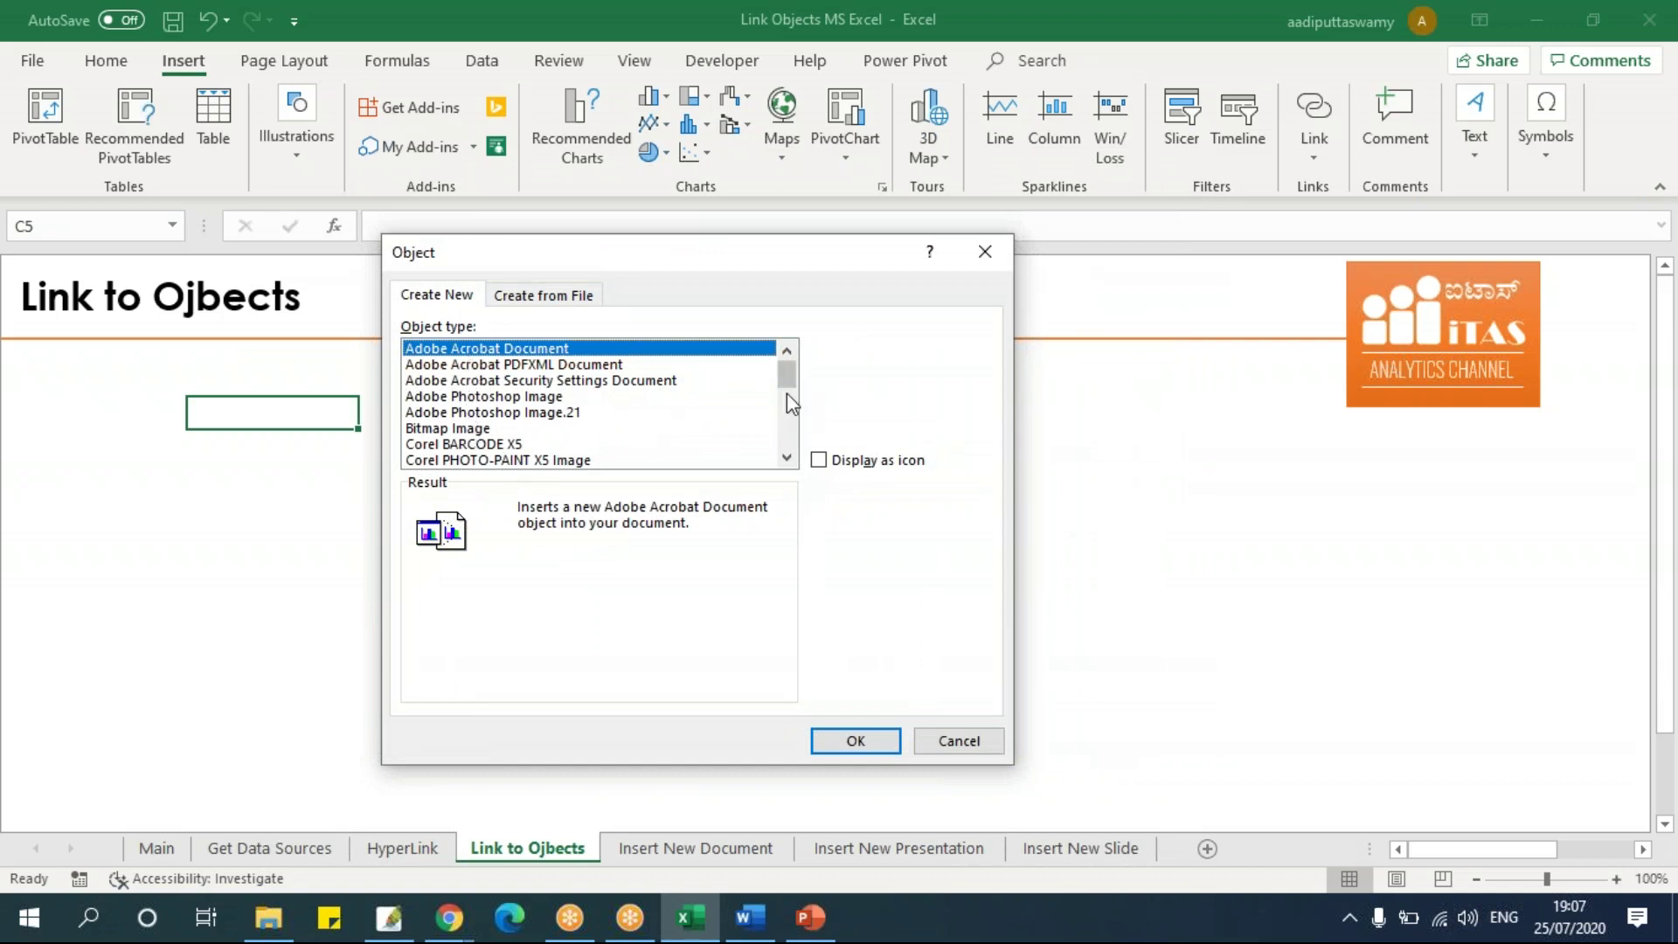
mouse_move(790, 376)
mouse_down()
mouse_move(790, 463)
mouse_move(760, 363)
mouse_up()
click(546, 297)
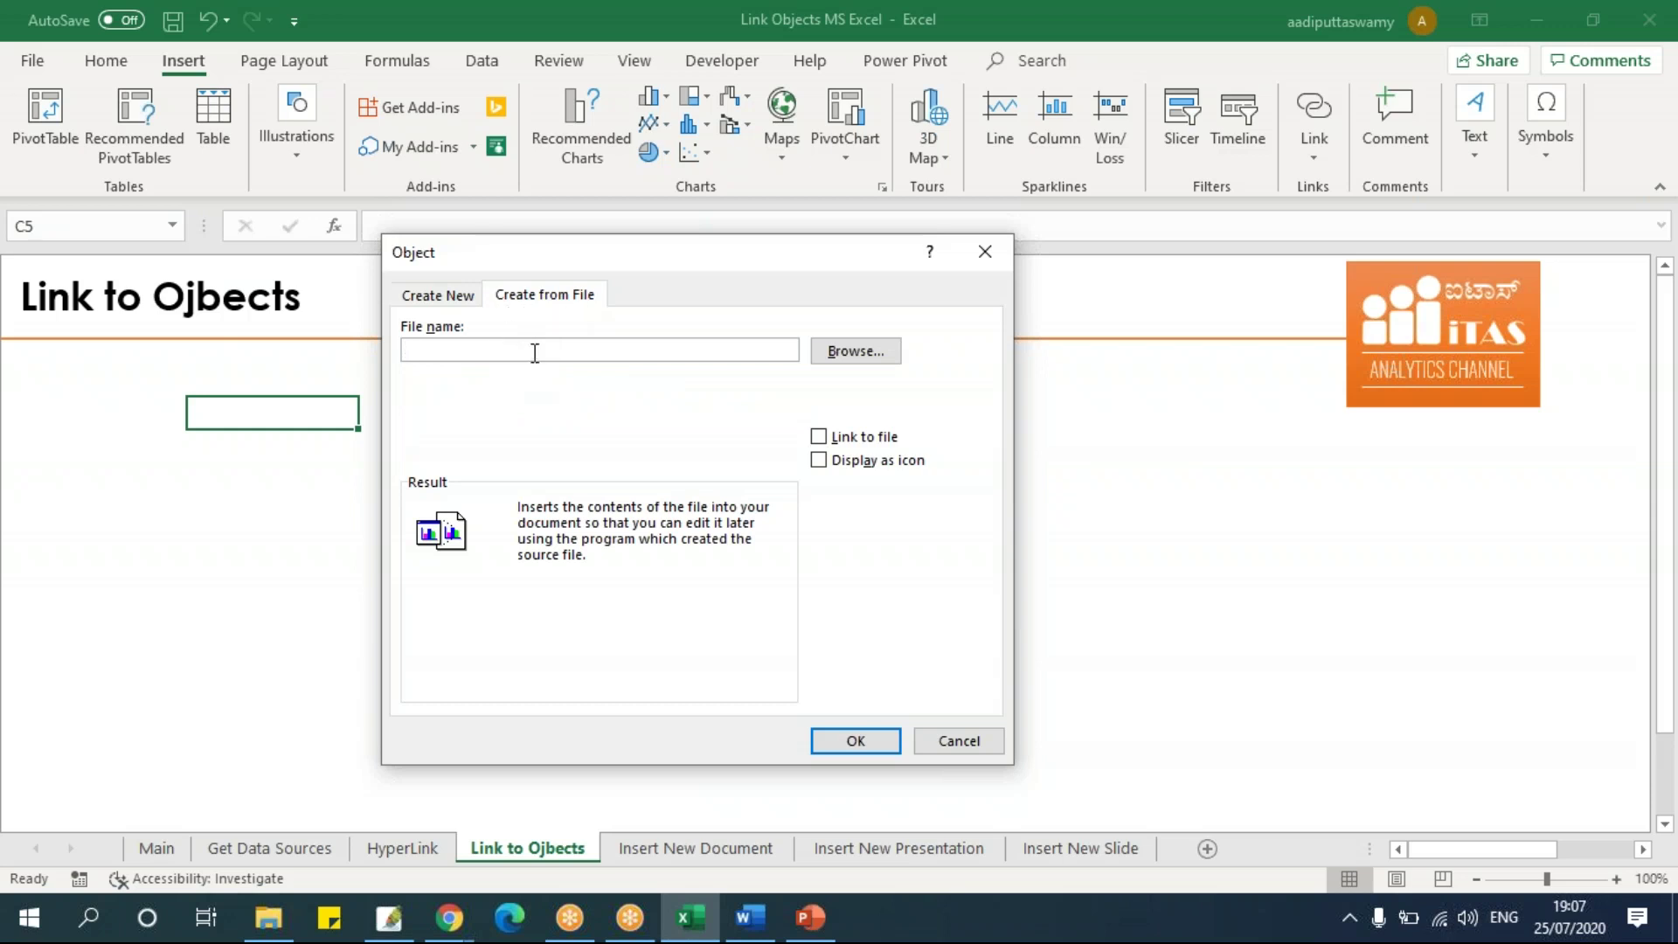
text(iTAS_PPT)
key(shift+Home)
key(BackSpace)
Copy the PowerPoint folder path from File Explorer and paste it, followed by a backslash, as the object's file name in Excel.
click(268, 917)
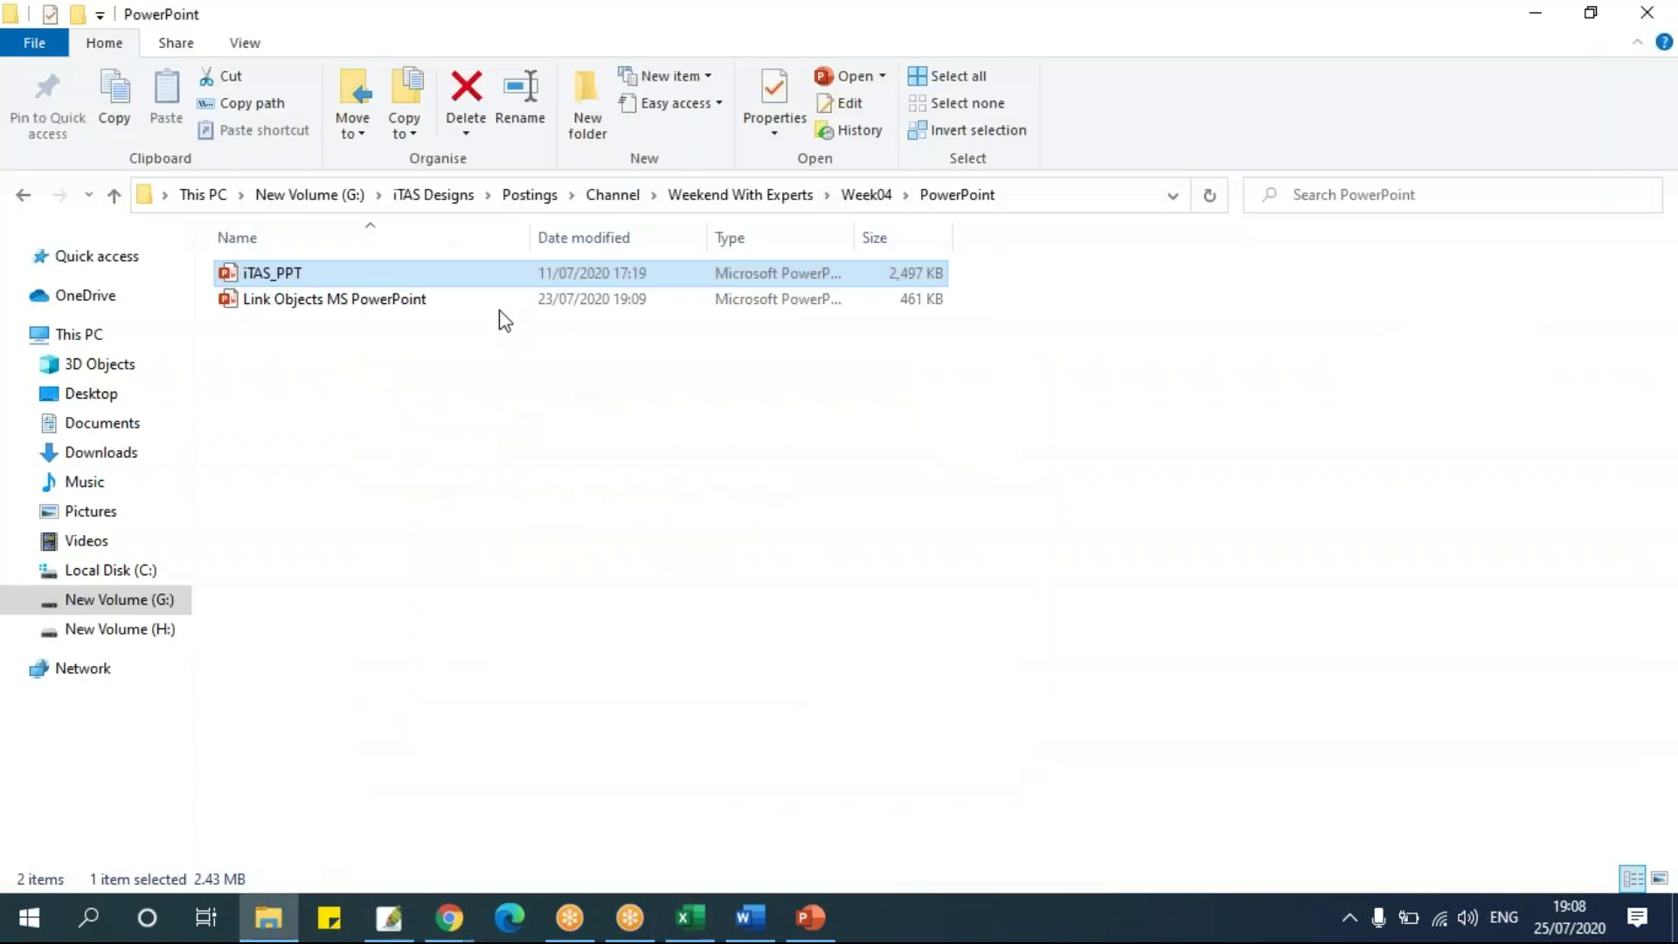
click(1075, 195)
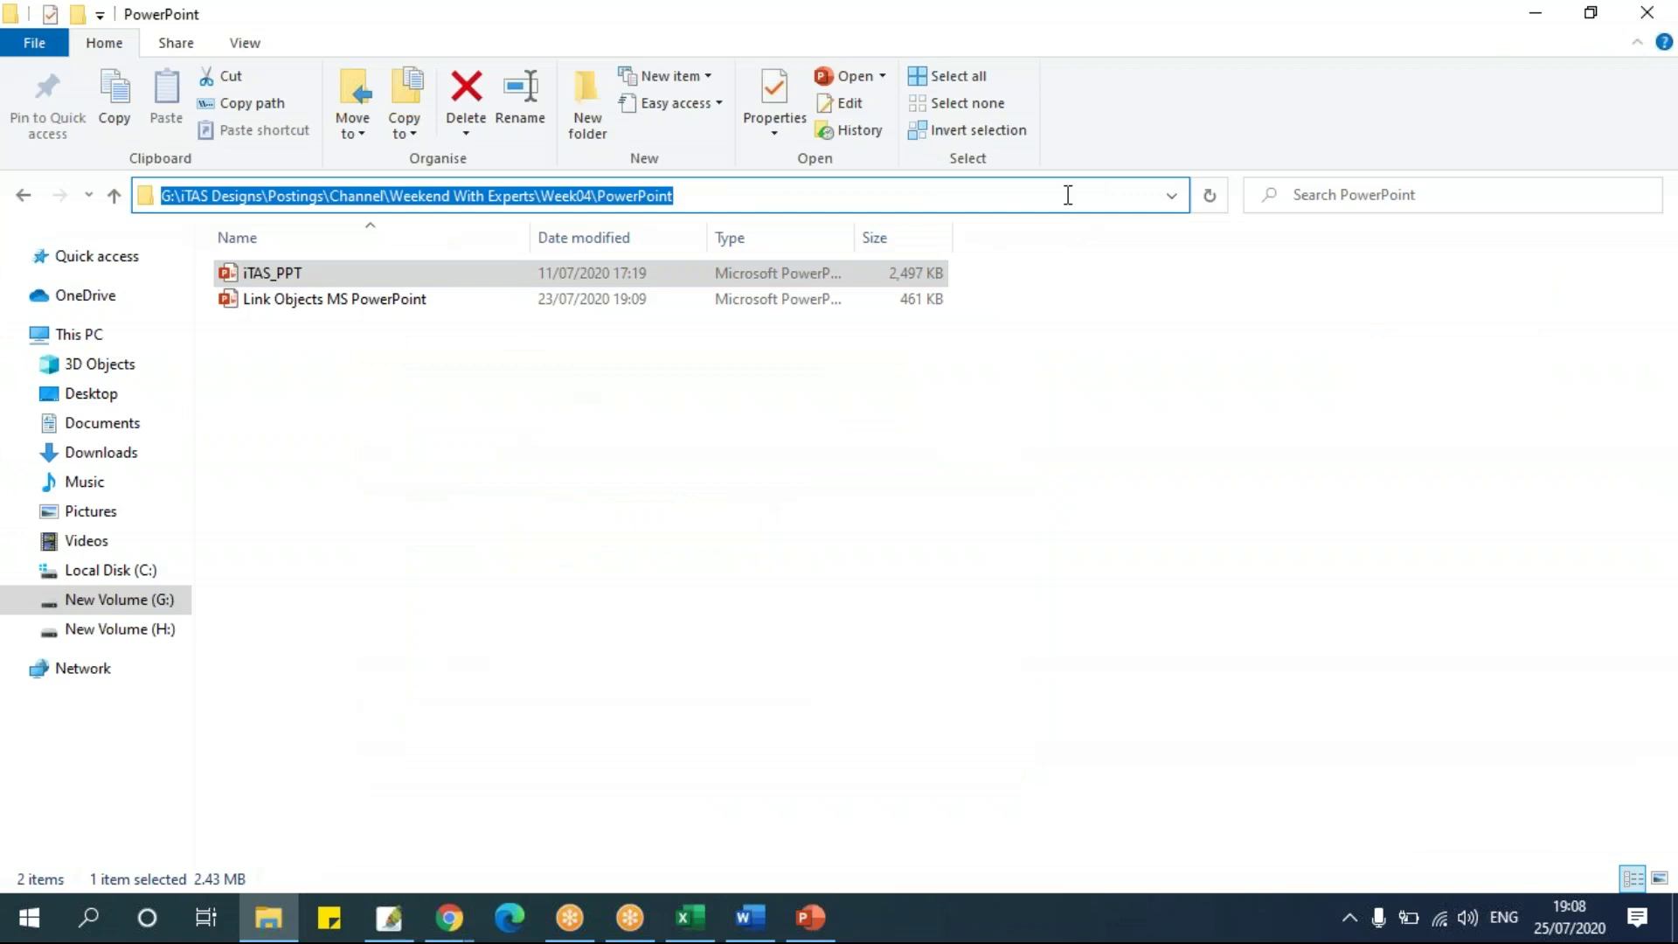
key(alt+Tab)
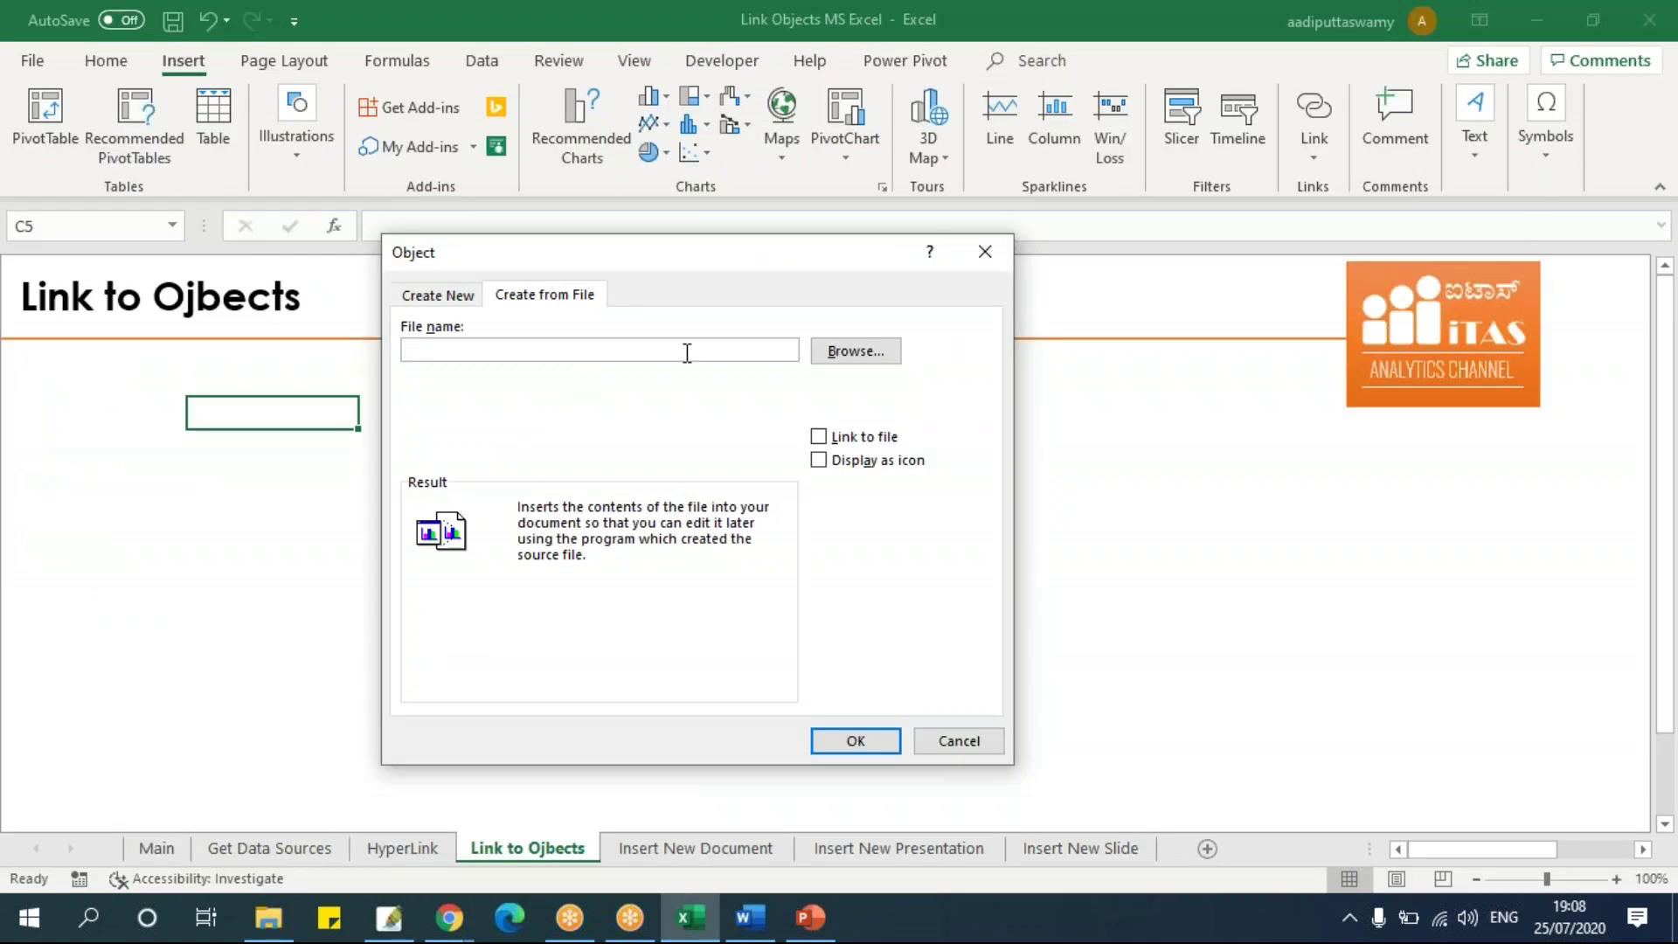
key(ctrl+v)
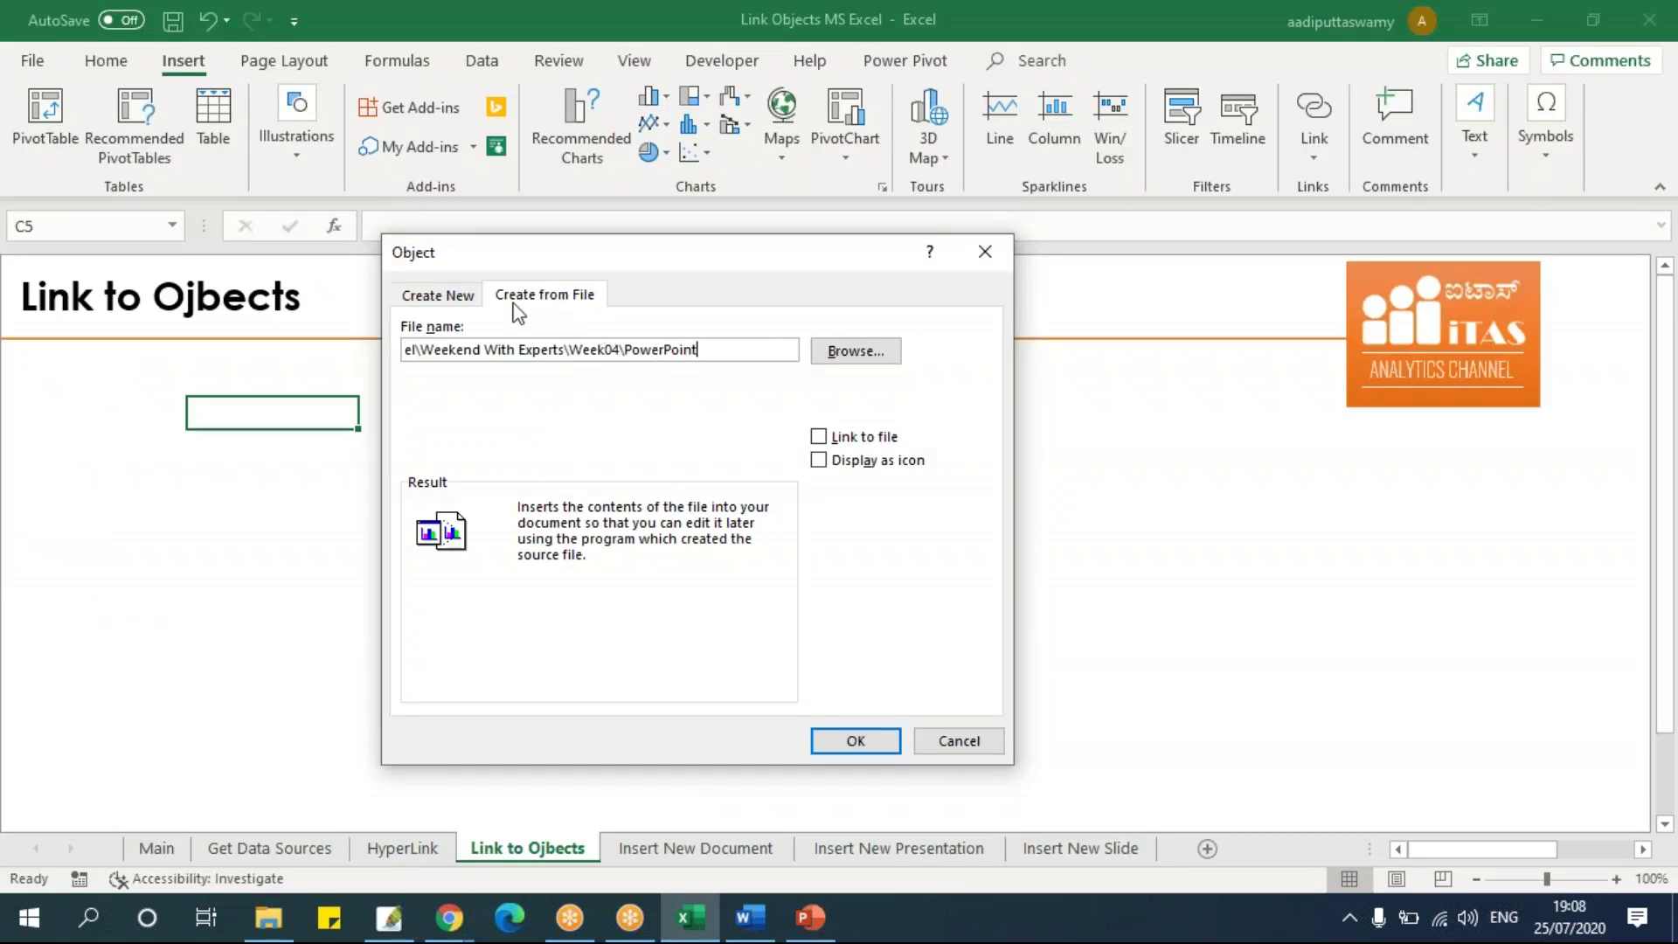
text(\)
Copy the iTAS_PPT file name from File Explorer and append it with ".pptx" to the object's file path in Excel.
click(281, 919)
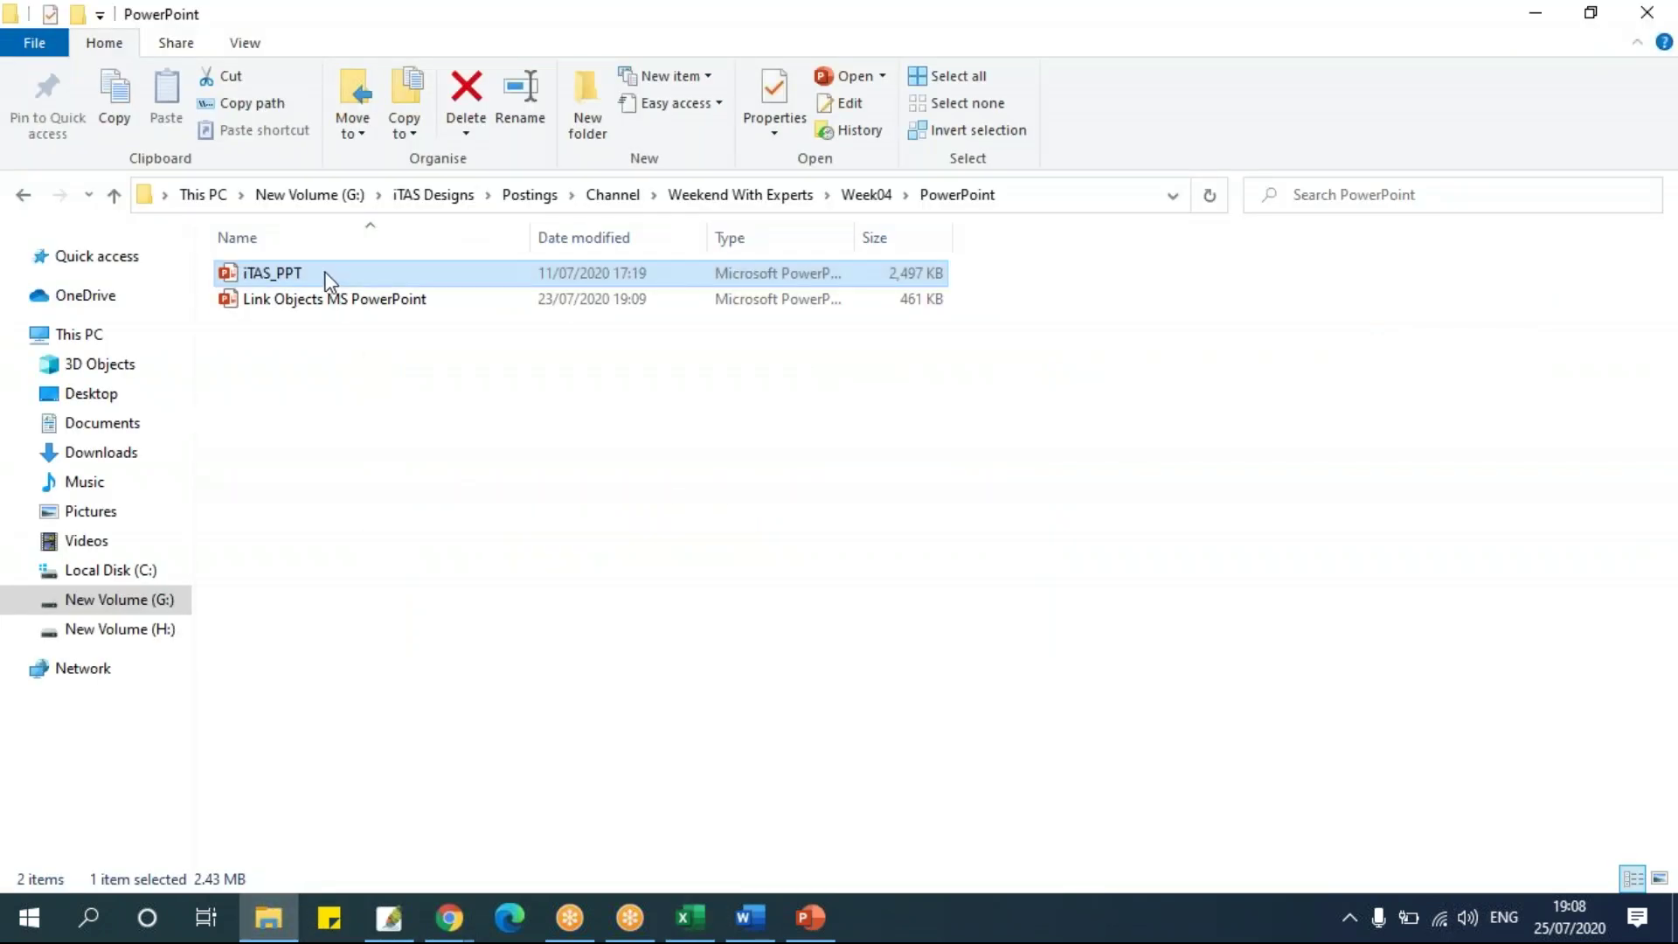
key(F2)
key(ctrl+c)
click(417, 497)
key(alt+Tab)
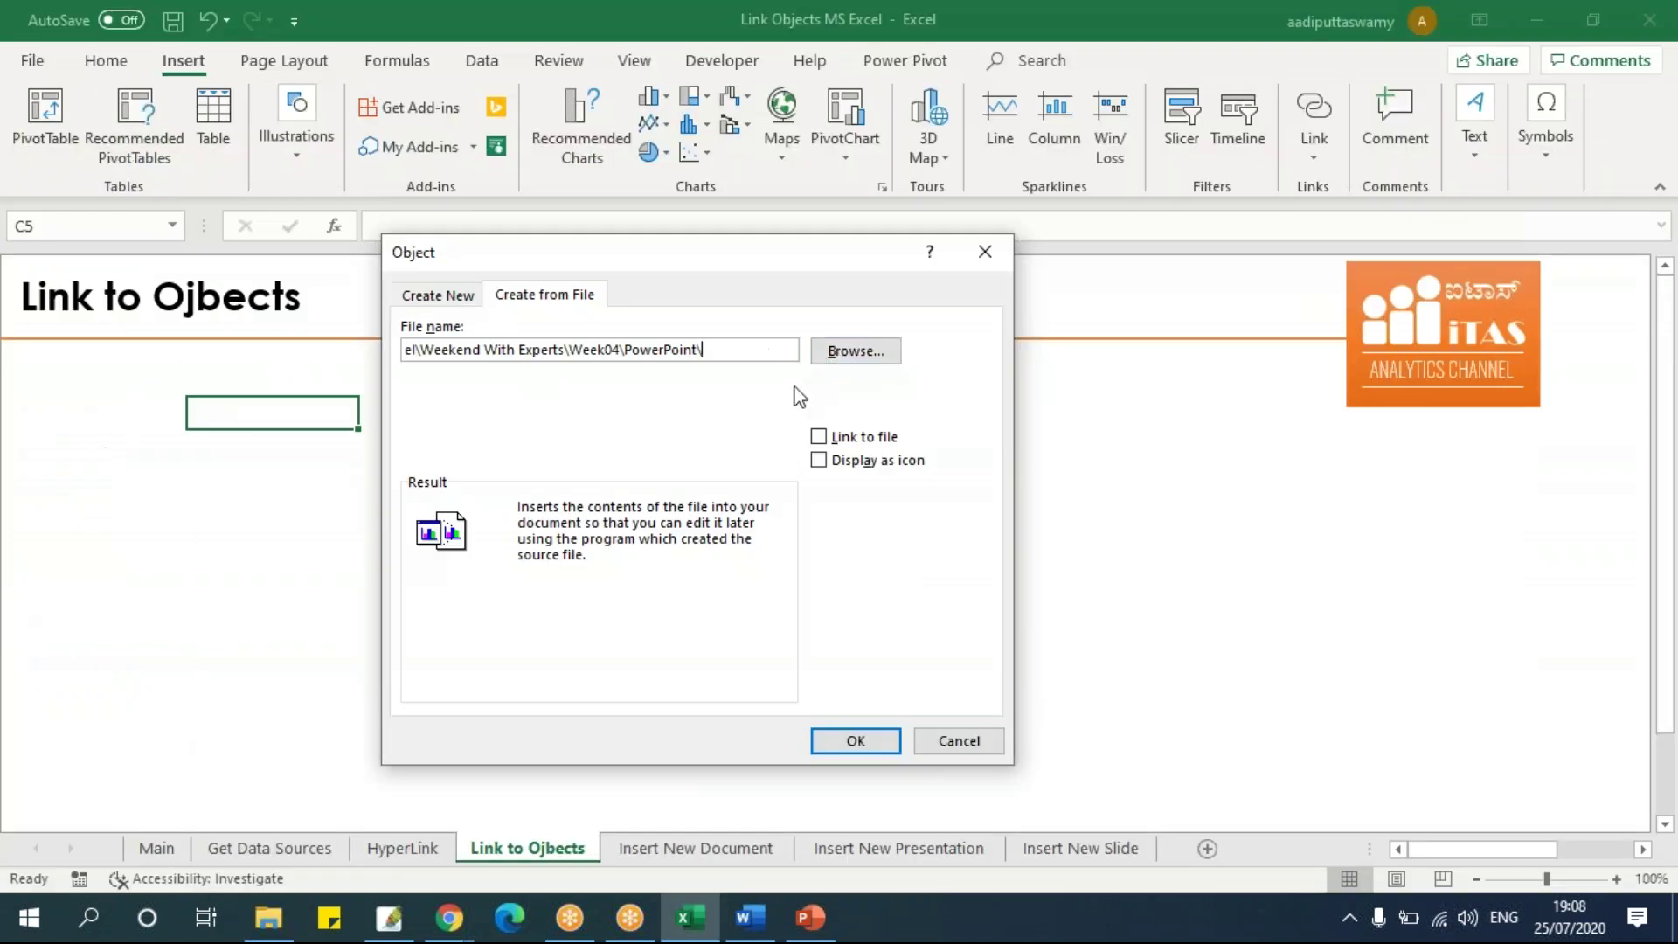
key(ctrl+v)
text(.pptx)
drag(746, 350, 392, 351)
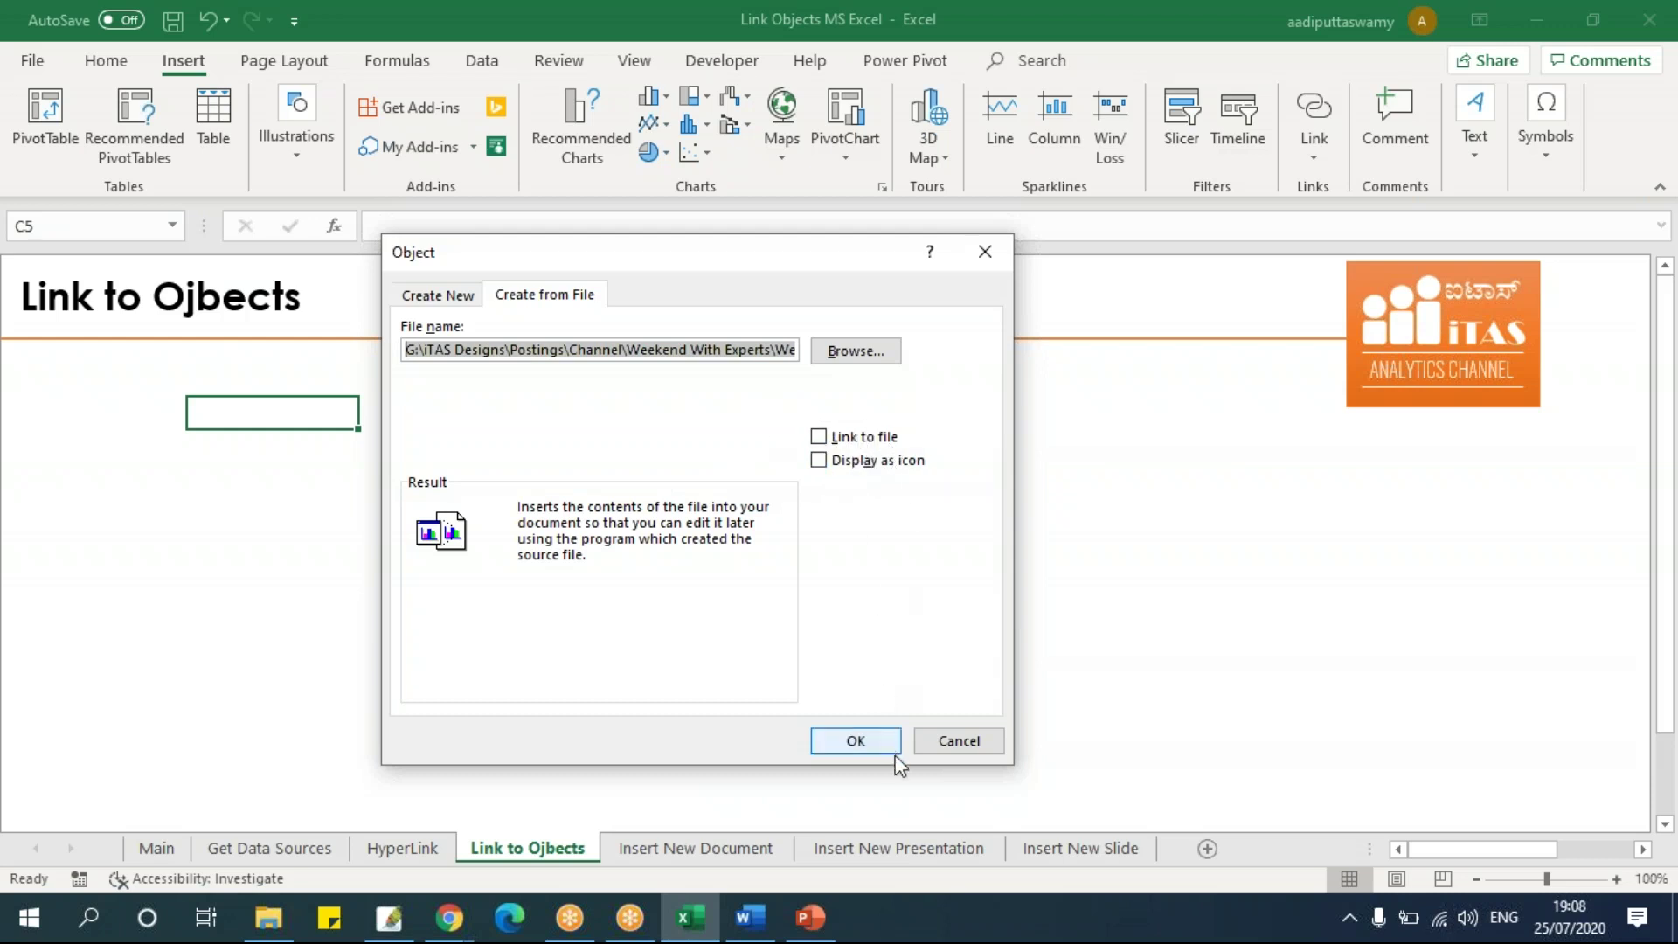
Insert the iTAS_PPT.pptx presentation as an embedded object and position it below the sheet heading.
click(856, 741)
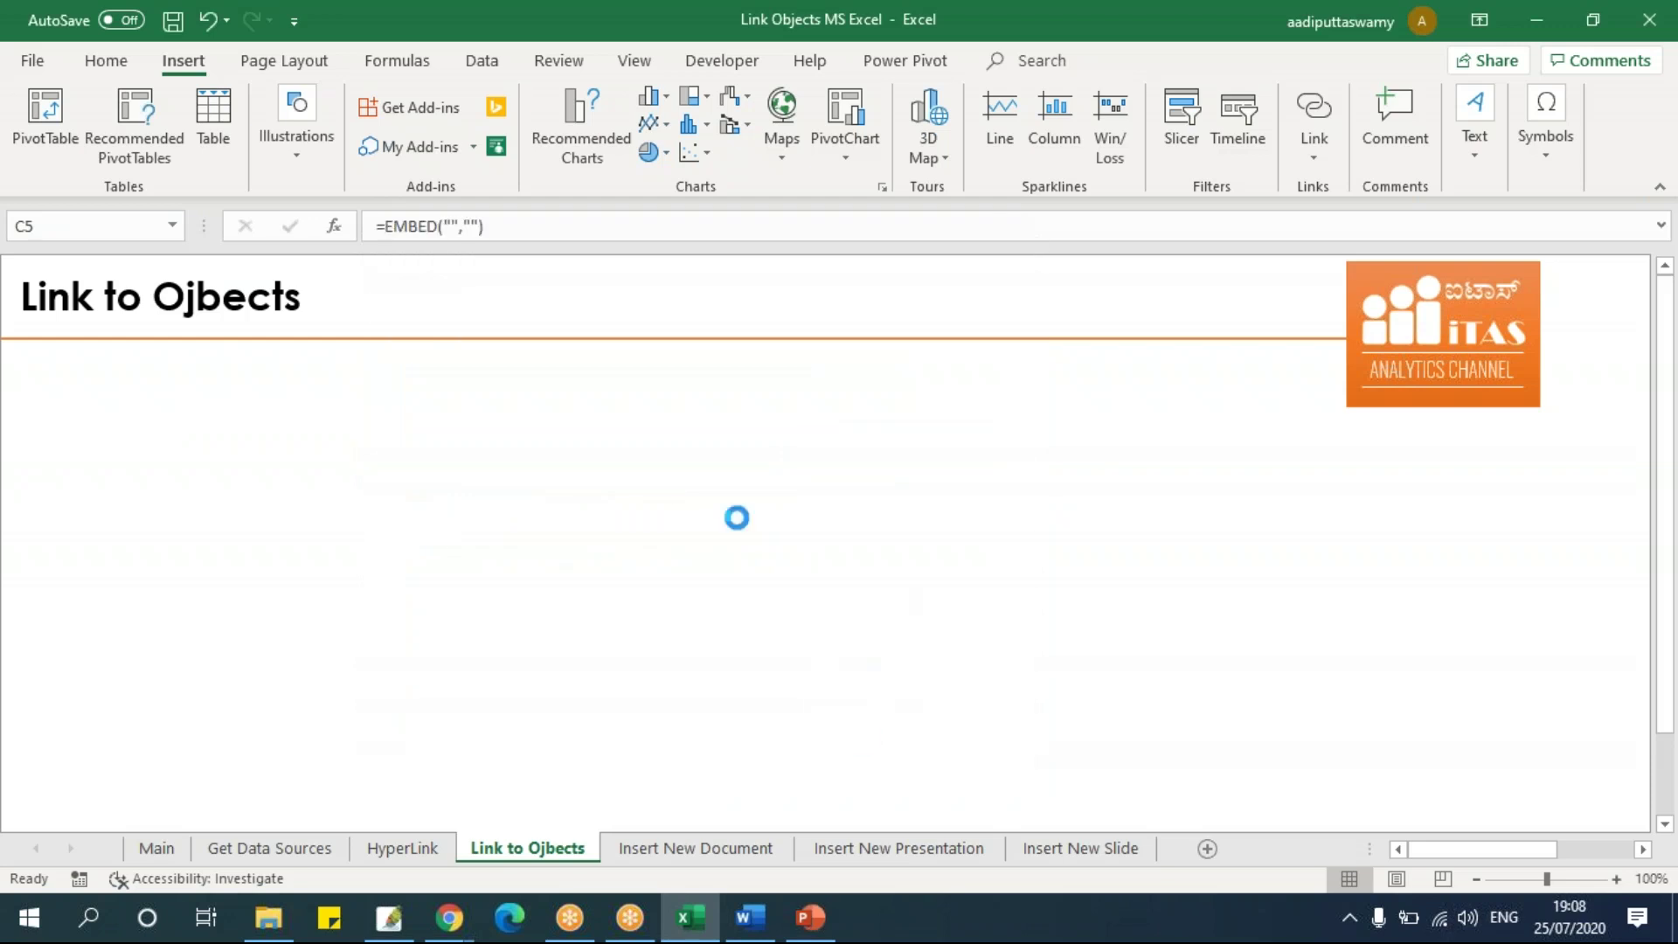
drag(678, 521, 562, 483)
click(813, 570)
Run the embedded presentation's slide show from the sheet, browse through the first slides and exit the show.
click(592, 480)
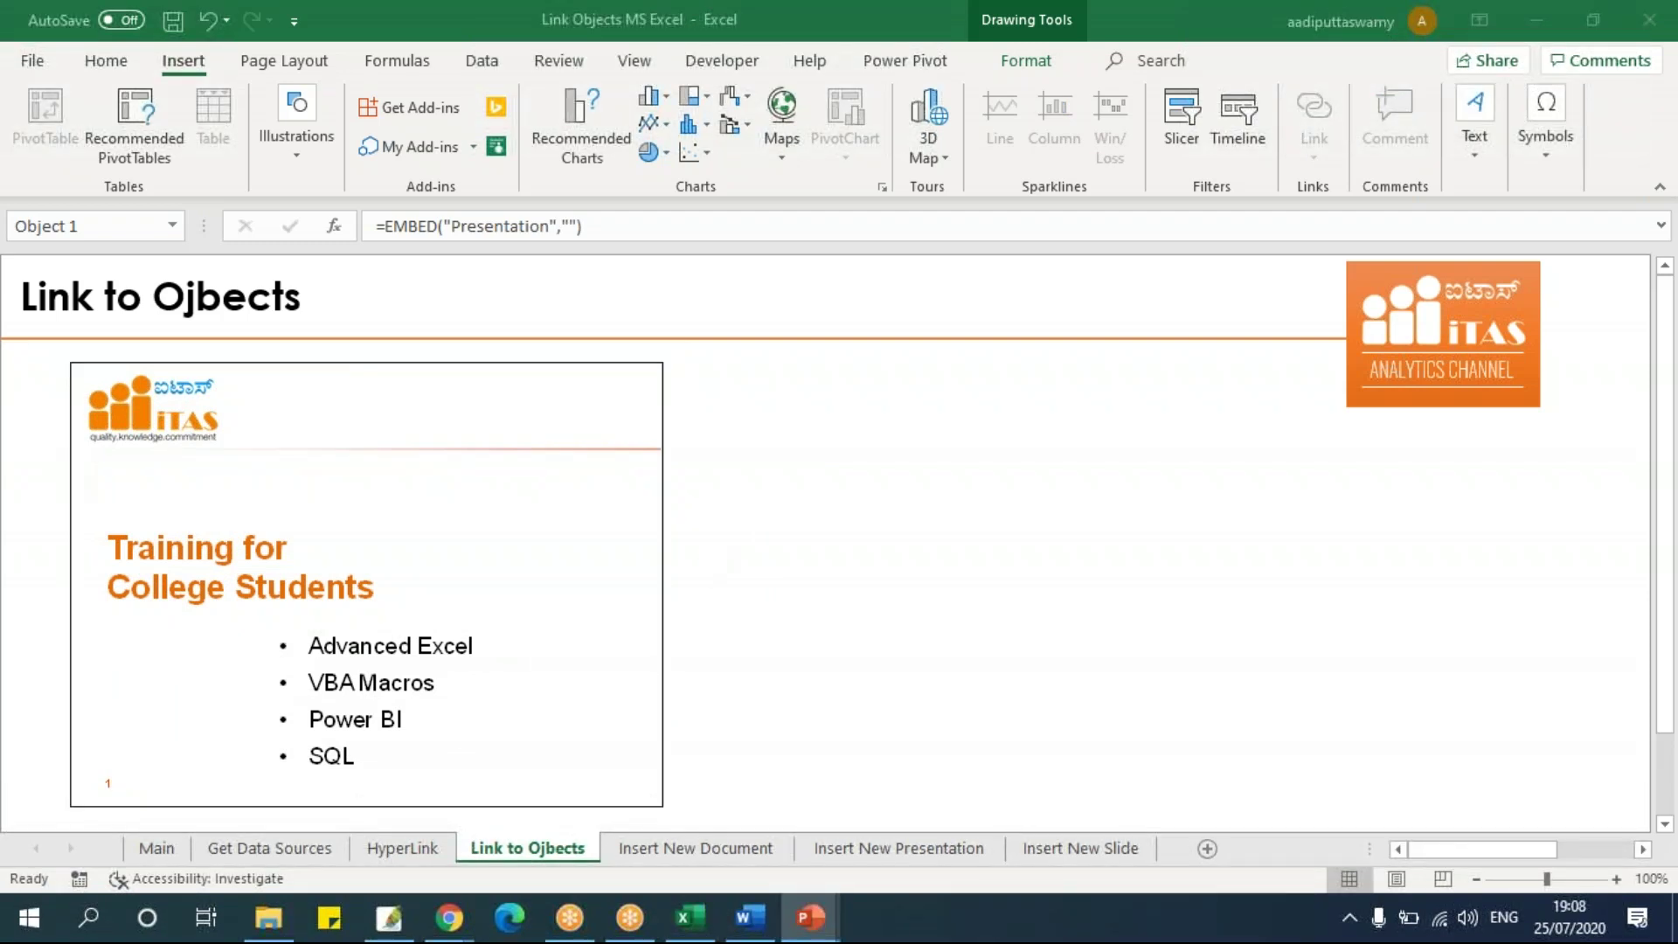
click(547, 490)
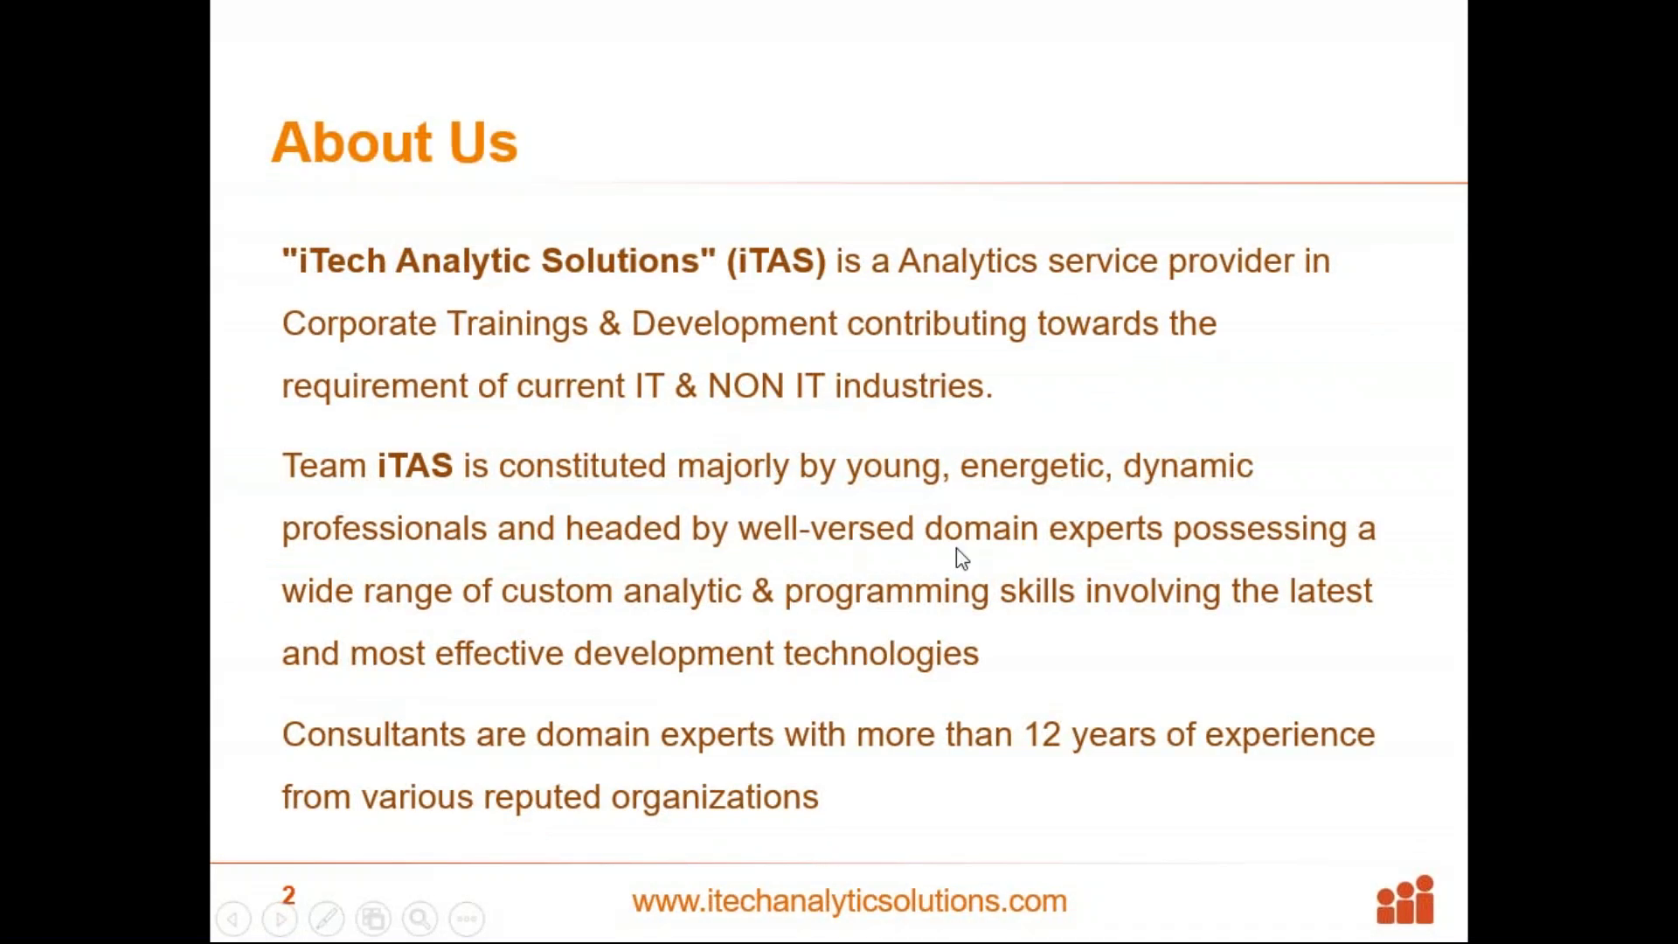
click(912, 464)
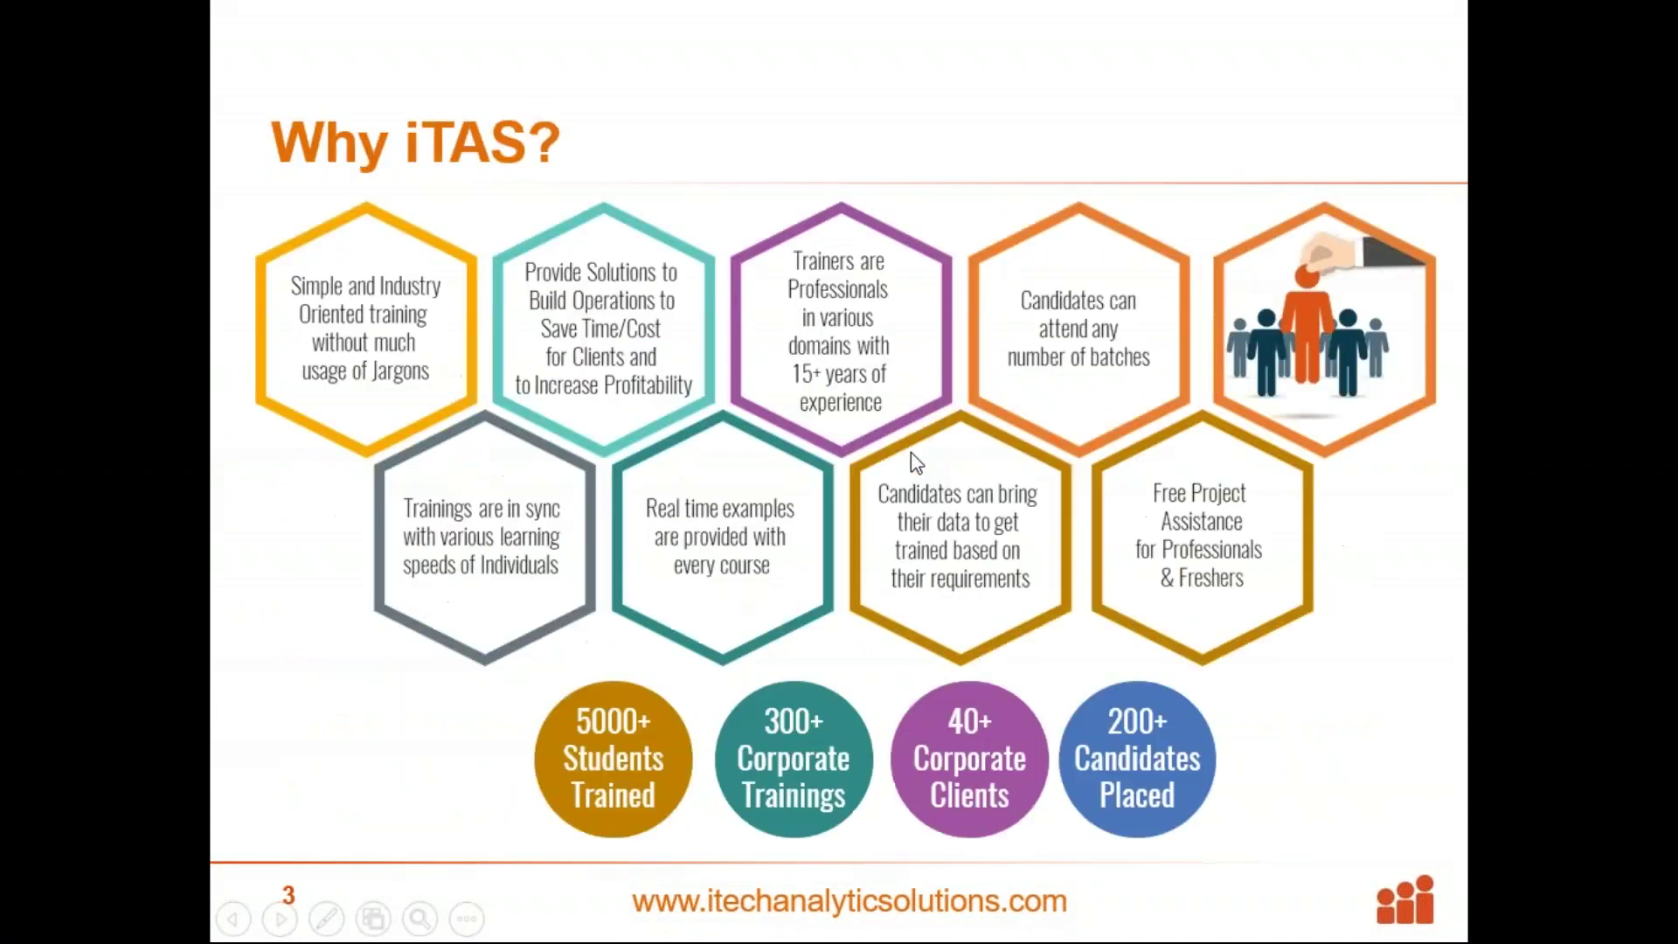
scroll(878, 454, down, 5)
scroll(878, 454, up, 6)
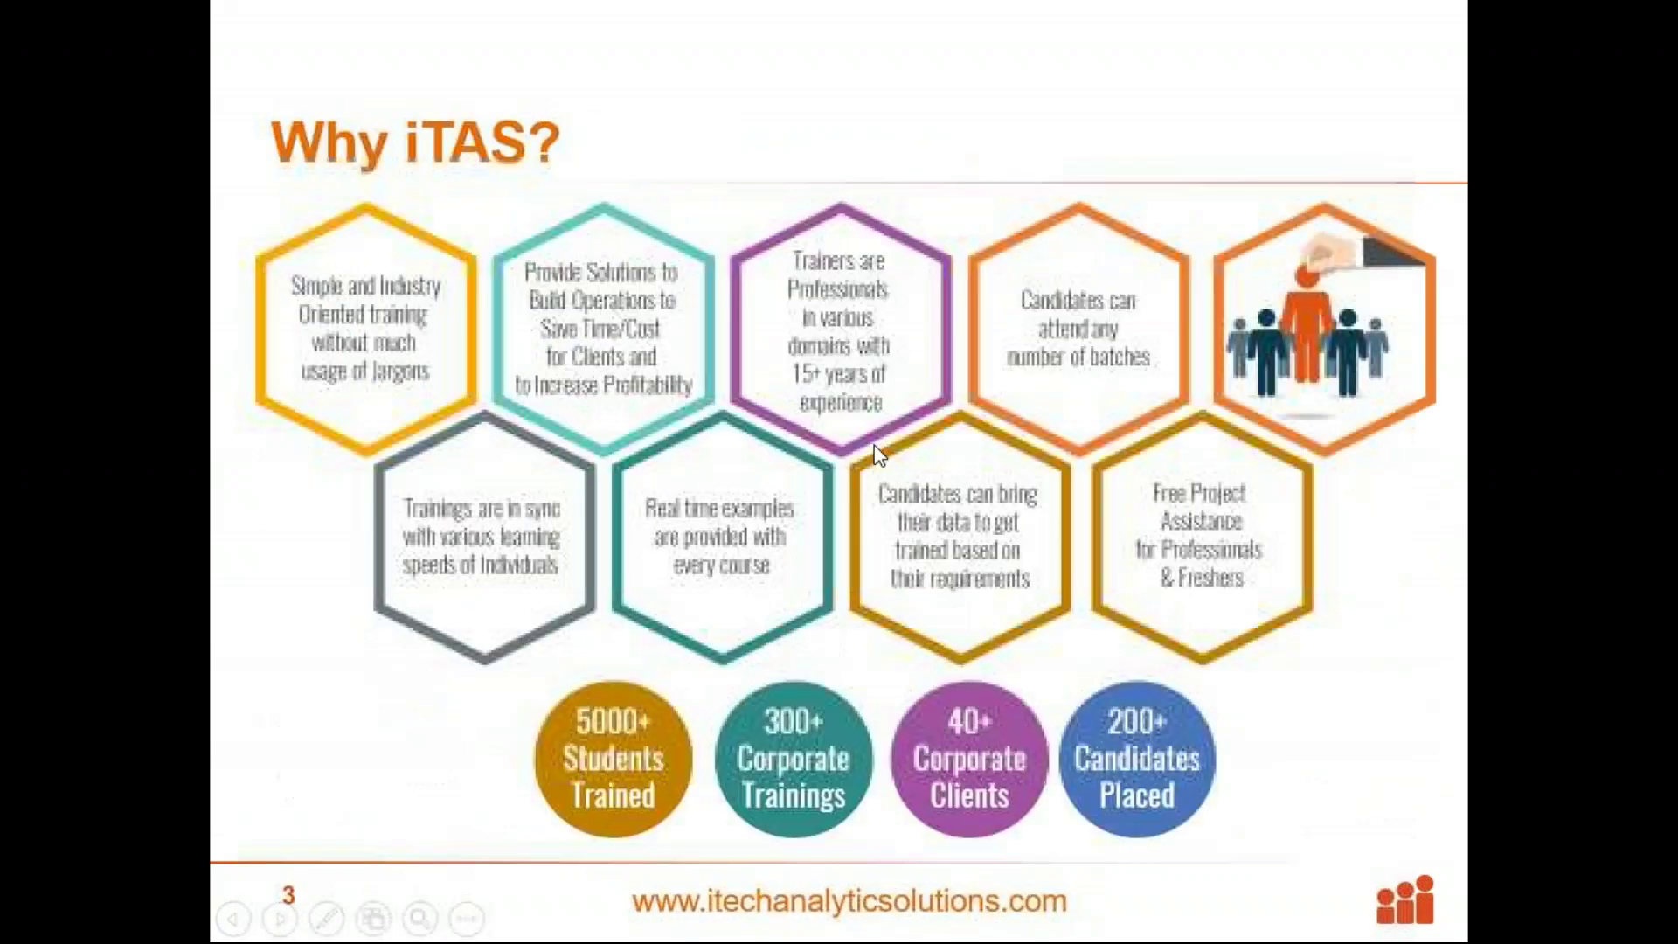
key(Escape)
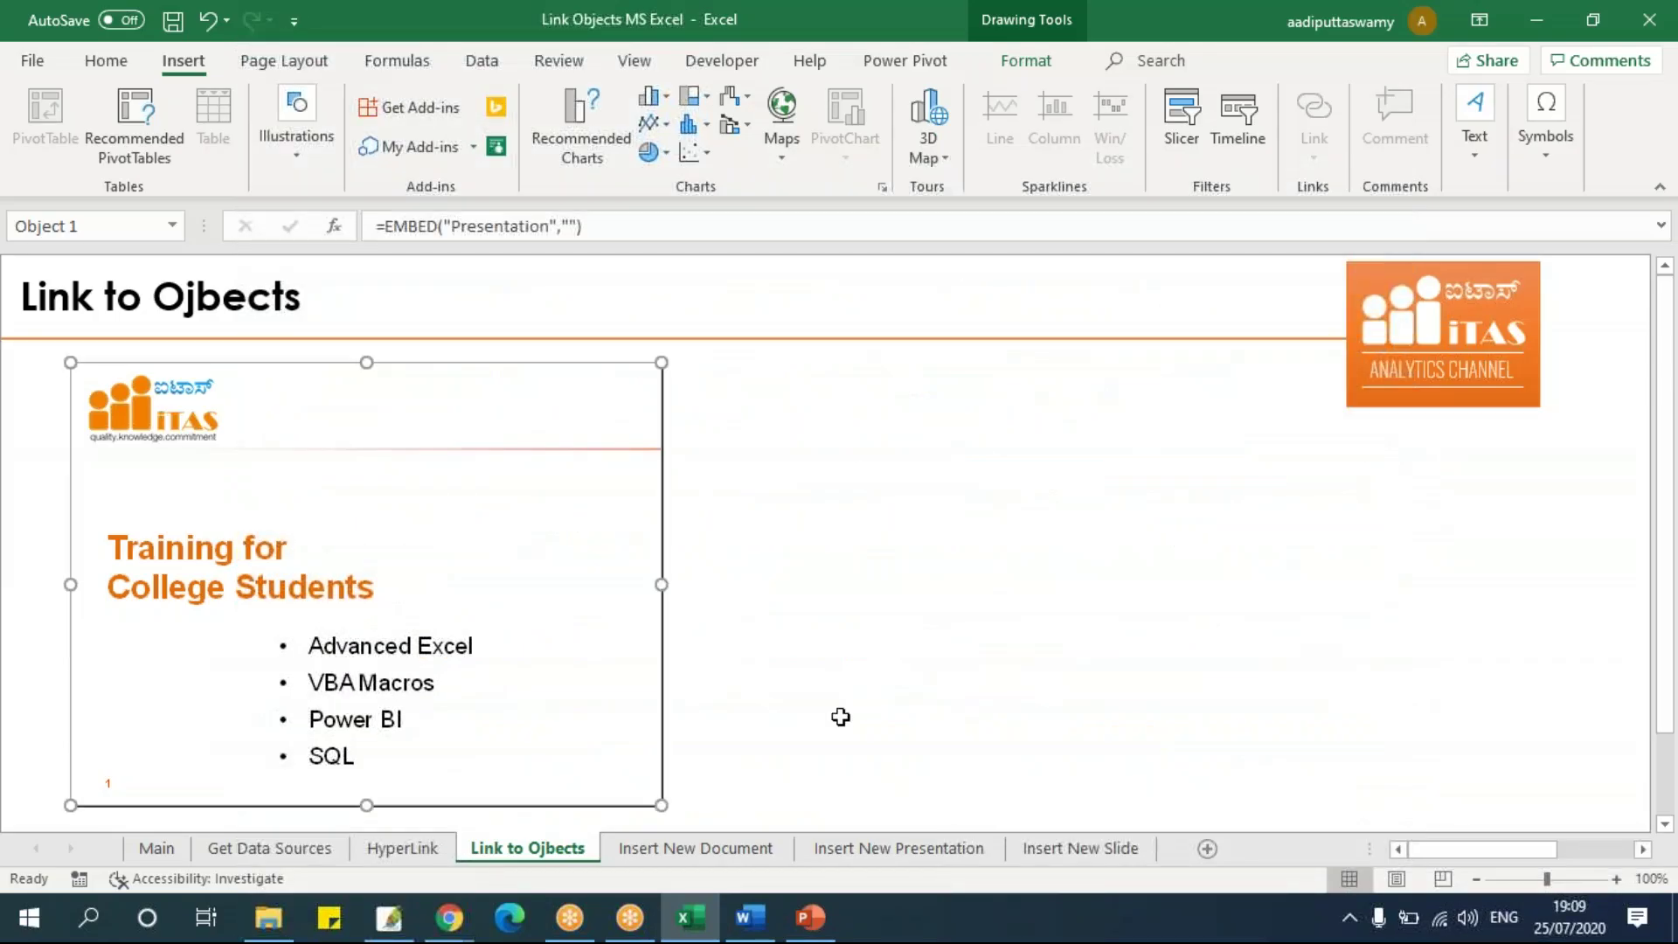
Switch to PowerPoint to check its open files, close its window, and view the PowerPoint folder in File Explorer.
click(810, 917)
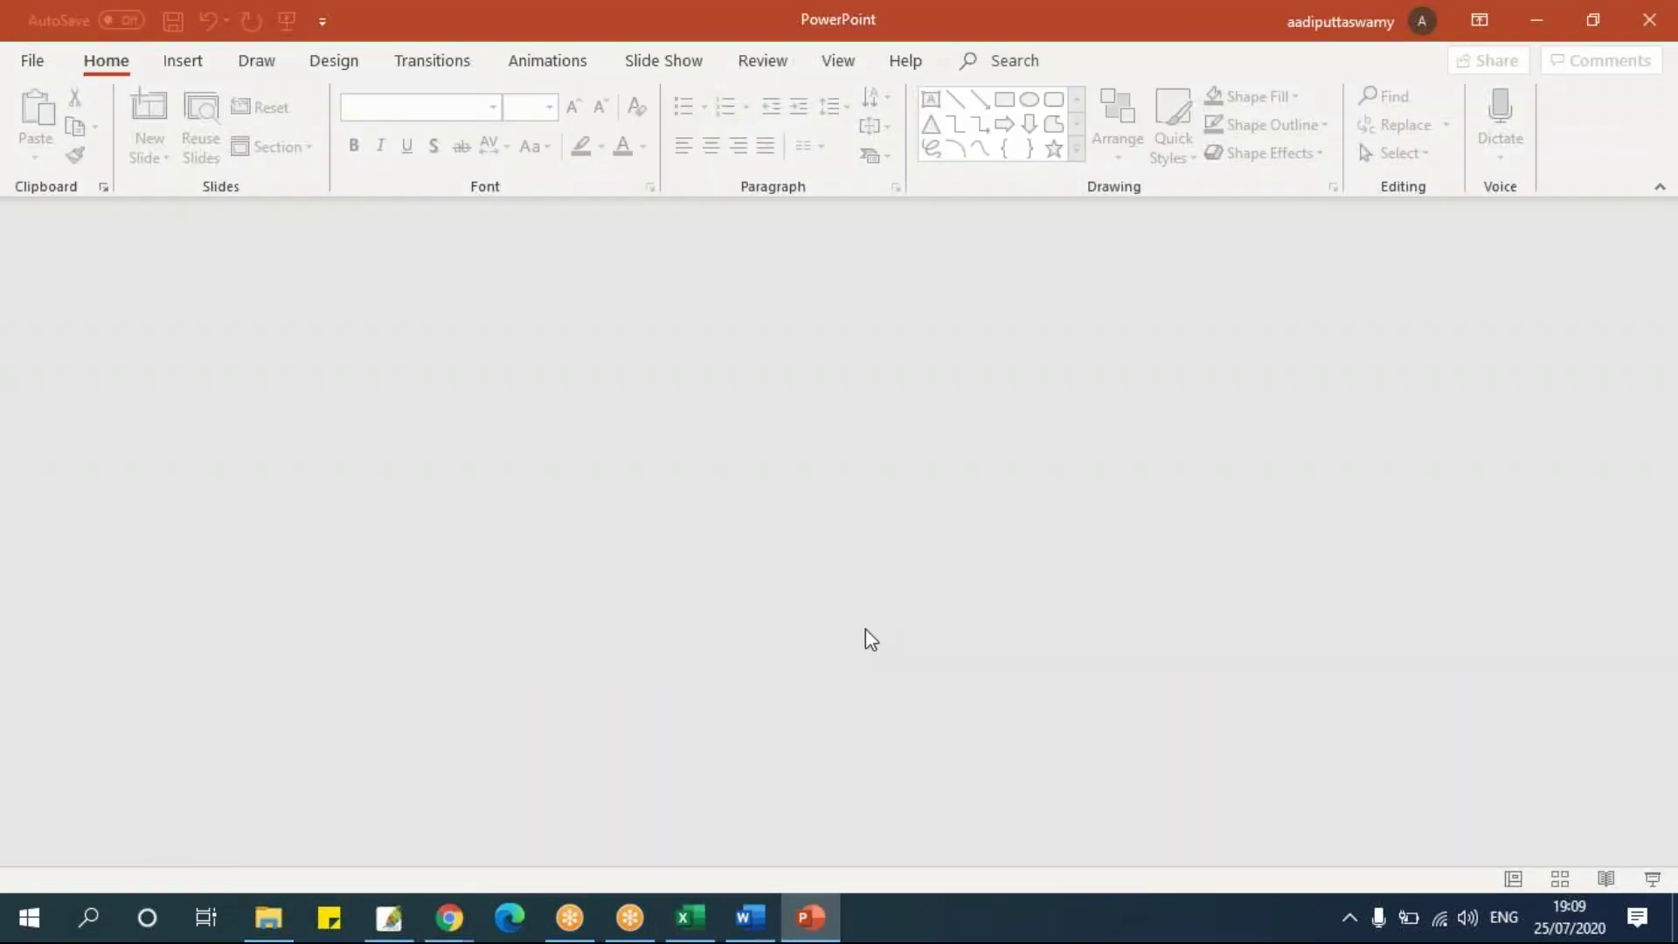
key(ctrl+o)
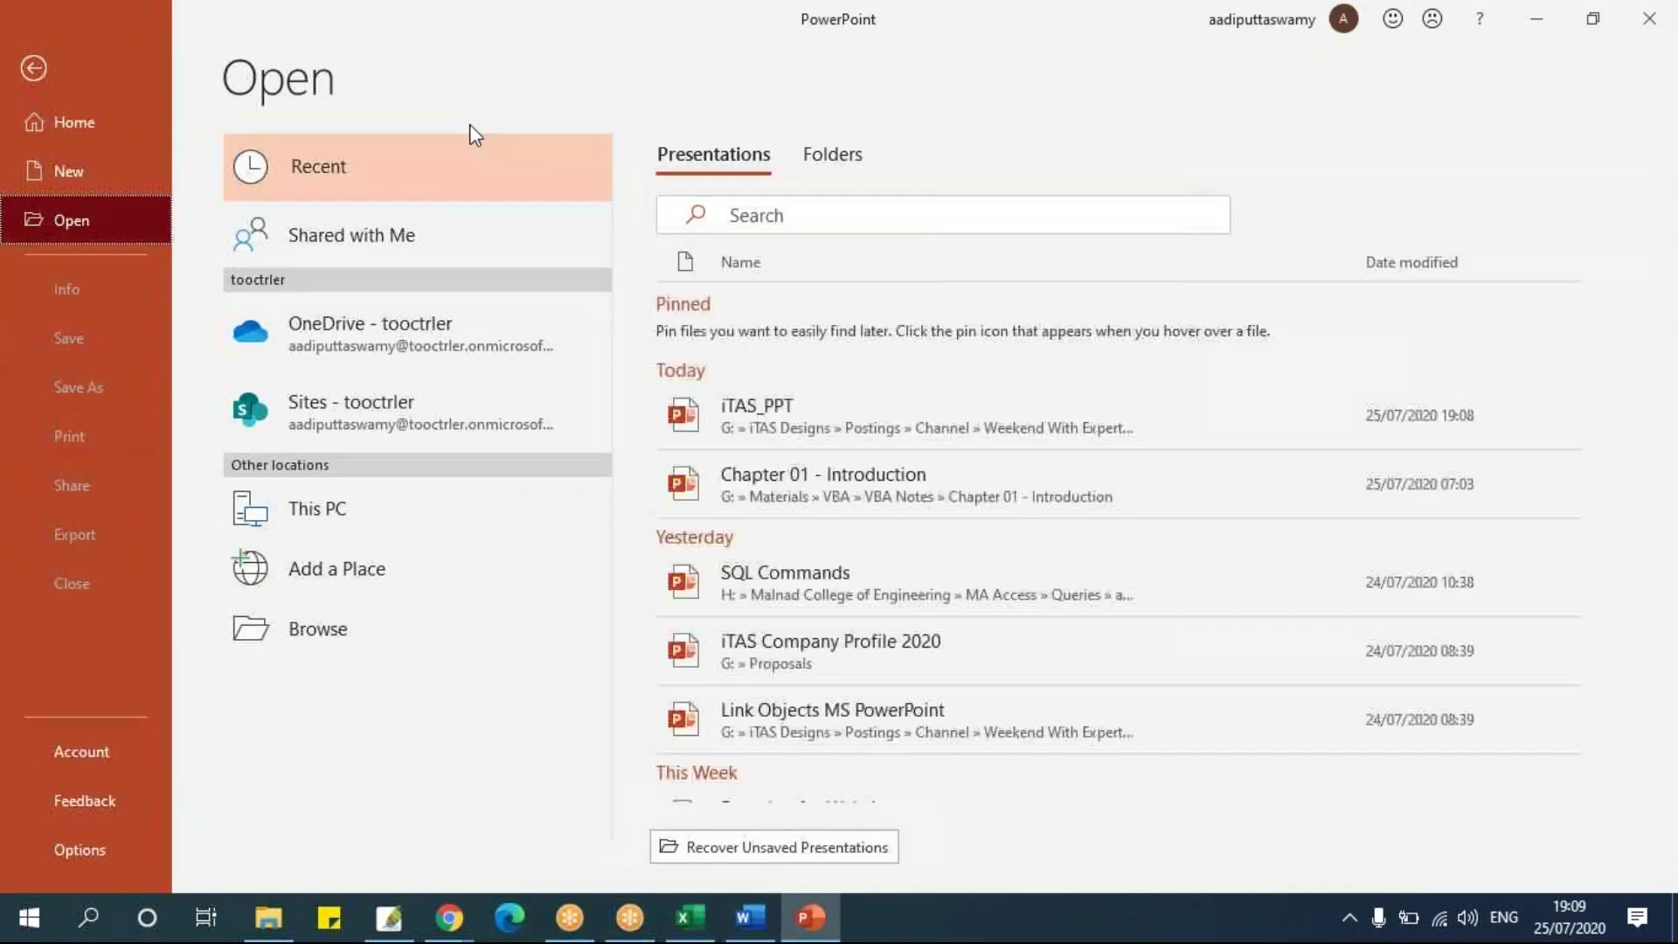
key(Escape)
double_click(457, 34)
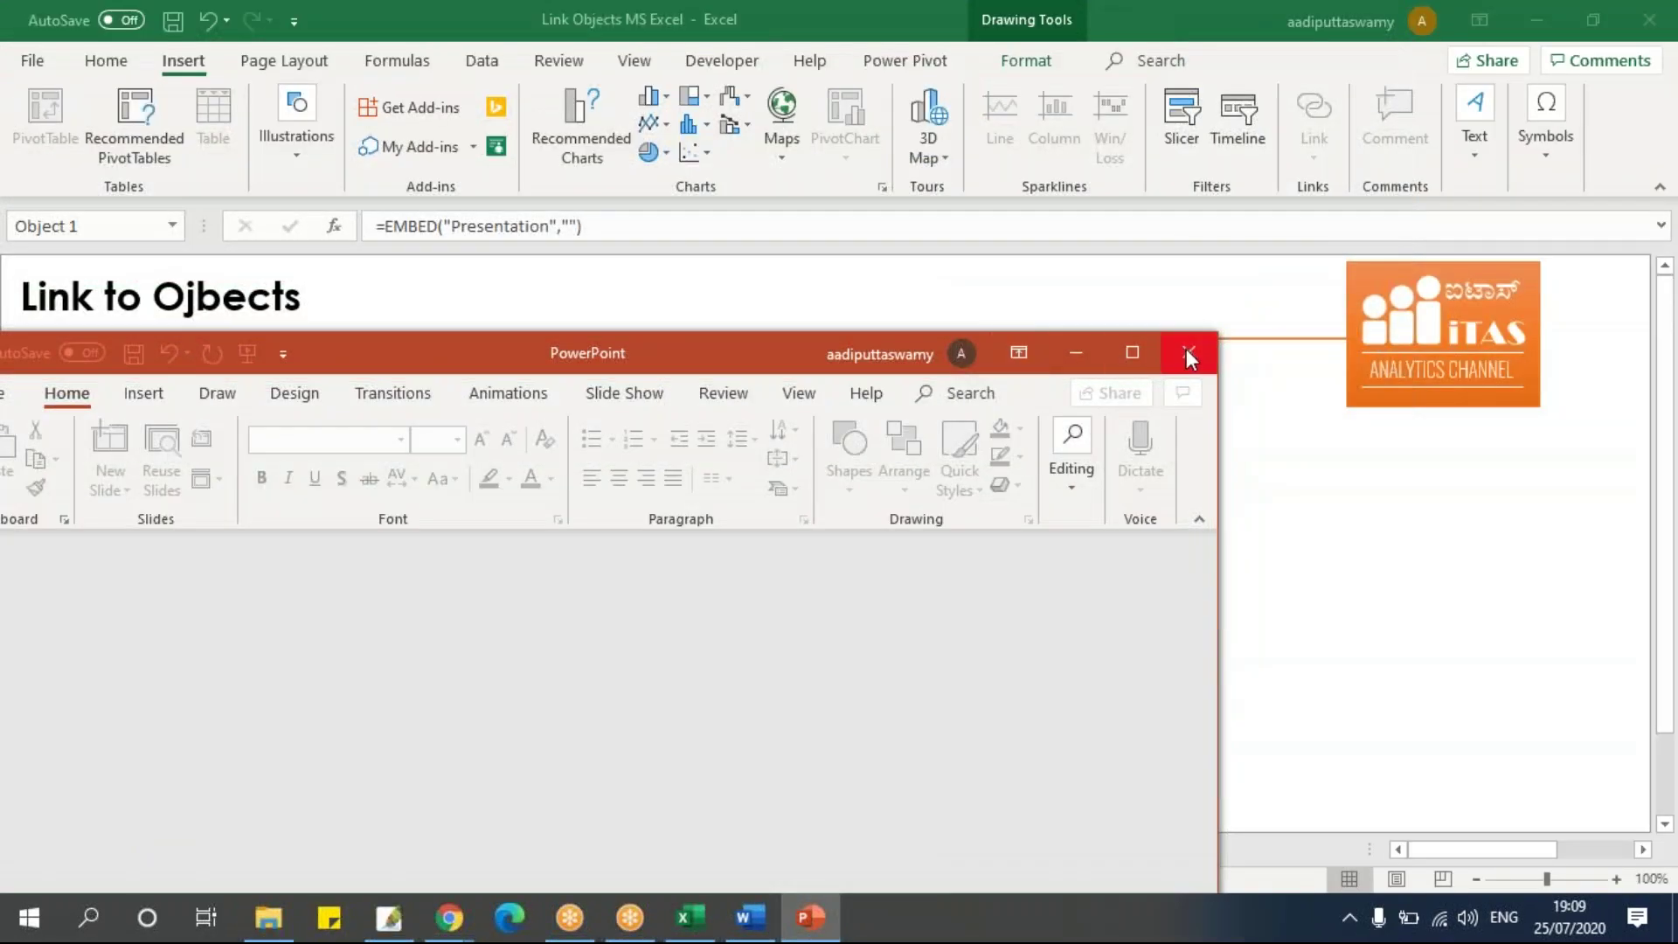
click(1188, 354)
click(764, 614)
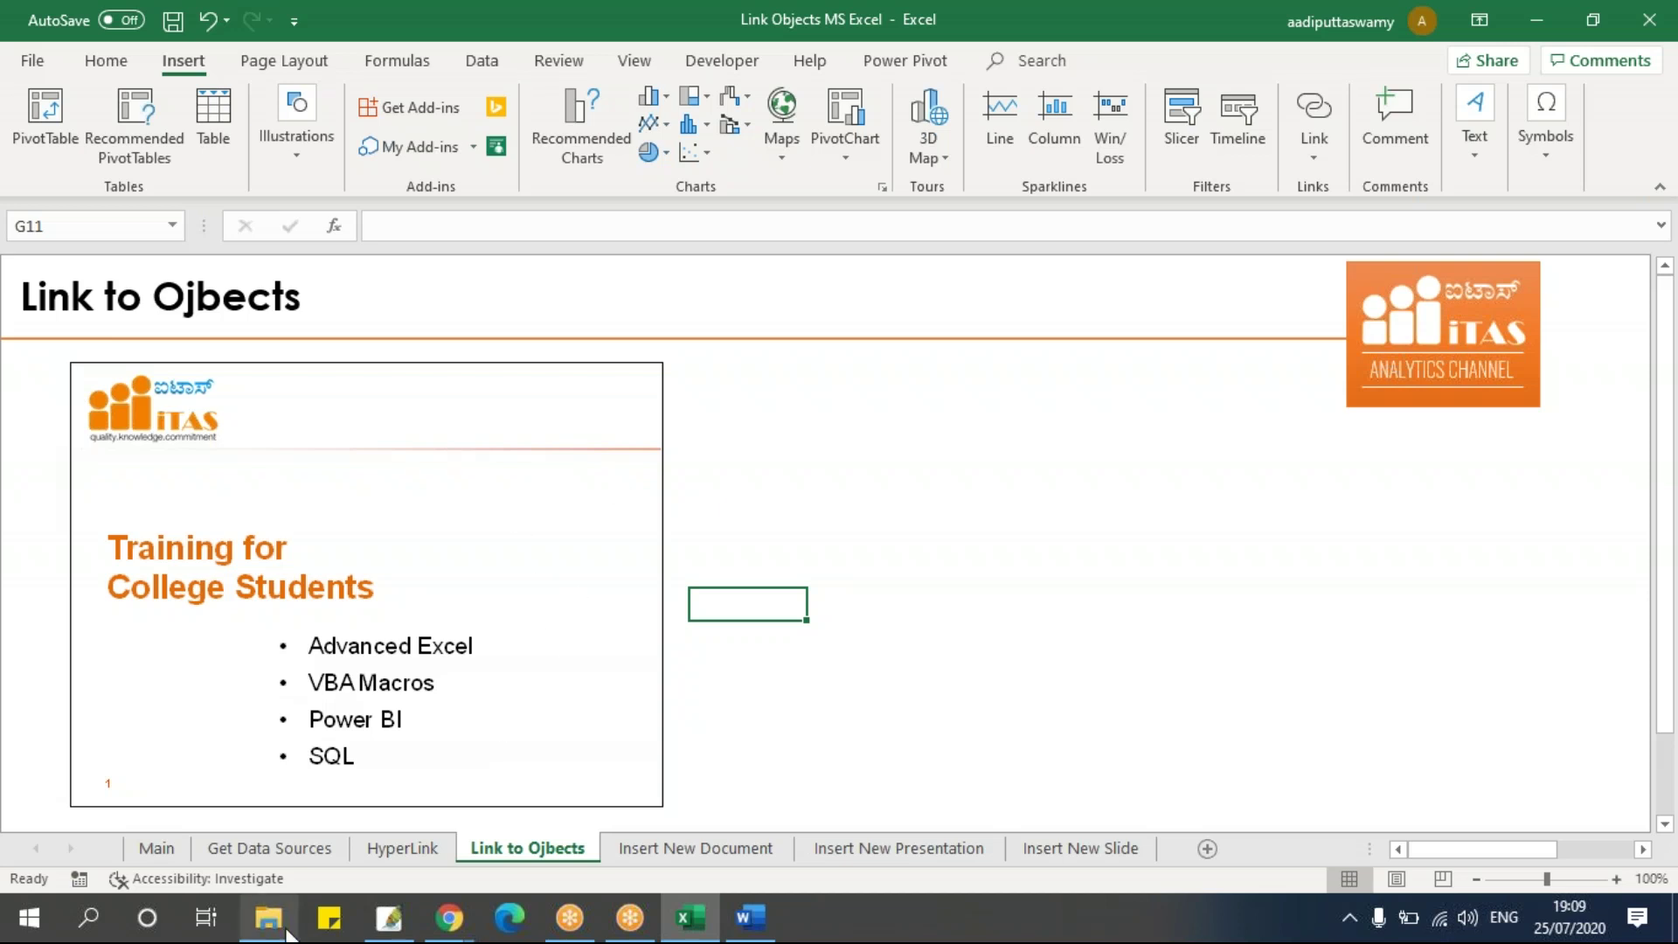
click(287, 931)
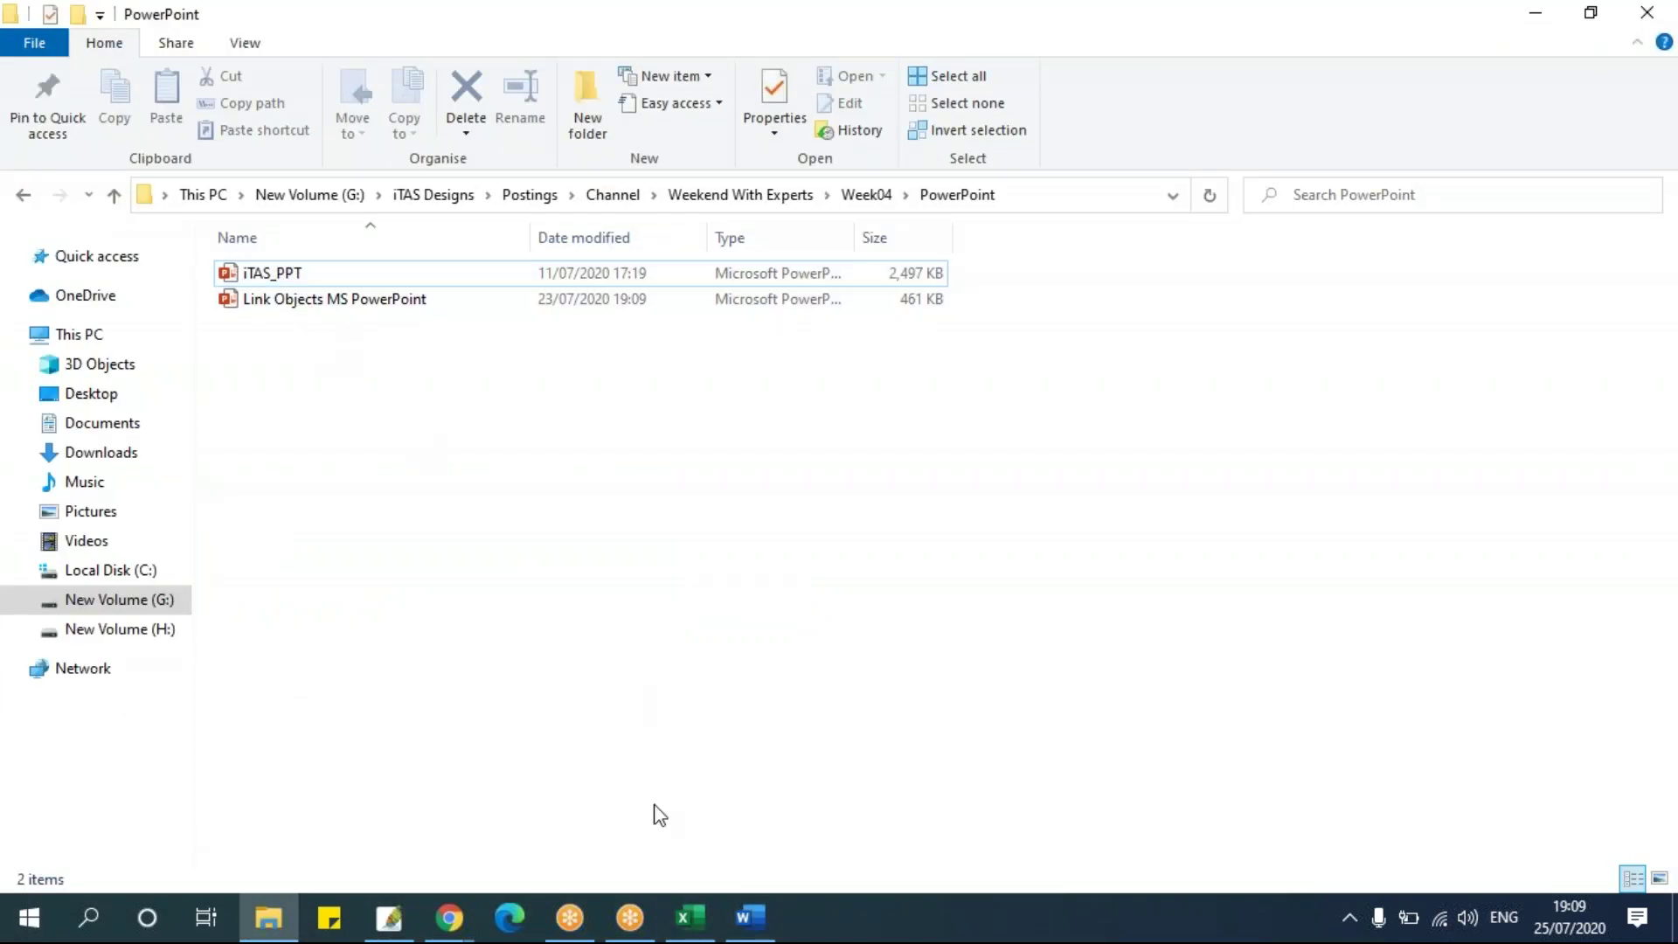
Return to Excel, play the embedded presentation through to the Client List slide and end the slide show.
click(691, 918)
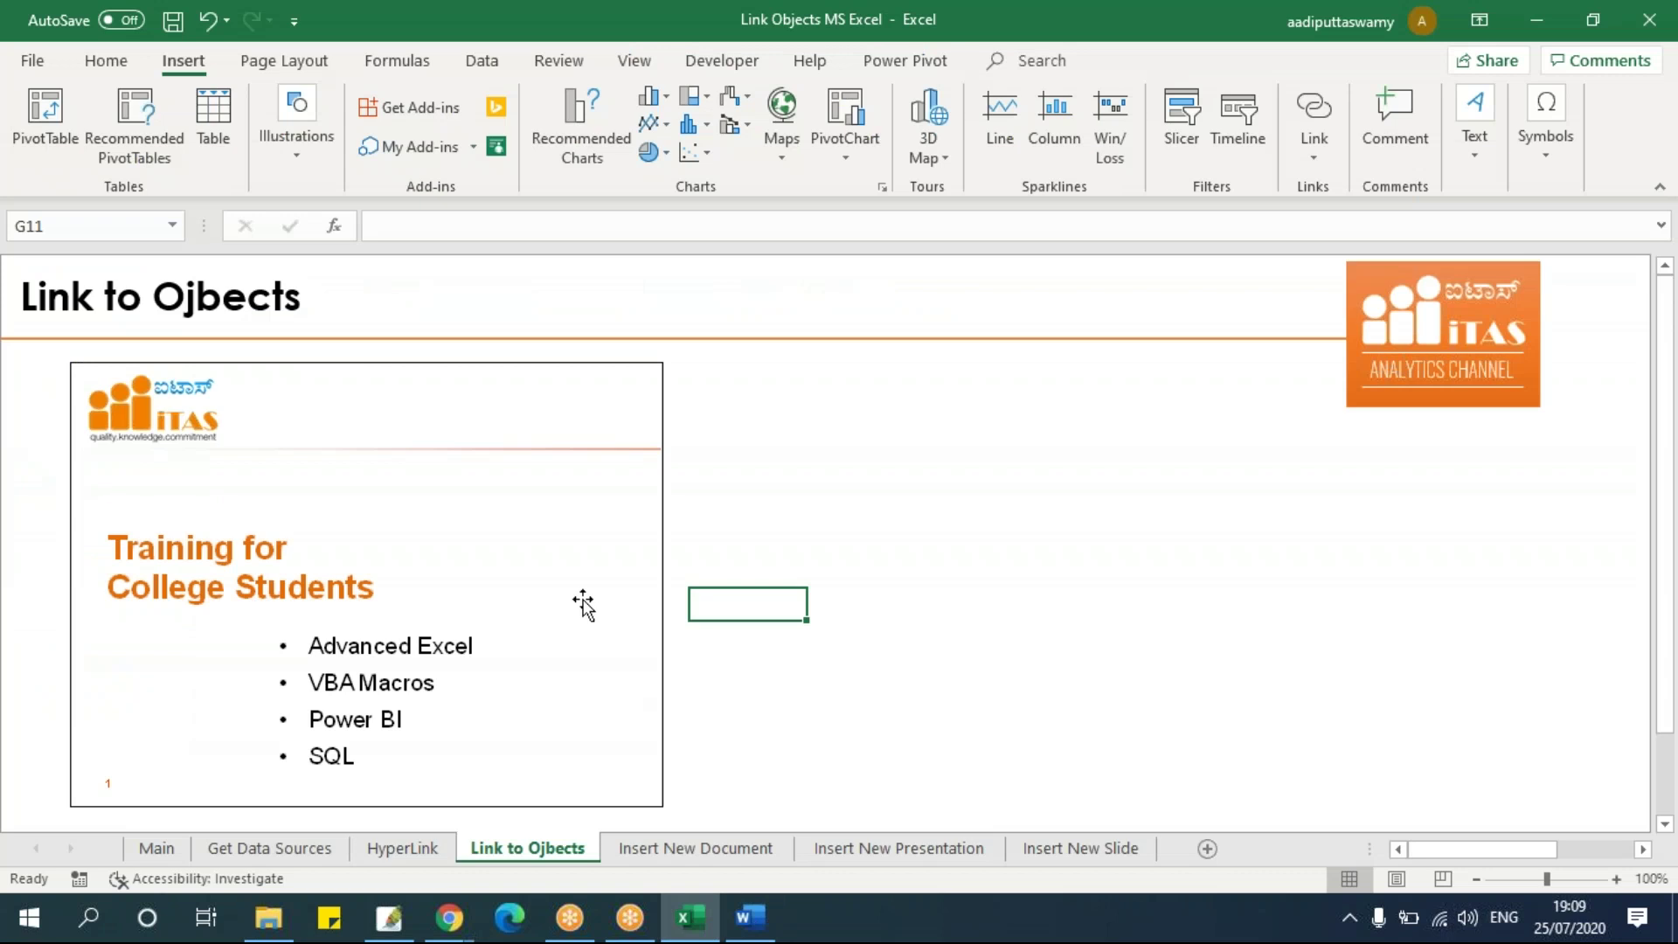
click(540, 500)
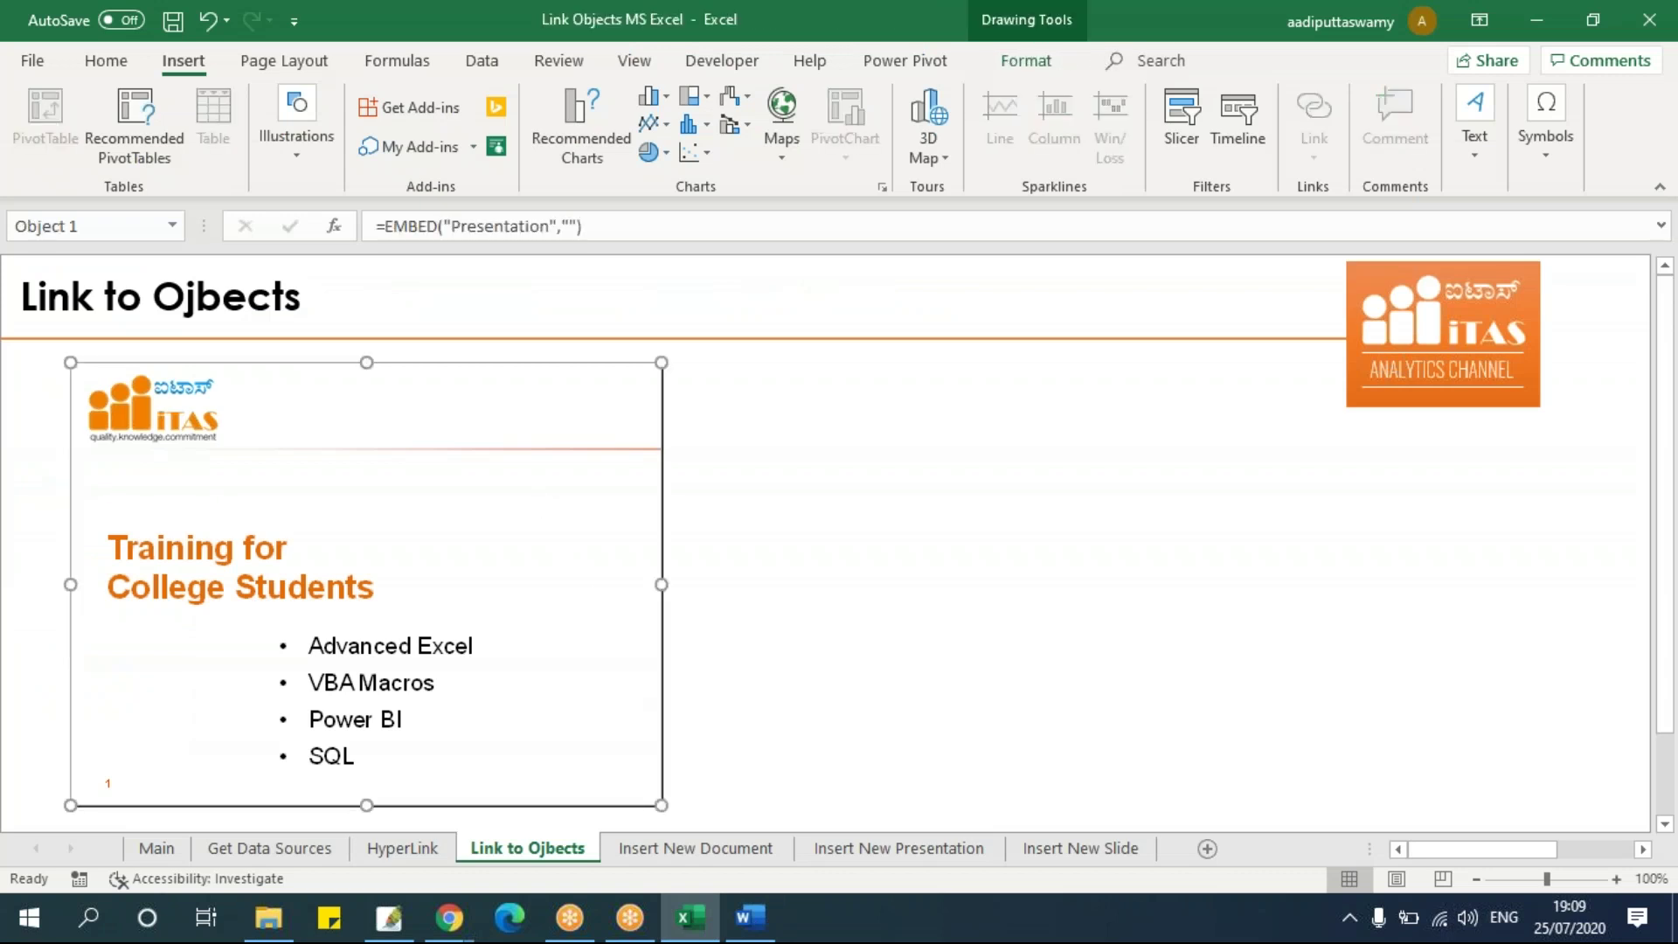
double_click(539, 489)
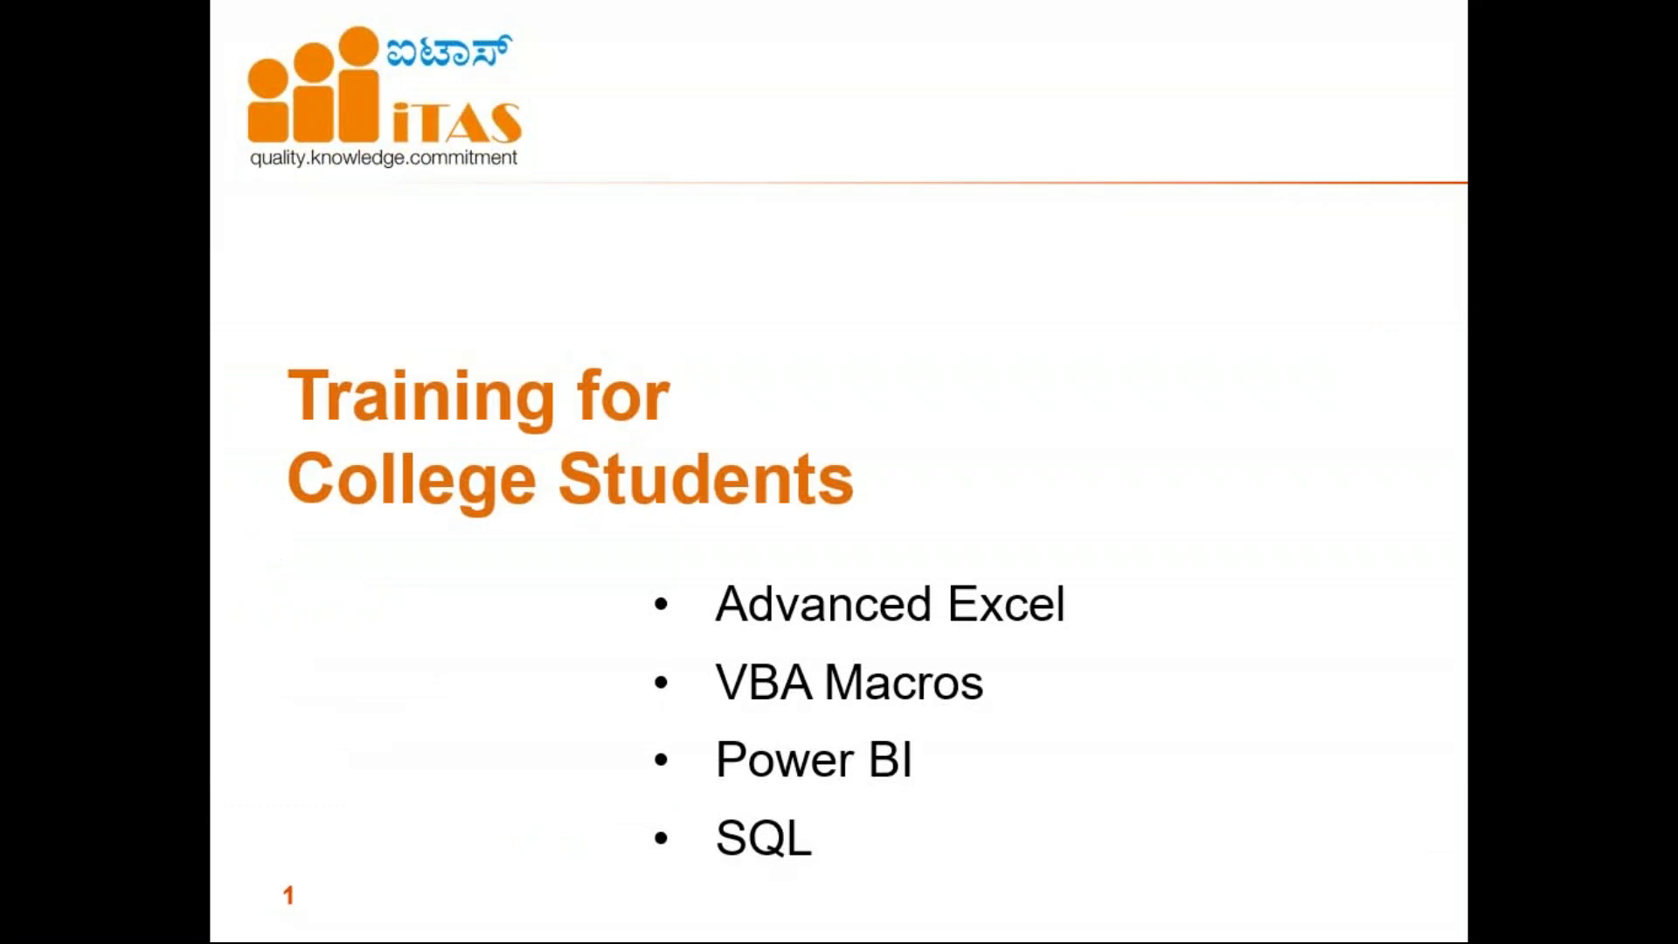
key(Page_Down)
key(Page_Down)
key(Page_Down)
key(Page_Down)
key(Page_Down)
key(Page_Down)
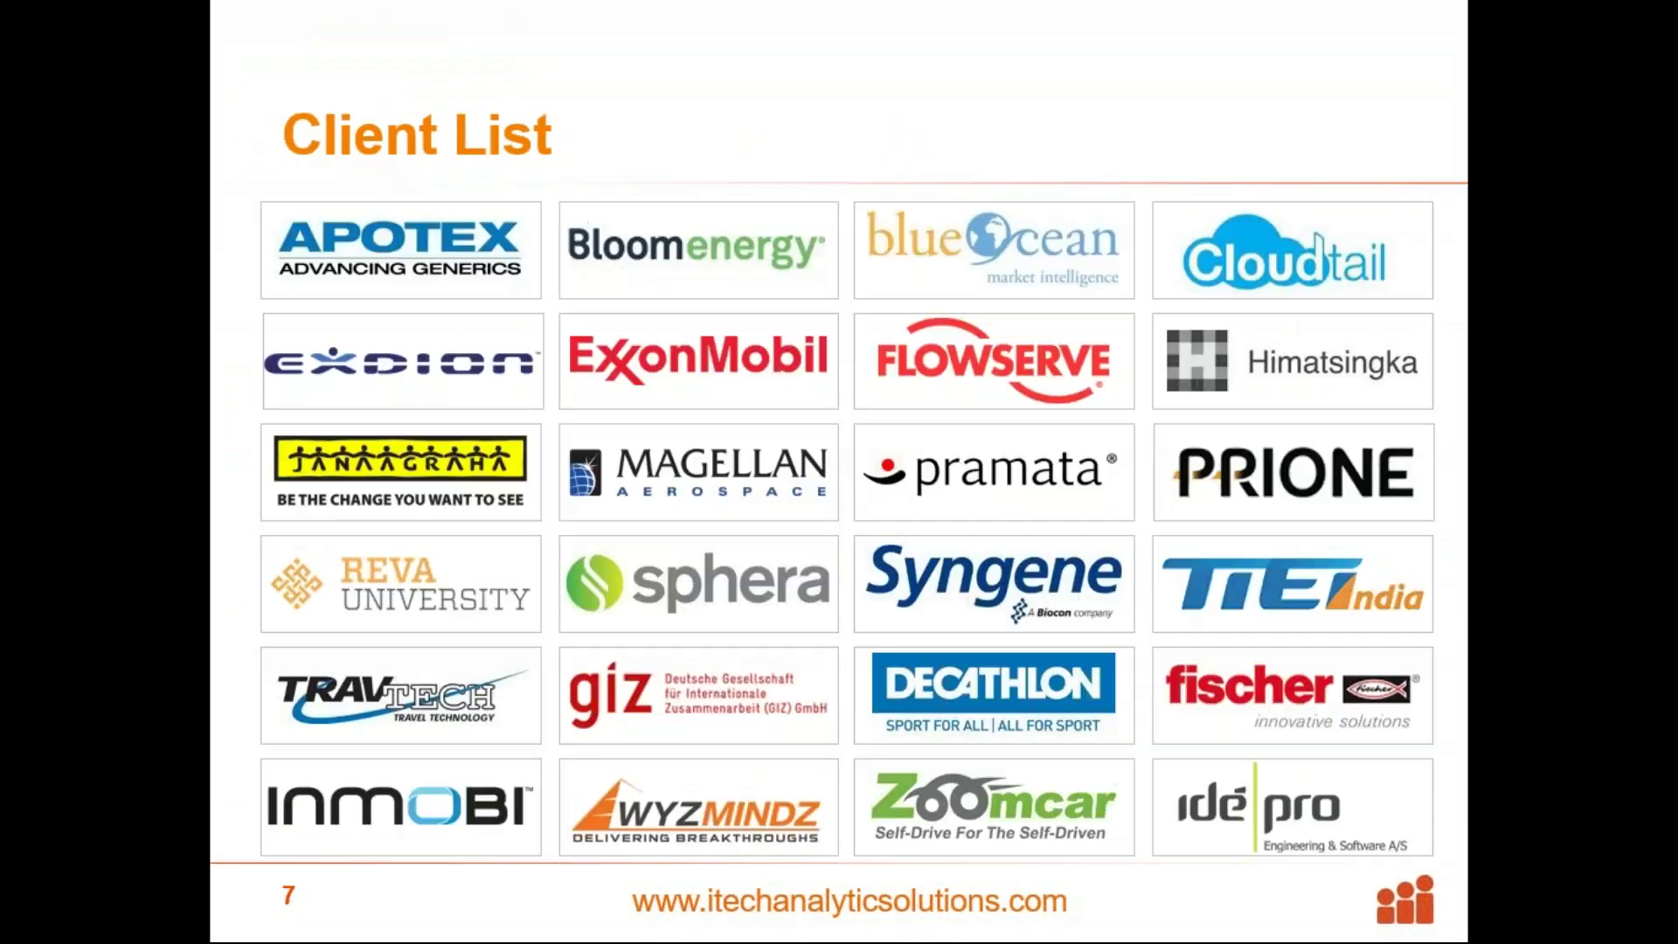
key(Page_Up)
key(Escape)
click(748, 507)
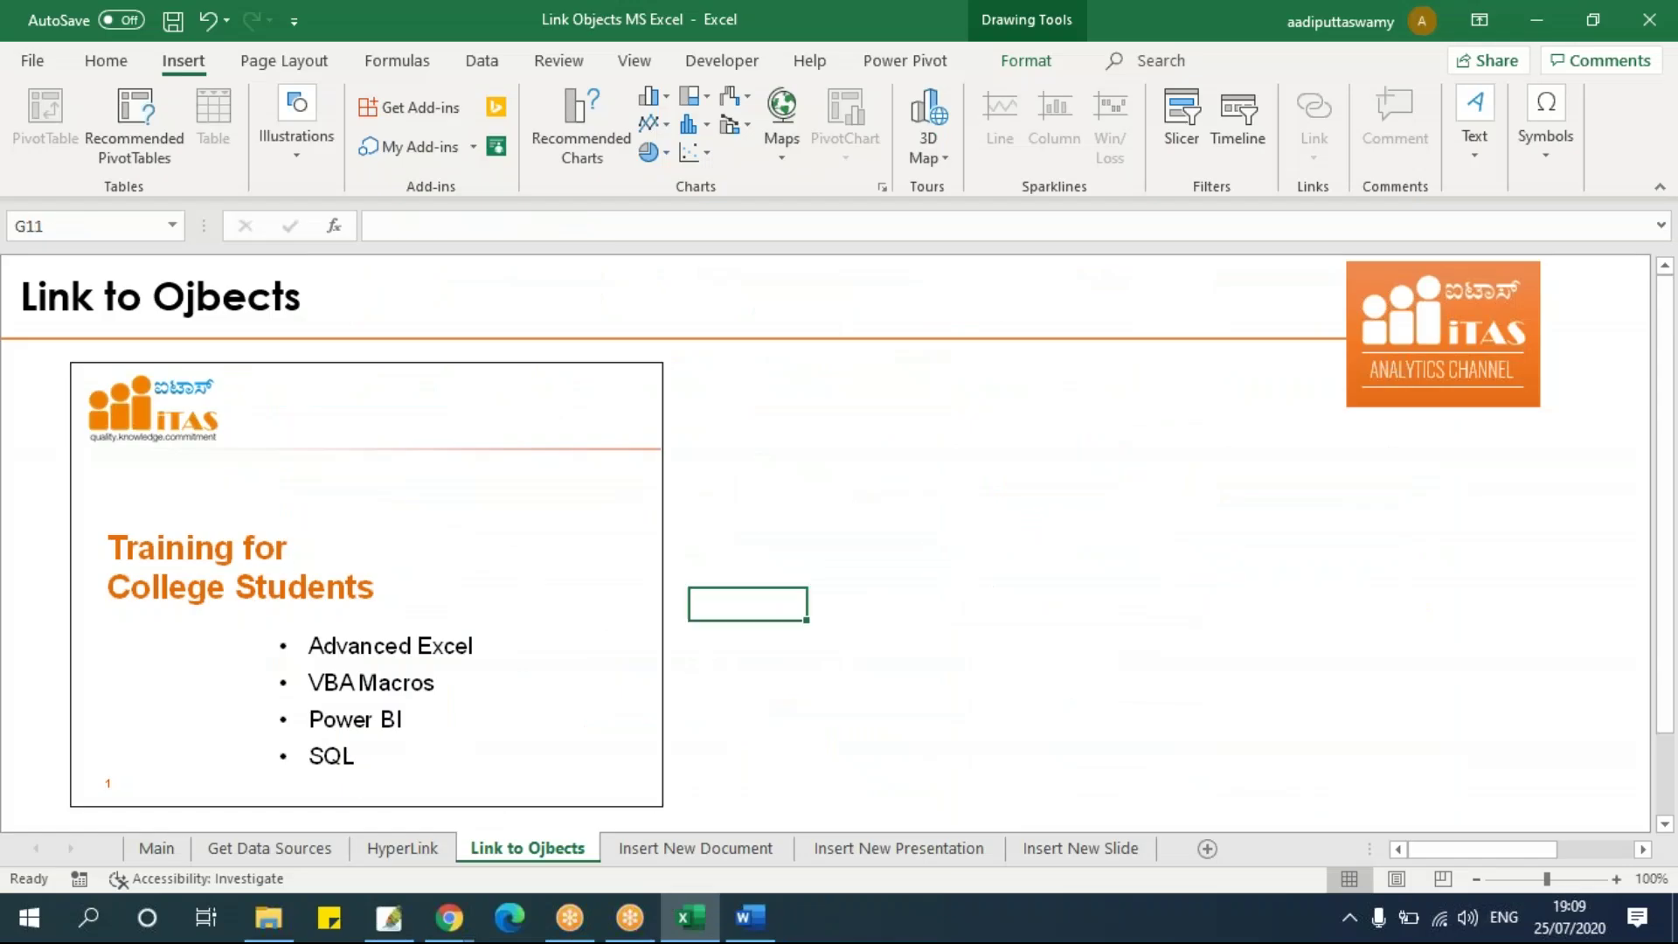
Shrink the embedded presentation object and place it in the sheet's upper-left area, just under the heading line.
click(640, 517)
mouse_move(662, 805)
mouse_down()
mouse_move(499, 715)
mouse_move(420, 626)
mouse_up()
drag(371, 393, 327, 386)
Start inserting another object at cell E7, created from file, using the pasted path of iTAS_PPT.pptx.
click(551, 469)
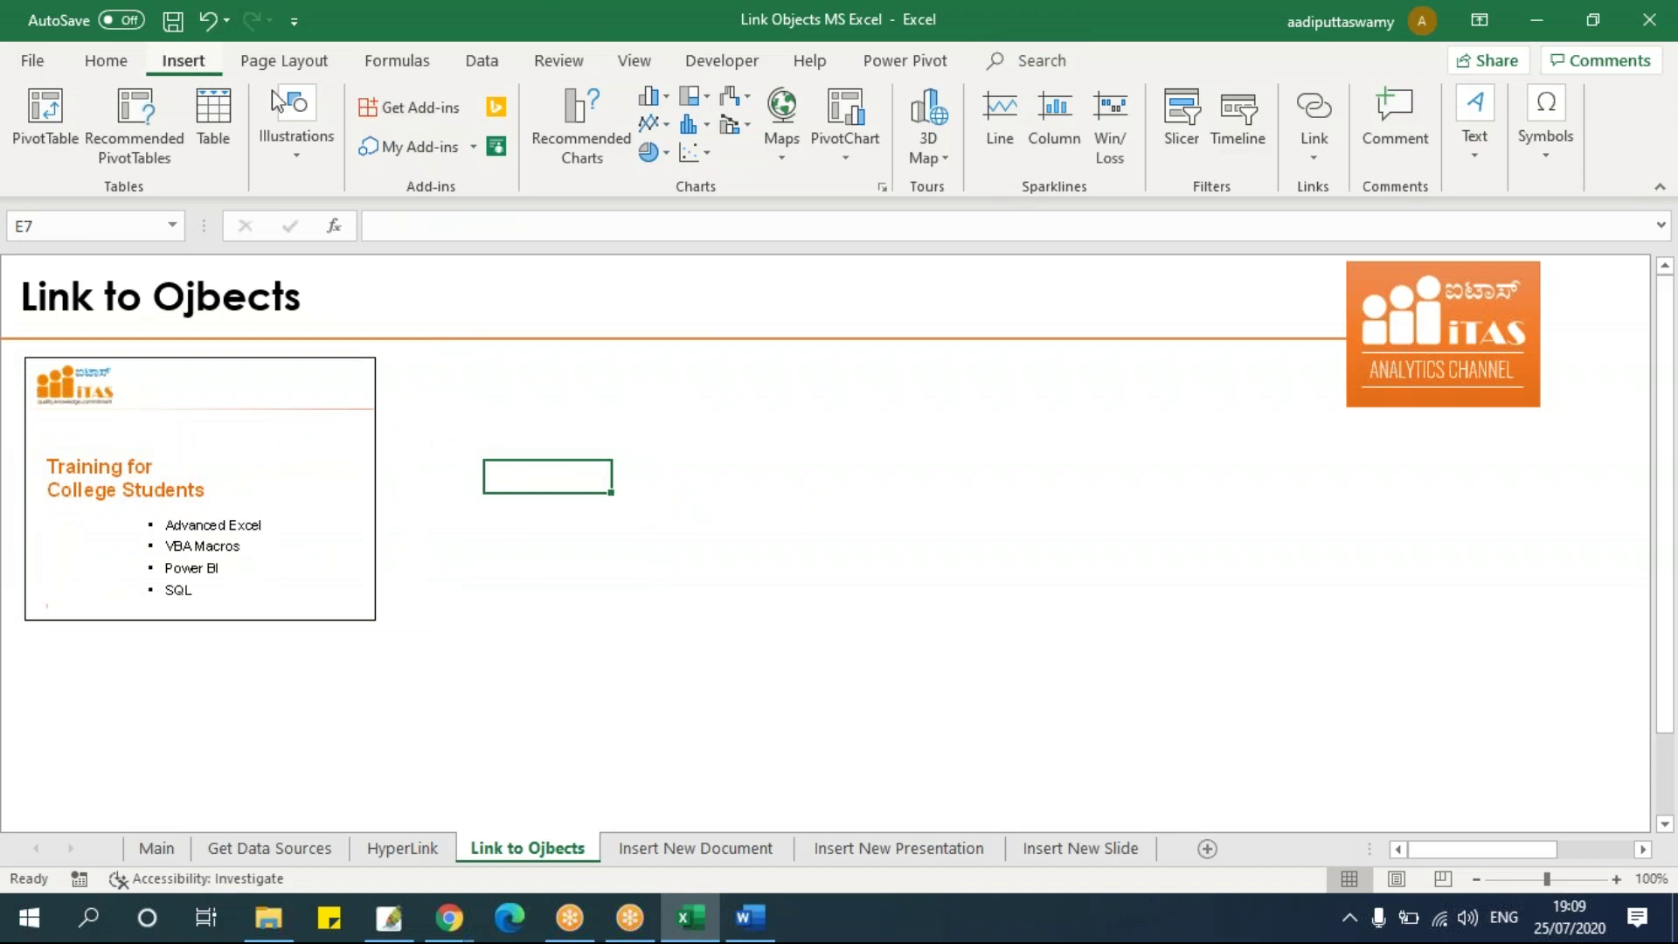
click(1491, 145)
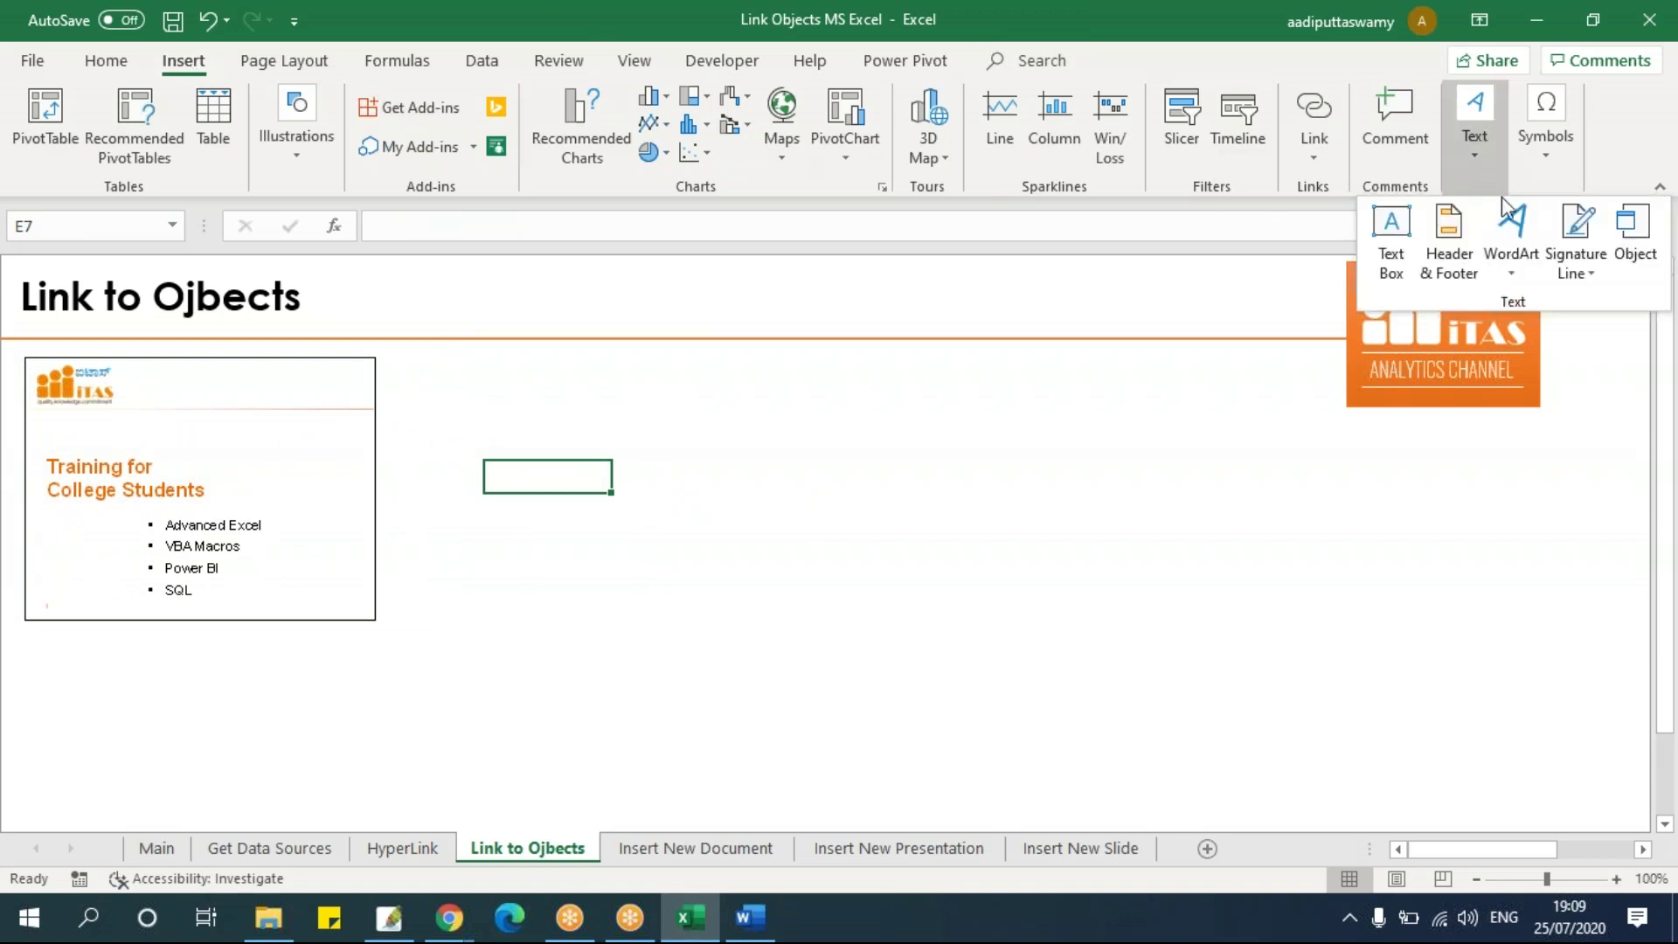
click(1631, 225)
click(554, 297)
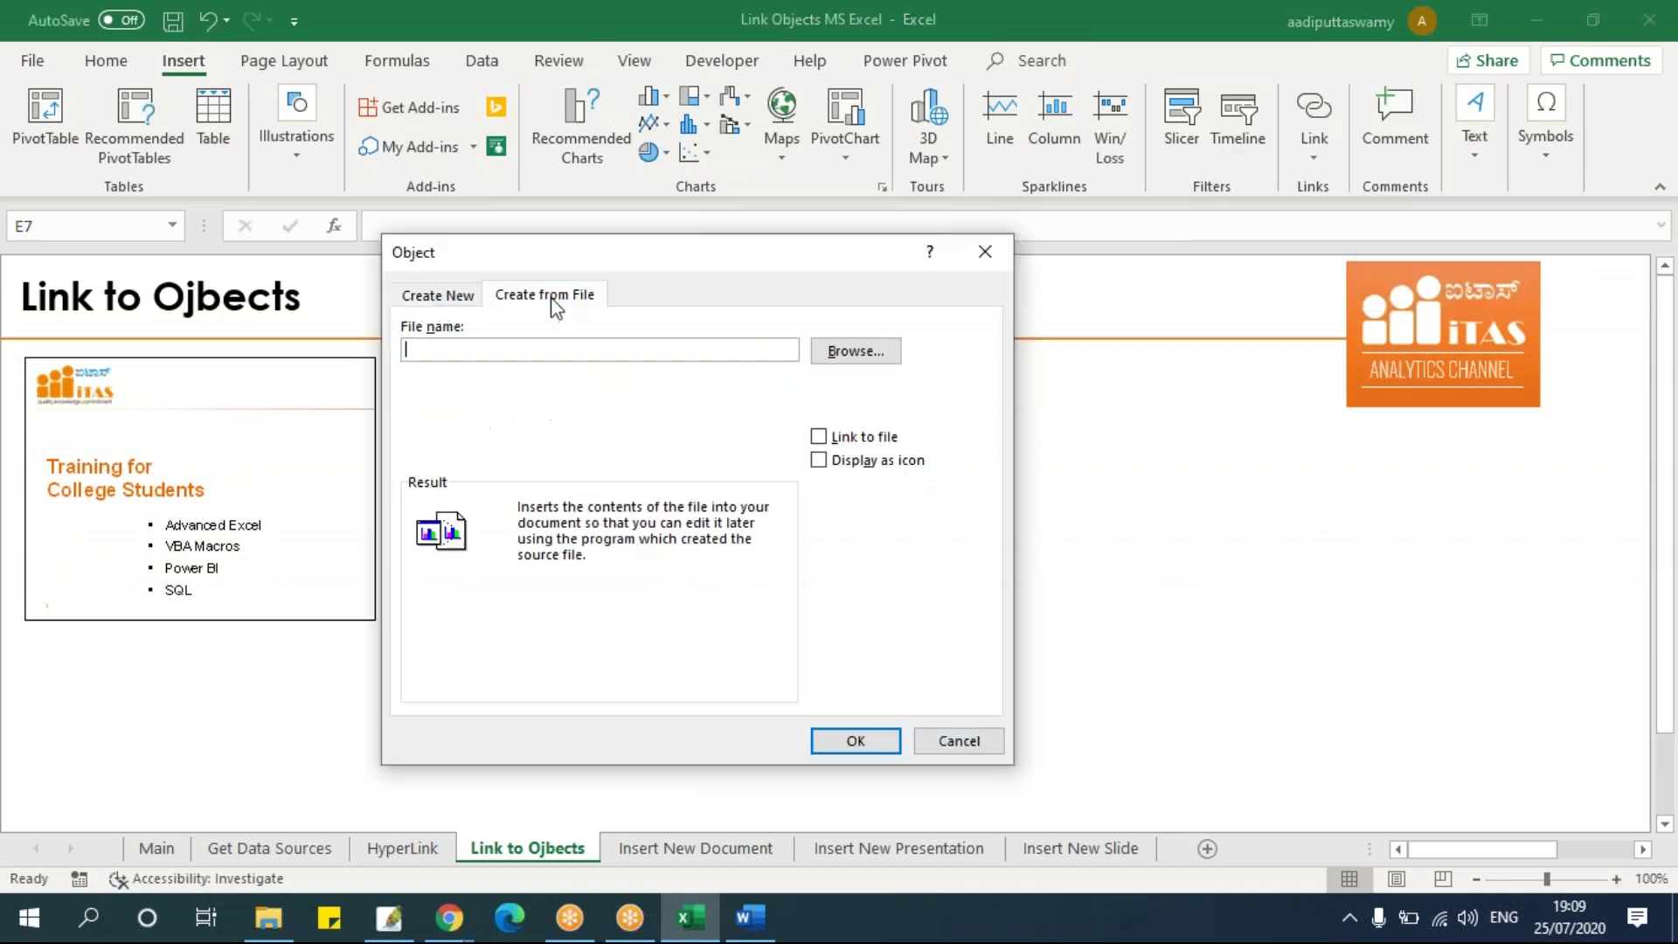
click(557, 348)
key(ctrl+v)
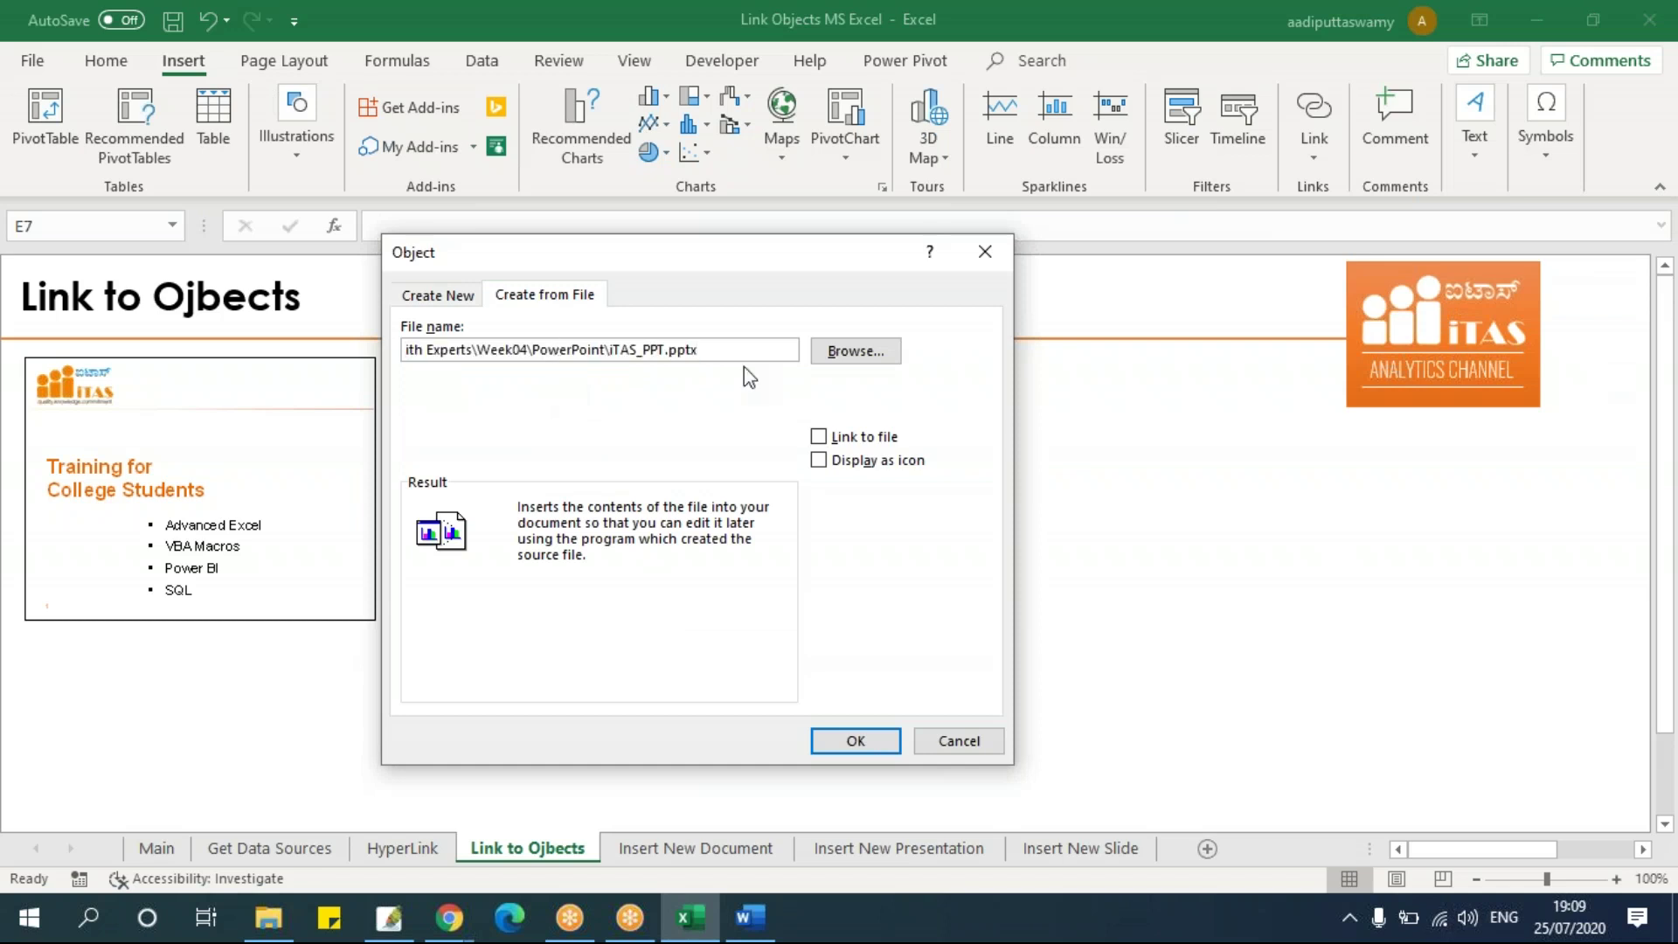
Compare the Link to file option on and off, and insert the presentation with the link enabled.
click(820, 439)
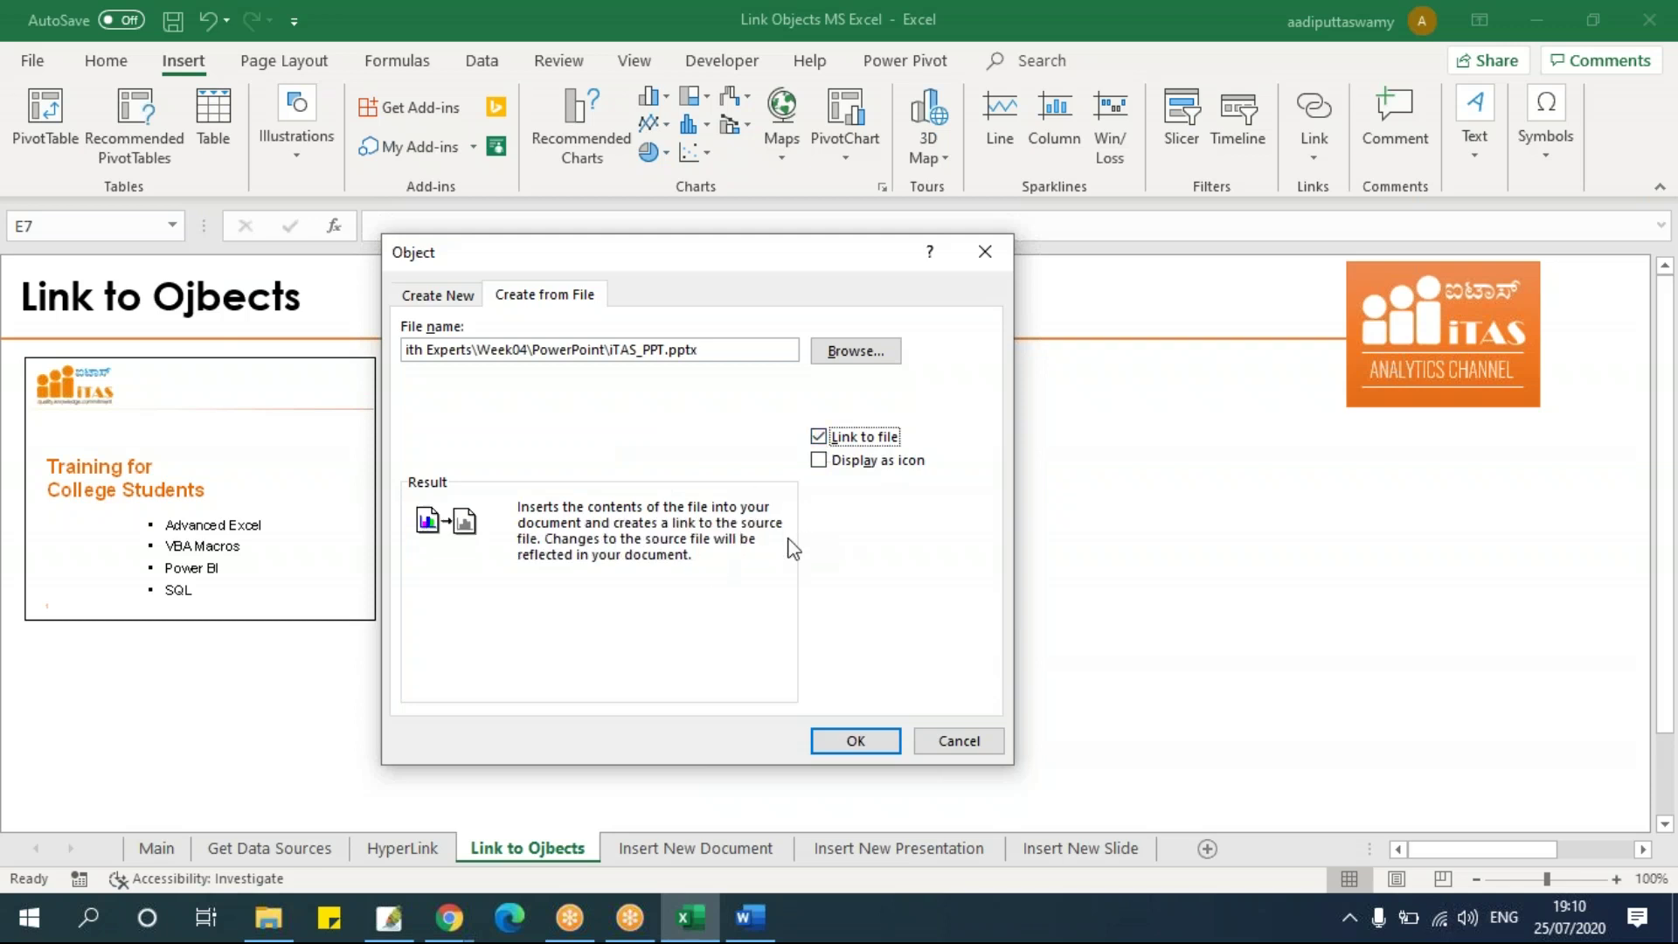
click(819, 437)
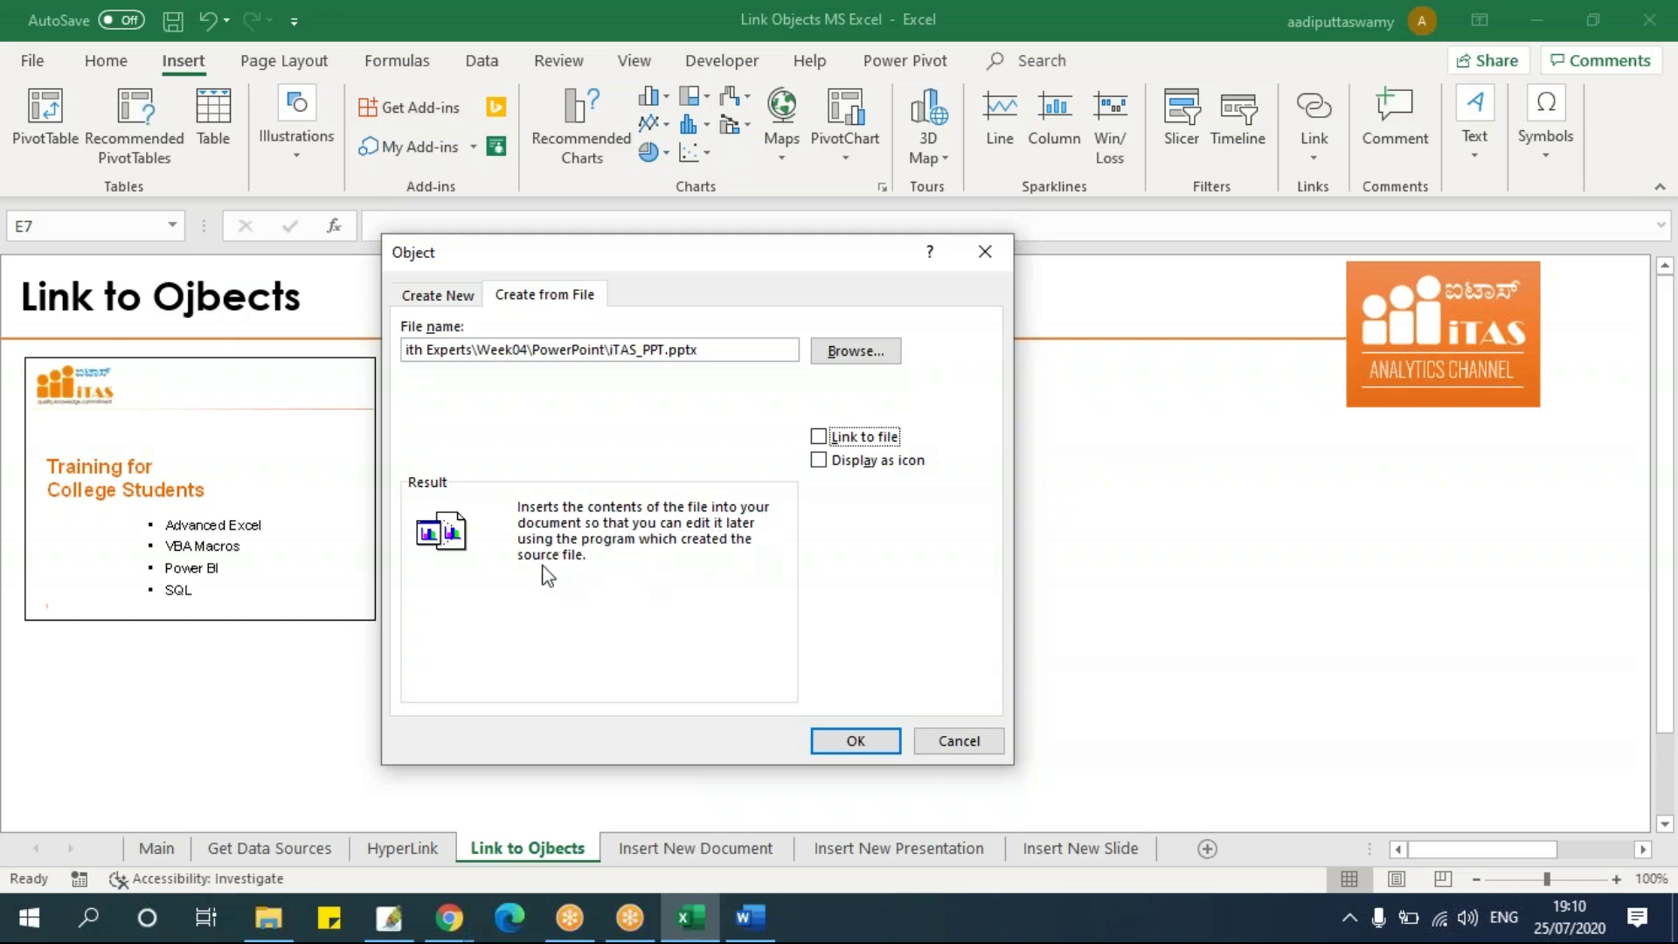
click(818, 437)
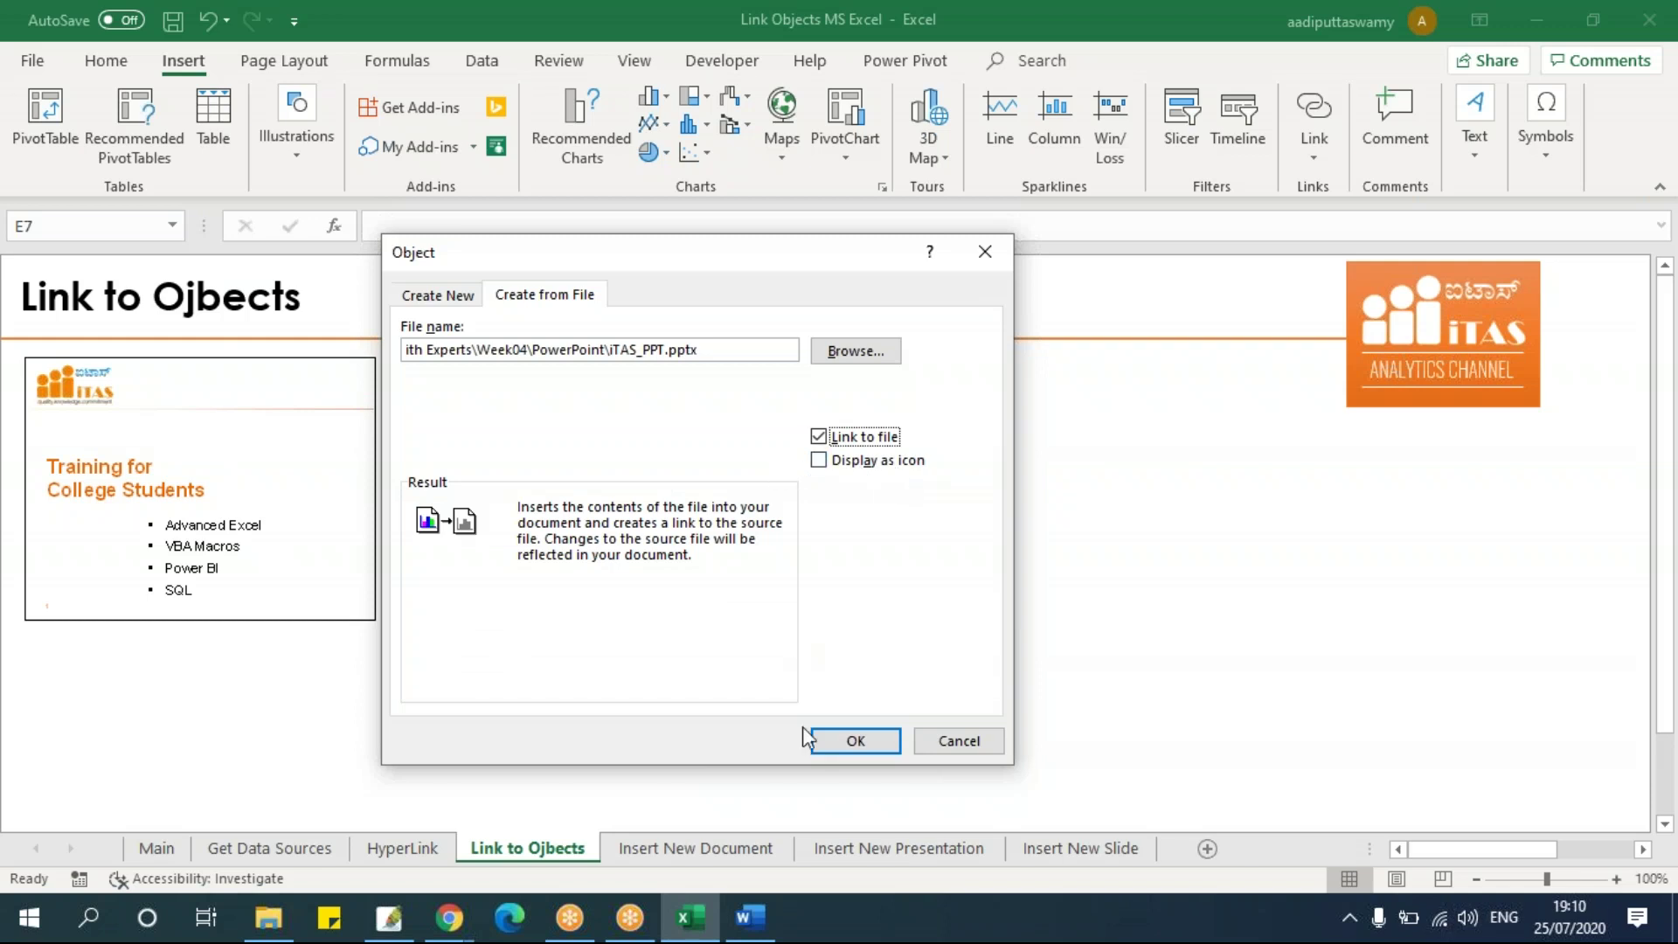
click(854, 740)
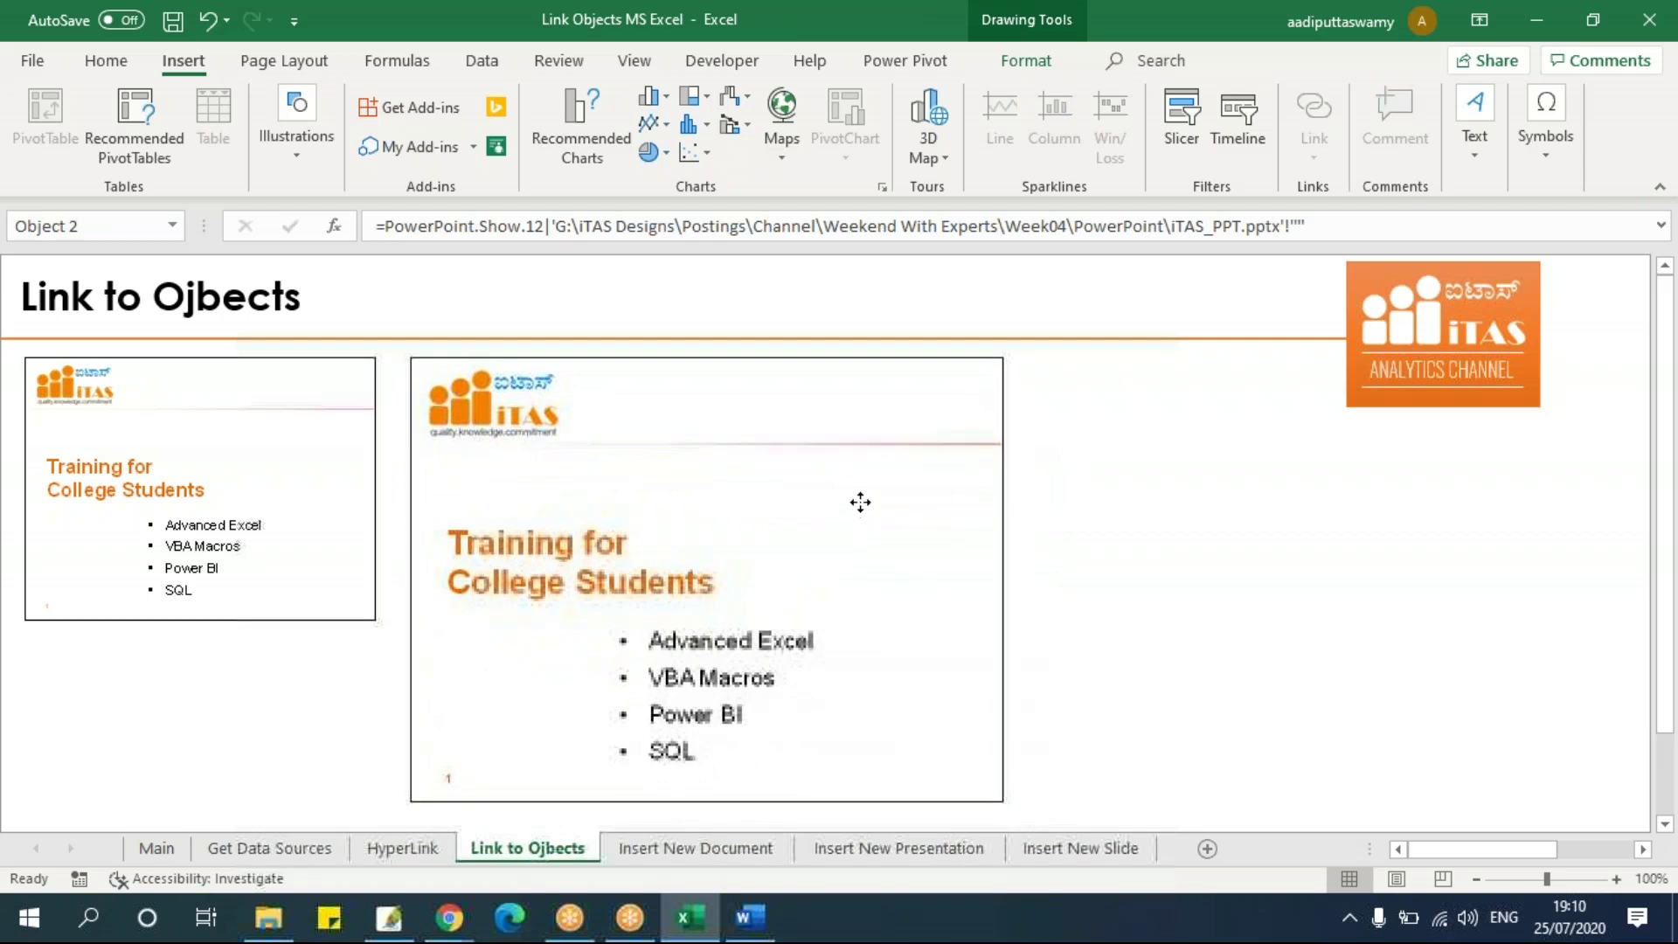
Reduce the size of the linked presentation object, and select the embedded object to inspect its formula.
drag(1001, 796, 900, 625)
click(1034, 638)
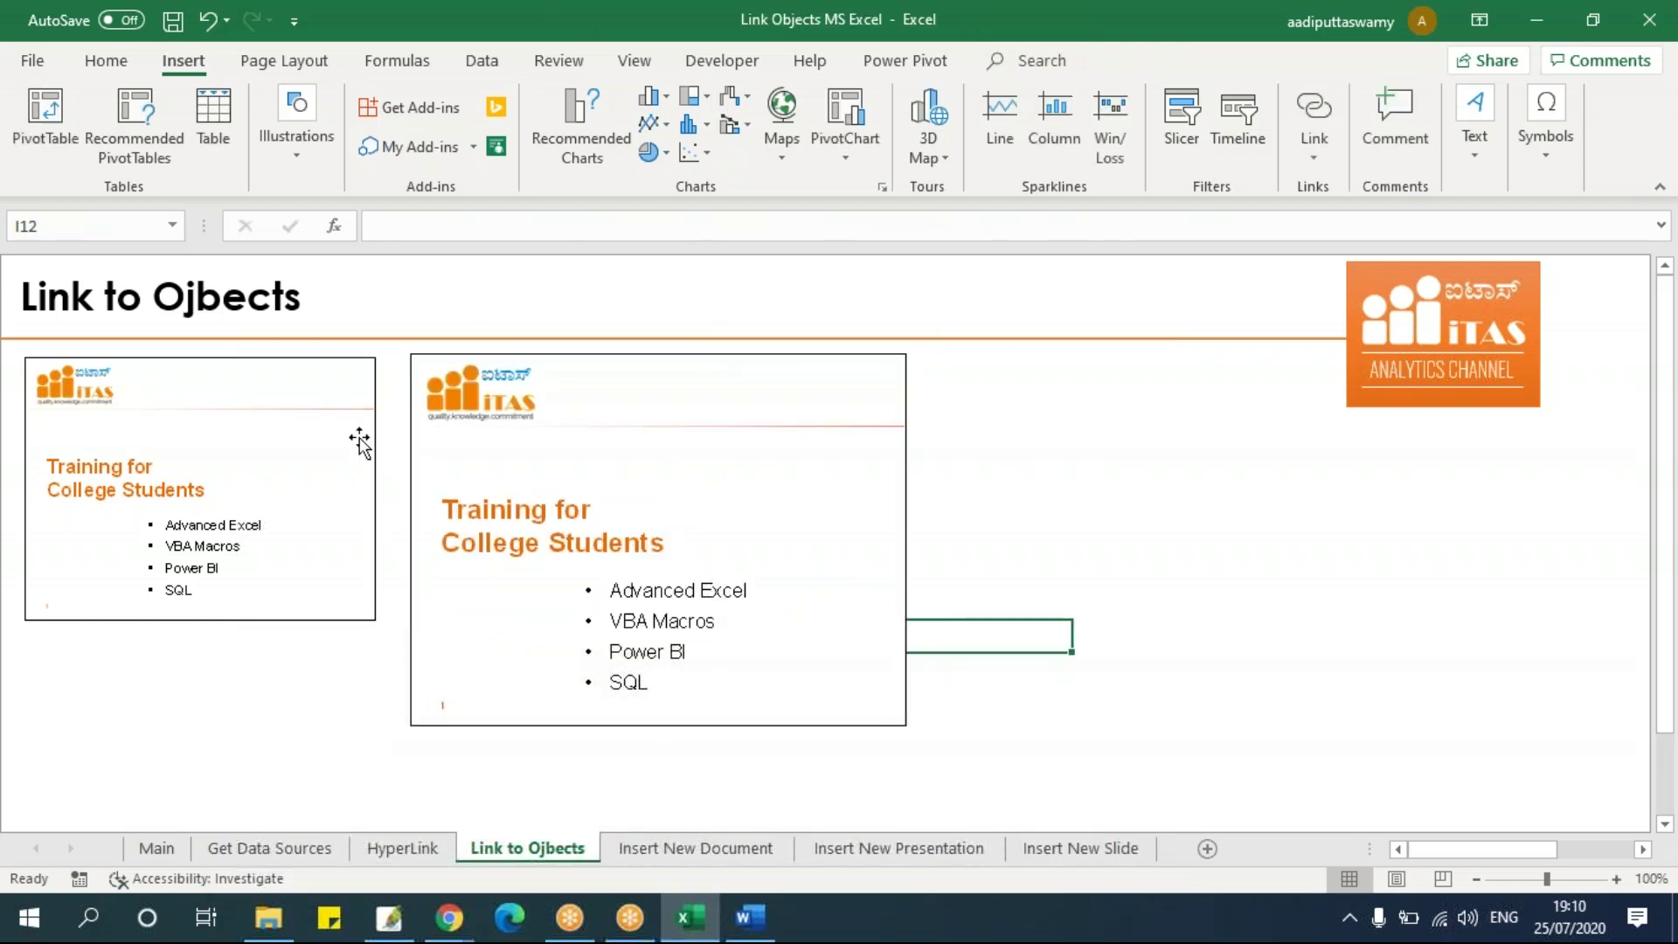
click(374, 482)
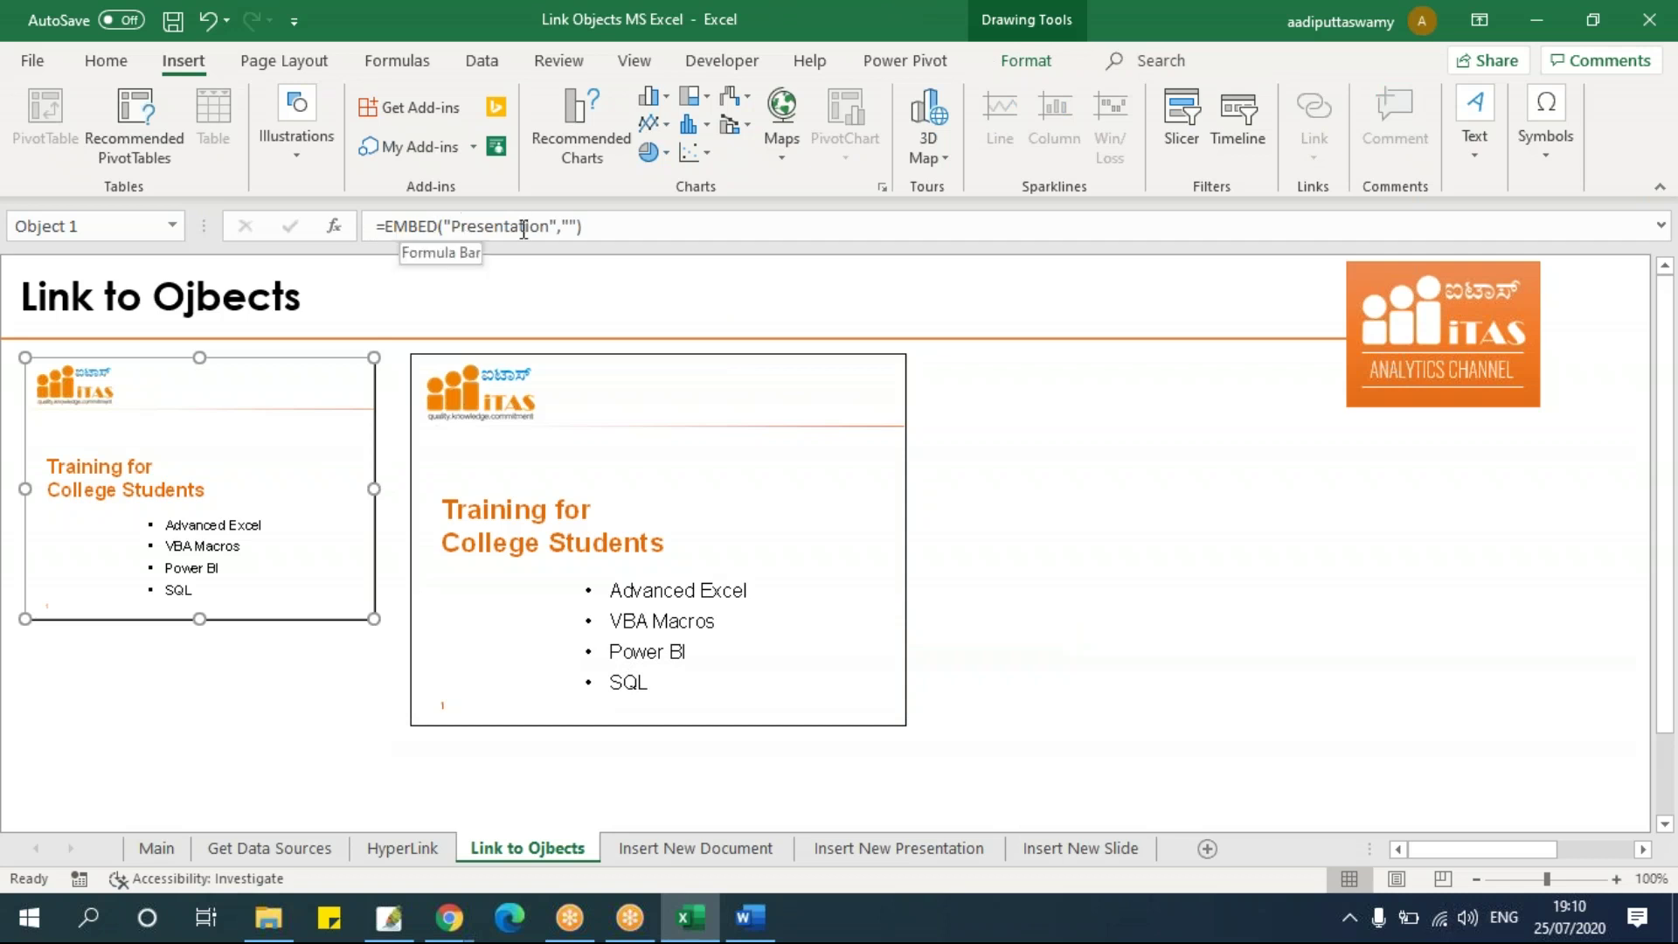
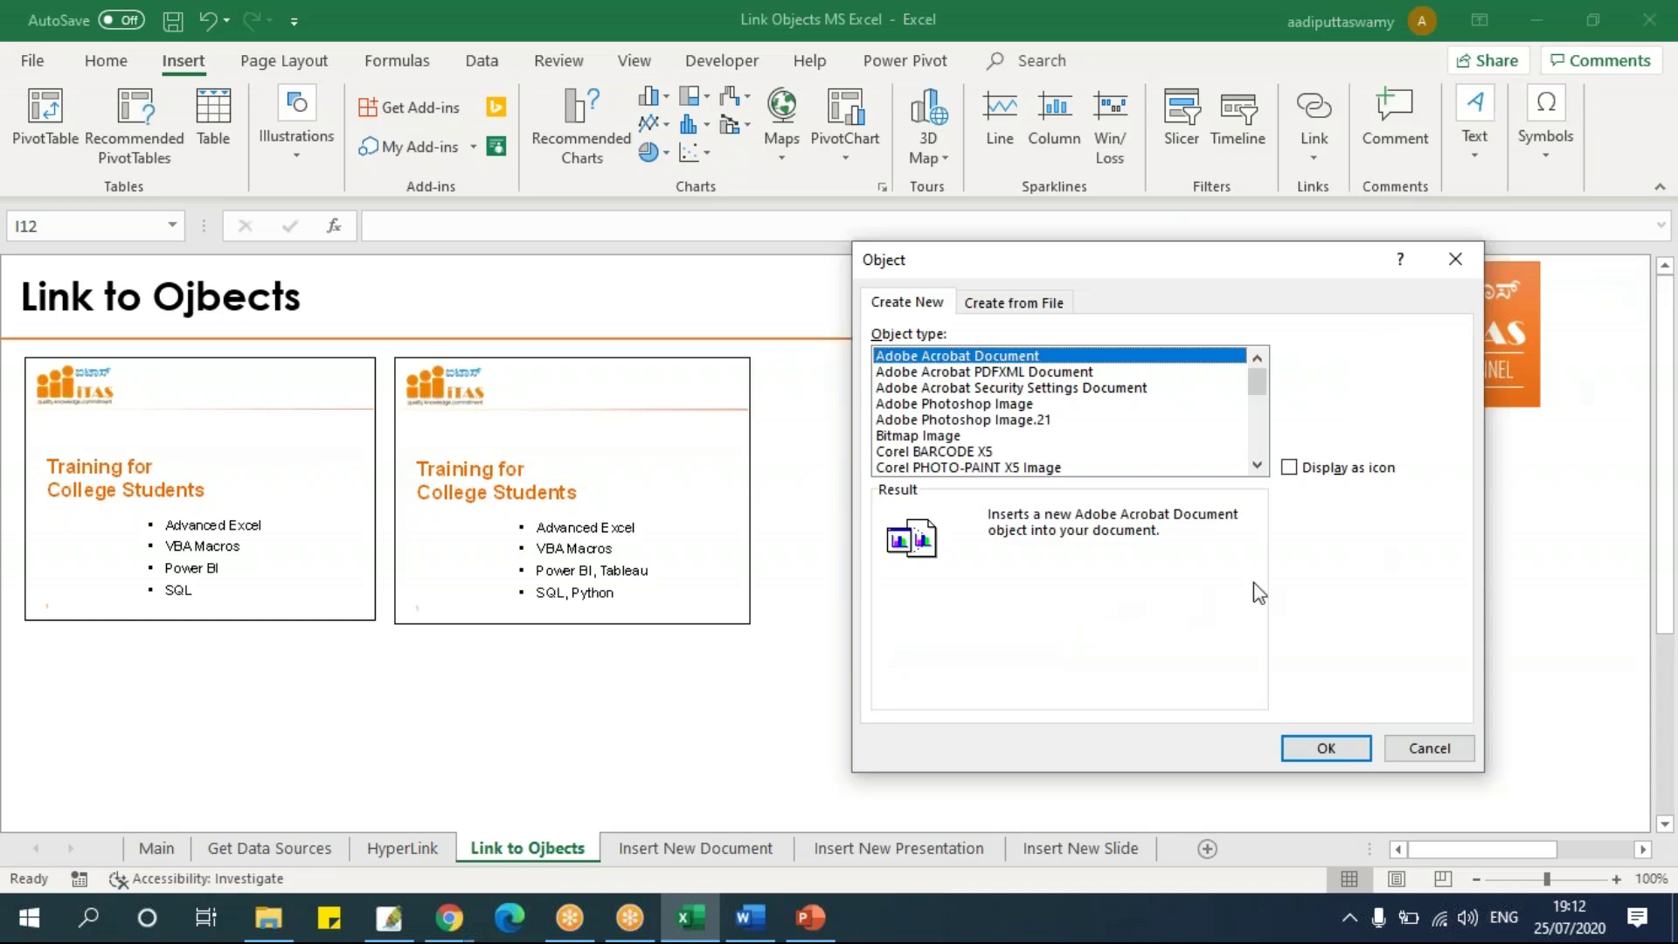
Insert iTAS_PPT.pptx from the Week04 PowerPoint folder as an object at cell I12, with Link to file and Display as icon enabled.
click(1028, 303)
click(1289, 444)
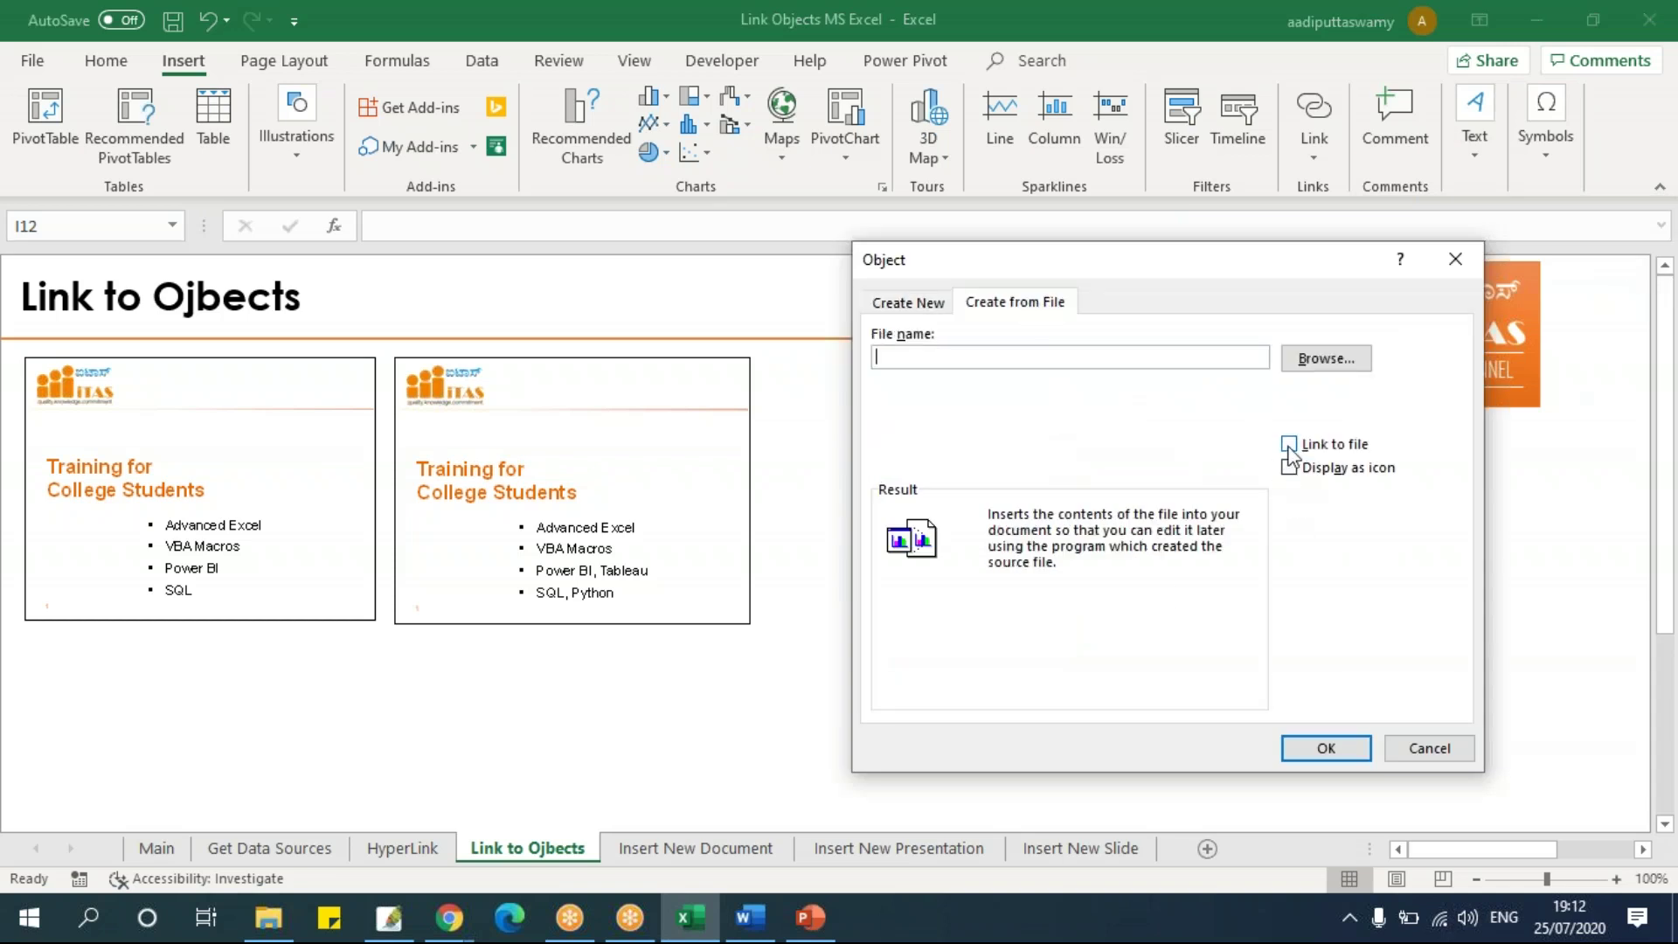
click(1290, 468)
click(1082, 357)
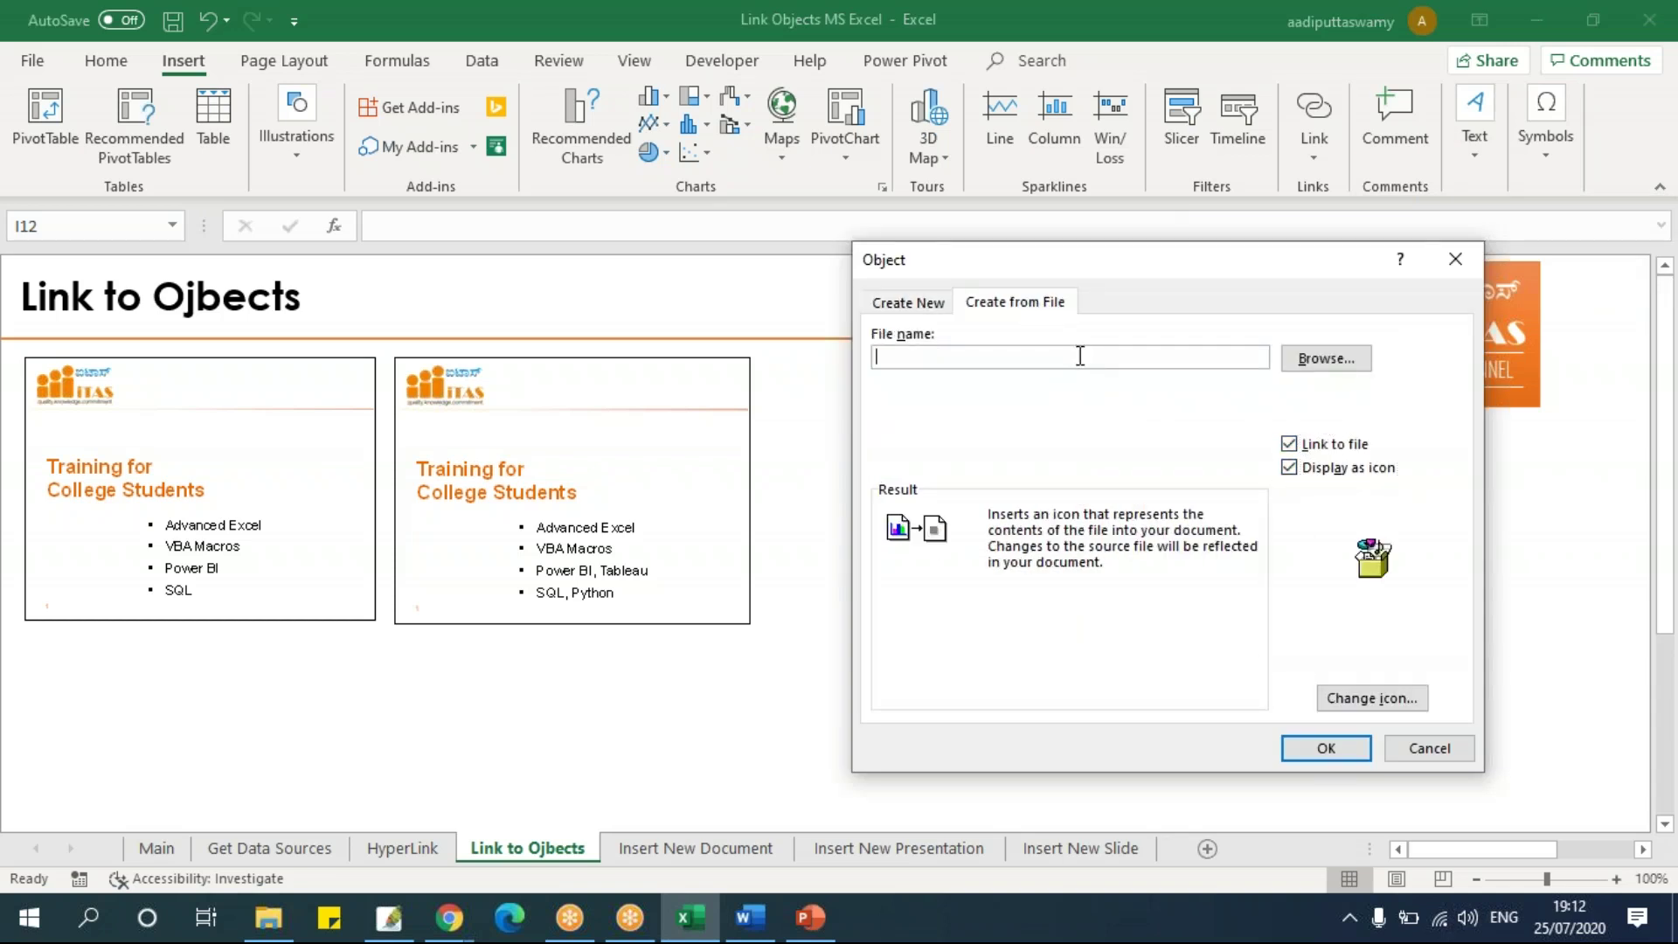
text(G:\iTAS Designs\Postings\Channel\Weekend With Experts\Week04\PowerPoint\iTAS_PPT.pptx)
drag(1293, 262, 1128, 241)
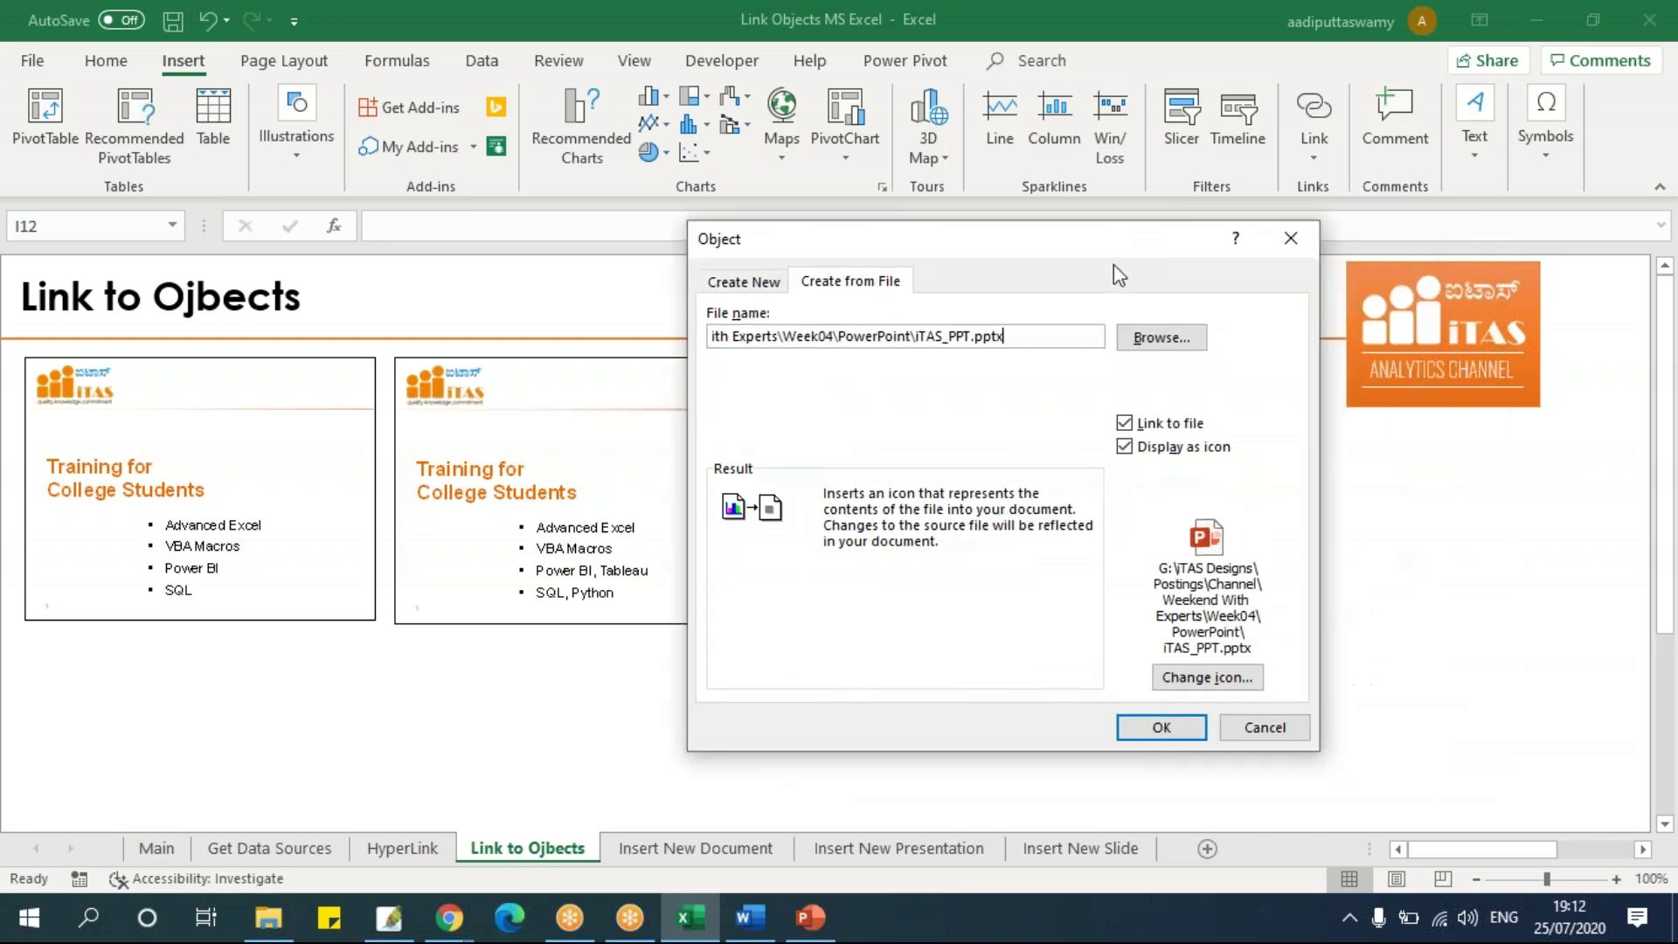
click(1125, 725)
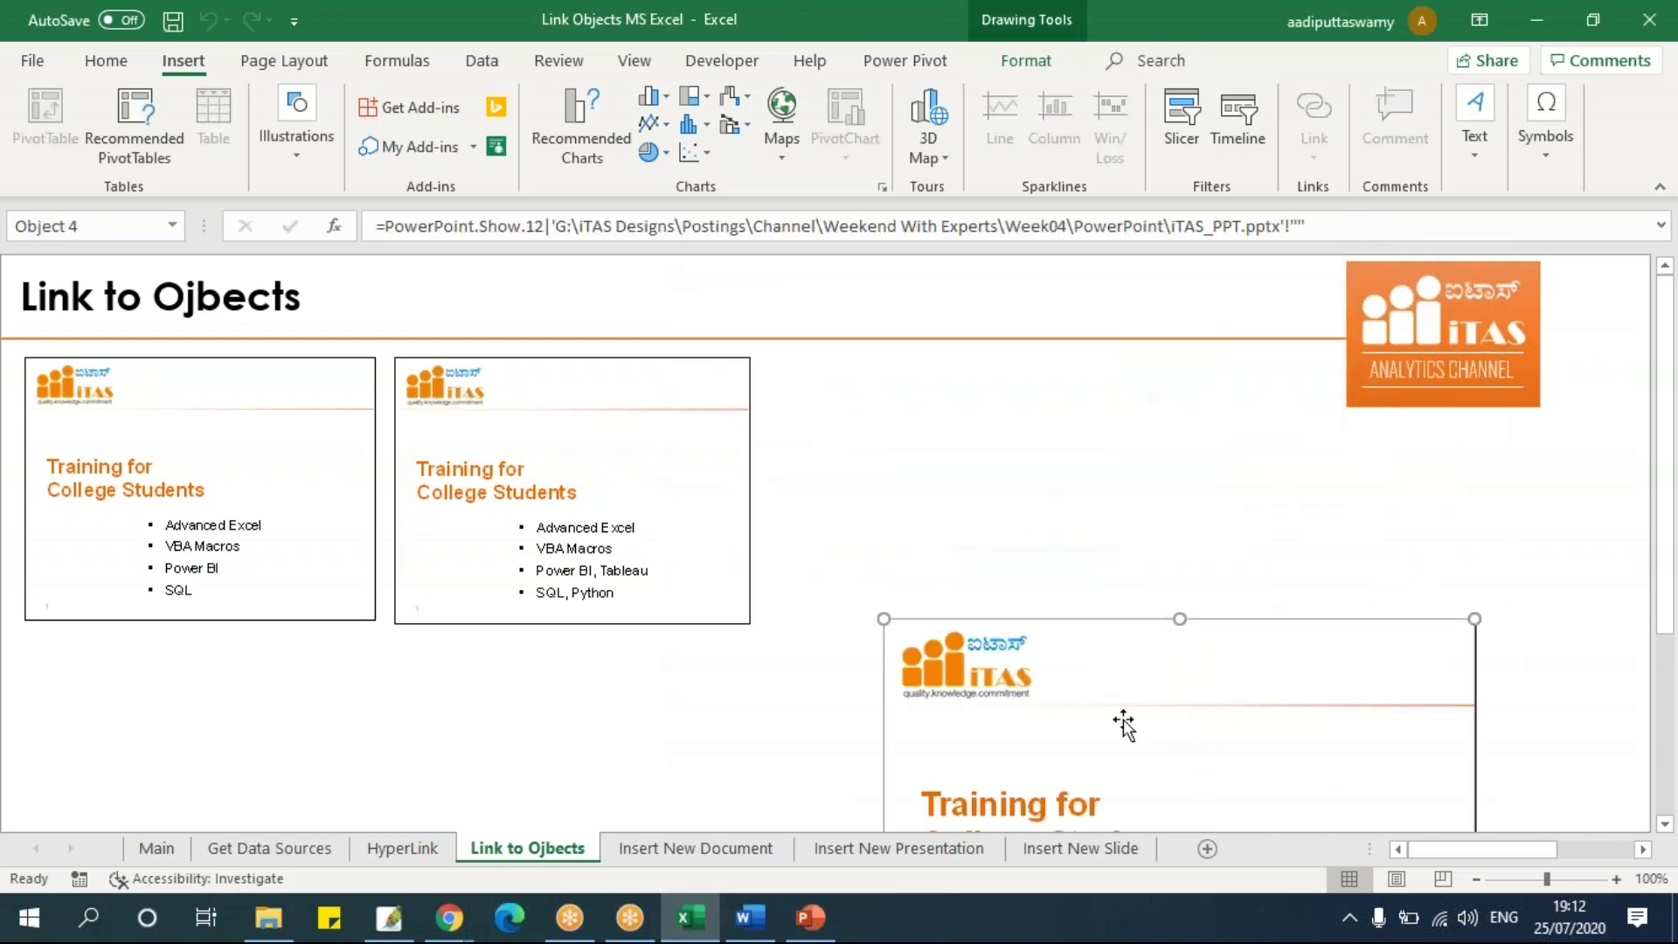
Shrink the newly inserted presentation object and place it beside the other two, leaving cell I15 selected.
drag(1388, 776, 1249, 590)
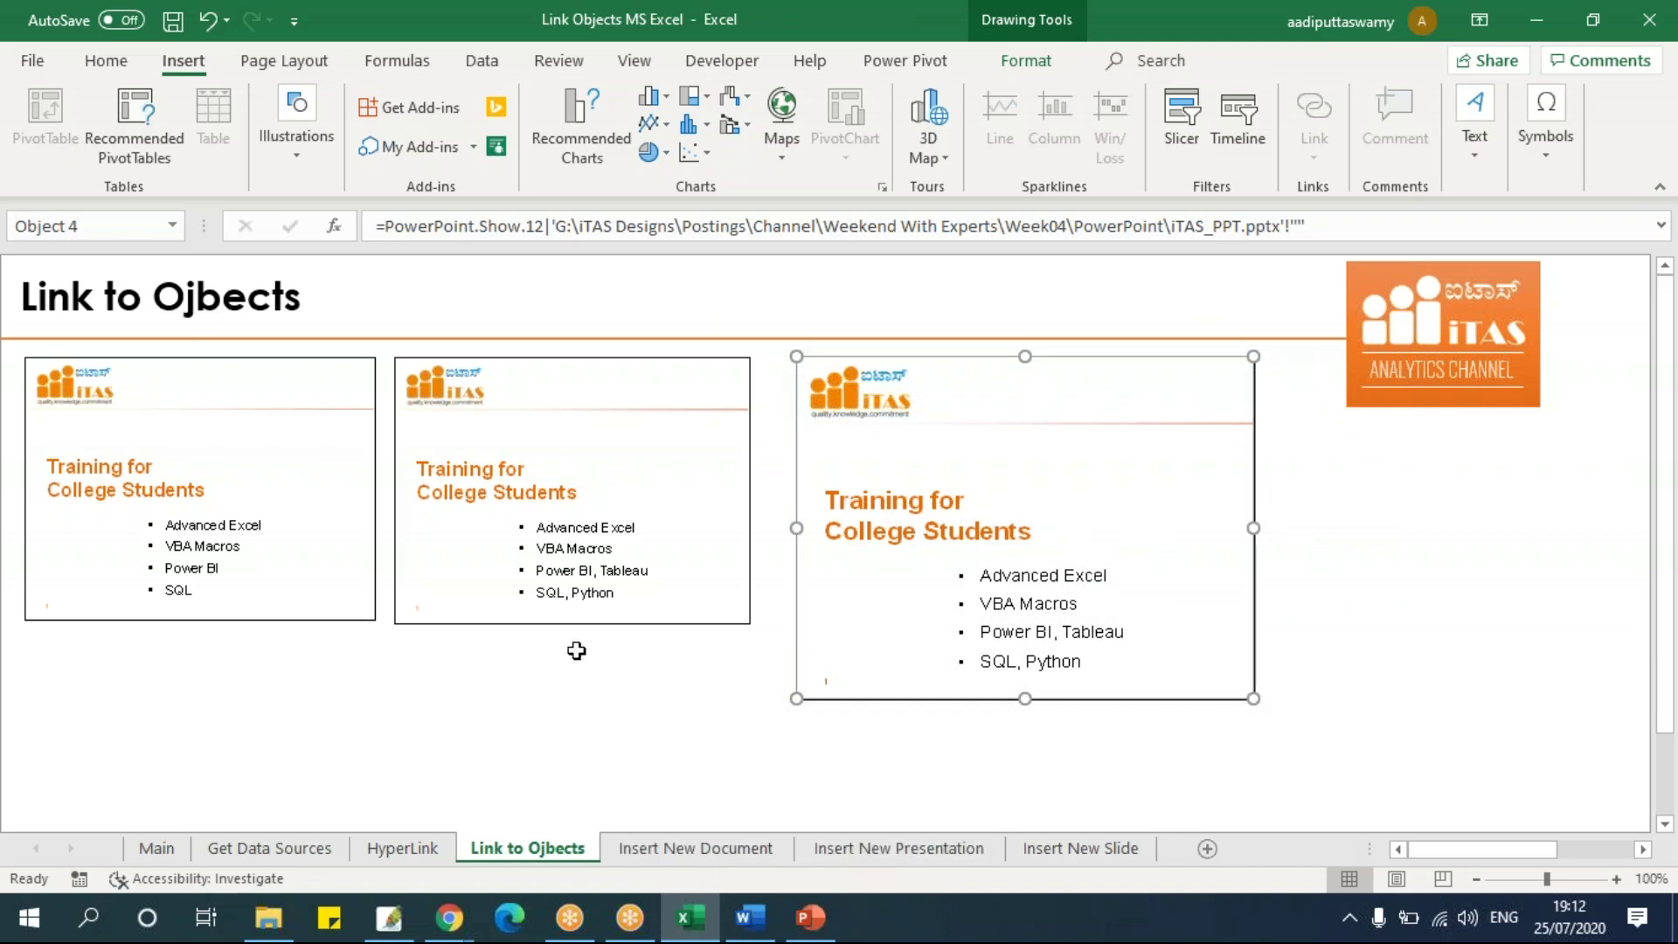
click(614, 619)
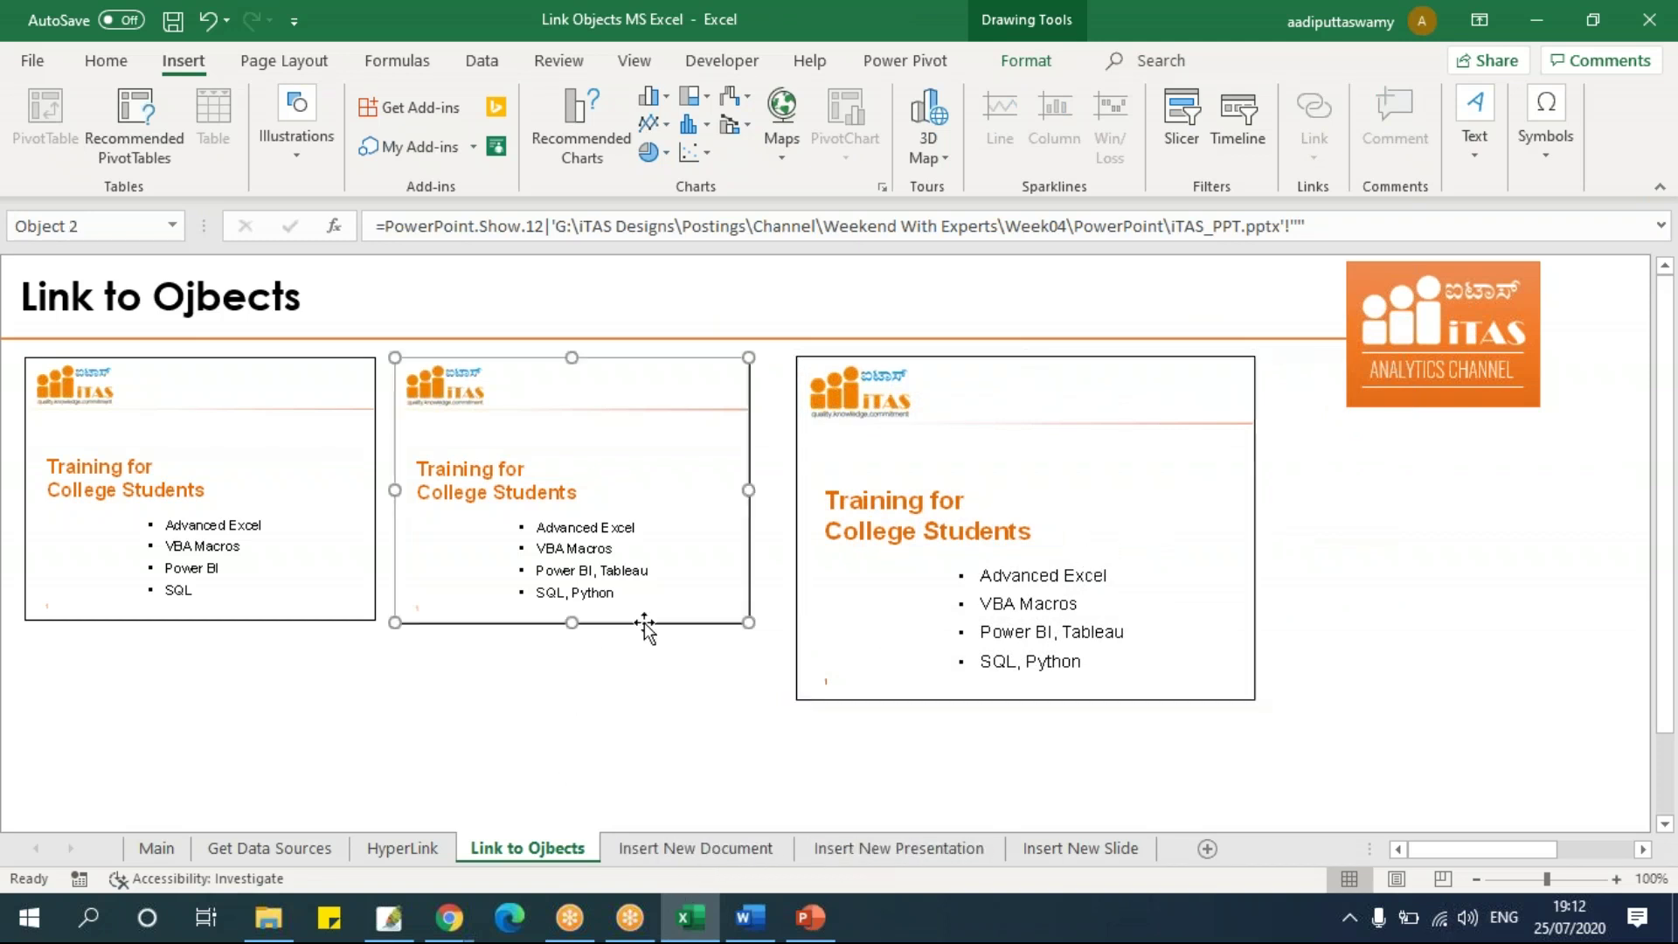
click(741, 707)
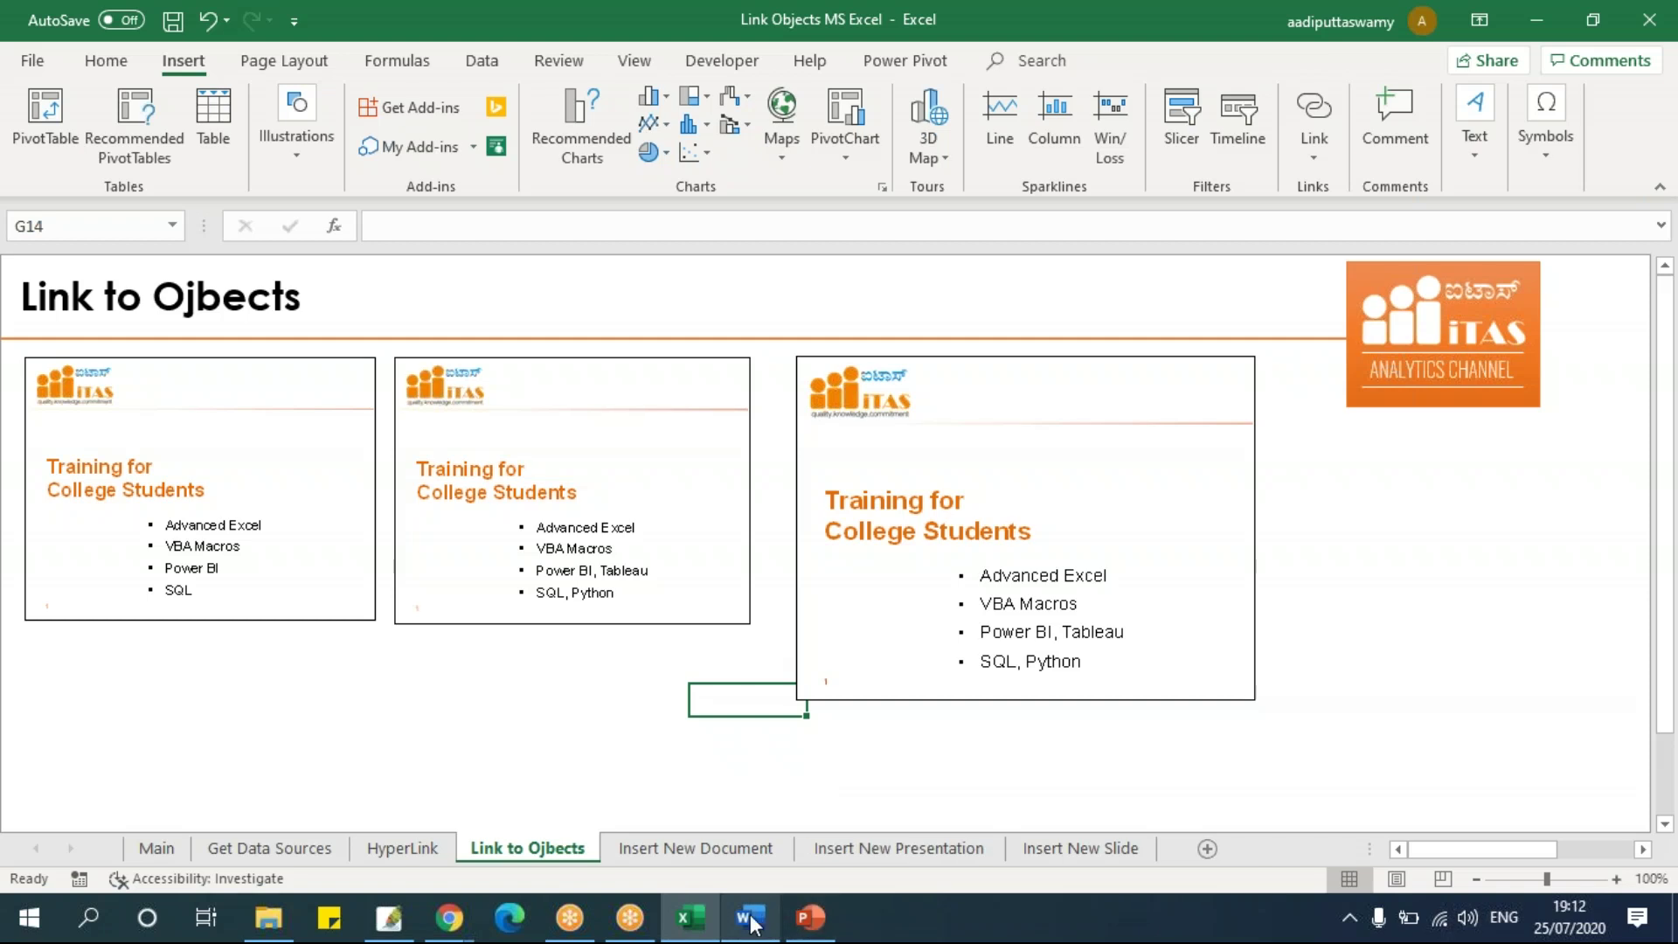
click(970, 740)
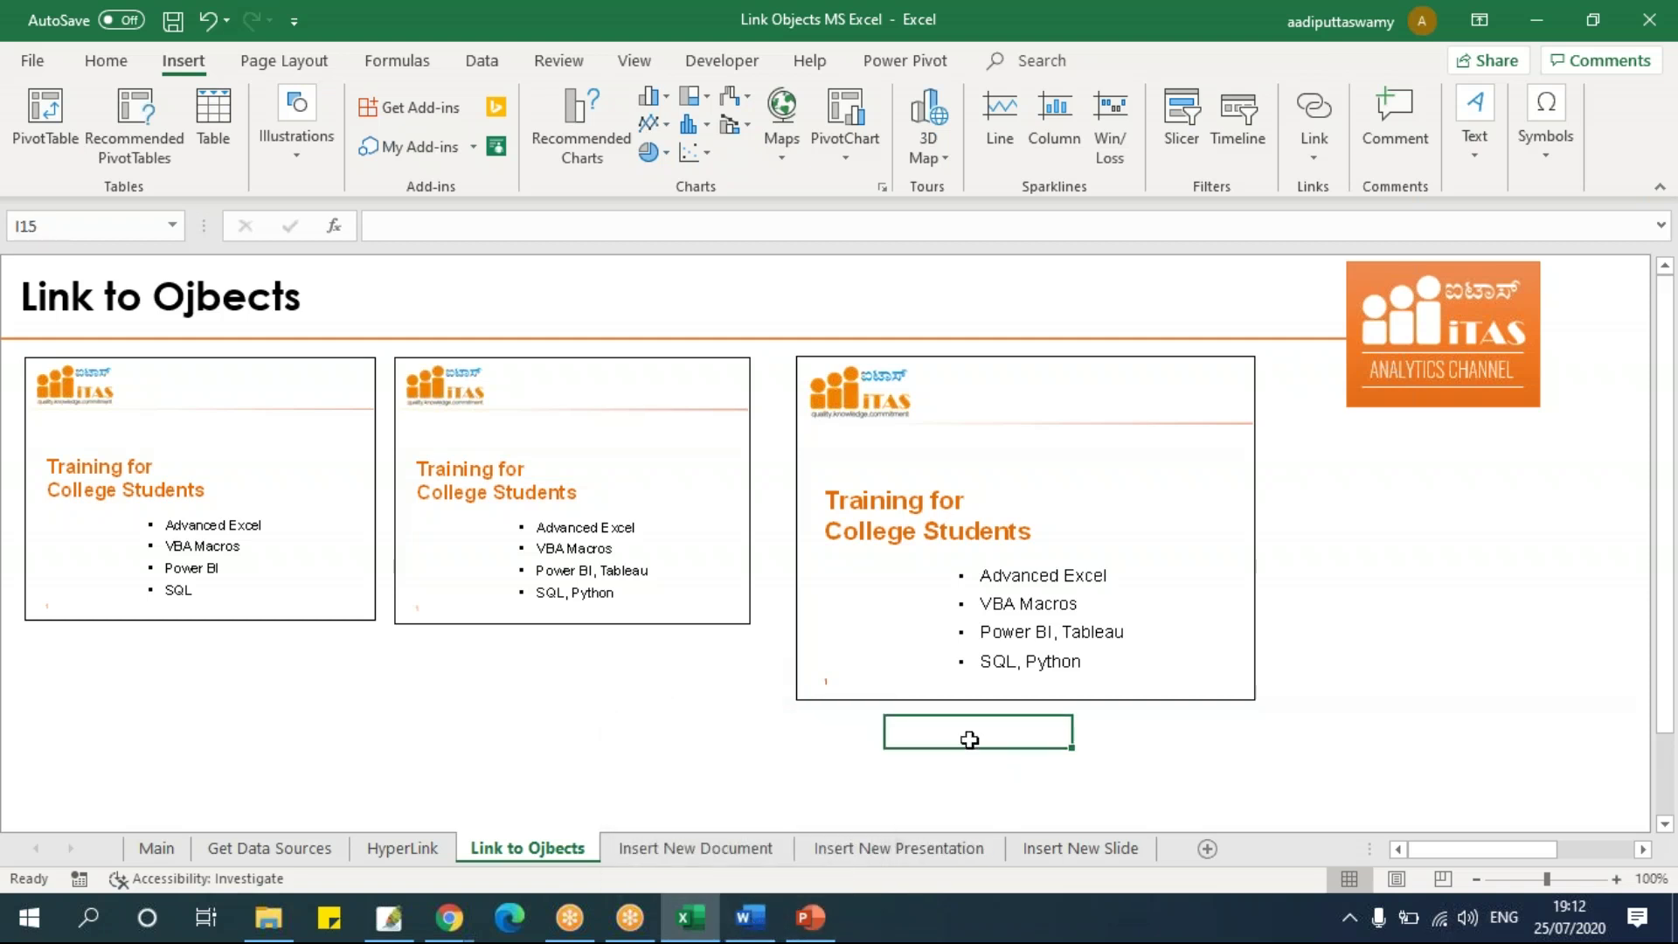
On the Insert New Document sheet, insert a new Microsoft Word Document object at cell B5.
click(710, 850)
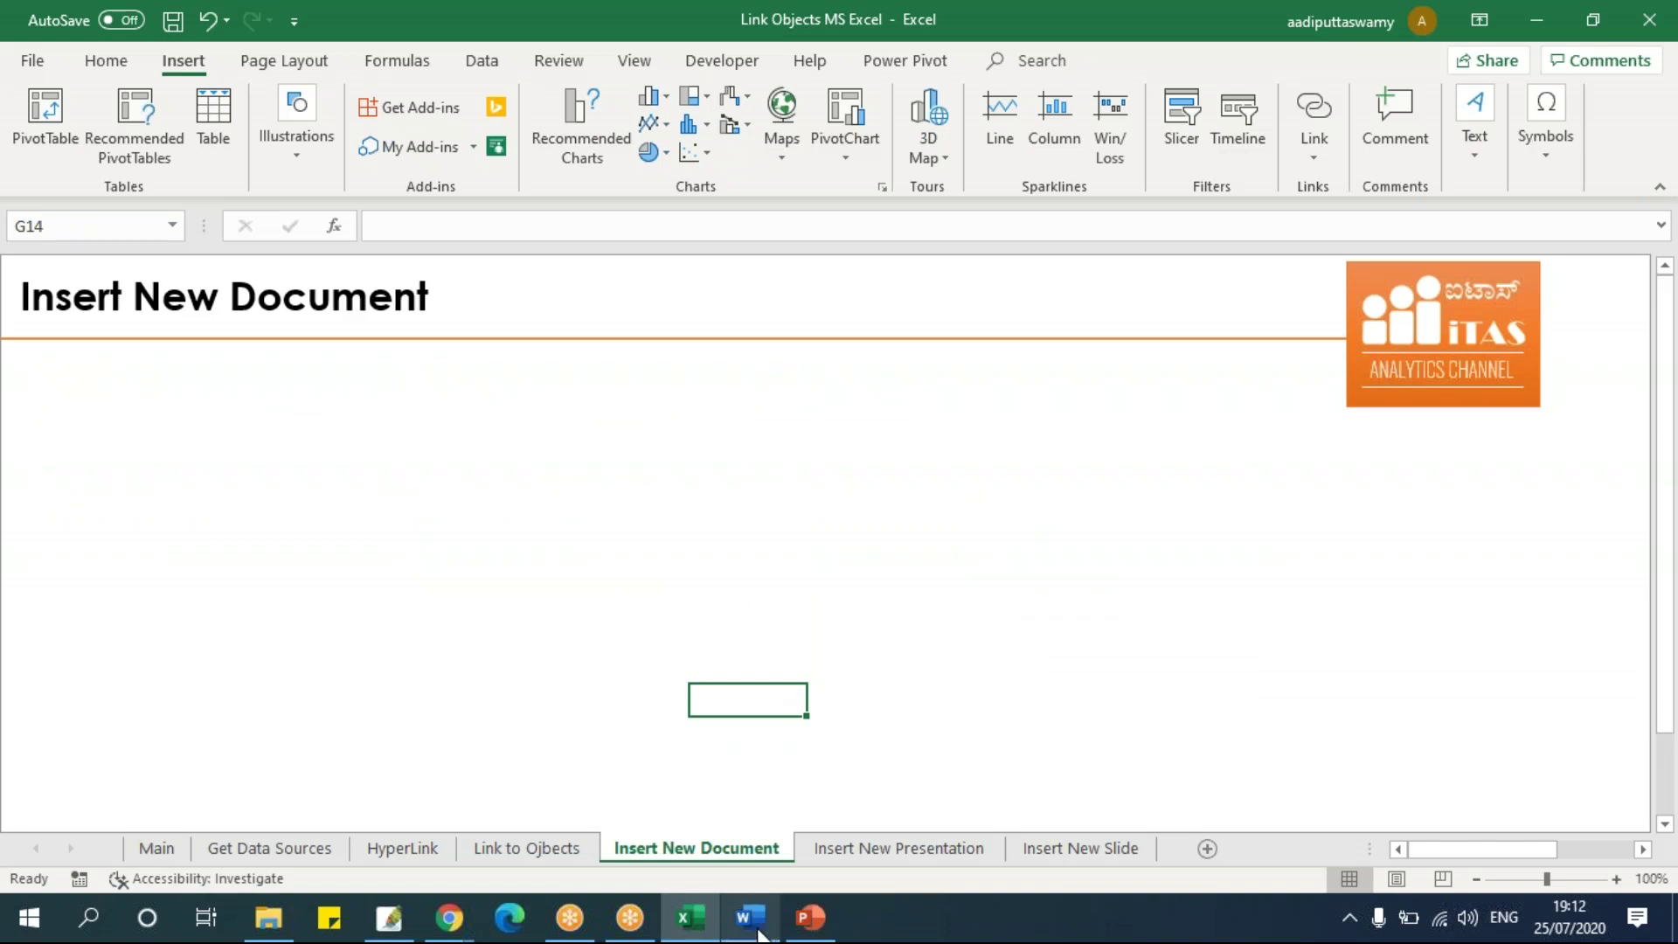
click(654, 510)
click(157, 418)
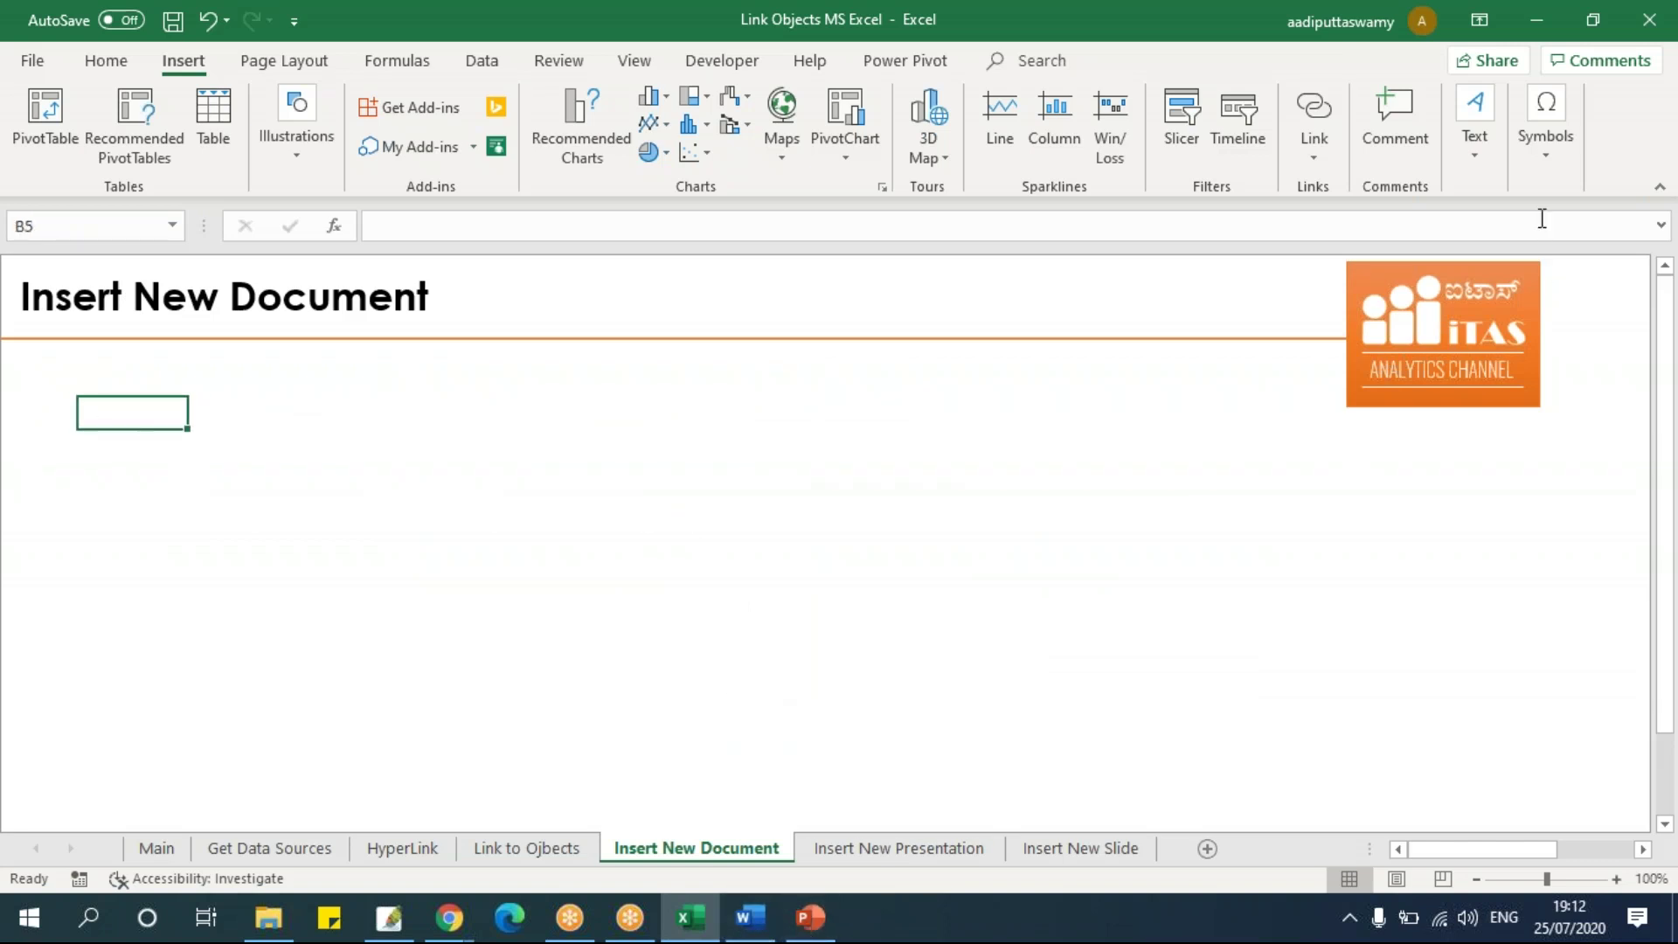
click(1475, 156)
click(1638, 263)
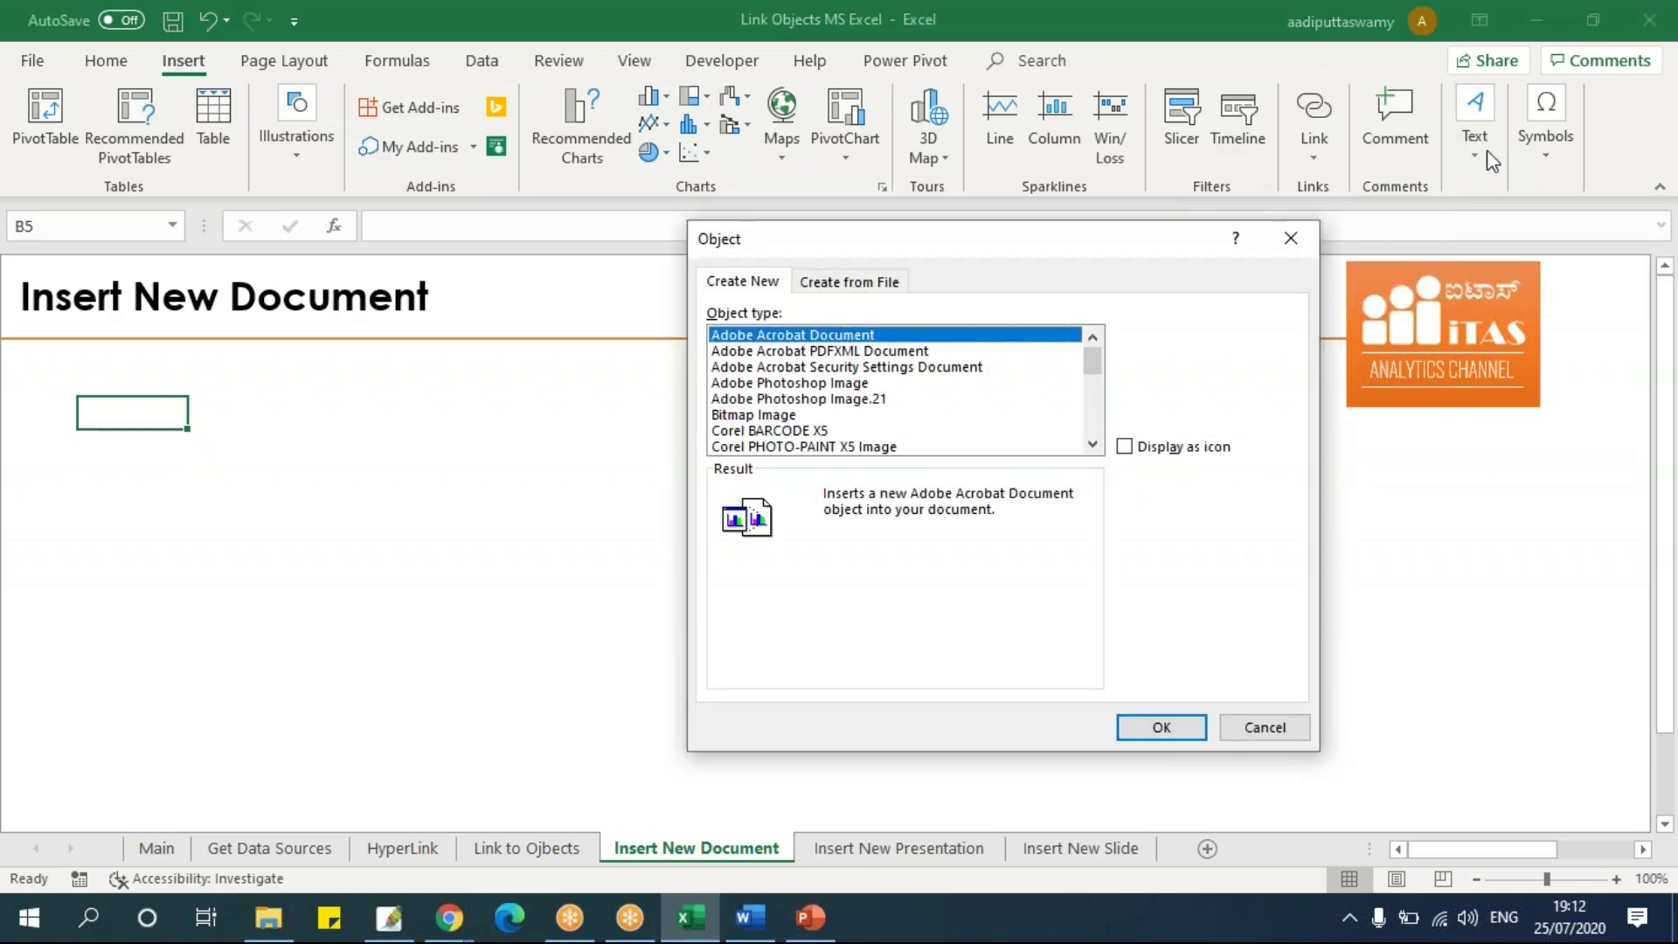
drag(1027, 257, 893, 274)
drag(962, 387, 962, 426)
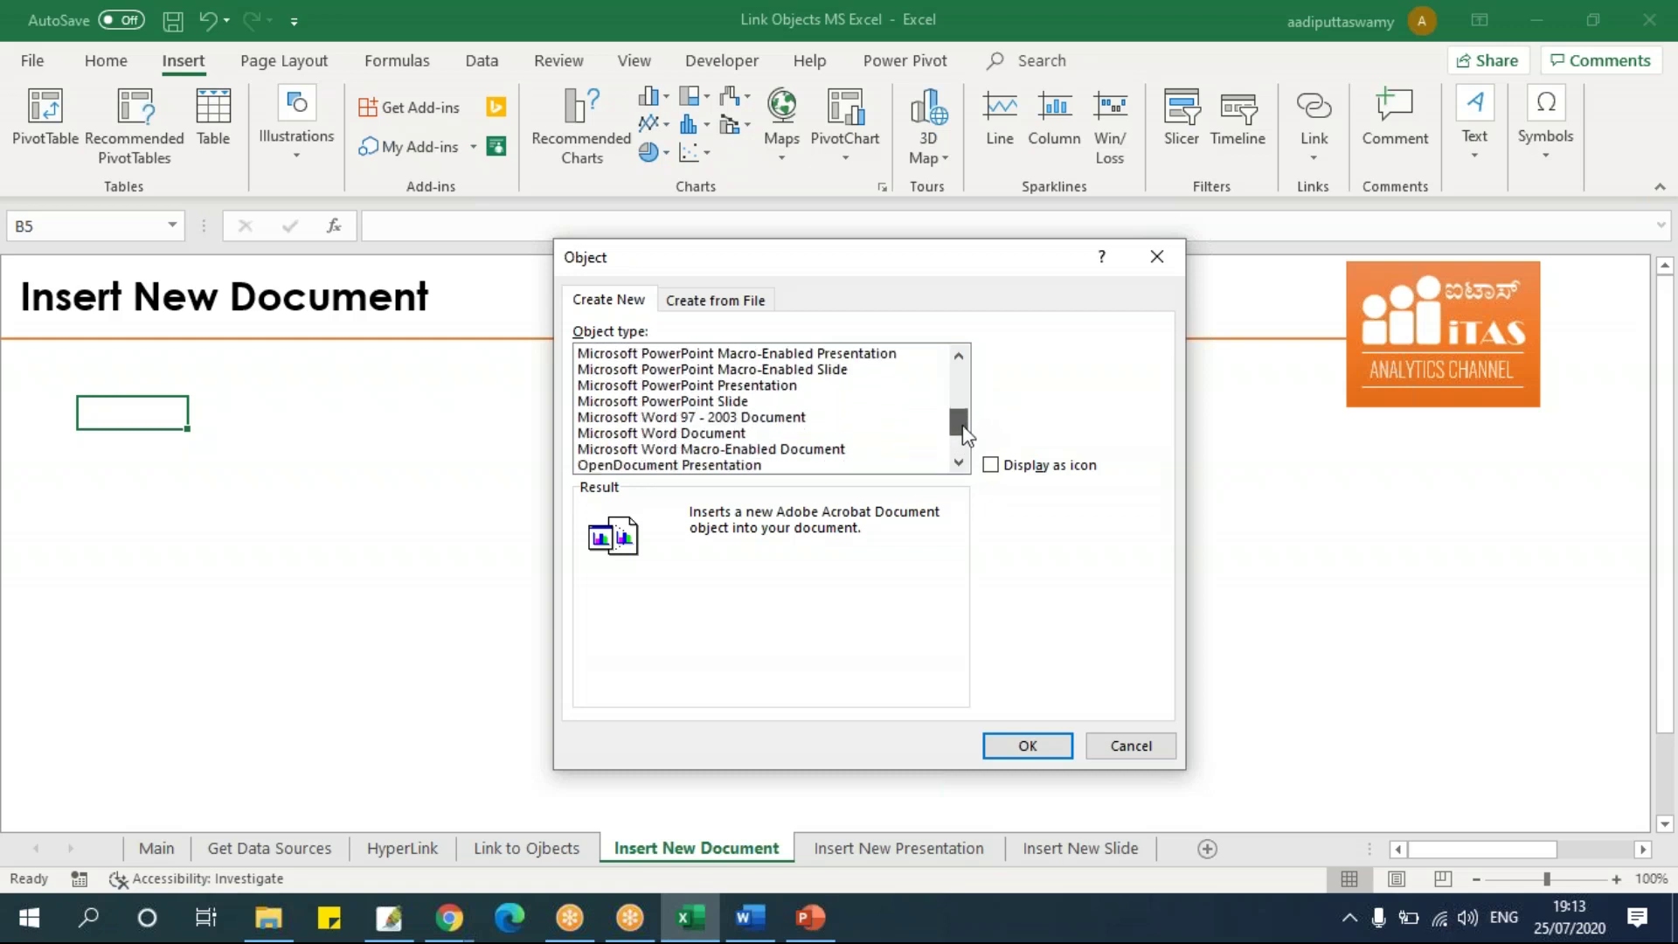
click(736, 434)
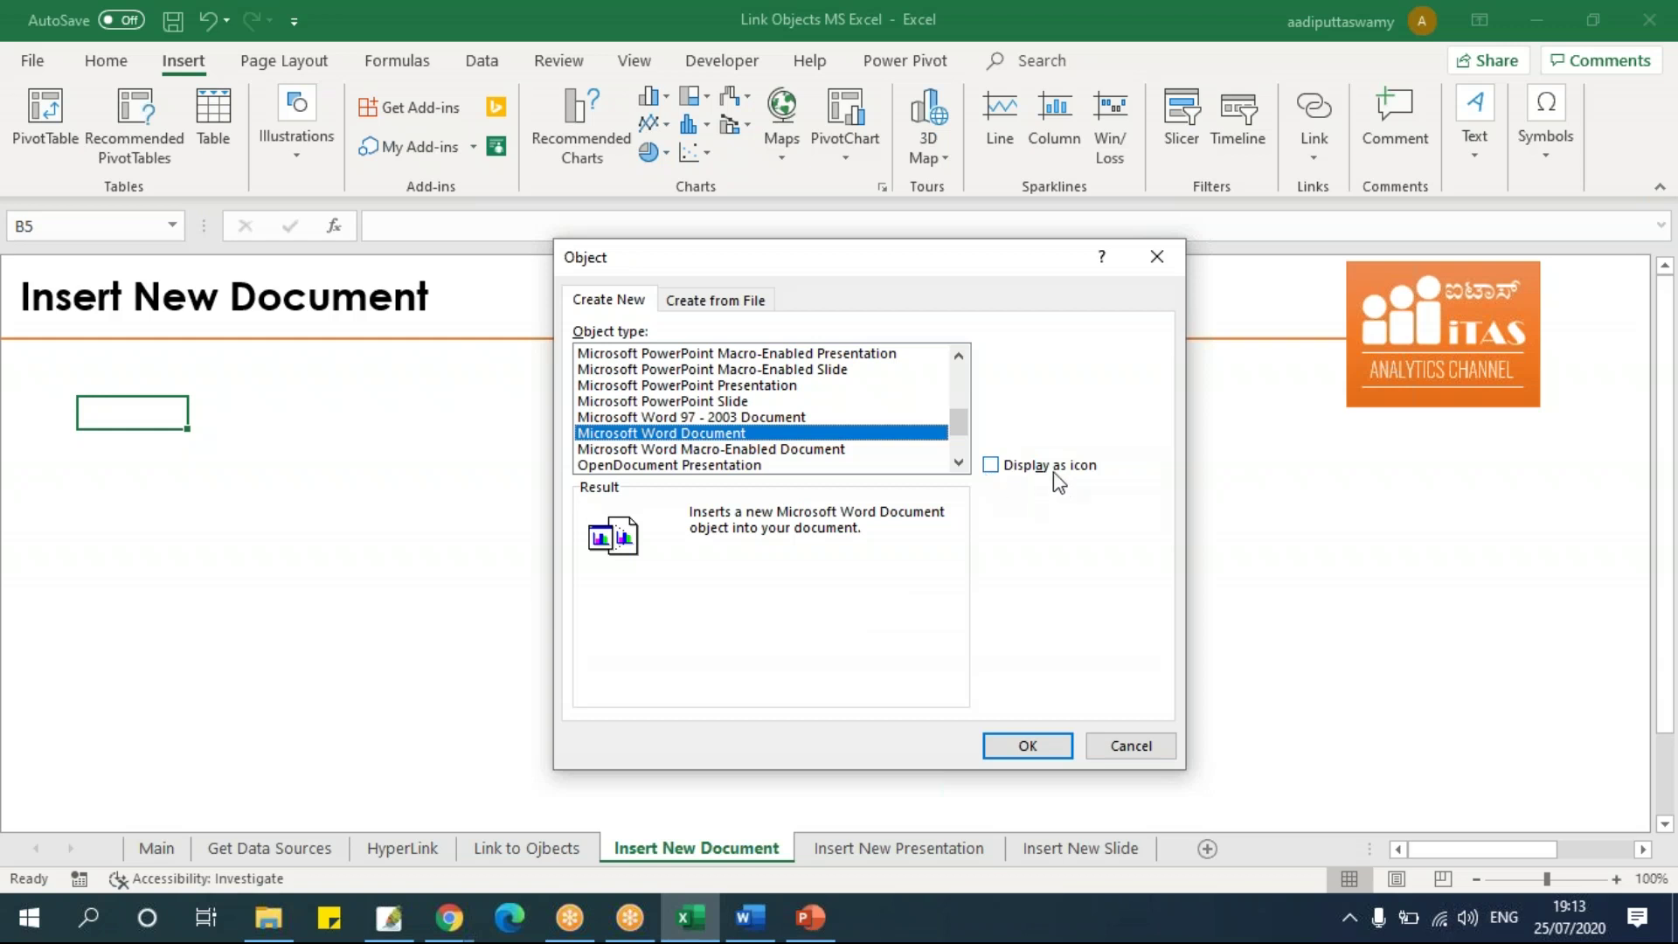
click(1044, 746)
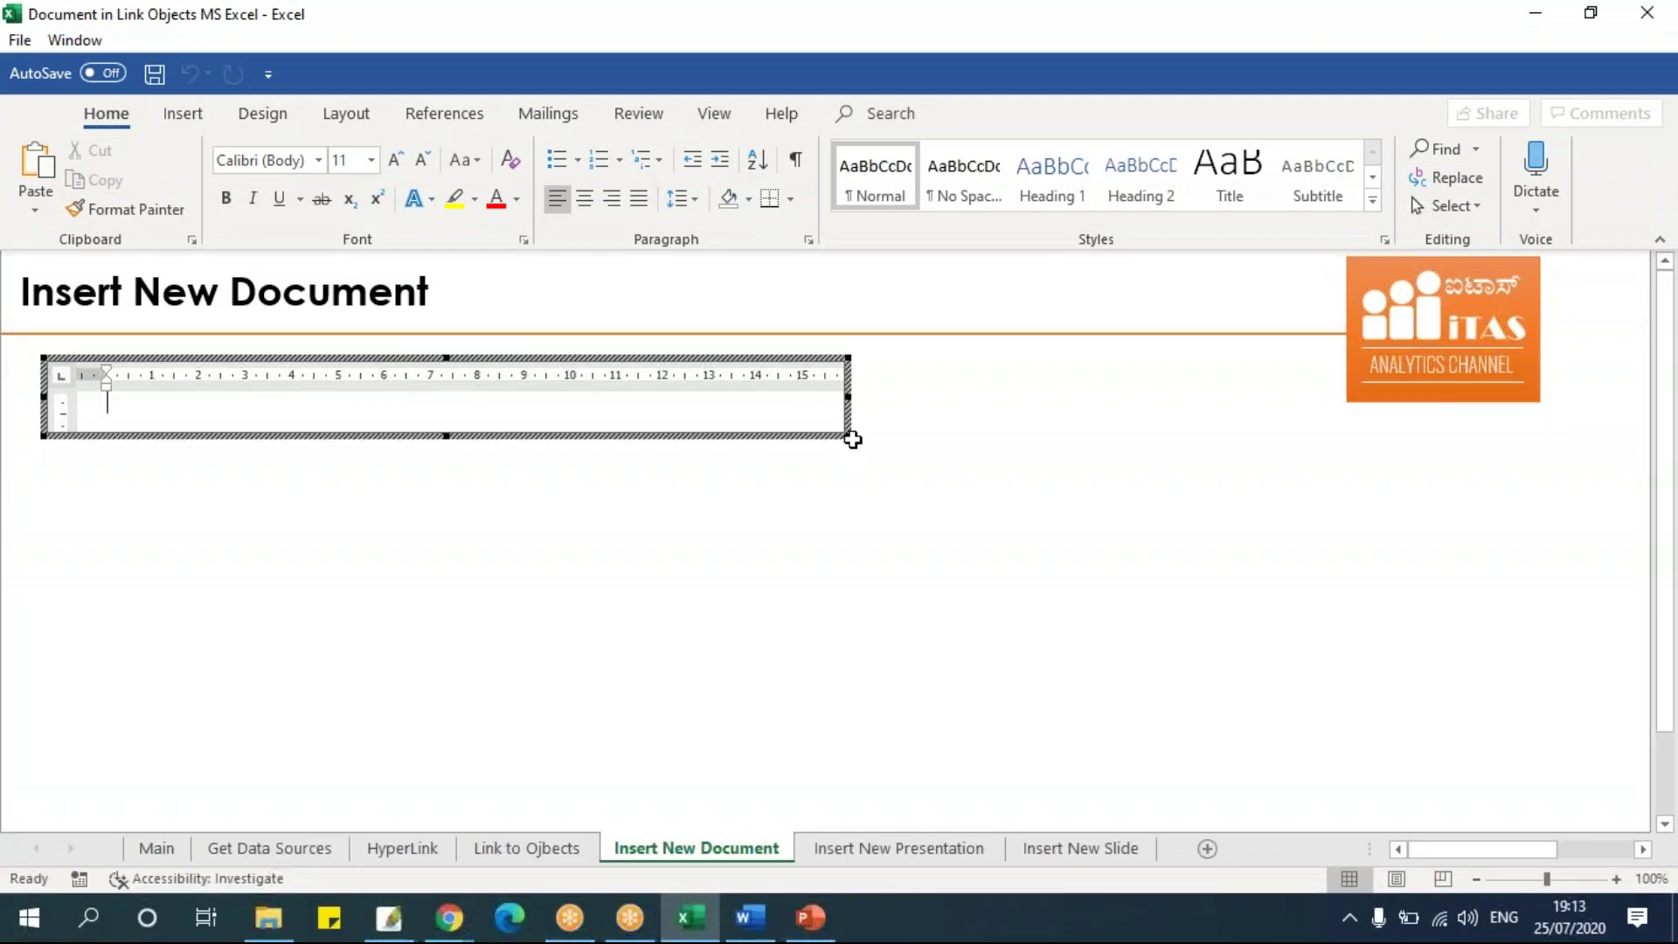
Enlarge the embedded document's frame, fill it with sample paragraphs using =rand(), and leave its editing mode.
drag(851, 435, 769, 768)
text(=rand())
key(Return)
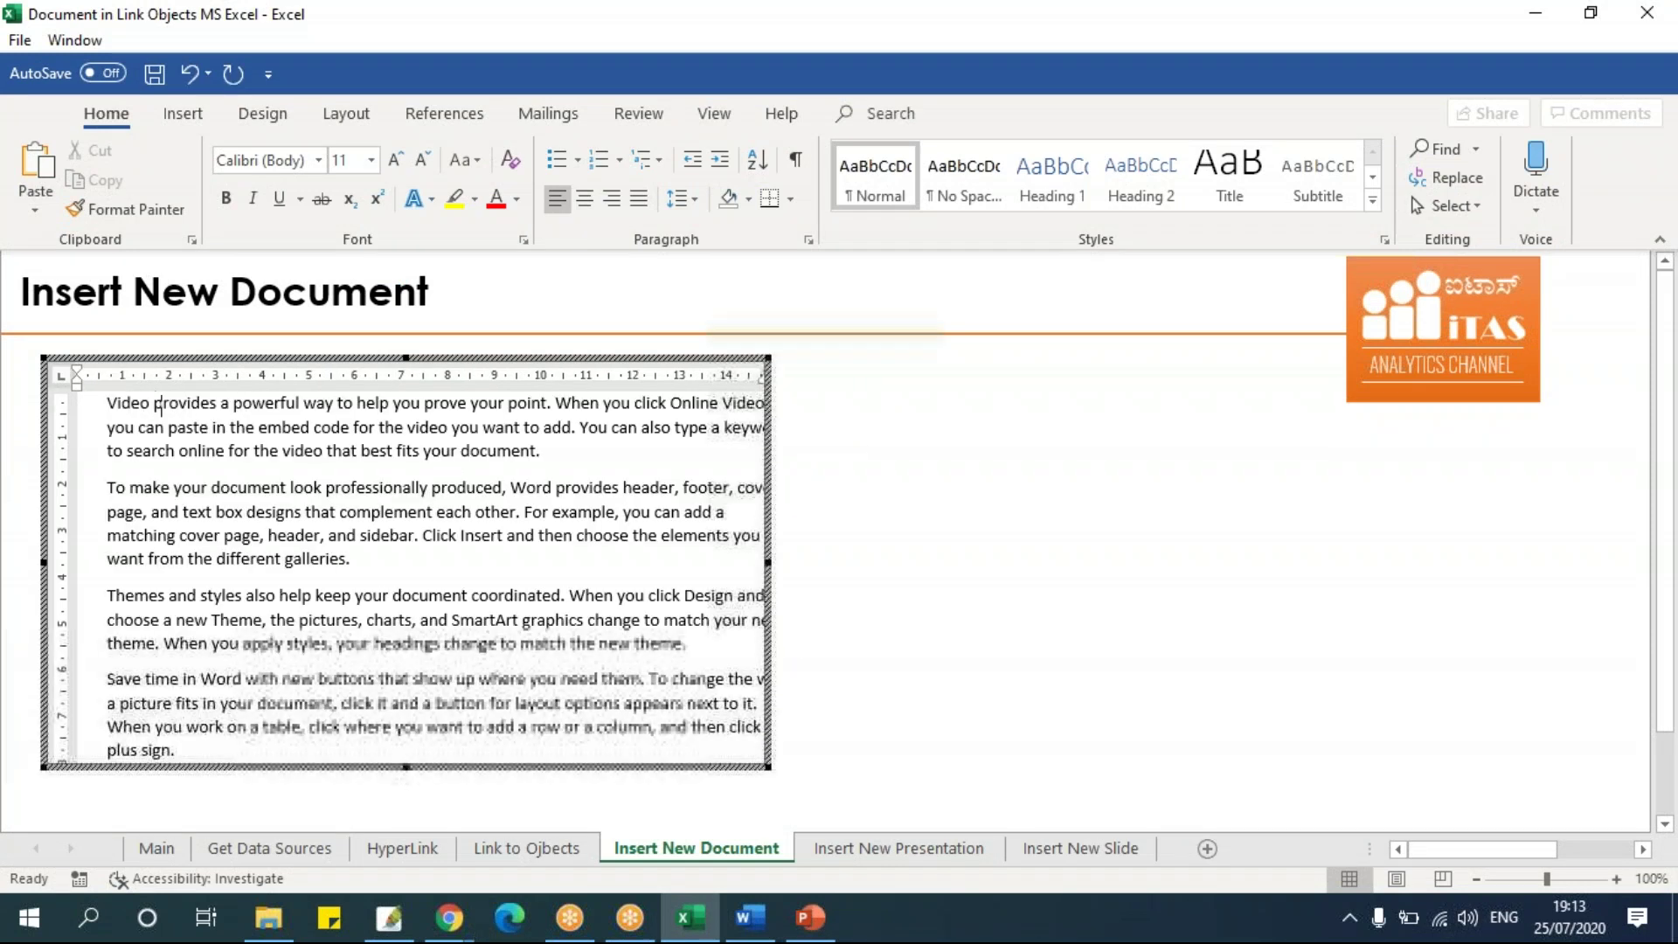
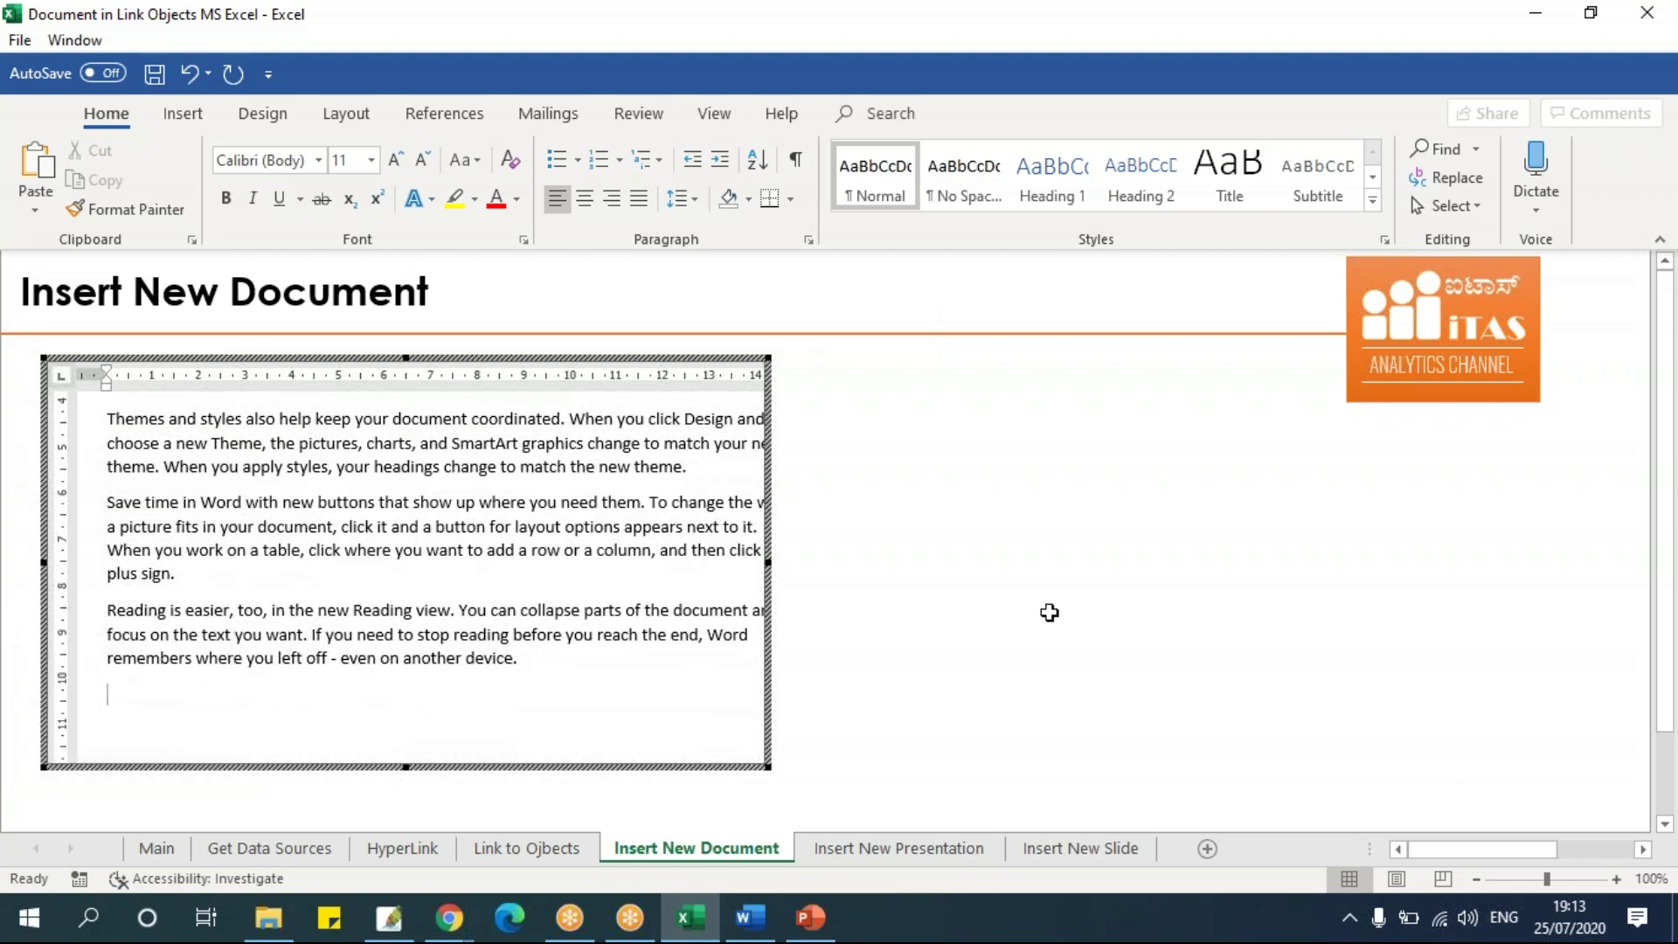
click(1048, 603)
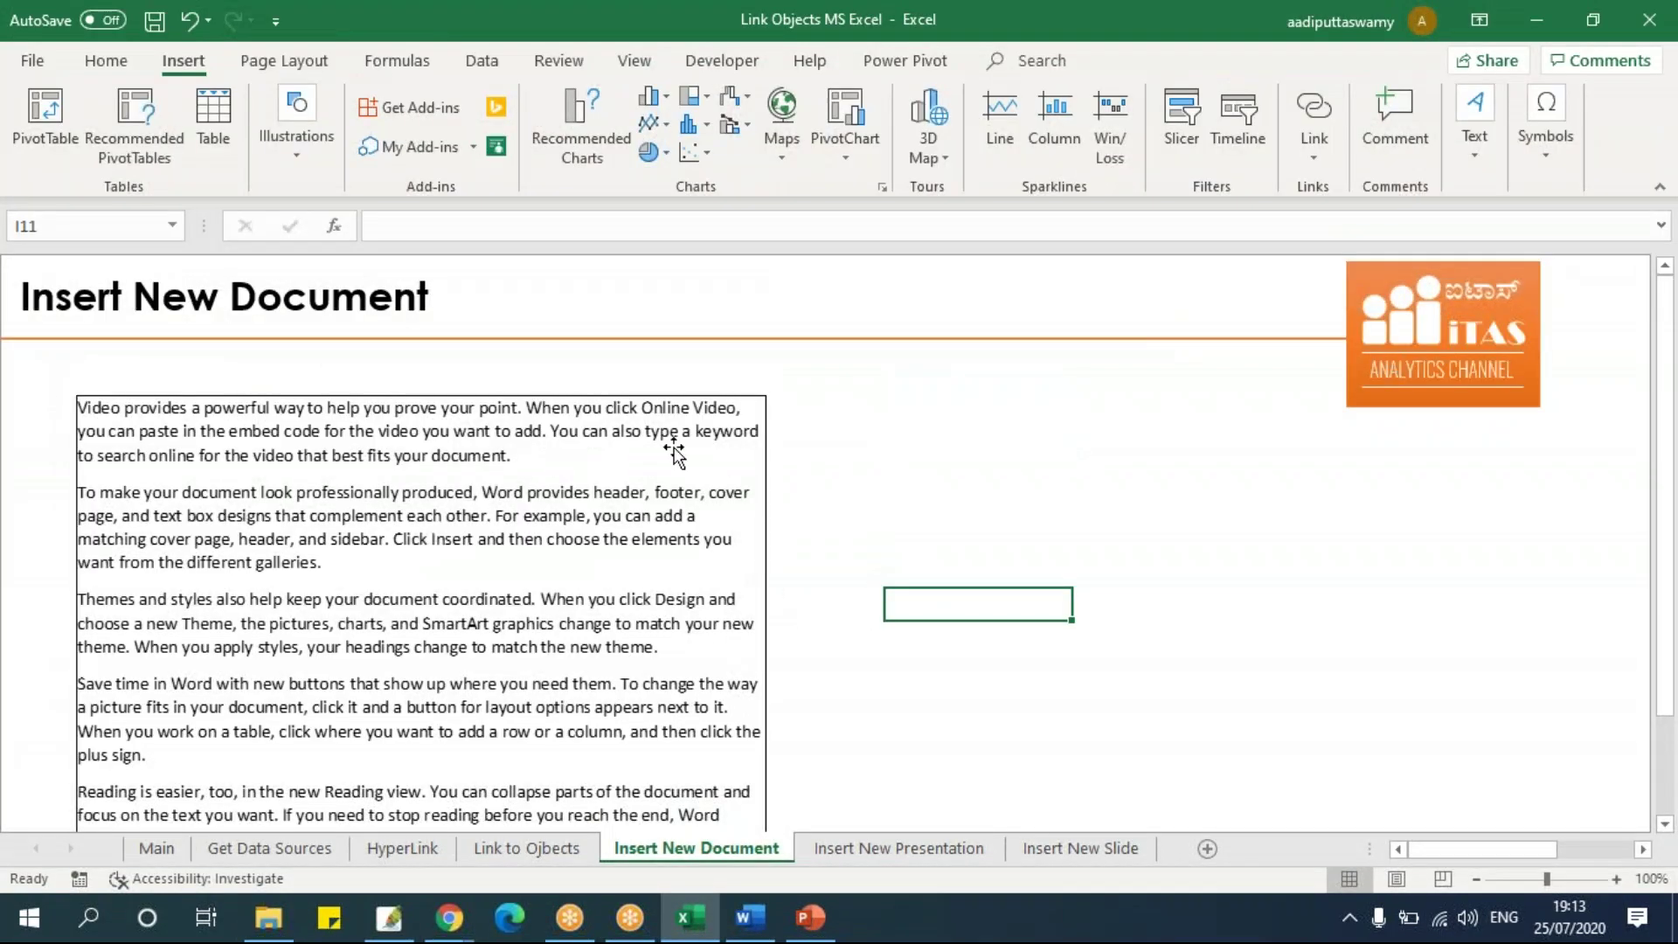
Move the embedded document up under the sheet title, and open it in place briefly to check its editing view.
click(1019, 495)
click(536, 455)
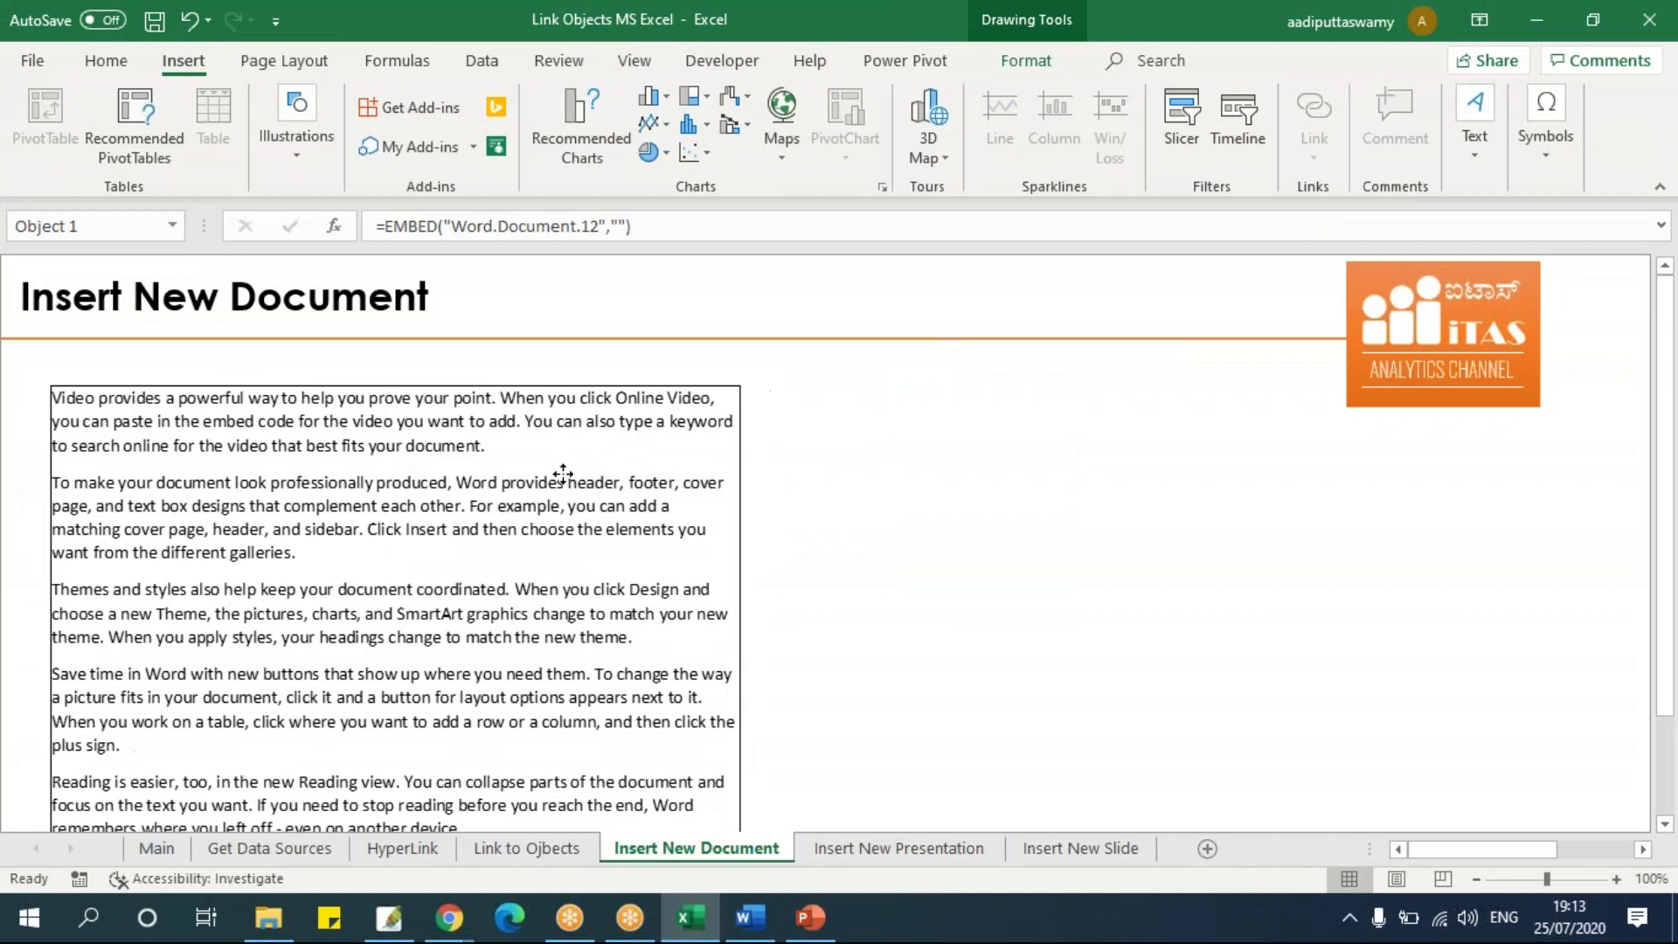
click(923, 537)
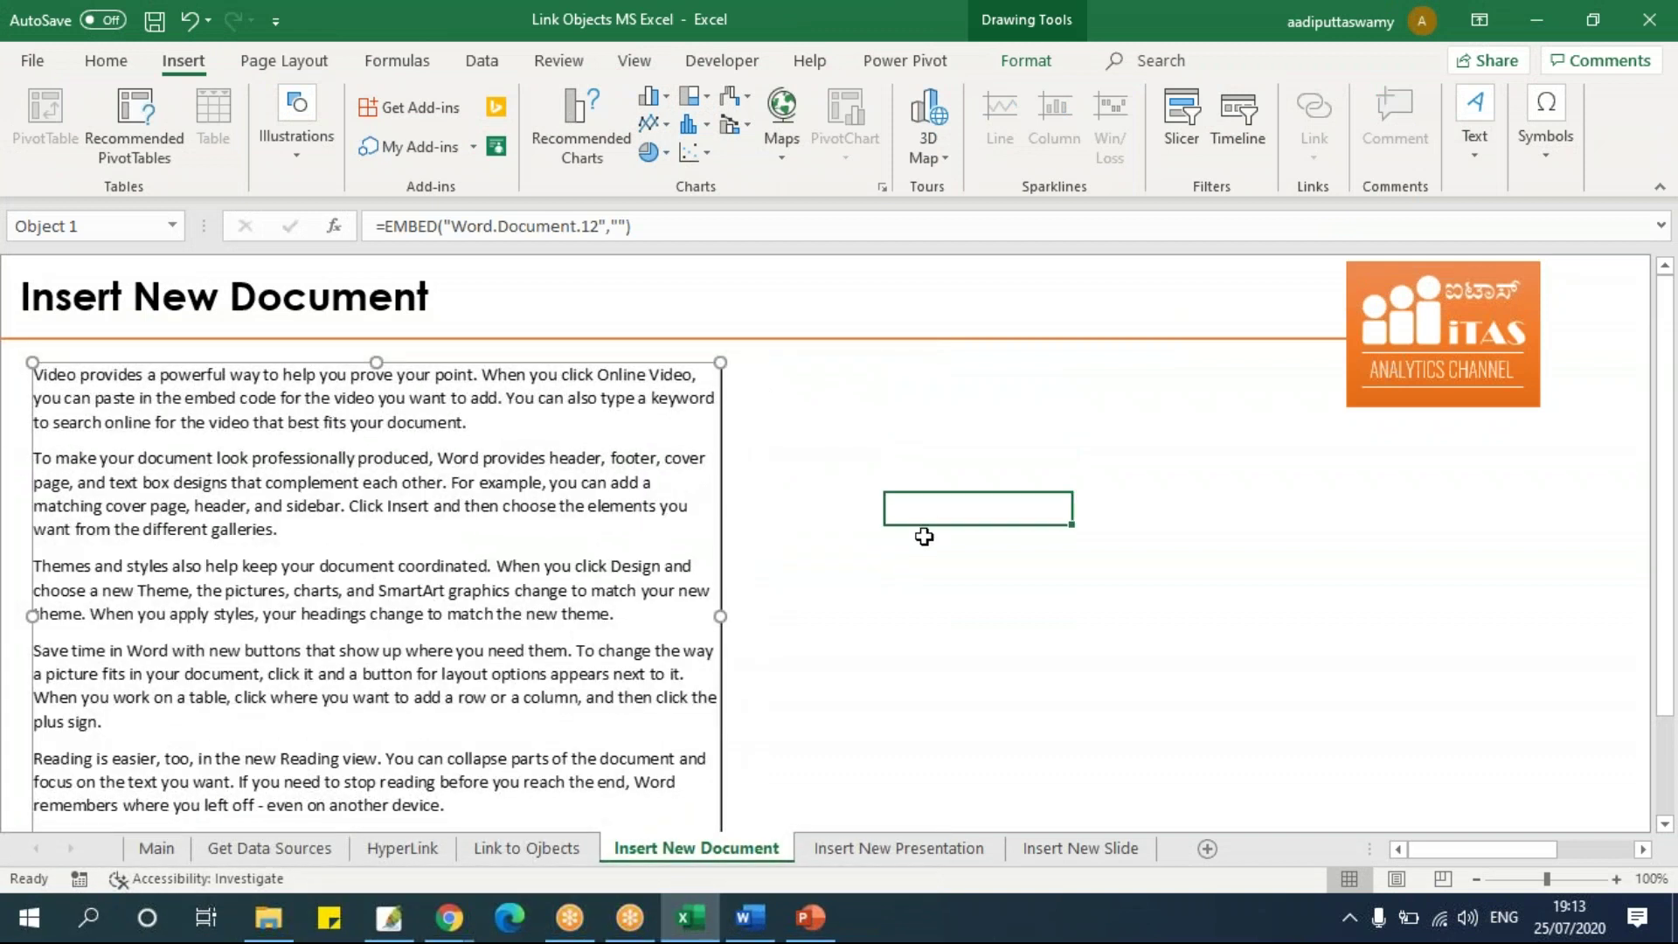
double_click(442, 560)
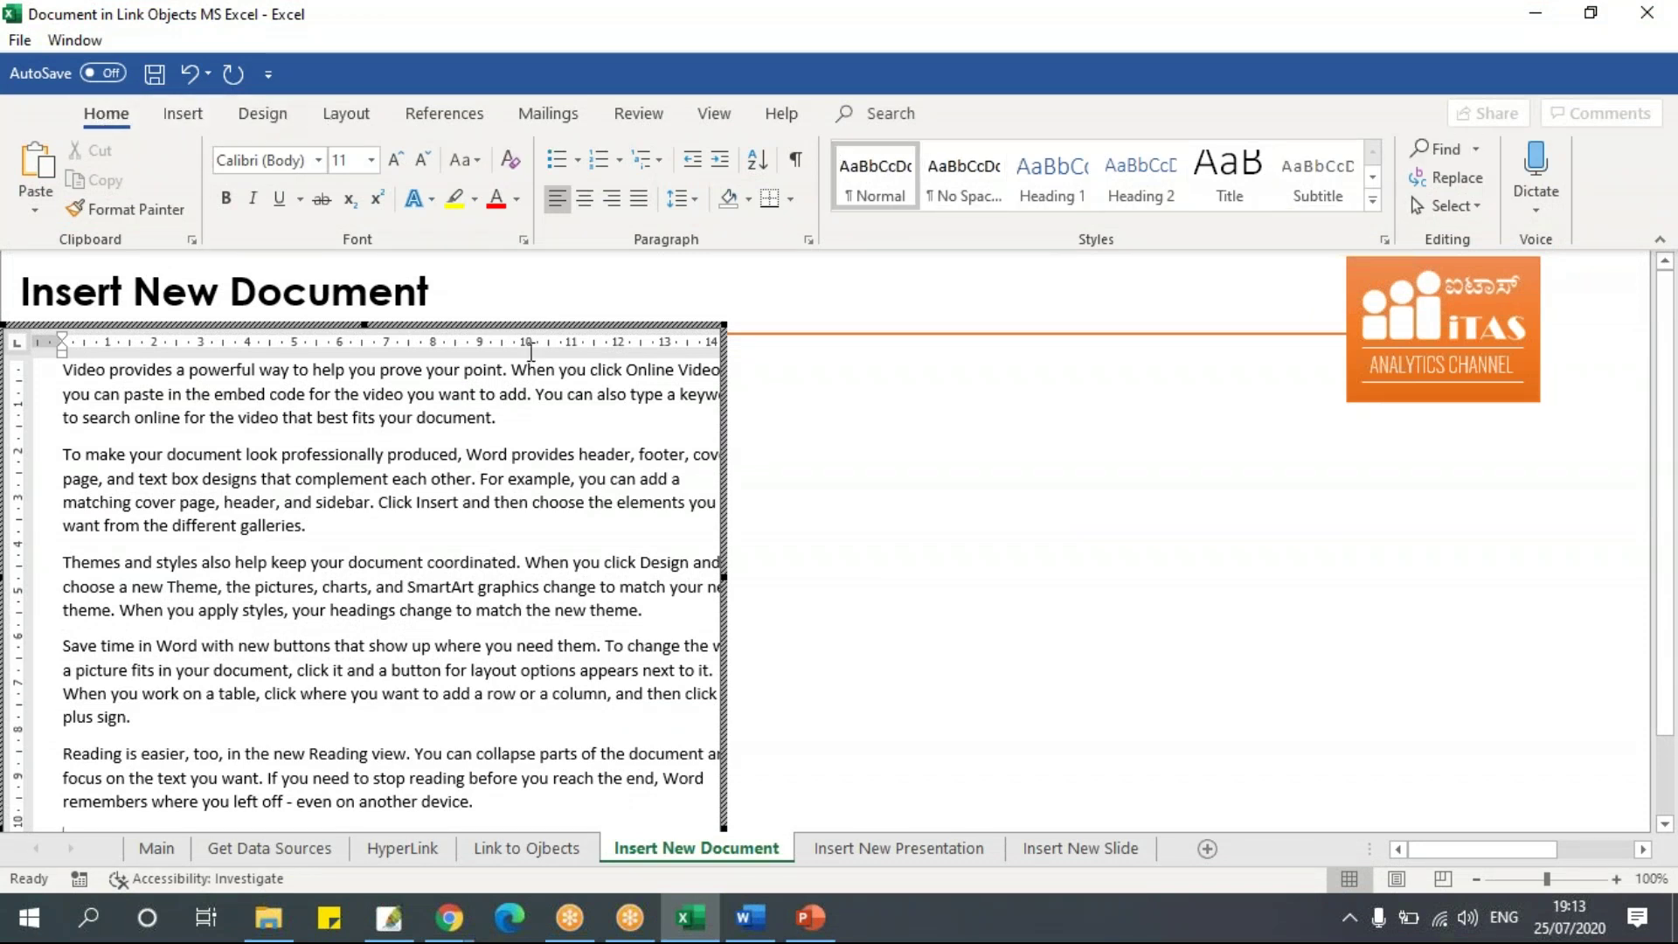
click(911, 556)
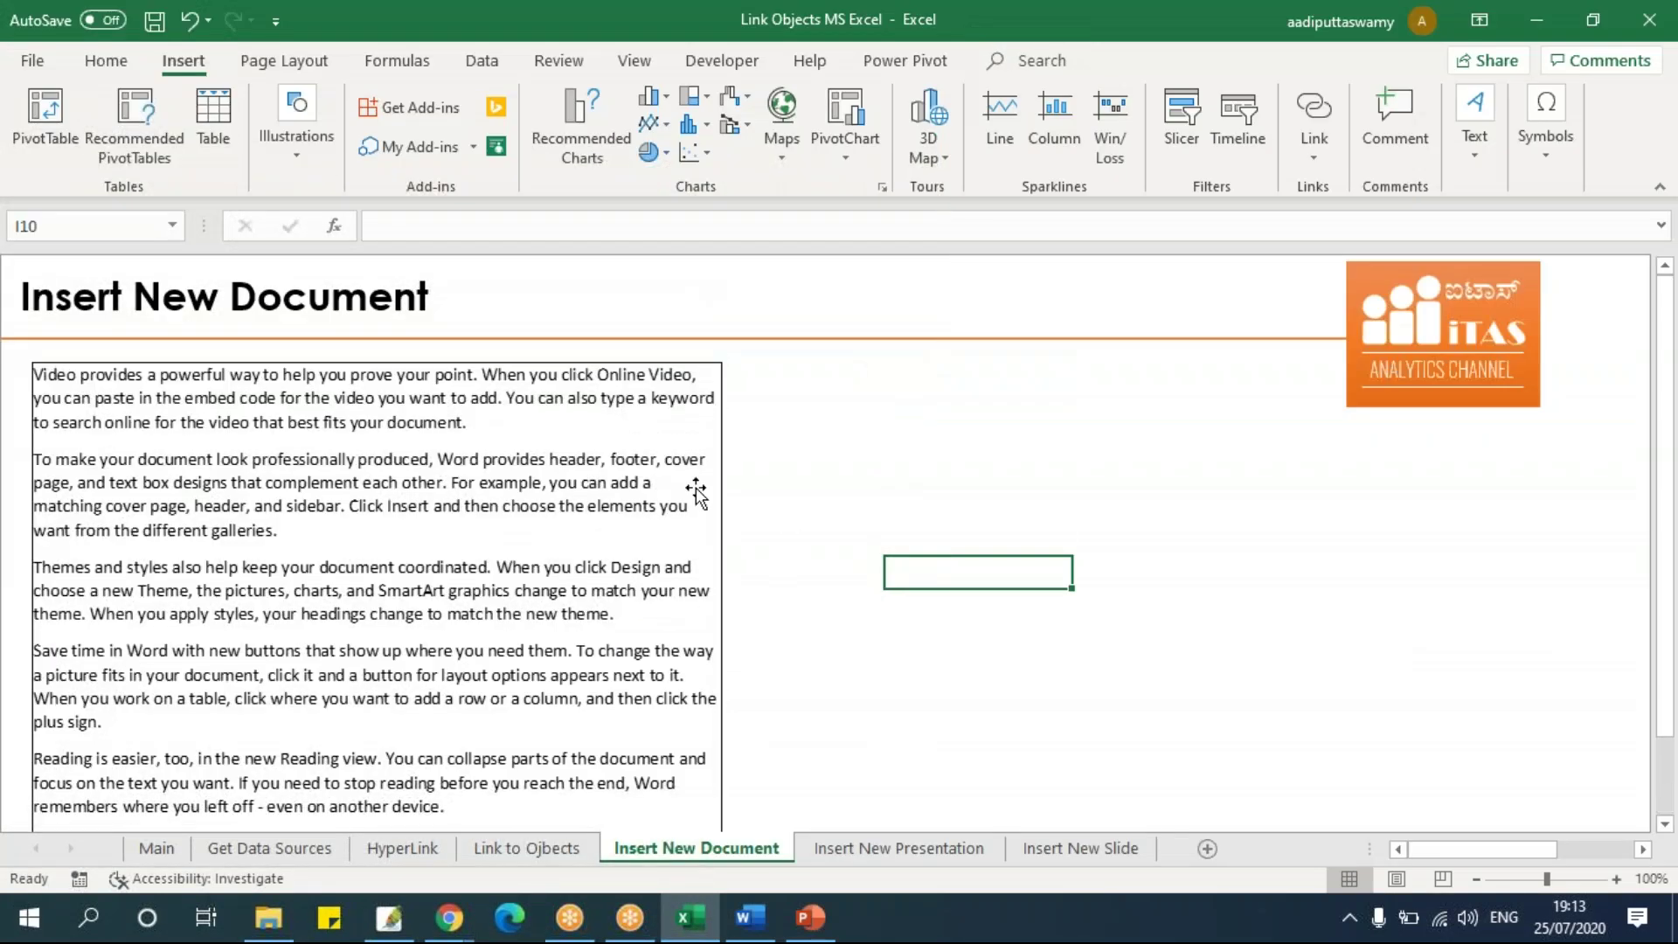
click(704, 520)
Insert another new Microsoft Word Document object at cell I8, with Display as icon enabled.
click(901, 514)
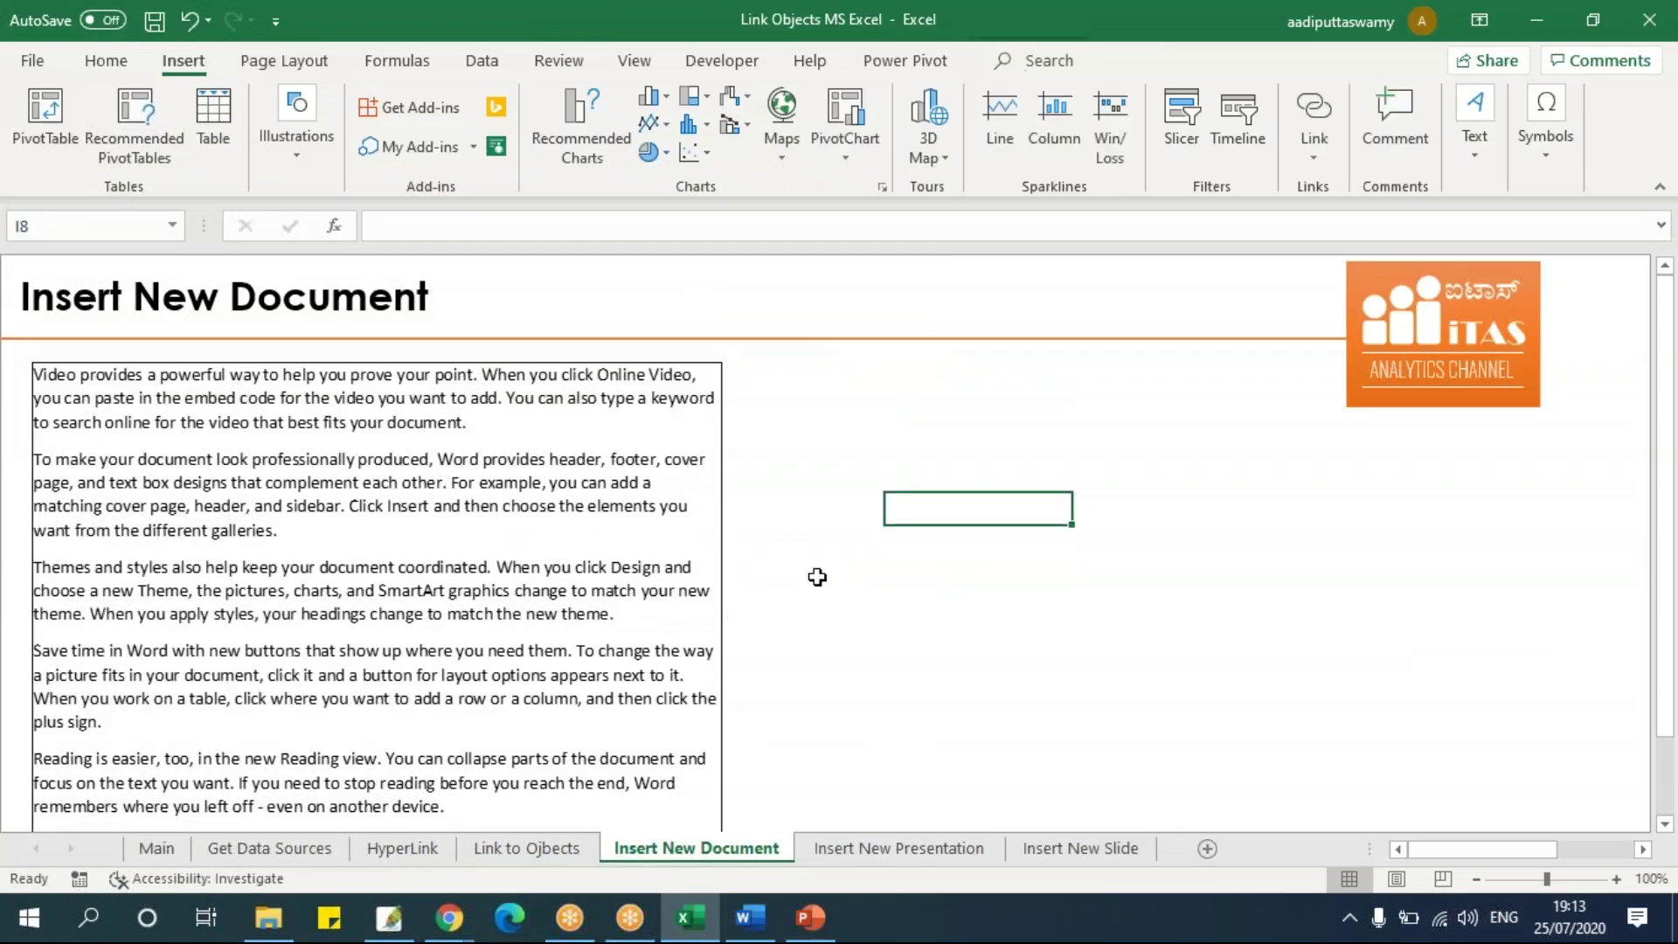
click(1483, 154)
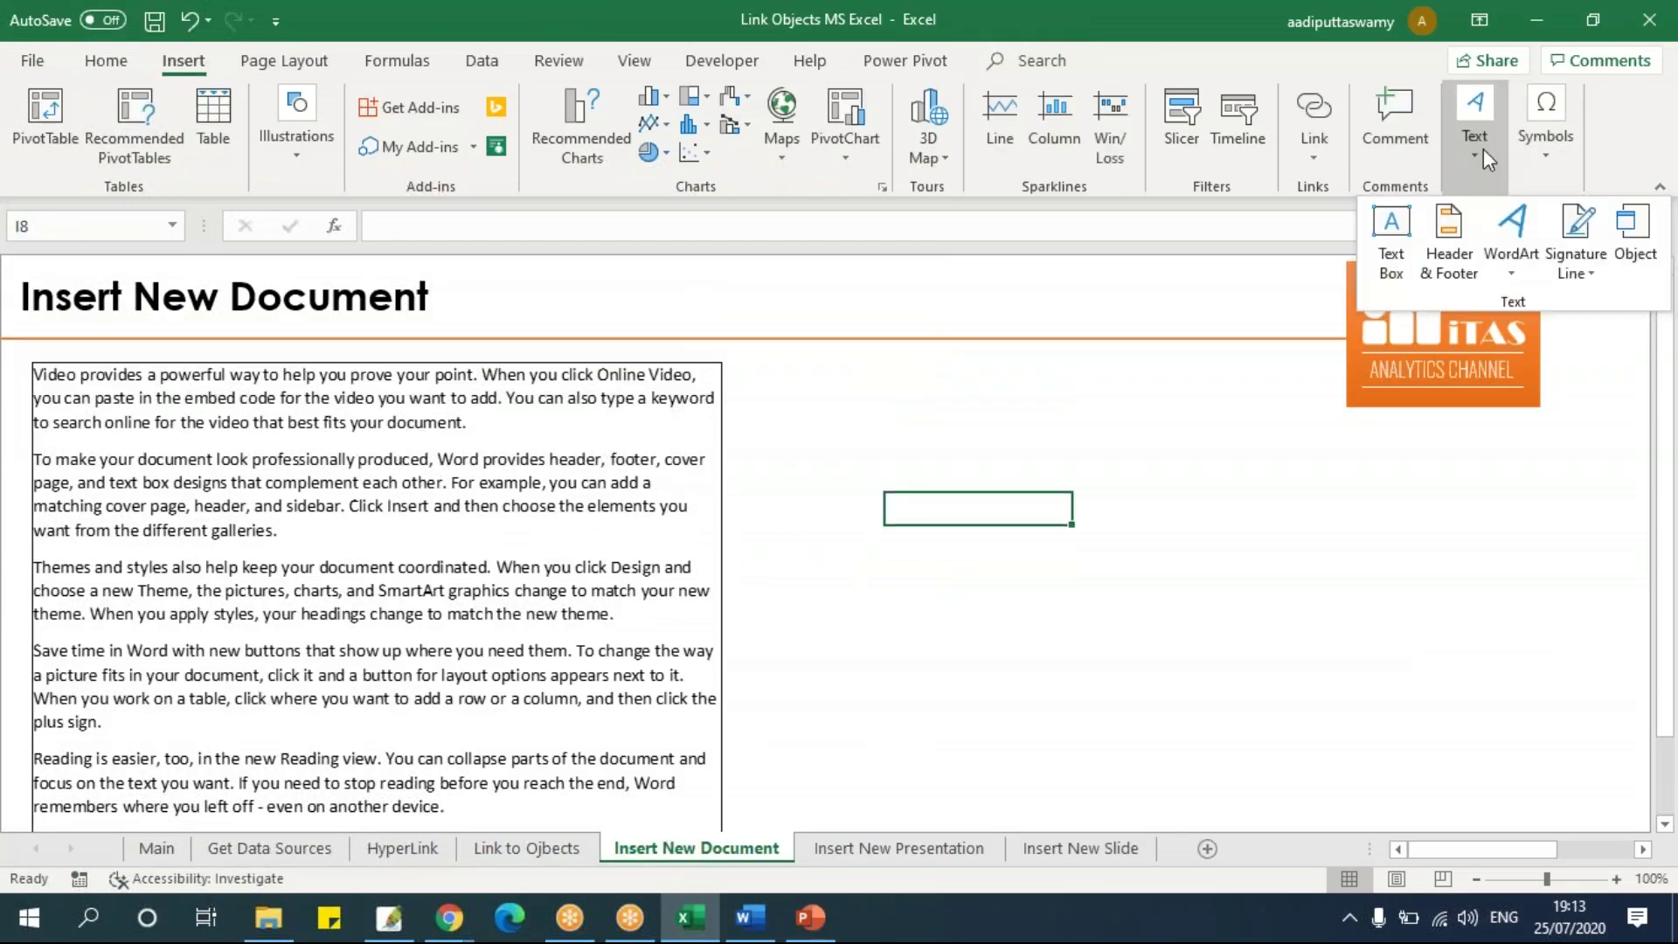
click(1633, 275)
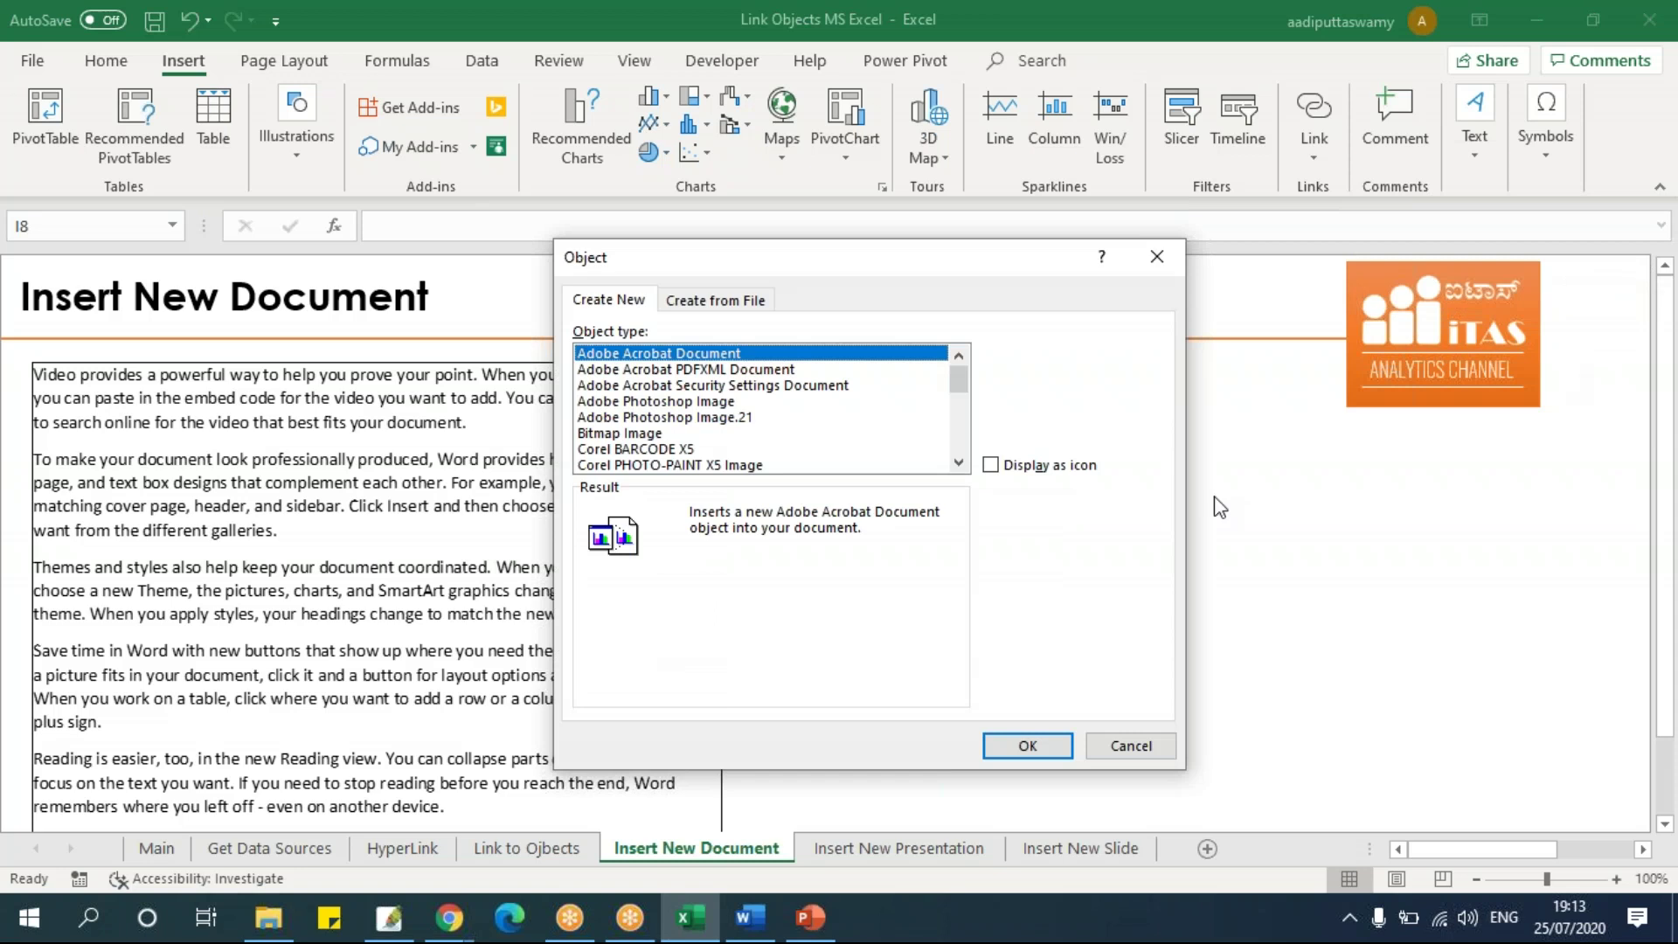
click(702, 434)
scroll(741, 447, down, 2)
scroll(741, 452, down, 1)
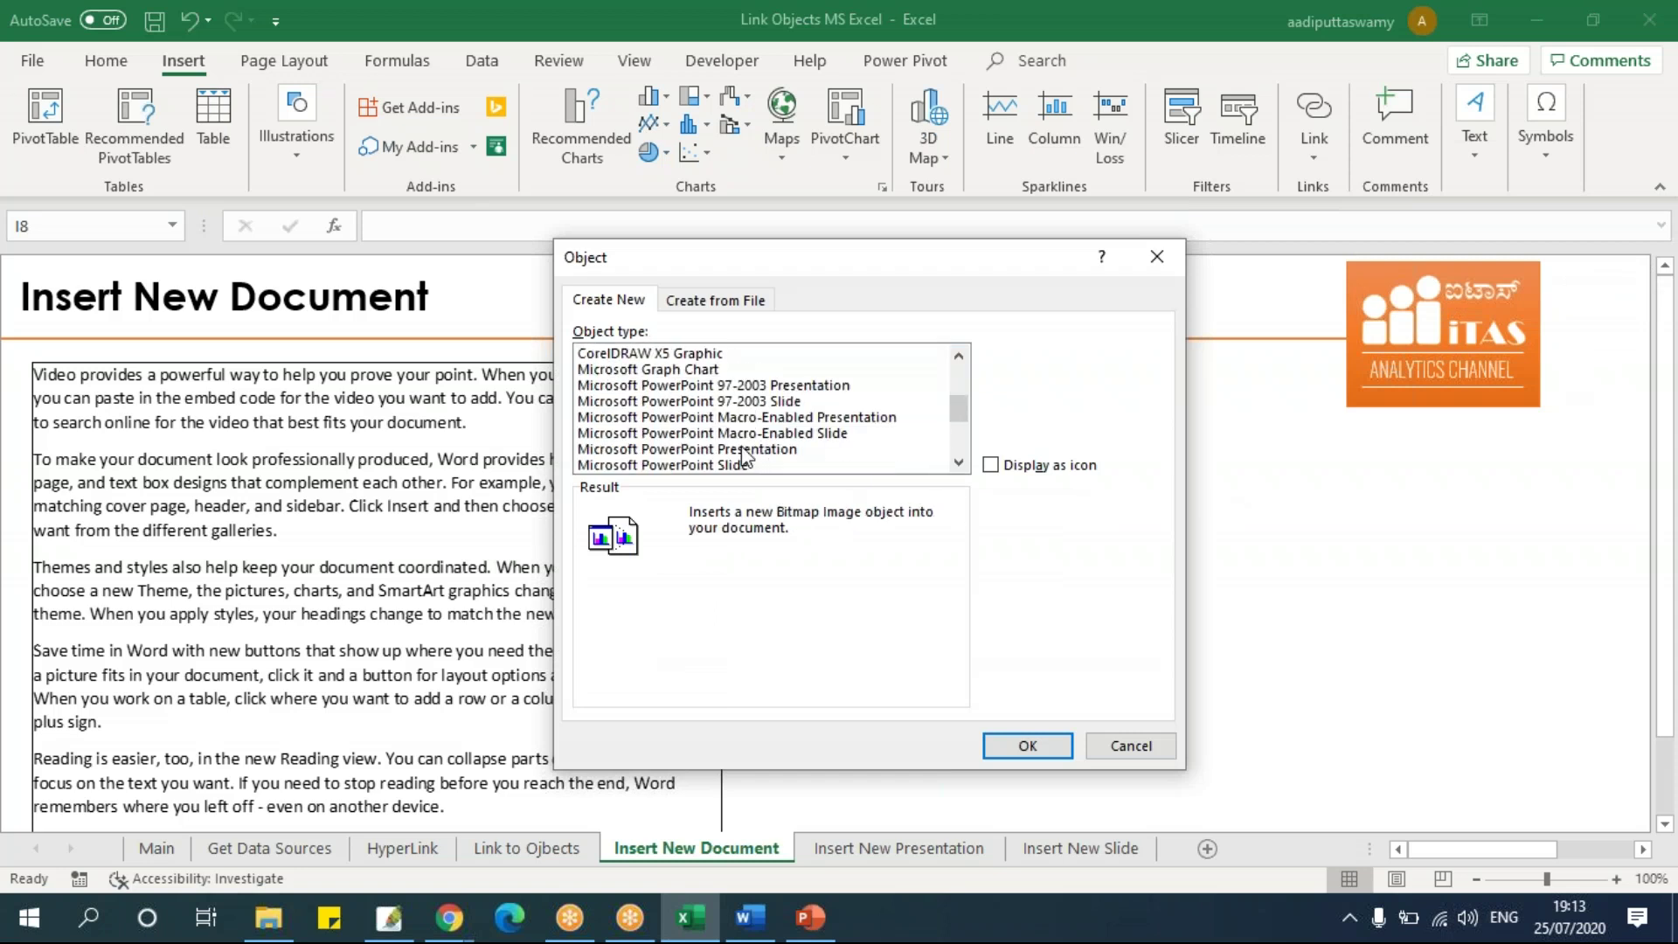
scroll(745, 456, down, 1)
click(744, 450)
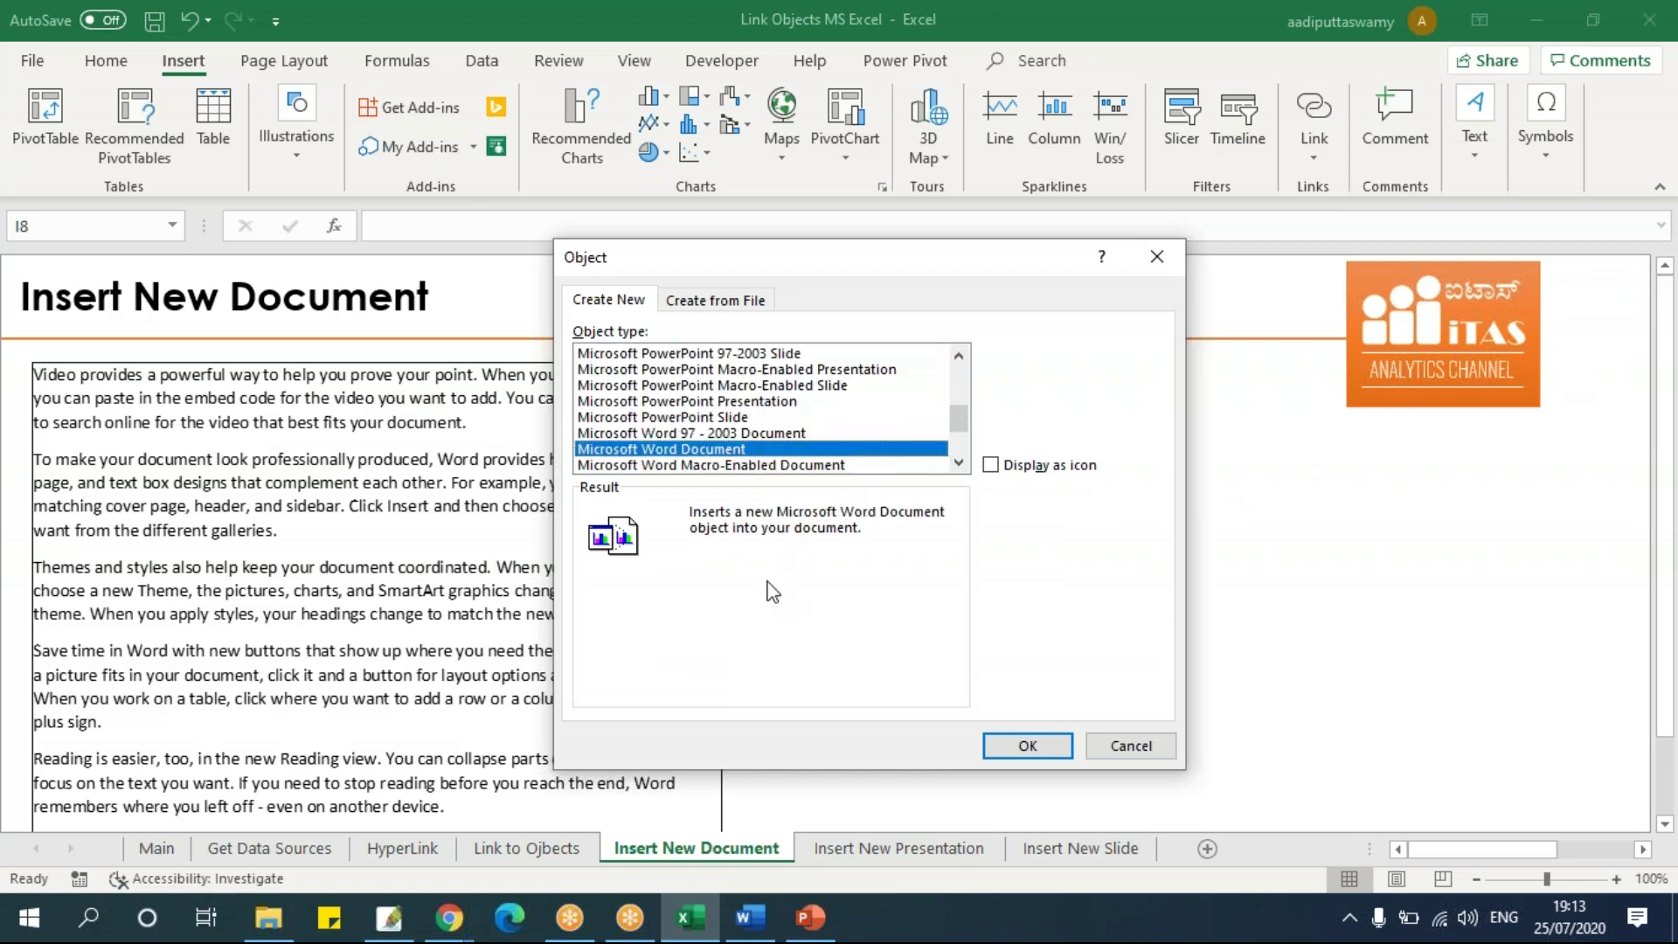
click(1005, 465)
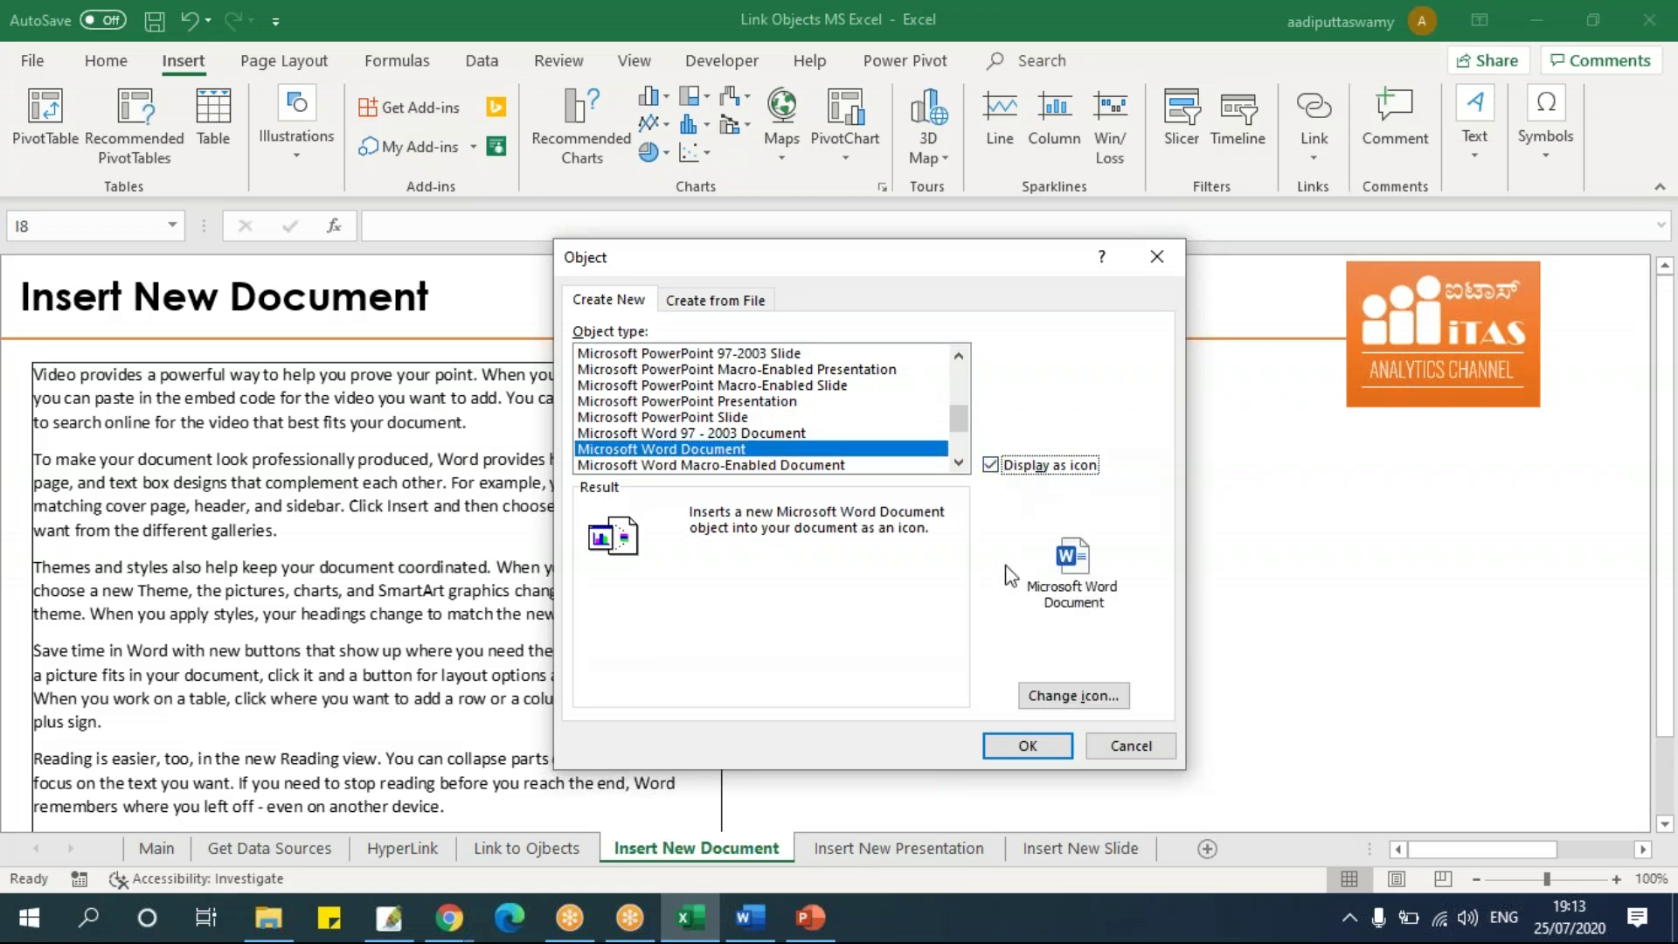
click(1028, 745)
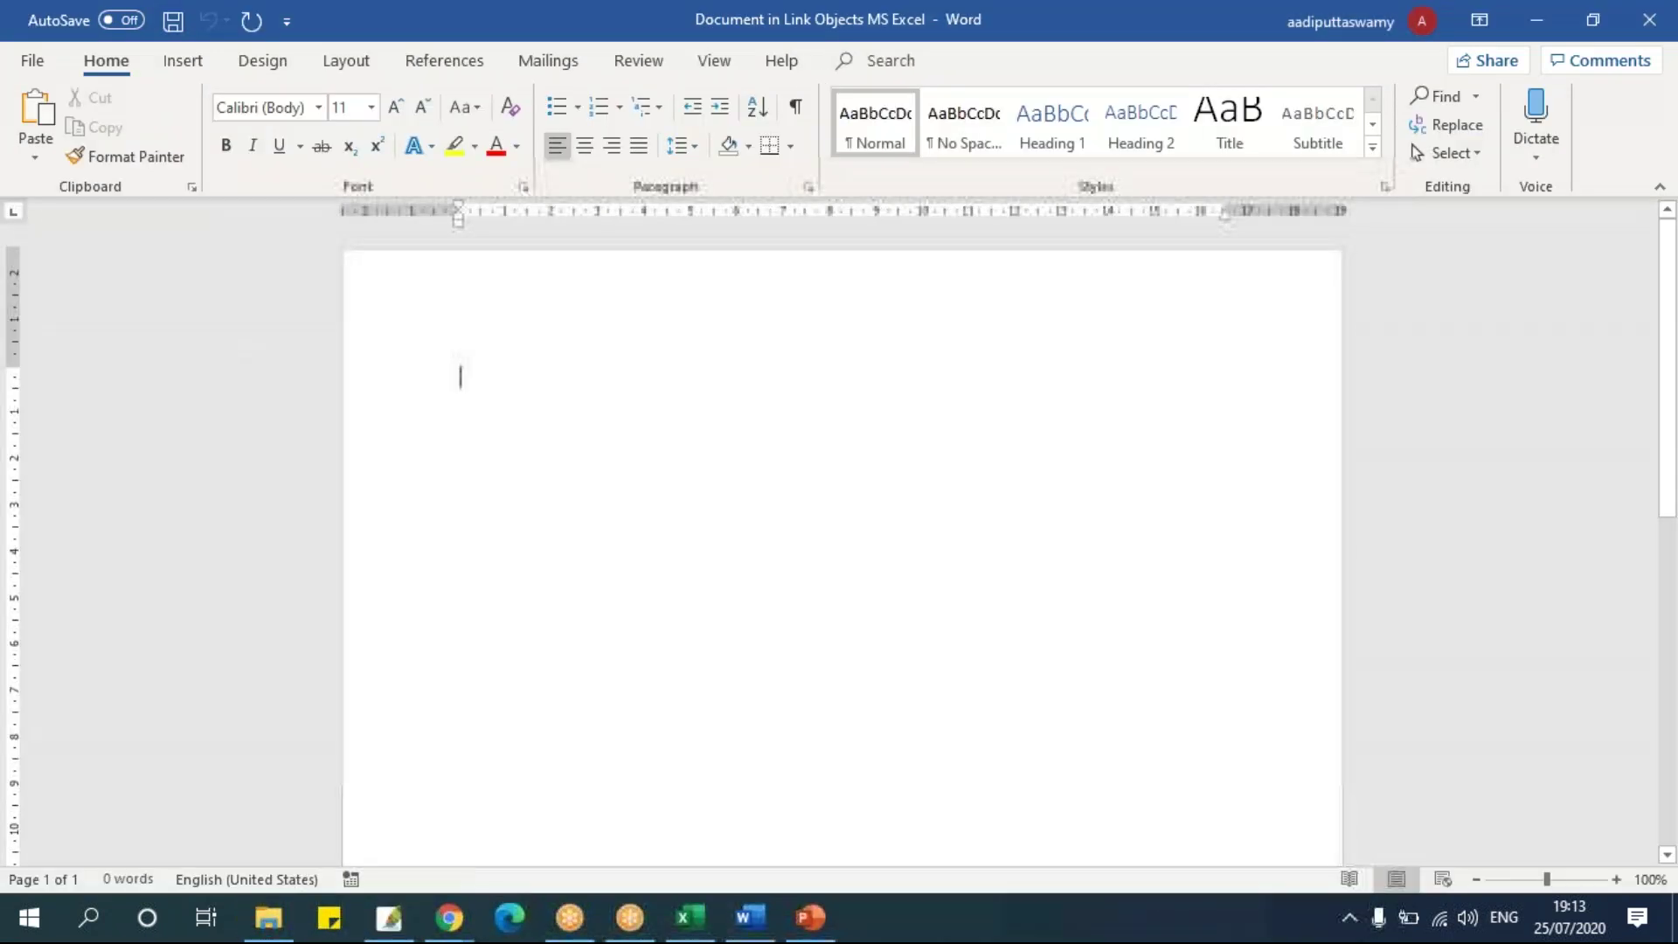
Fill the new Word document with sample paragraphs using =rand(), and close it to return to the workbook.
text(=ran)
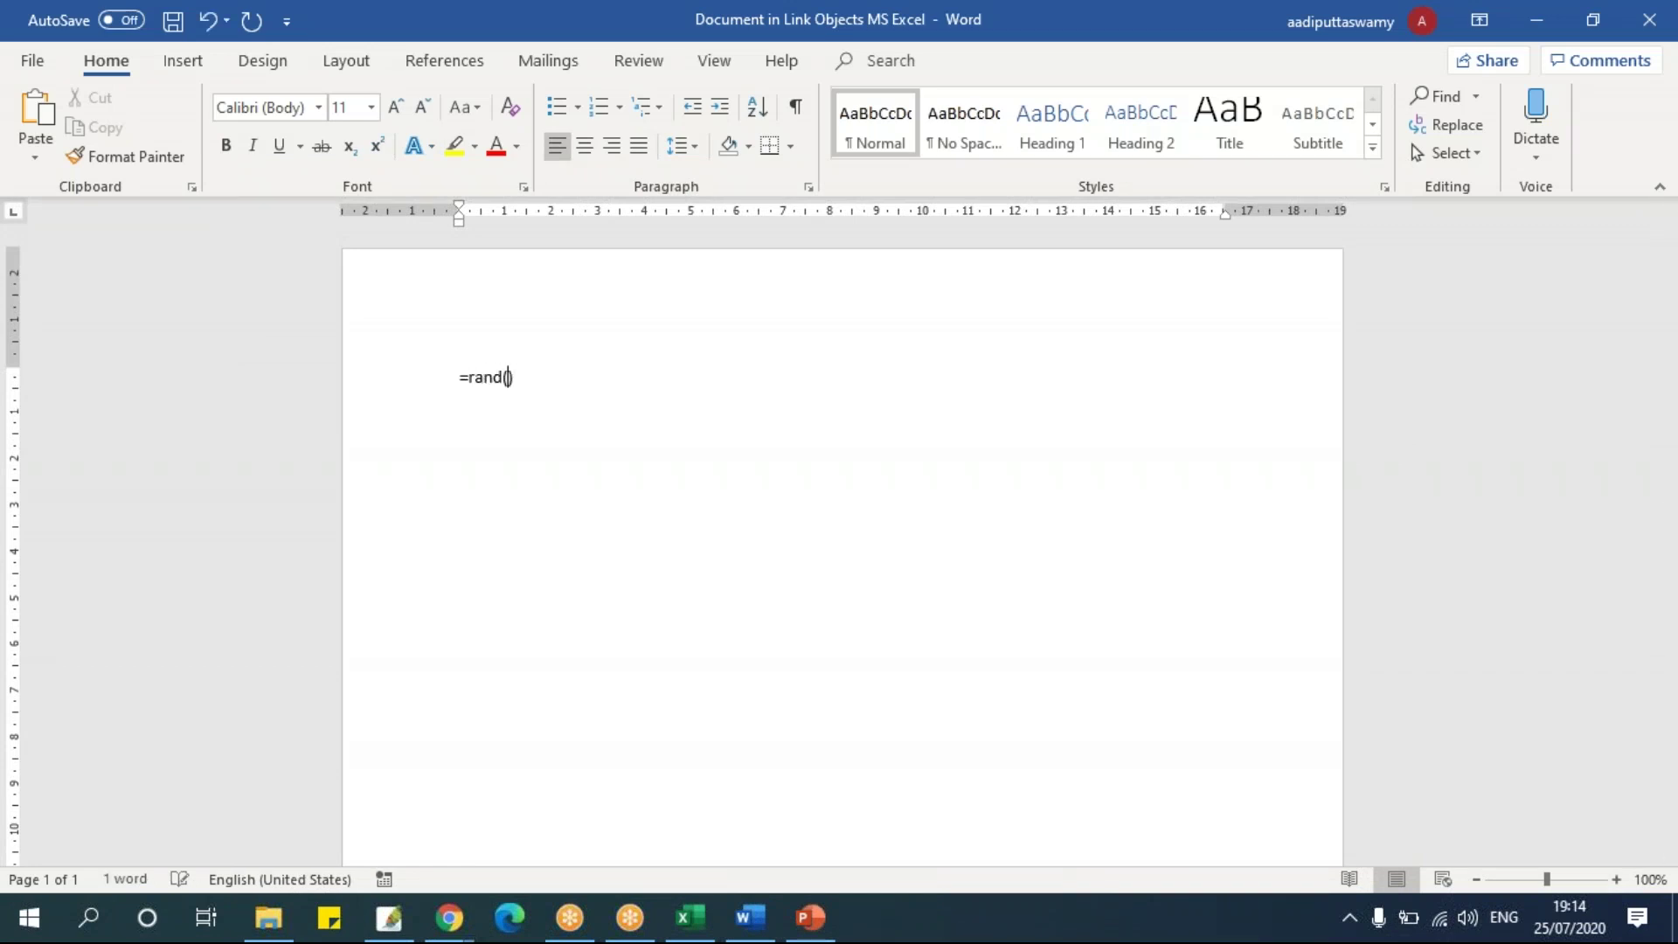
text(d())
key(Return)
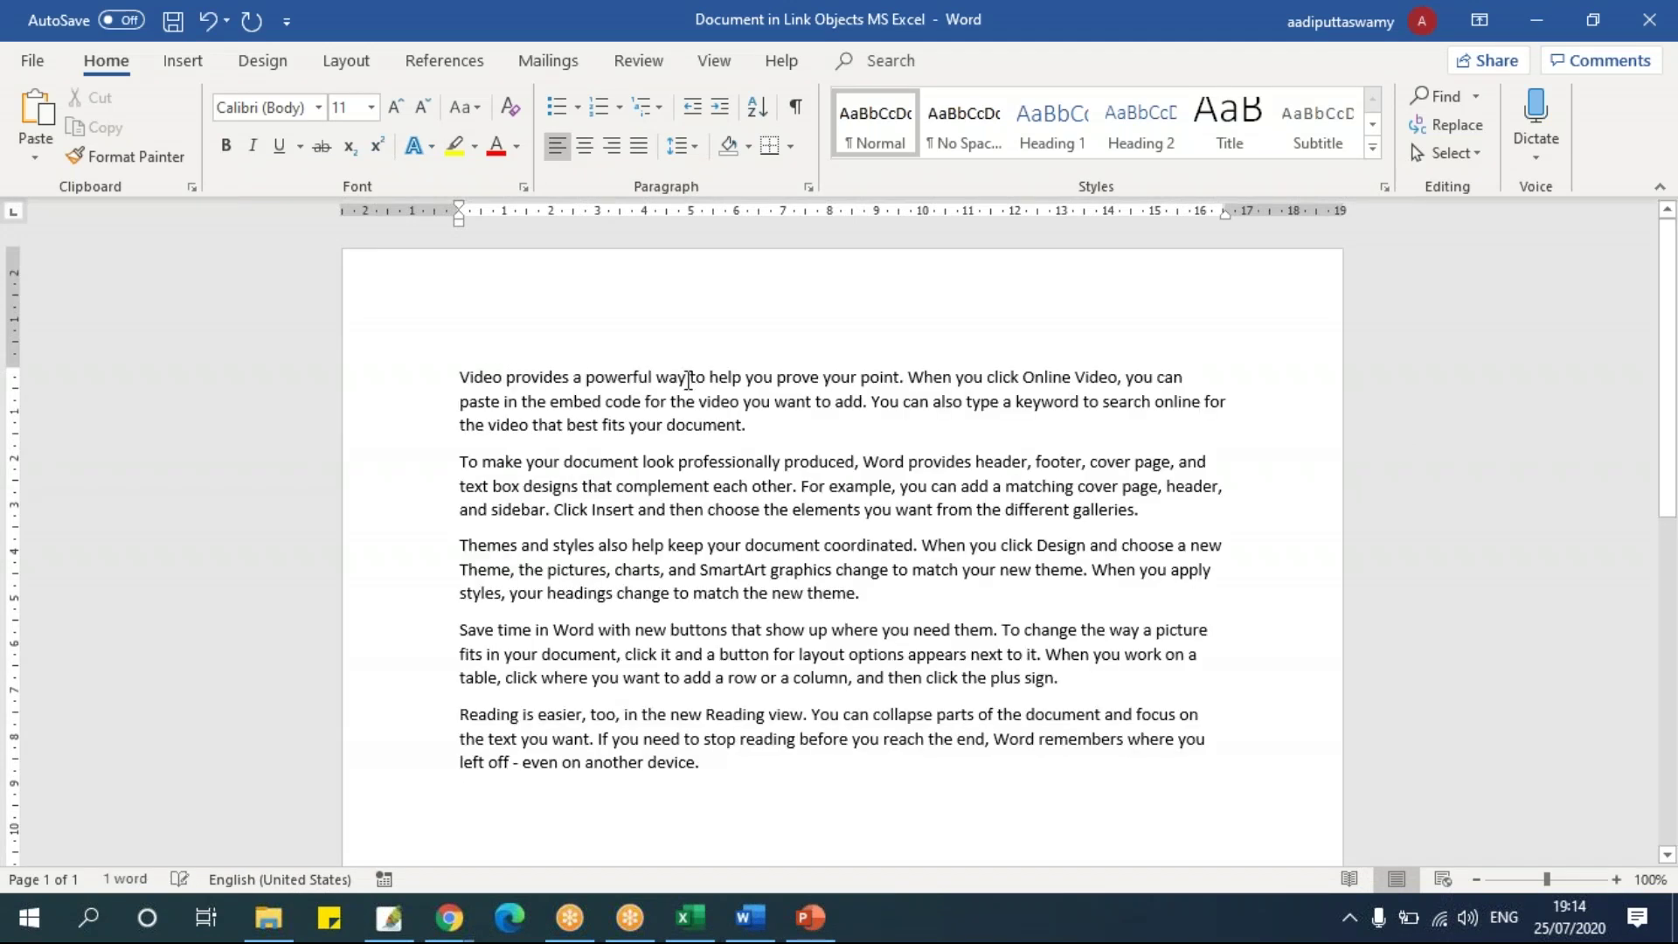
key(alt+f)
key(Escape)
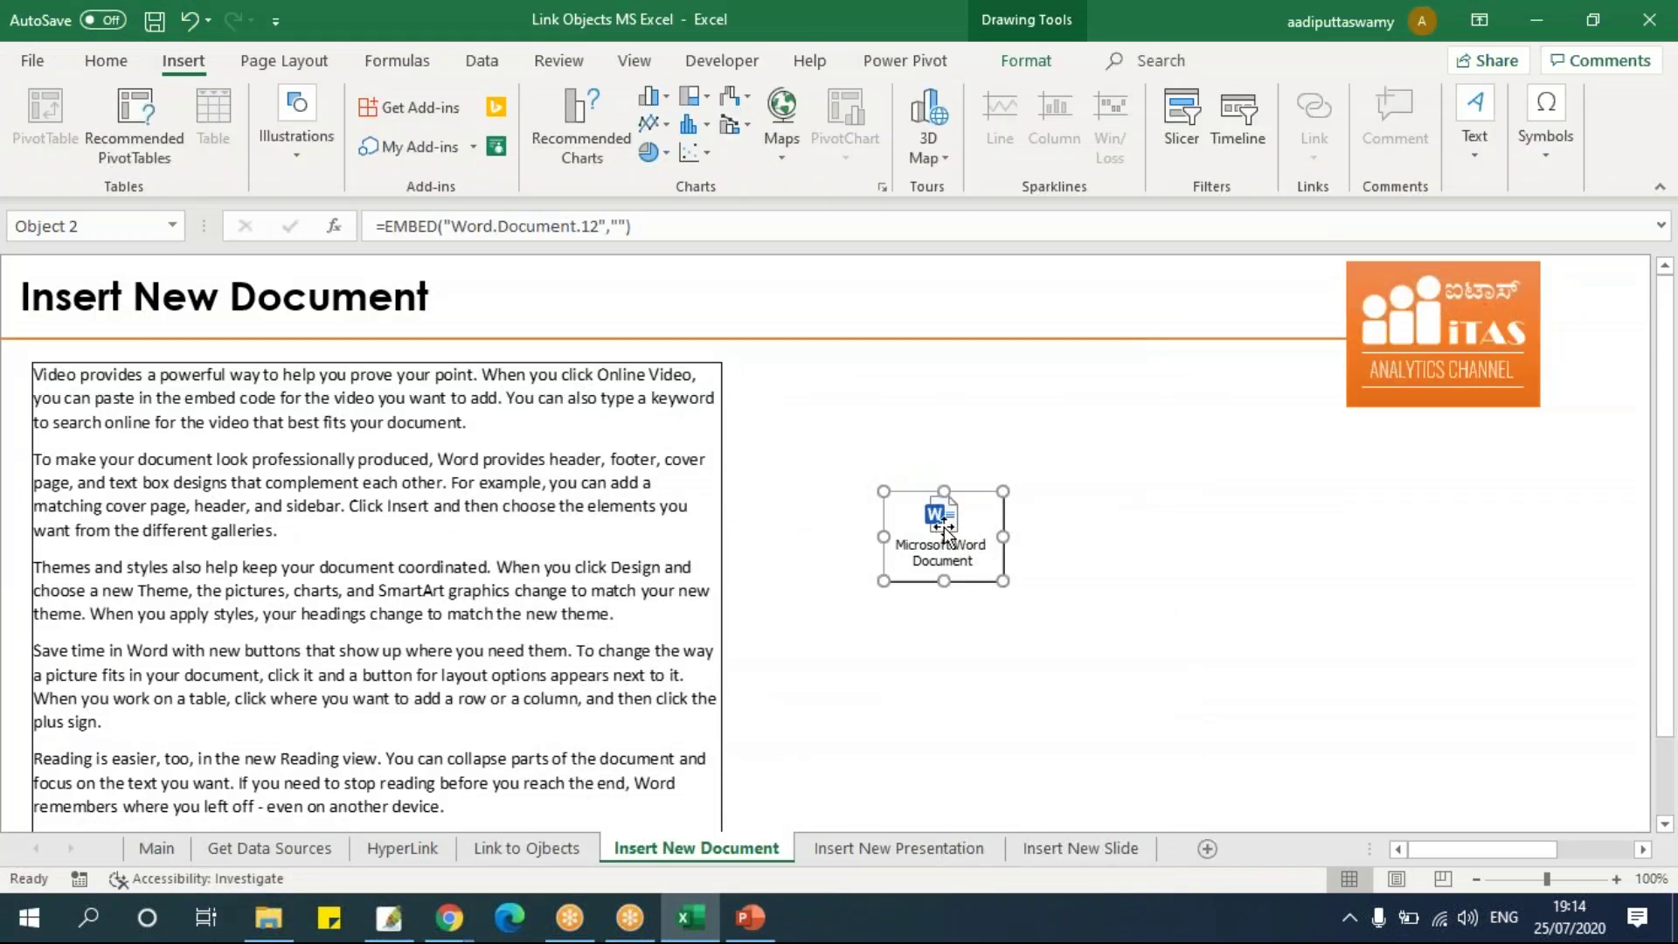
Move the Word document icon away from the text object, placing it just beside the iTAS logo.
drag(944, 532, 791, 393)
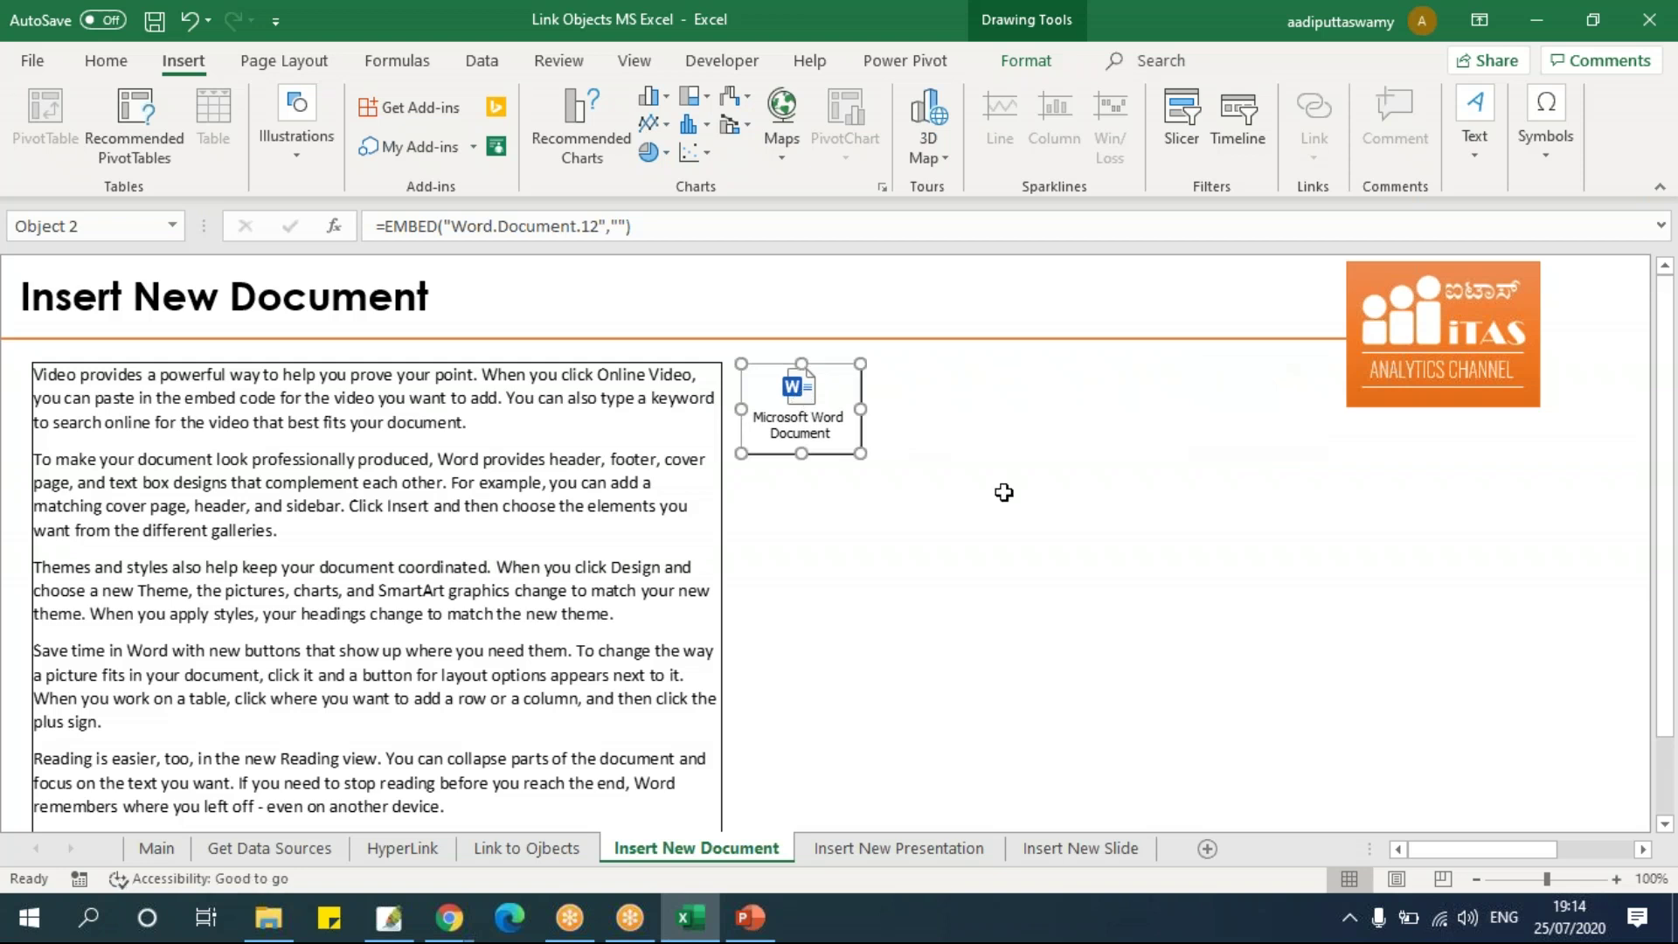
click(1002, 502)
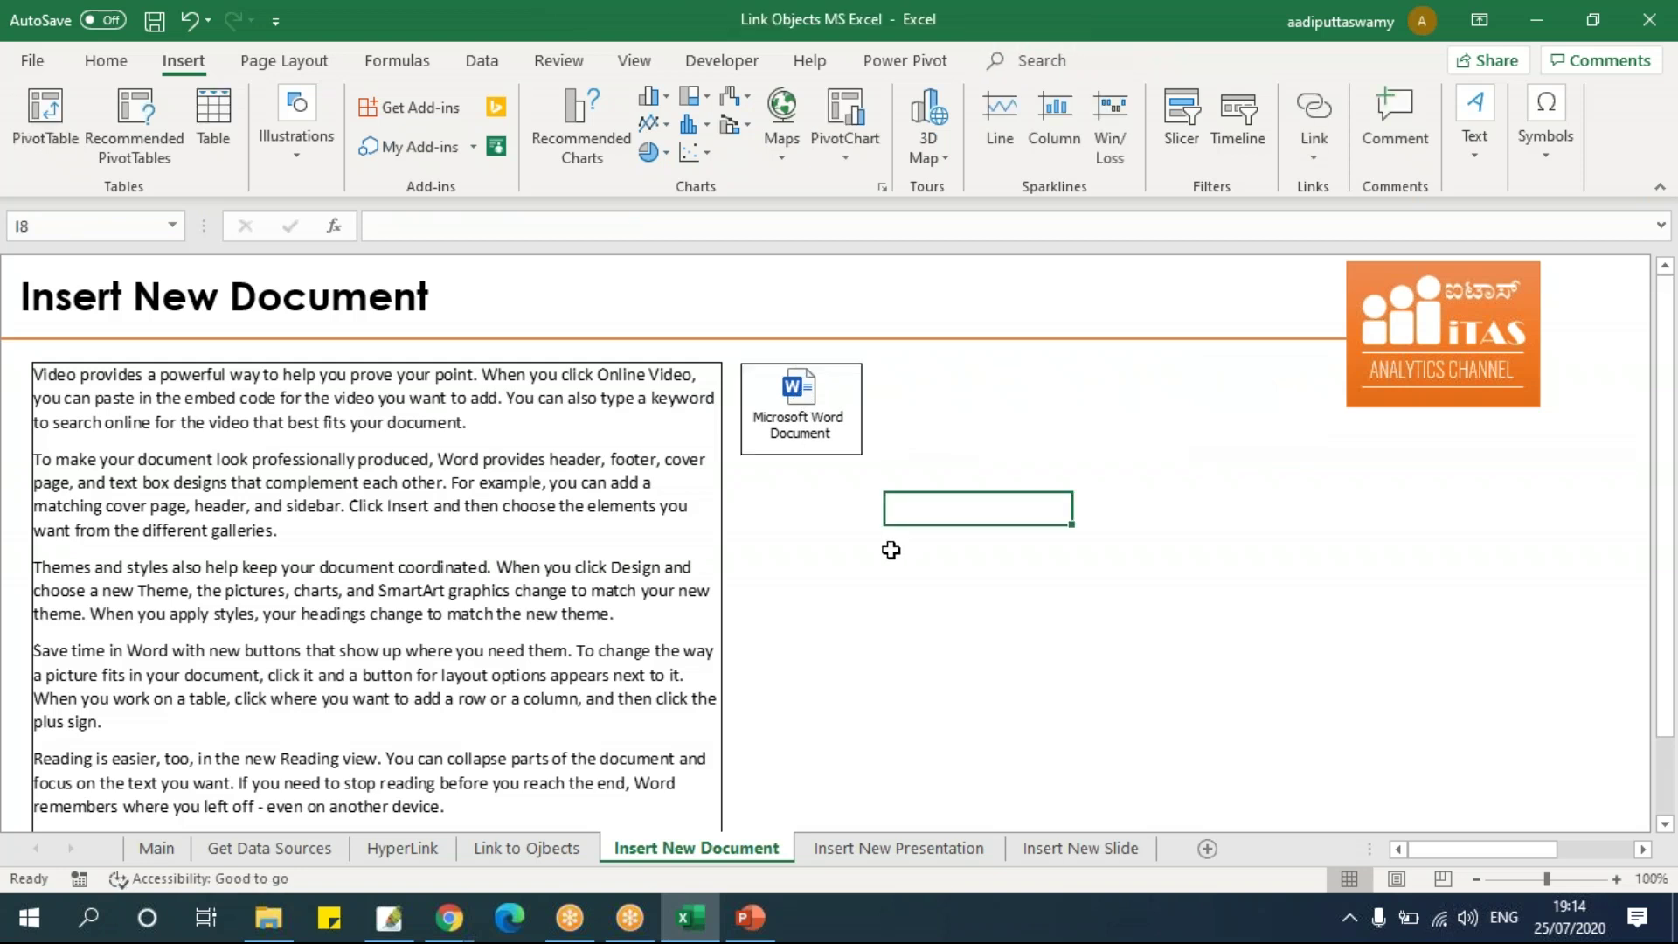
click(809, 407)
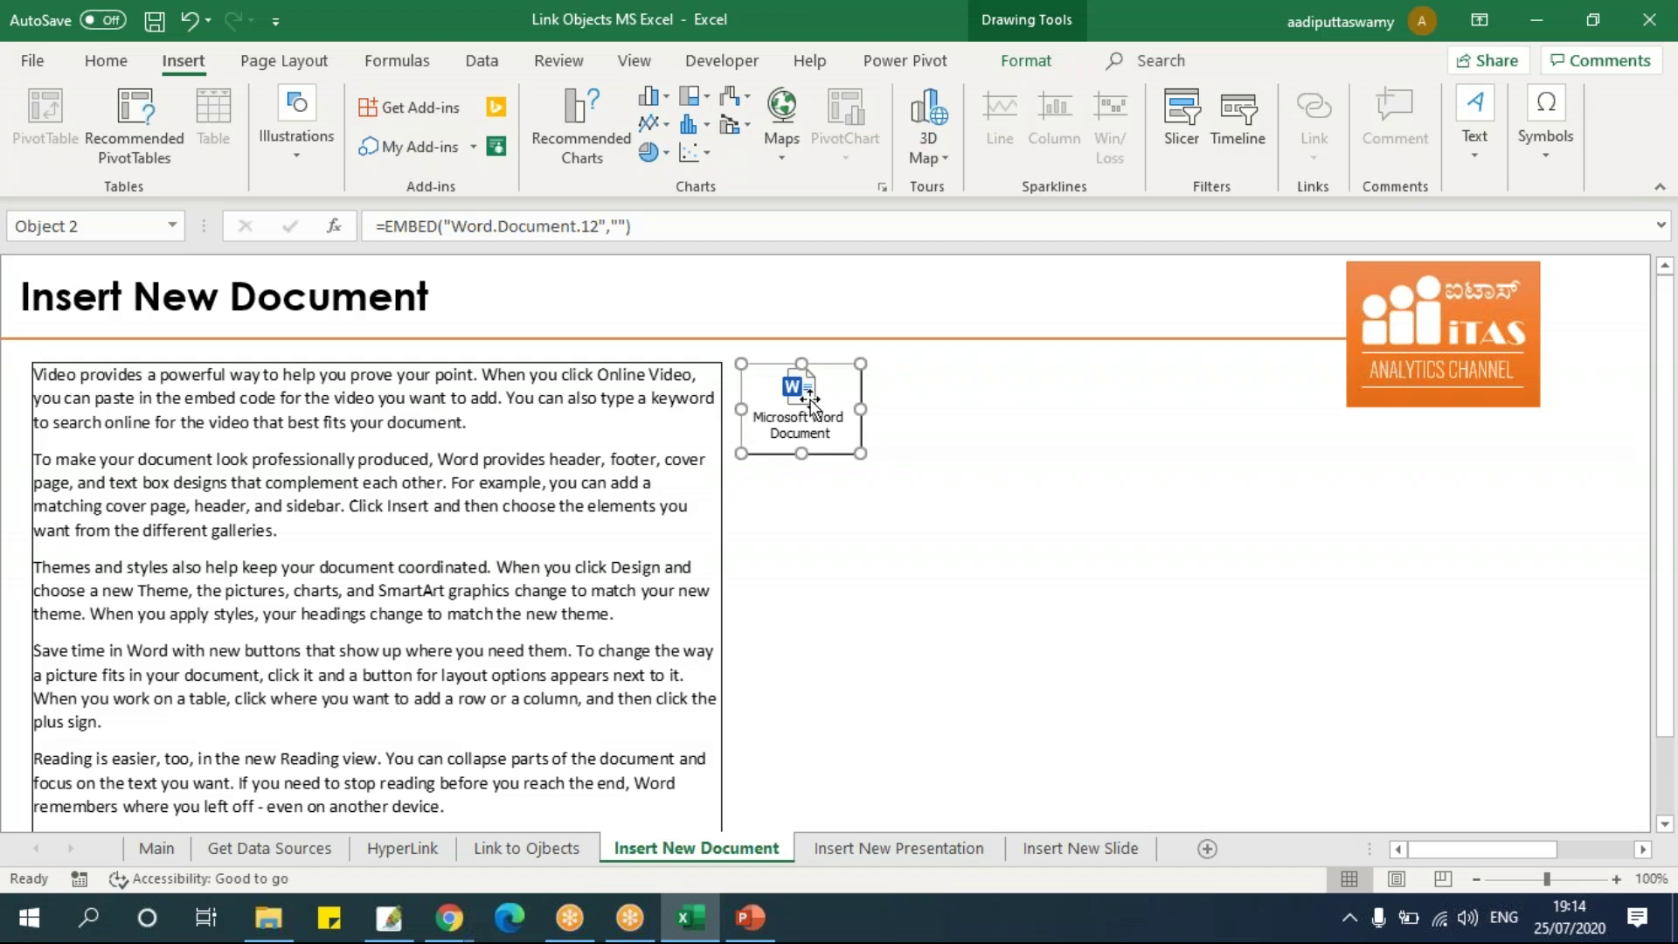
mouse_move(809, 404)
mouse_down()
mouse_move(1018, 459)
mouse_move(1267, 384)
mouse_up()
click(1191, 543)
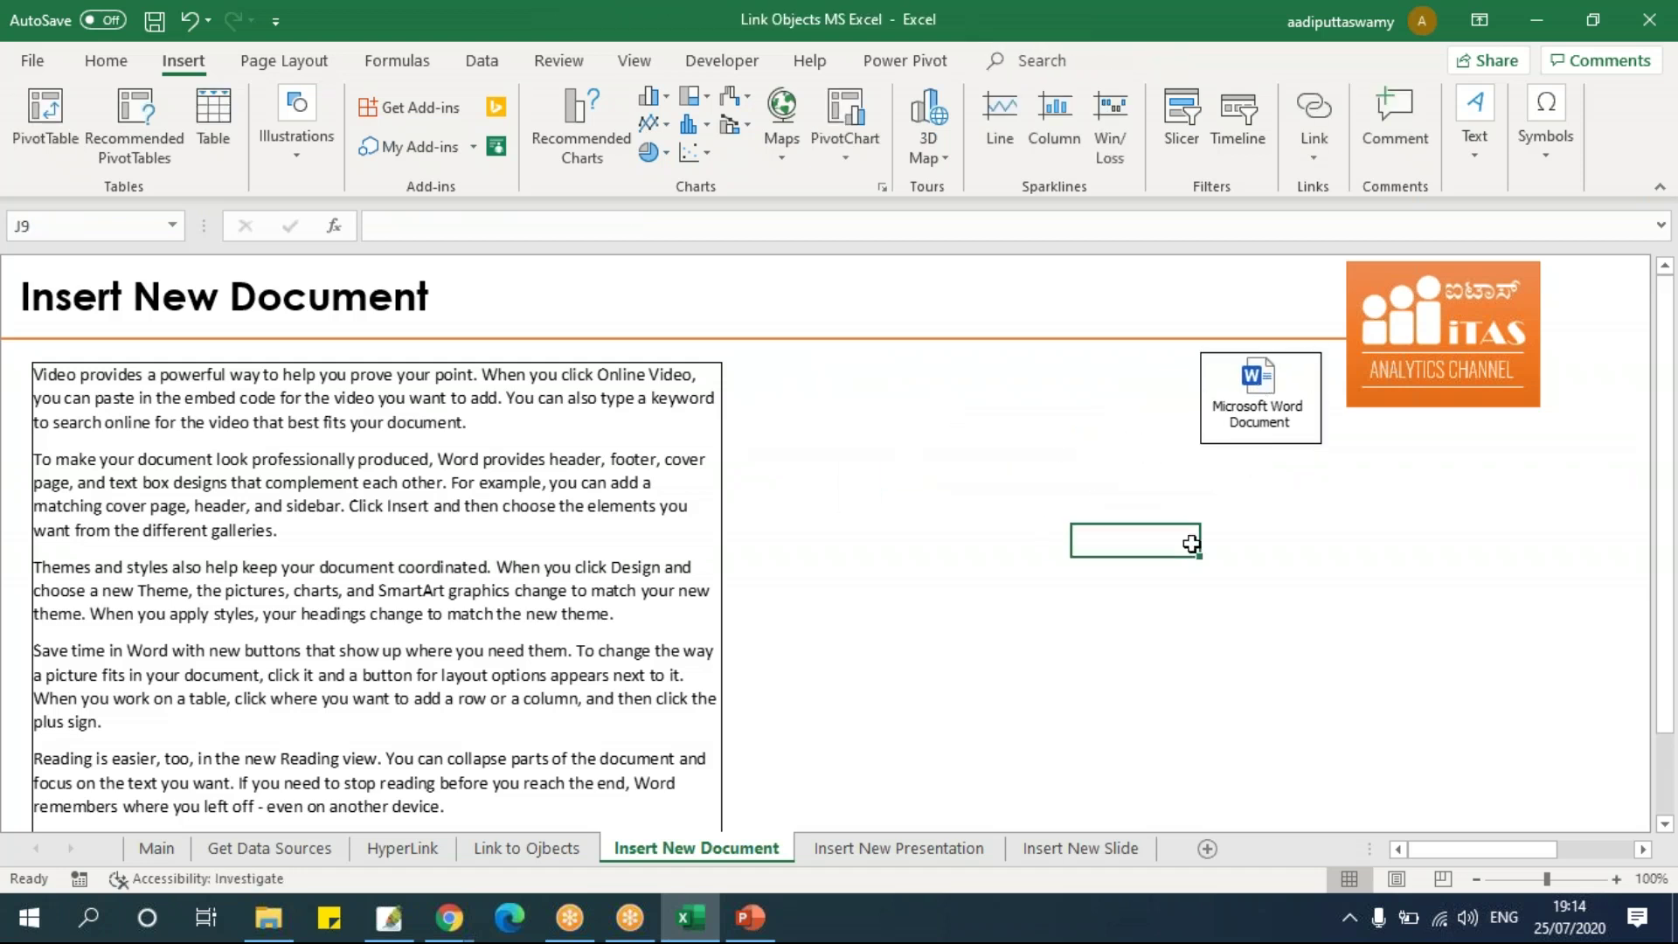
Open the embedded Word document from its icon, add more copies of the sample paragraphs, and close it.
click(1273, 376)
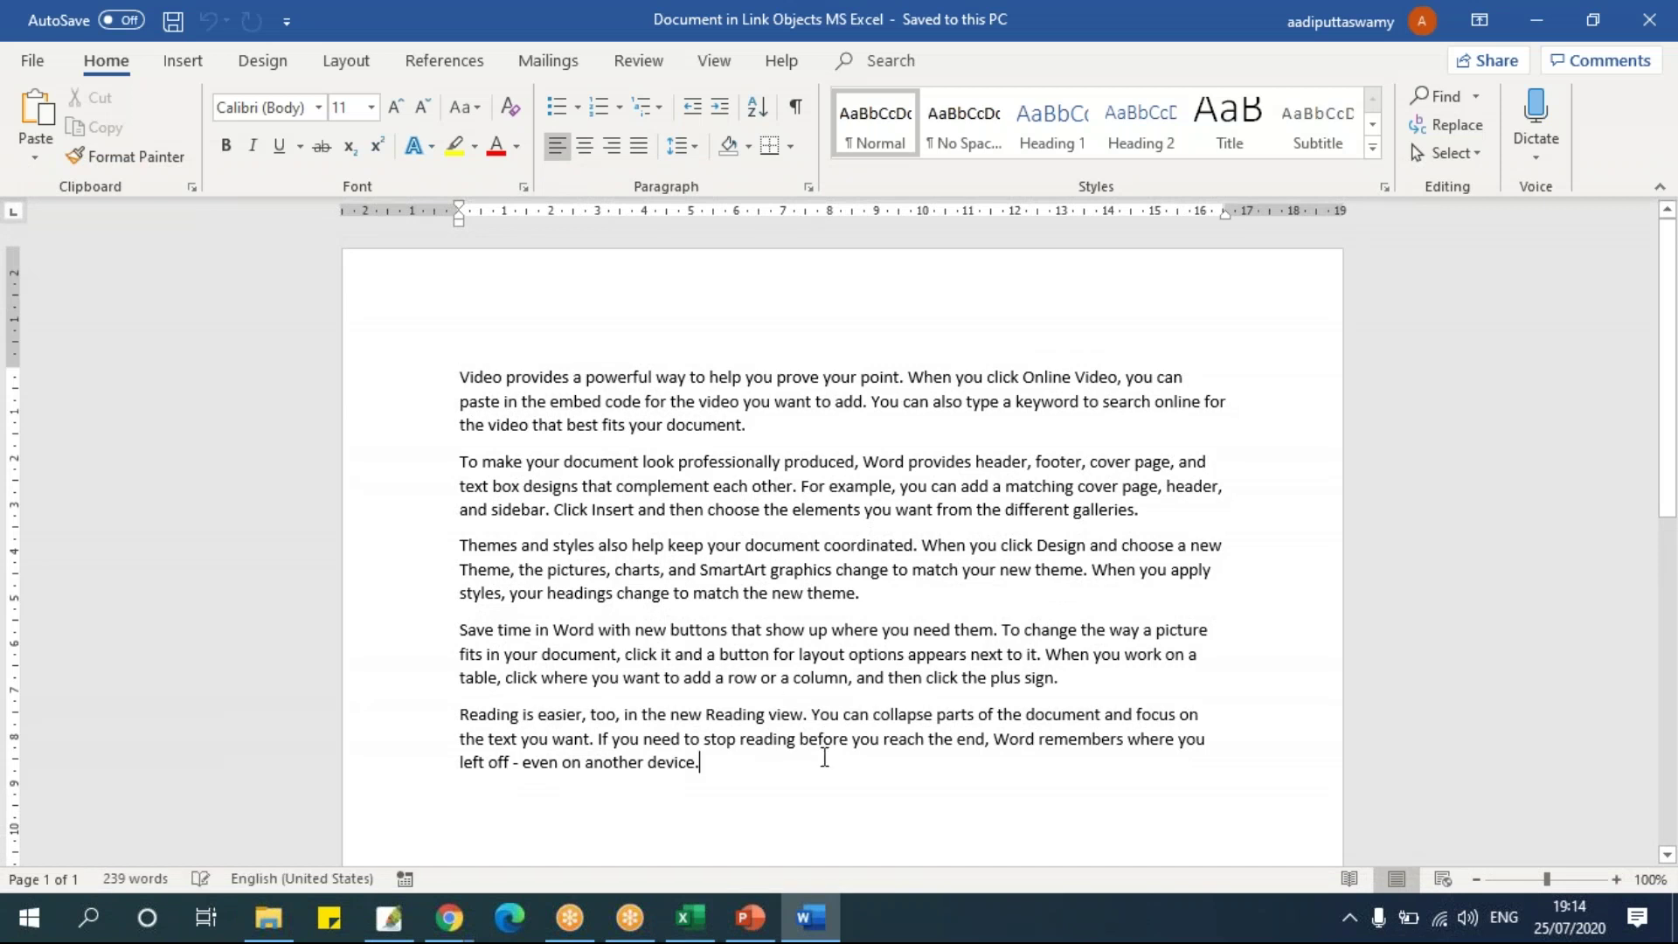
scroll(825, 757, down, 3)
key(ctrl+a)
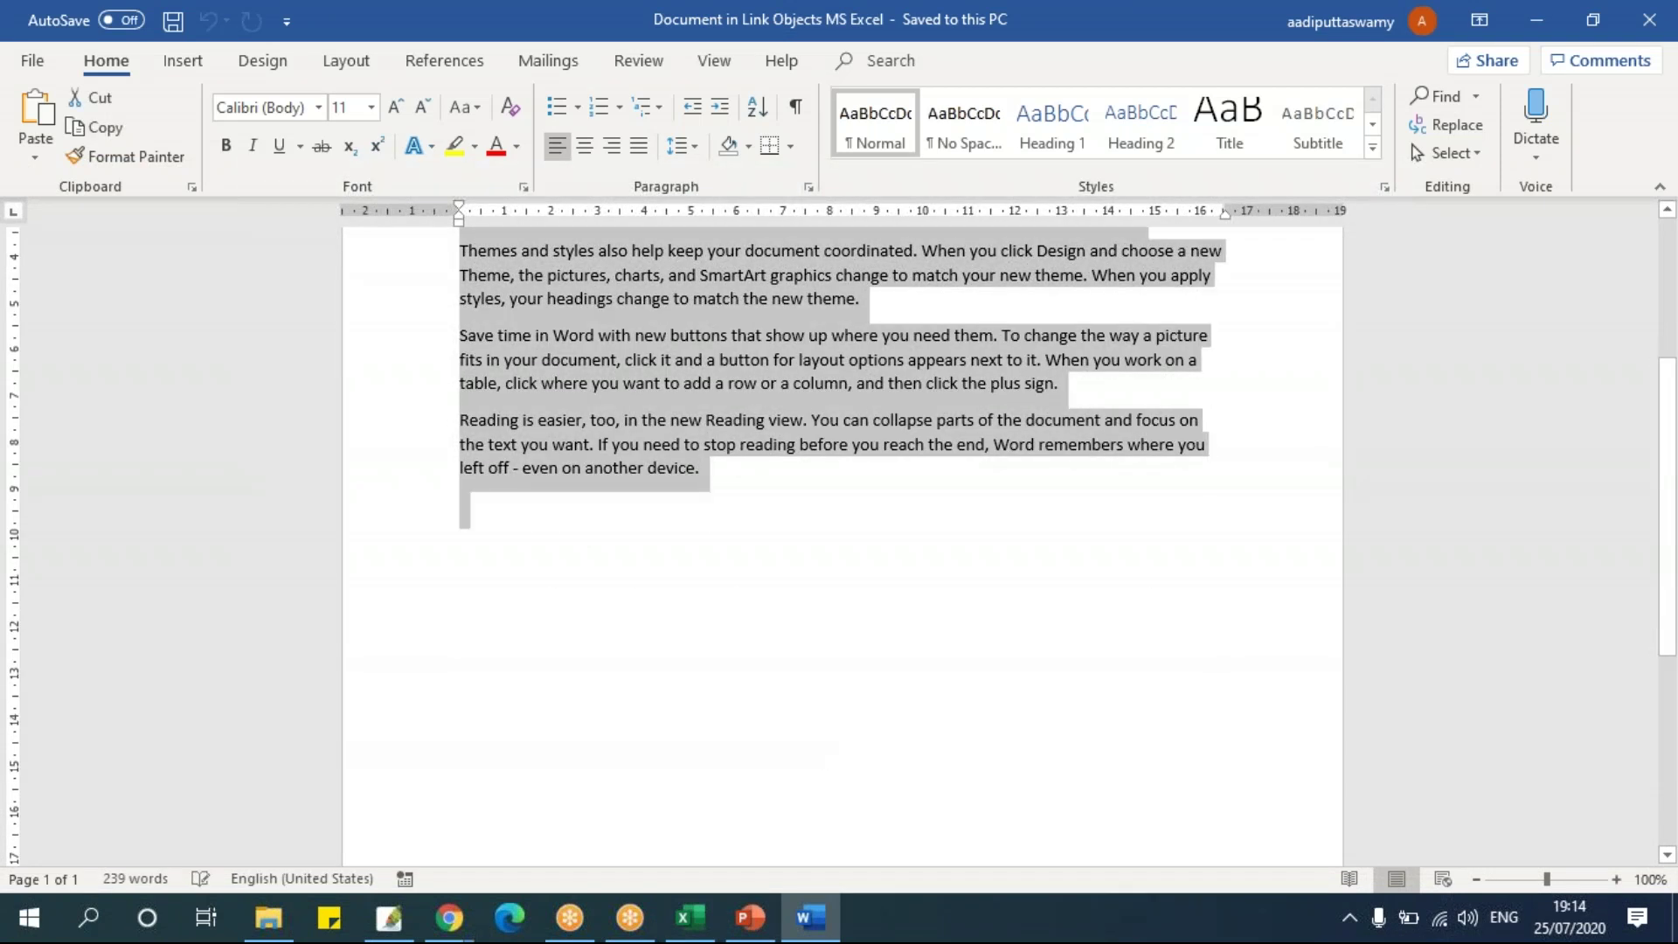
click(776, 657)
text(Video provides a powerful way to help you prove your point. When you click Online Video, you can paste in the embed code for the video you want to add. You can also type a keyword to search online for the video that best fits your document. To make your document look professionally produced, Word provides header, footer, cover page, and text box designs that complement each other. For example, you can add a matching cover page, header, and sidebar. Click Insert and then choose the elements you want from the different galleries. Themes and styles also help keep your document coordinated. When you click Design and choose a new Theme, the pictures, charts, and SmartArt graphics change to match your new theme. When you apply styles, your headings change to match the new theme. Save time in Word with new buttons that show up where you need them. To change the way a picture fits in your document, click it and a button for layout options appears next to it. When you work on a table, click where you want to add a row or a column, and then click the plus sign. Reading is easier, too, in the new Reading view. You can collapse parts of the document and focus on the text you want. If you need to stop reading before you reach the end, Word remembers where you left off - even on another device.)
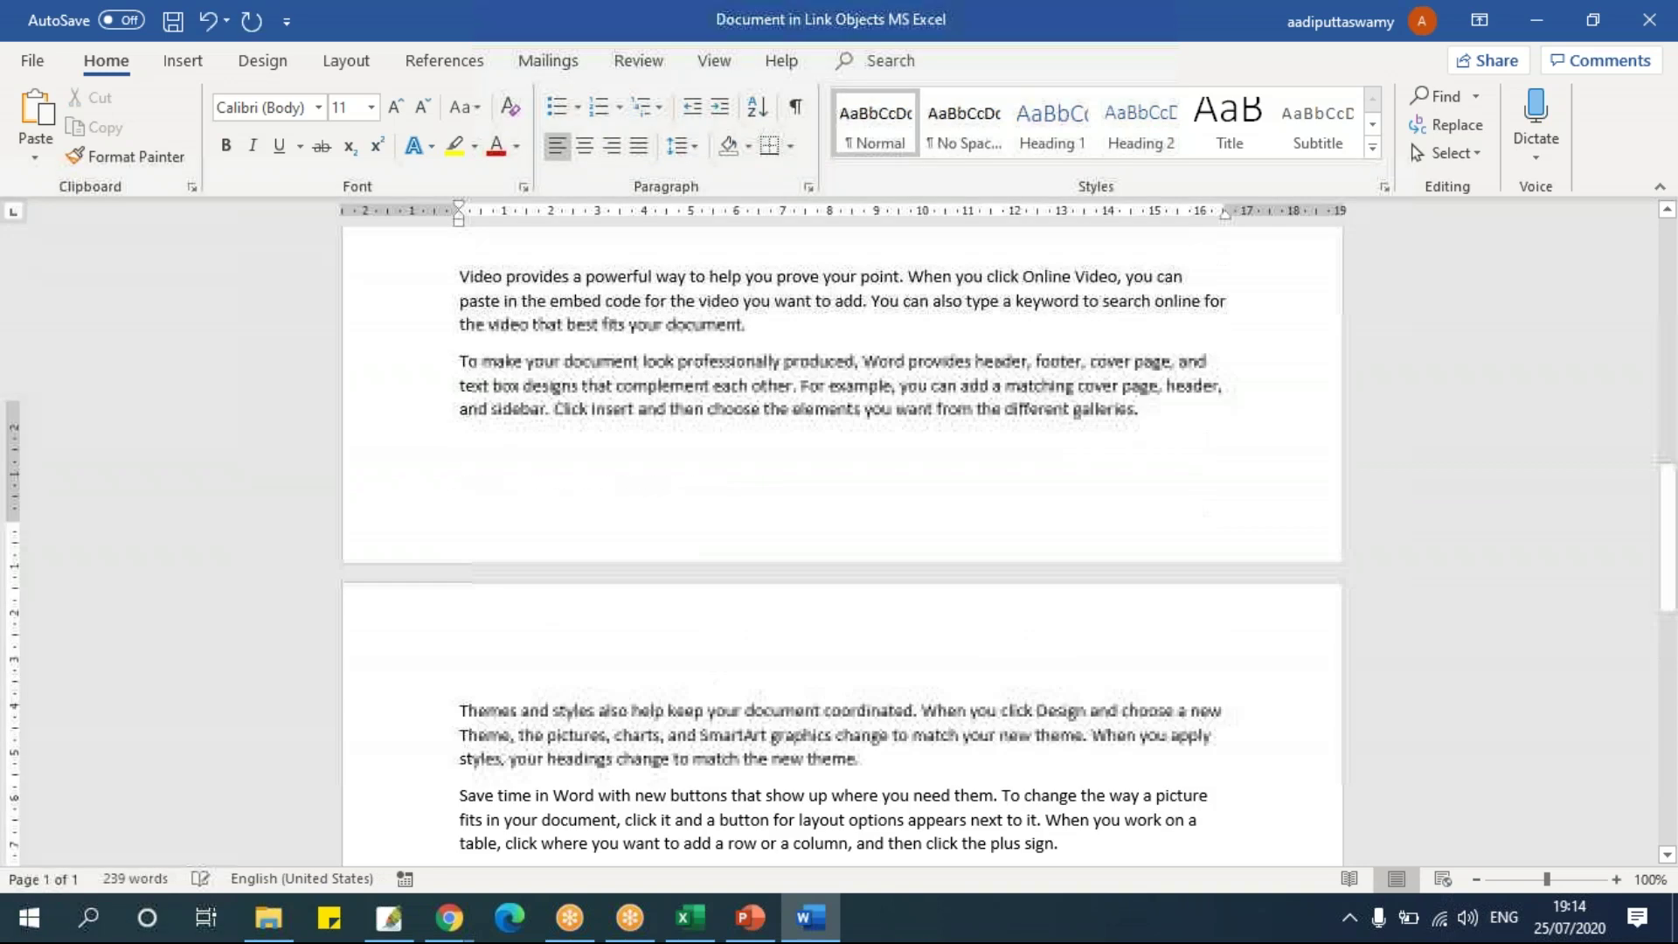
key(alt+f)
key(c)
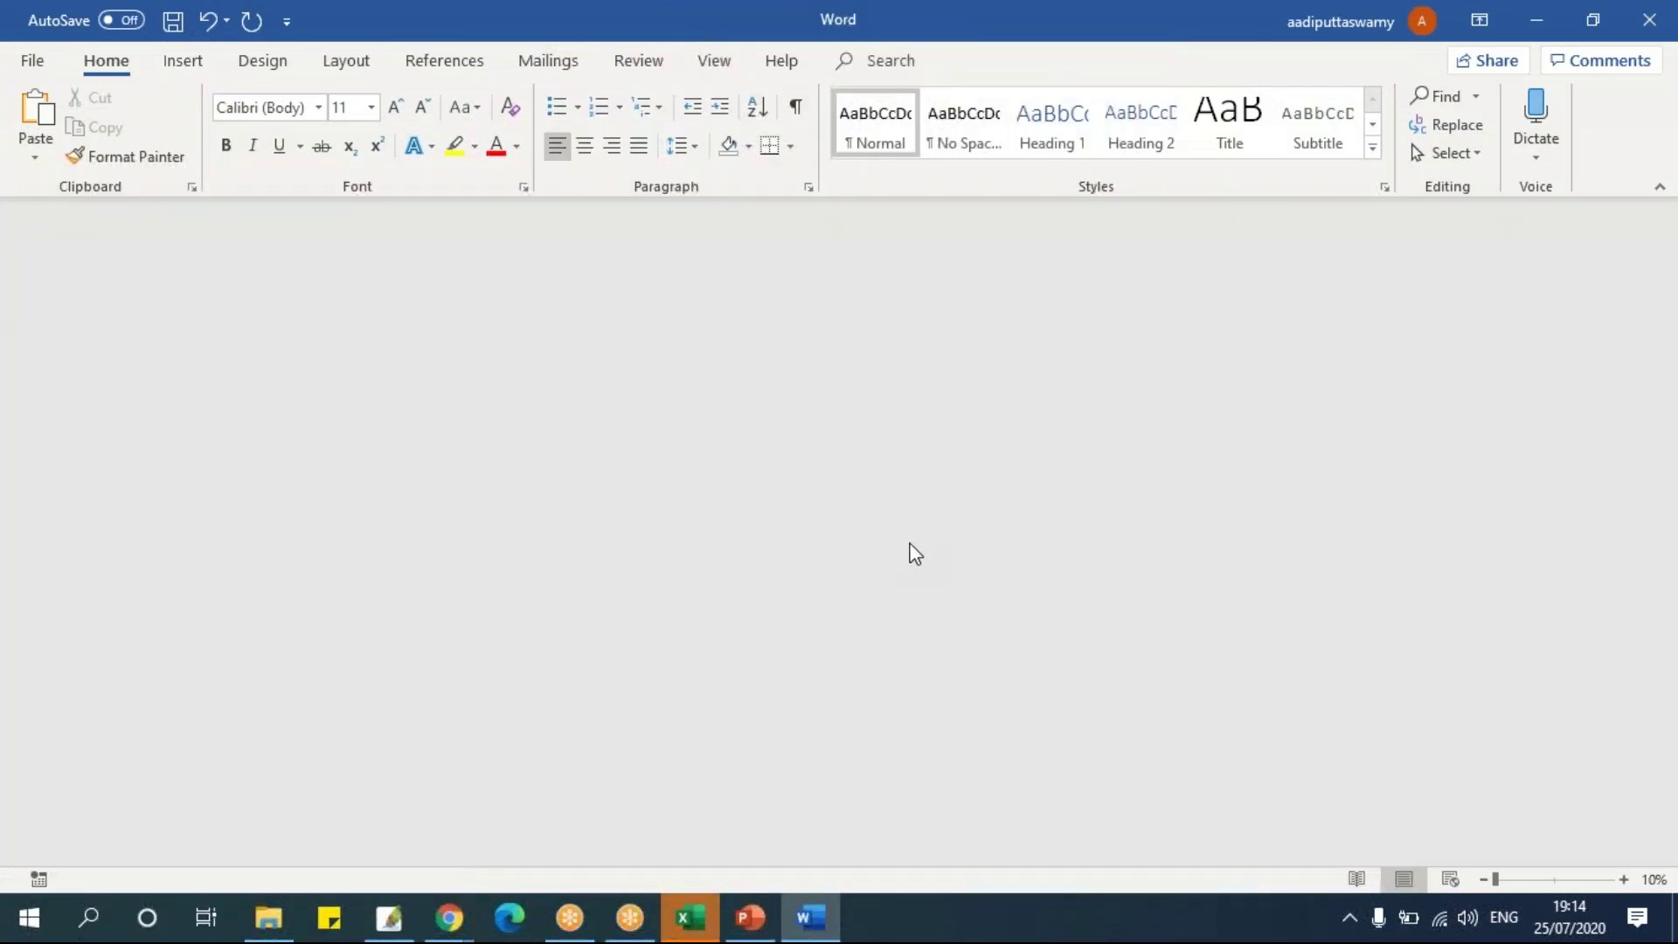
Return to the Link Objects MS Excel workbook and go to the Insert New Presentation sheet.
click(690, 918)
click(1128, 550)
click(1258, 411)
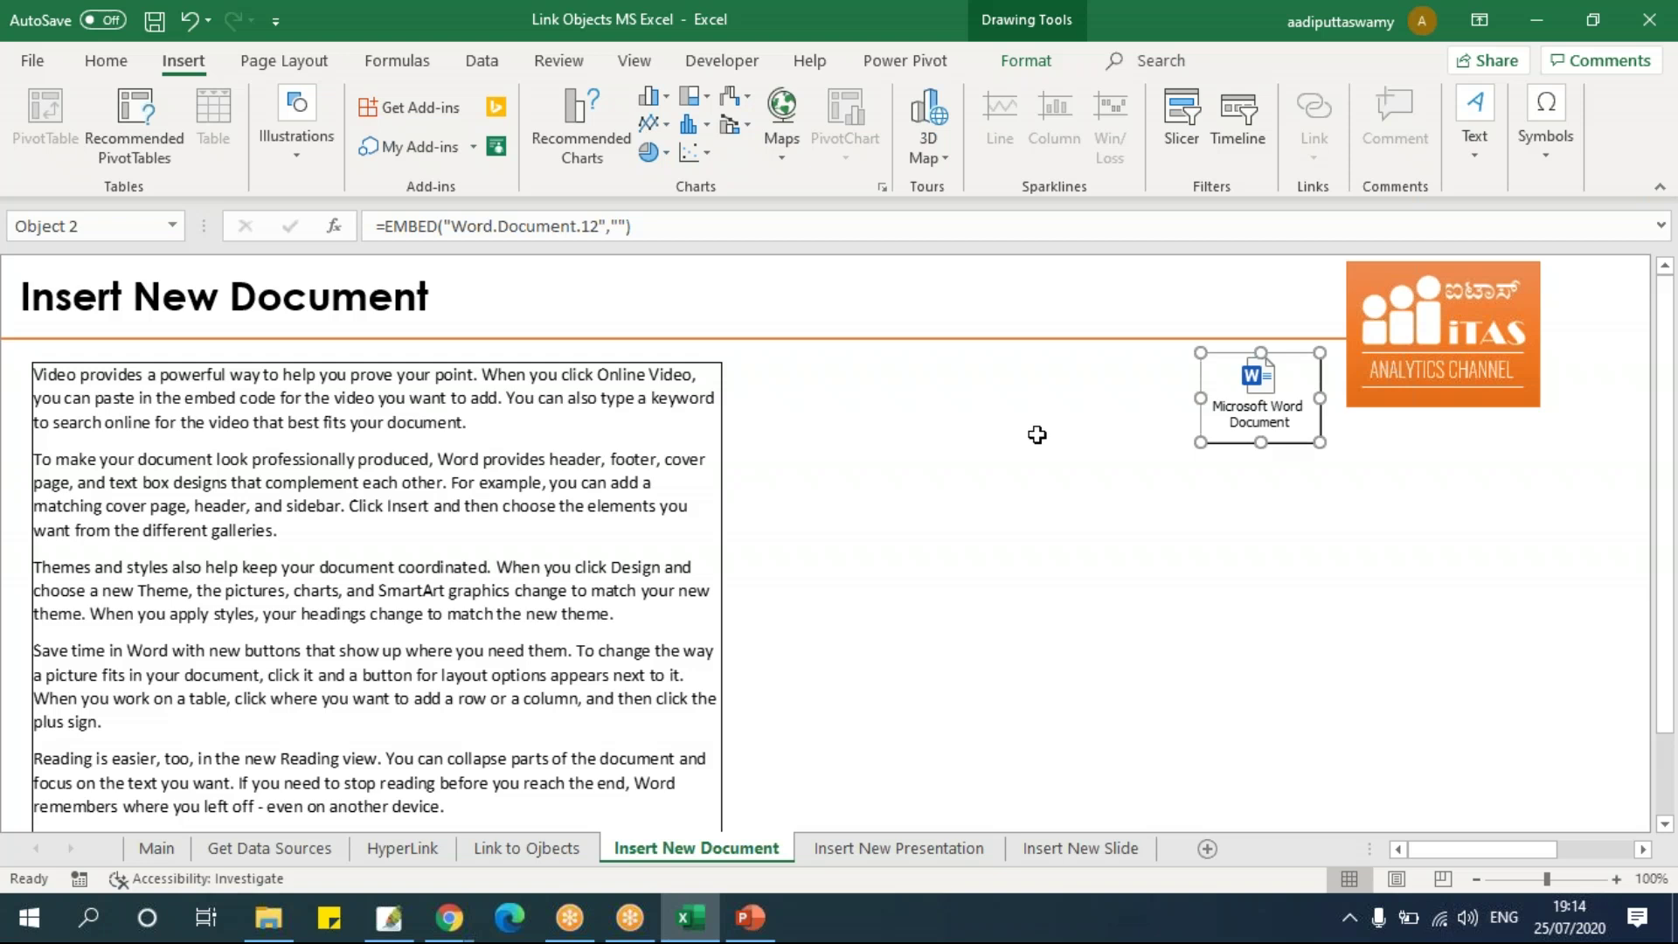
click(917, 848)
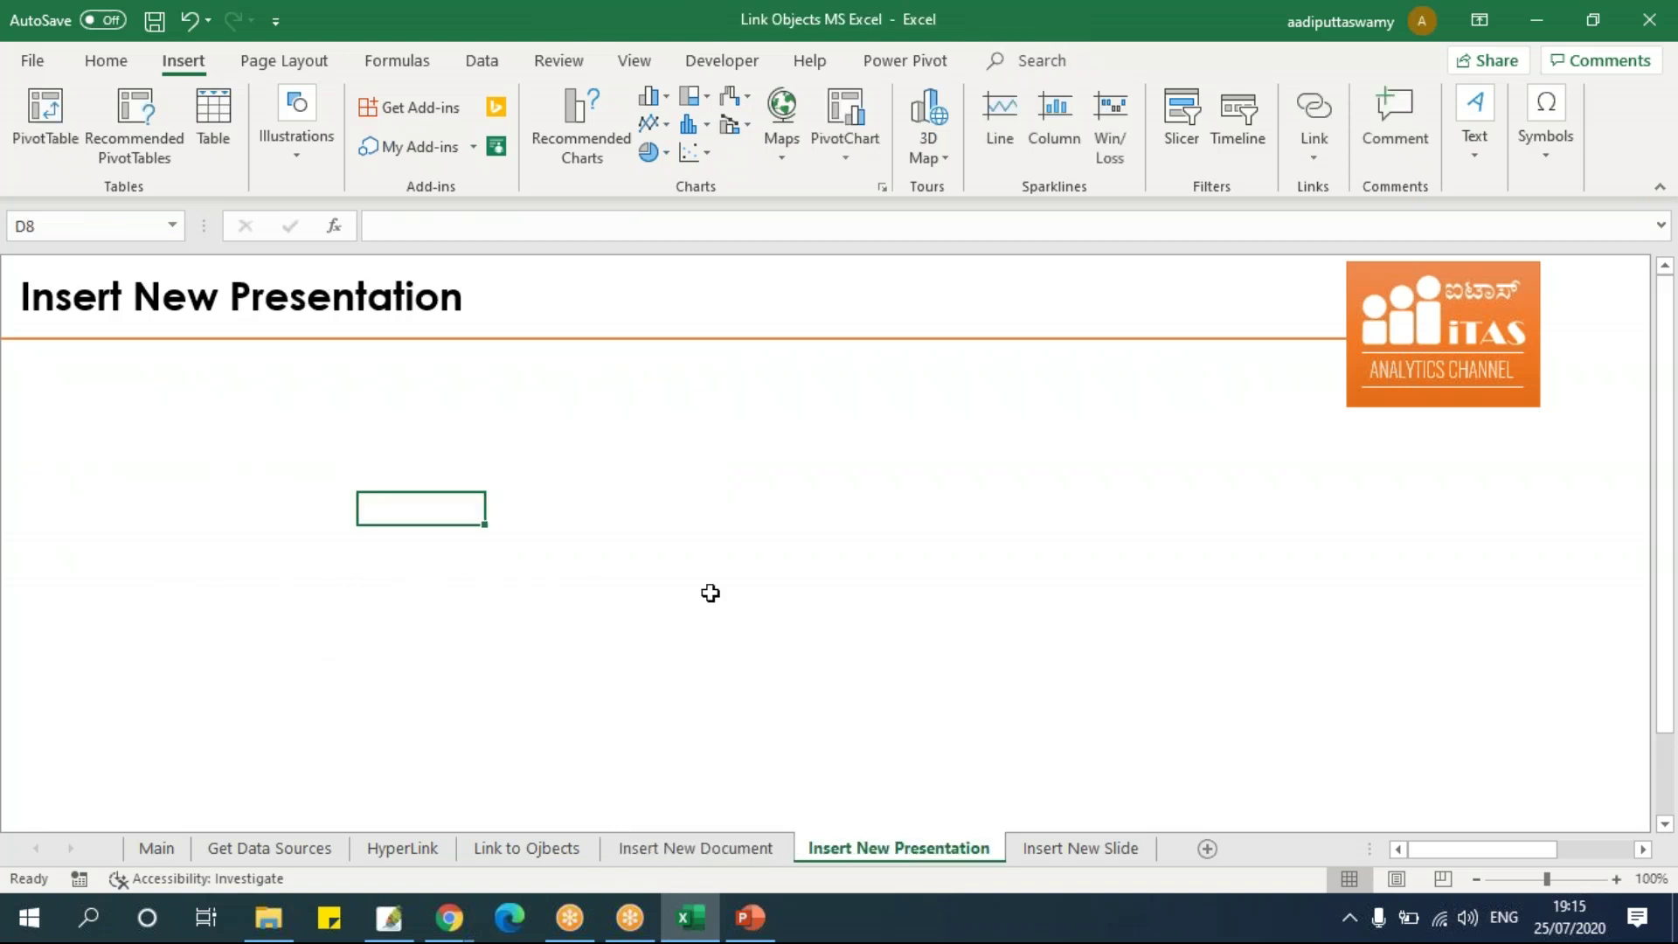
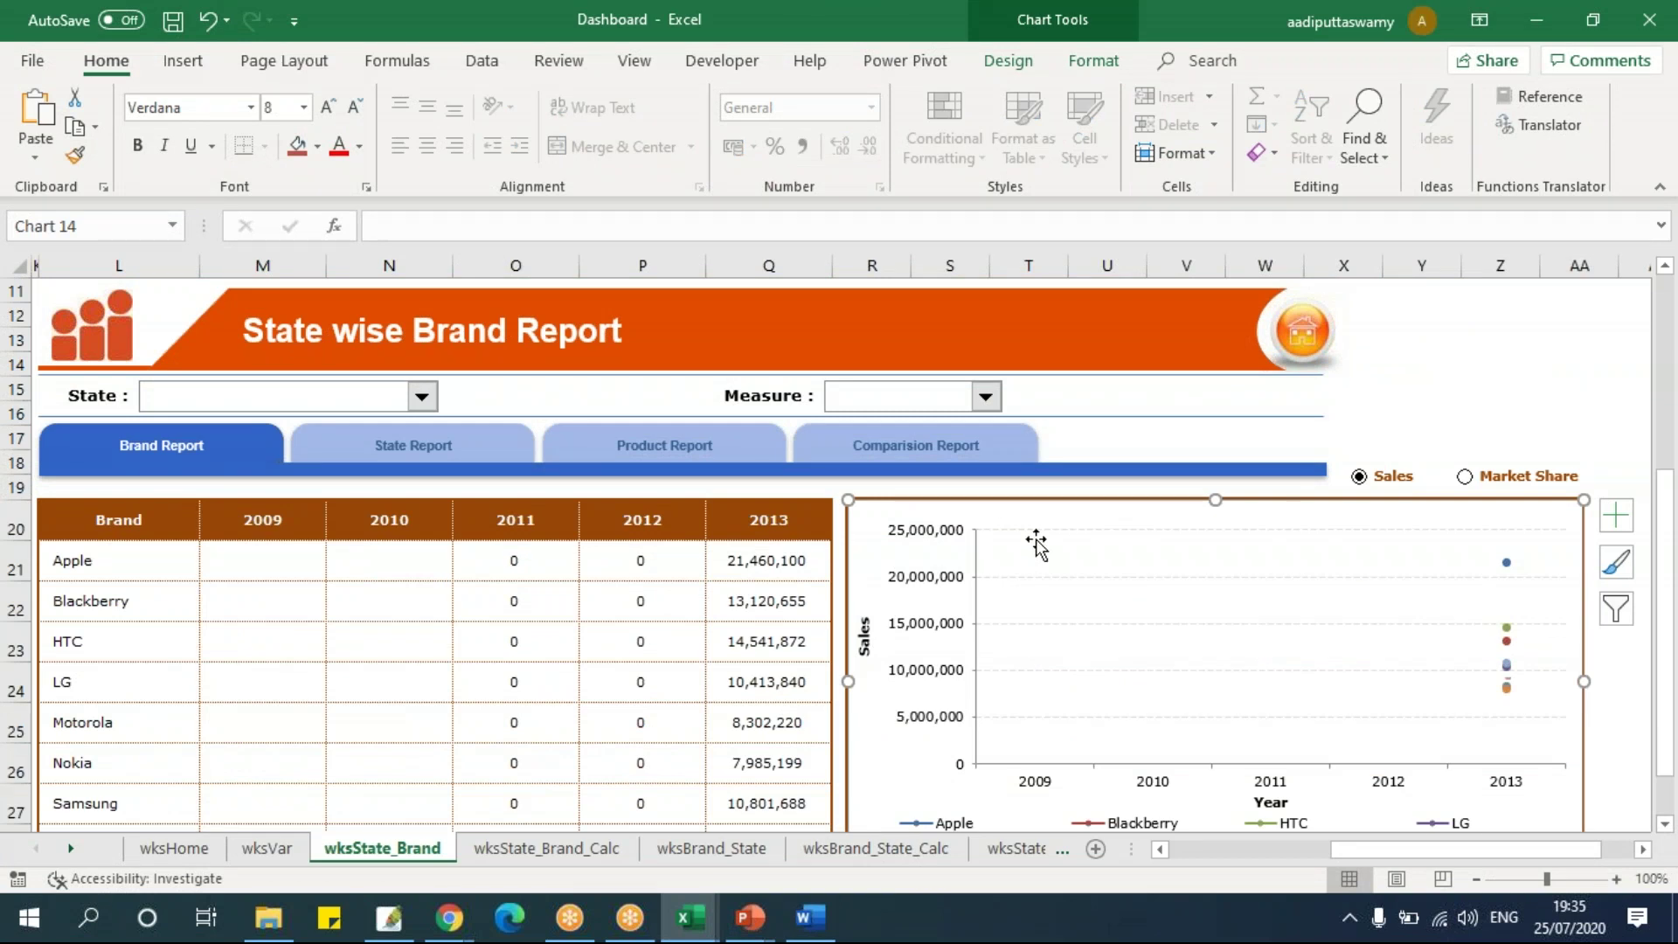
Switch to Link Objects MS PowerPoint, paste the copied State wise Brand chart as a link on slide 14, and place it just below the title.
click(750, 917)
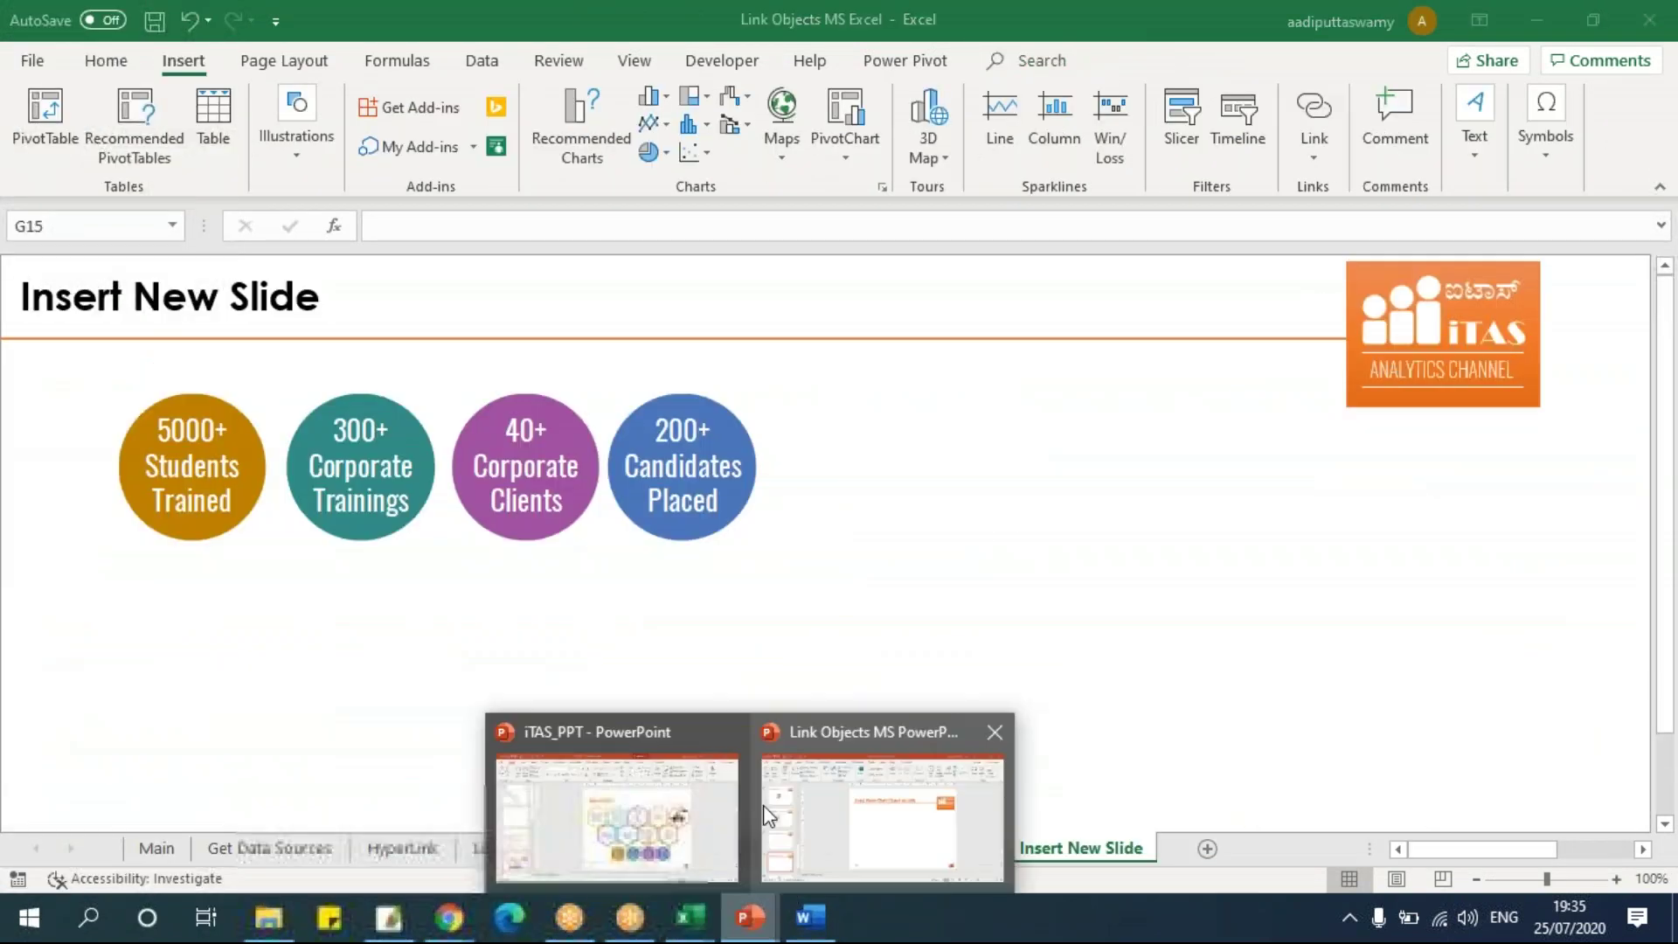
click(841, 814)
key(ctrl+alt+v)
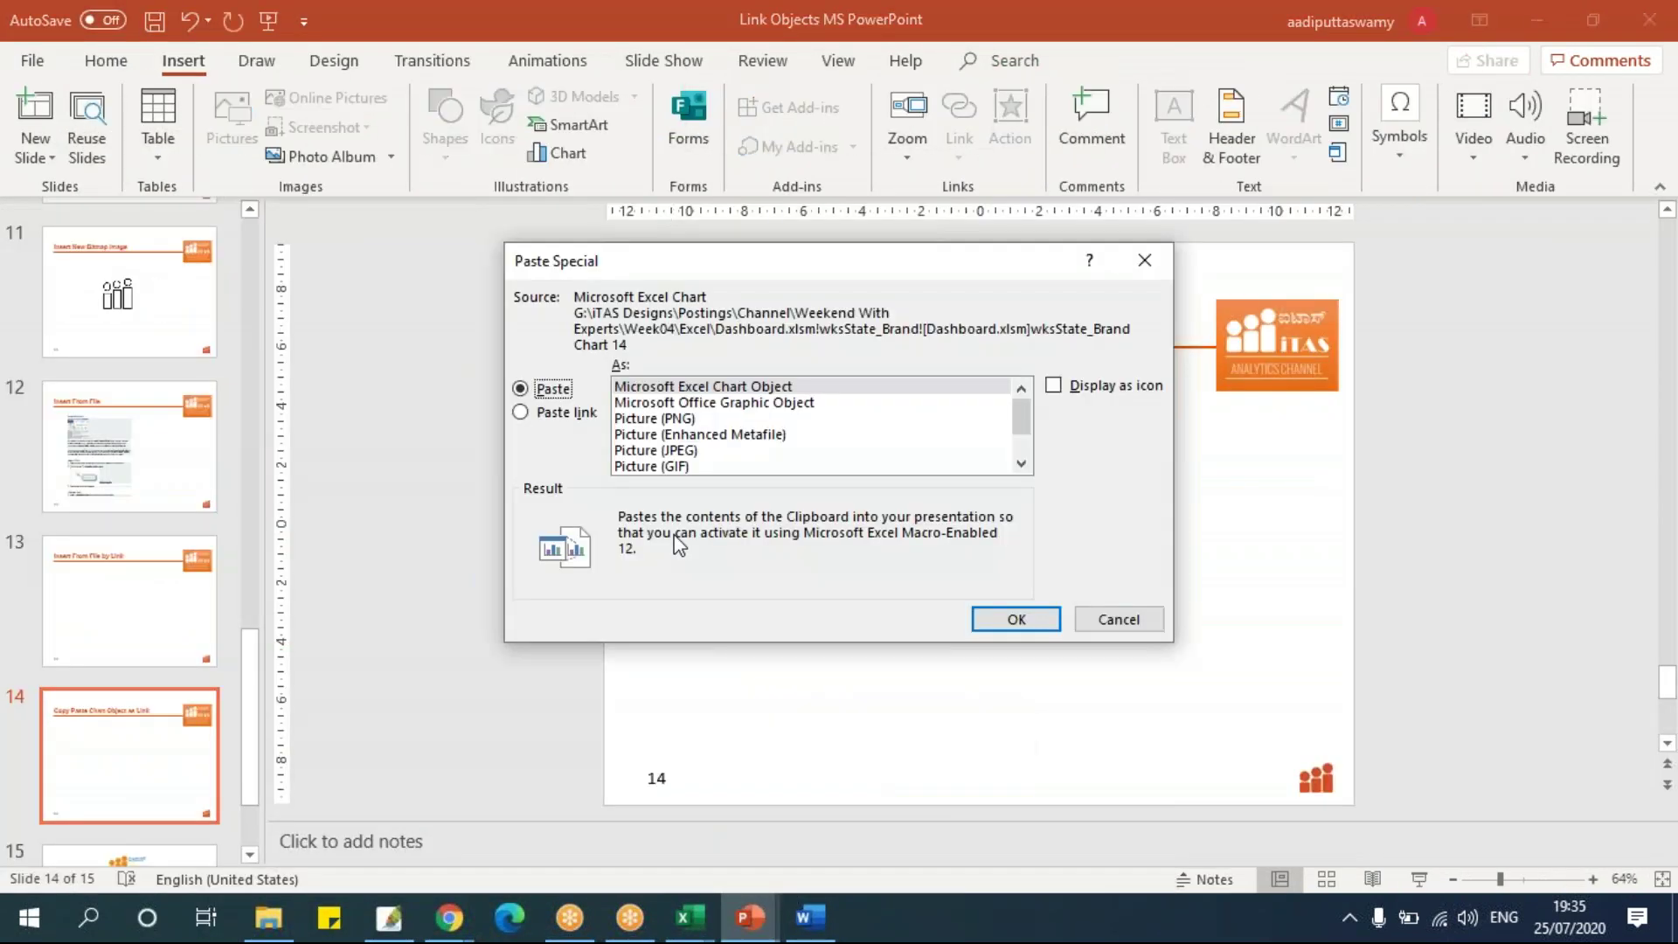
click(591, 419)
click(1012, 622)
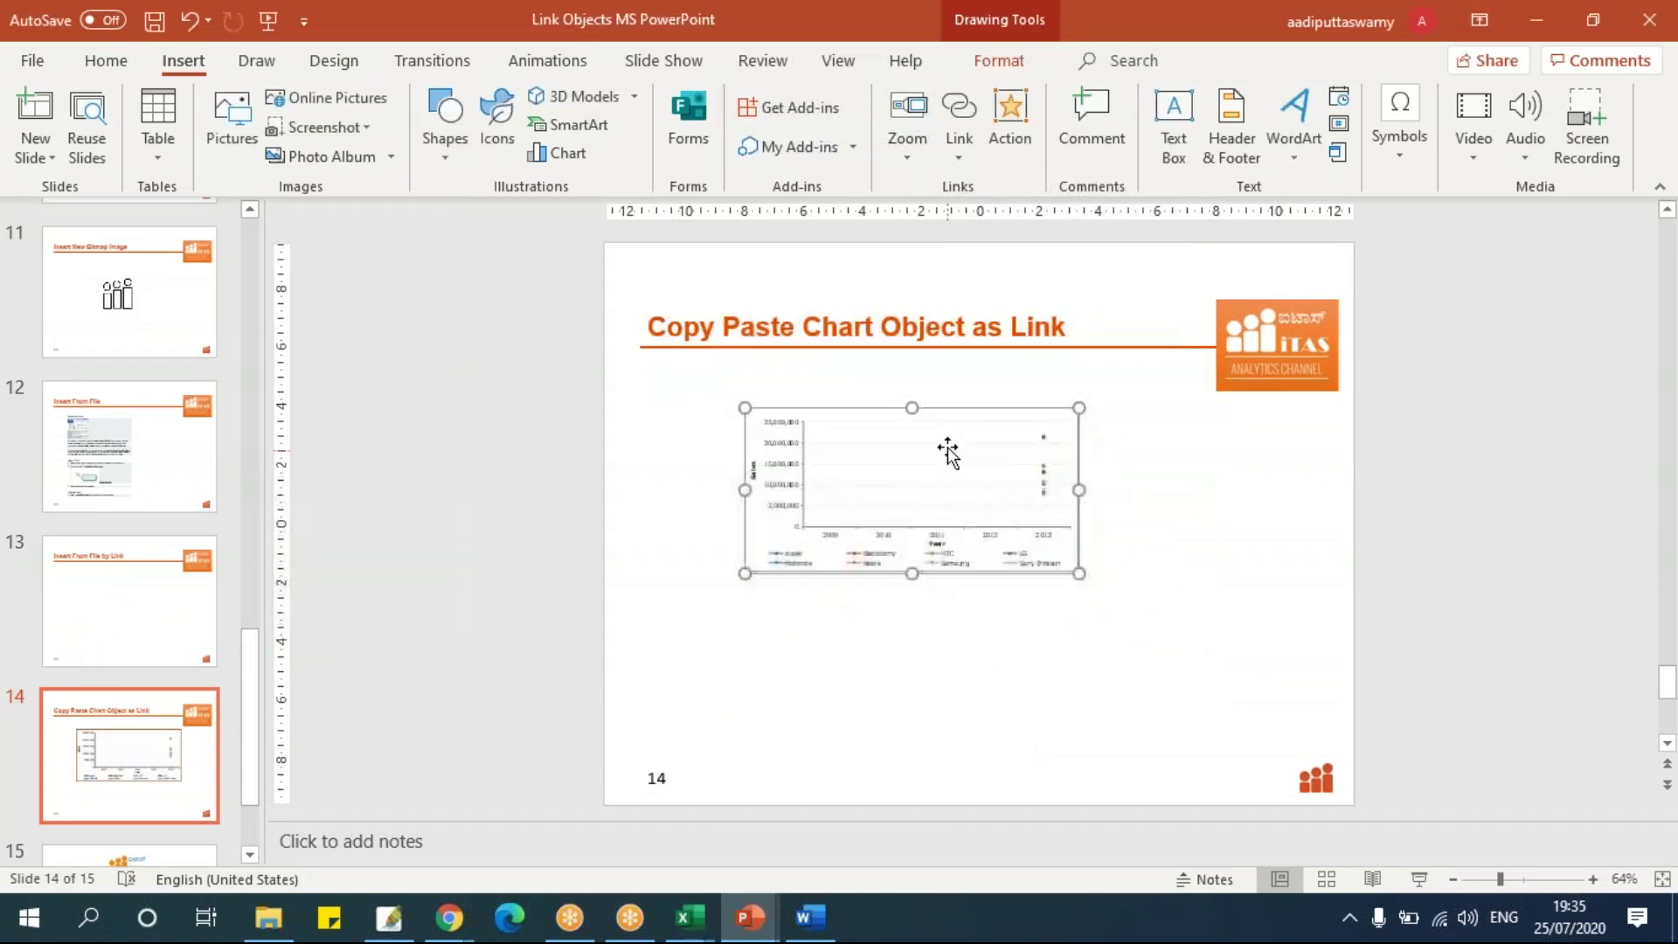
drag(850, 408, 857, 397)
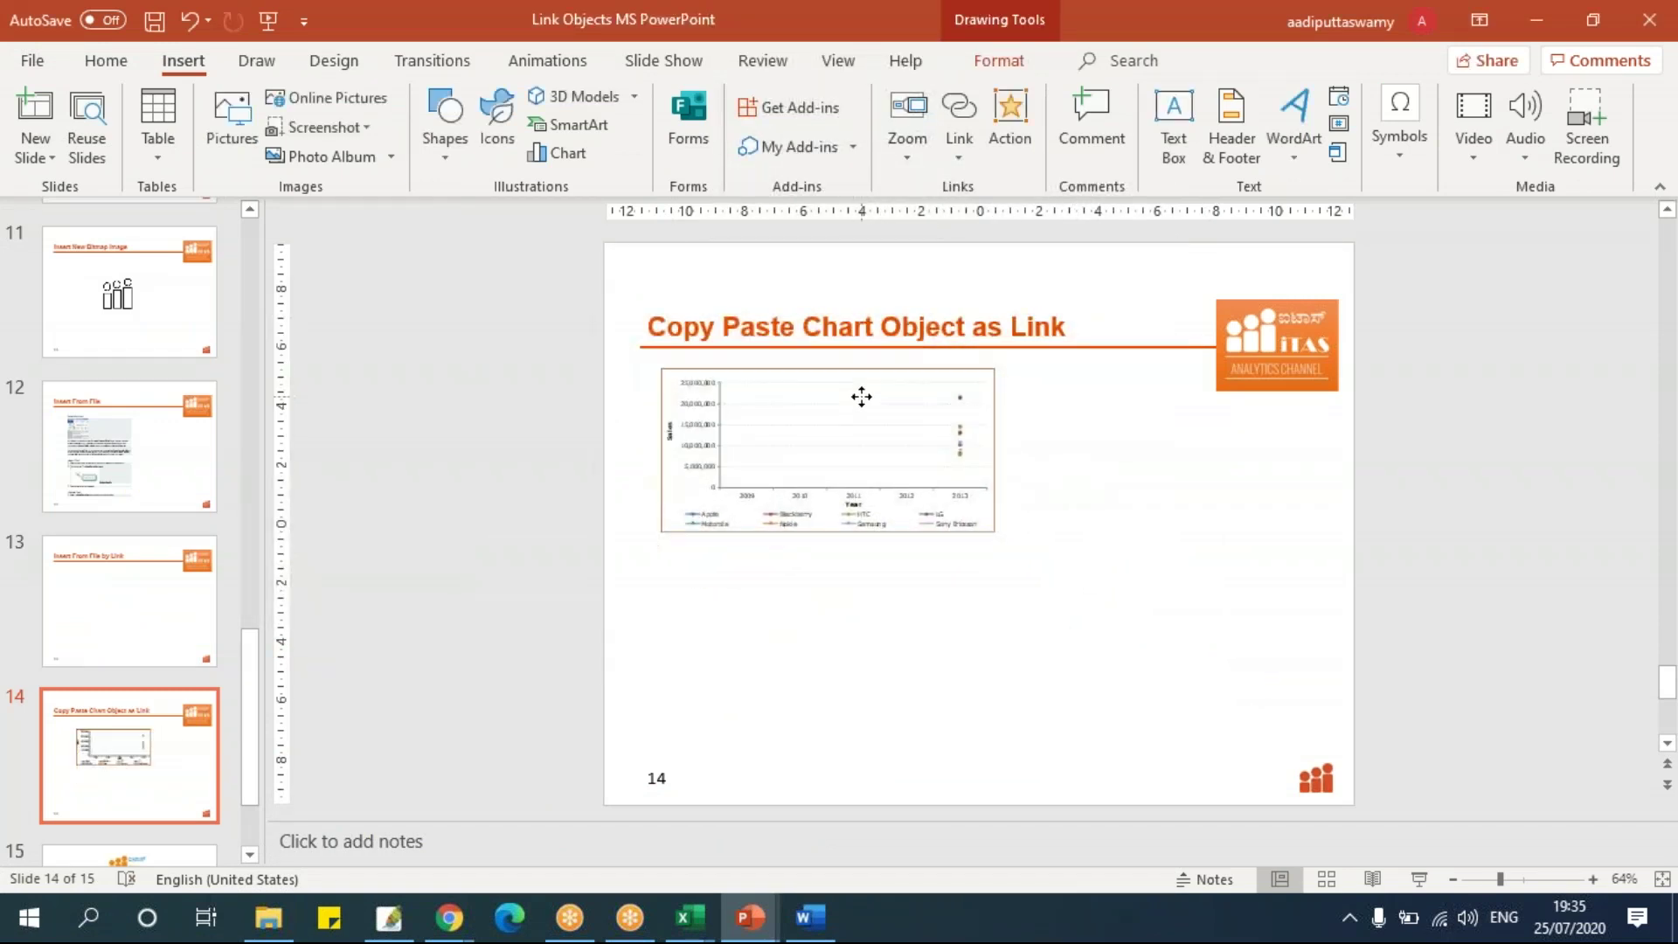
click(1102, 587)
Switch to the Dashboard workbook and copy the Sales line chart from the wksBrand_State sheet.
key(alt+Tab)
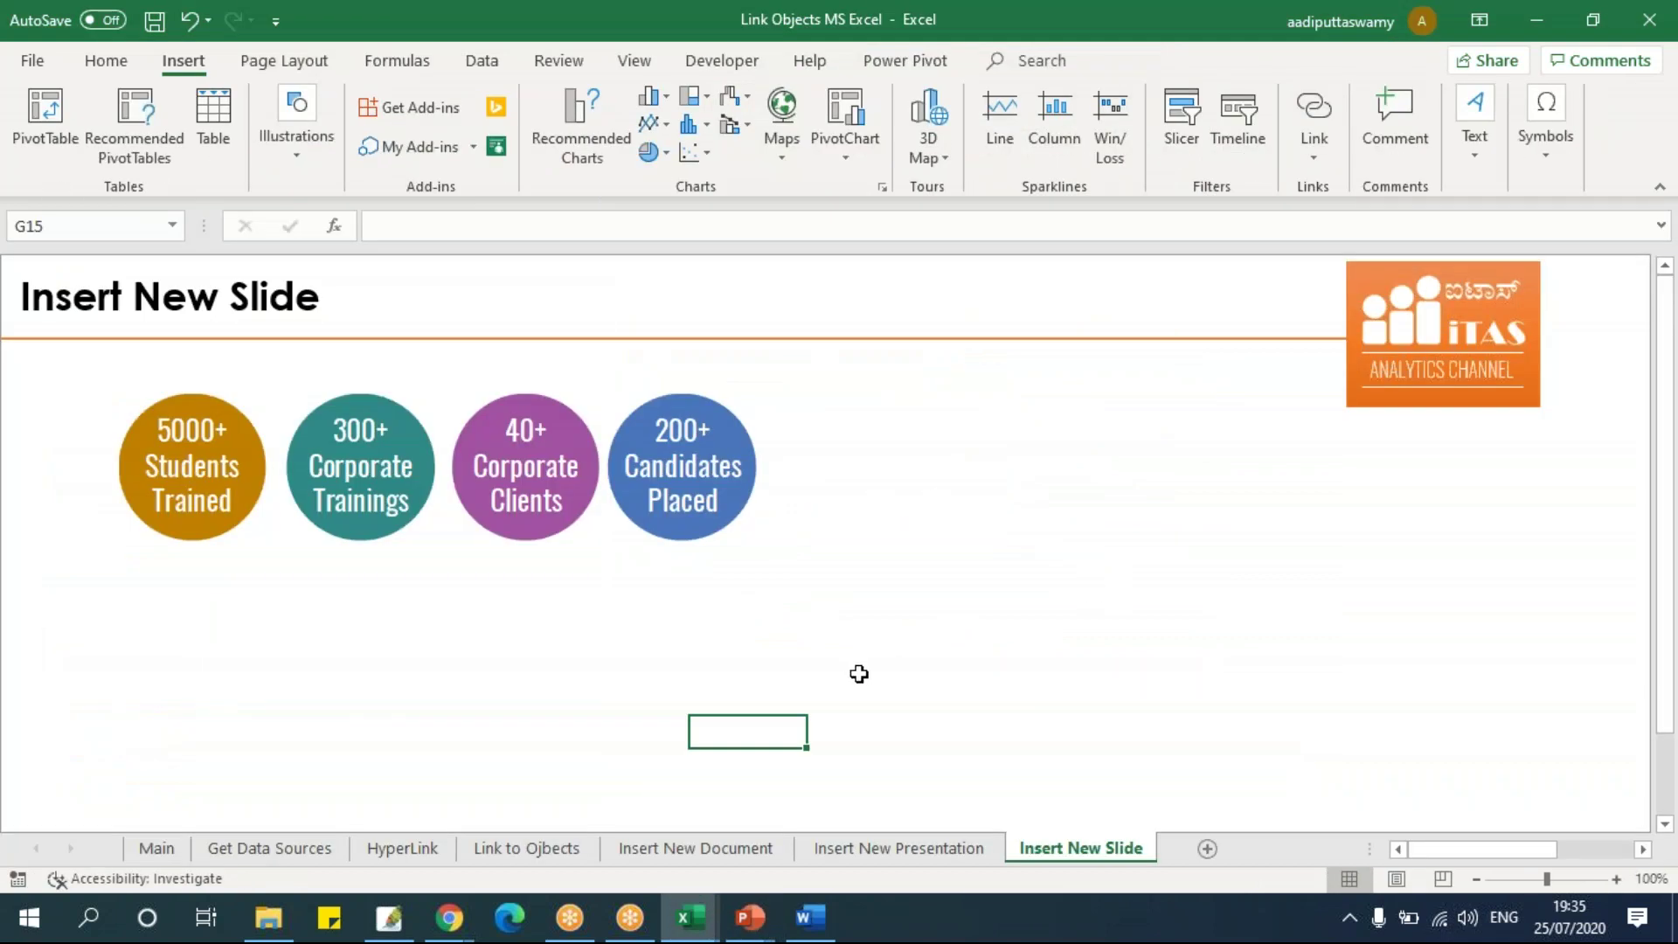
key(alt+Tab)
key(Tab)
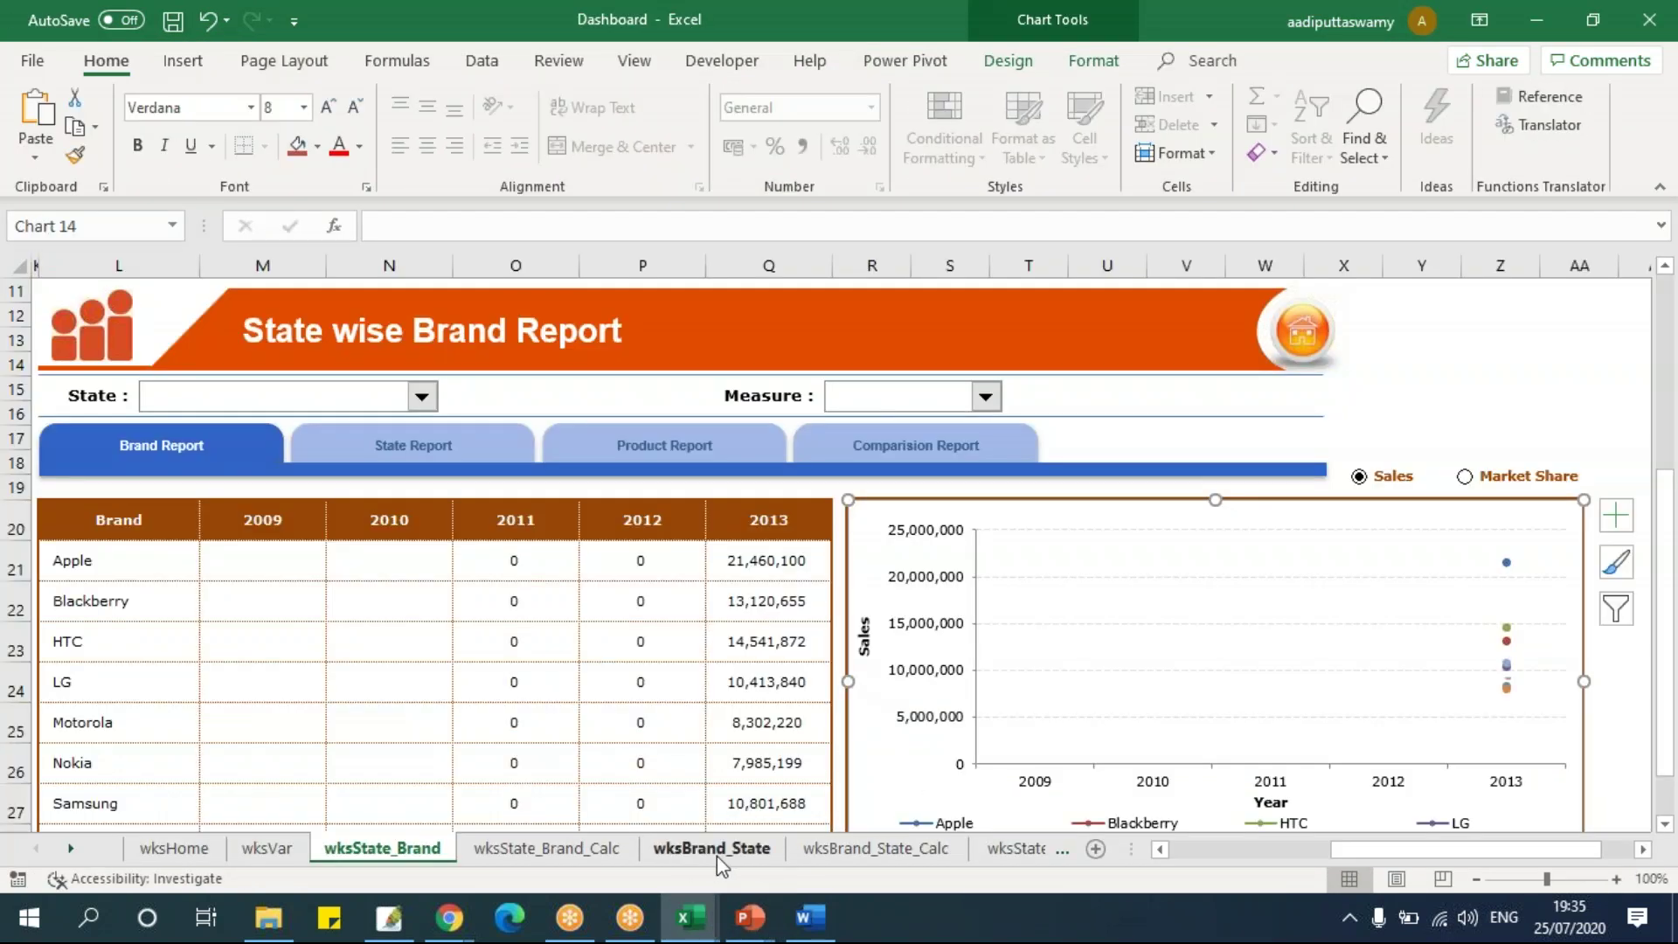
click(712, 850)
click(1026, 505)
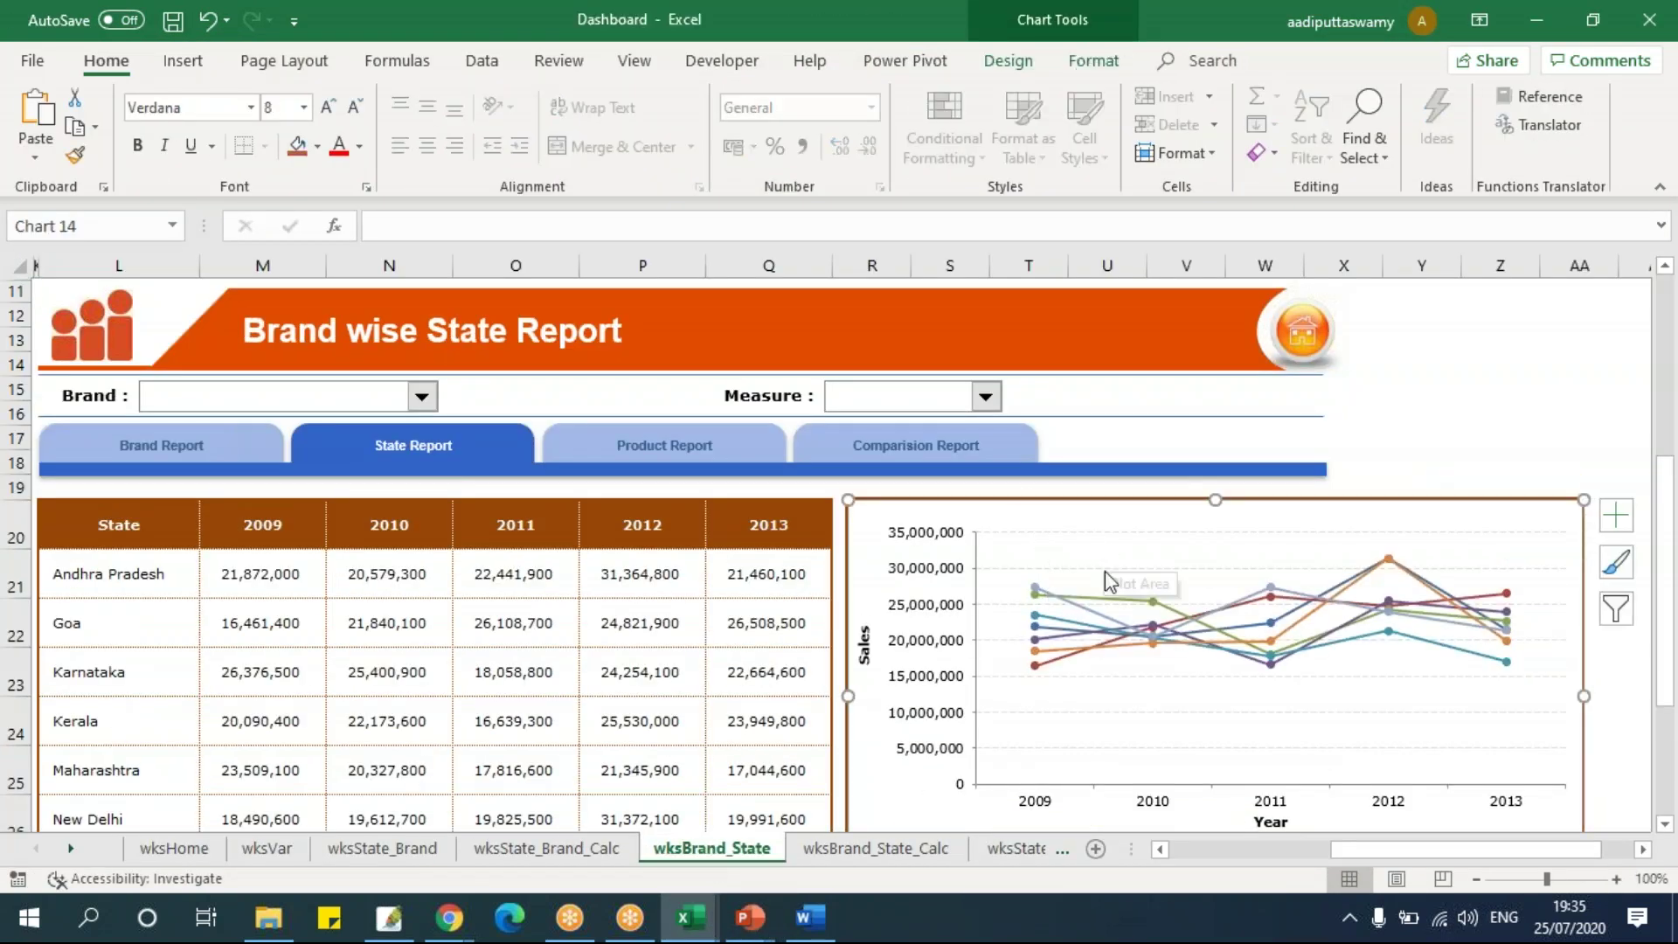
Return to slide 14 of Link Objects MS PowerPoint and paste the copied chart as a linked Microsoft Excel Chart Object.
key(alt+Tab)
key(Tab)
key(ctrl+alt+v)
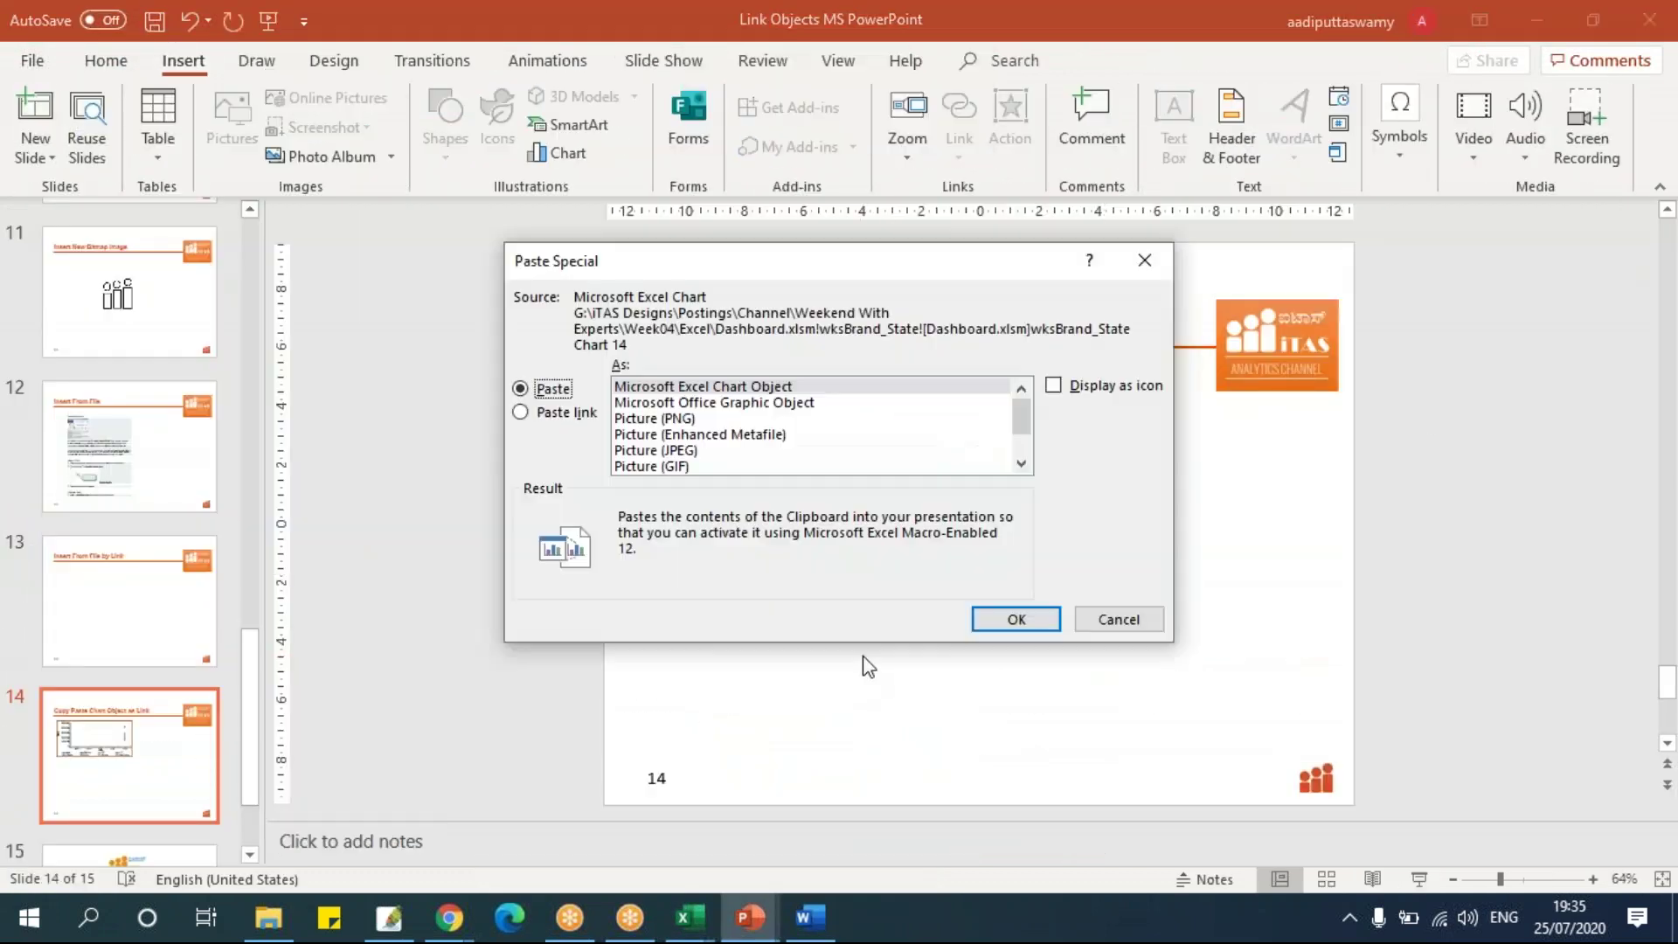
click(567, 413)
click(719, 385)
click(1016, 619)
Move the second linked chart below the first one and shrink it to about the same width.
drag(1029, 472, 948, 592)
drag(1135, 800, 992, 720)
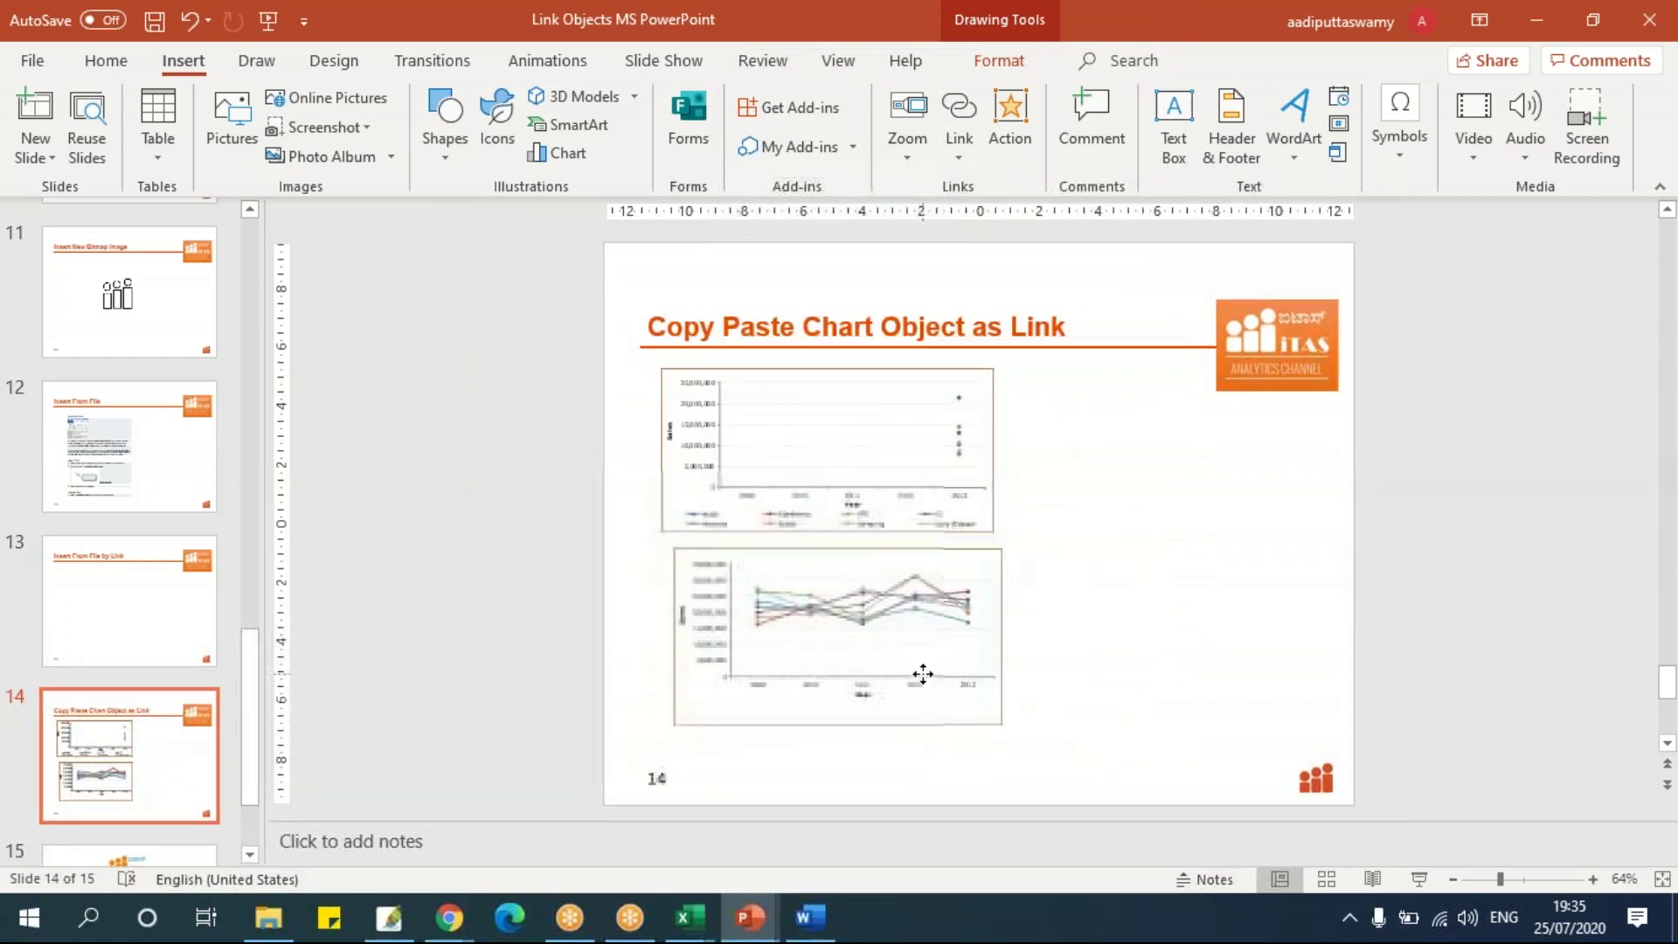
drag(992, 719, 998, 723)
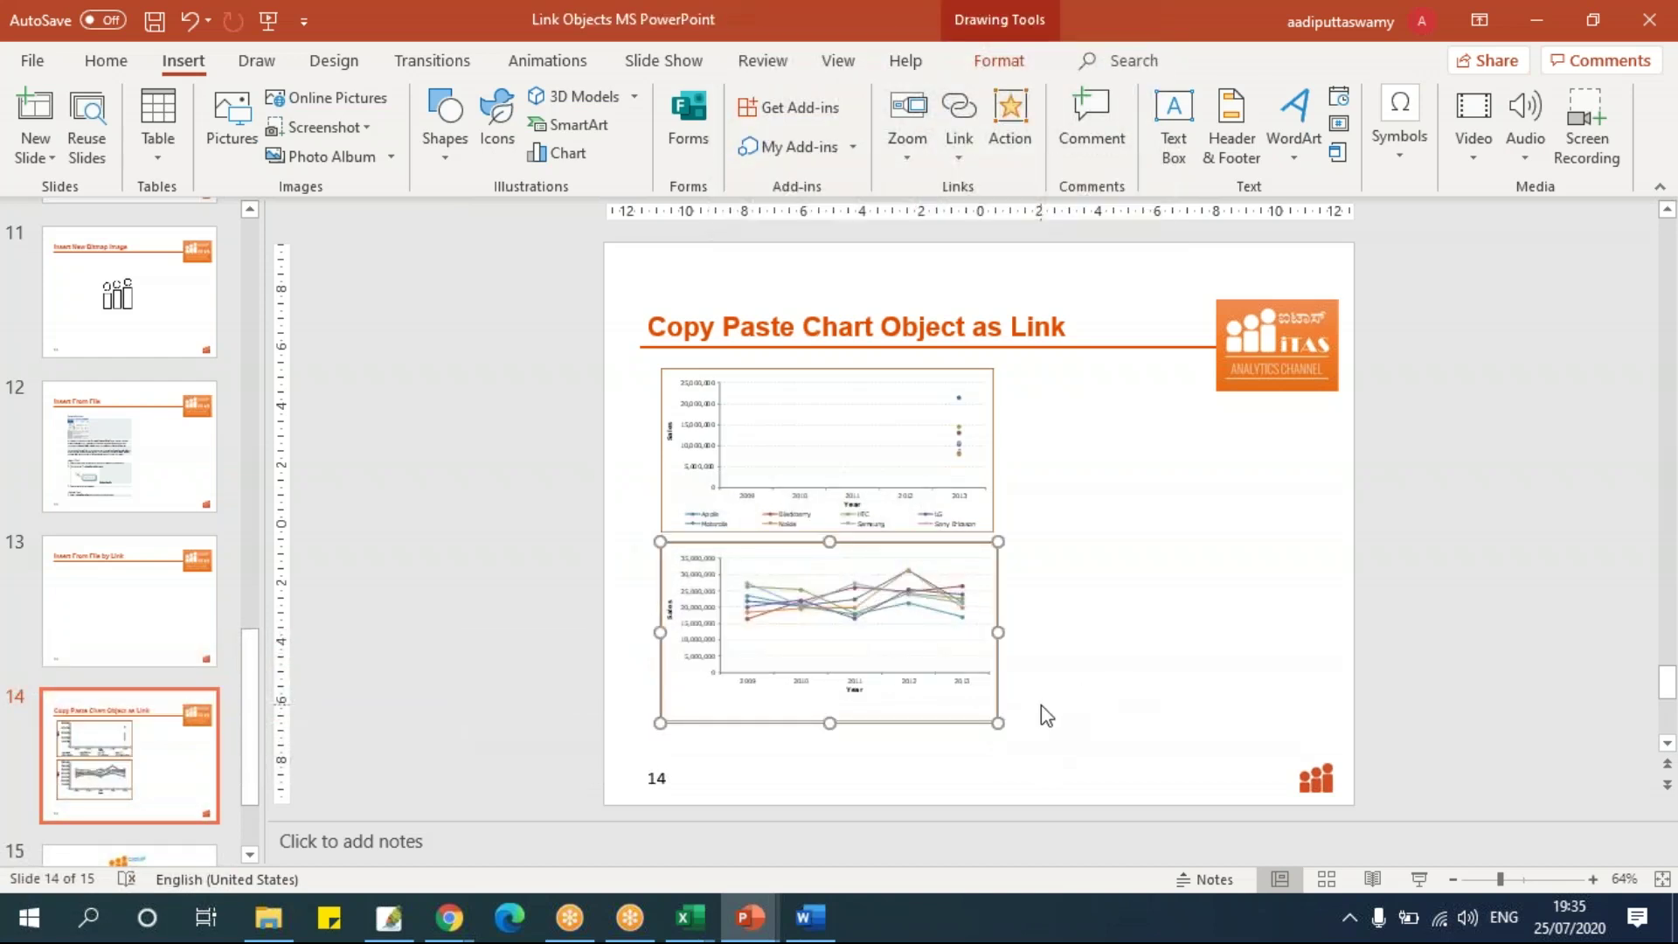
click(1094, 639)
Update the link of the lower chart on slide 14 and compare it with its source in the Dashboard workbook.
key(alt+Tab)
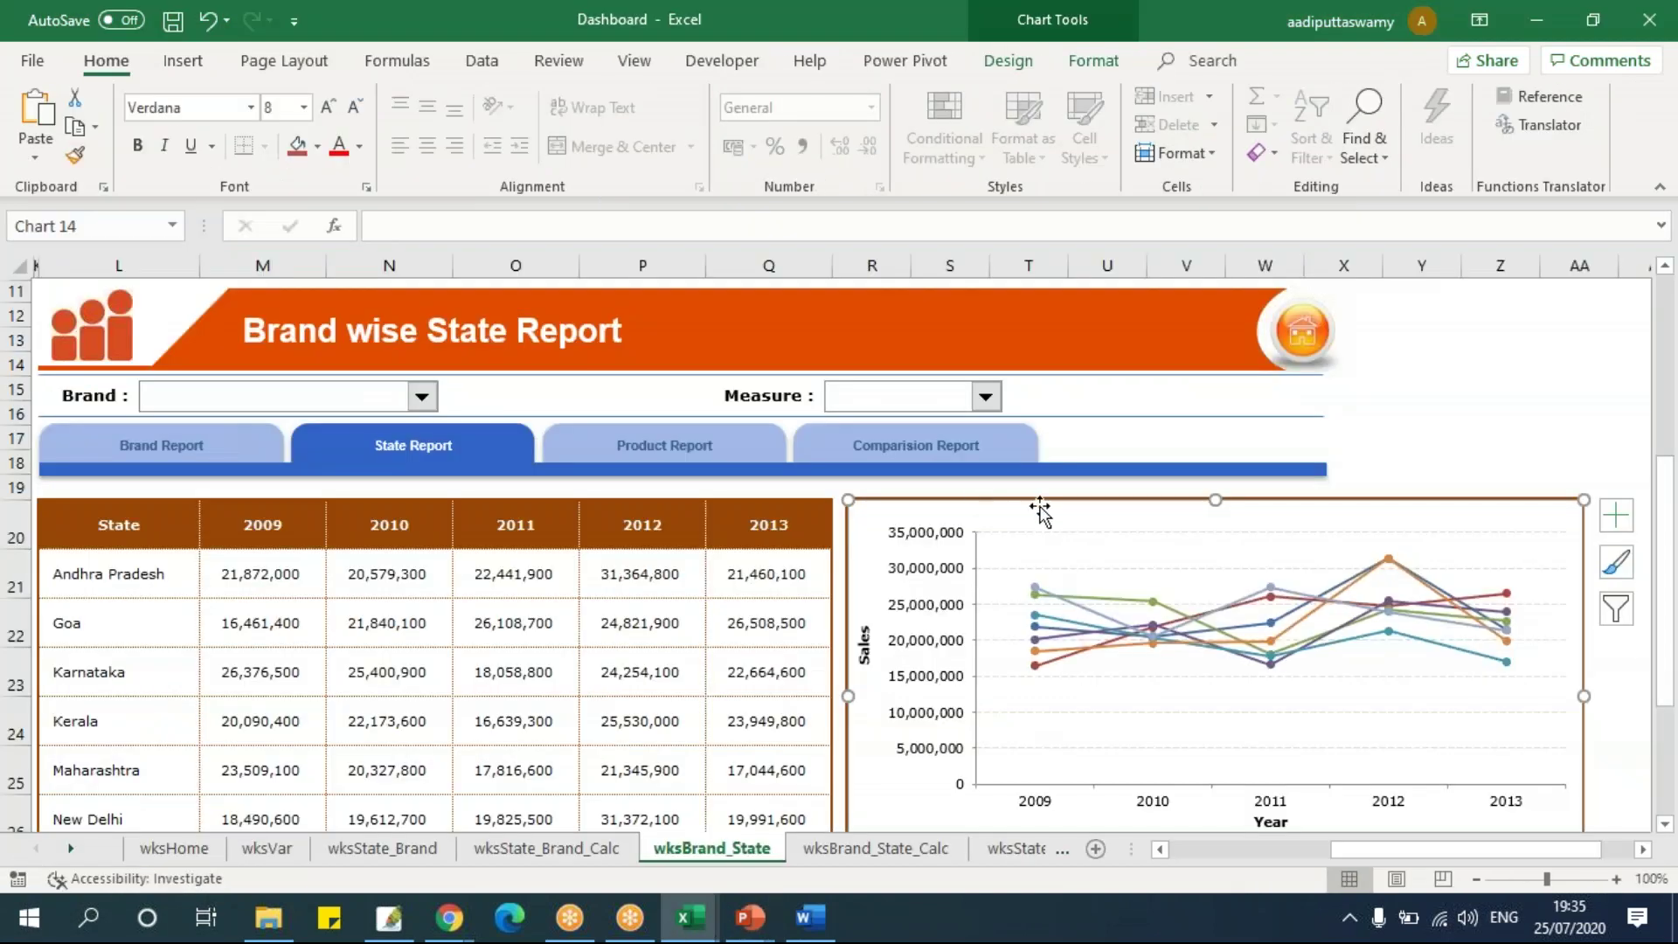
key(alt+Tab)
right_click(951, 594)
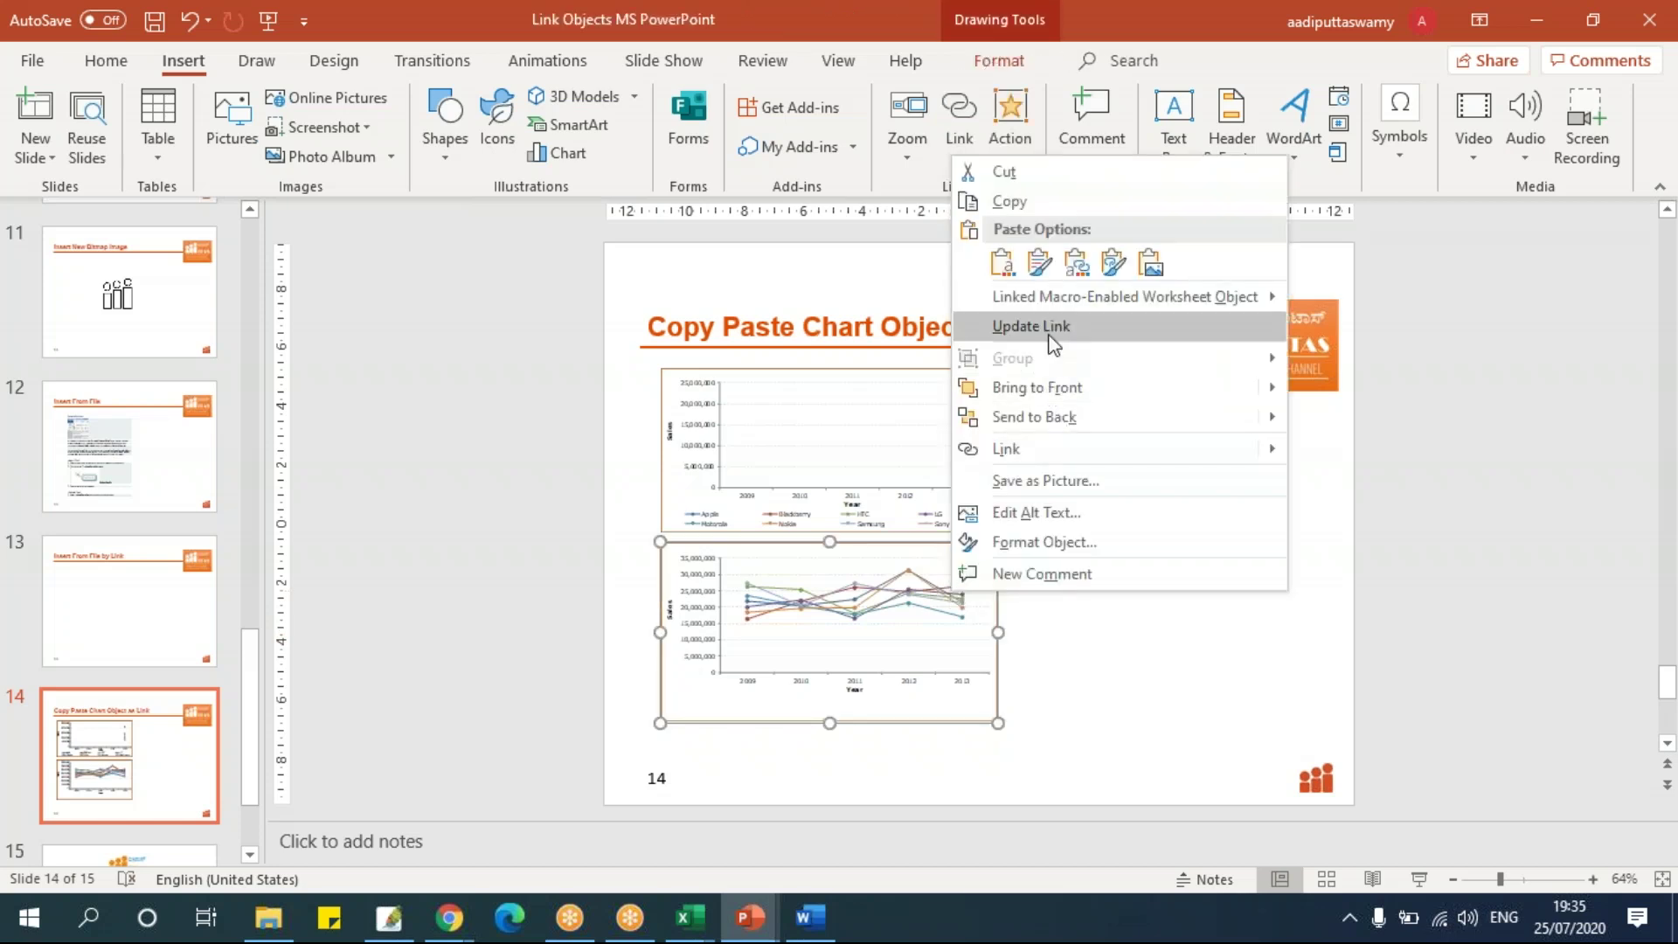
click(1054, 328)
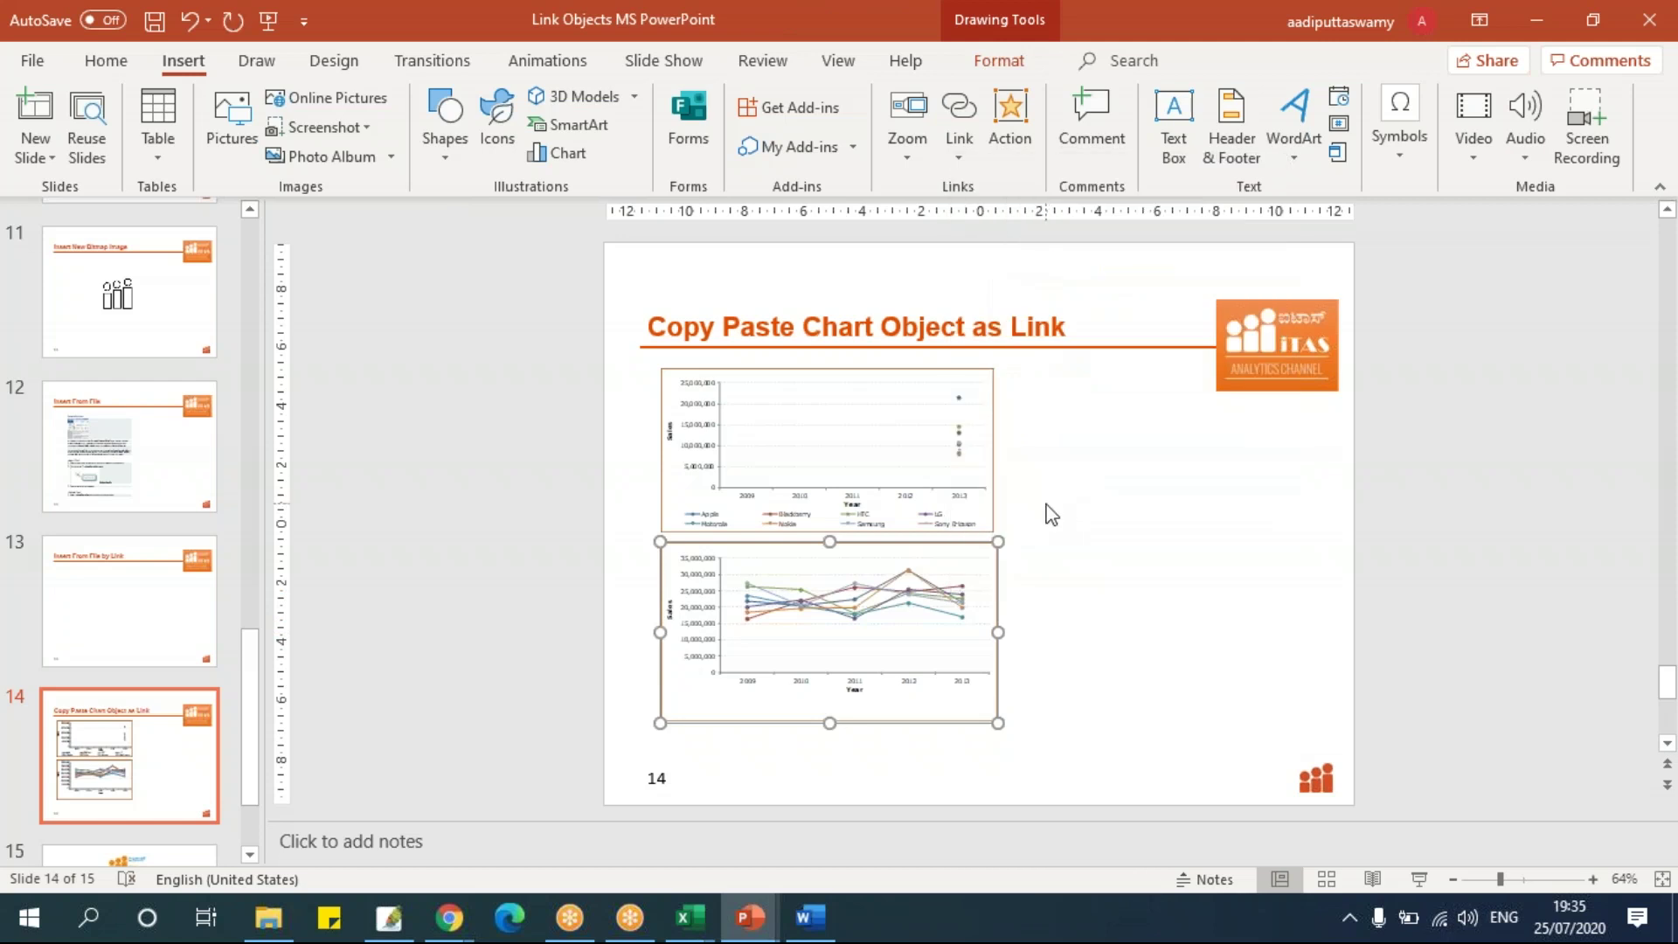
click(1048, 523)
key(alt+Tab)
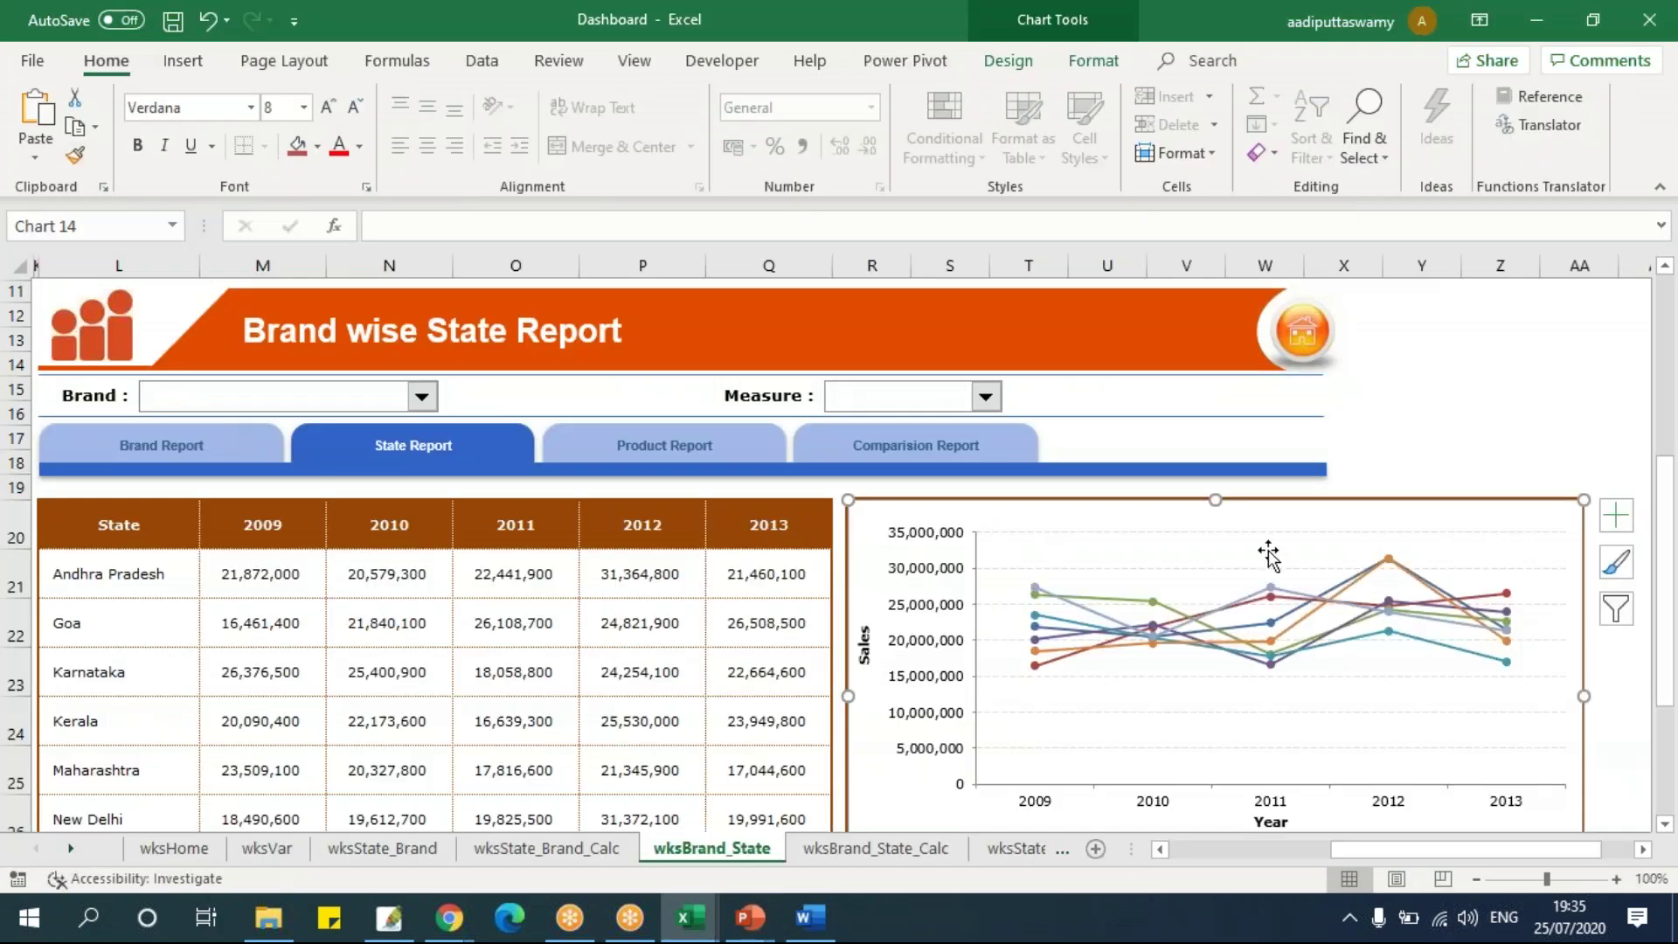
key(alt+Tab)
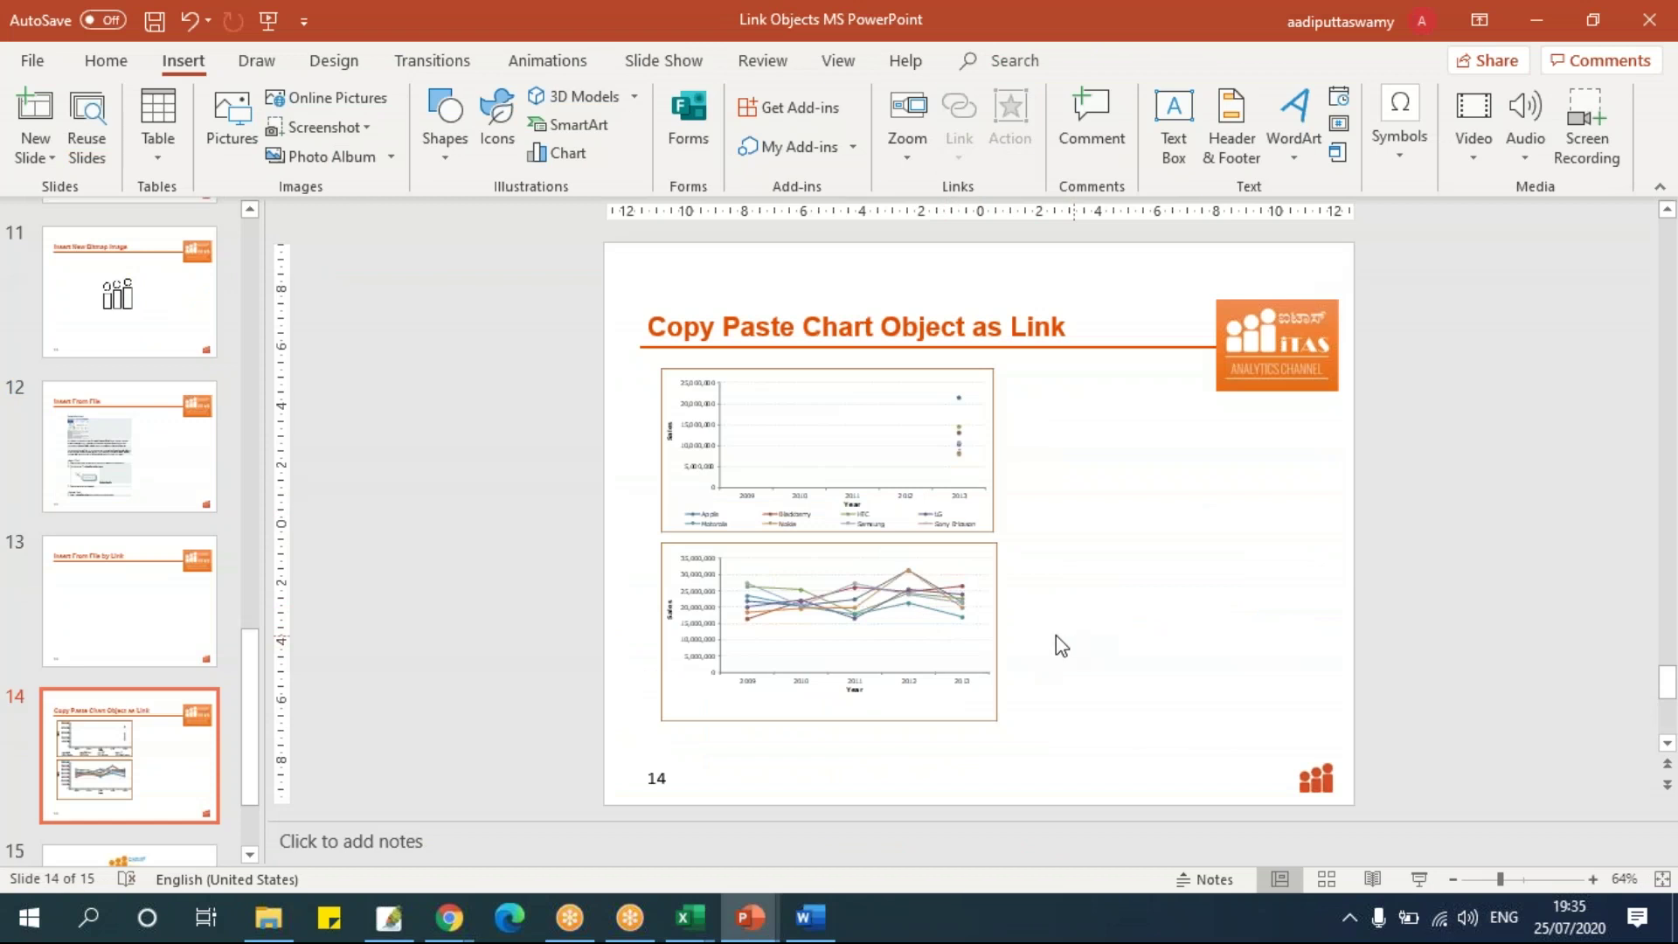
Open the Link Objects MS Word document from the Word folder of Week04 in File Explorer.
scroll(96, 743, down, 2)
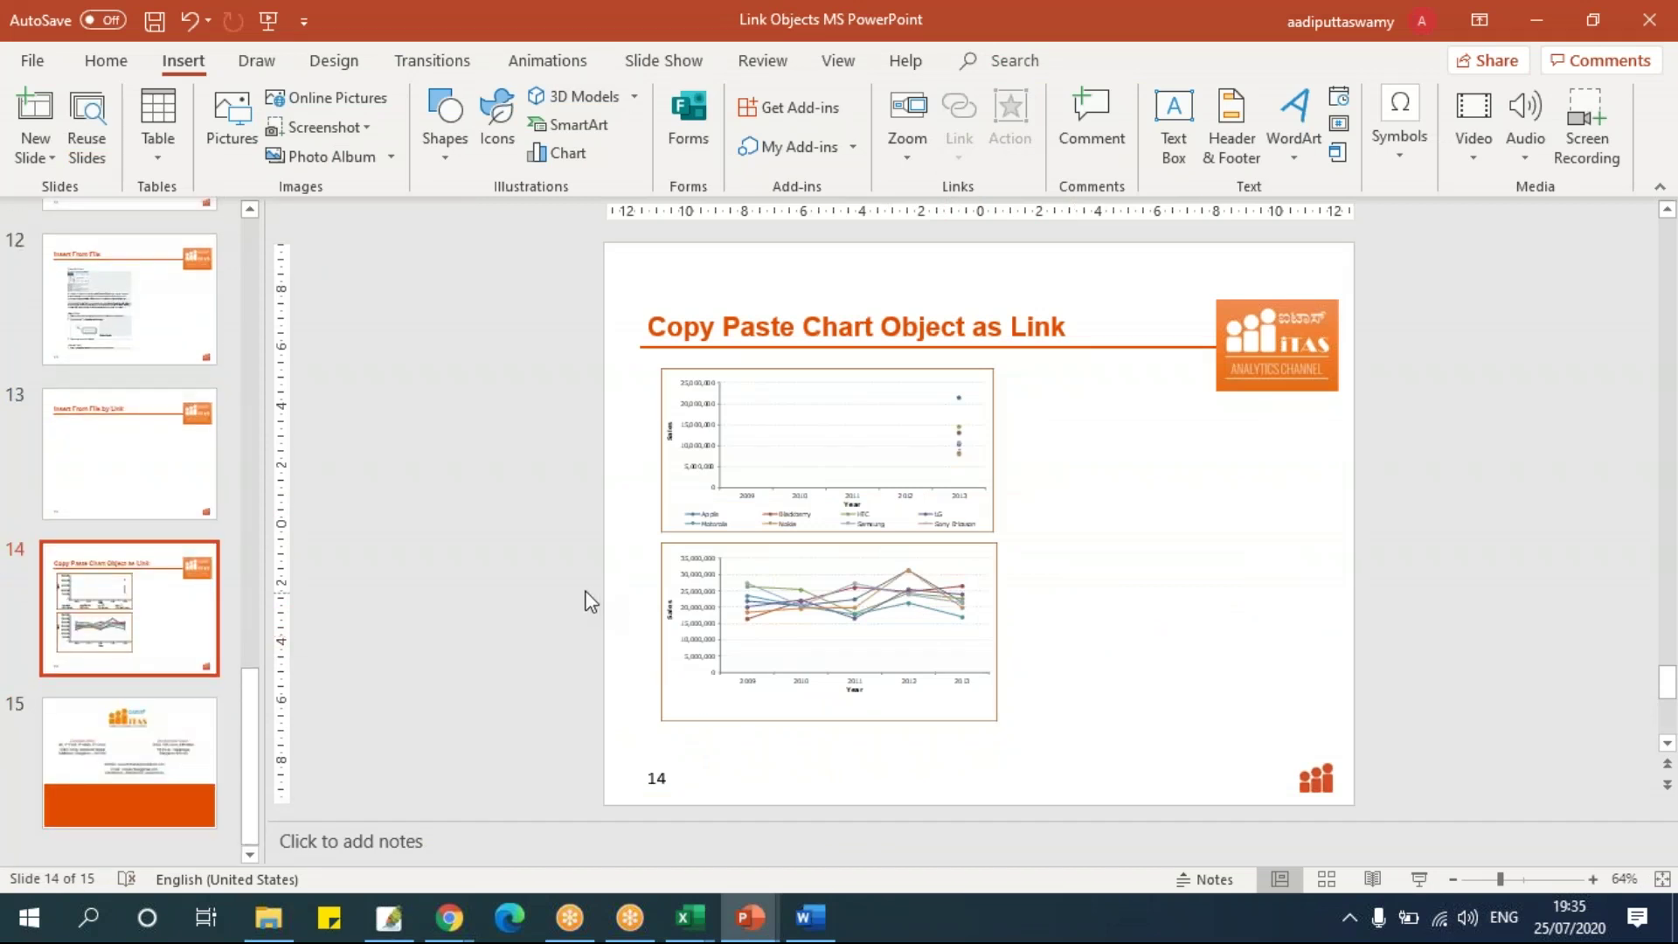
scroll(577, 596, up, 5)
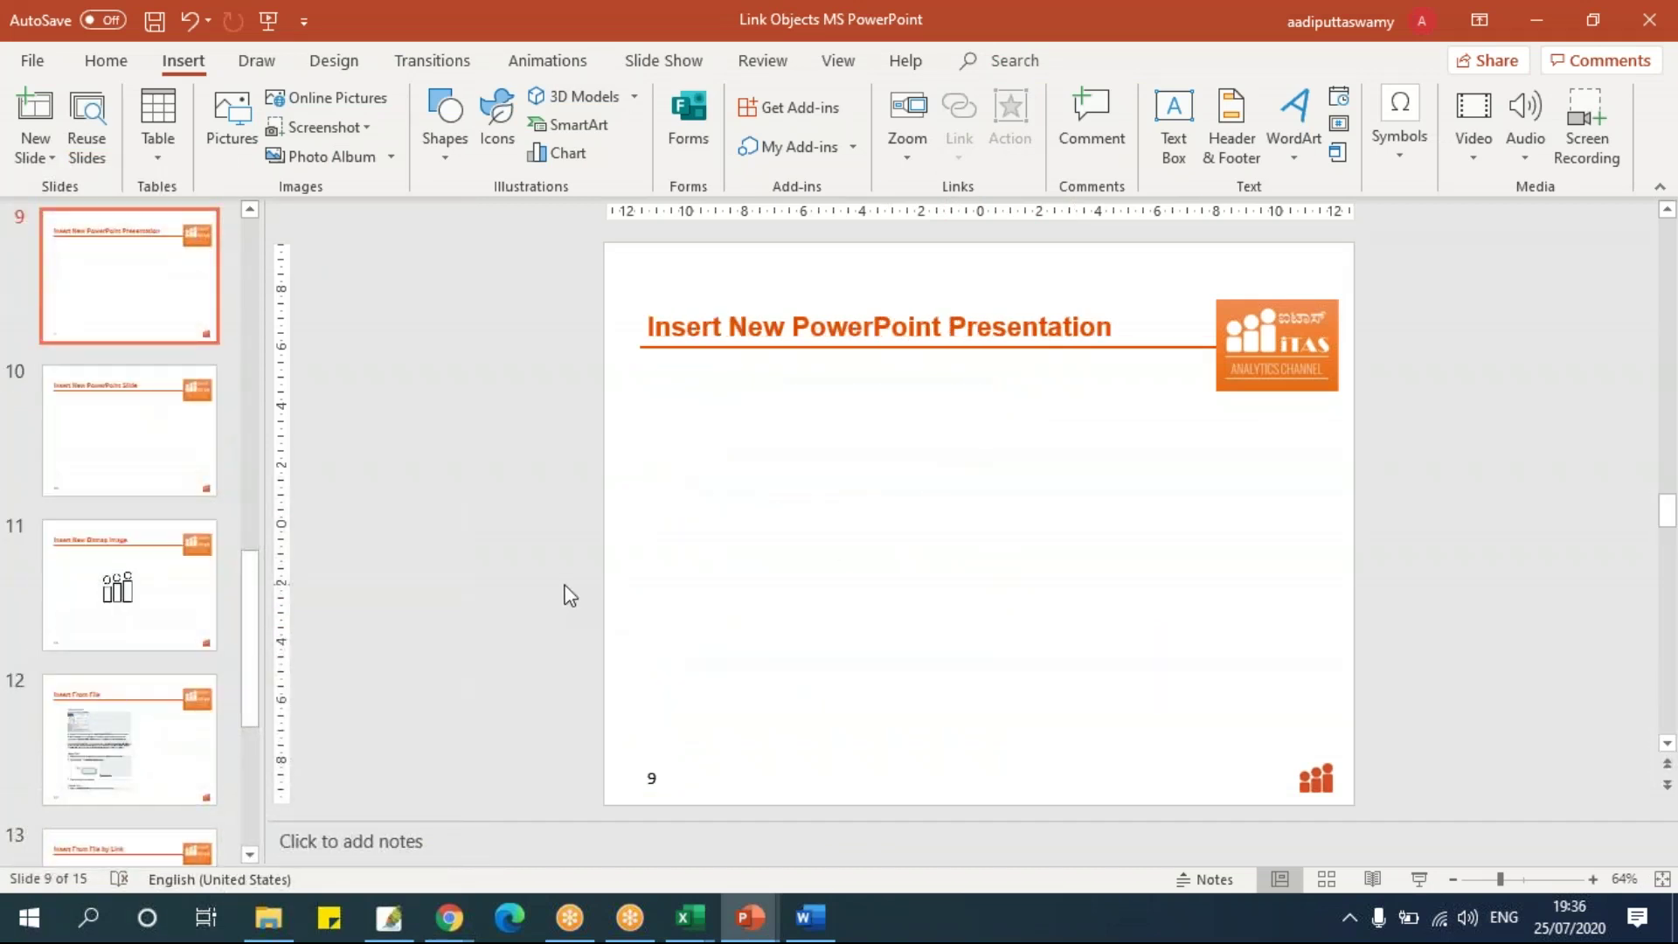
click(826, 916)
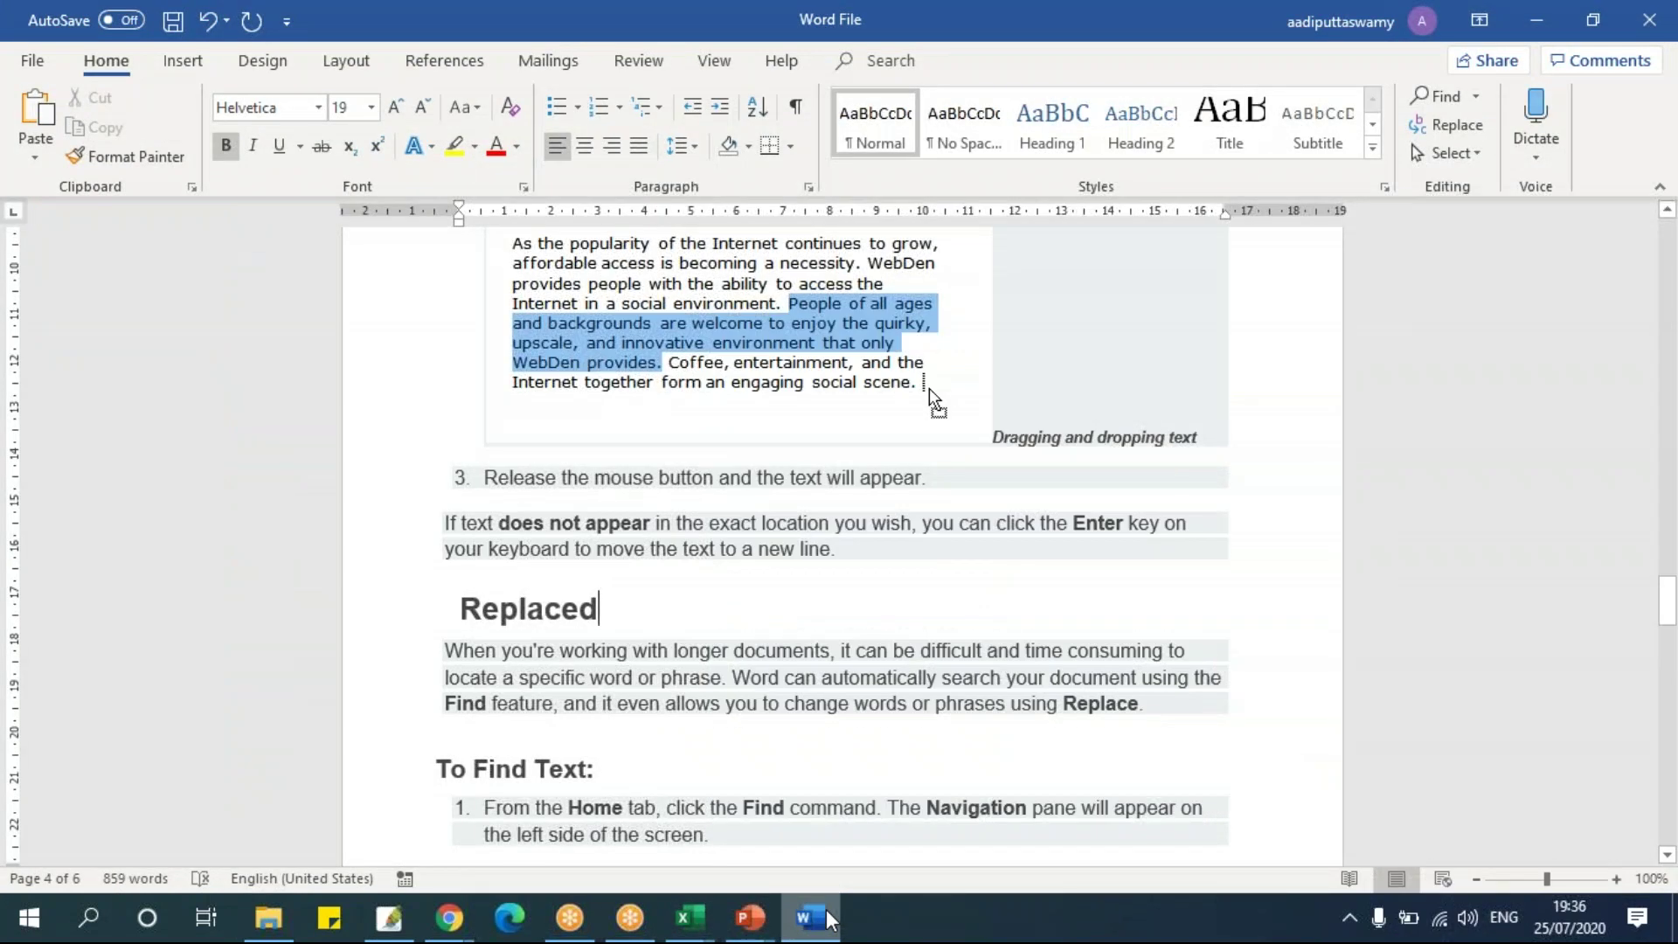
click(269, 917)
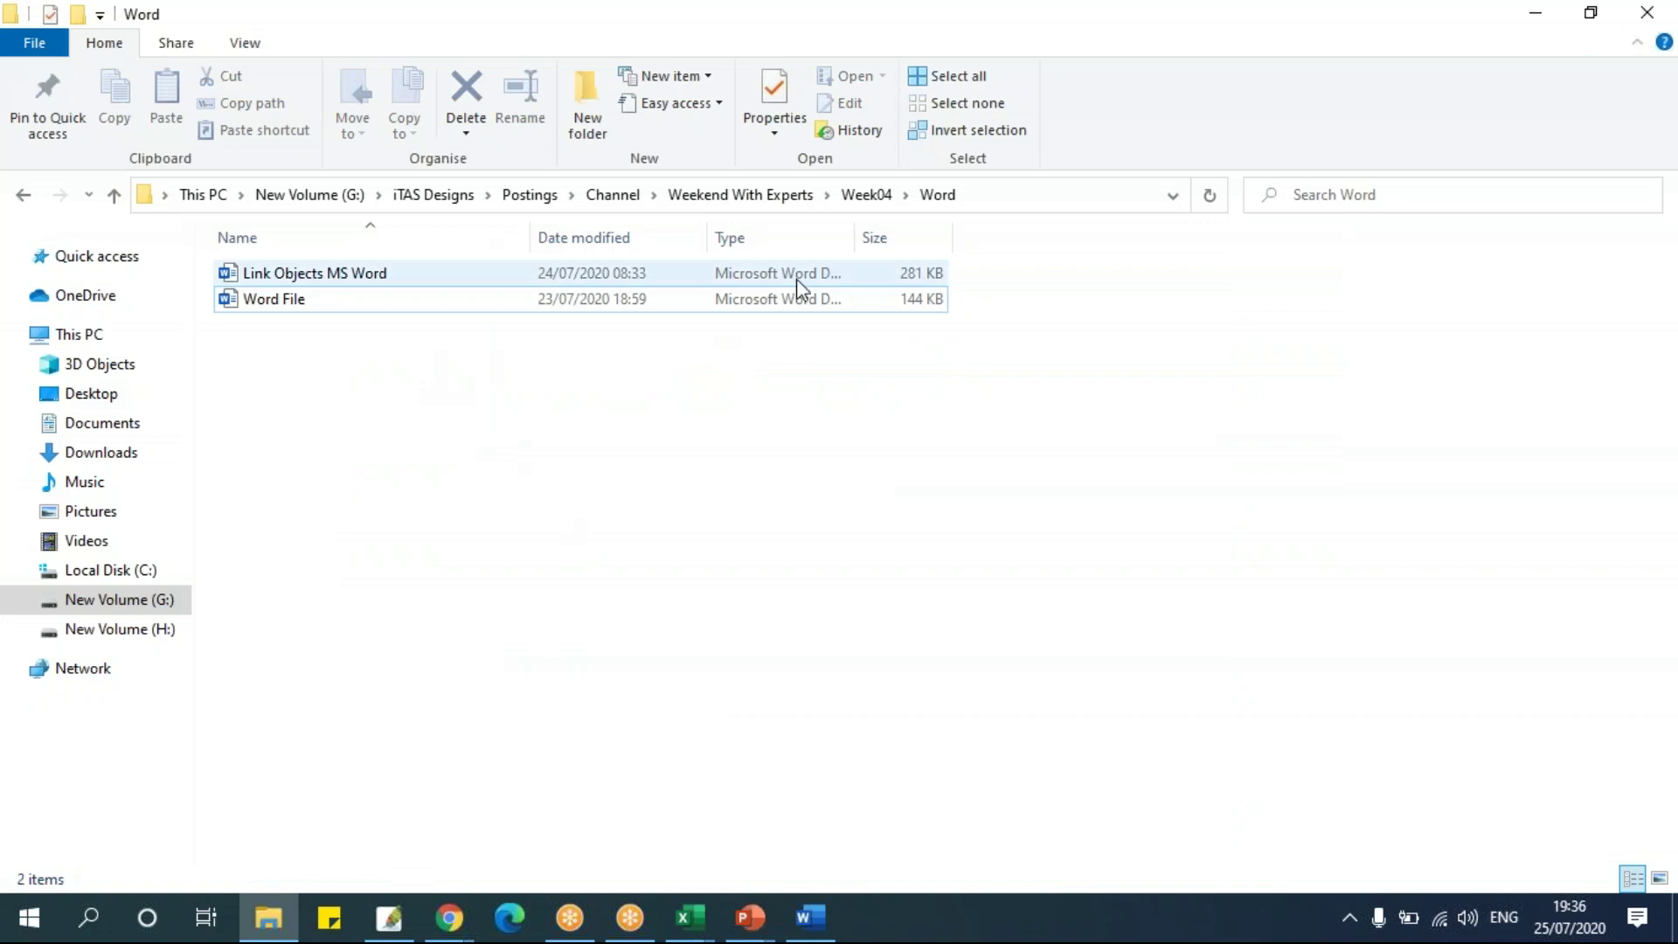
click(378, 278)
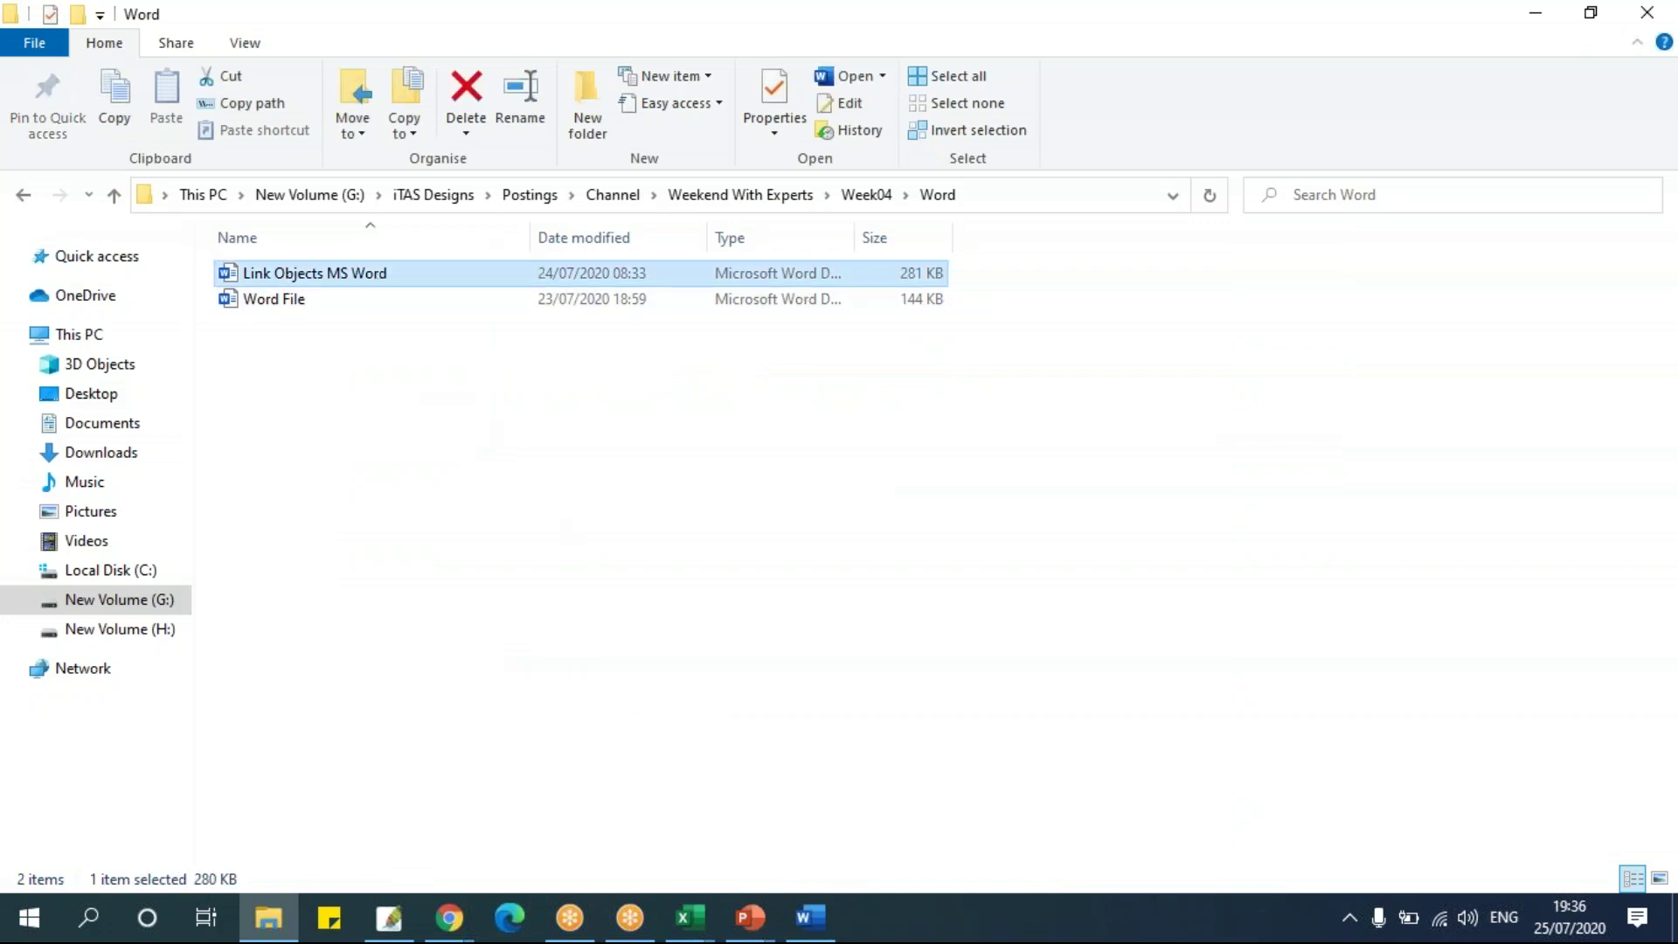
key(alt+Tab)
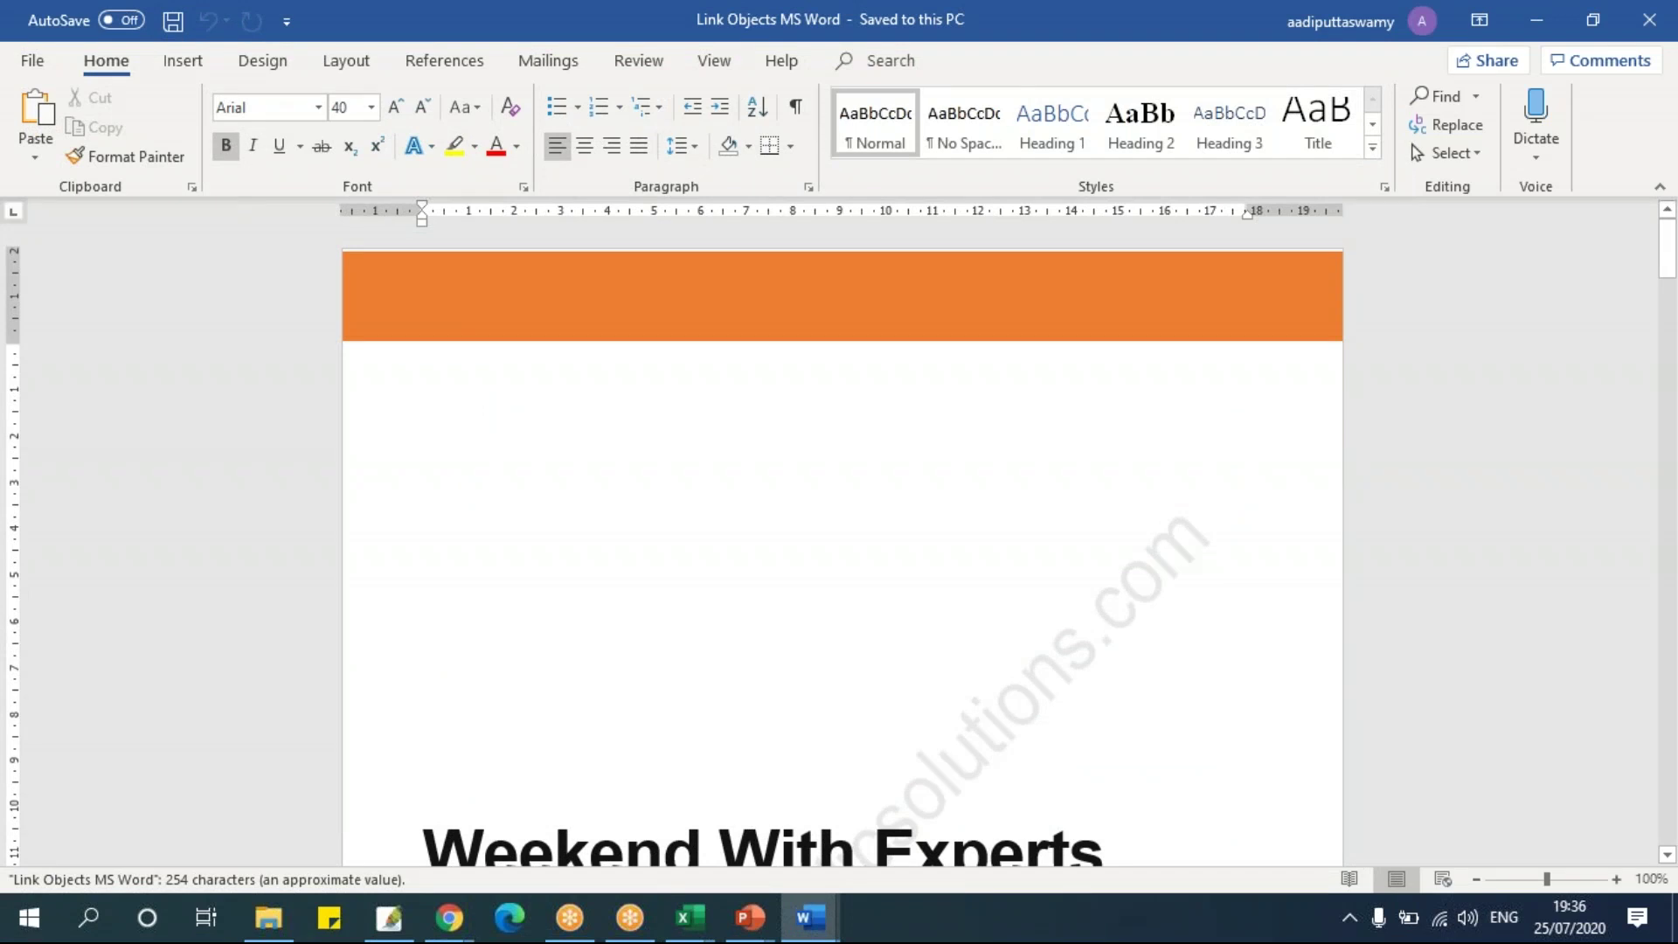
Add the text "Open FIle" on its own line below the Hyperlink heading on page 2.
scroll(787, 673, down, 15)
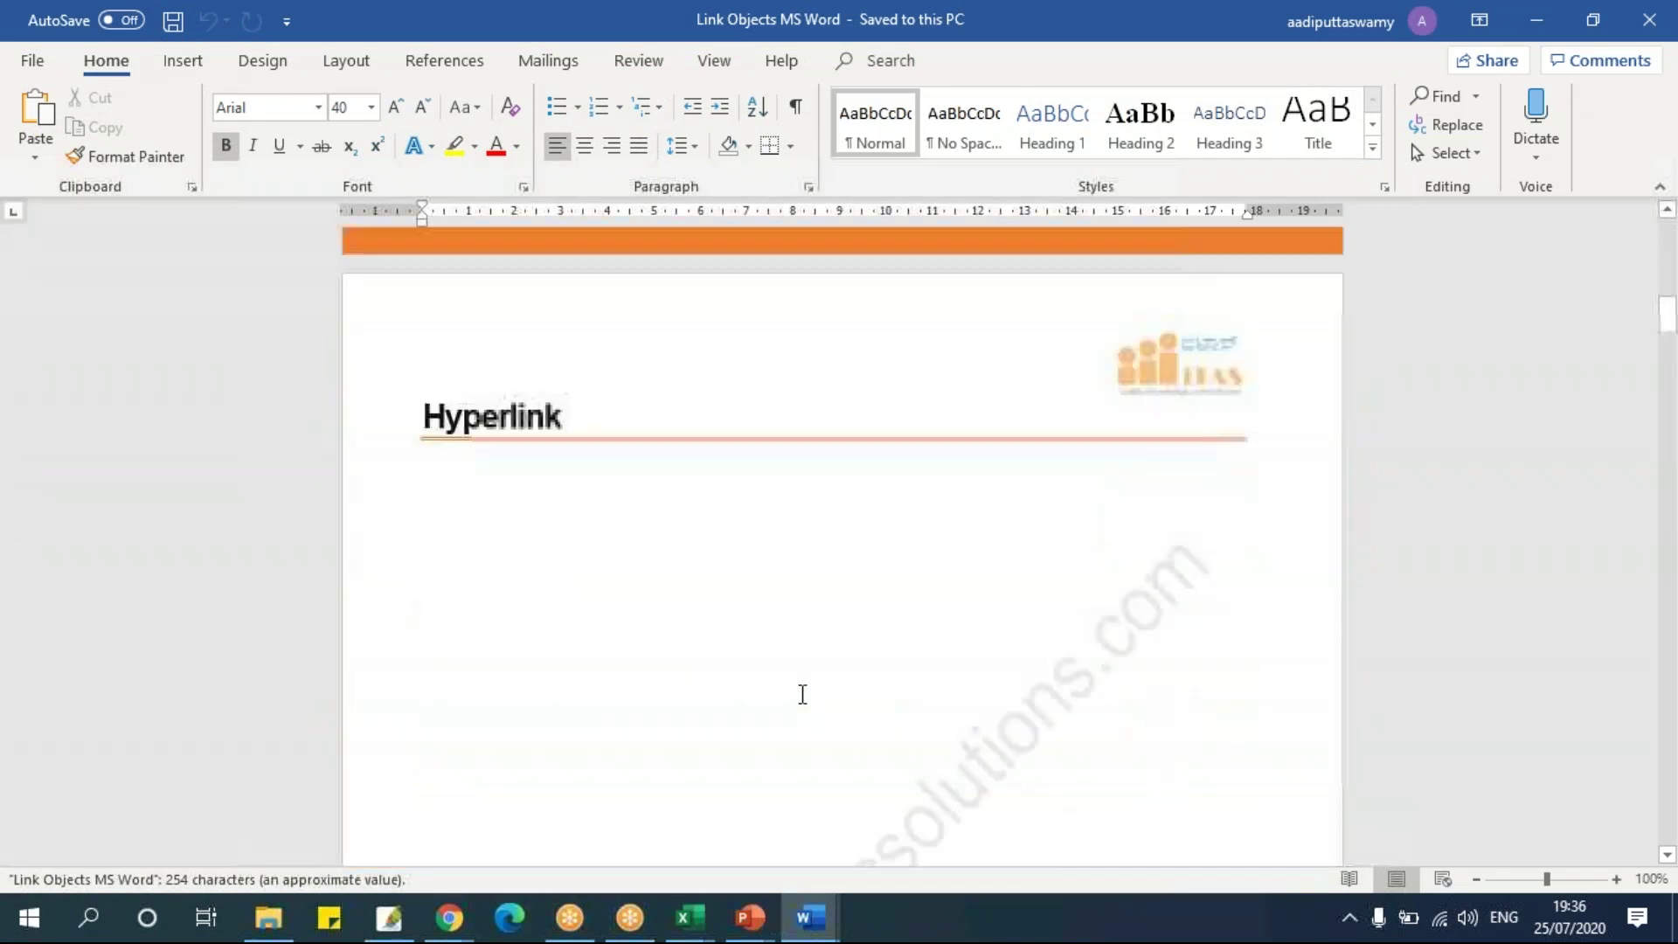
click(657, 521)
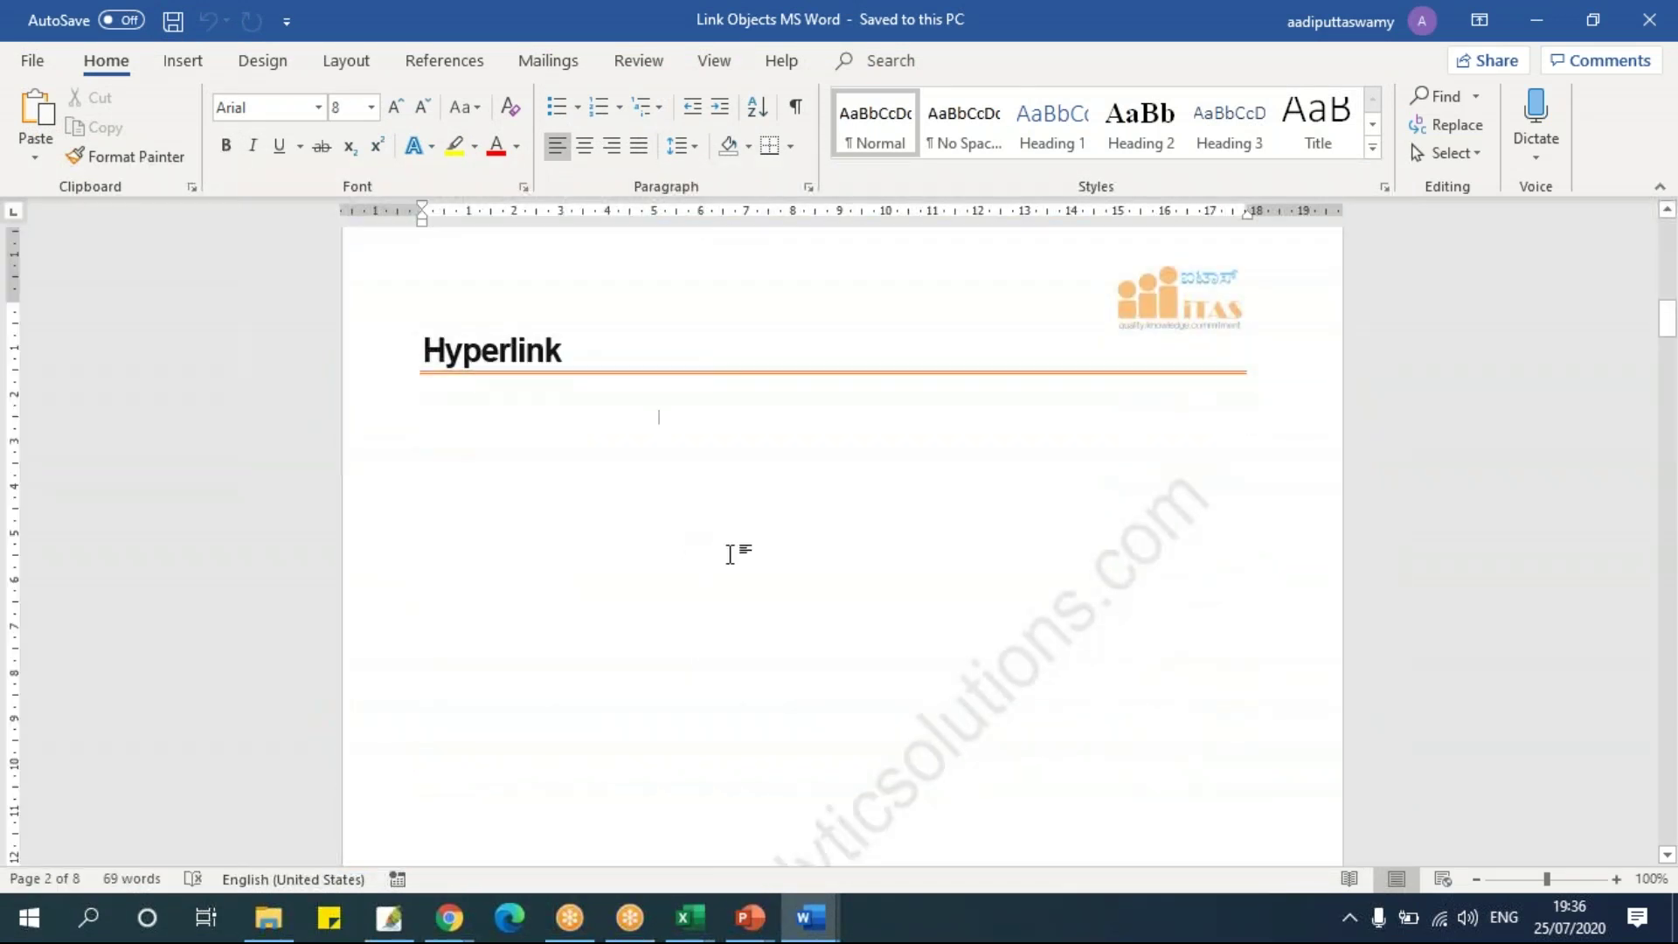
text(Opne)
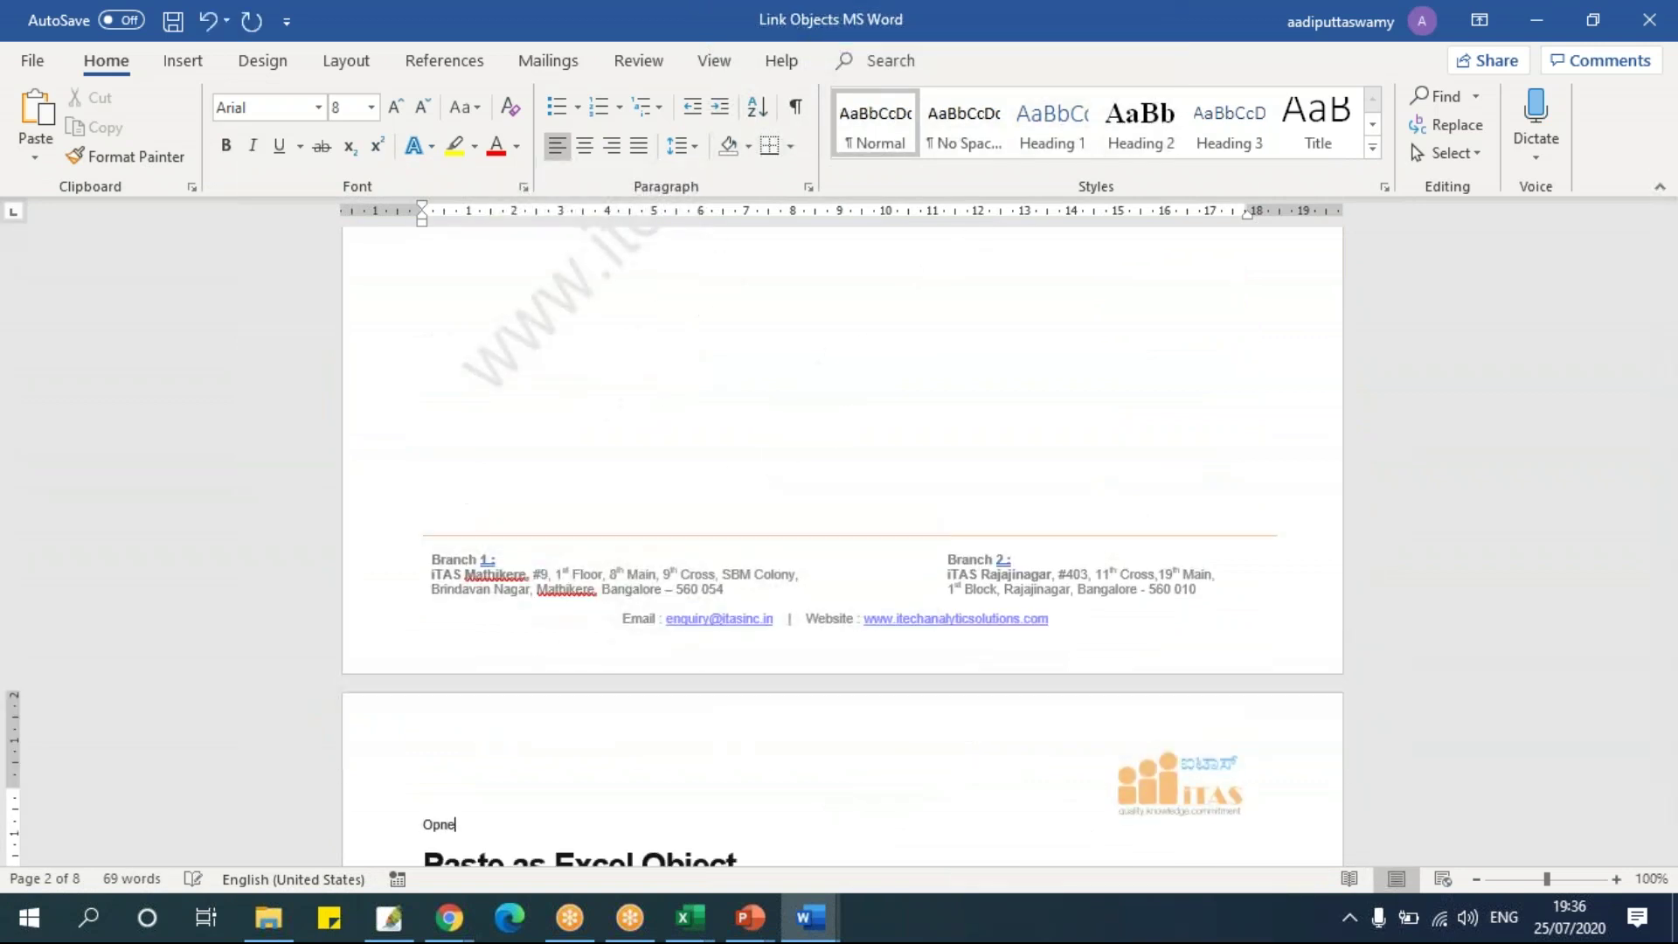
scroll(734, 542, up, 7)
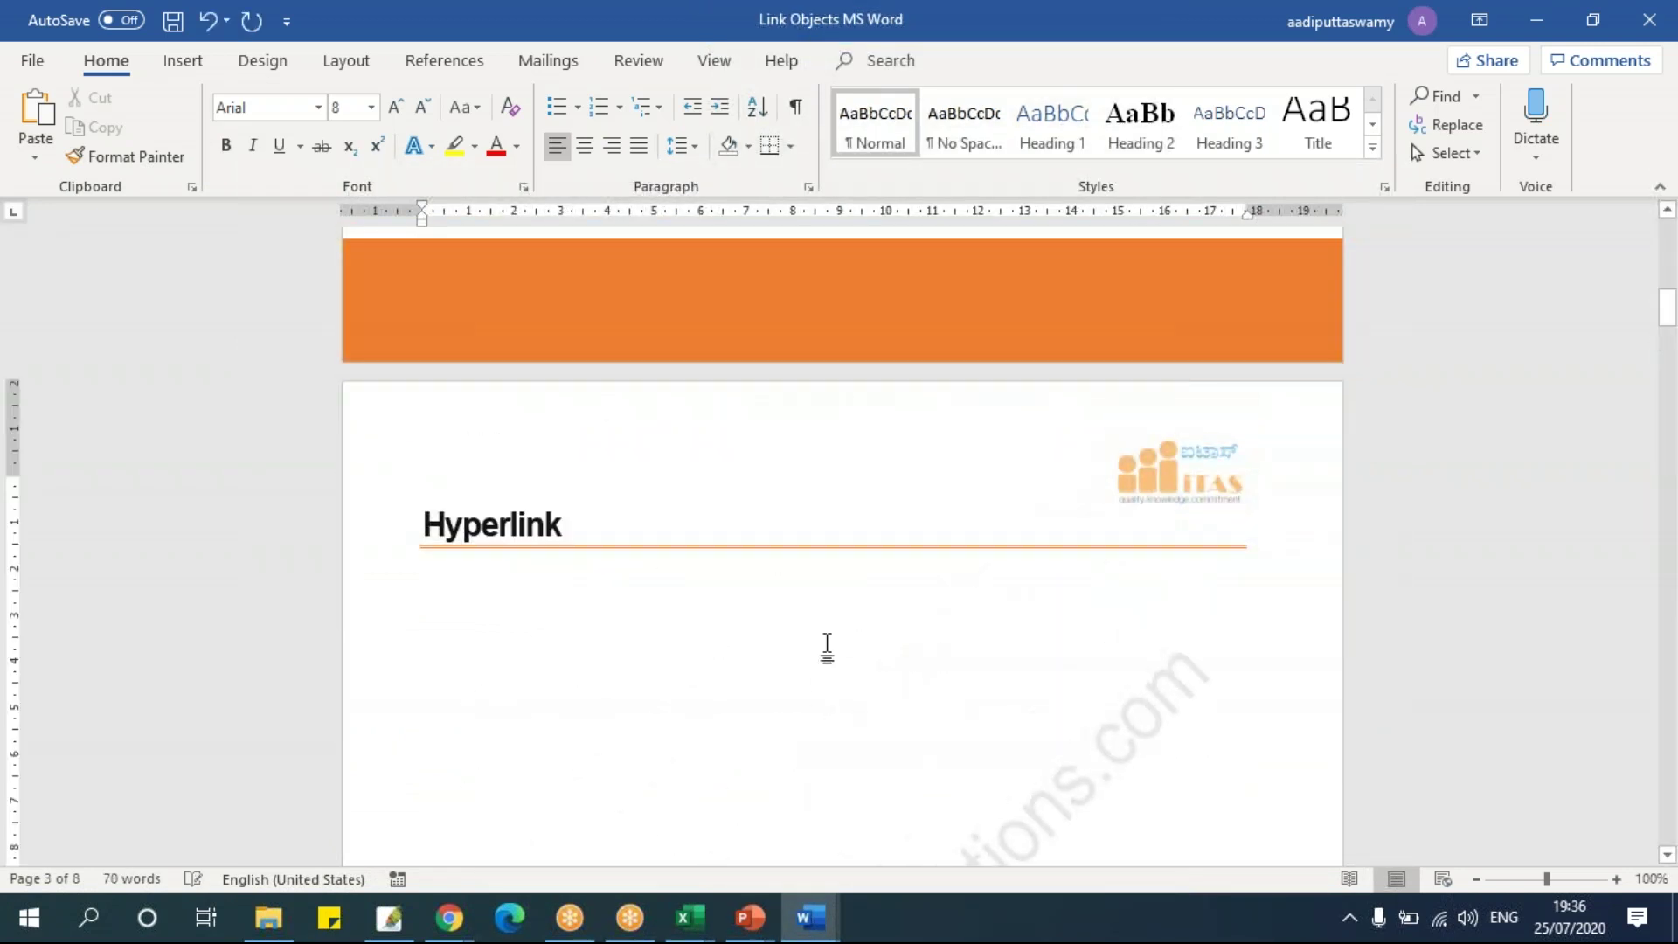
key(Left)
key(Right)
key(Return)
key(Return)
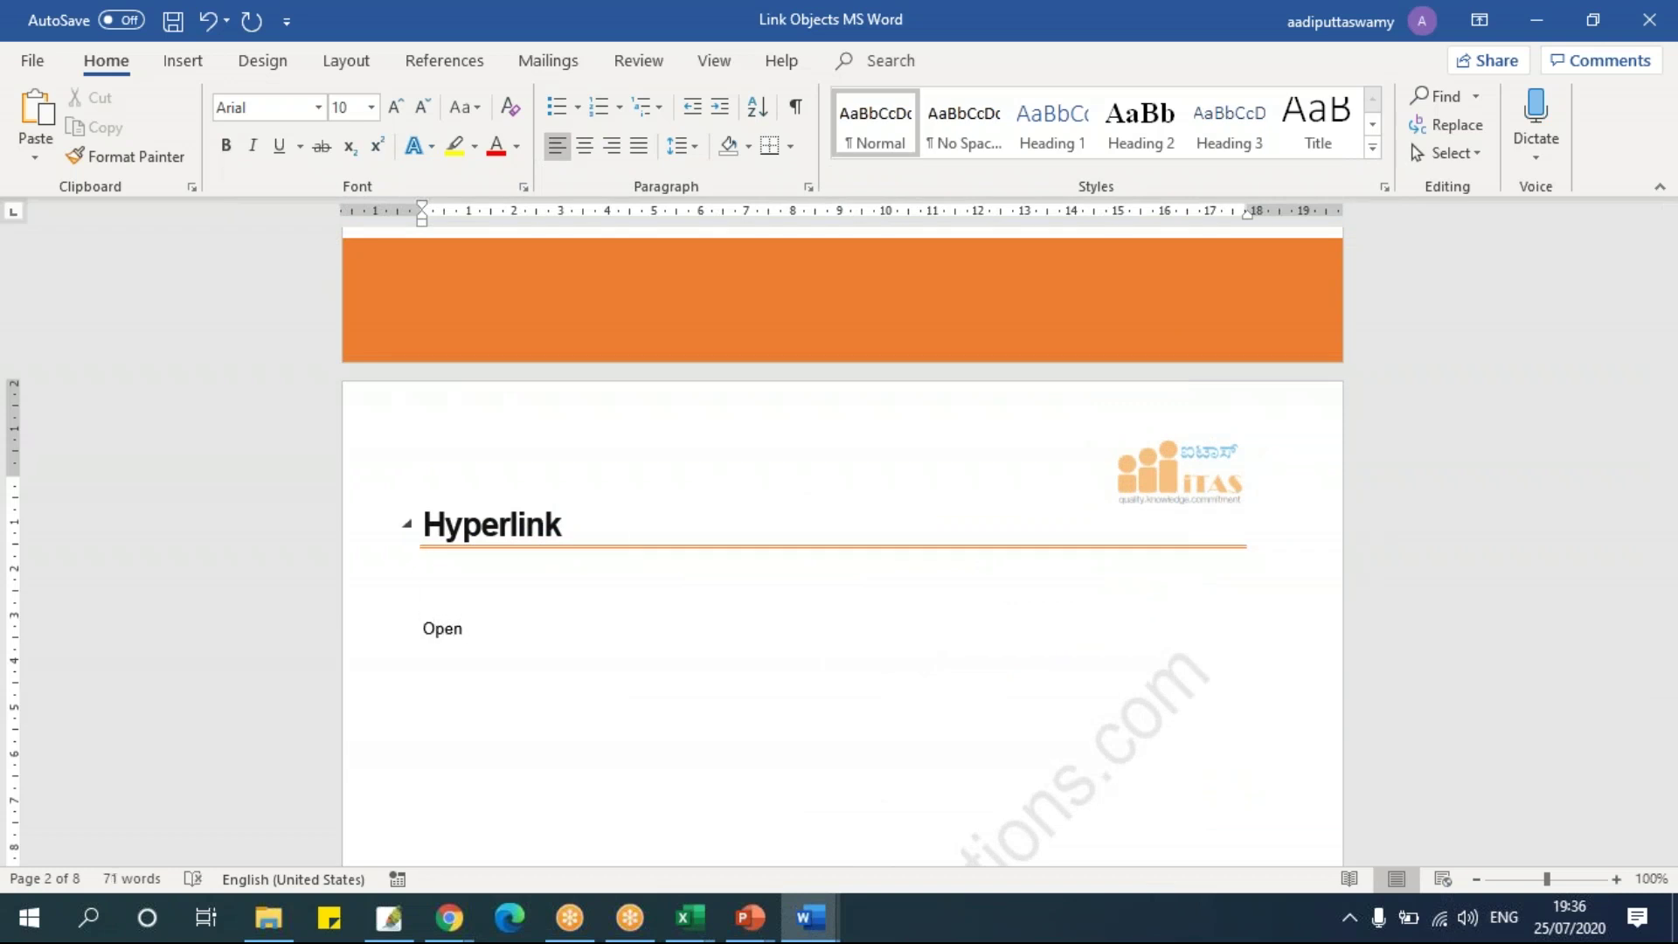
Increase the font size of the new line below the Hyperlink heading to 18.
key(ctrl+a)
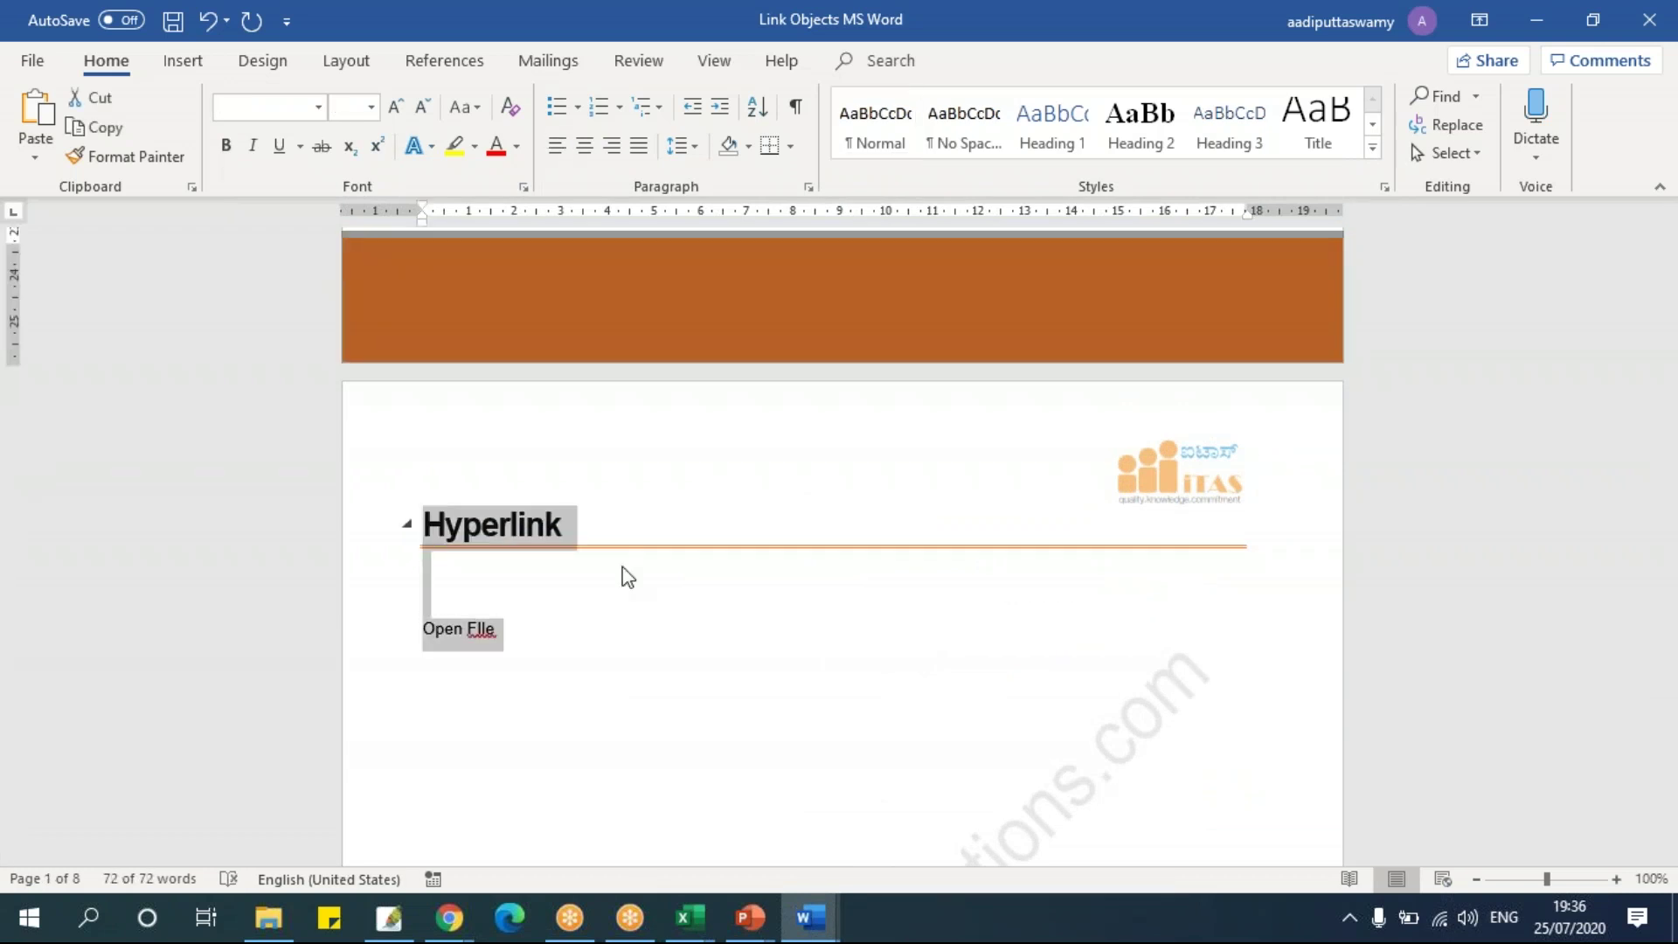
click(452, 666)
drag(425, 629, 506, 629)
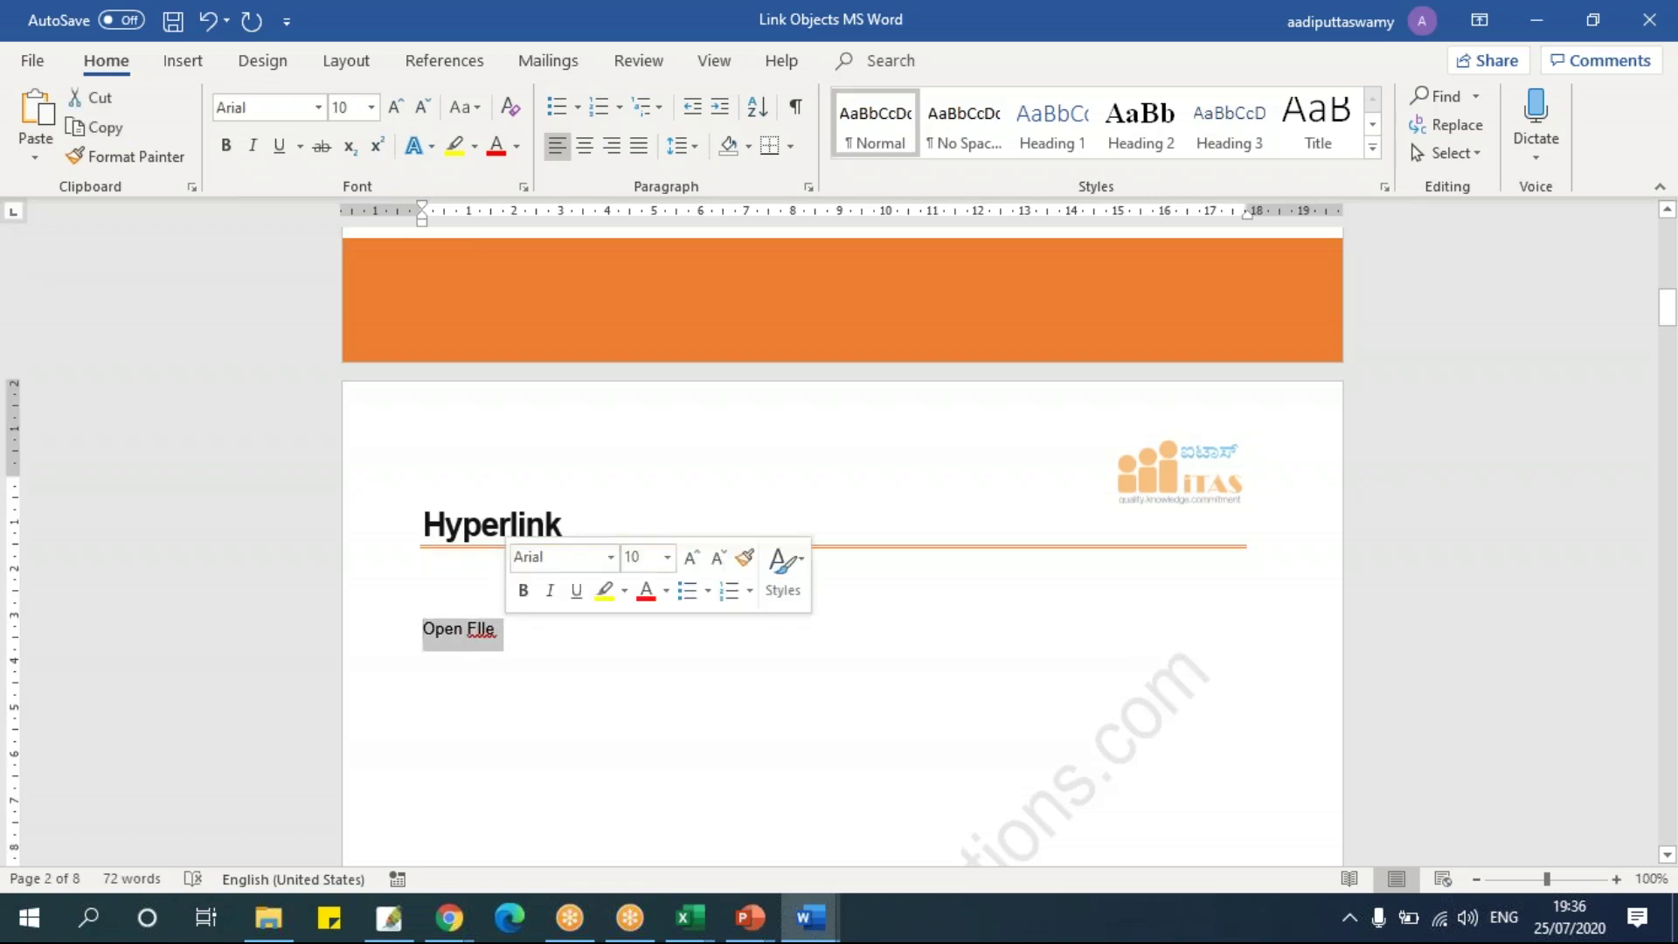
key(ctrl+shift+period)
key(ctrl+shift+period)
key(ctrl+shift+period)
key(ctrl+shift+period)
key(ctrl+shift+period)
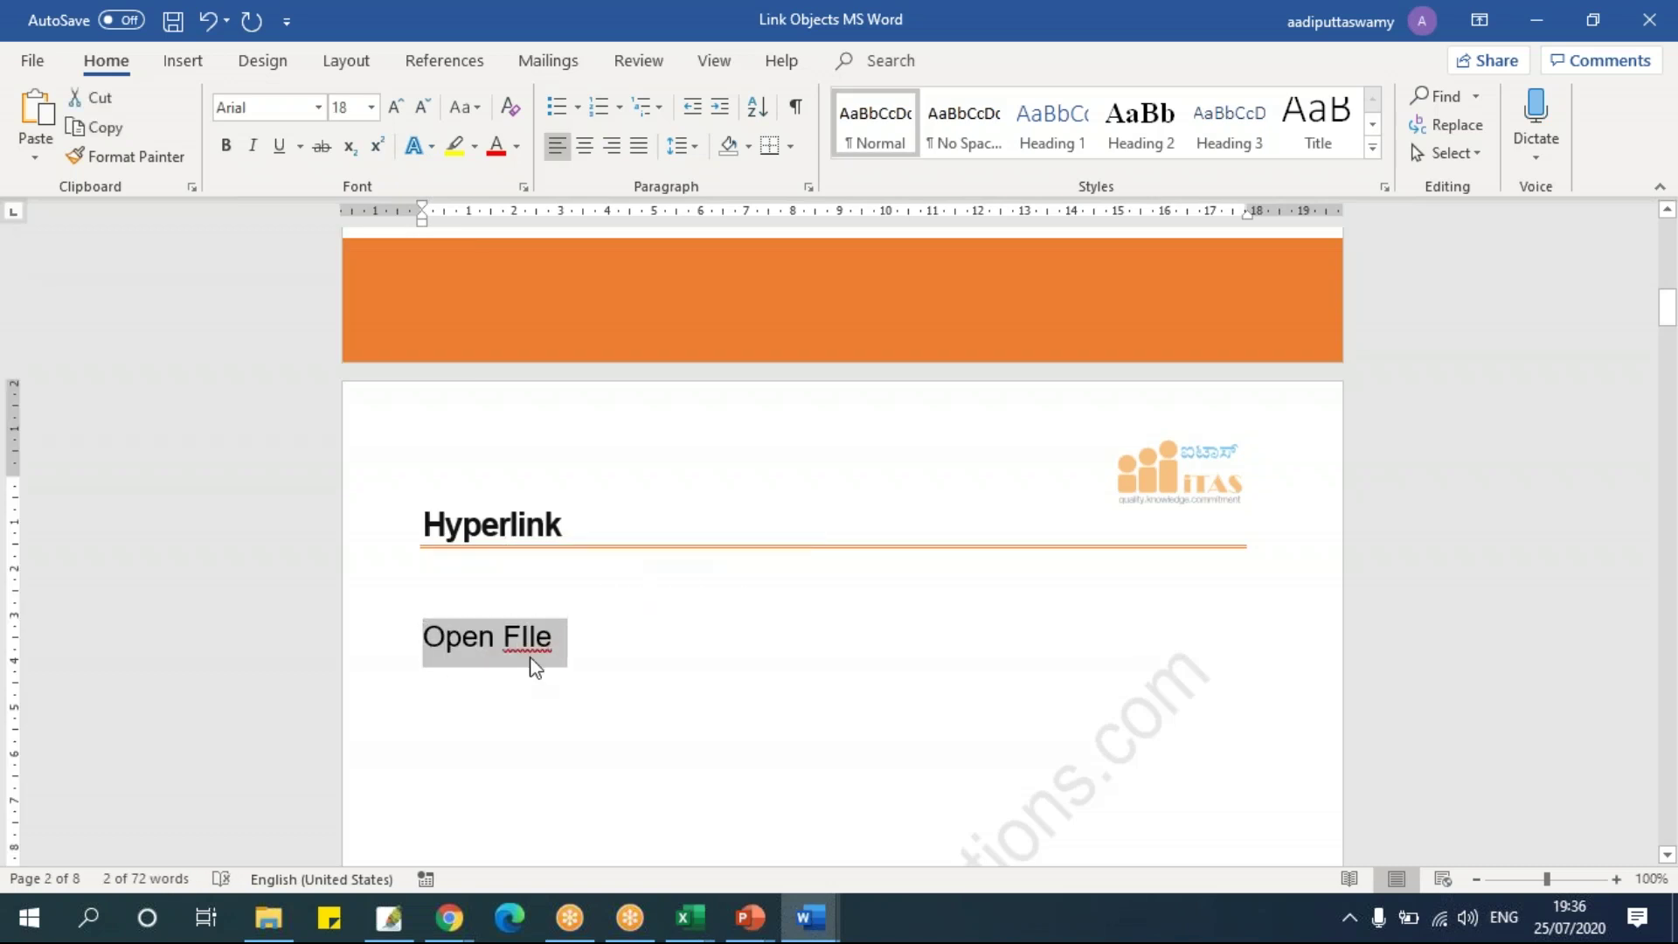
Correct the capital I in the second word so that the line reads "Open File".
right_click(535, 665)
click(533, 643)
click(533, 637)
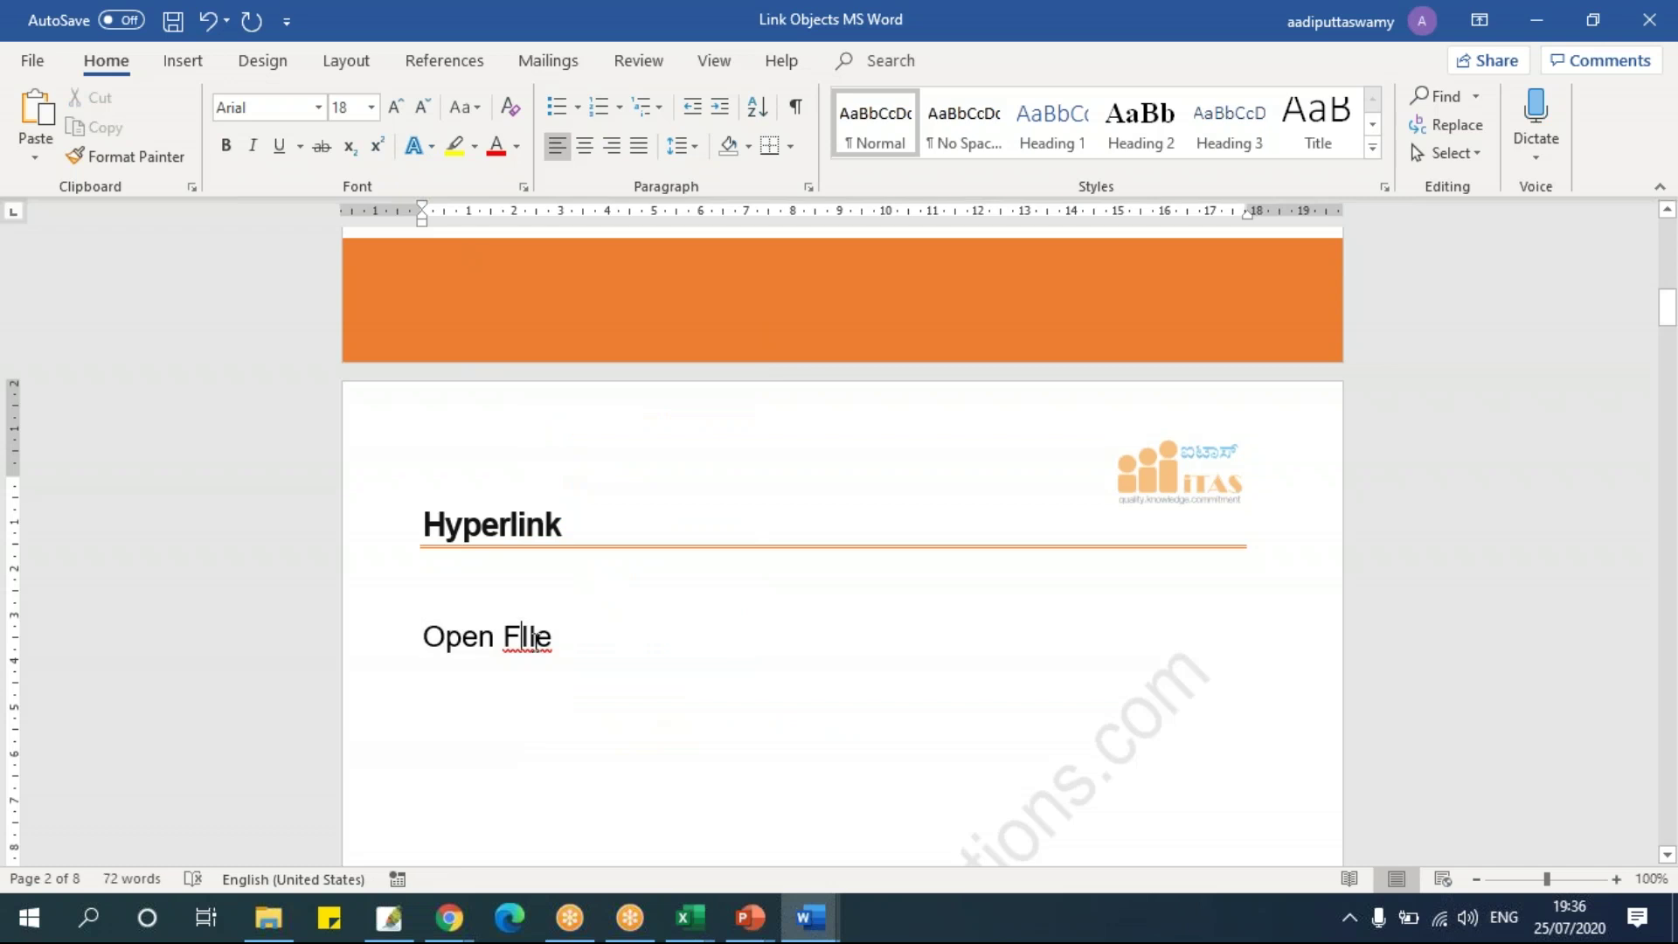
text(i)
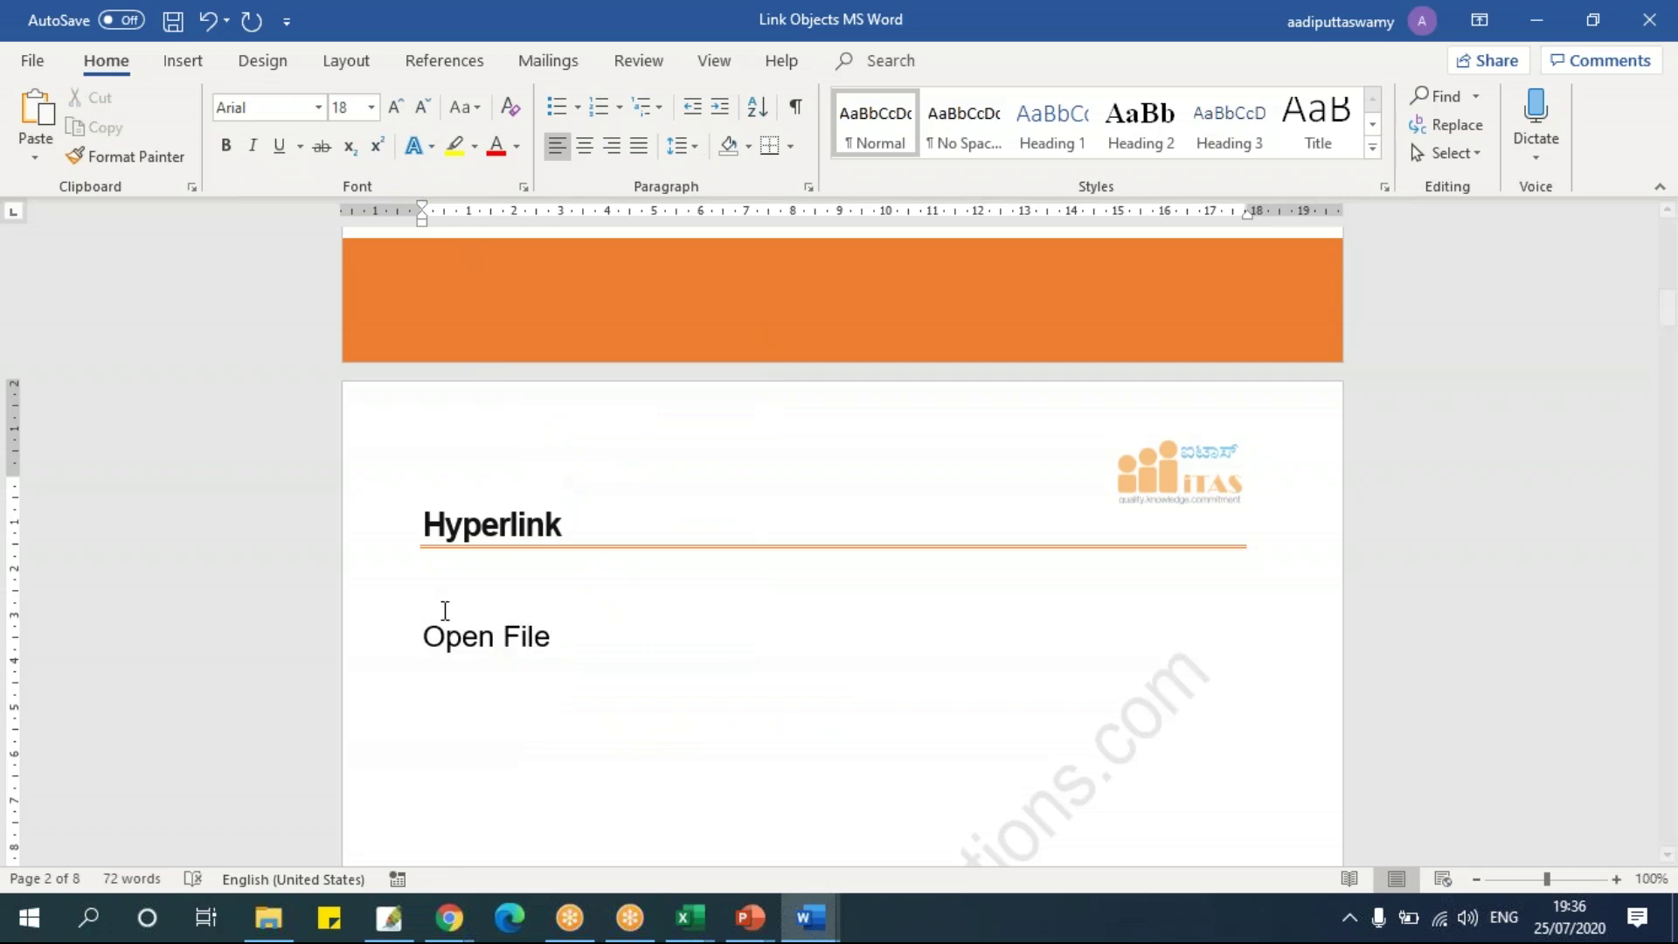
Hyperlink the "Open File" text below the Hyperlink heading to iTAS_PPT in the PowerPoint folder of Week04.
triple_click(498, 638)
right_click(502, 649)
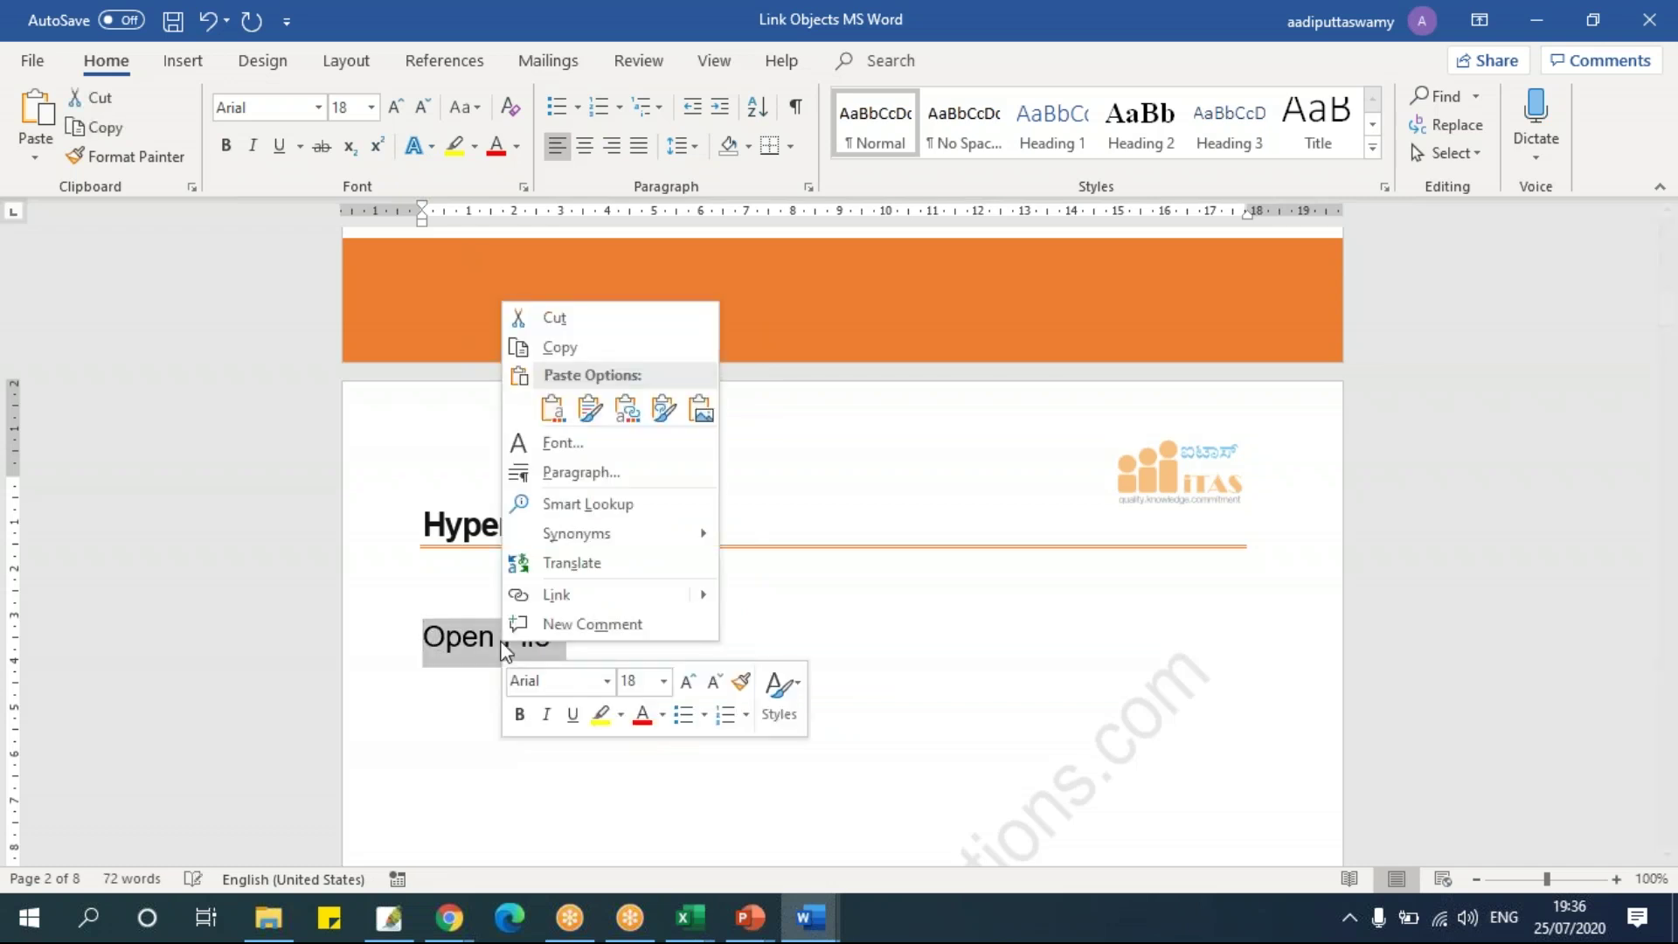
click(552, 594)
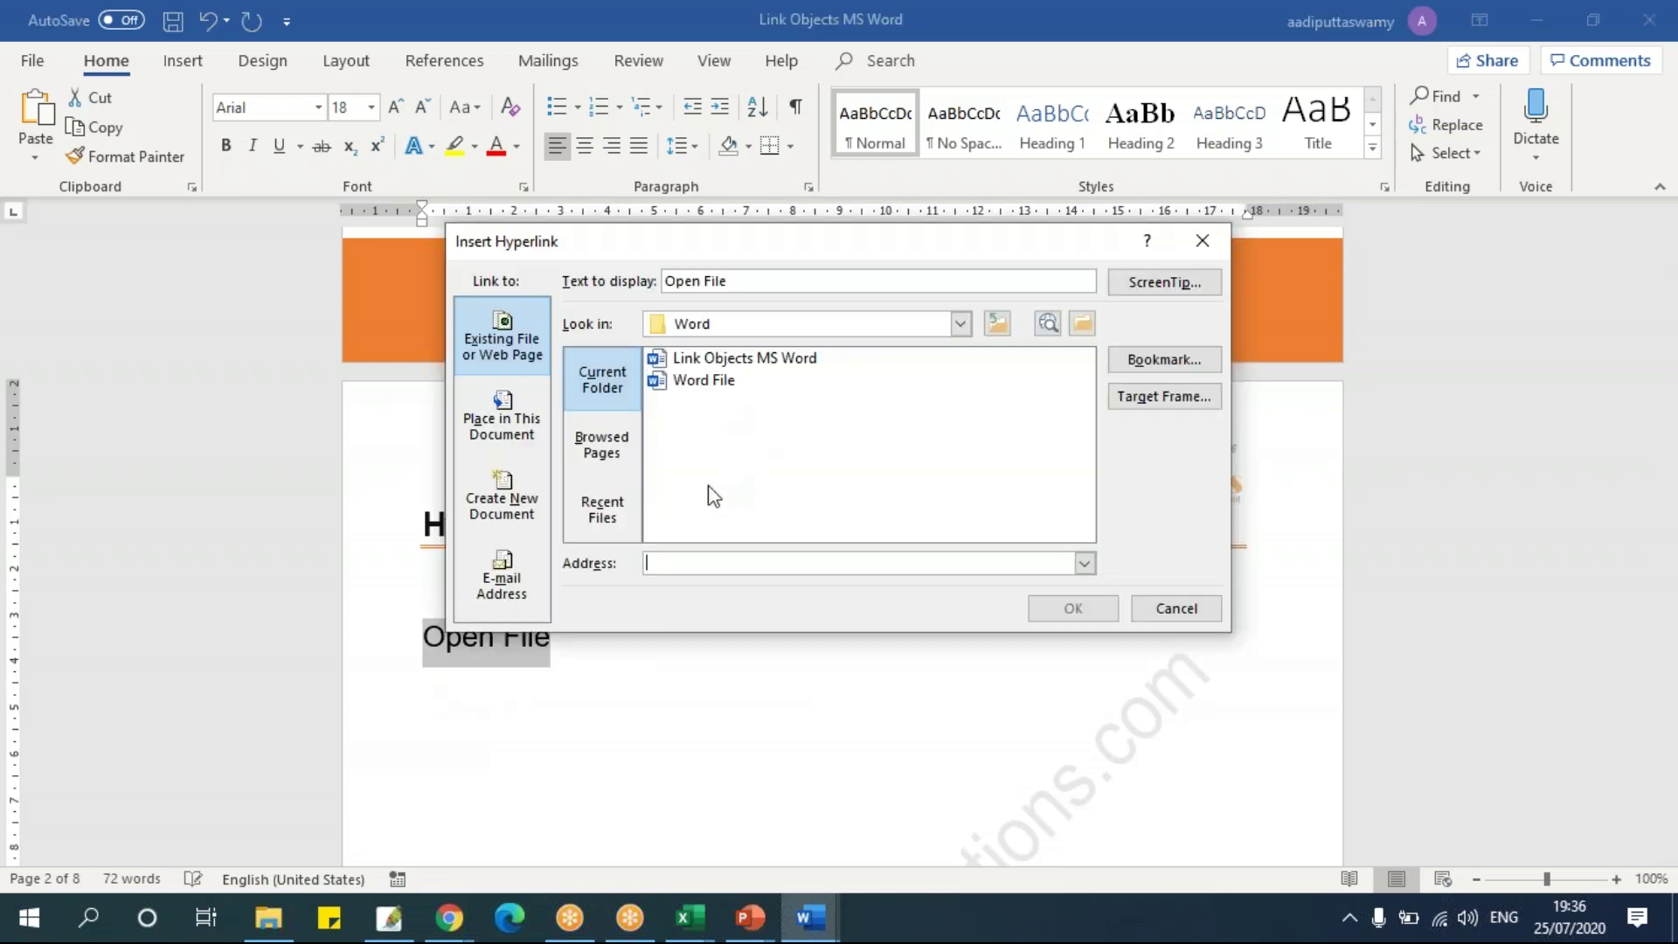
click(962, 324)
click(875, 491)
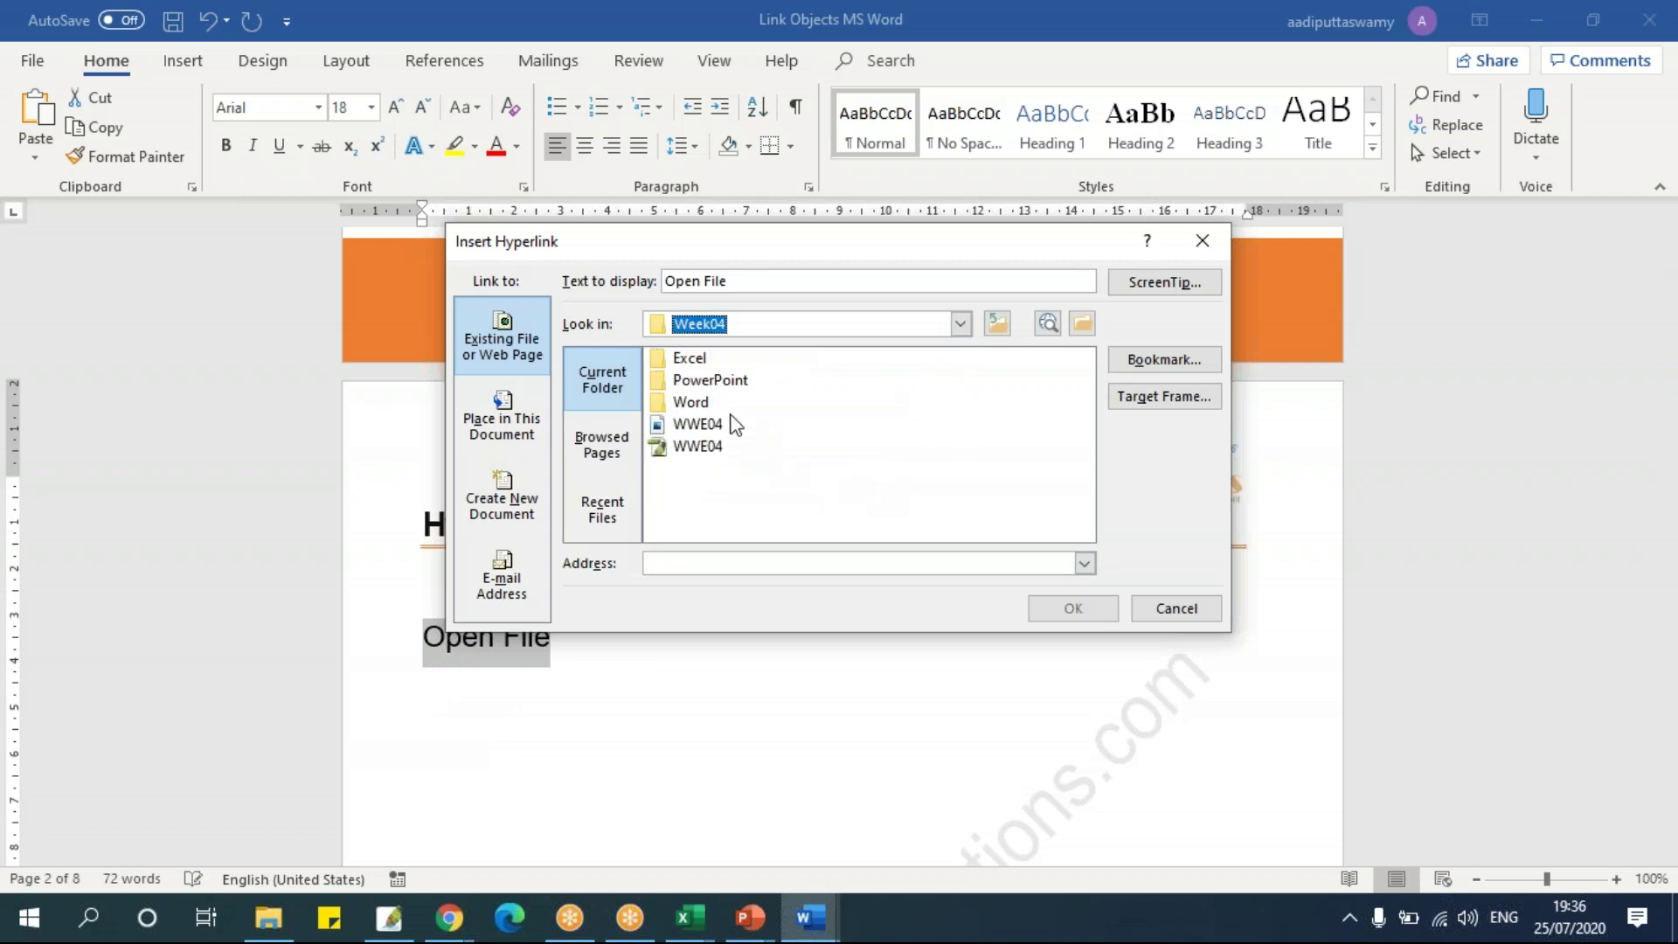
double_click(704, 379)
click(697, 359)
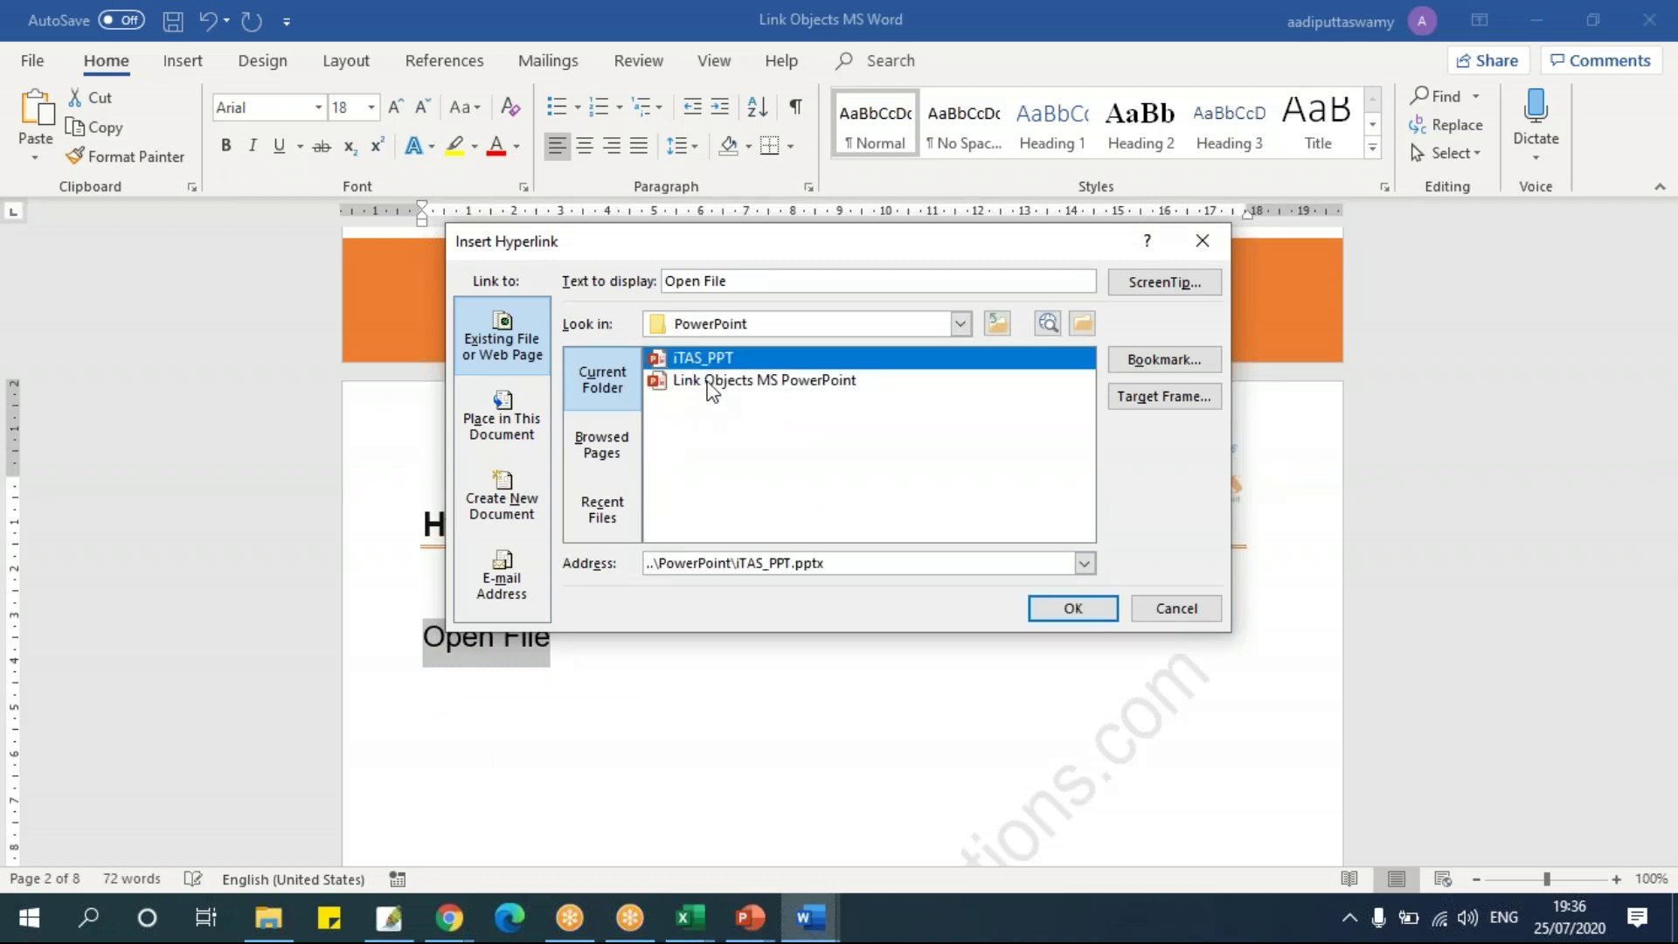
click(1070, 609)
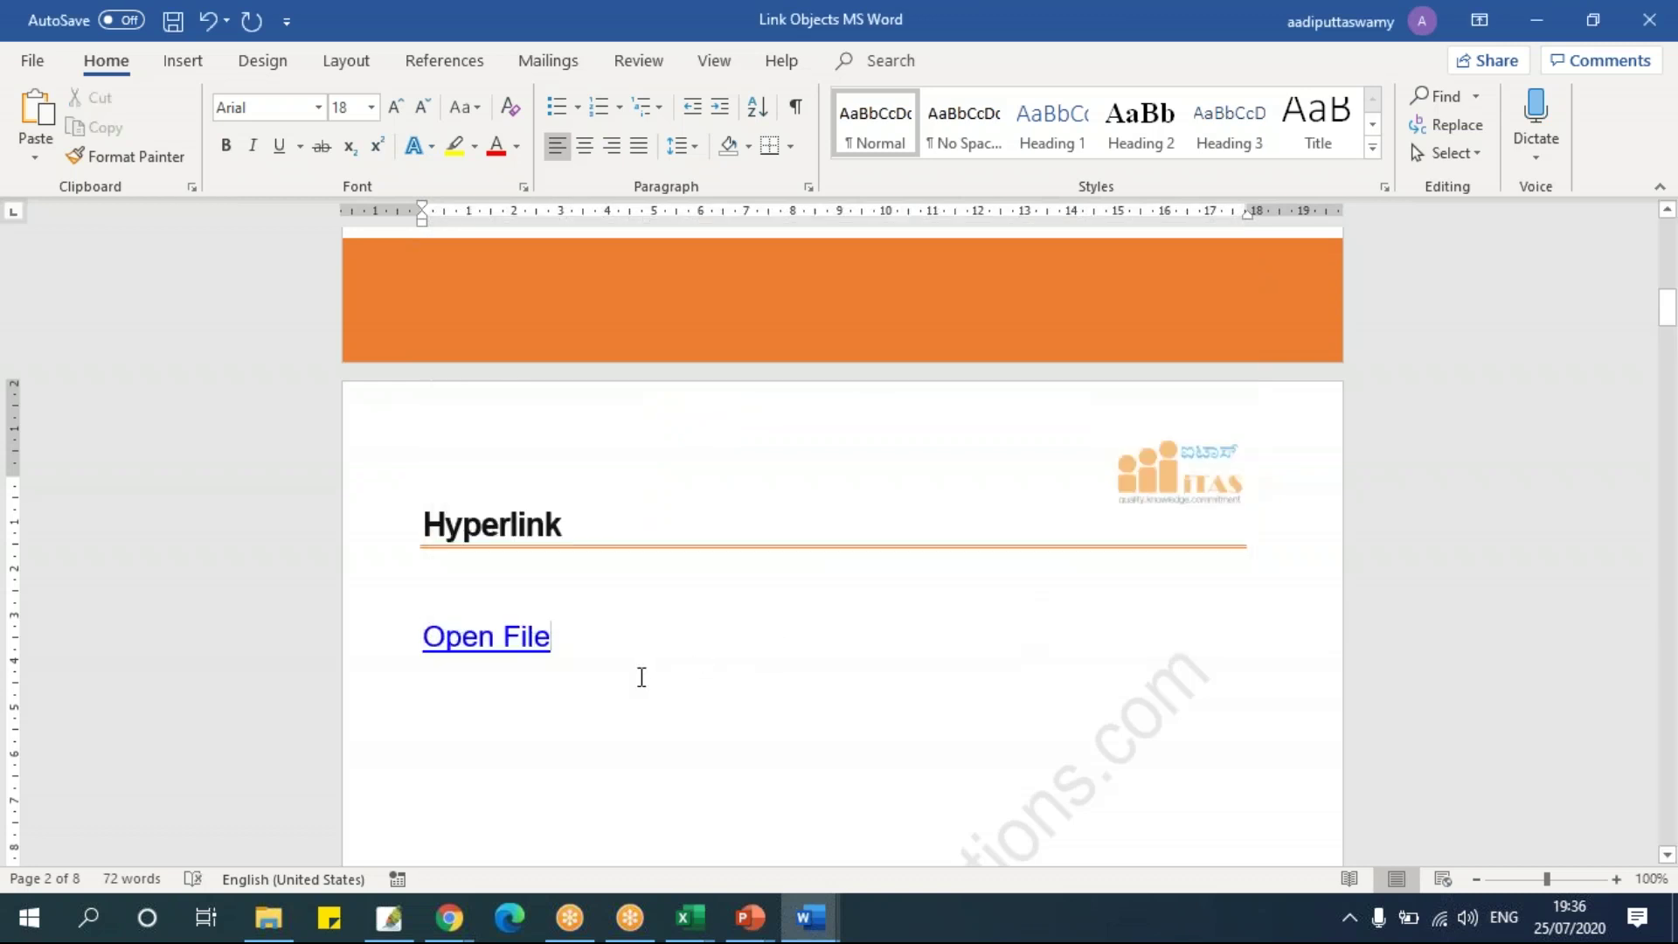
Follow the Open File link, look through the opened iTAS_PPT presentation and return to the Word document.
ctrl+click(516, 641)
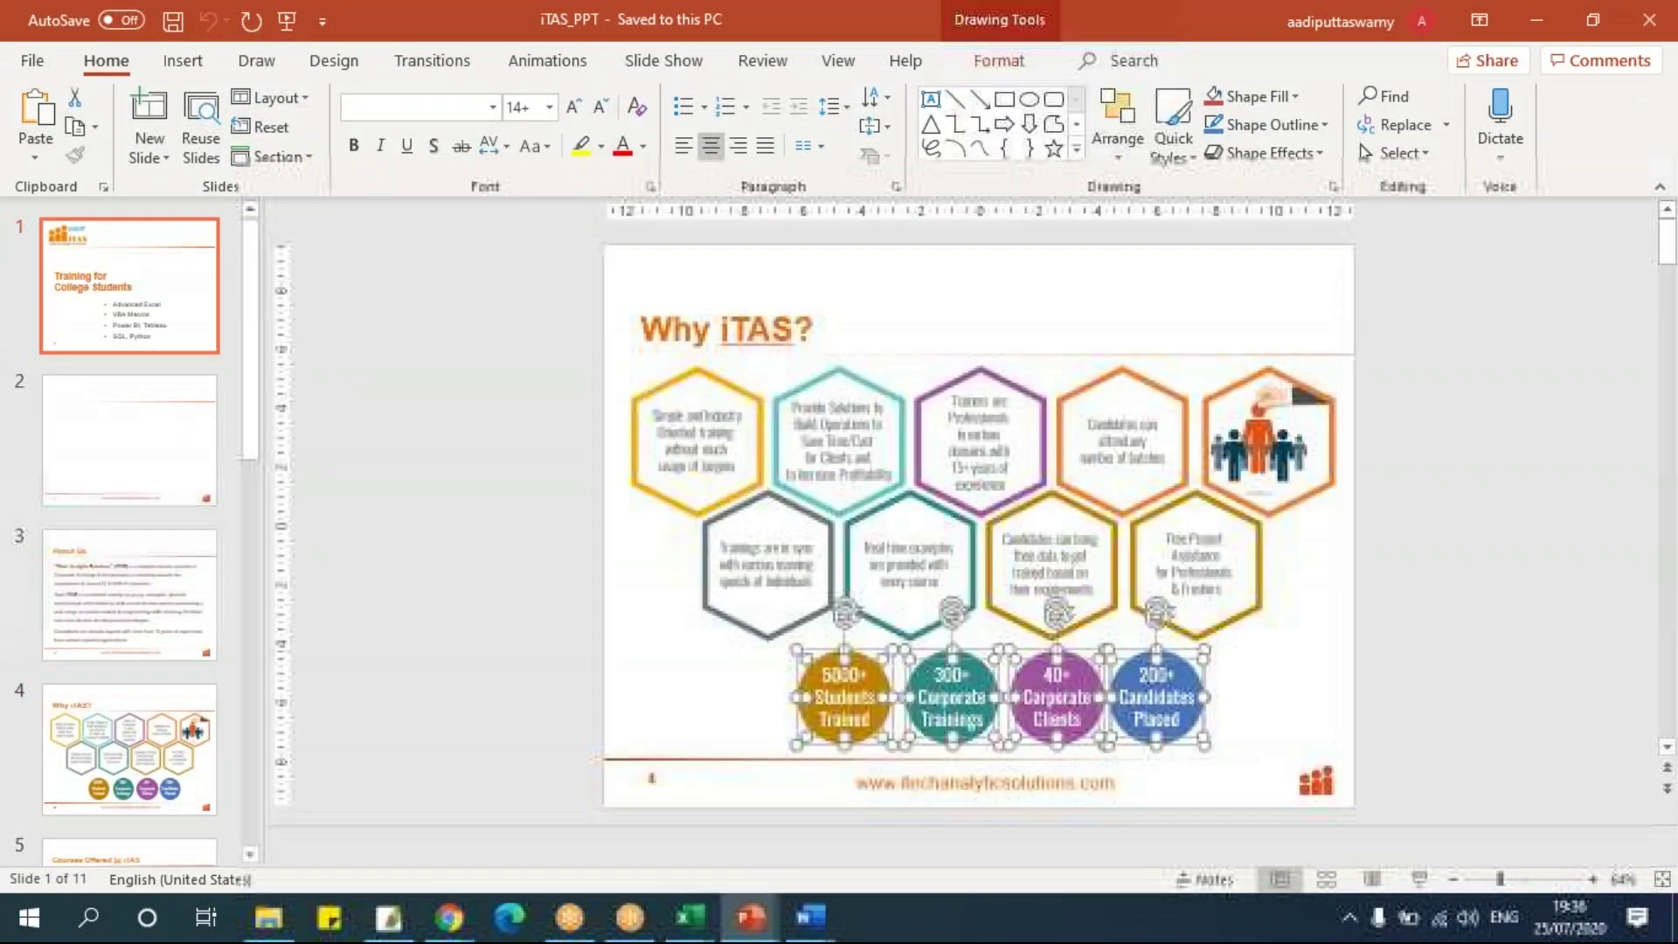
scroll(518, 580, down, 3)
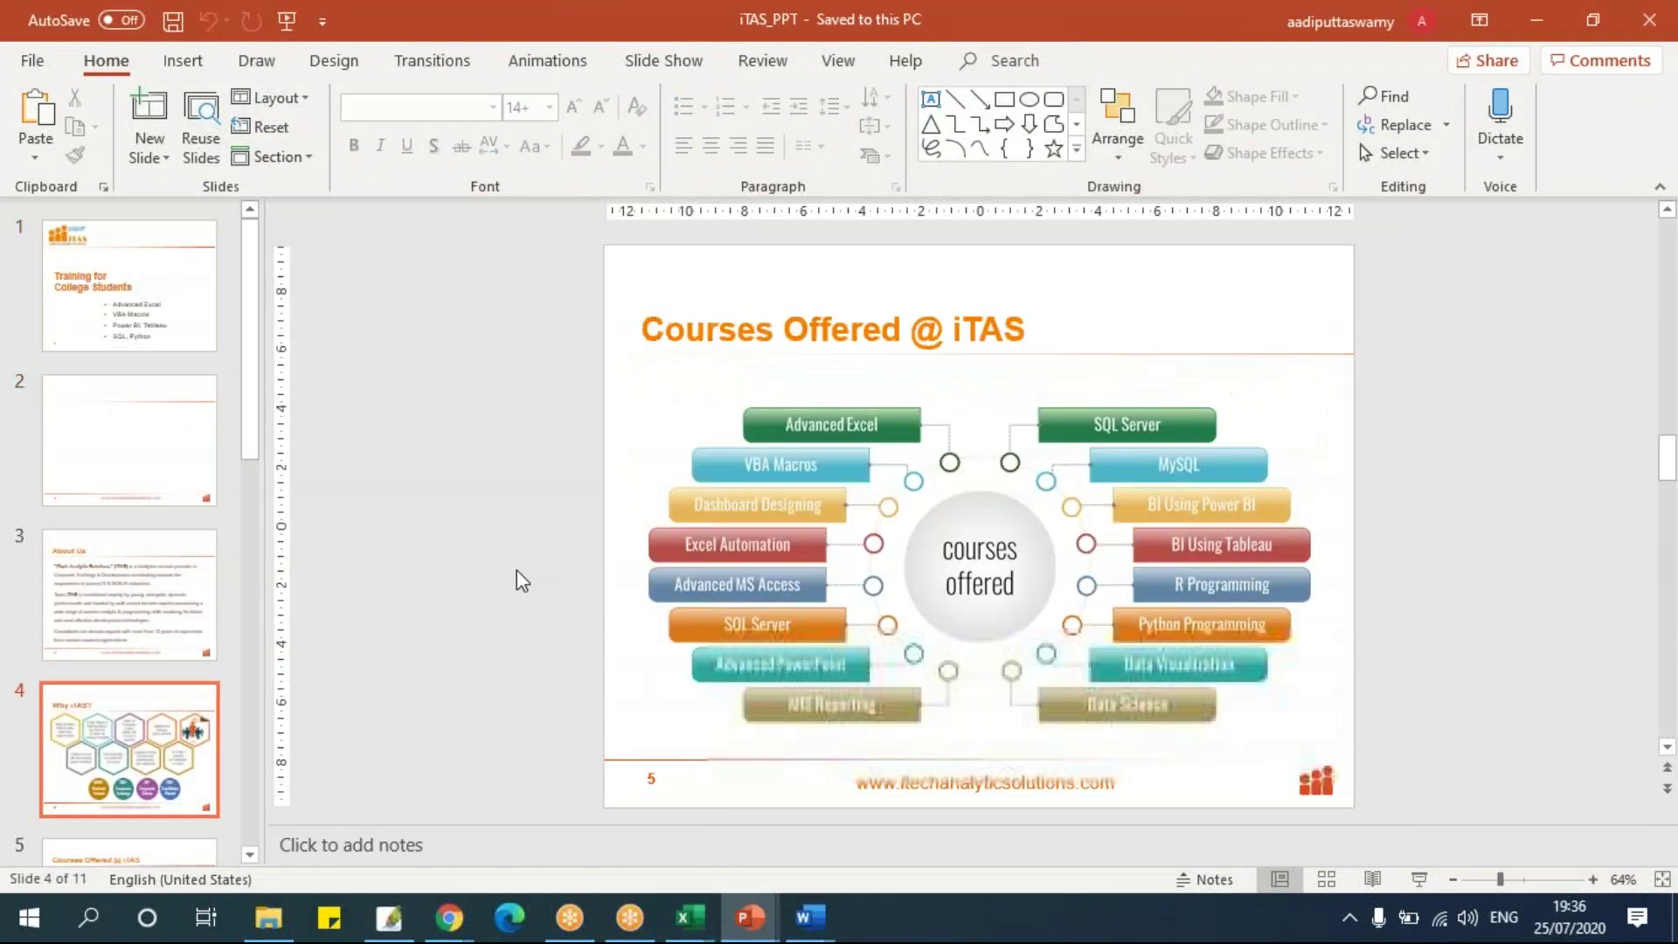
scroll(517, 570, up, 3)
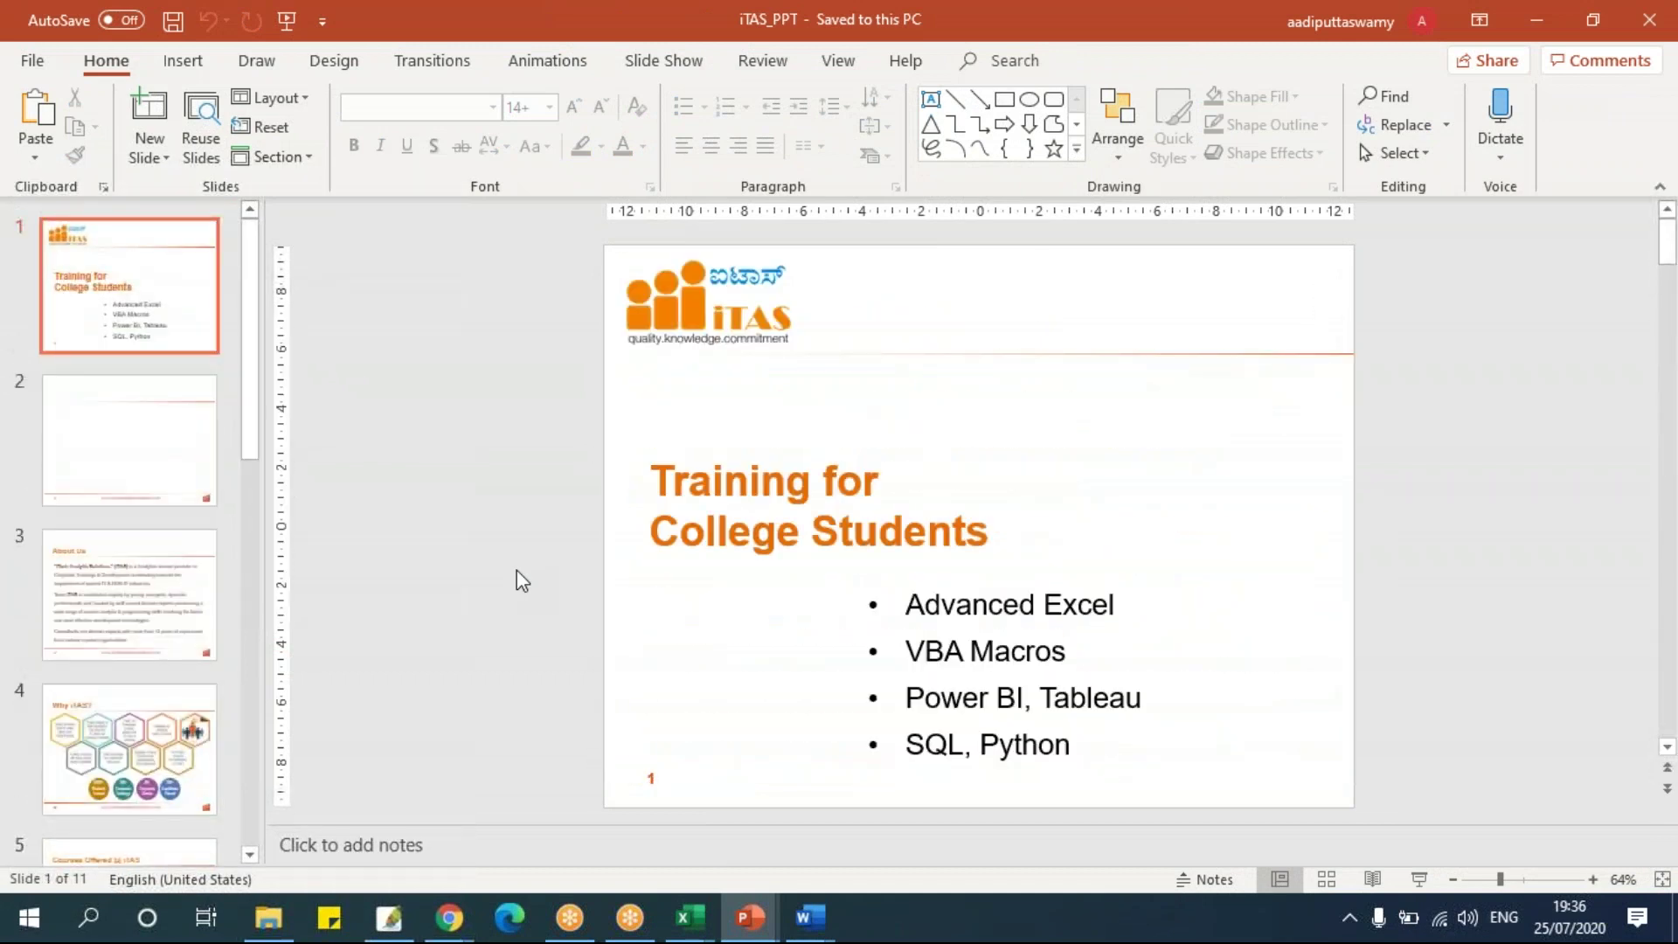
key(alt+Tab)
Place the cursor below the Paste as Excel Object heading and copy the state sales table L20:Q27 from the Dashboard workbook.
scroll(693, 686, down, 10)
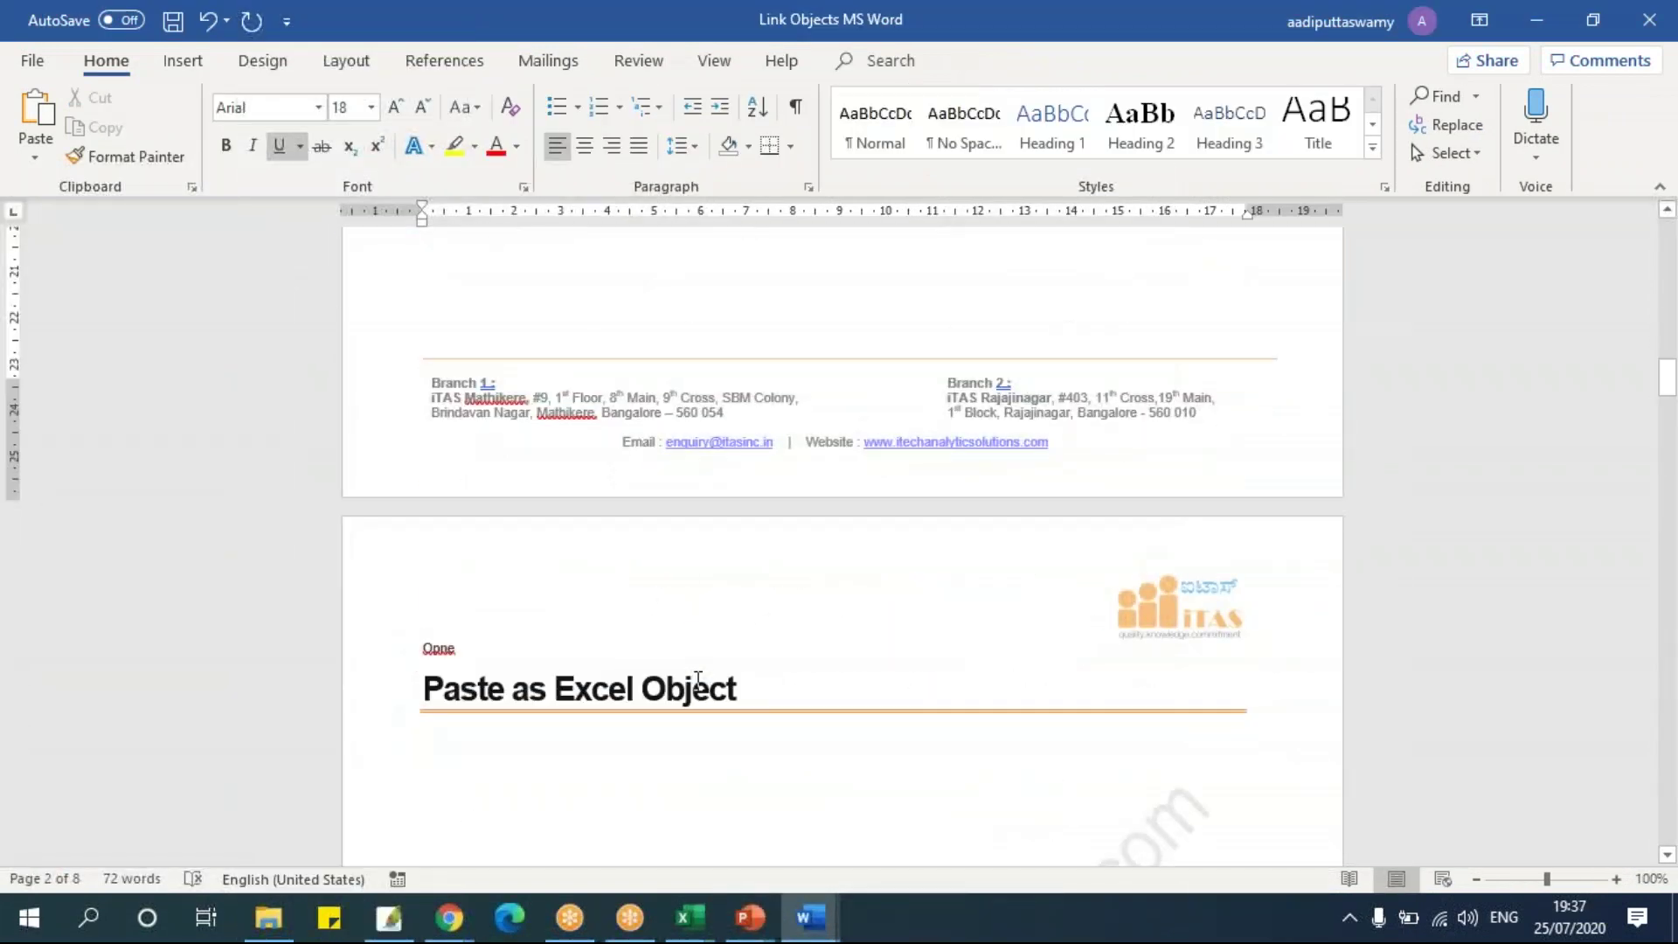
click(673, 642)
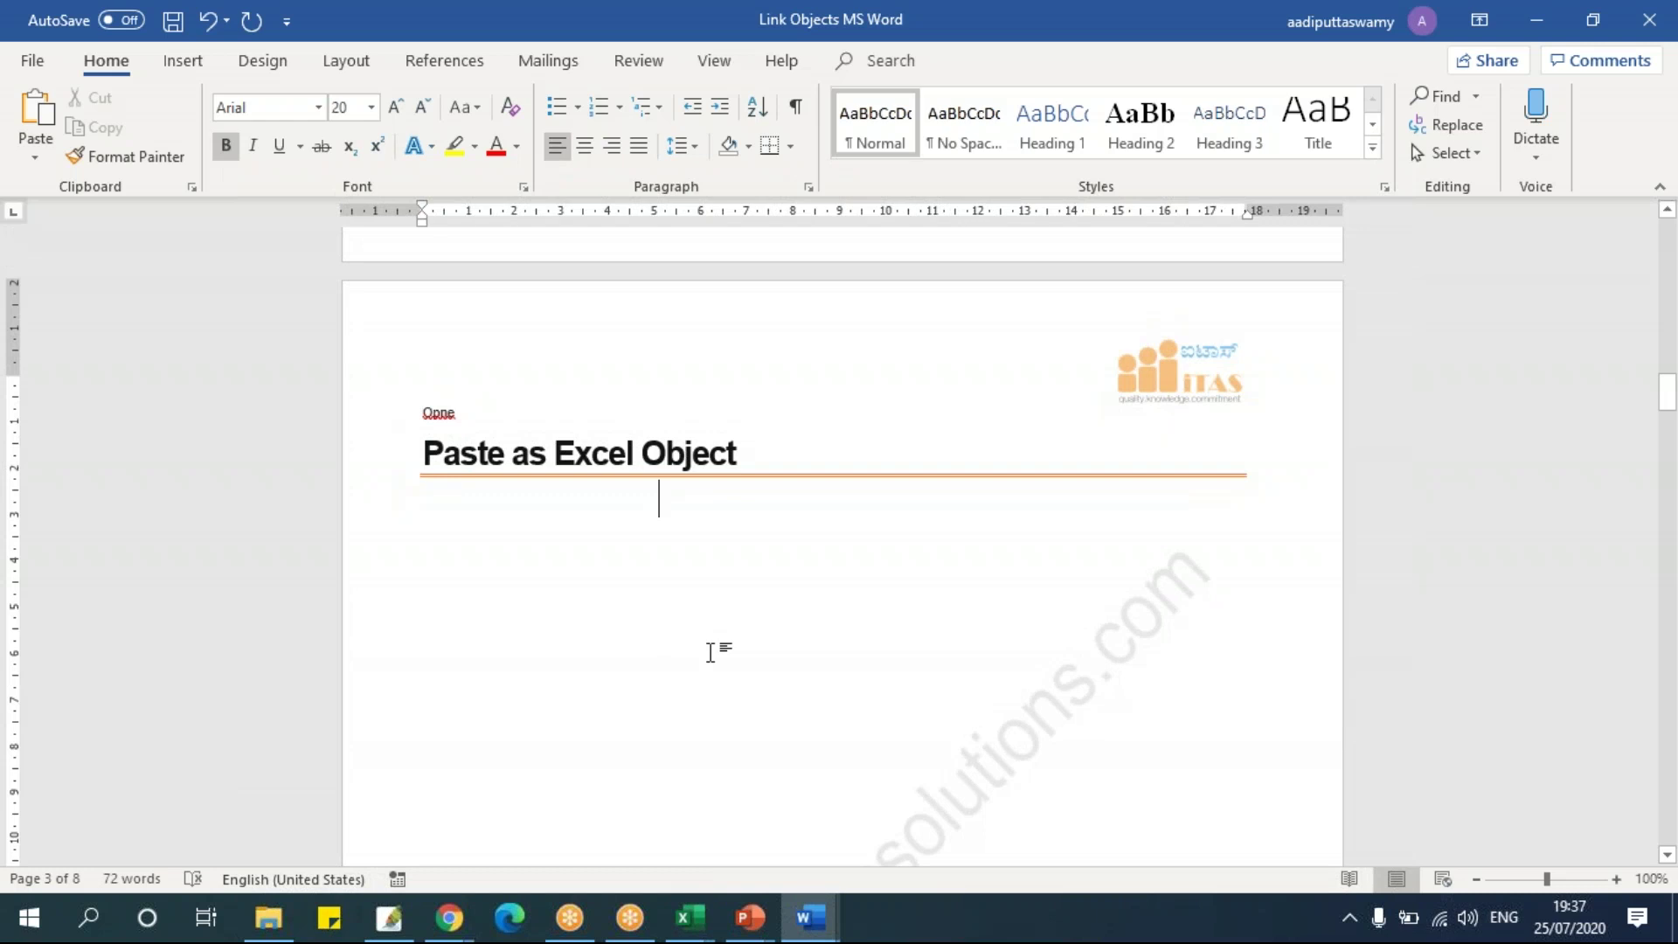
key(Page_Down)
key(Page_Down)
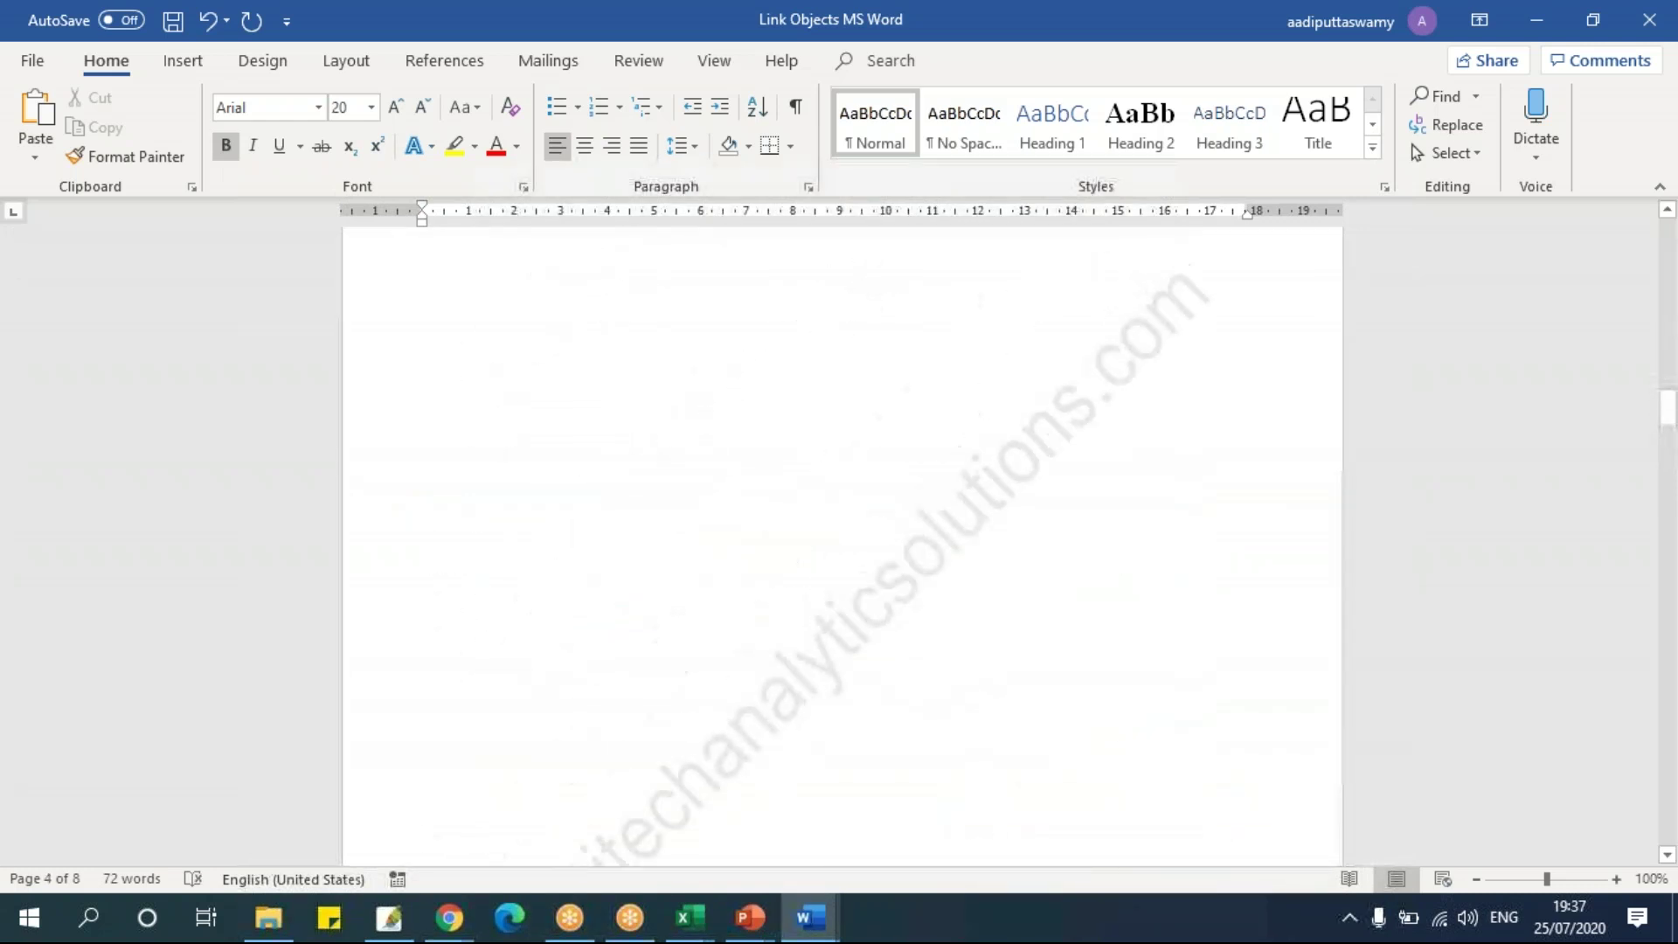
key(Page_Up)
key(Page_Up)
mouse_move(708, 931)
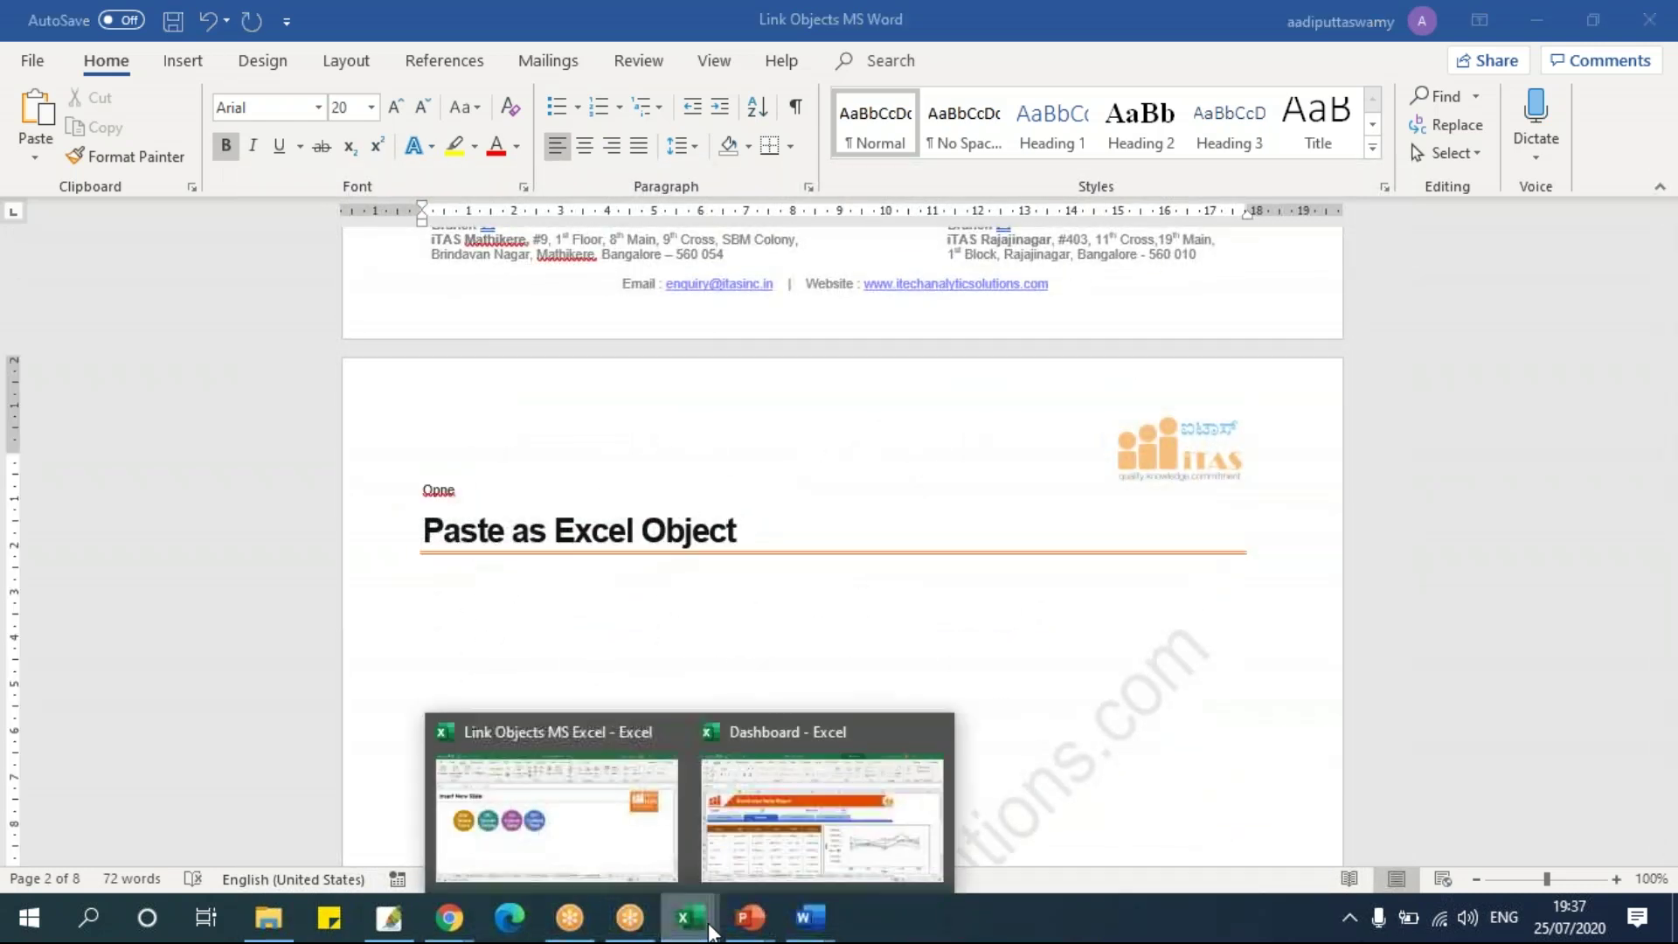
click(768, 852)
drag(150, 533, 794, 768)
key(ctrl+c)
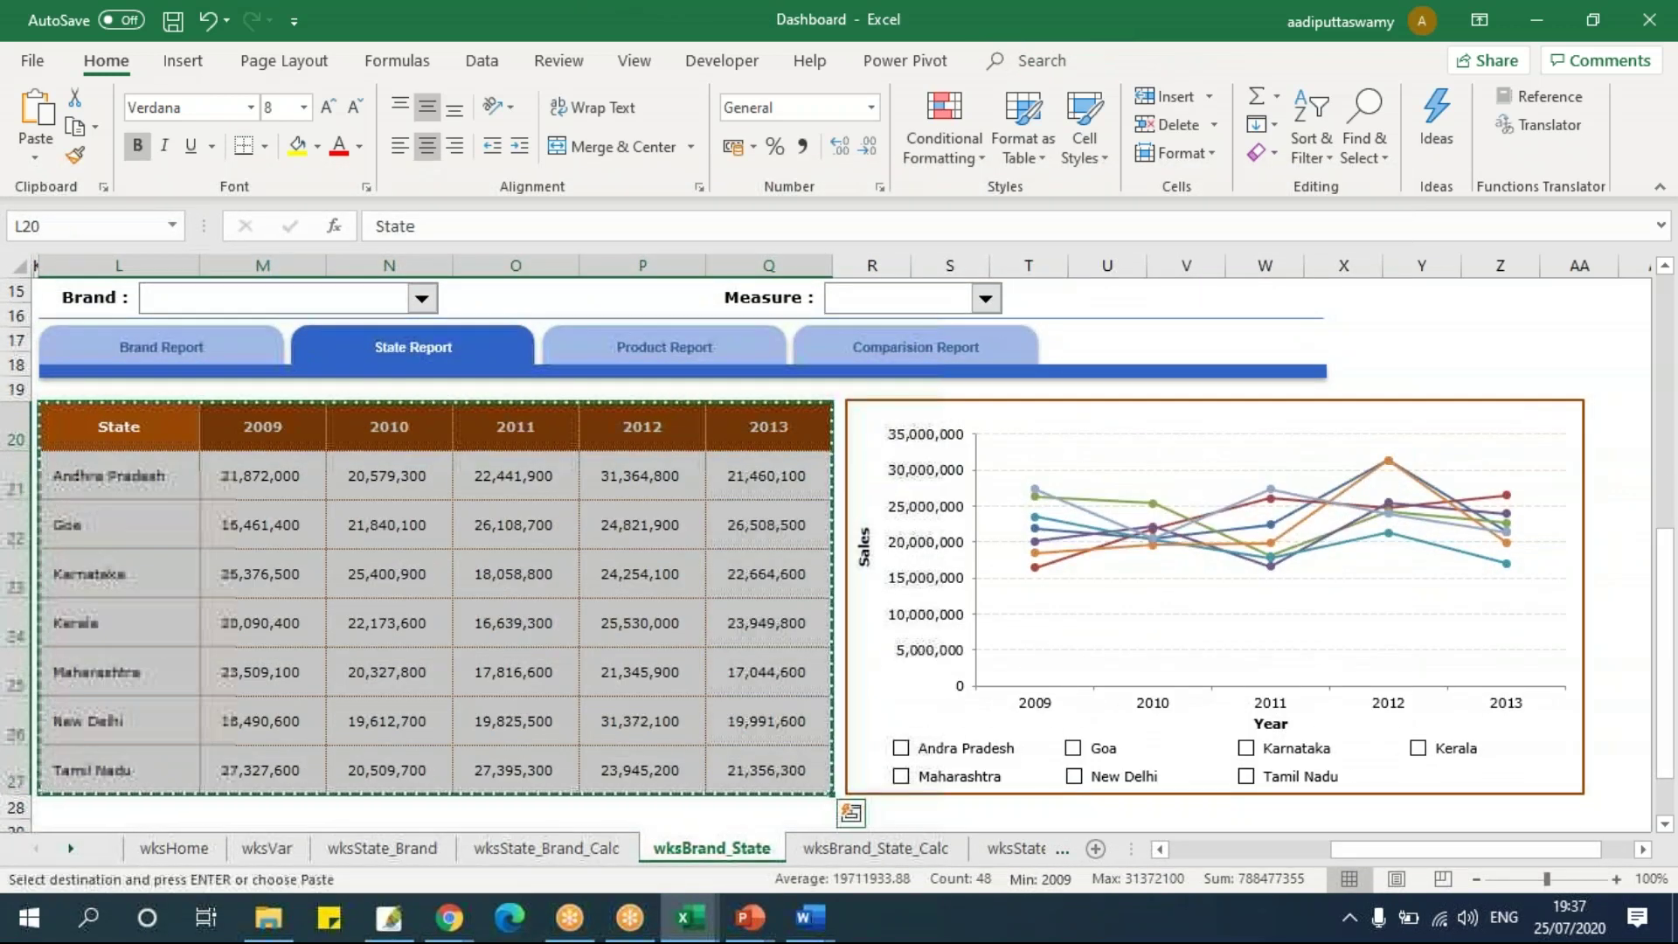
Paste the copied table below the Paste as Excel Object heading in Word as linked Unformatted Text.
key(alt+Tab)
key(alt+e)
key(s)
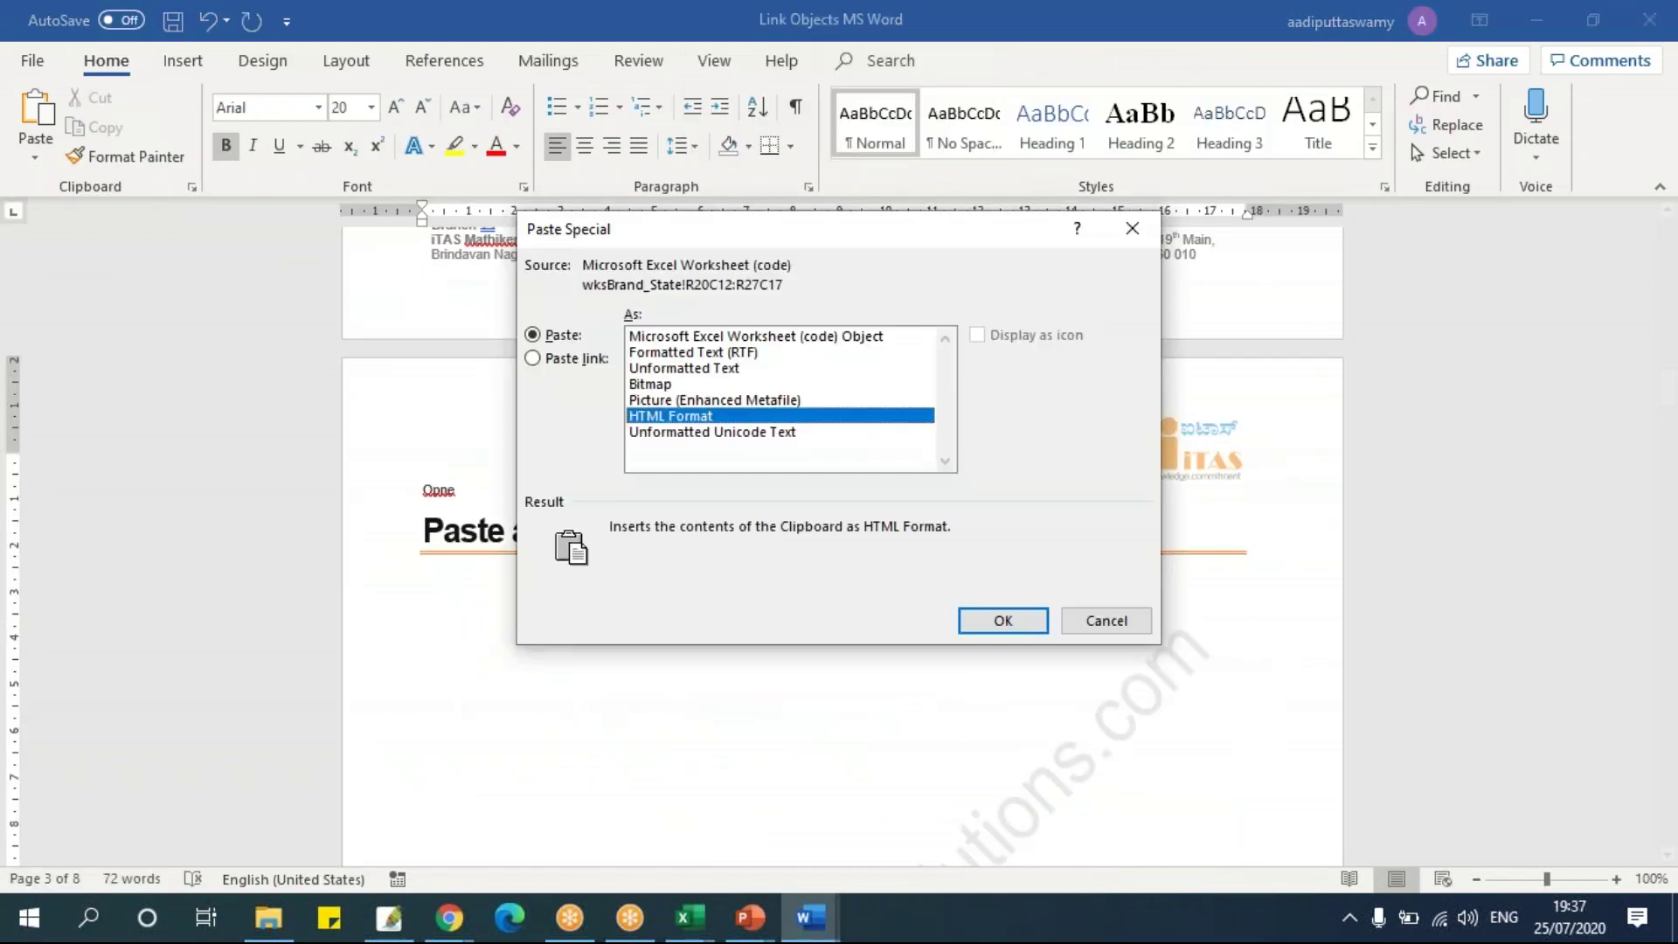
click(577, 359)
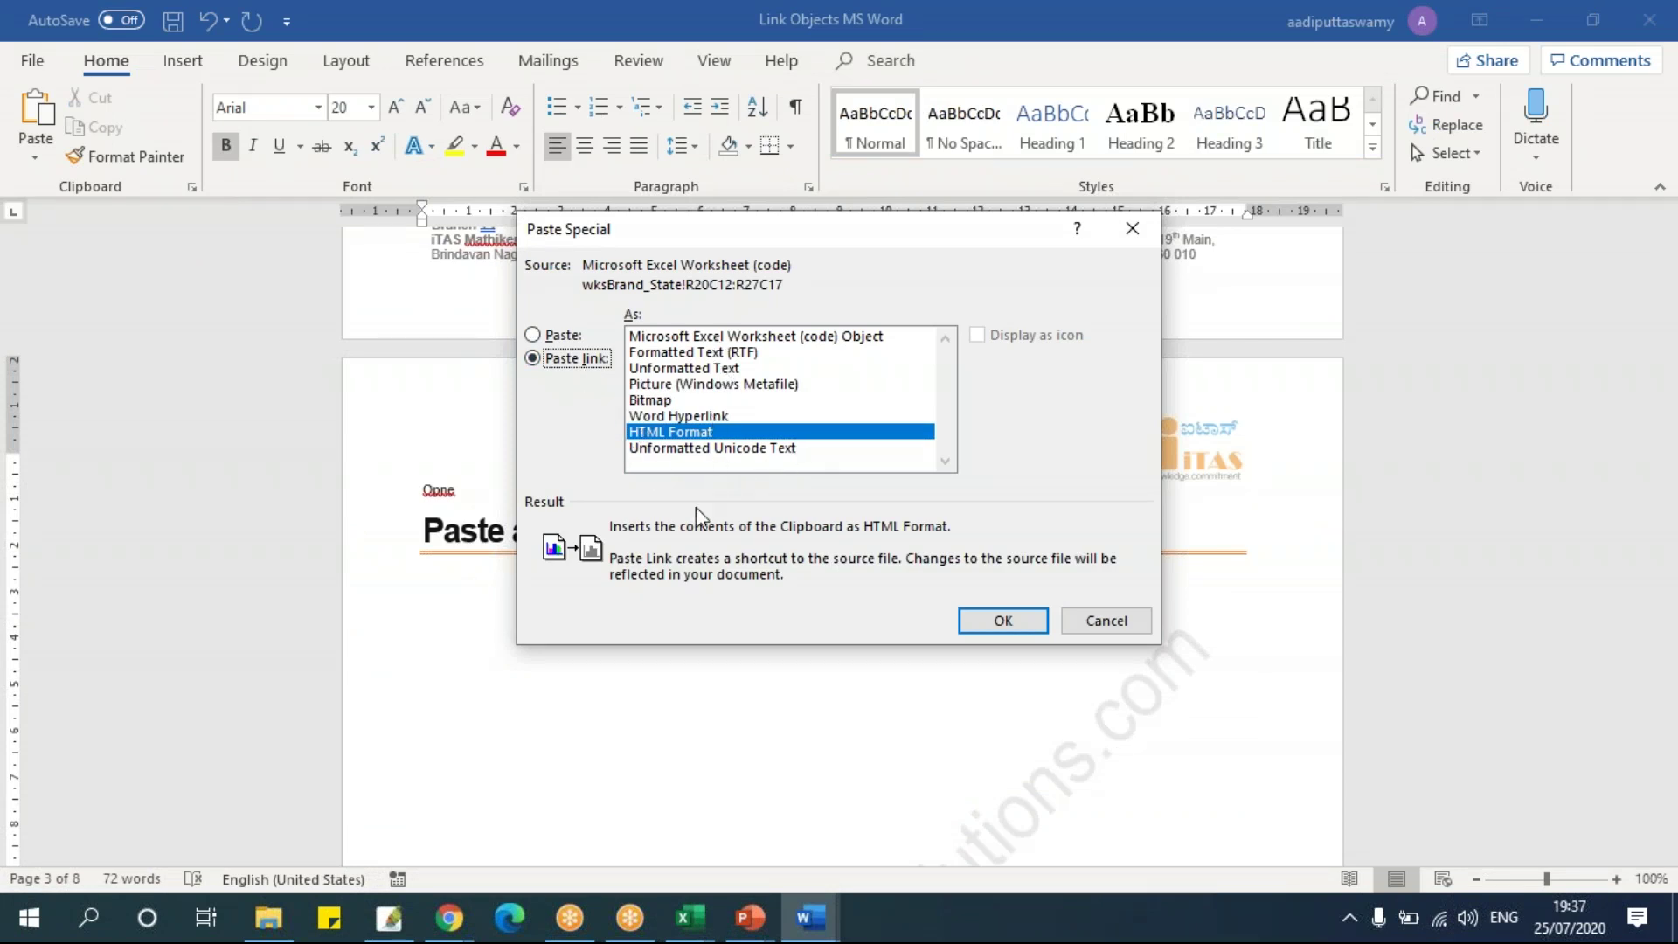
click(729, 339)
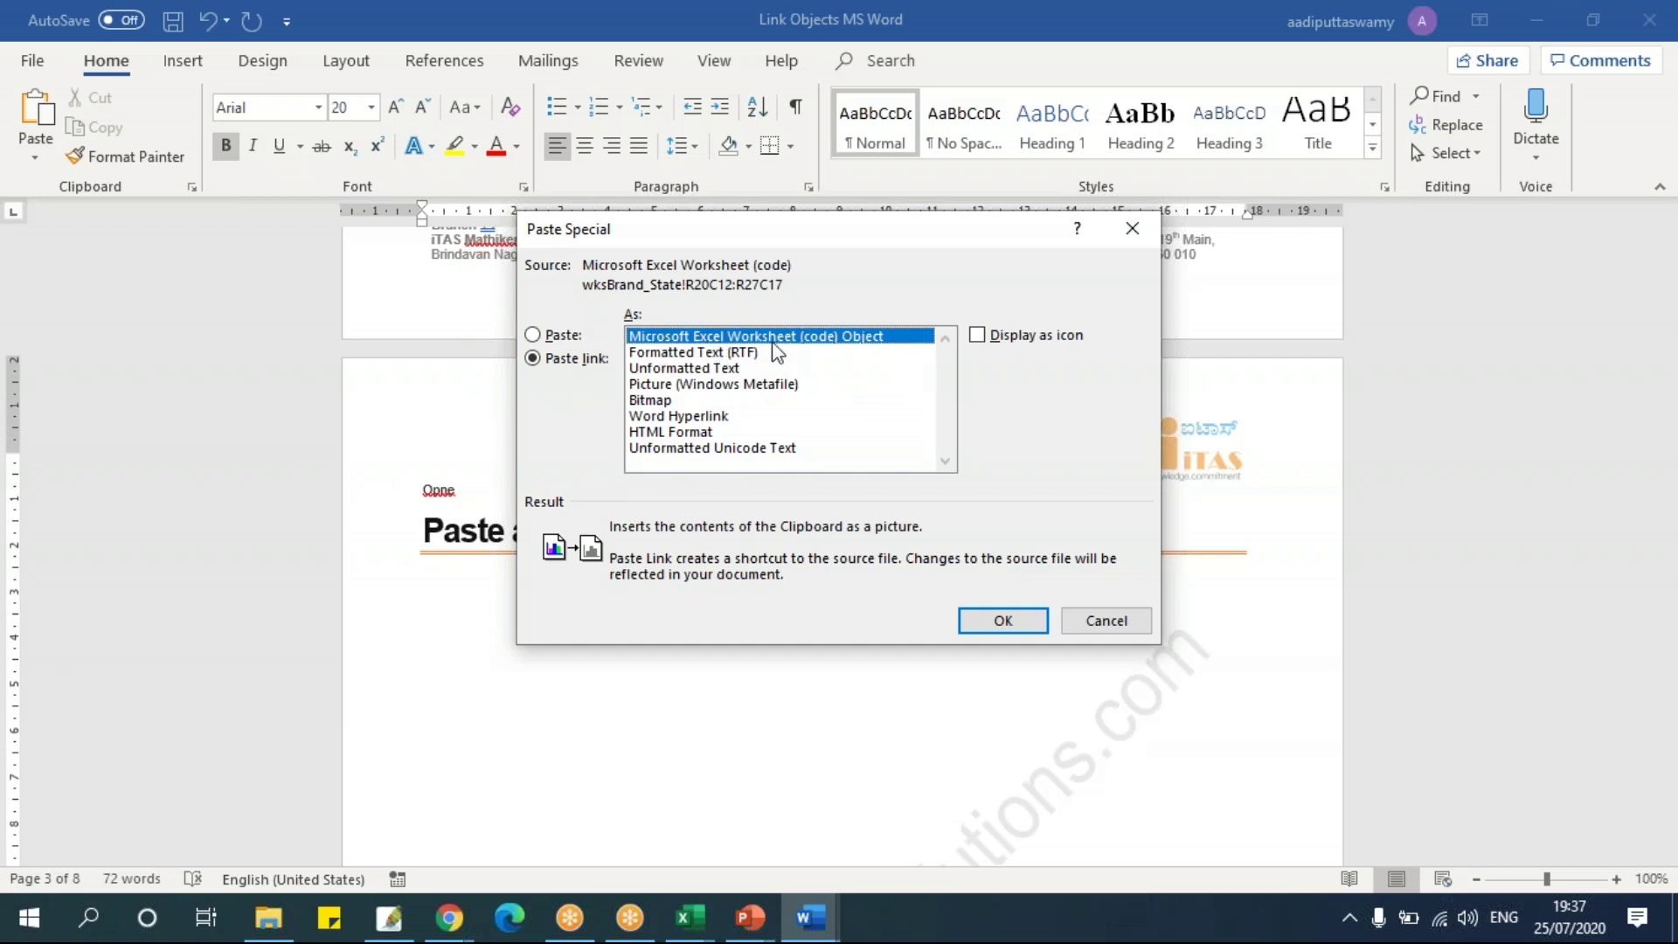
click(678, 369)
click(672, 432)
click(667, 447)
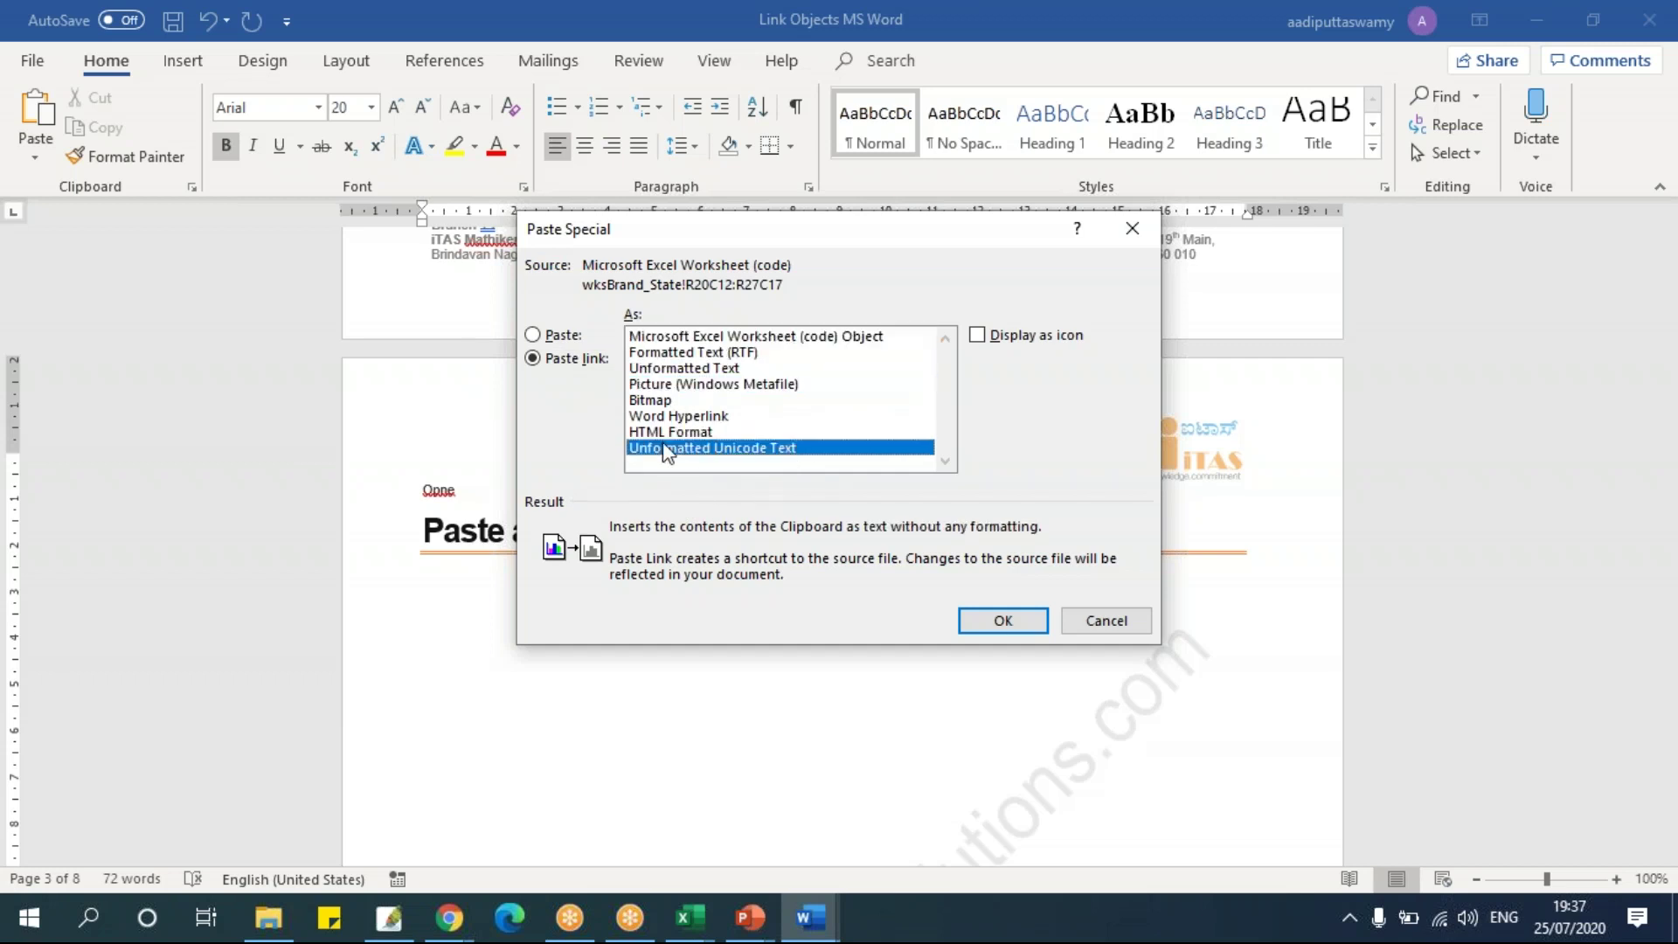
click(695, 353)
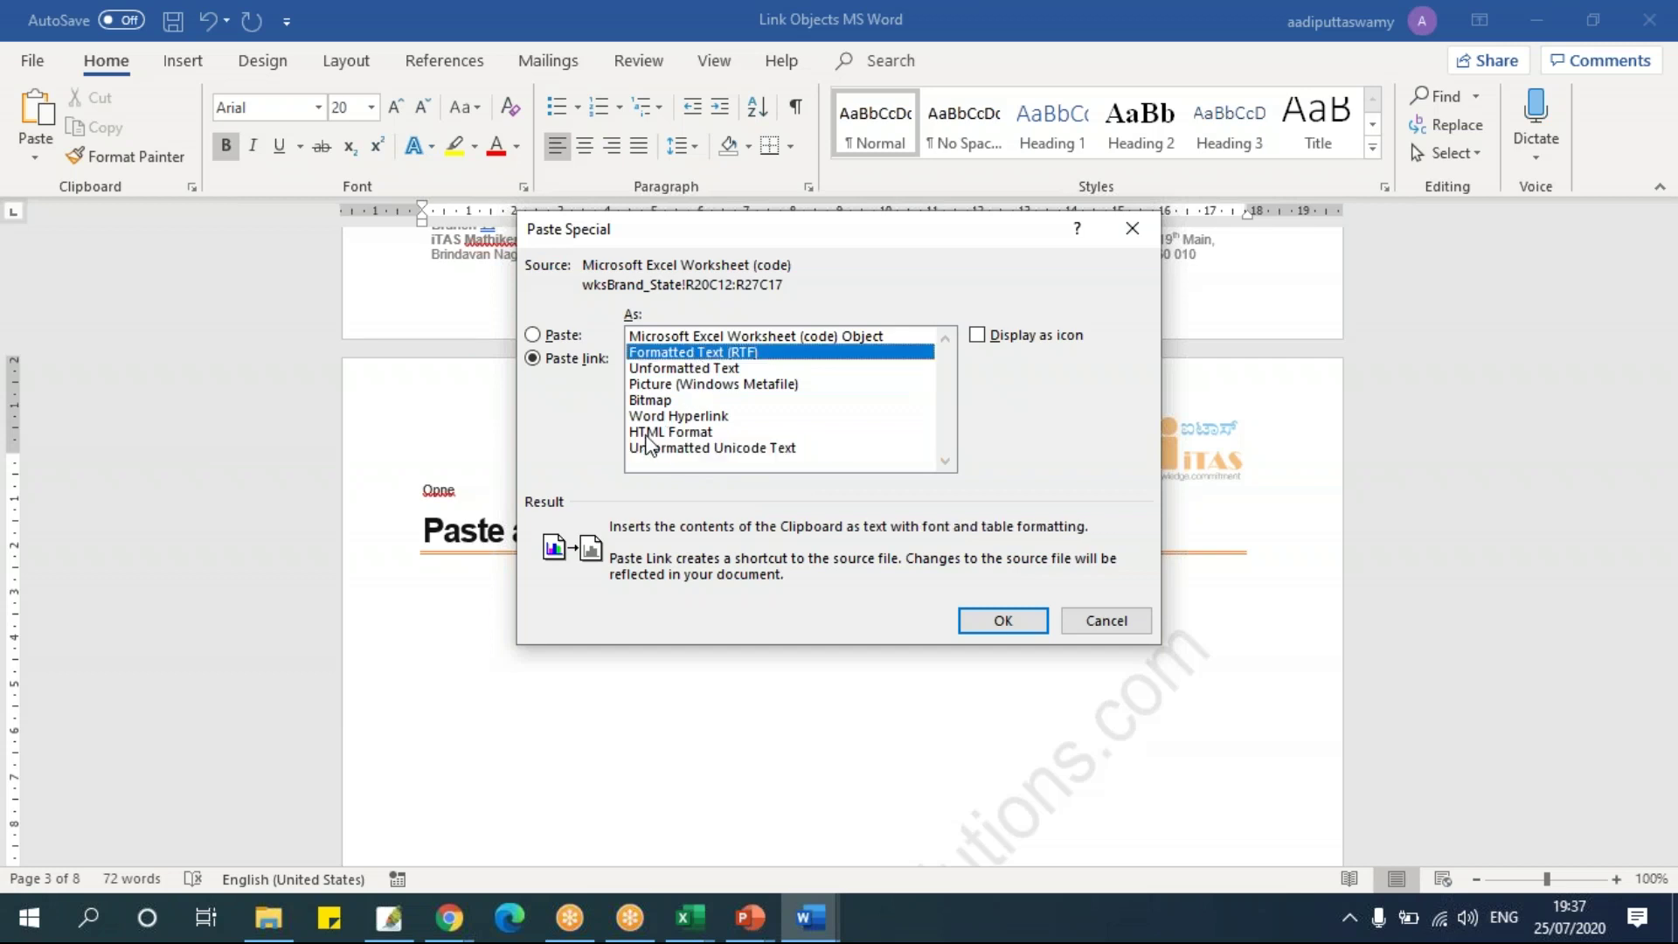
click(686, 371)
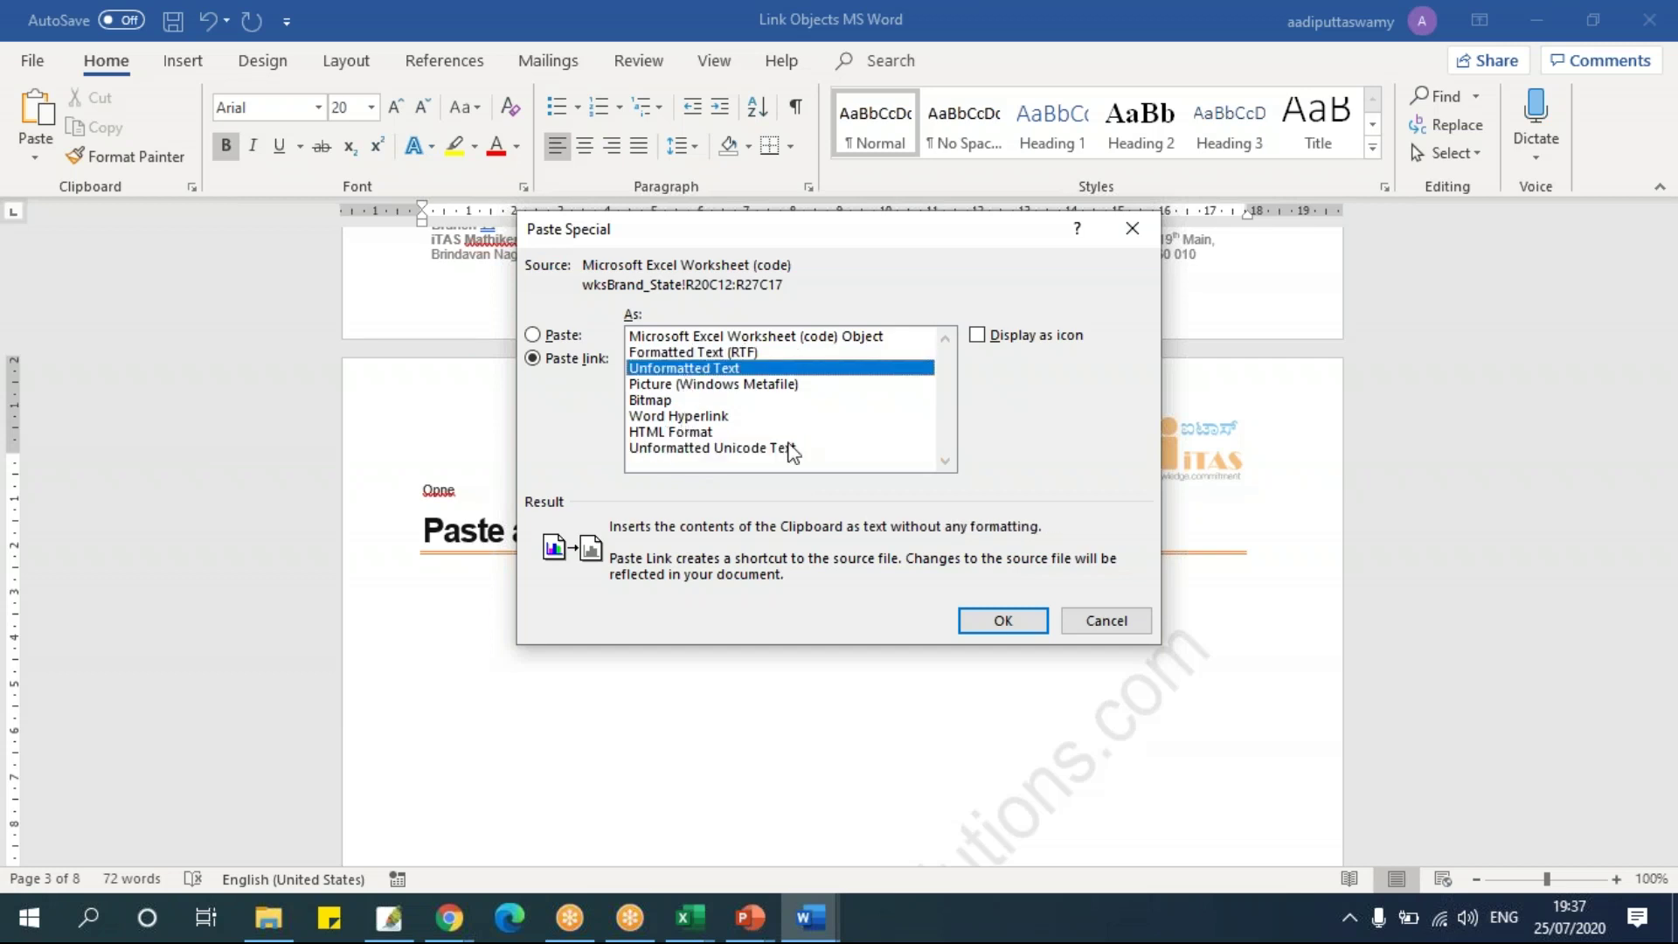
click(1001, 621)
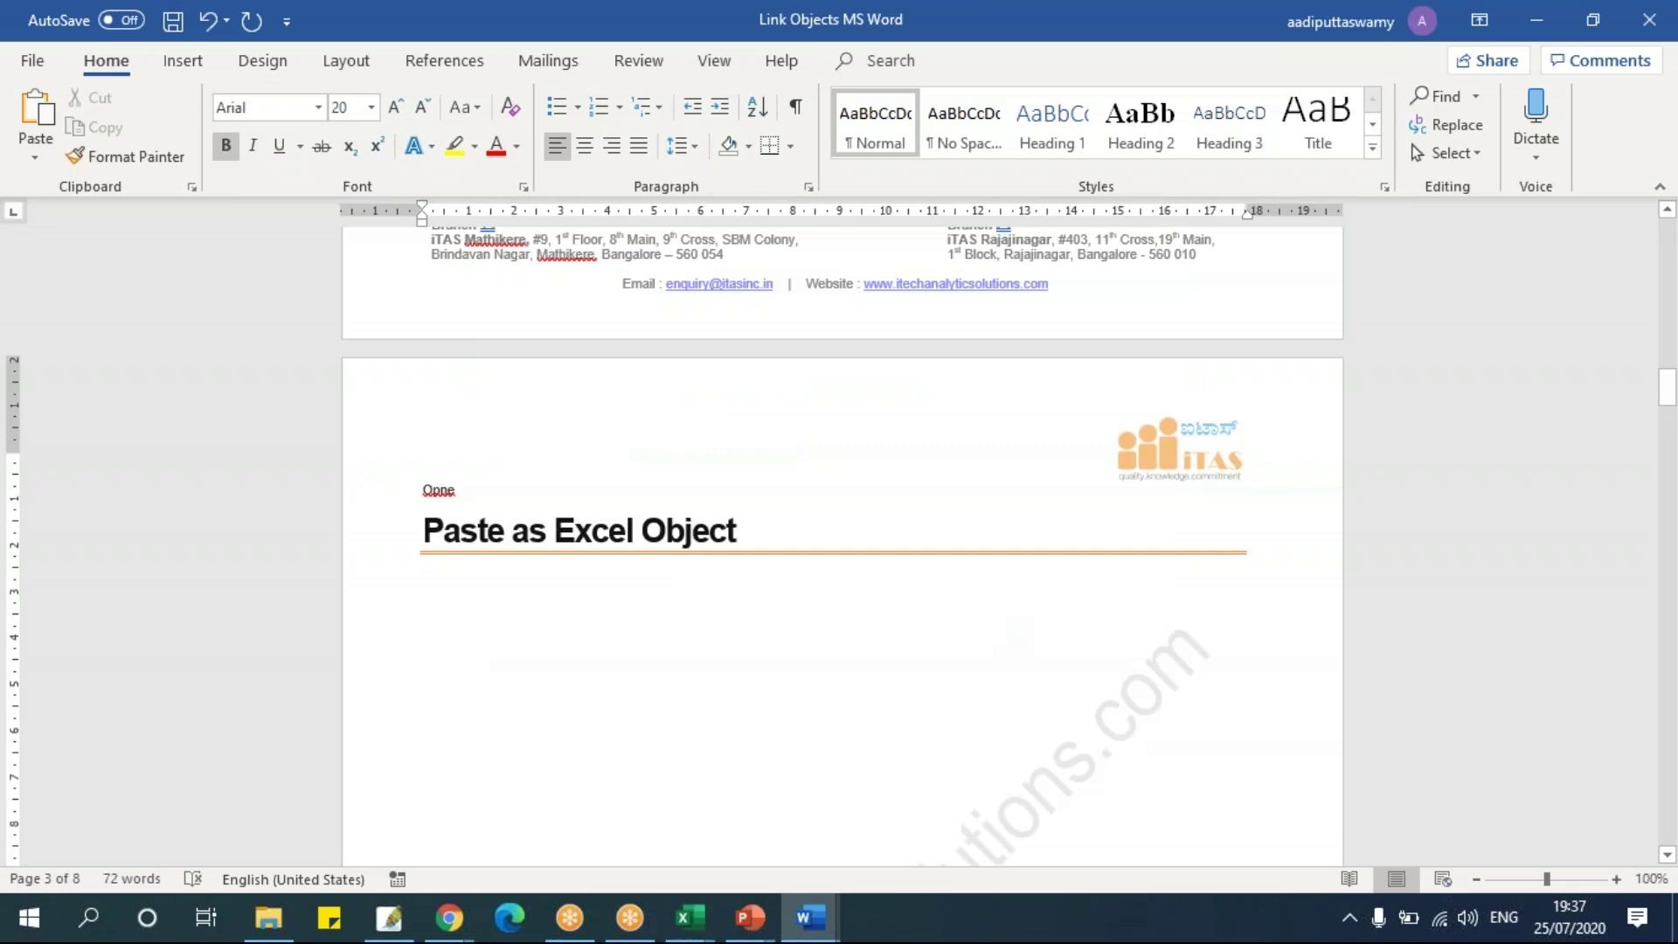
Review the layout of the linked plain-text table and undo the paste.
scroll(716, 514, down, 3)
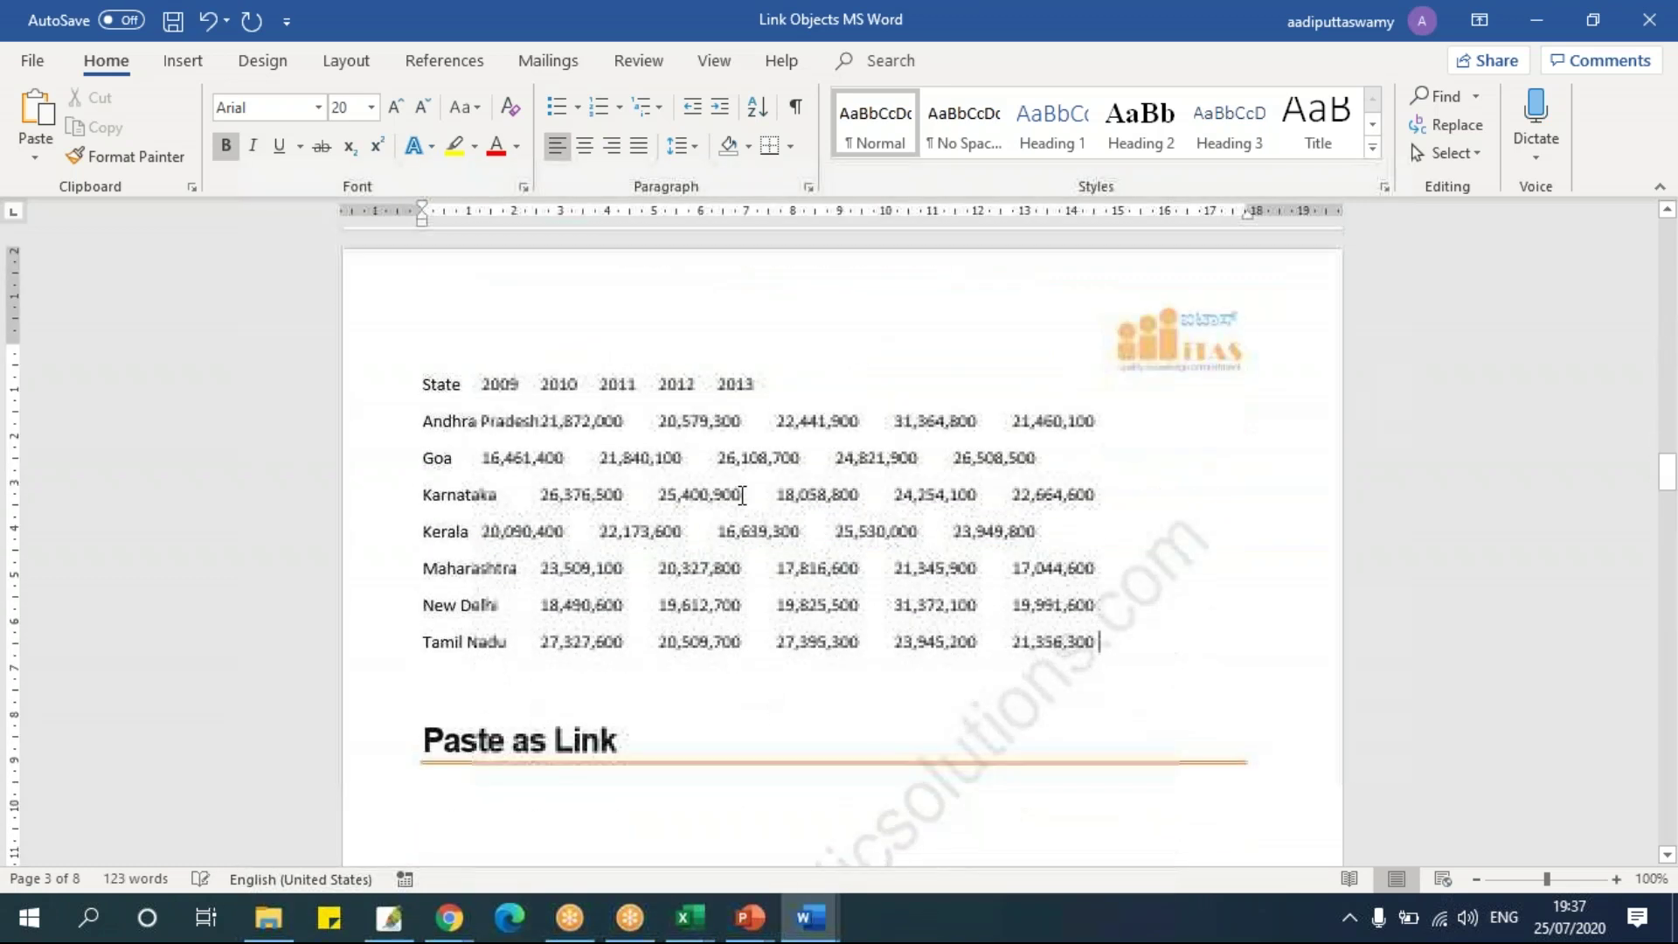
click(716, 514)
scroll(806, 570, up, 10)
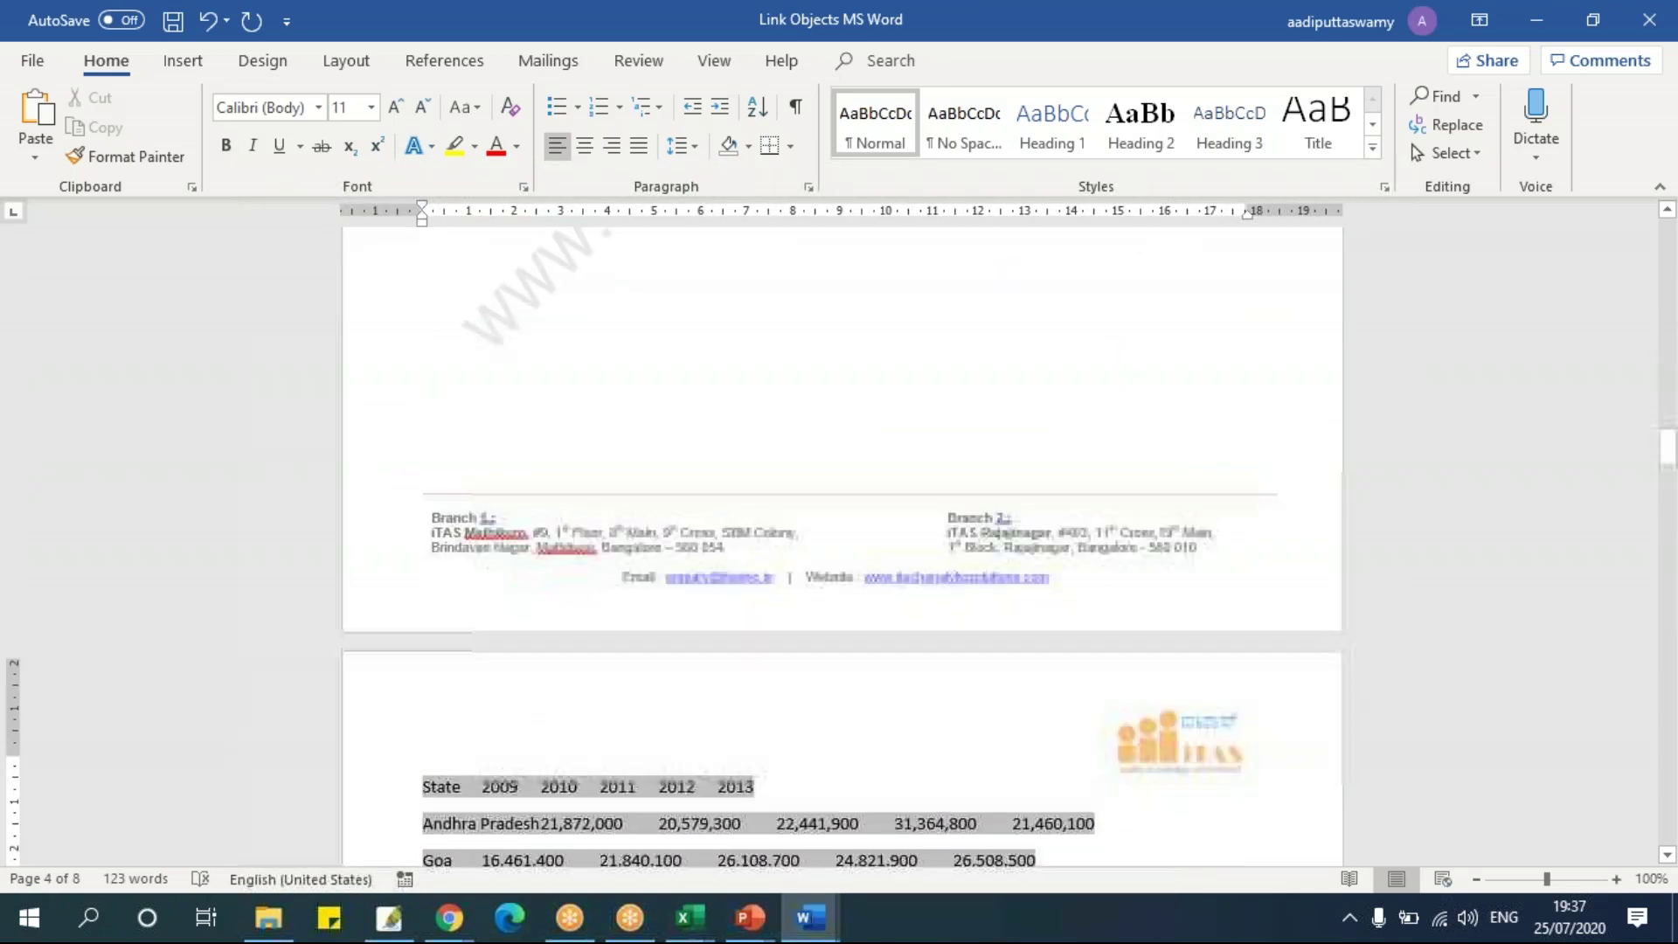
scroll(805, 573, down, 10)
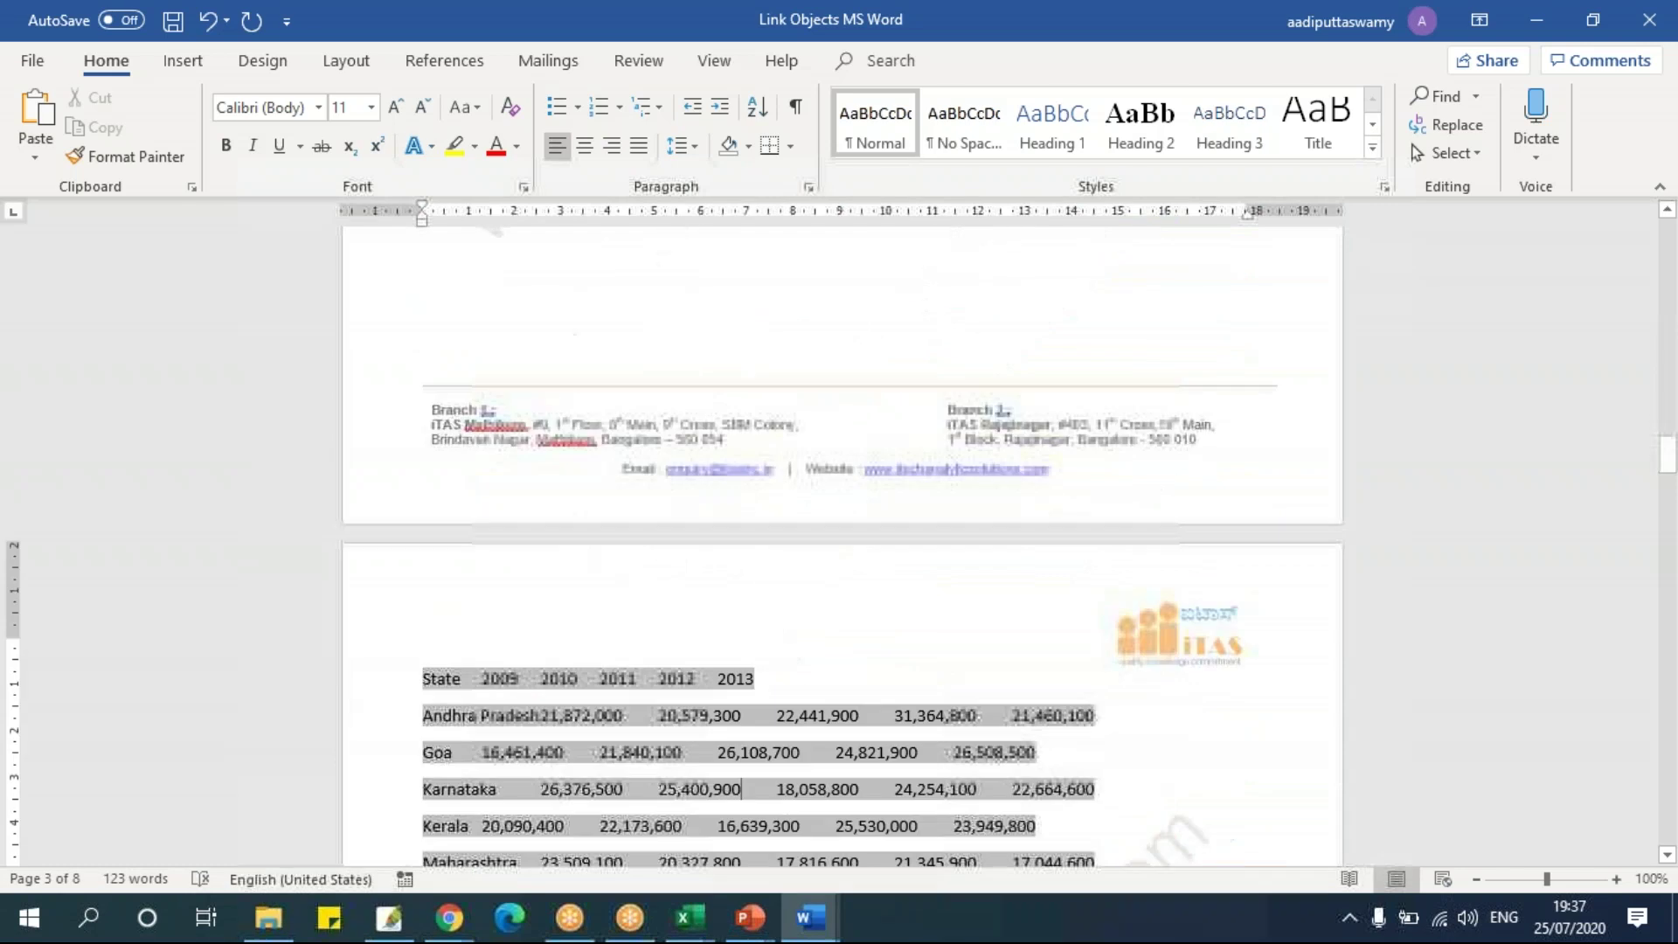
scroll(822, 668, down, 3)
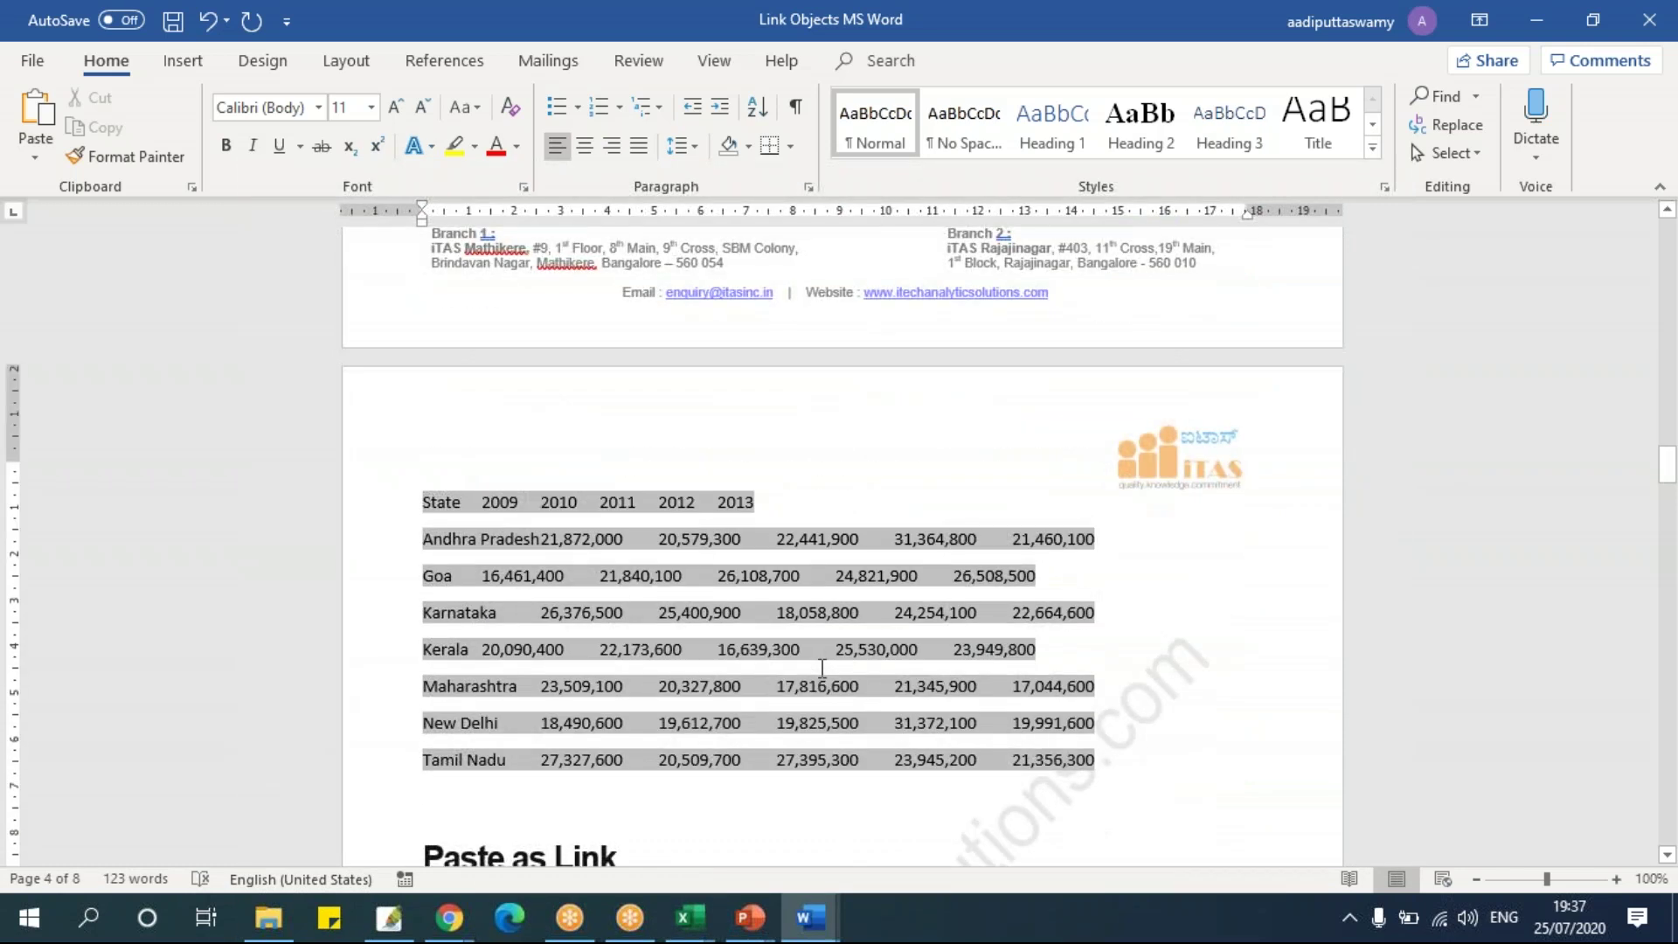
key(ctrl+z)
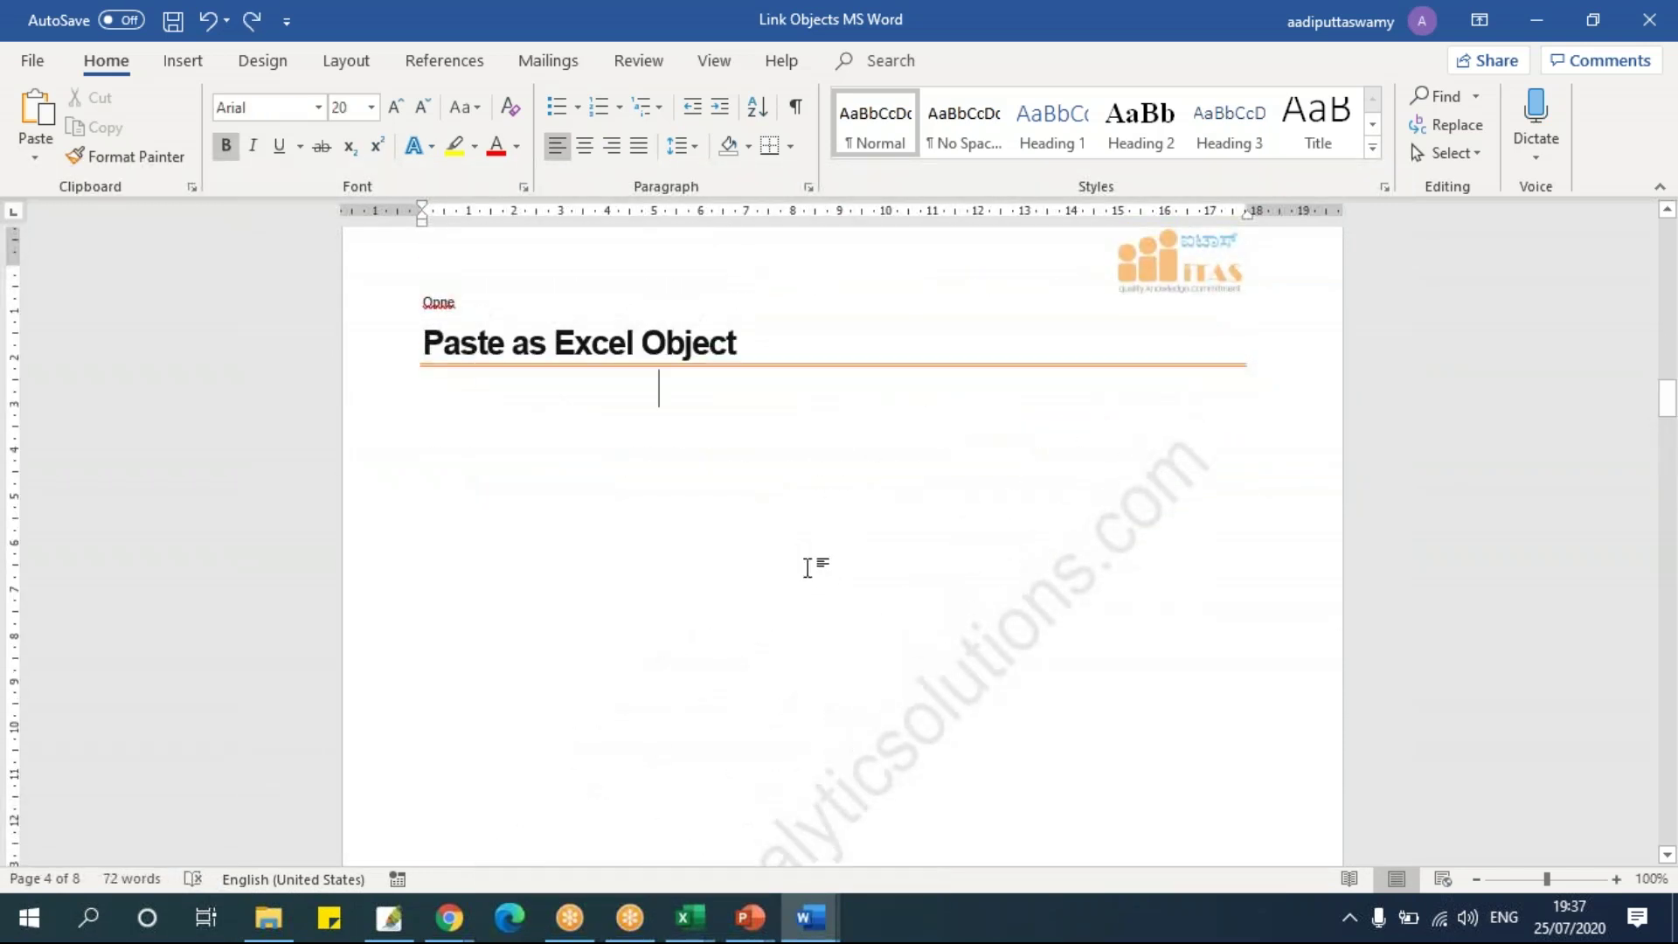
Paste the copied table below the Paste as Excel Object heading as a linked Microsoft Excel Worksheet (code) Object.
scroll(761, 480, up, 10)
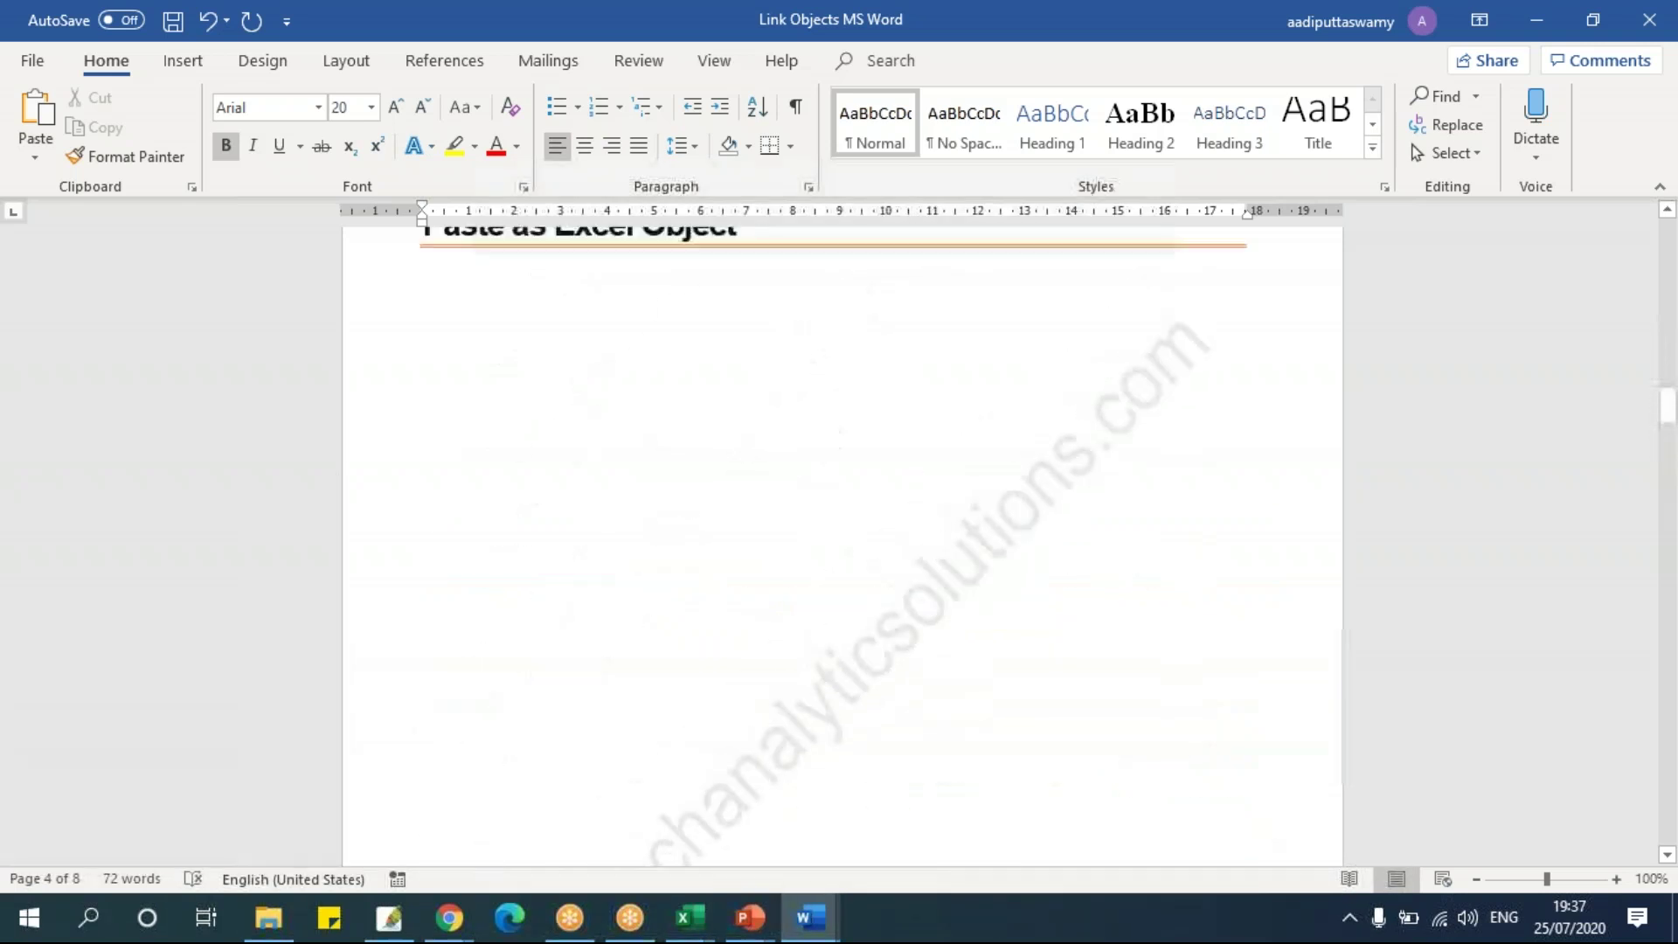
scroll(760, 481, down, 8)
click(760, 480)
click(659, 515)
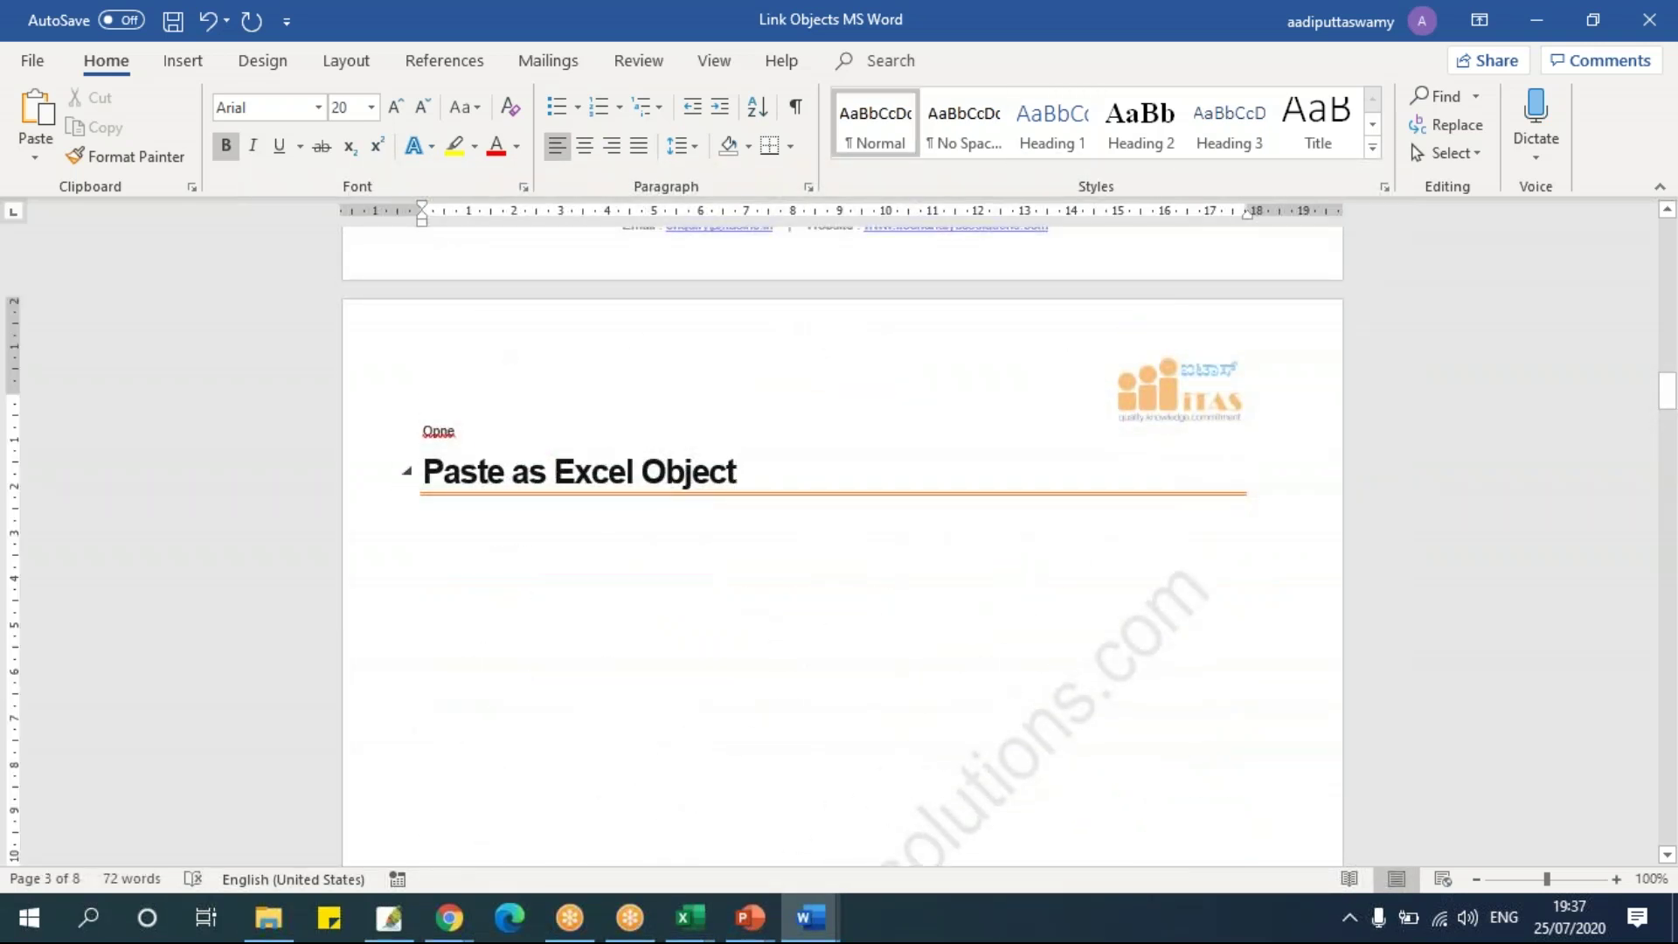
key(ctrl+alt+v)
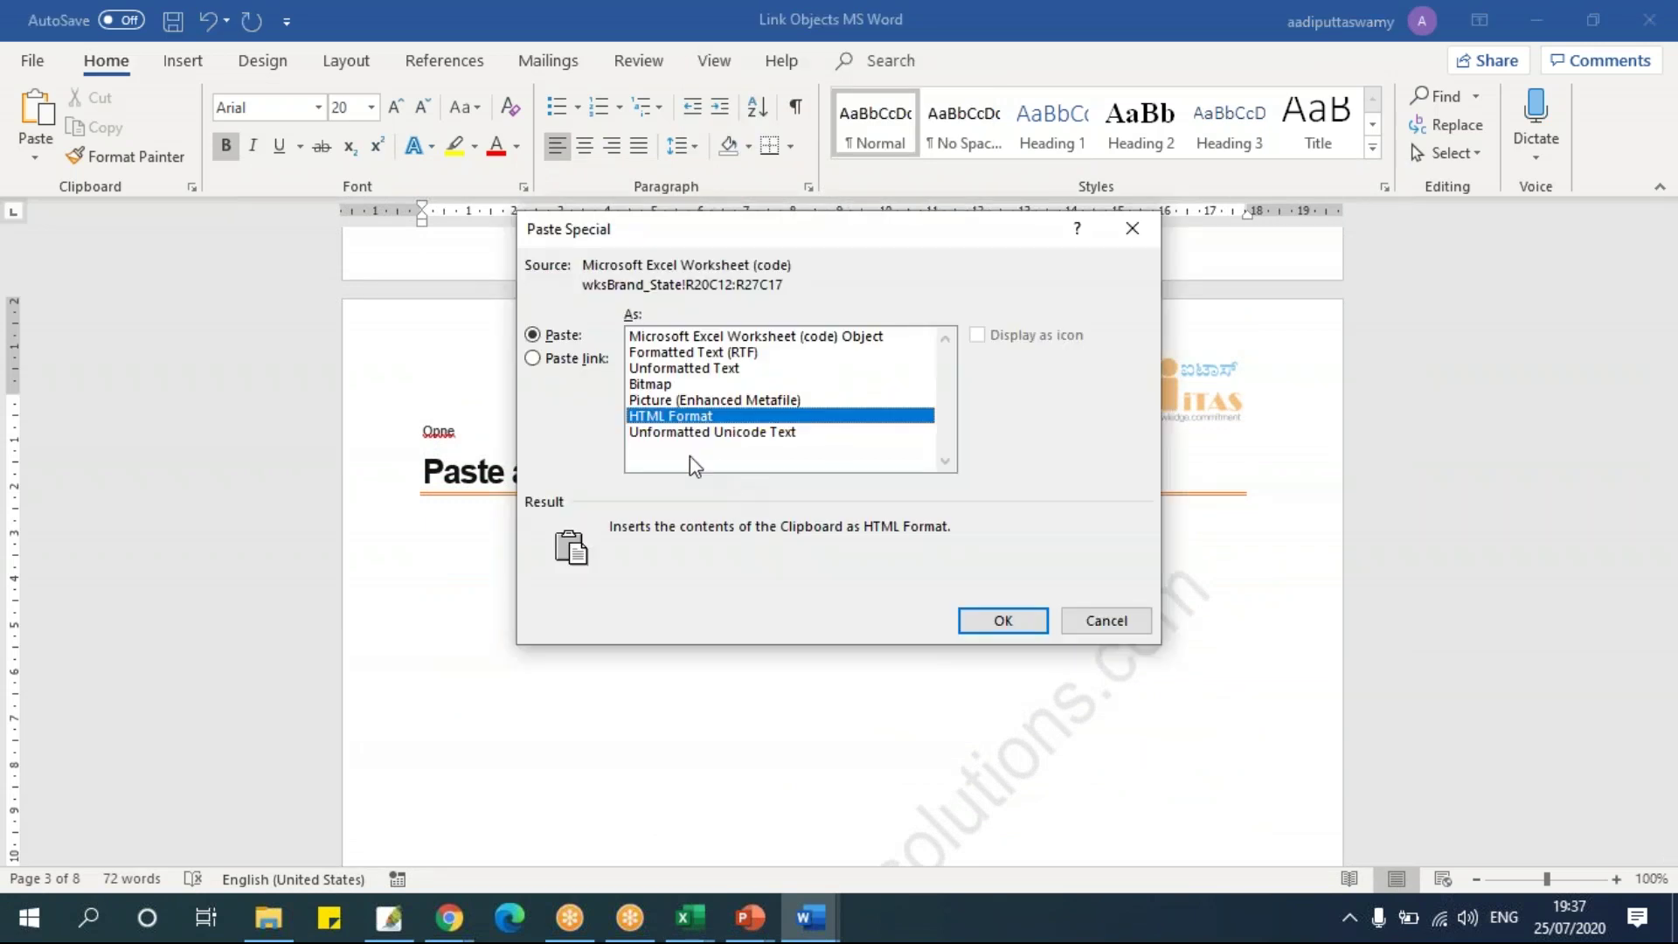
click(591, 359)
click(786, 339)
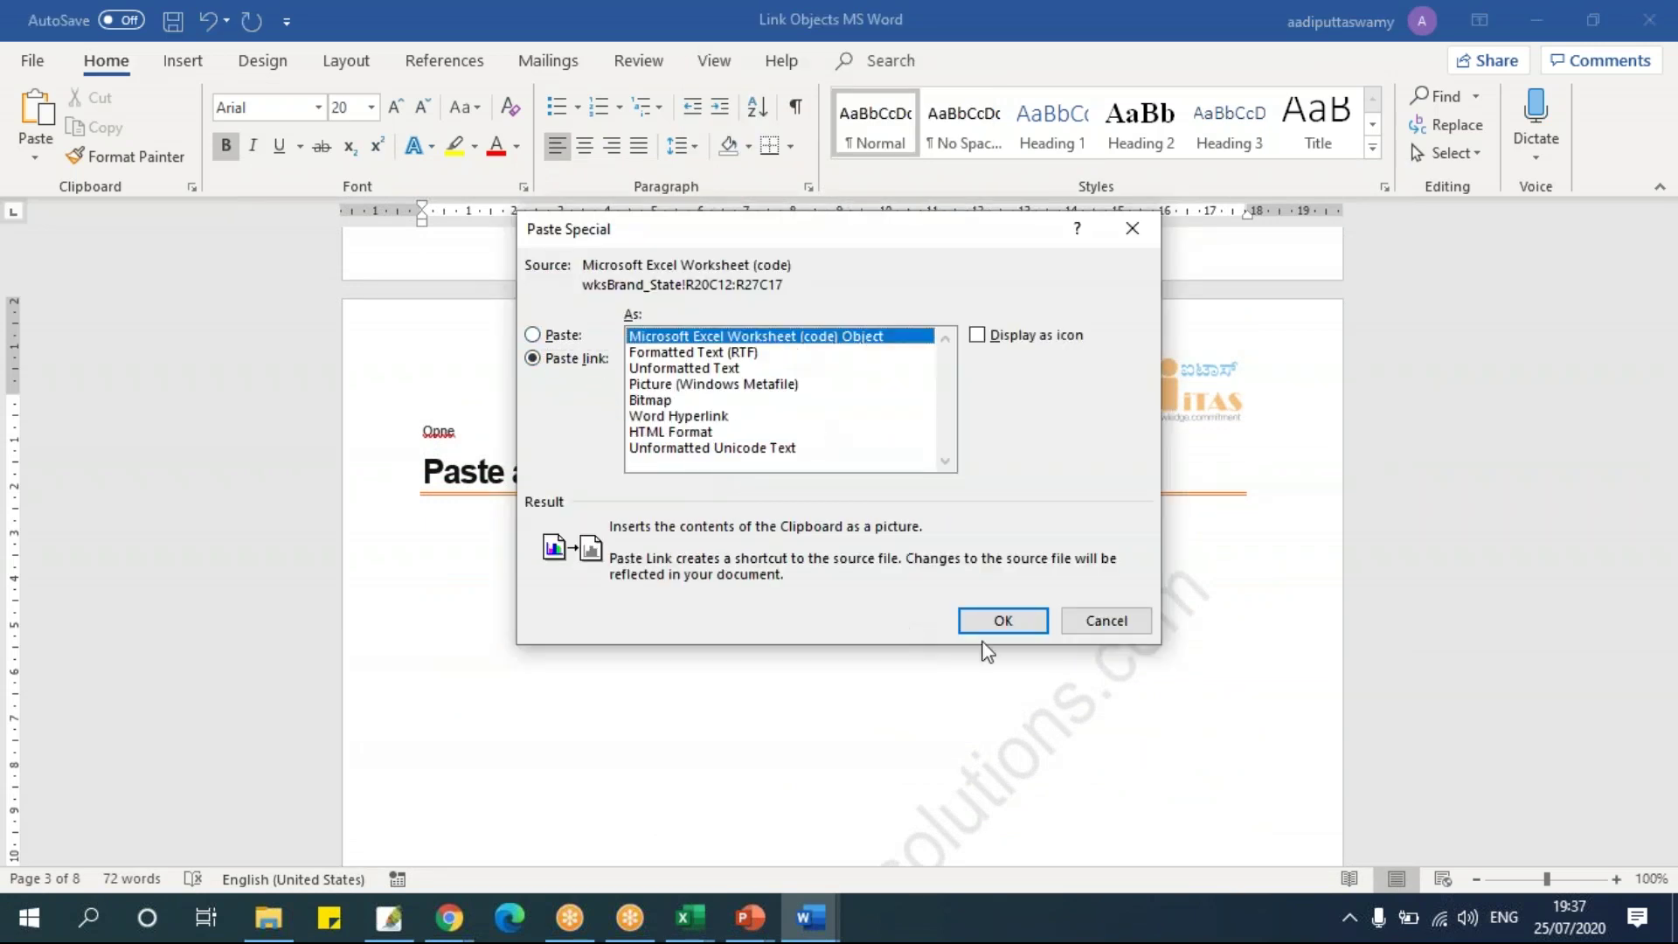
click(996, 622)
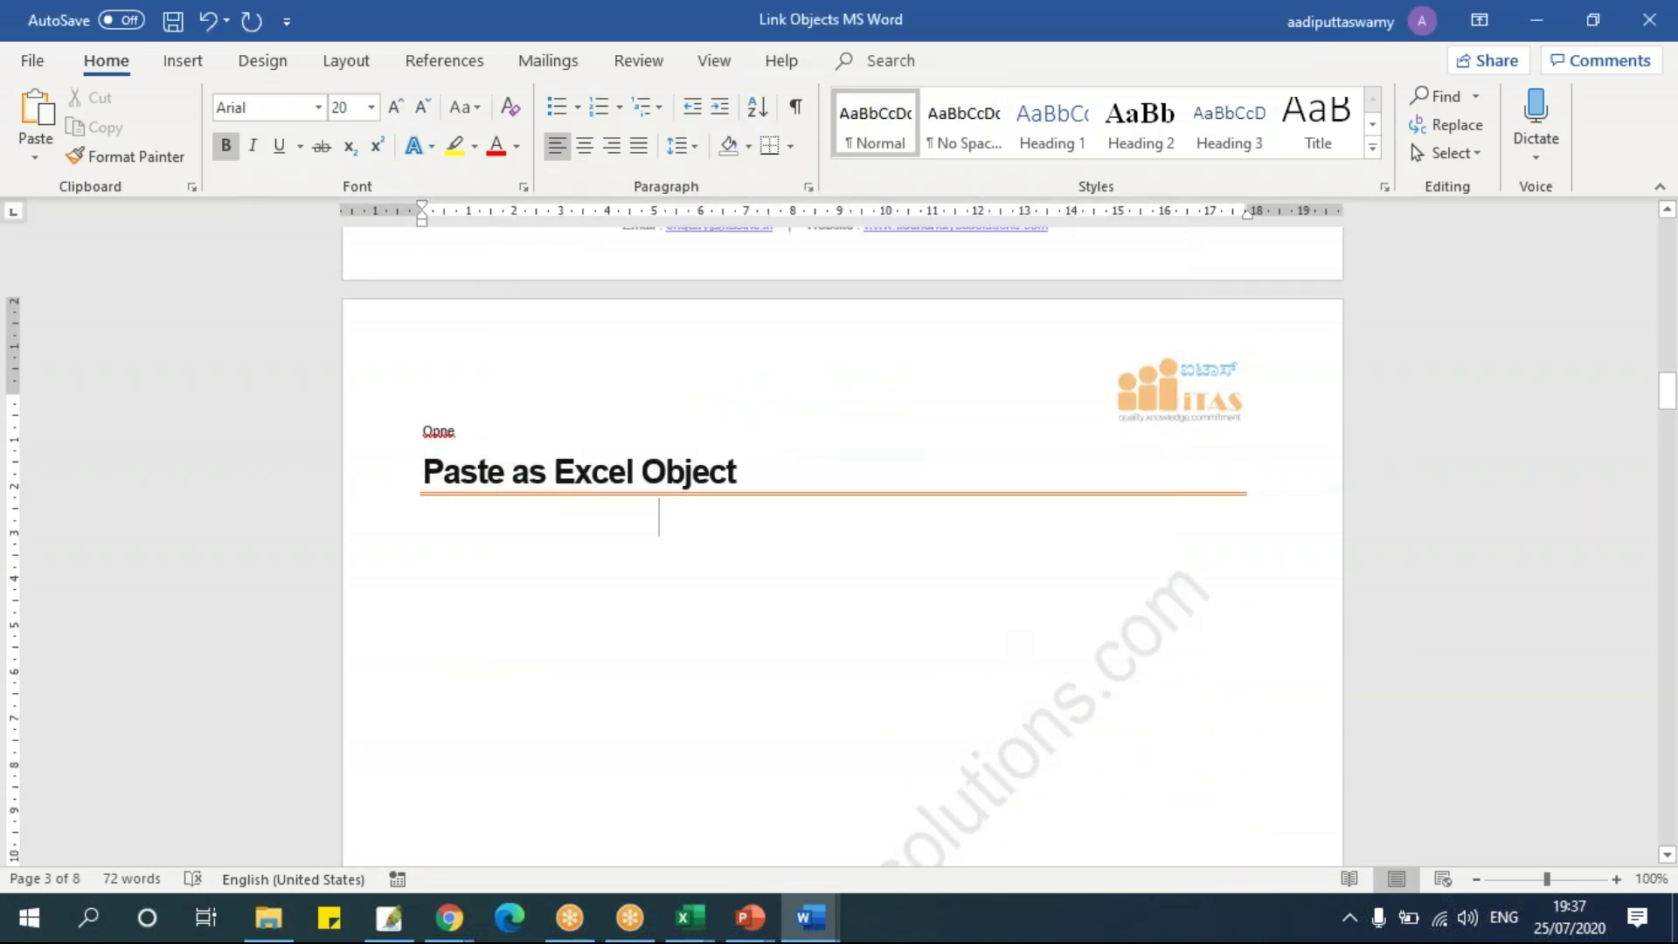
scroll(968, 531, down, 10)
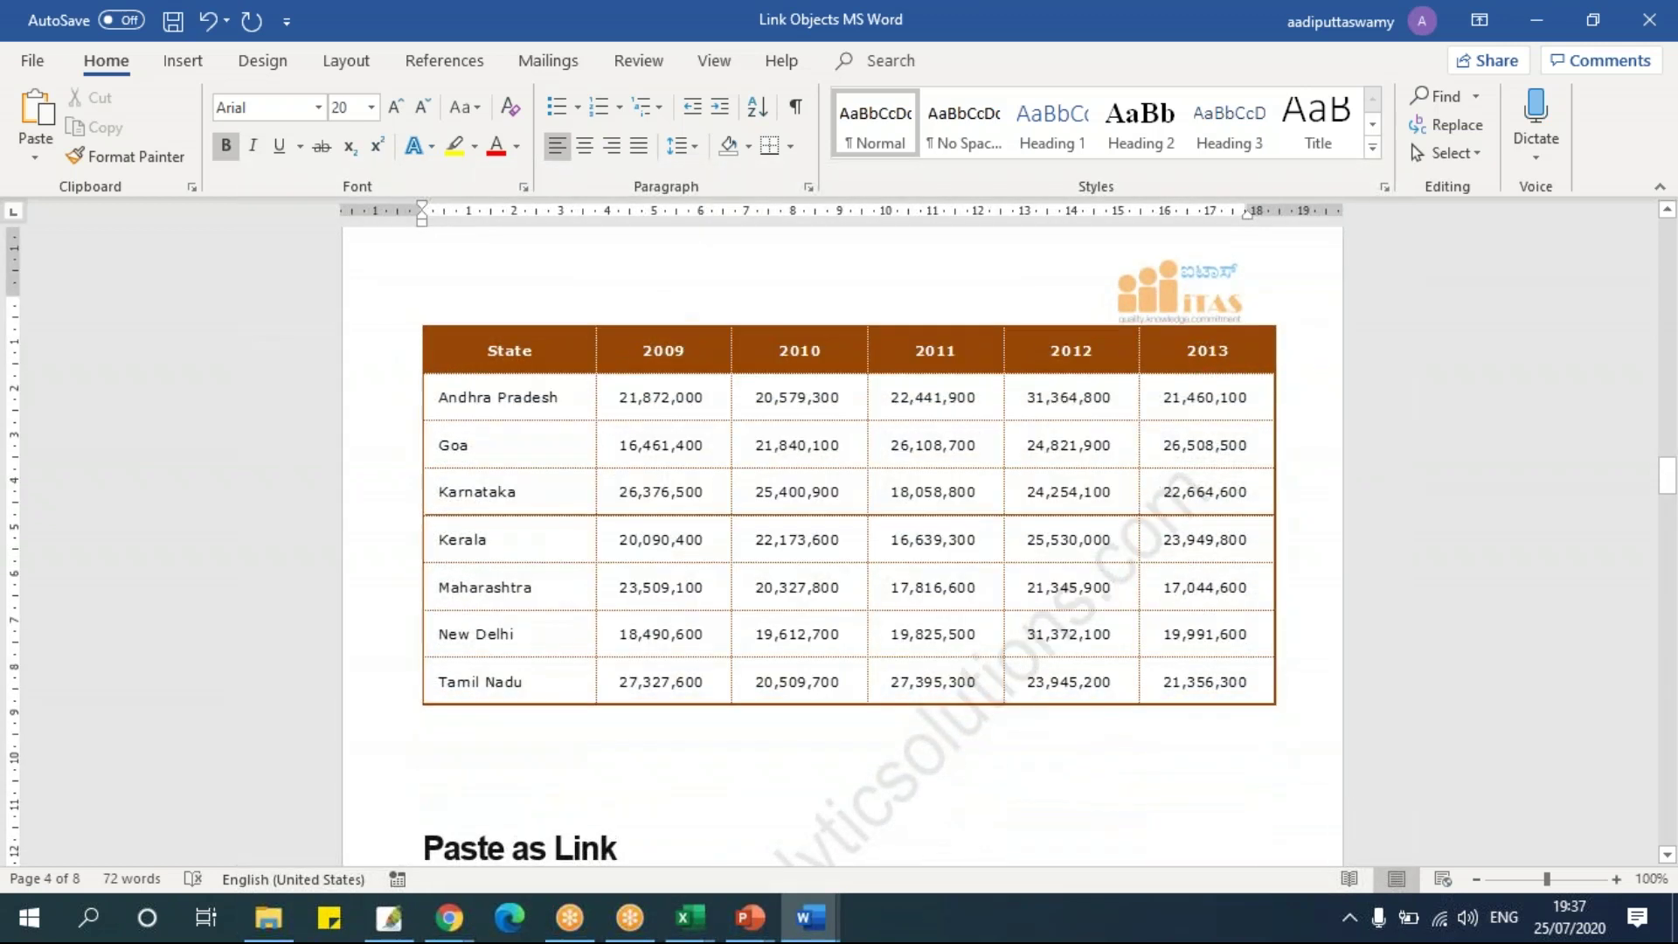
Open the linked table's source in Excel, clear the 2012 and 2013 values for Andhra Pradesh and Goa, and return to Word.
click(968, 531)
double_click(991, 597)
click(712, 524)
click(612, 480)
drag(712, 524, 748, 529)
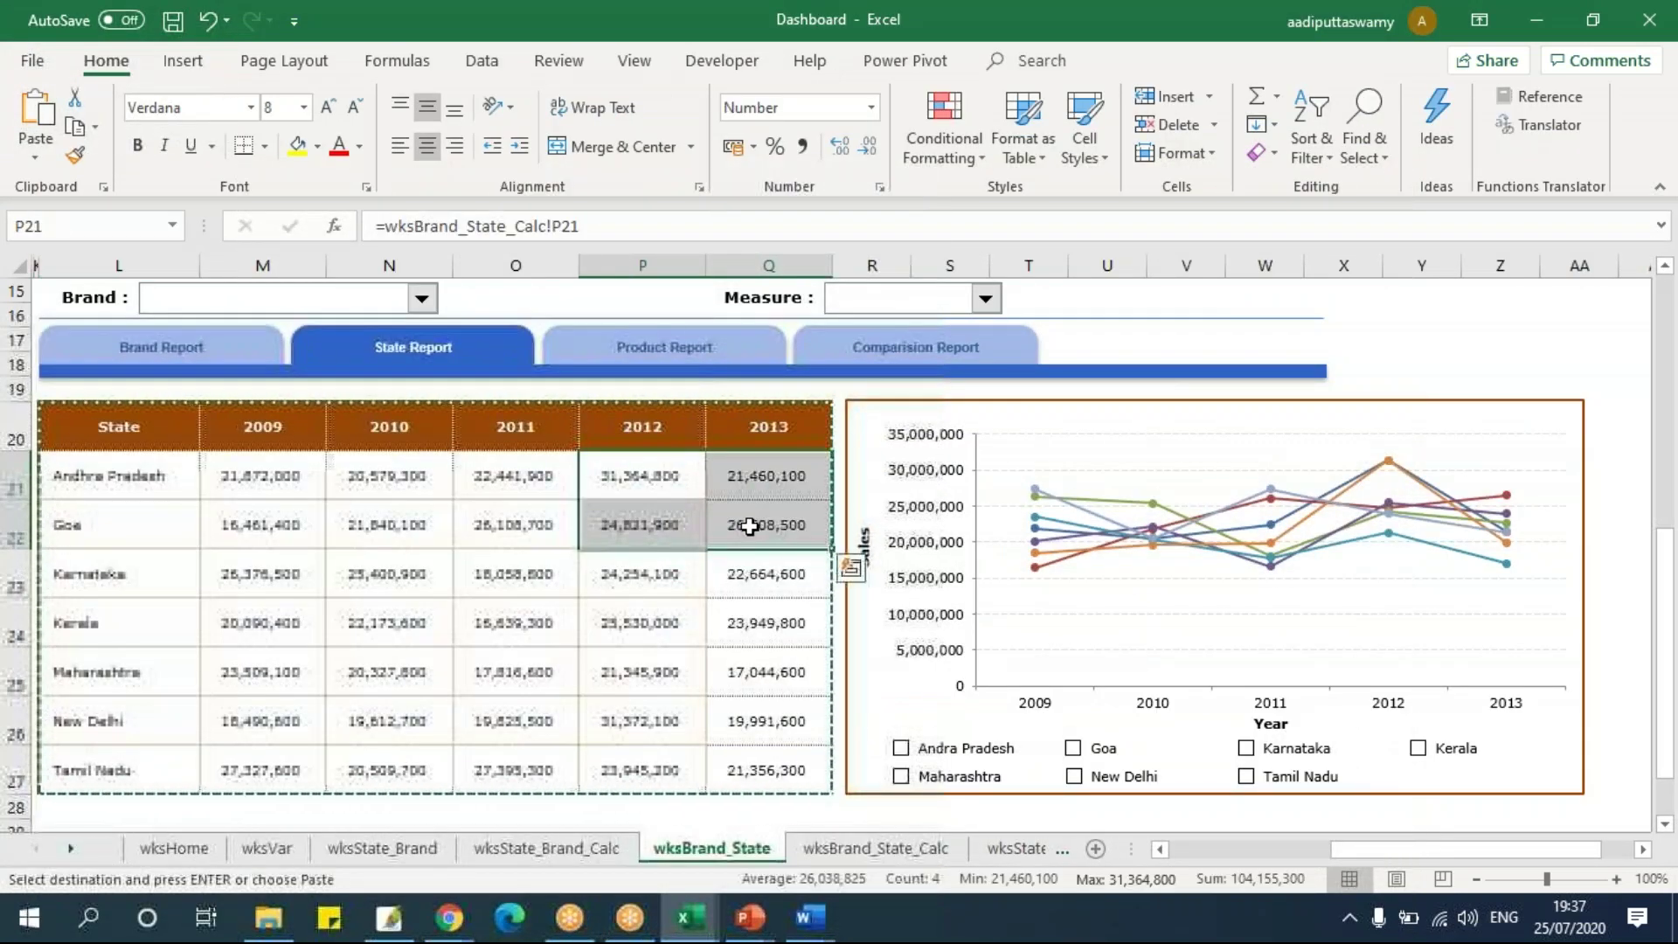
key(Delete)
key(alt+Tab)
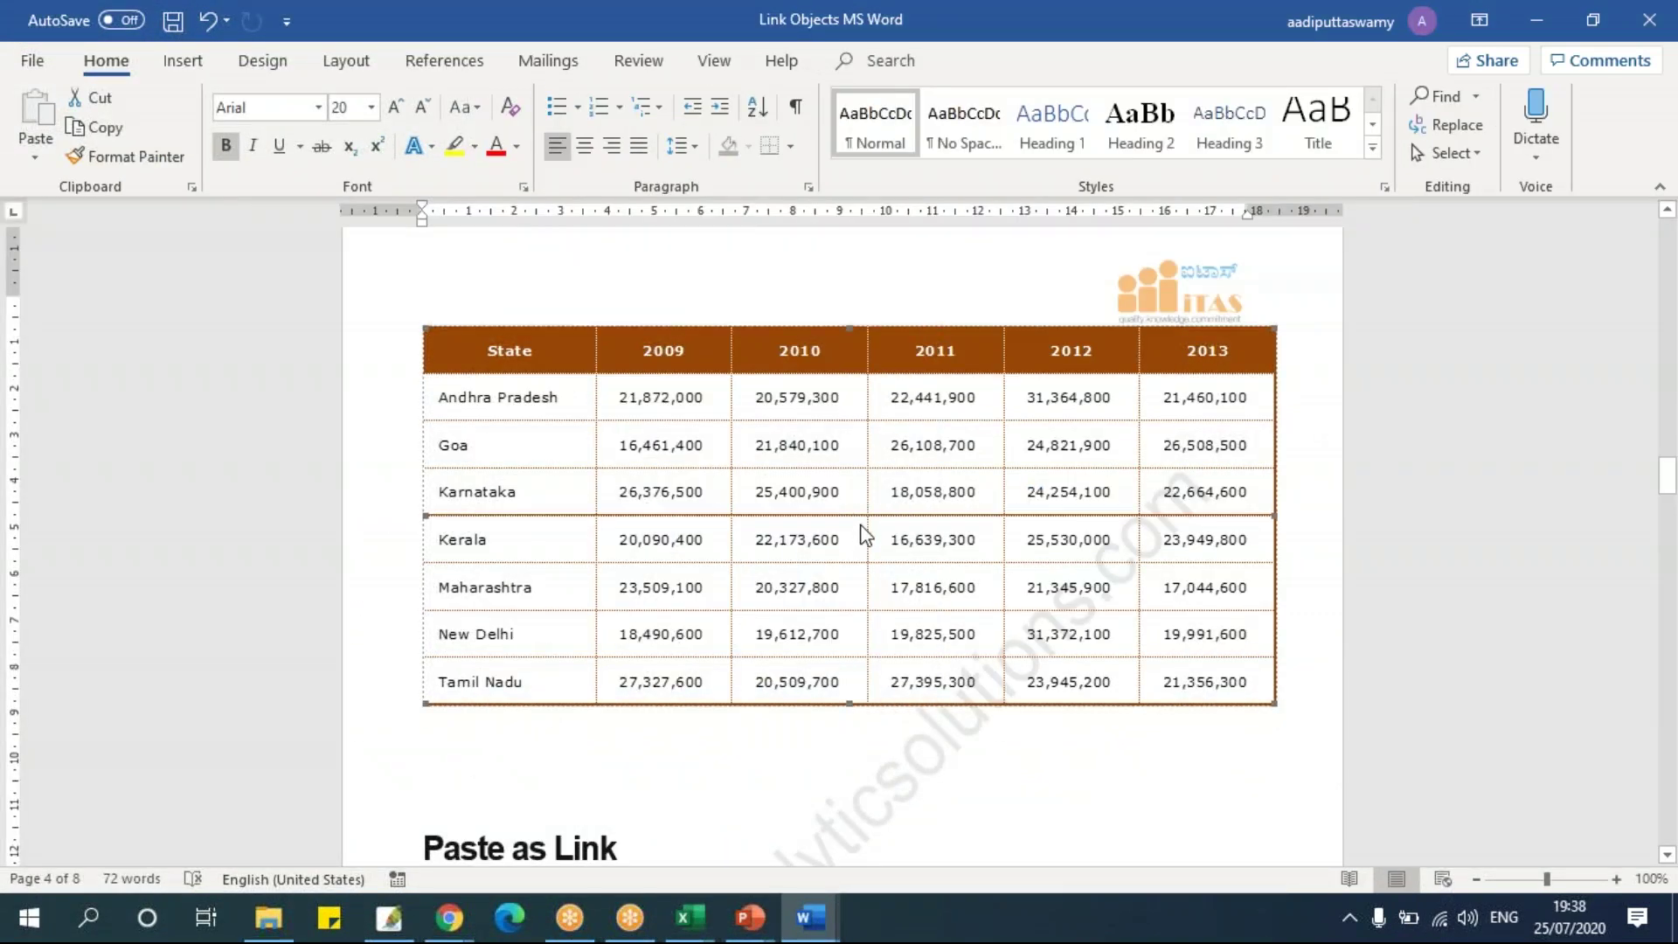
Place the insertion point directly below the Paste as Link heading in the Word document.
click(899, 615)
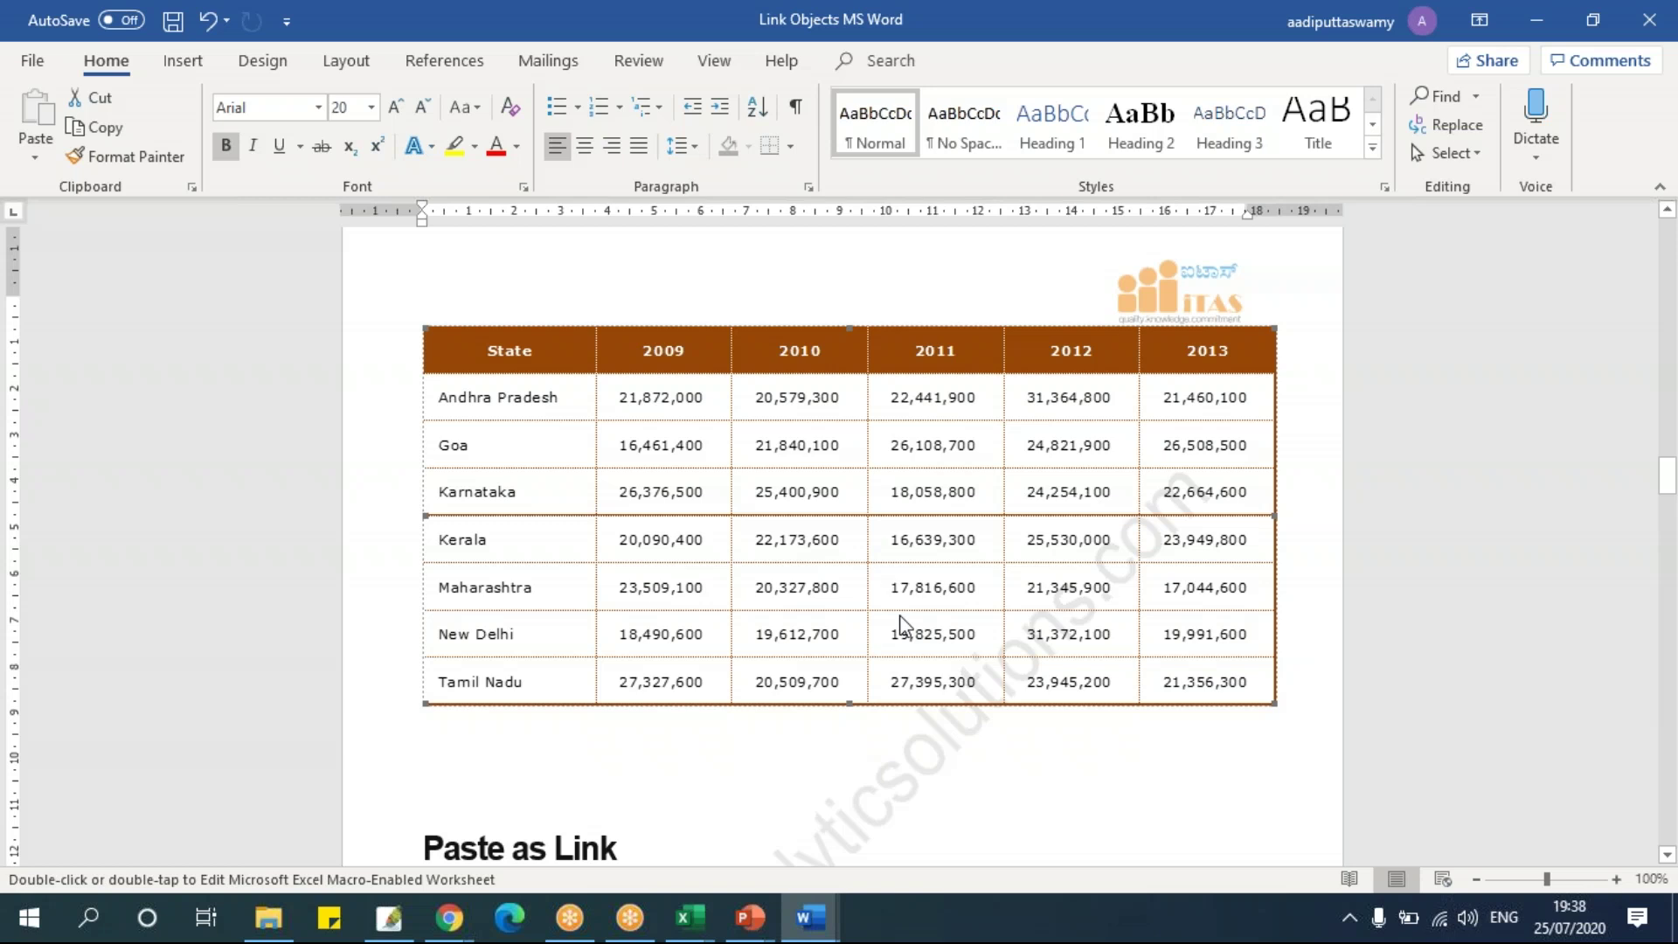
scroll(865, 612, down, 6)
click(659, 354)
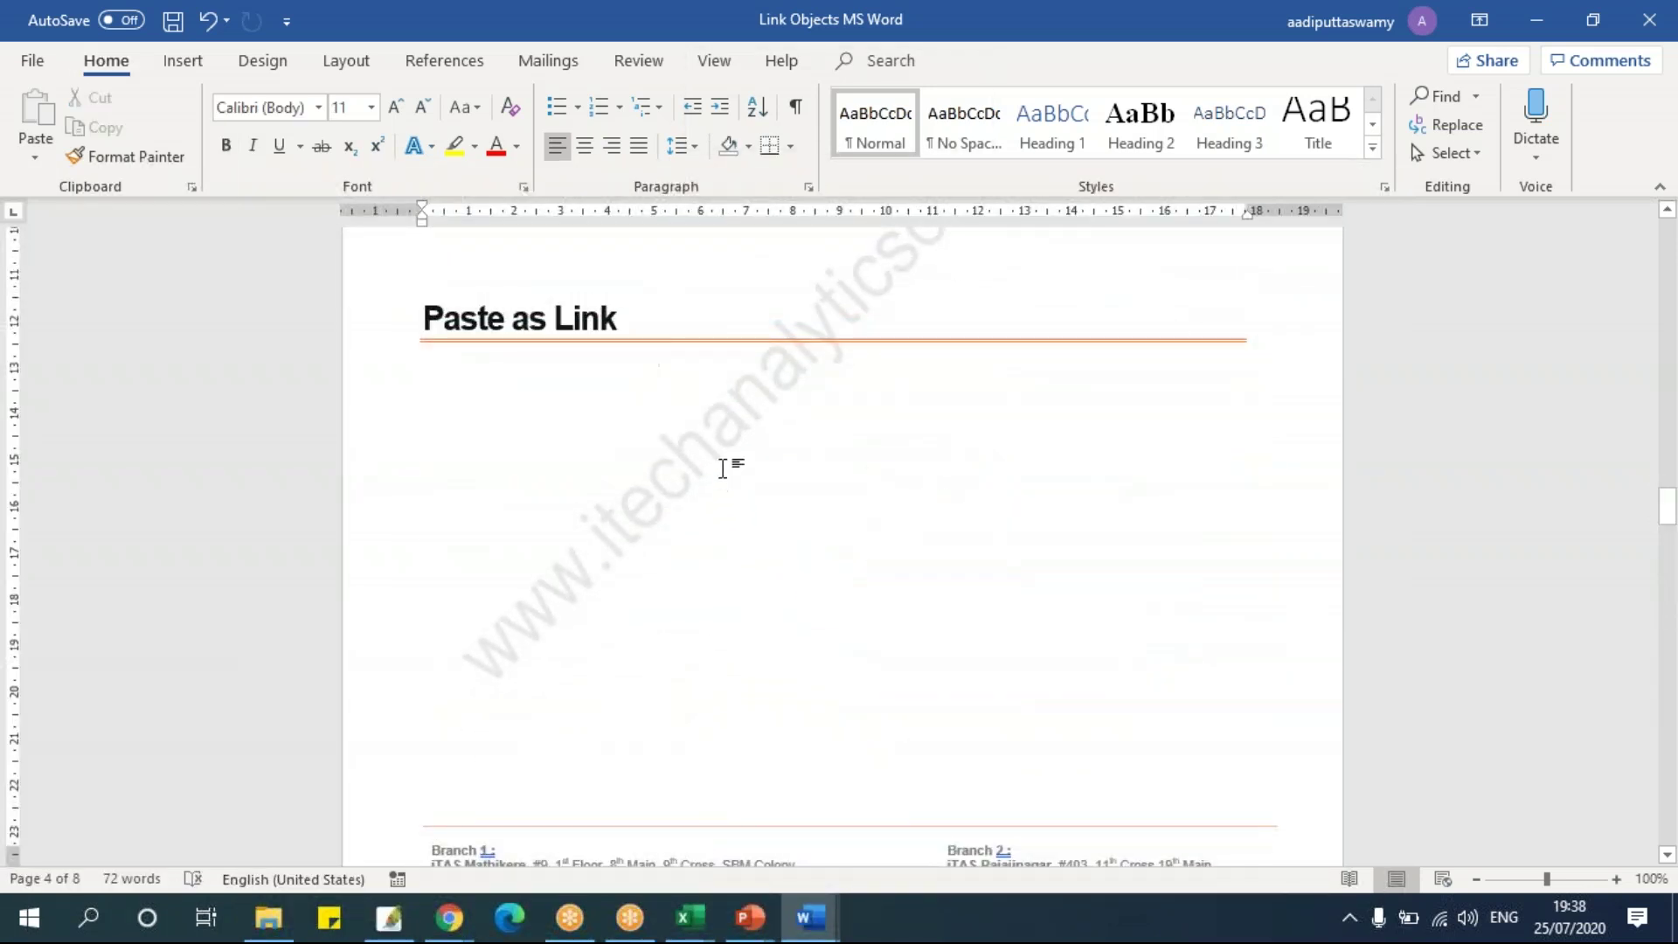
Switch to the Dashboard workbook in Excel, undo clearing the 2012 and 2013 values, and copy the state table including its headers.
key(alt+Tab)
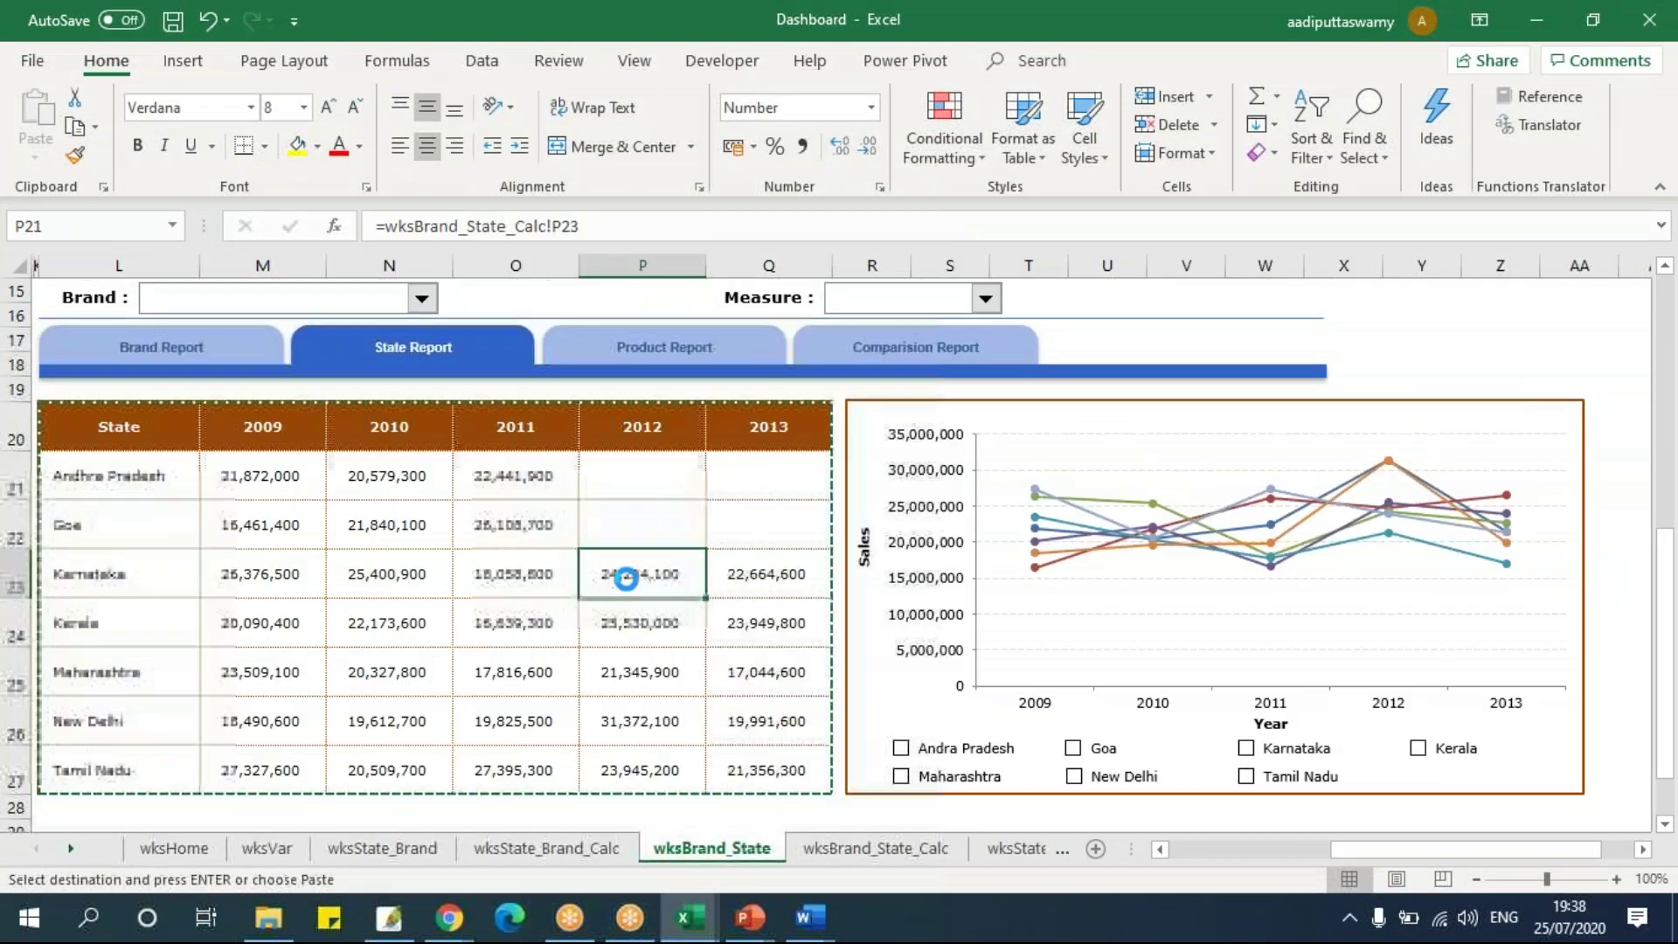
key(alt+Tab)
key(alt+Tab)
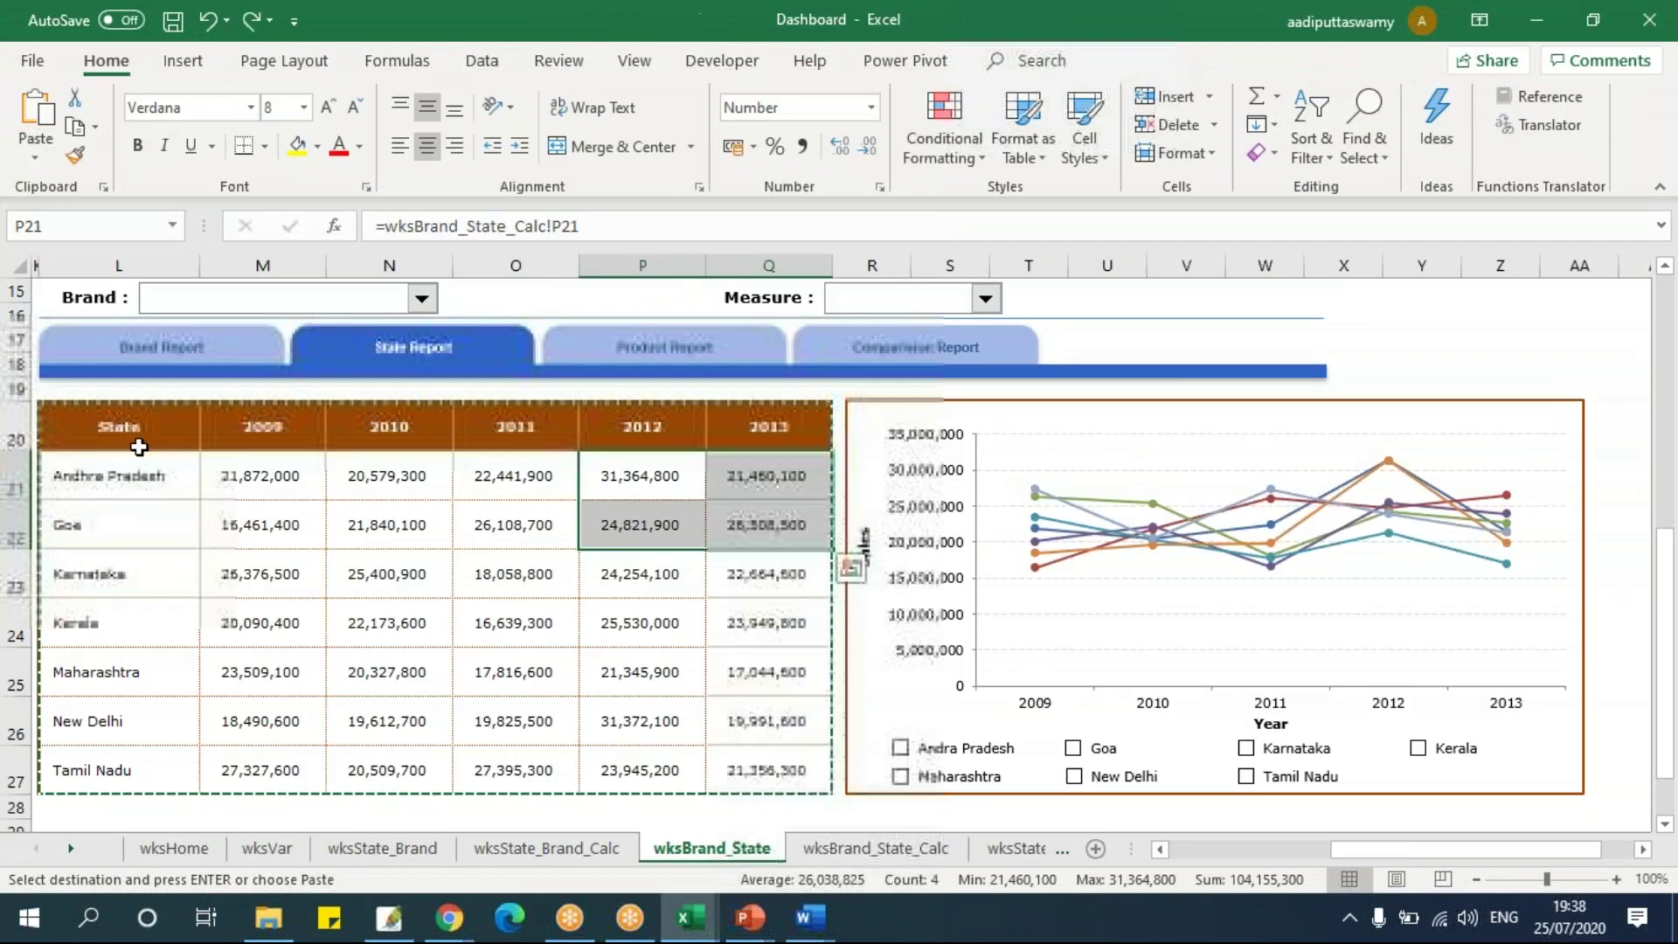
key(ctrl+z)
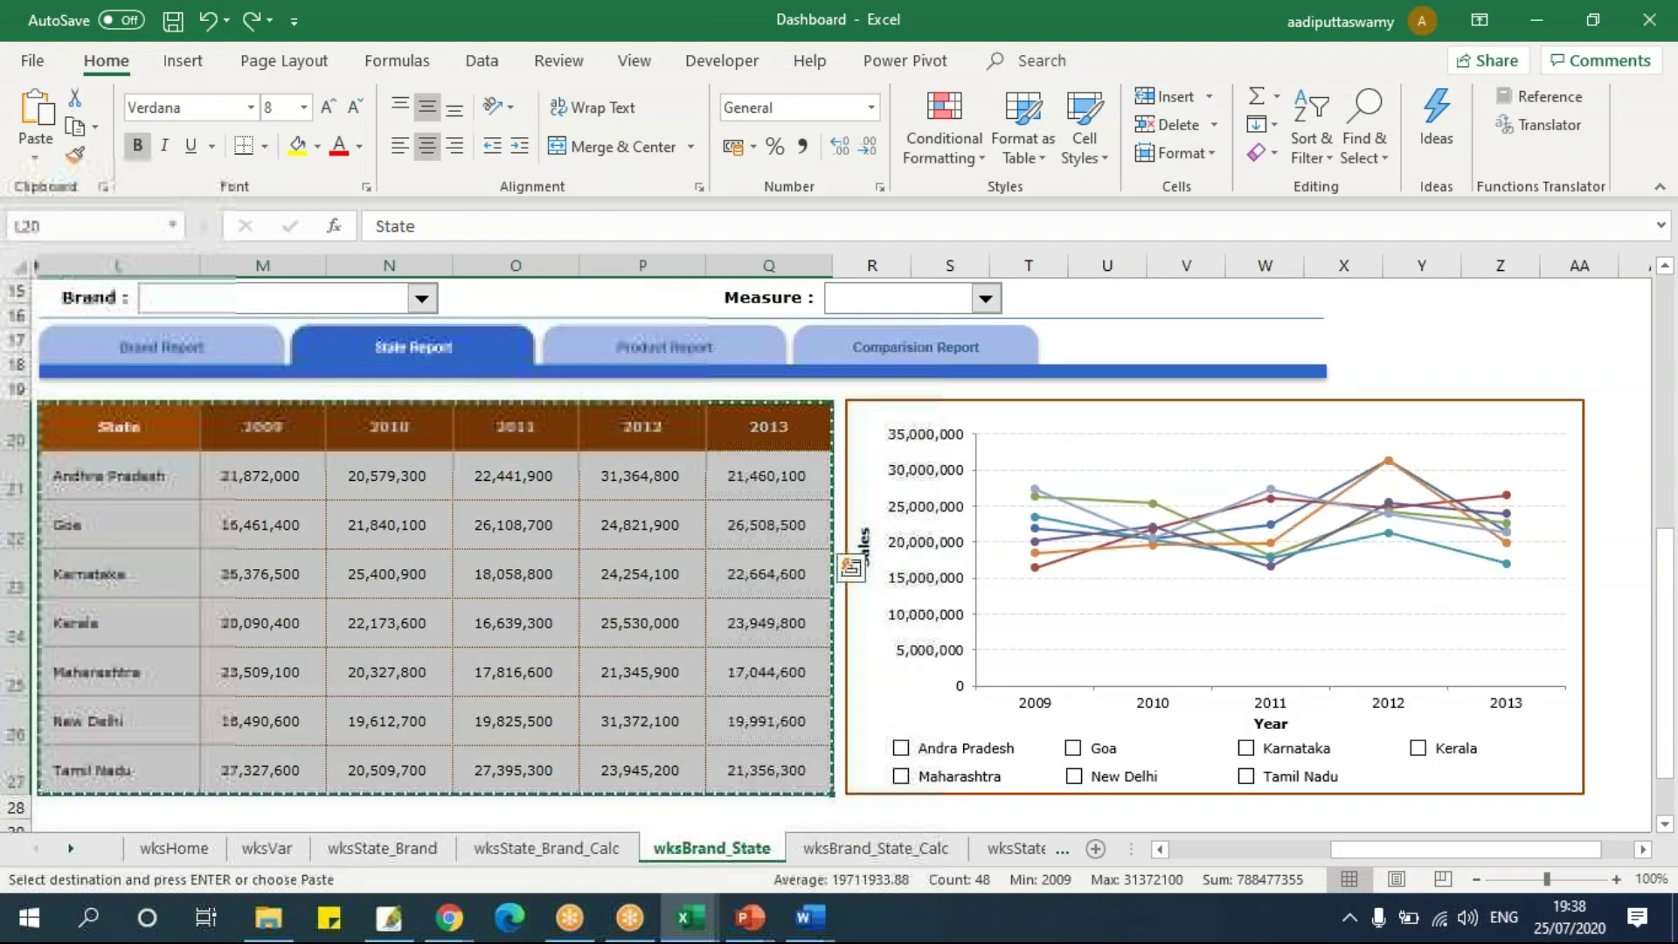
Return to Word and paste the state table below the Paste as Link heading as a linked Microsoft Excel Worksheet (code) Object.
key(alt+Tab)
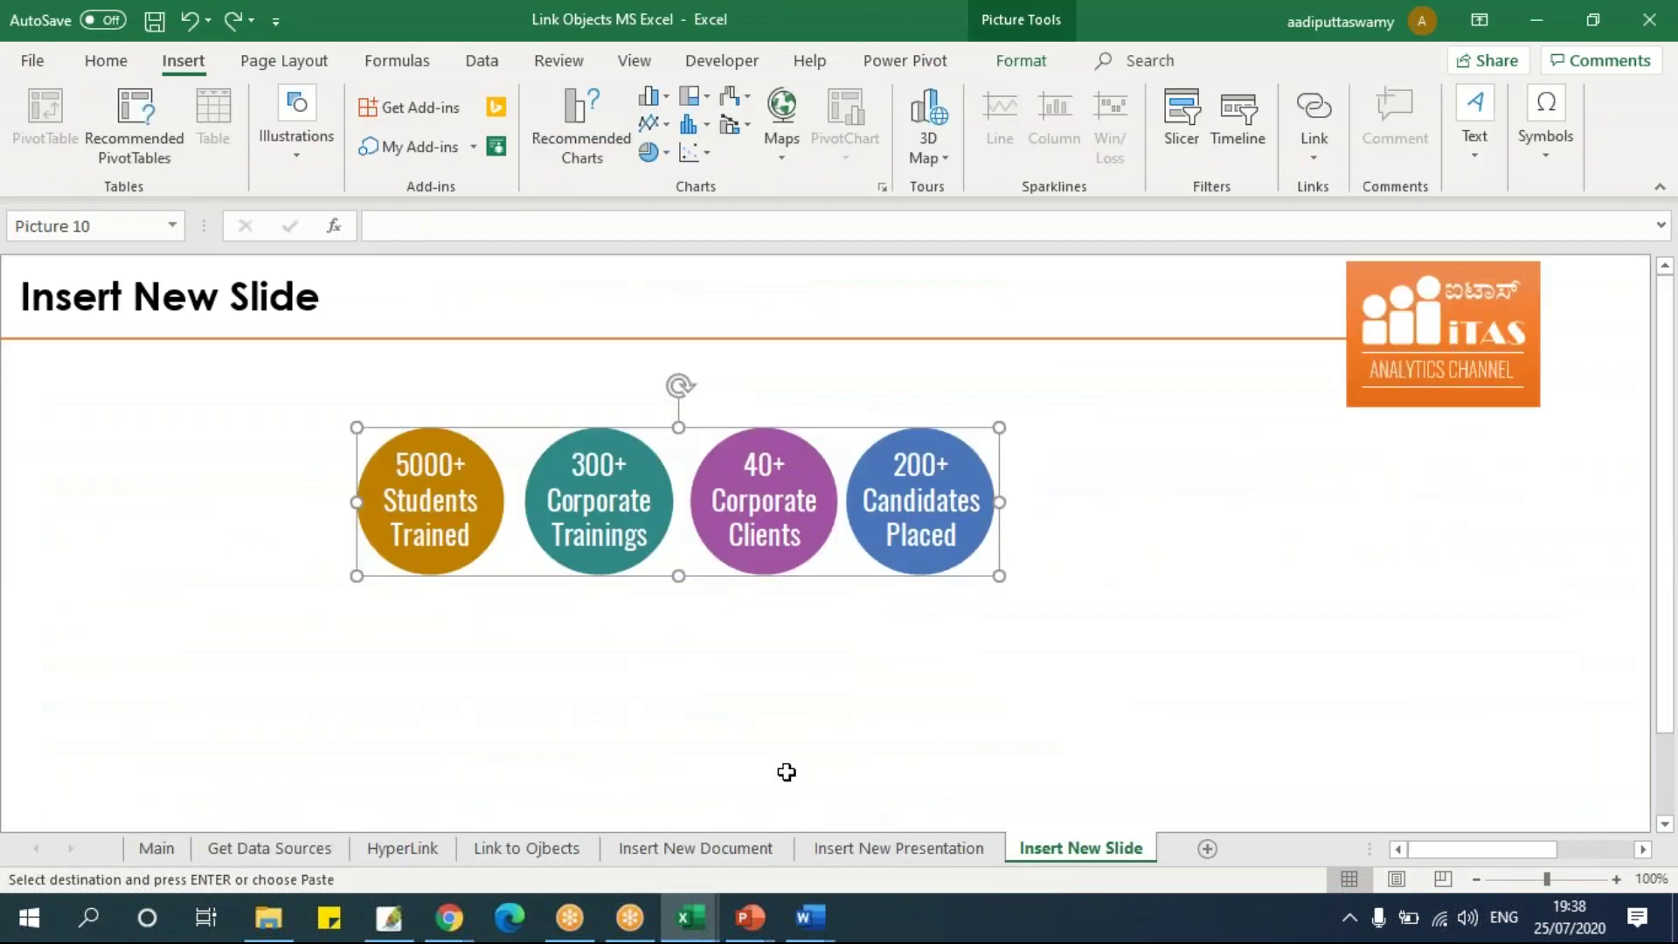
key(alt+Tab)
key(Tab)
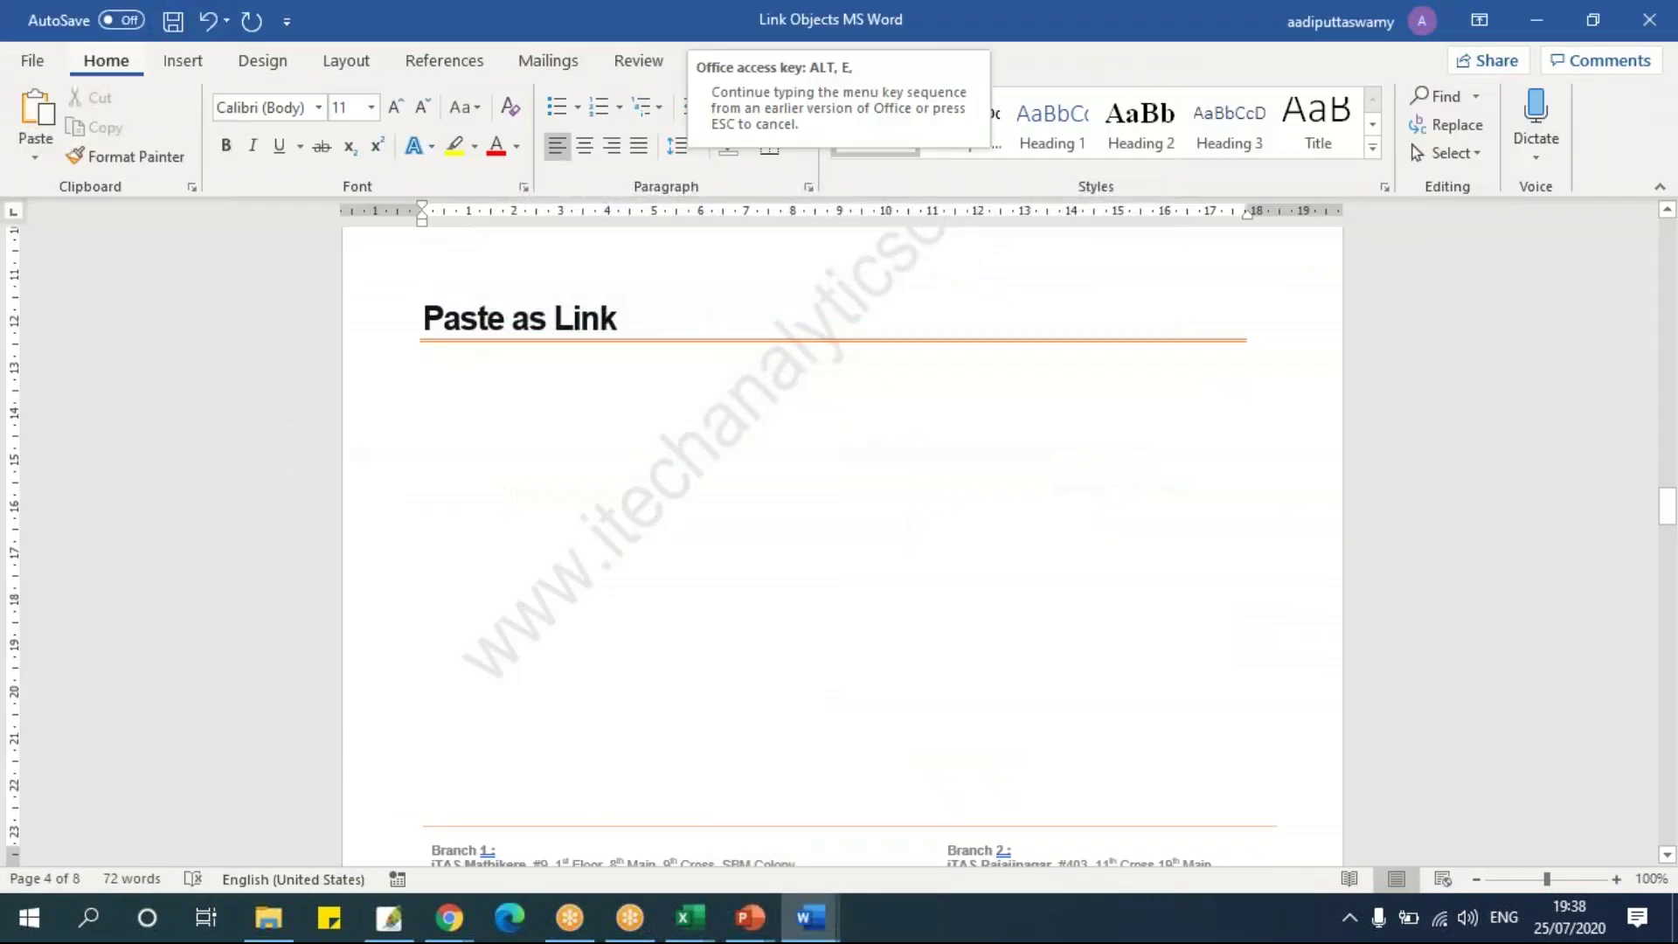
key(ctrl+alt+v)
click(584, 360)
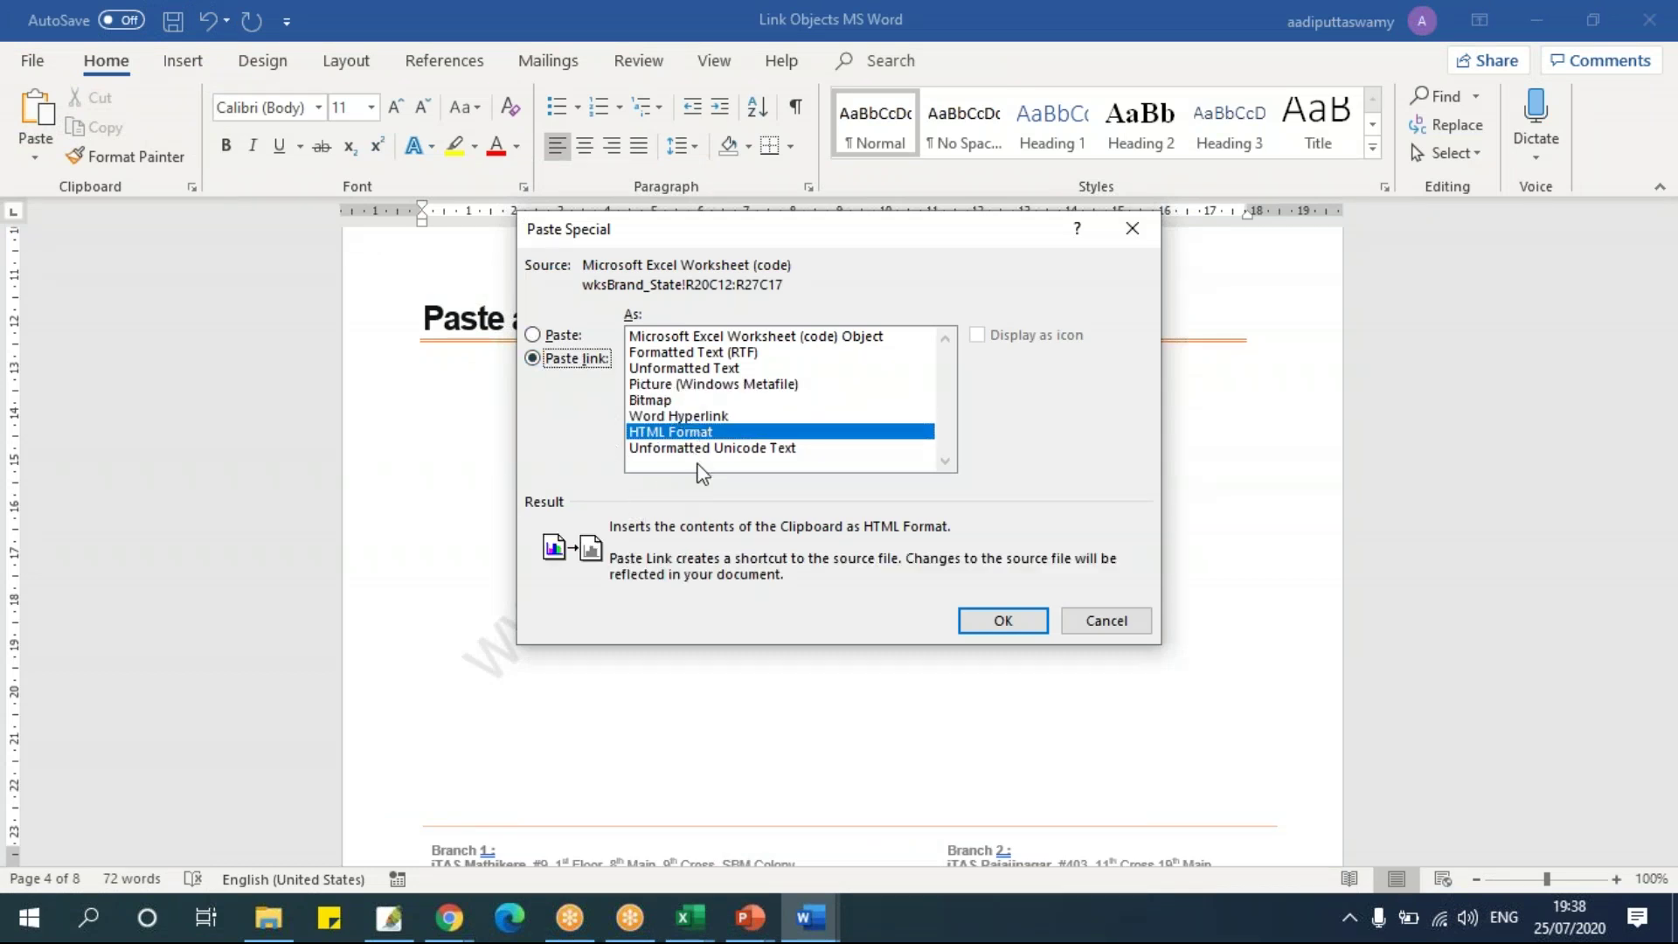
click(697, 338)
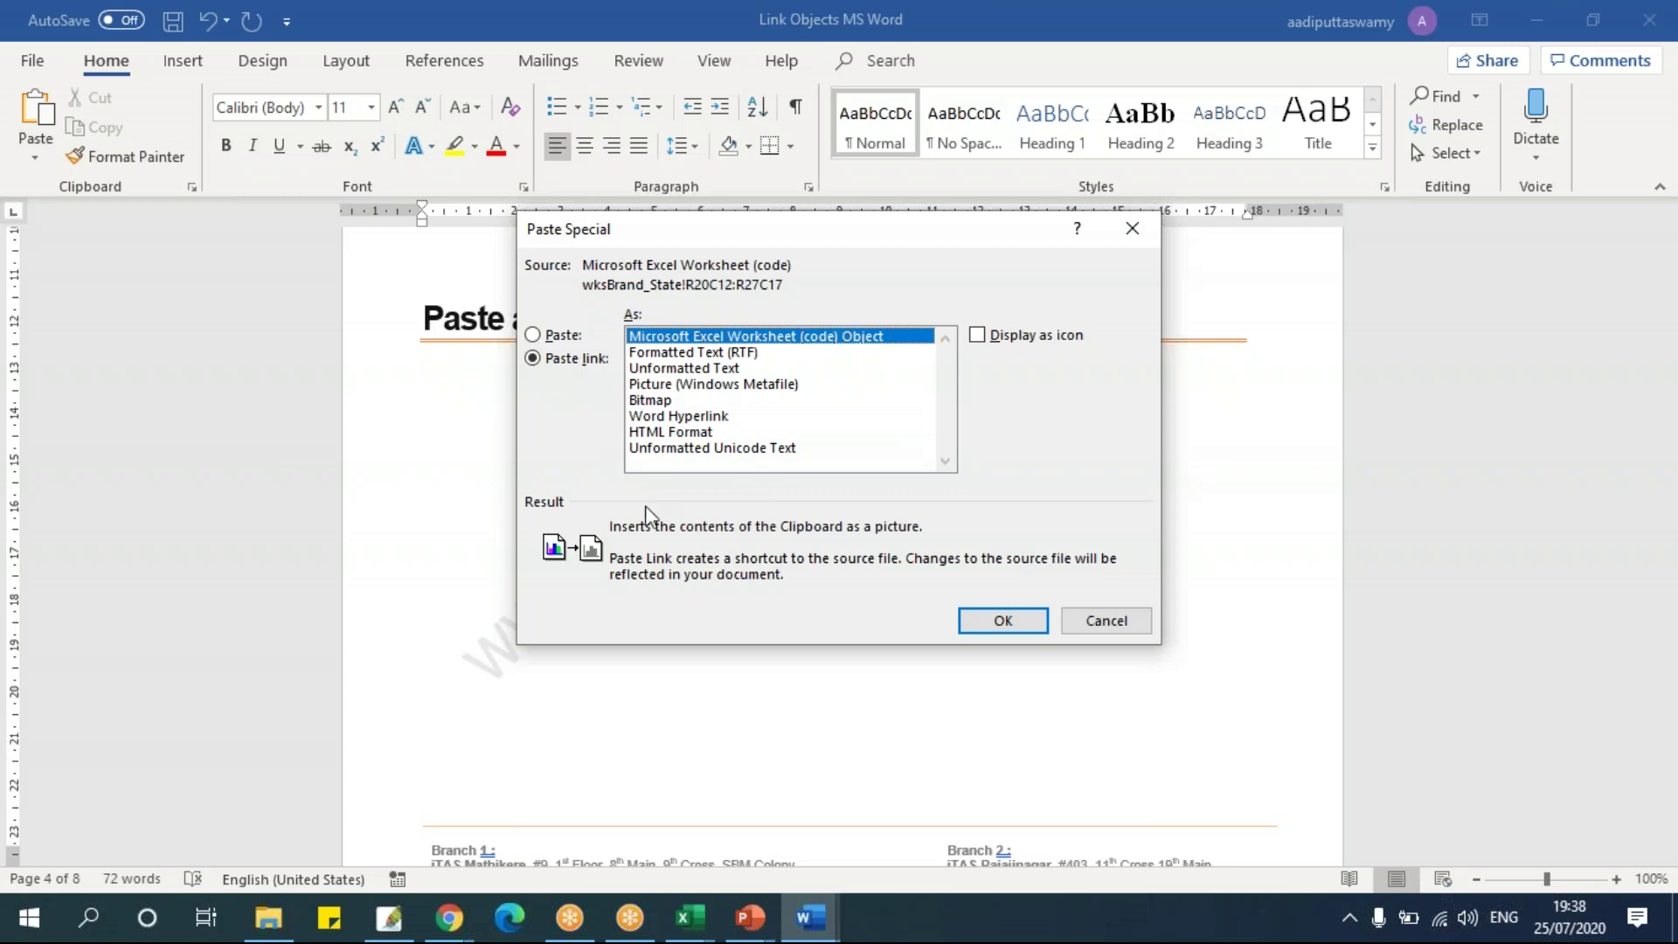
click(997, 621)
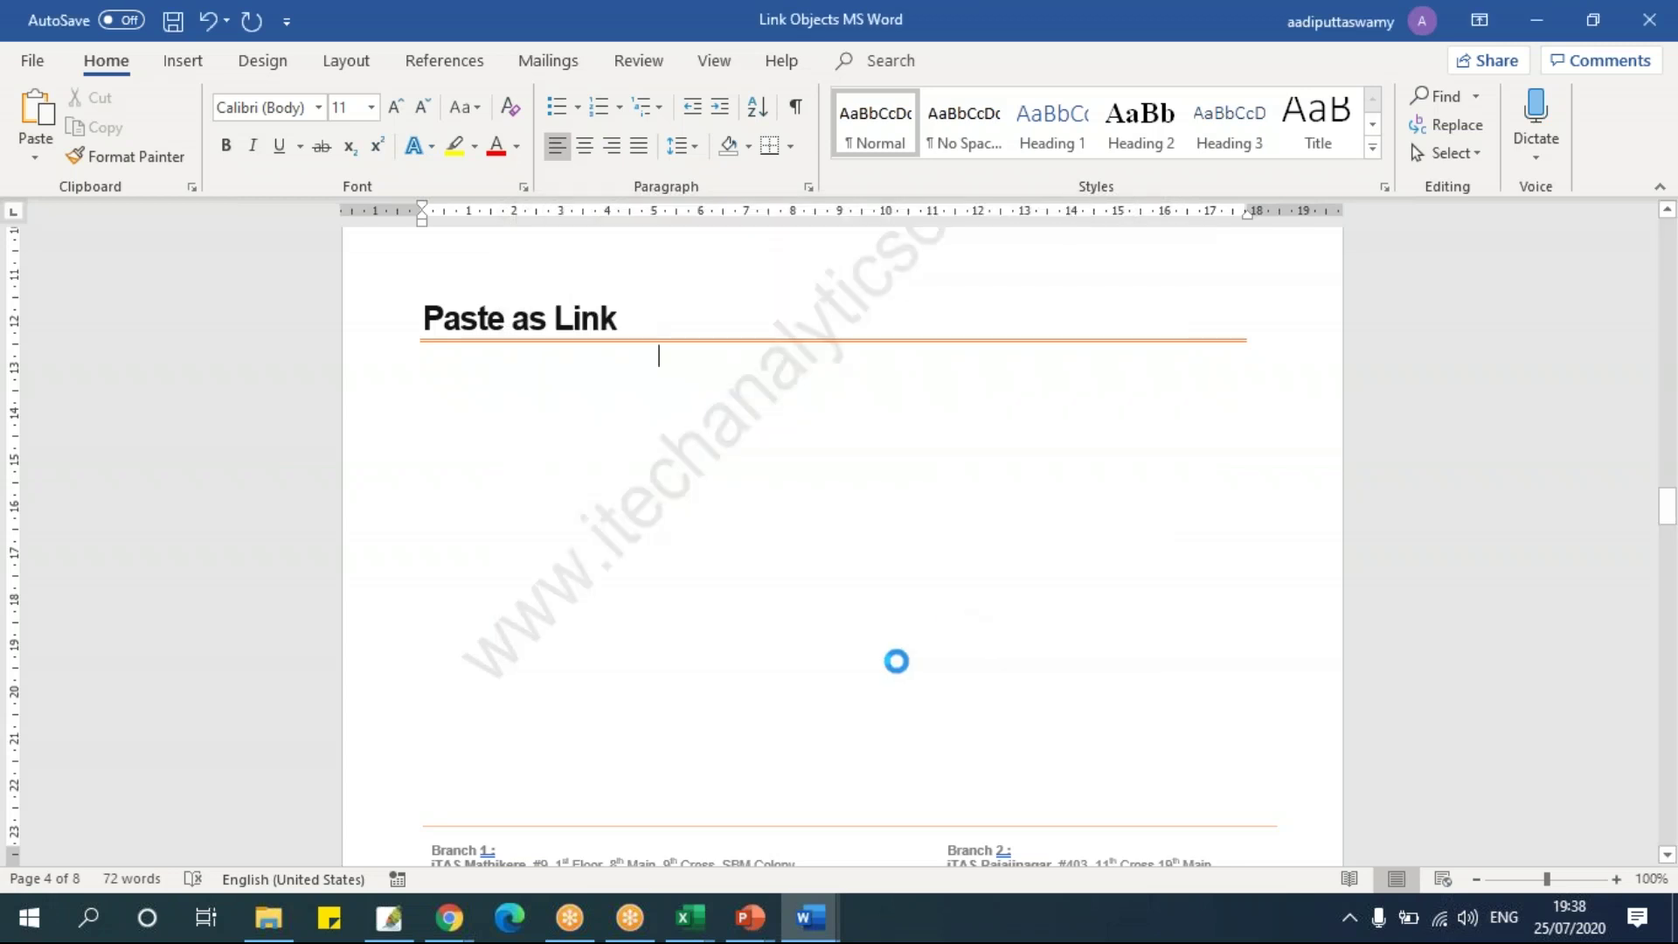
Try Edit Link and Open Link on the linked state table below the Paste as Link heading.
click(876, 573)
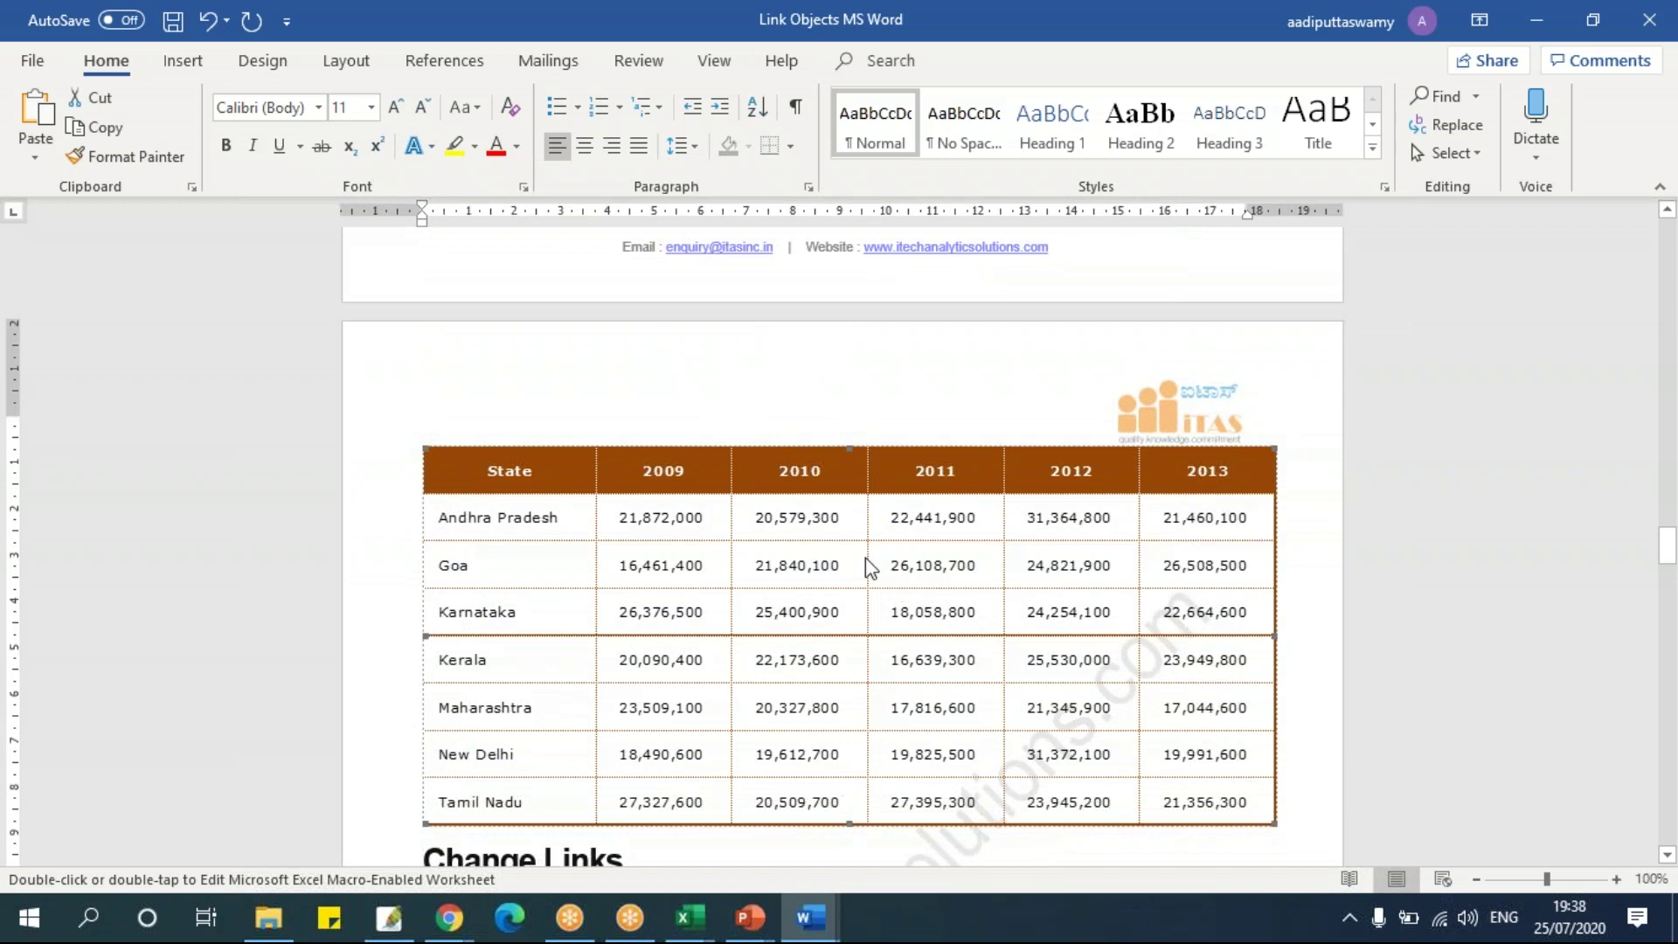
right_click(869, 562)
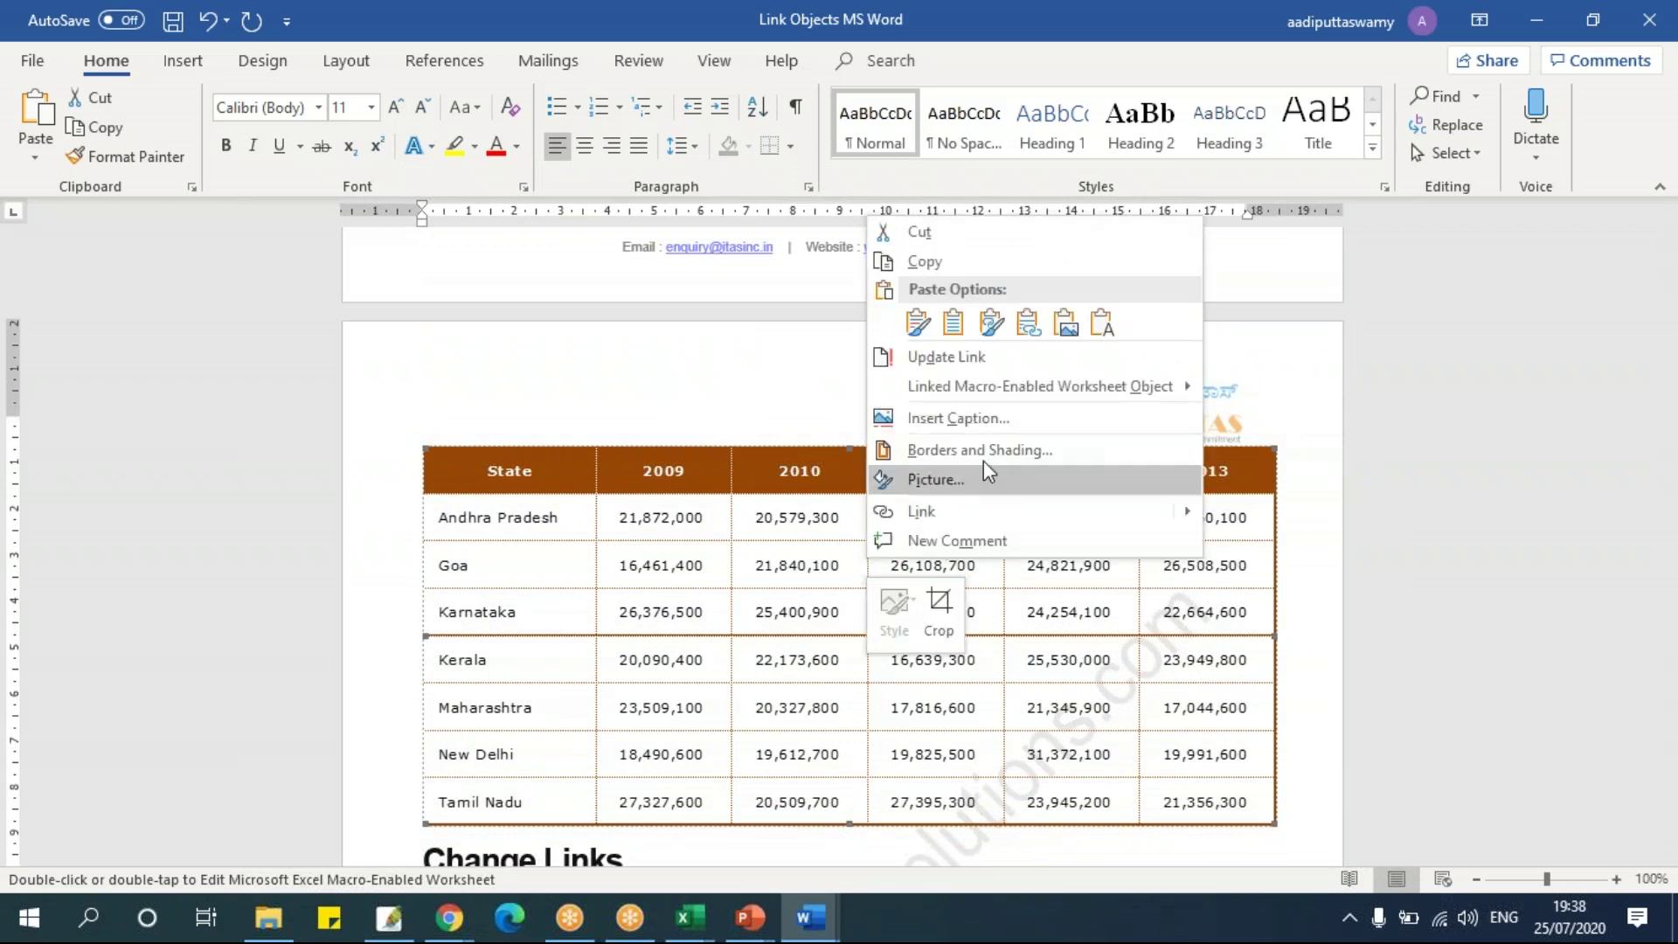
mouse_move(951, 389)
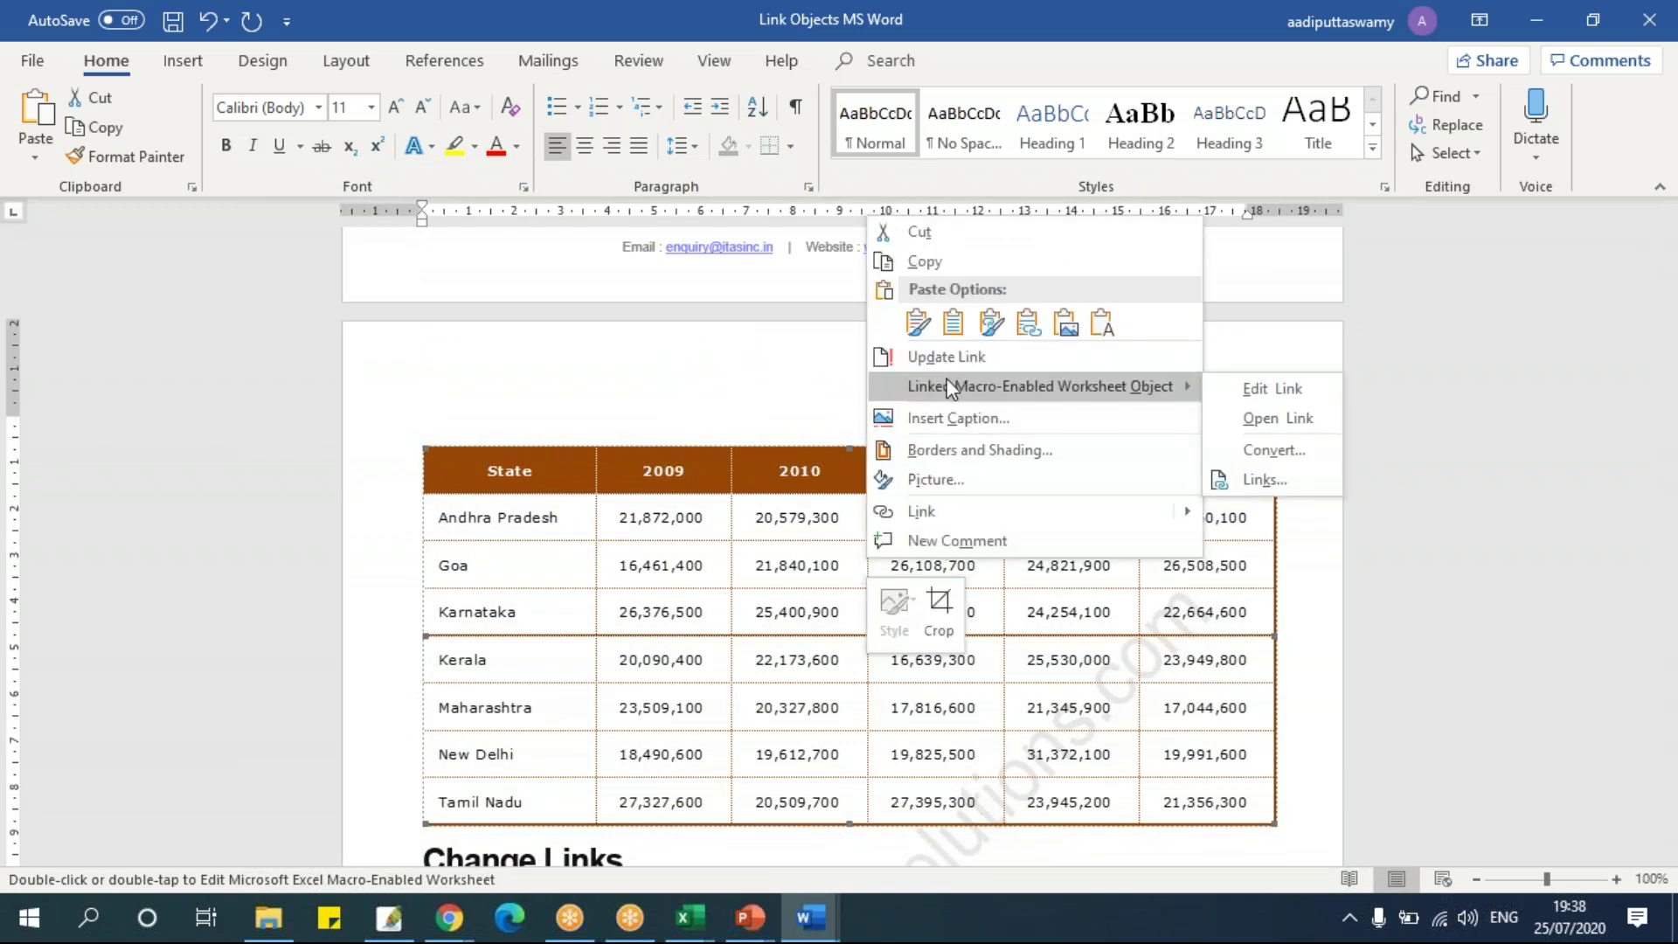
click(1272, 388)
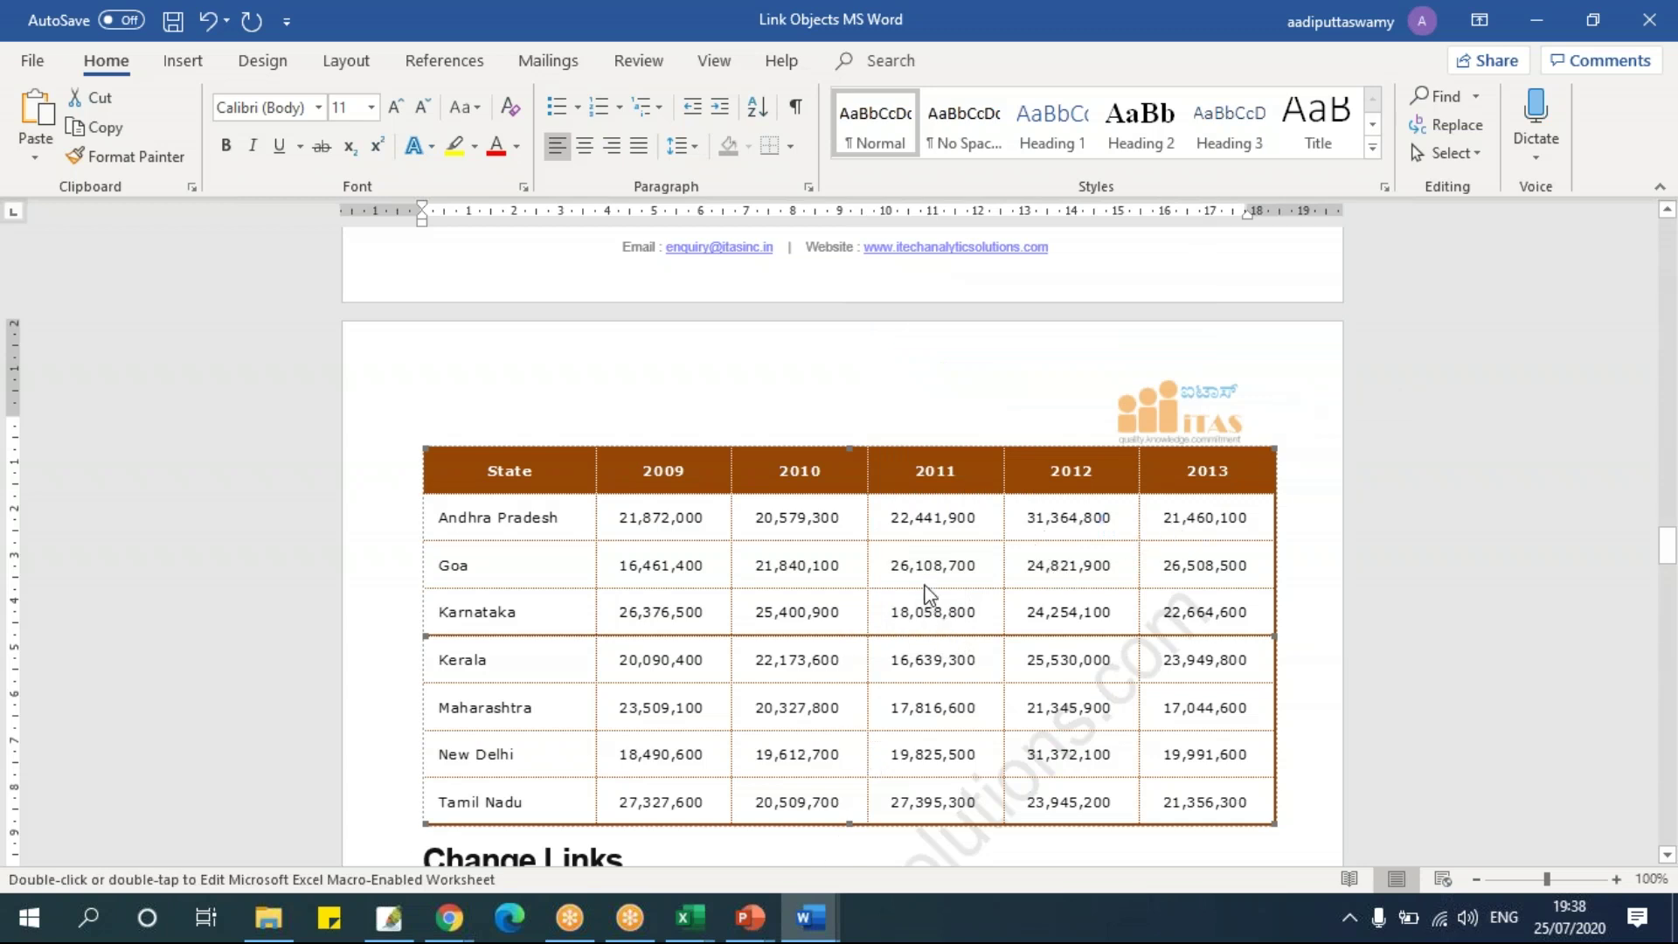
right_click(928, 608)
mouse_move(1136, 413)
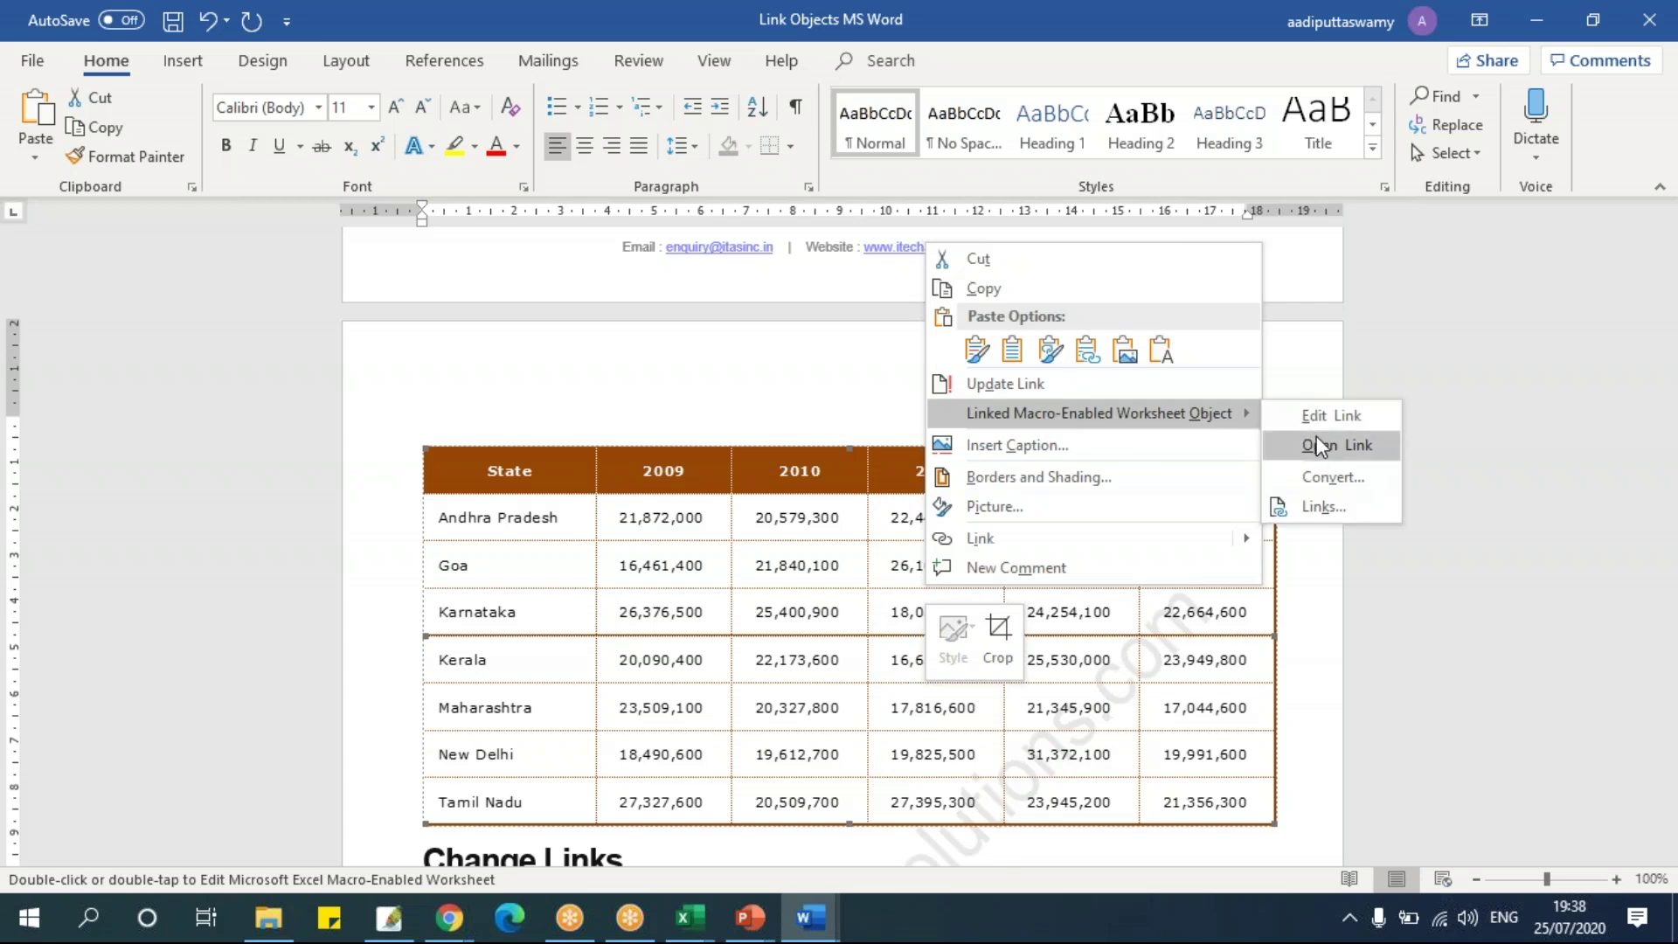
click(1316, 445)
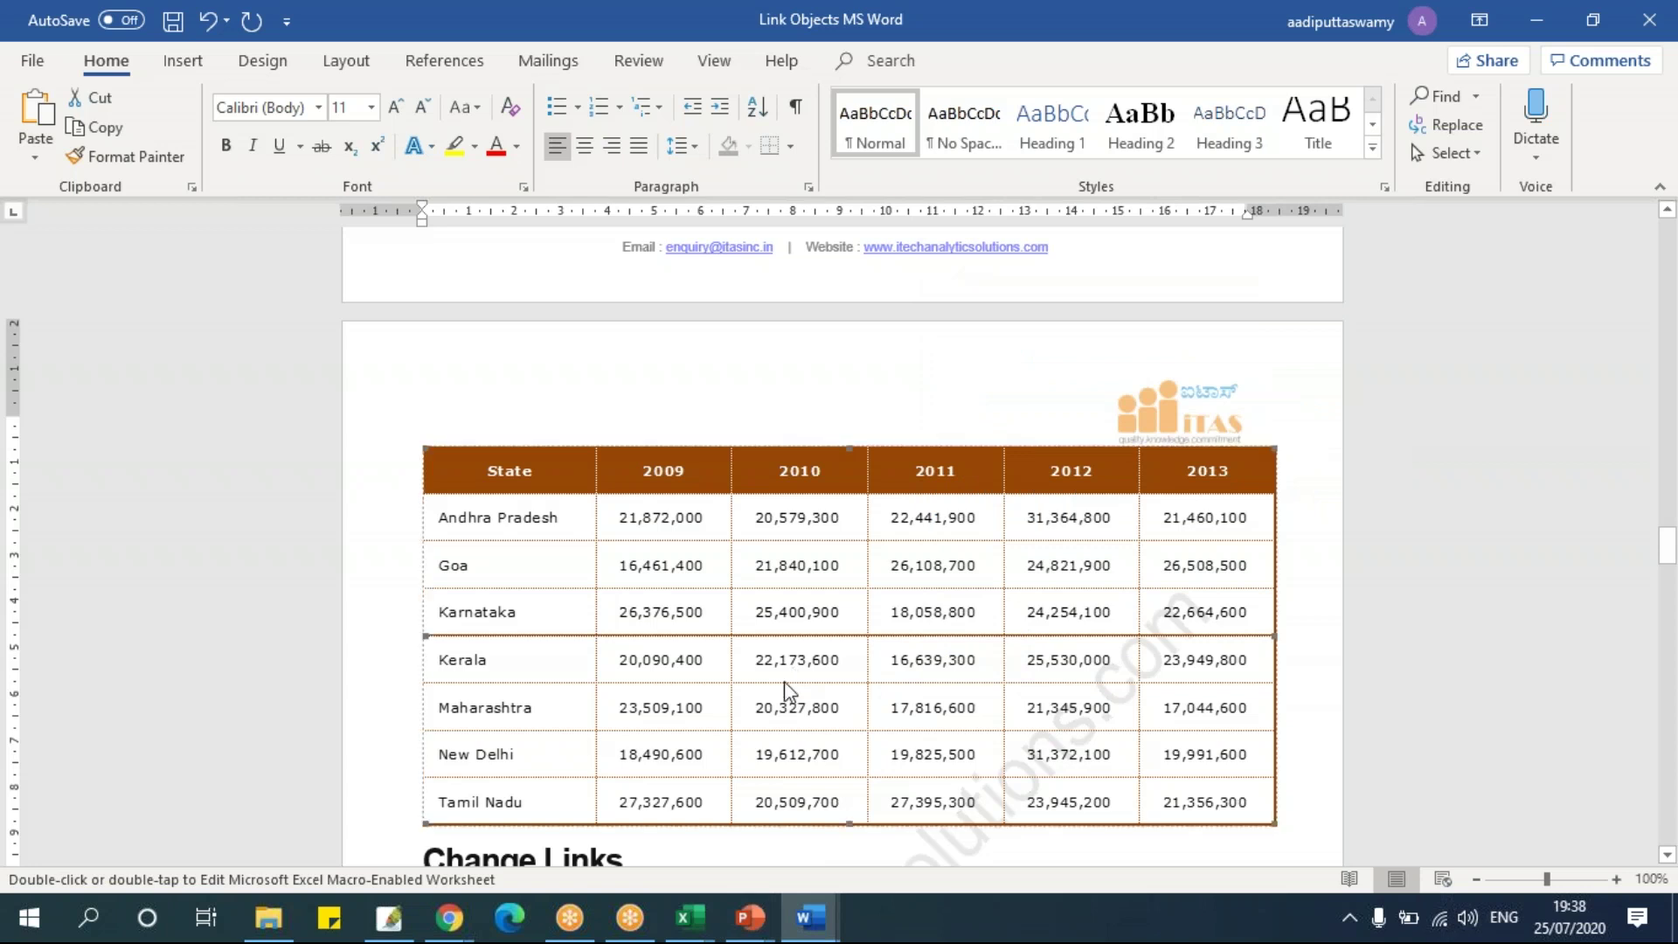
Switch to the Dashboard workbook in Excel and close it.
scroll(769, 638, down, 3)
click(690, 918)
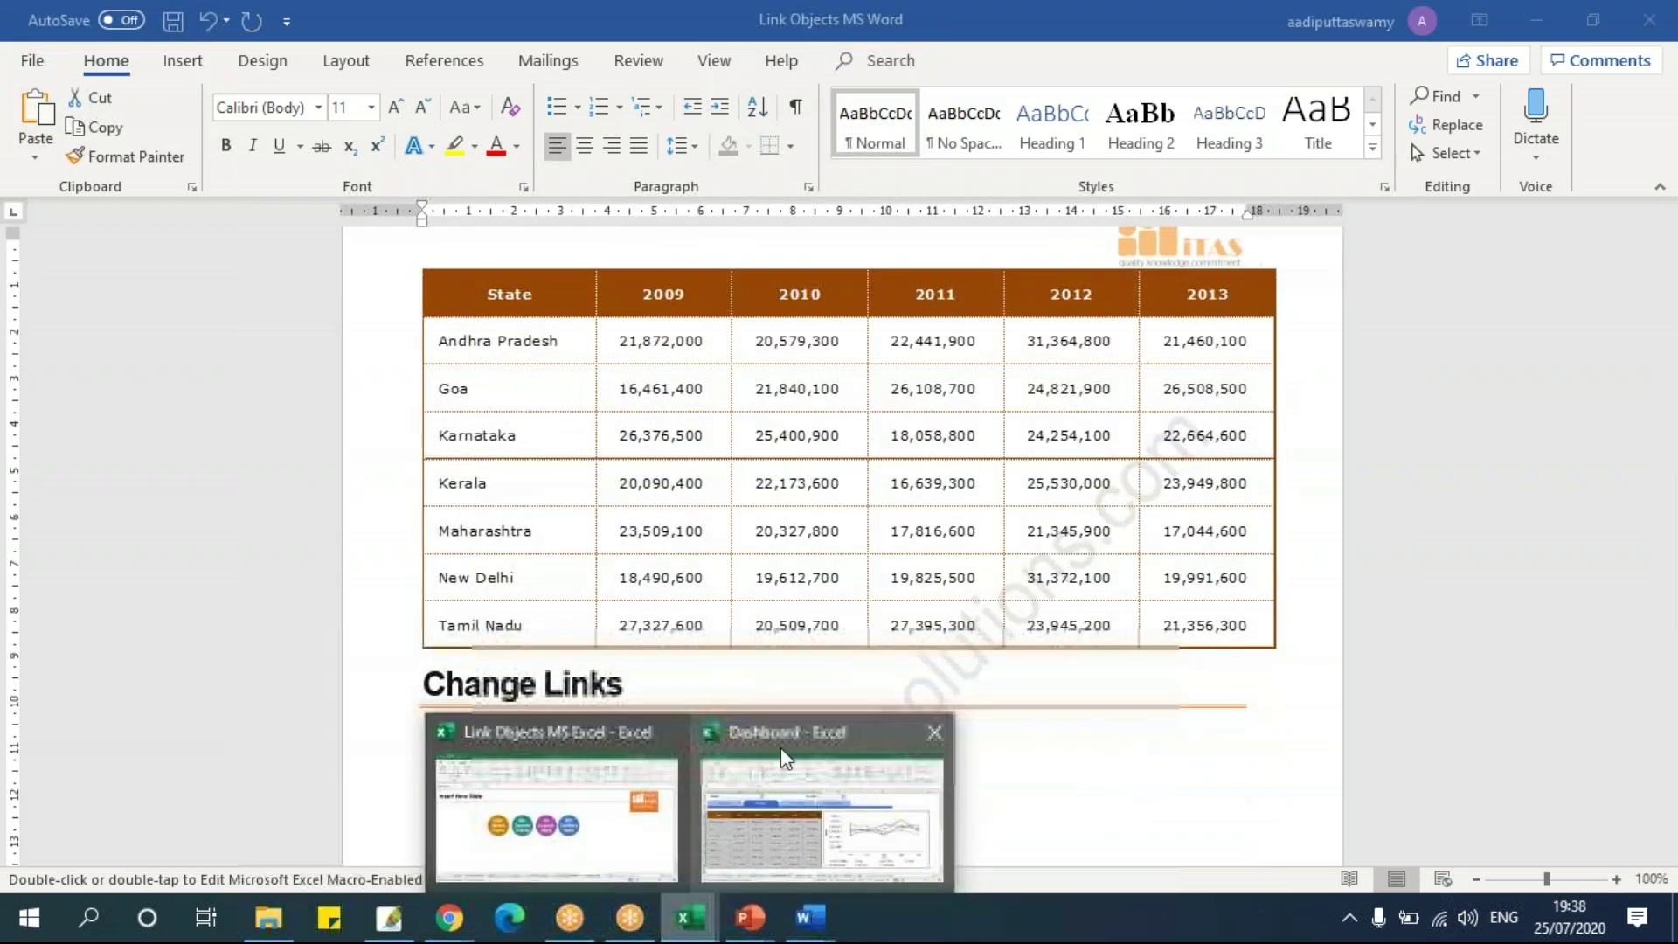
click(766, 808)
click(789, 522)
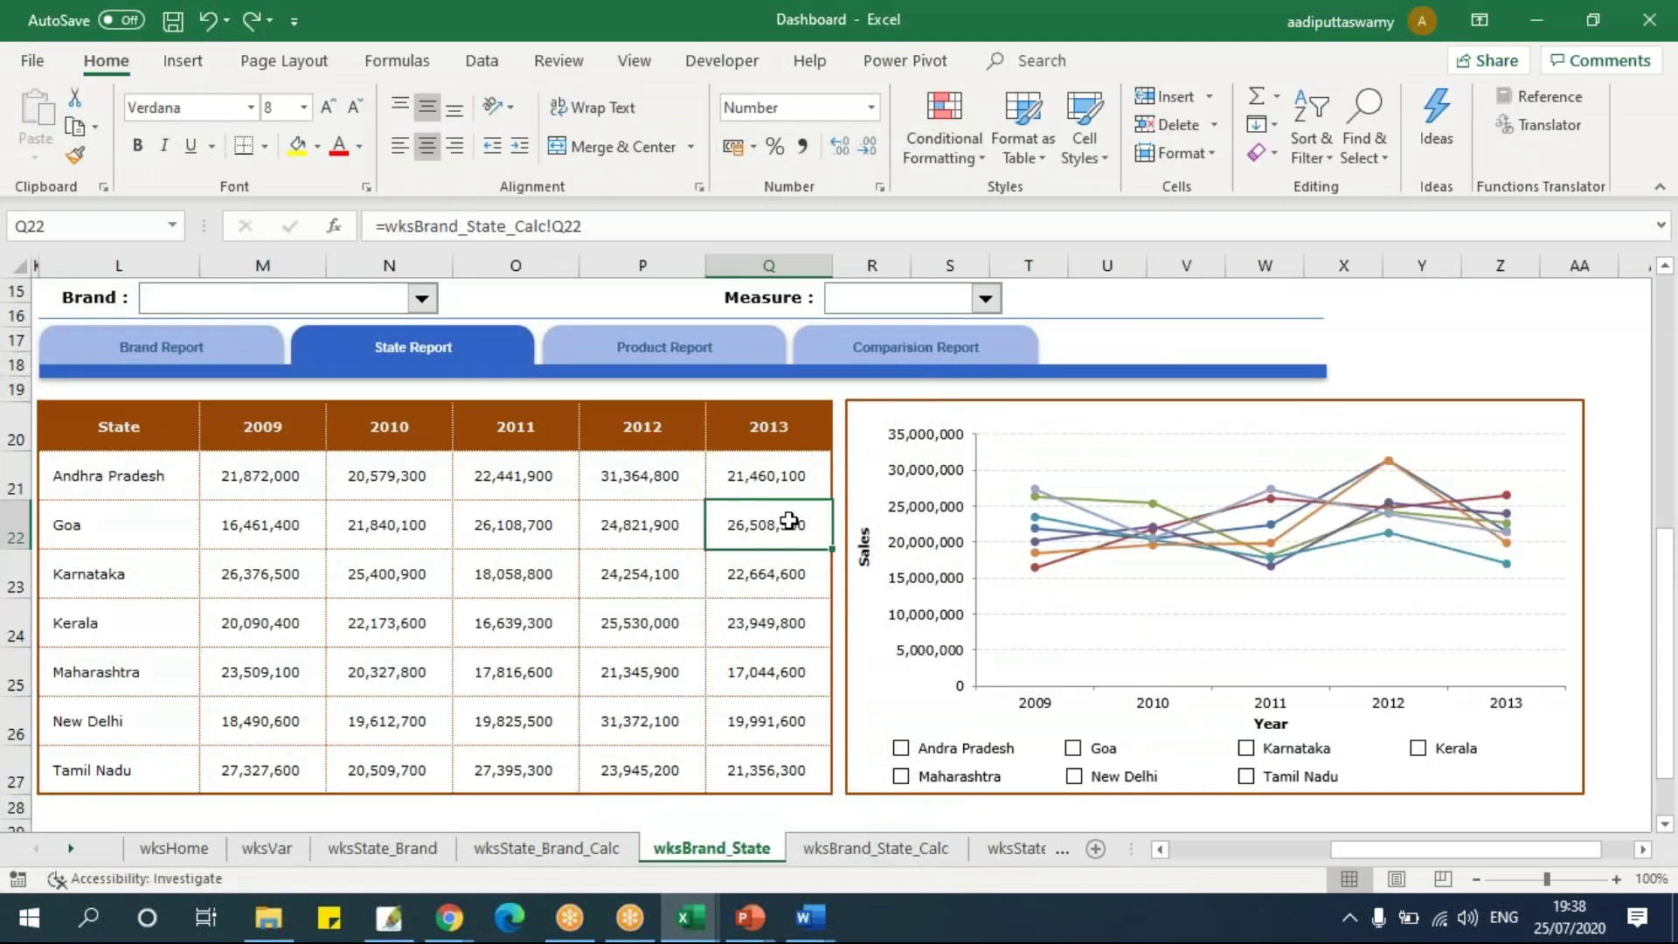
key(alt+F4)
click(852, 483)
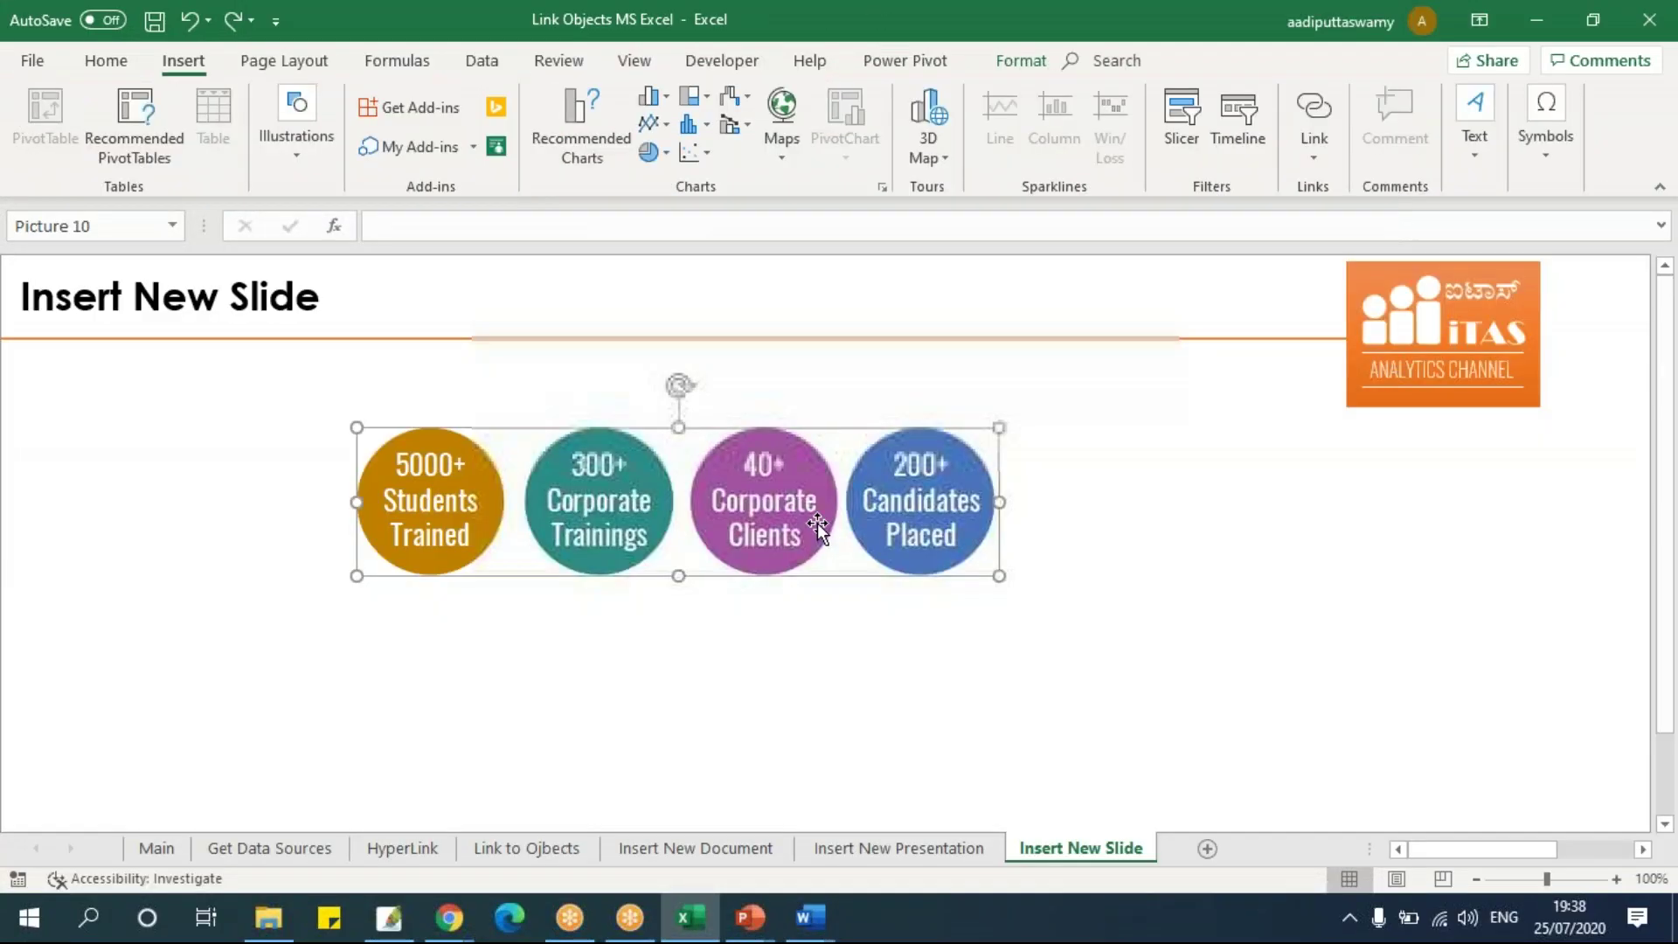
Return to Word, open the linked table's source workbook in Excel from the object, and maximize the Excel window.
click(810, 918)
right_click(930, 446)
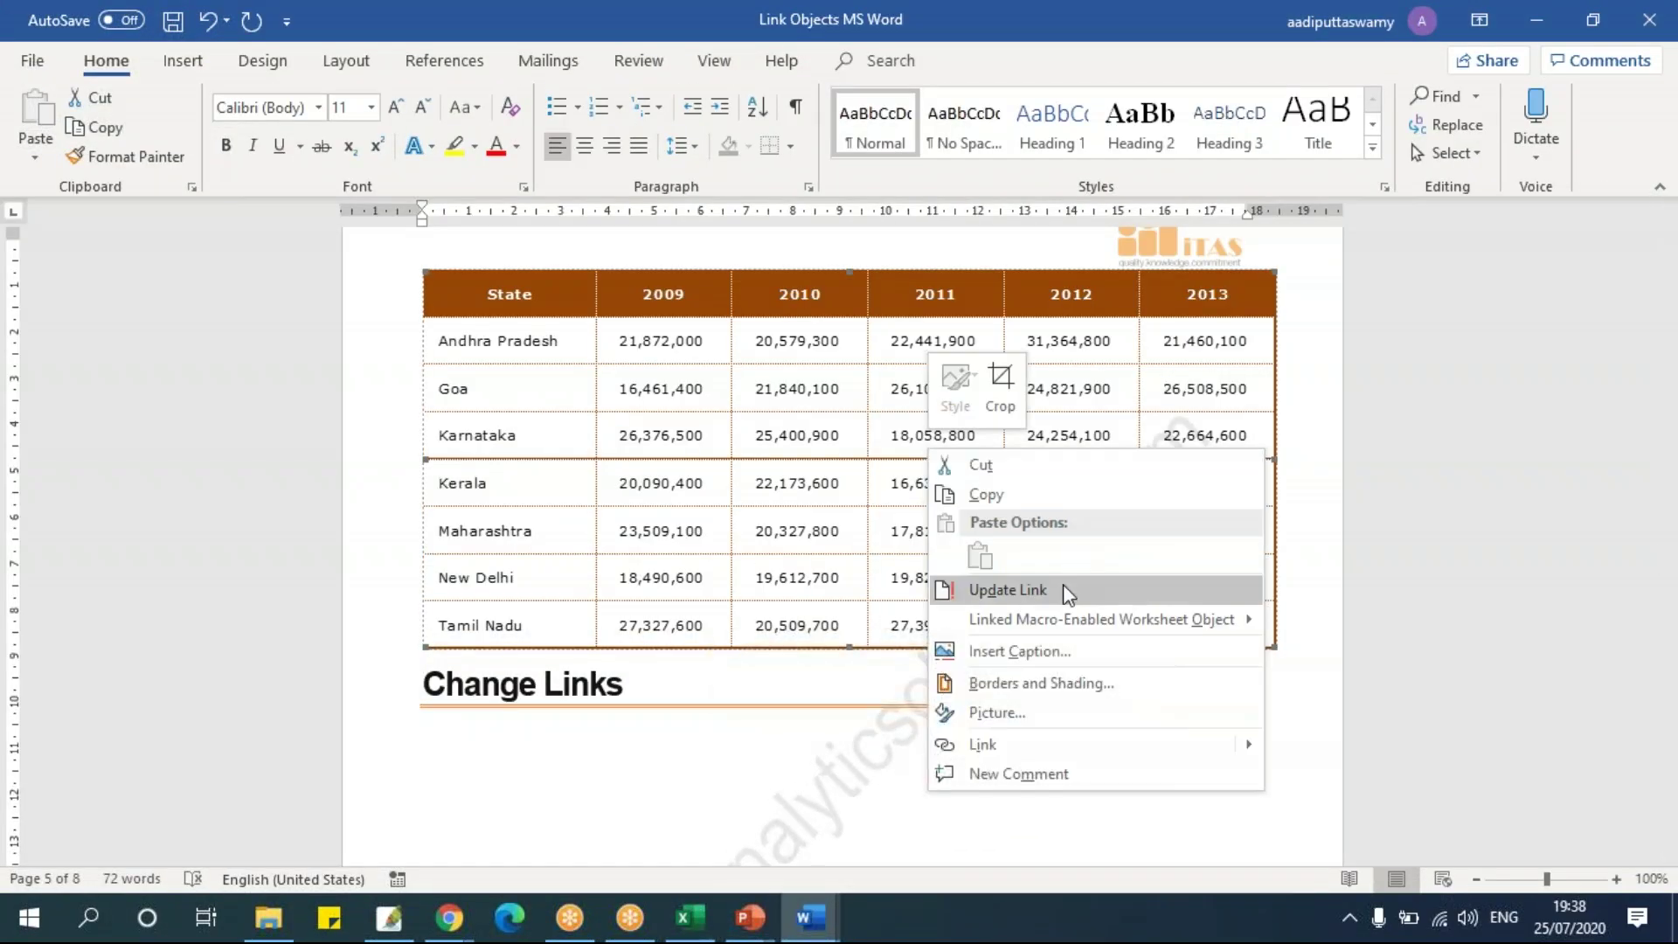
mouse_move(1136, 619)
click(1368, 666)
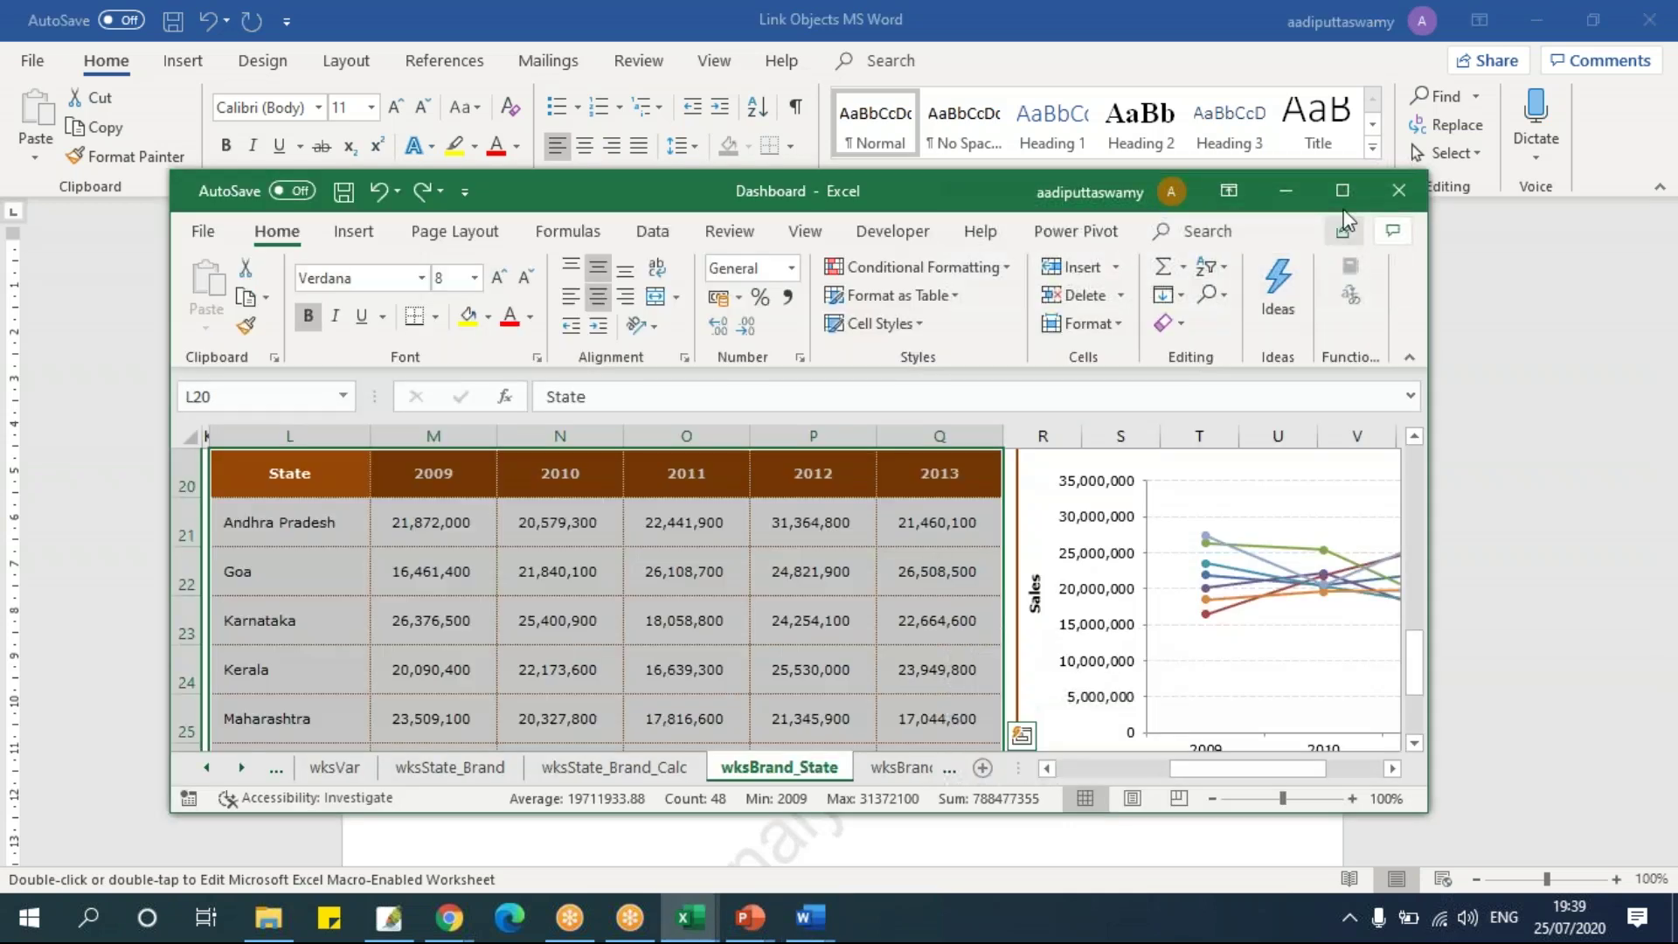
click(1341, 183)
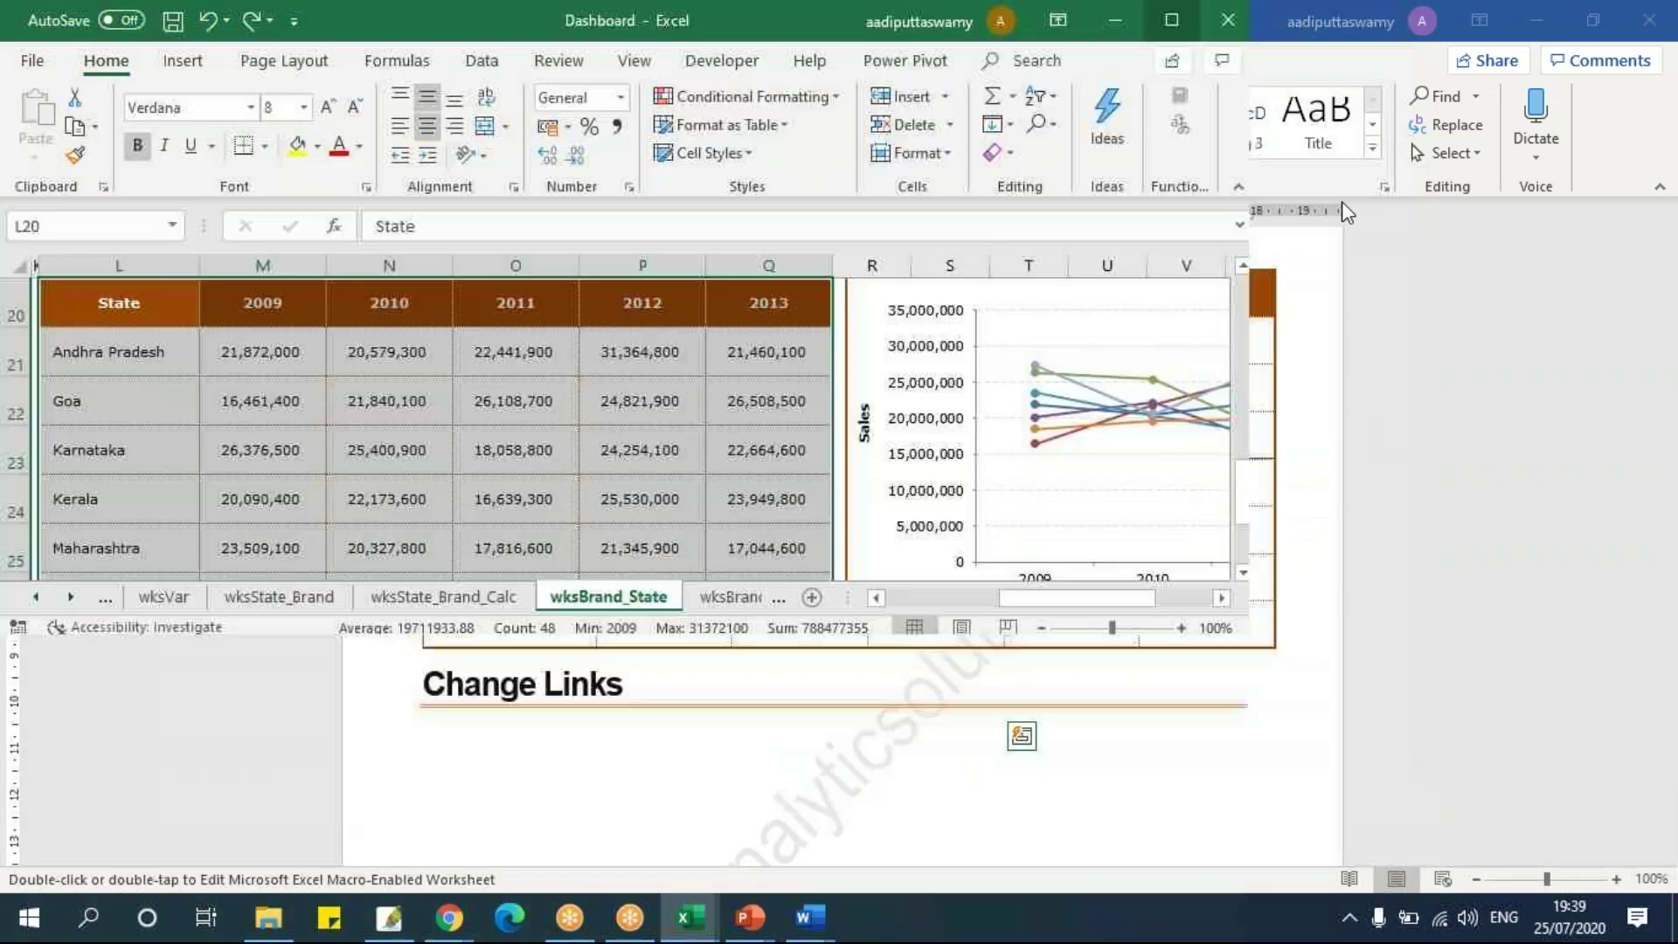
Clear the 2009 to 2013 values for Maharashtra, New Delhi and Tamil Nadu in the state table.
drag(281, 554, 714, 629)
key(Delete)
click(710, 564)
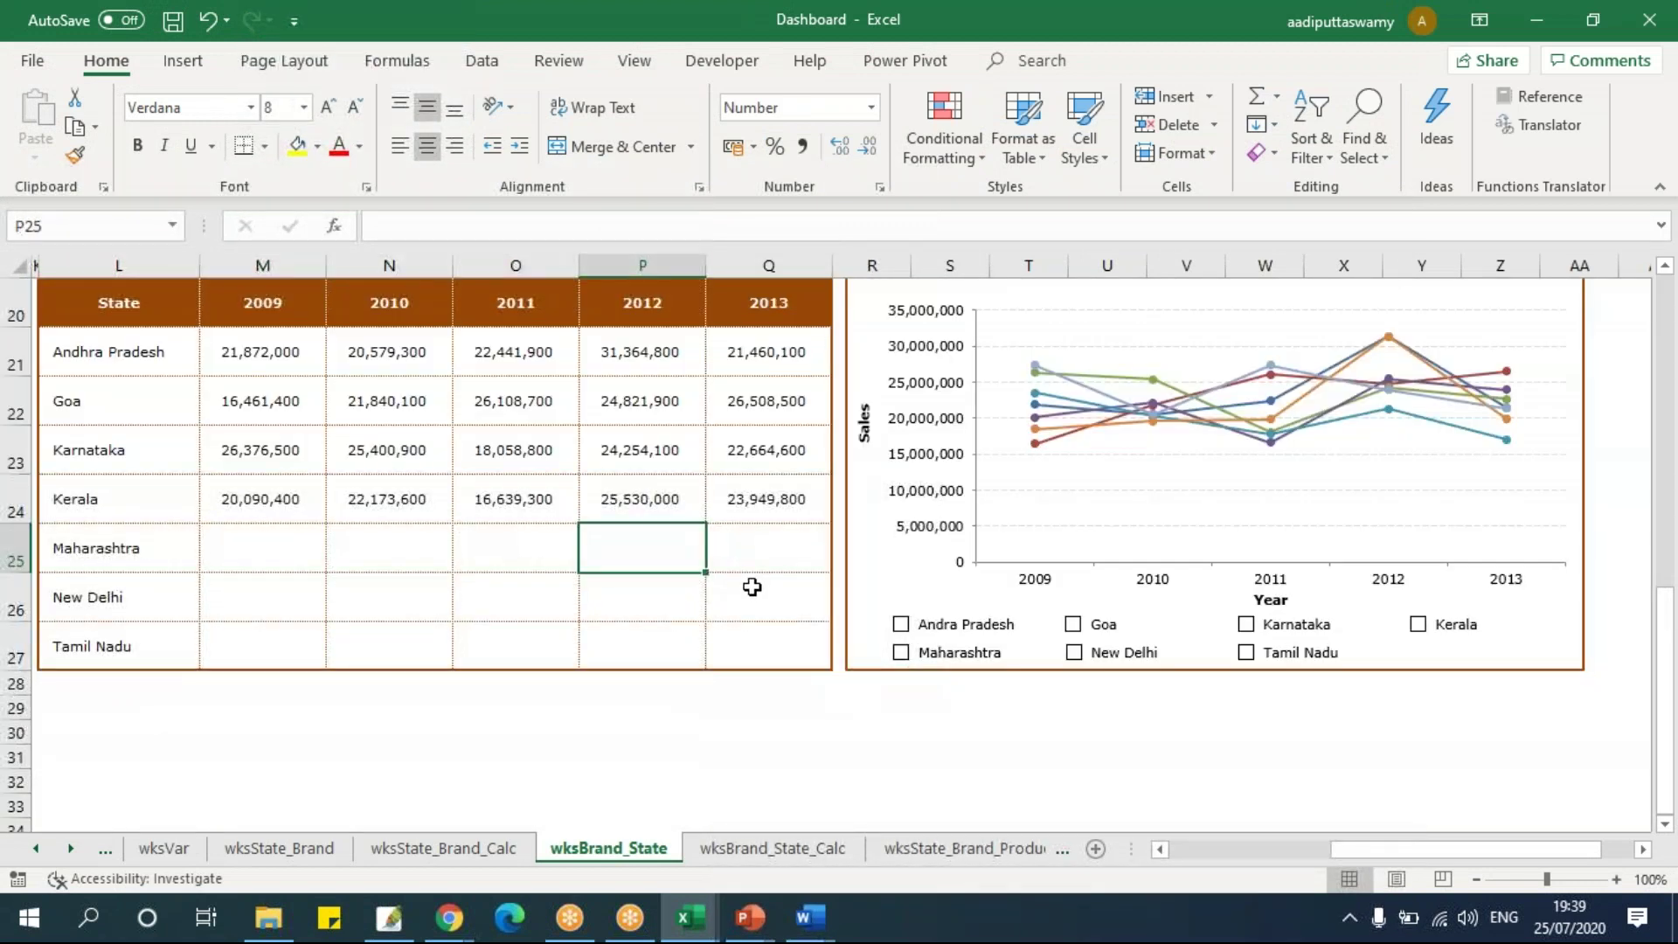
Return to Word and update the link of the state table above the Change Links heading.
key(alt+Tab)
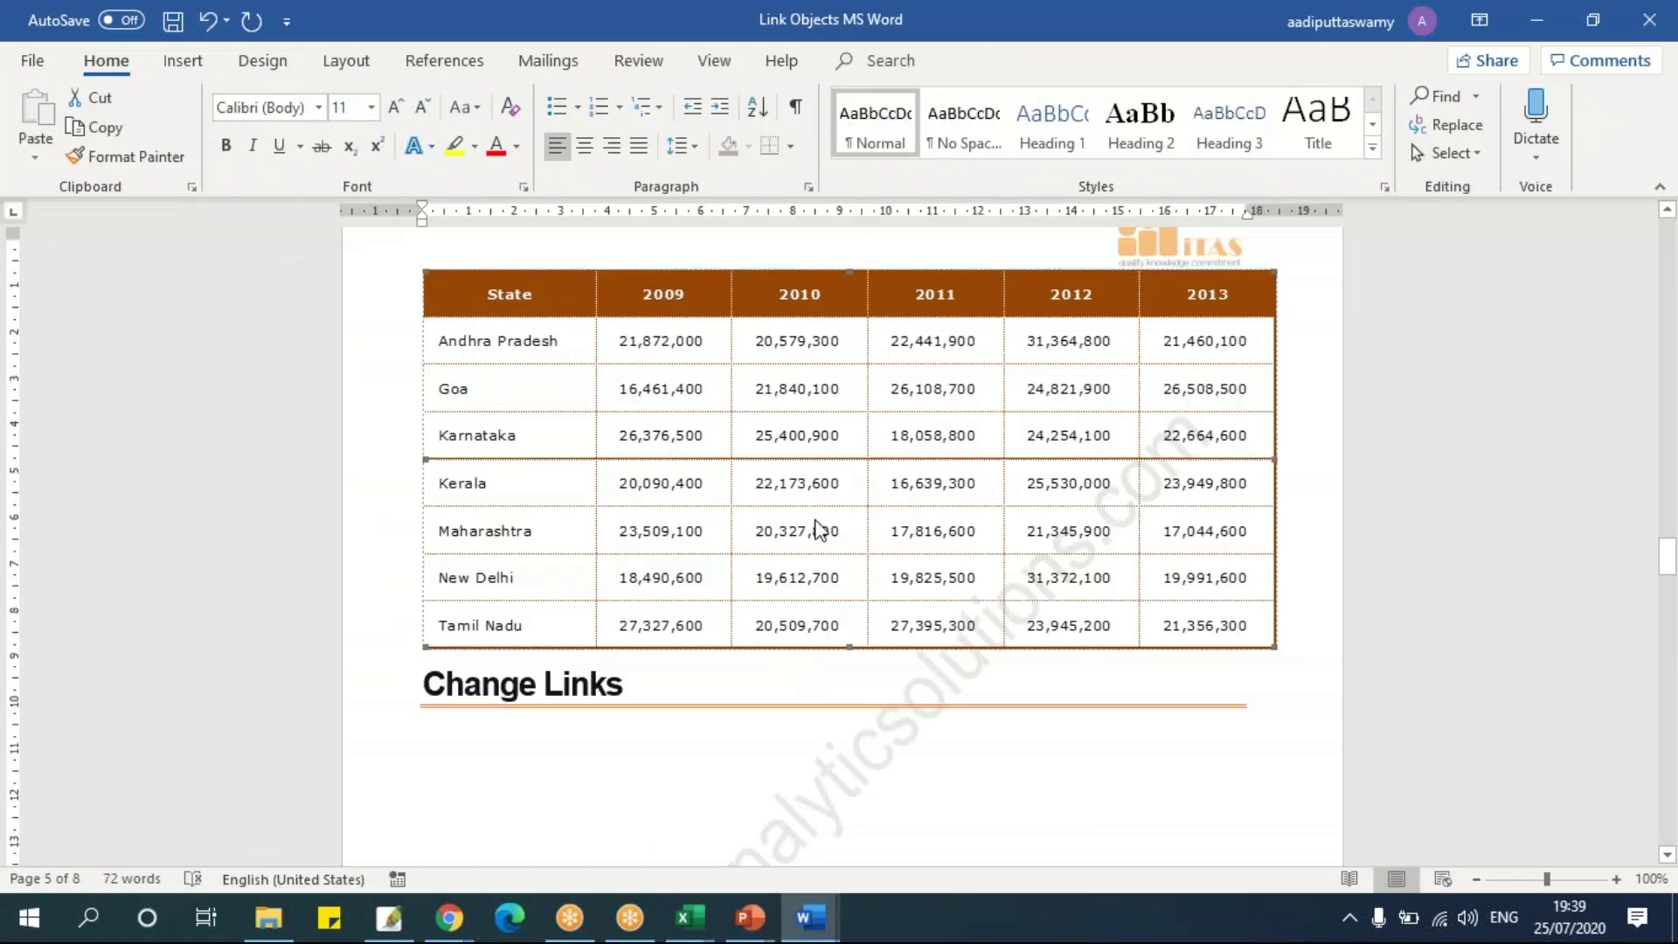
right_click(817, 529)
click(916, 662)
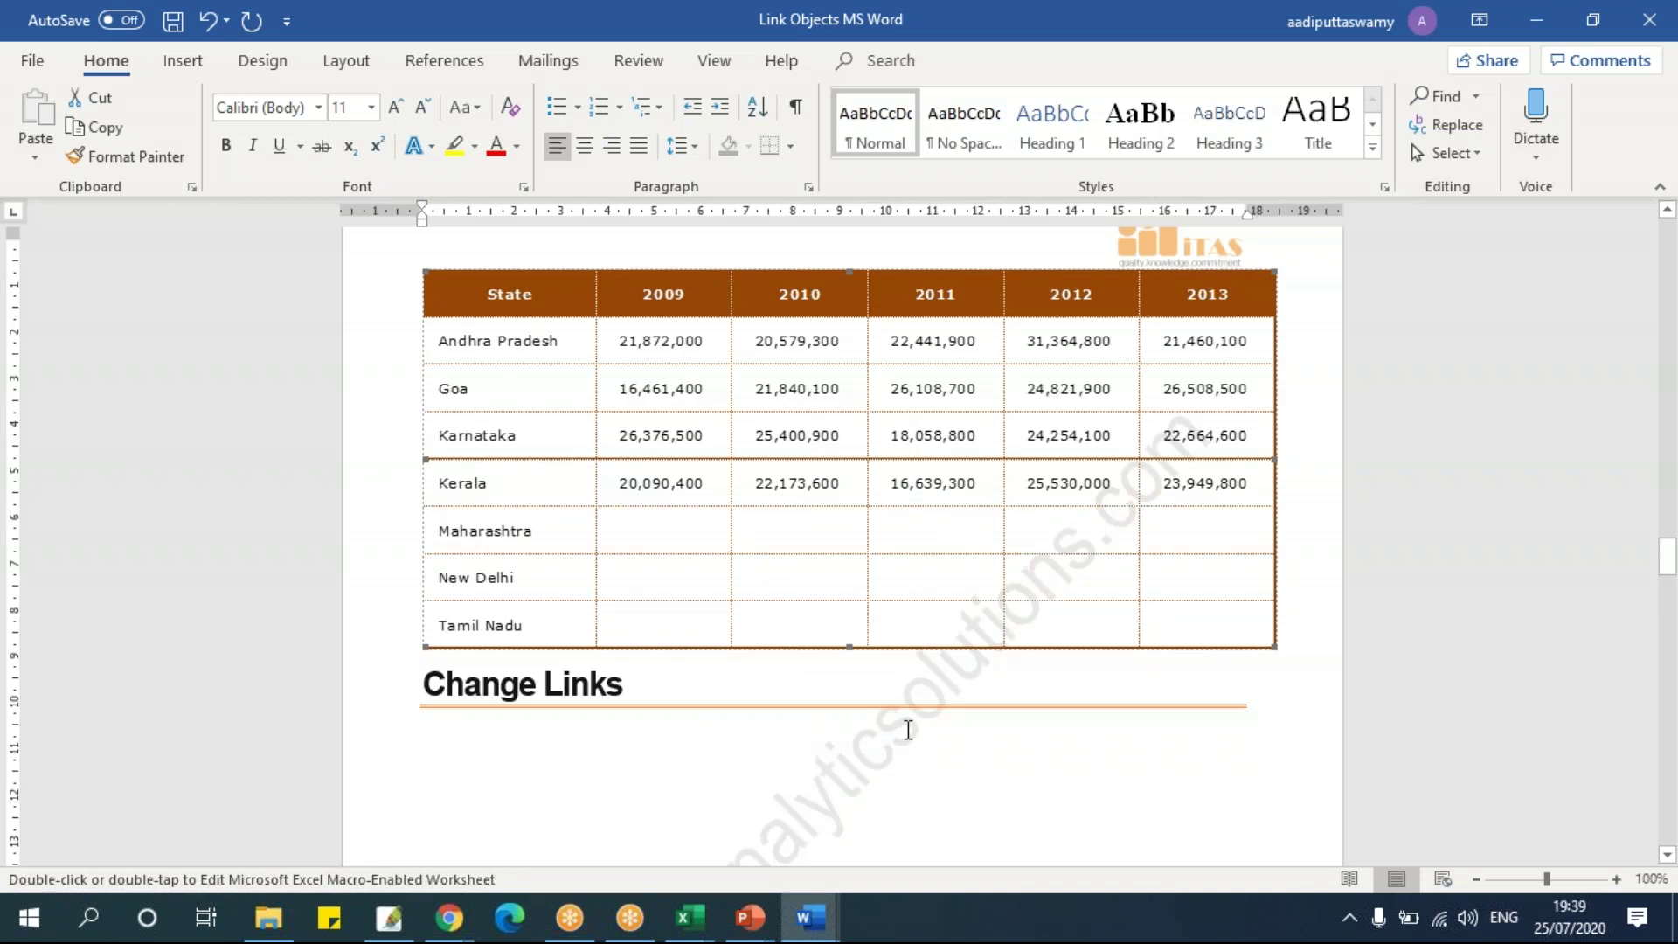
Switch to the Dashboard workbook in Excel and copy the brand sales chart on the wksState_Brand sheet.
scroll(937, 606, down, 10)
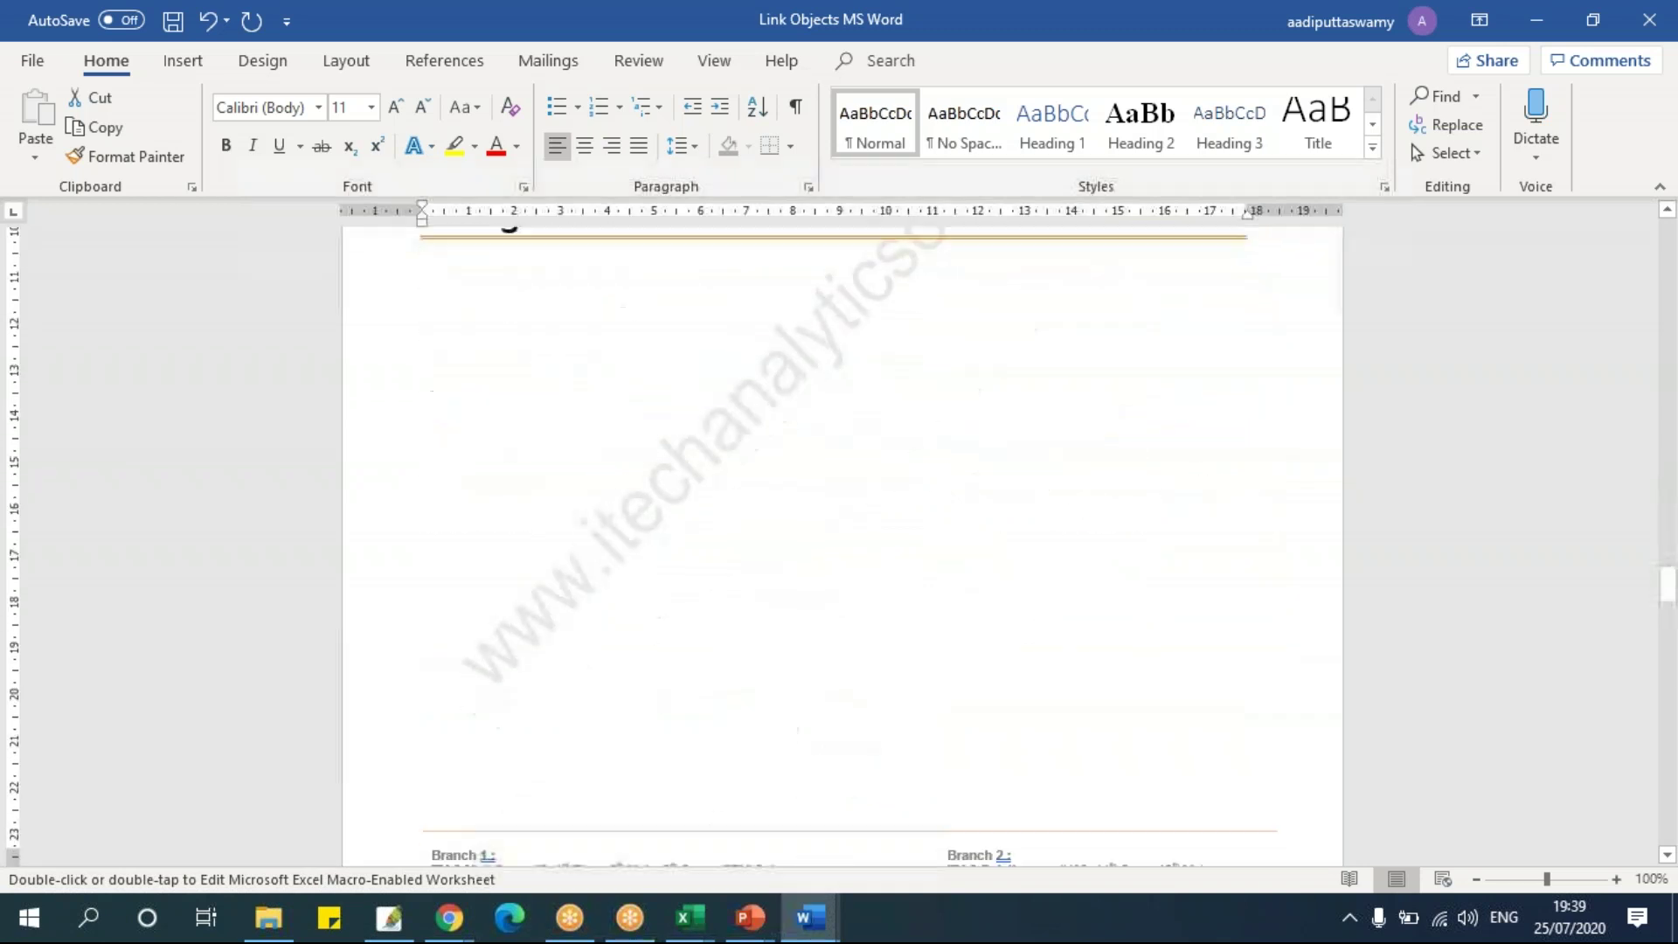
key(alt+Tab)
click(871, 590)
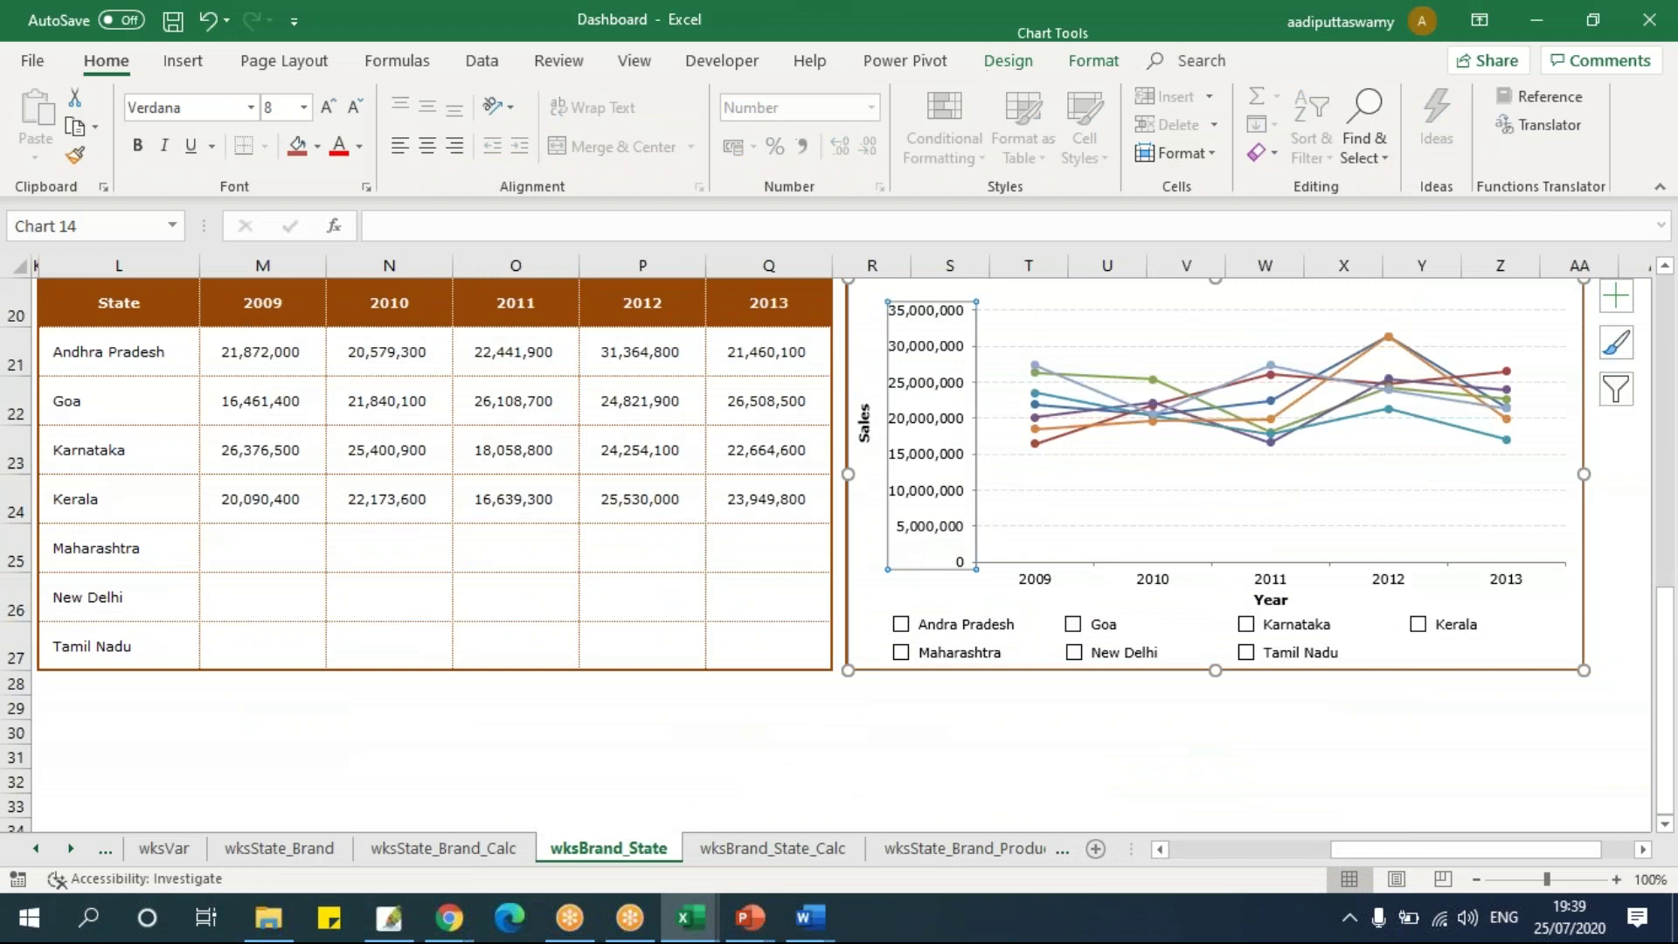
click(337, 849)
click(900, 455)
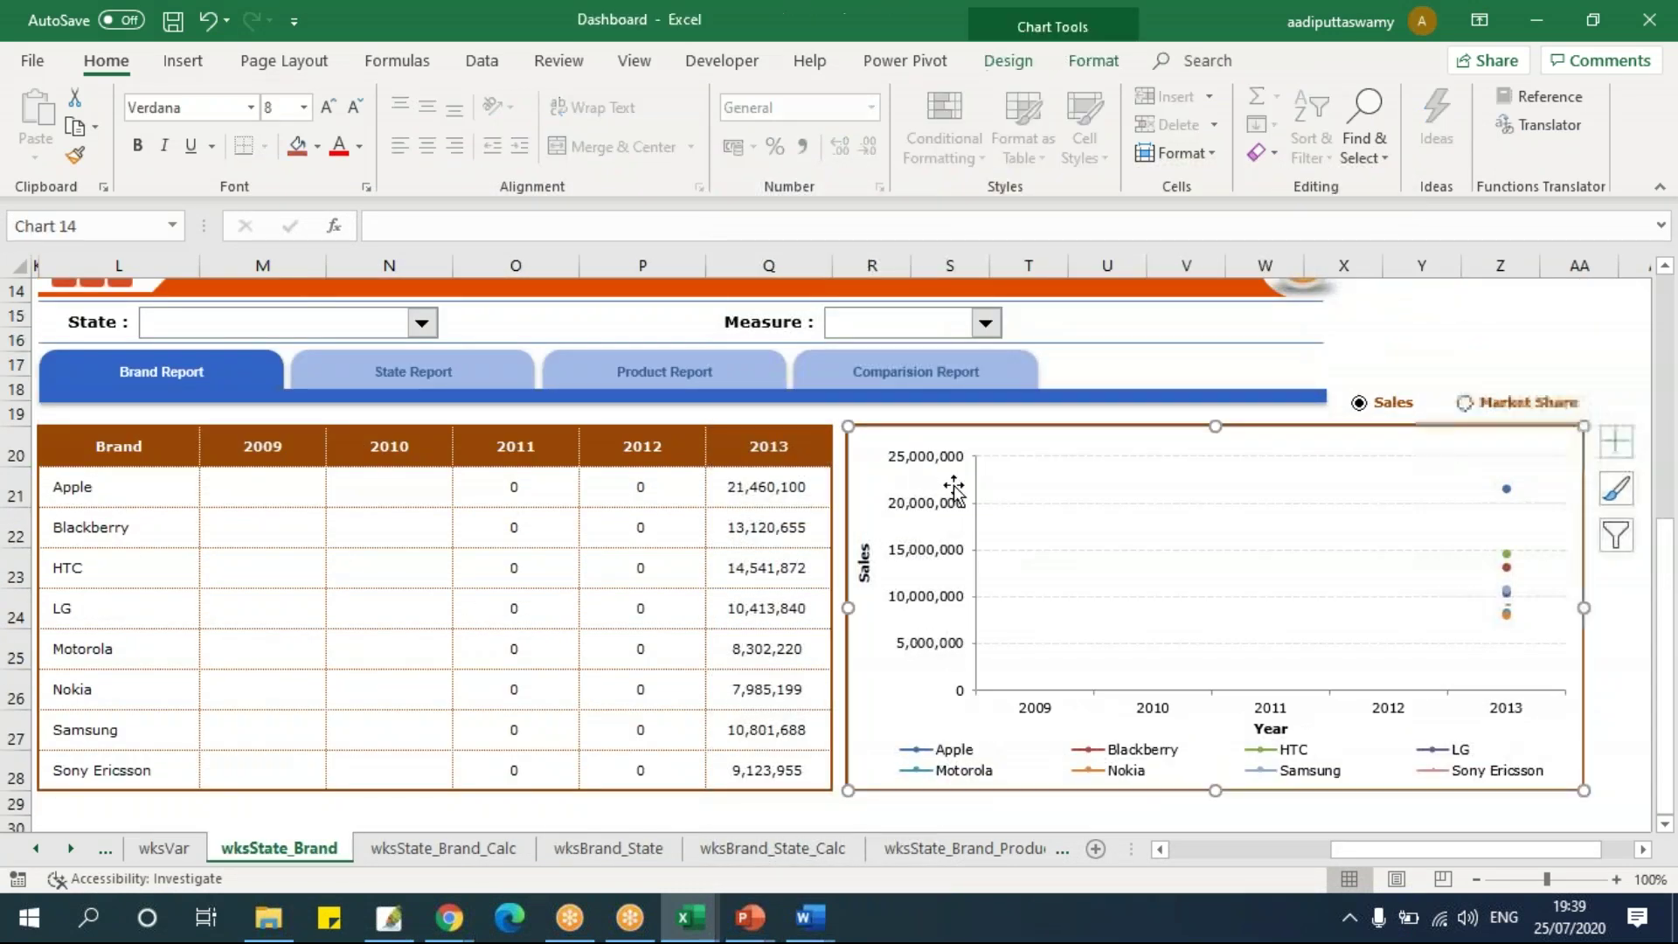
Return to Word and paste the copied chart below the Change Links heading as a linked Microsoft Excel Chart Object.
key(alt+Tab)
scroll(839, 525, down, 5)
scroll(812, 513, up, 10)
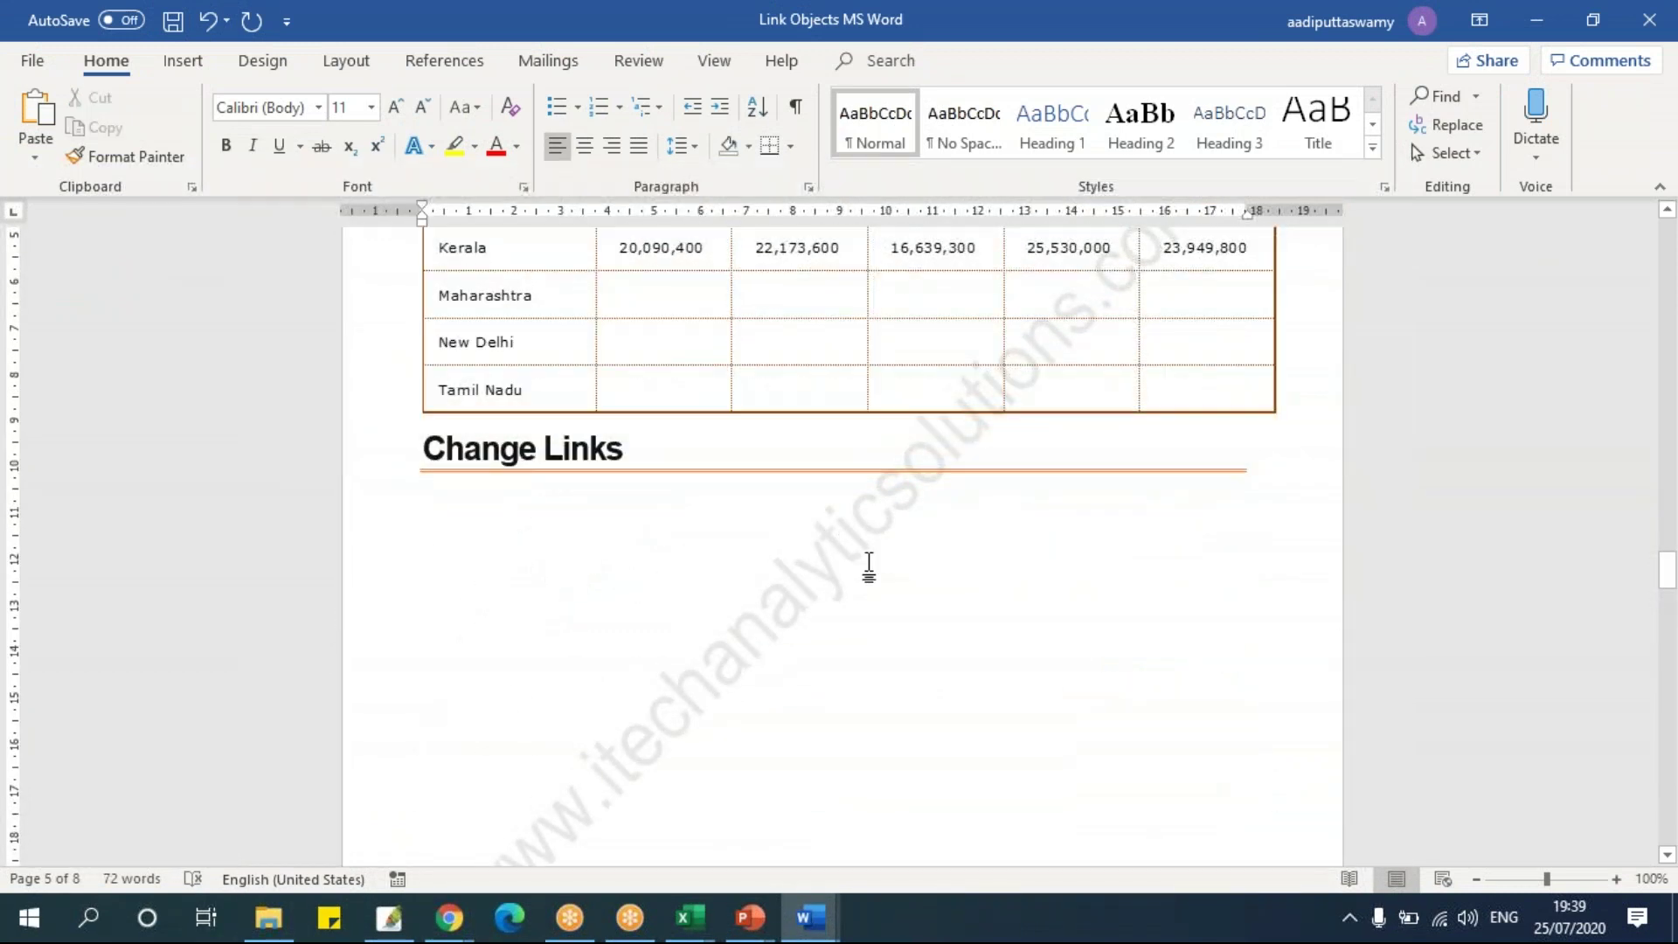
key(ctrl+alt+v)
click(601, 376)
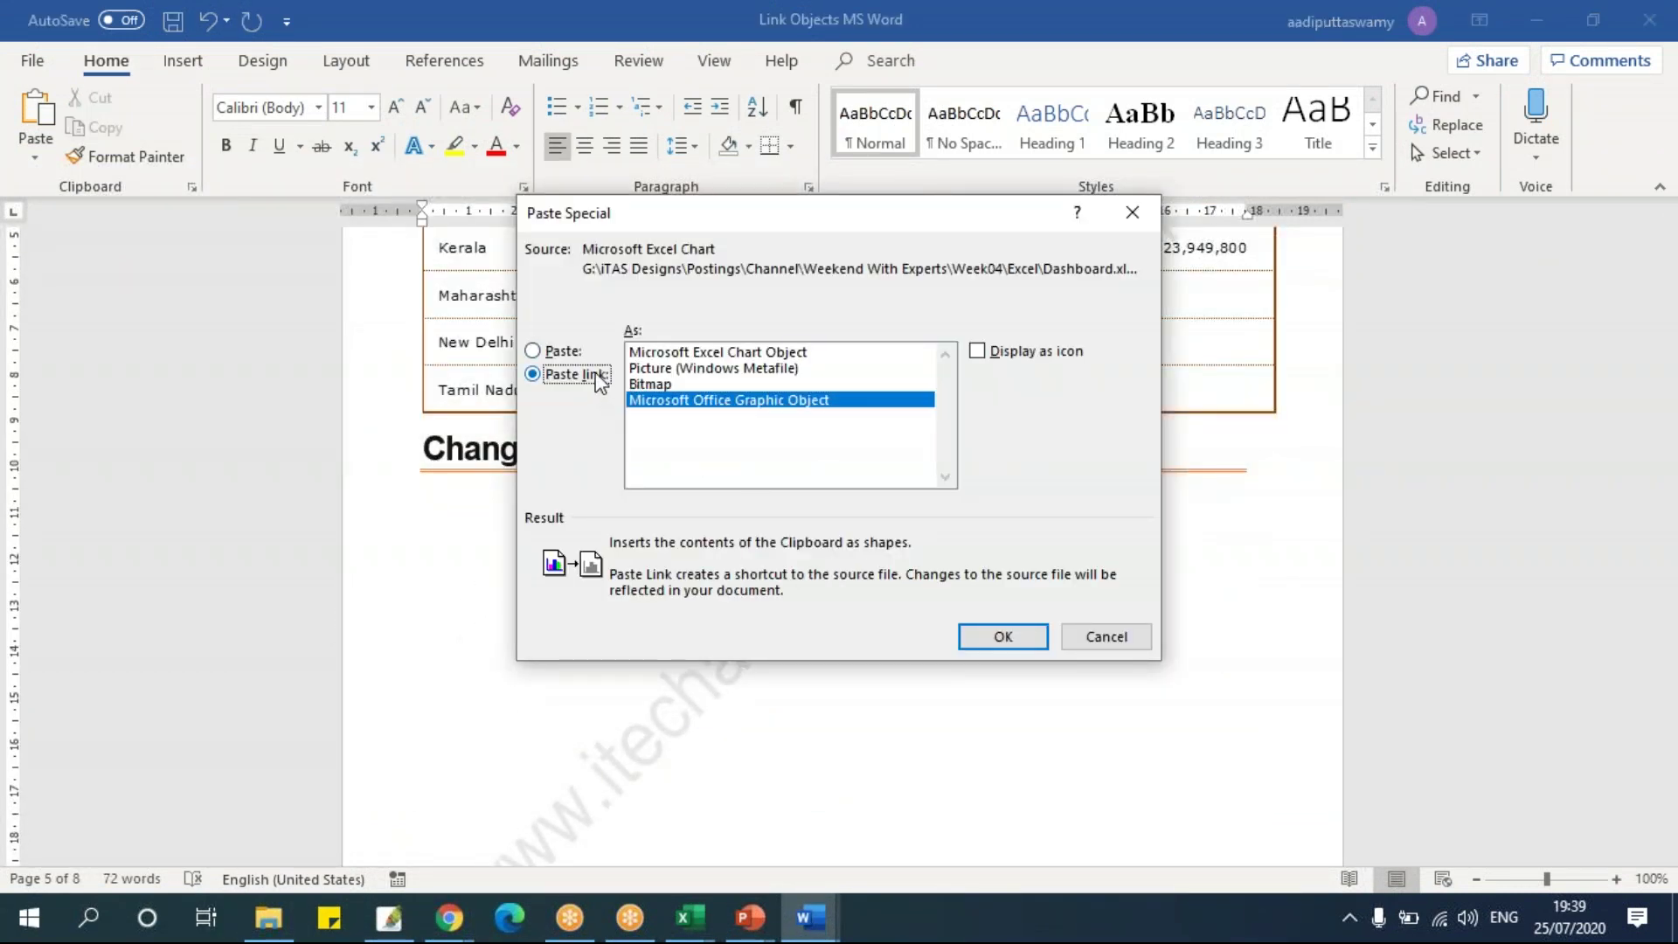
click(728, 353)
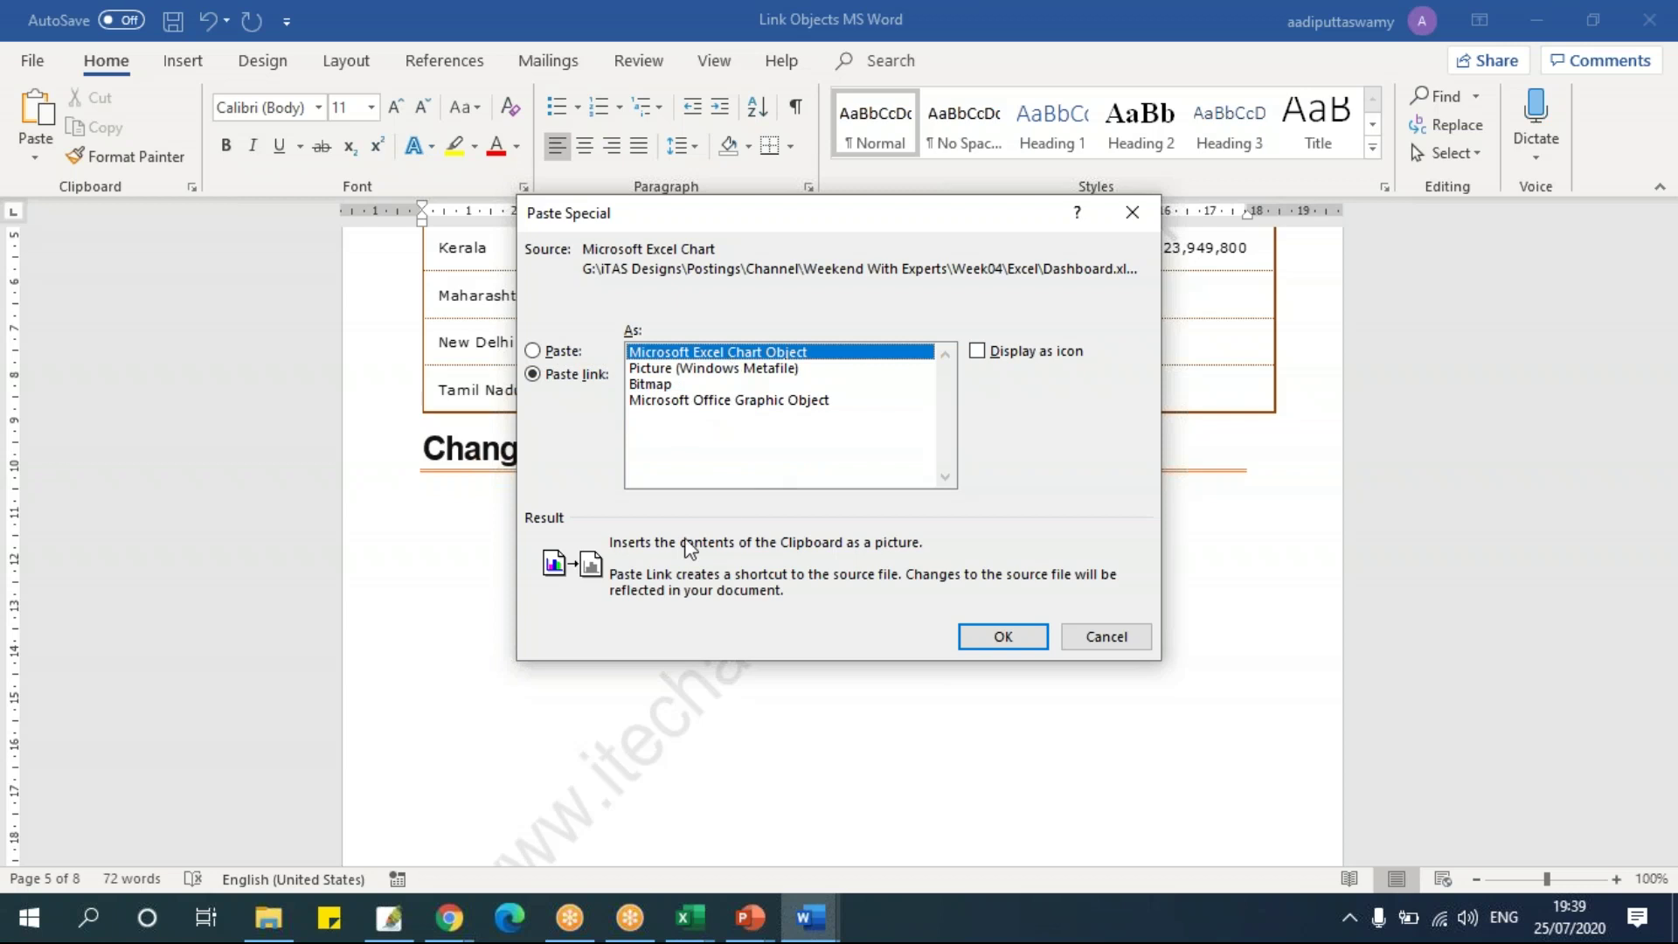
click(1001, 636)
scroll(1014, 630, down, 3)
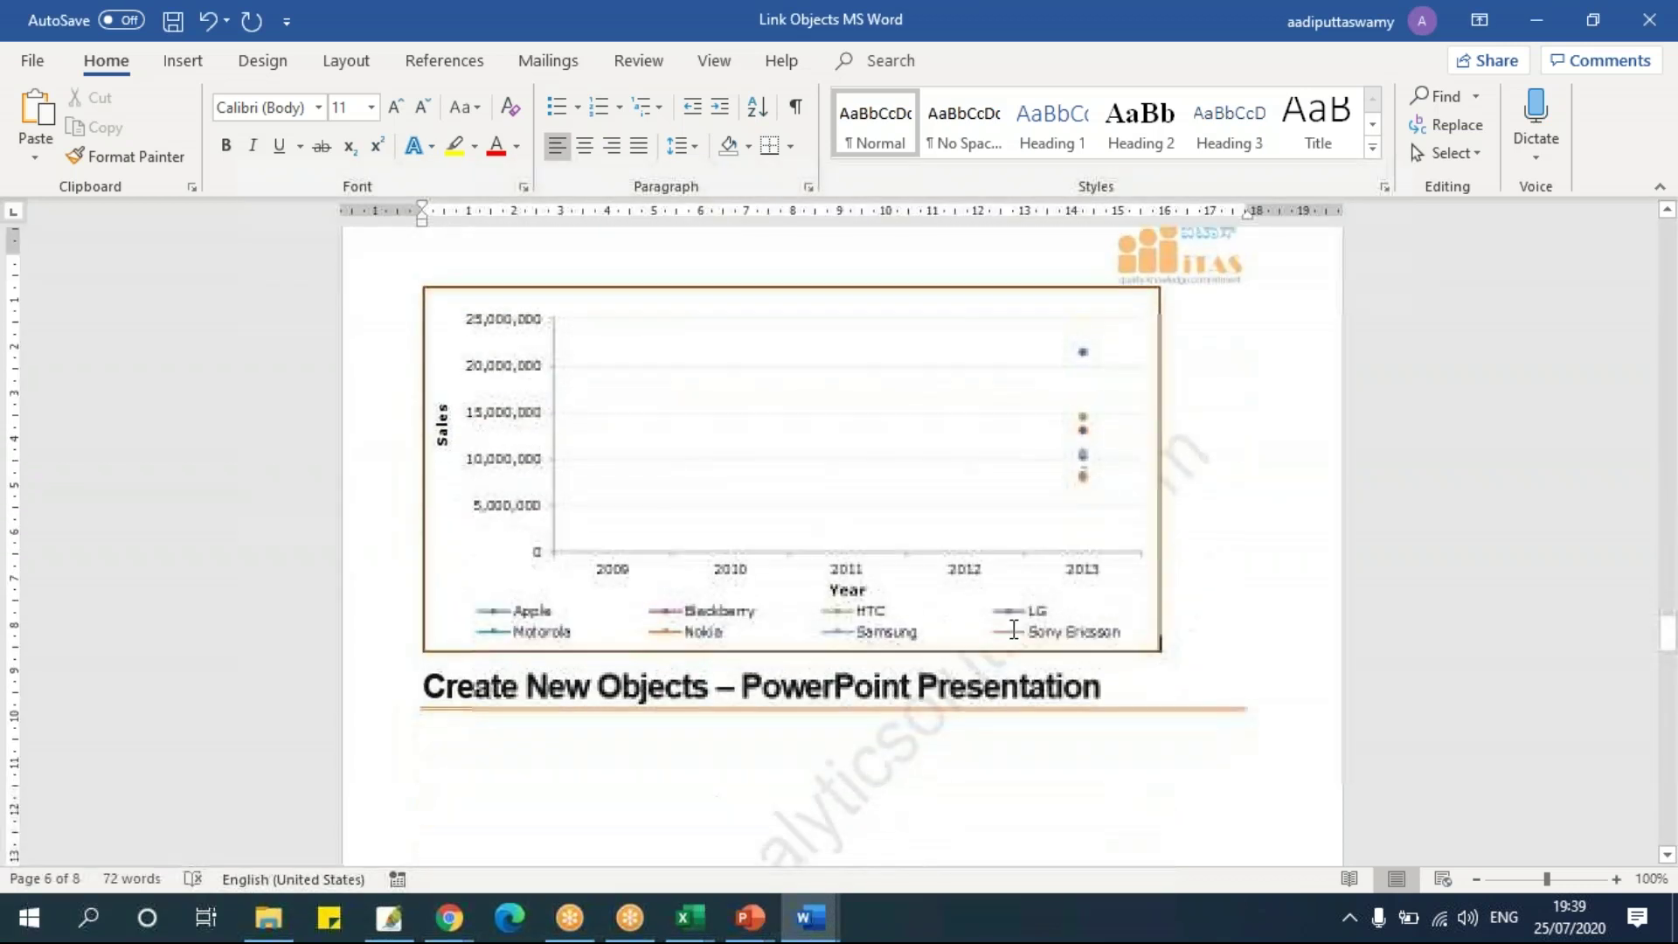
Open the linked chart's source in Excel from the Word document and deselect the chart.
double_click(1014, 629)
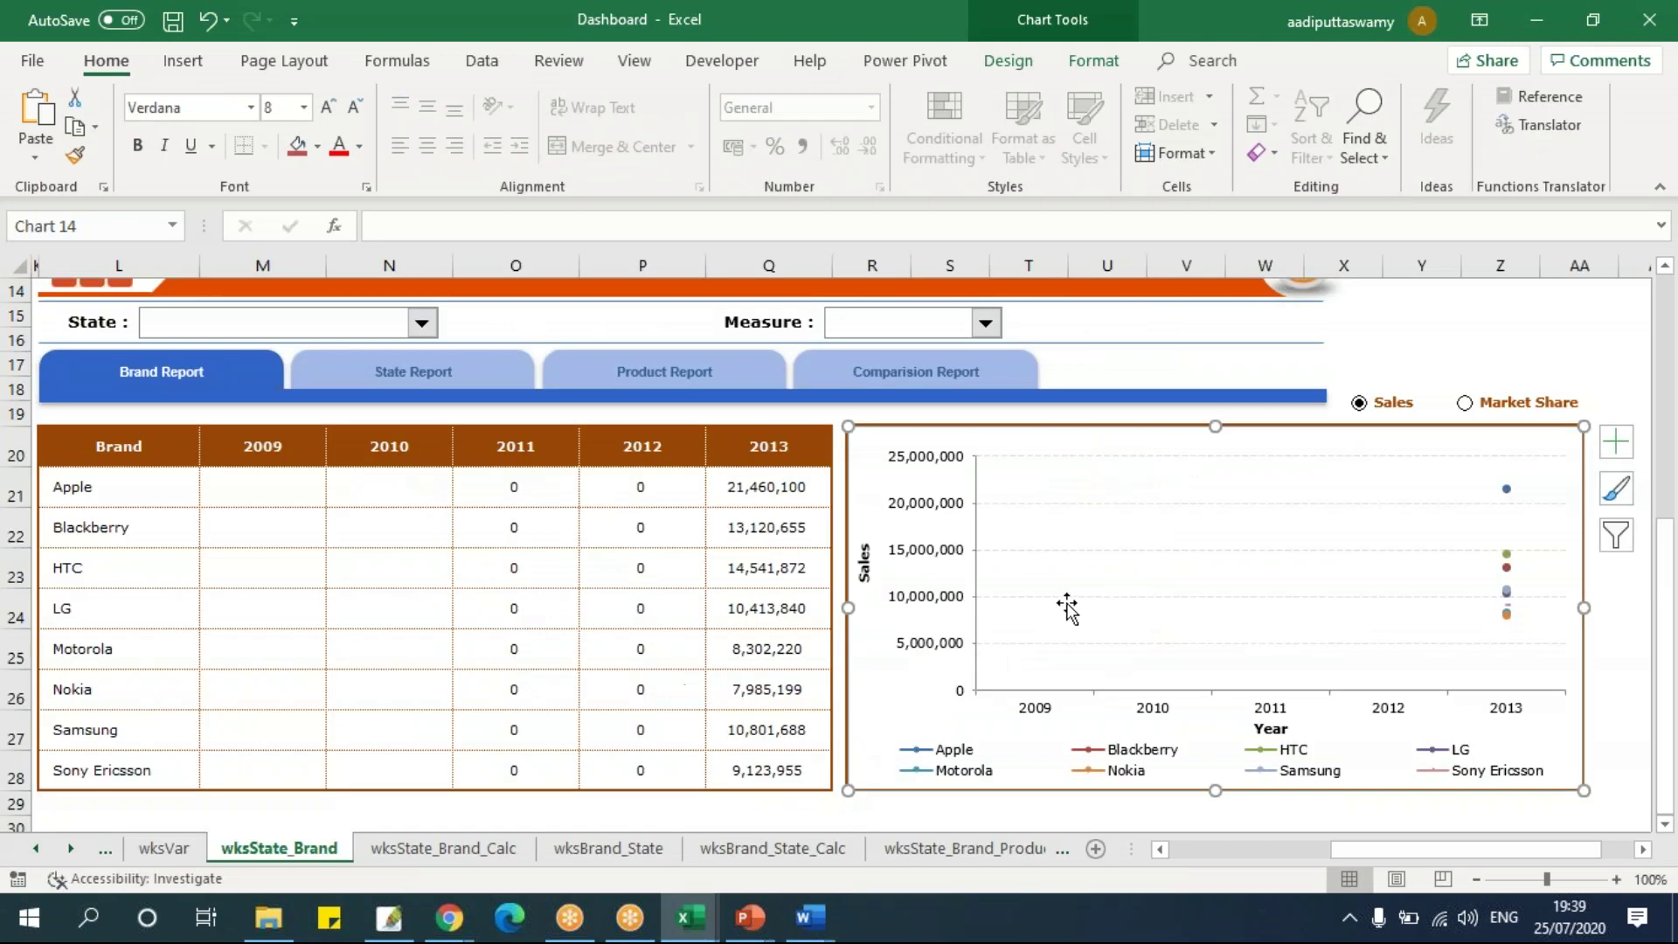
key(Escape)
text(=ra)
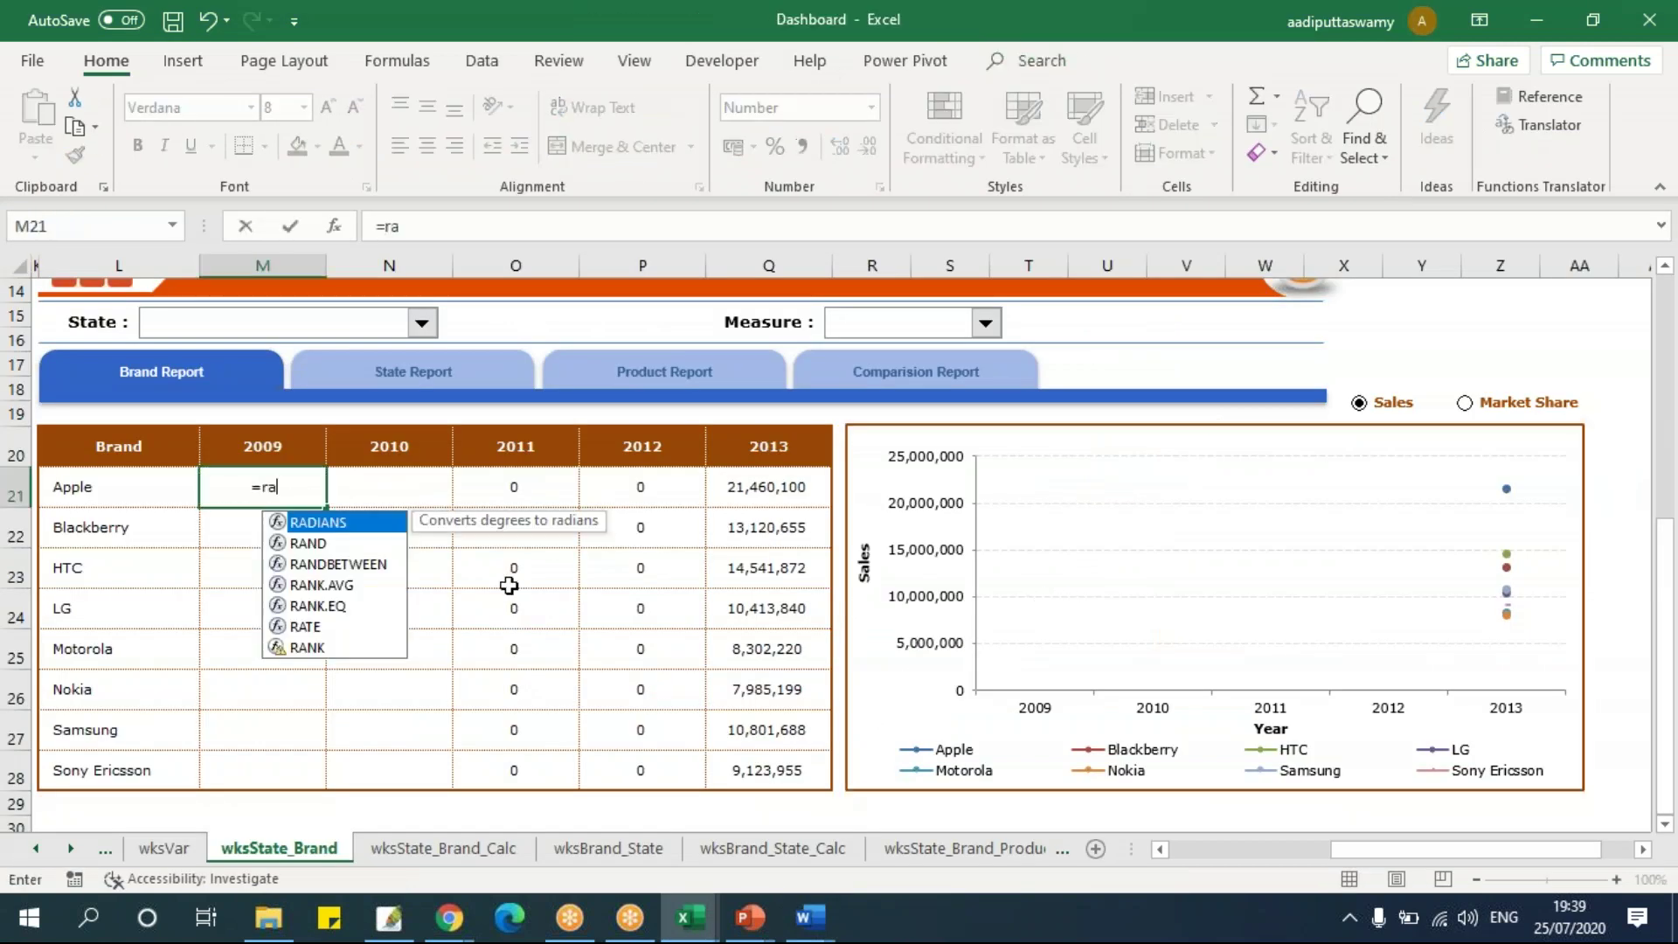
key(Down)
key(Tab)
text(10,2)
key(Escape)
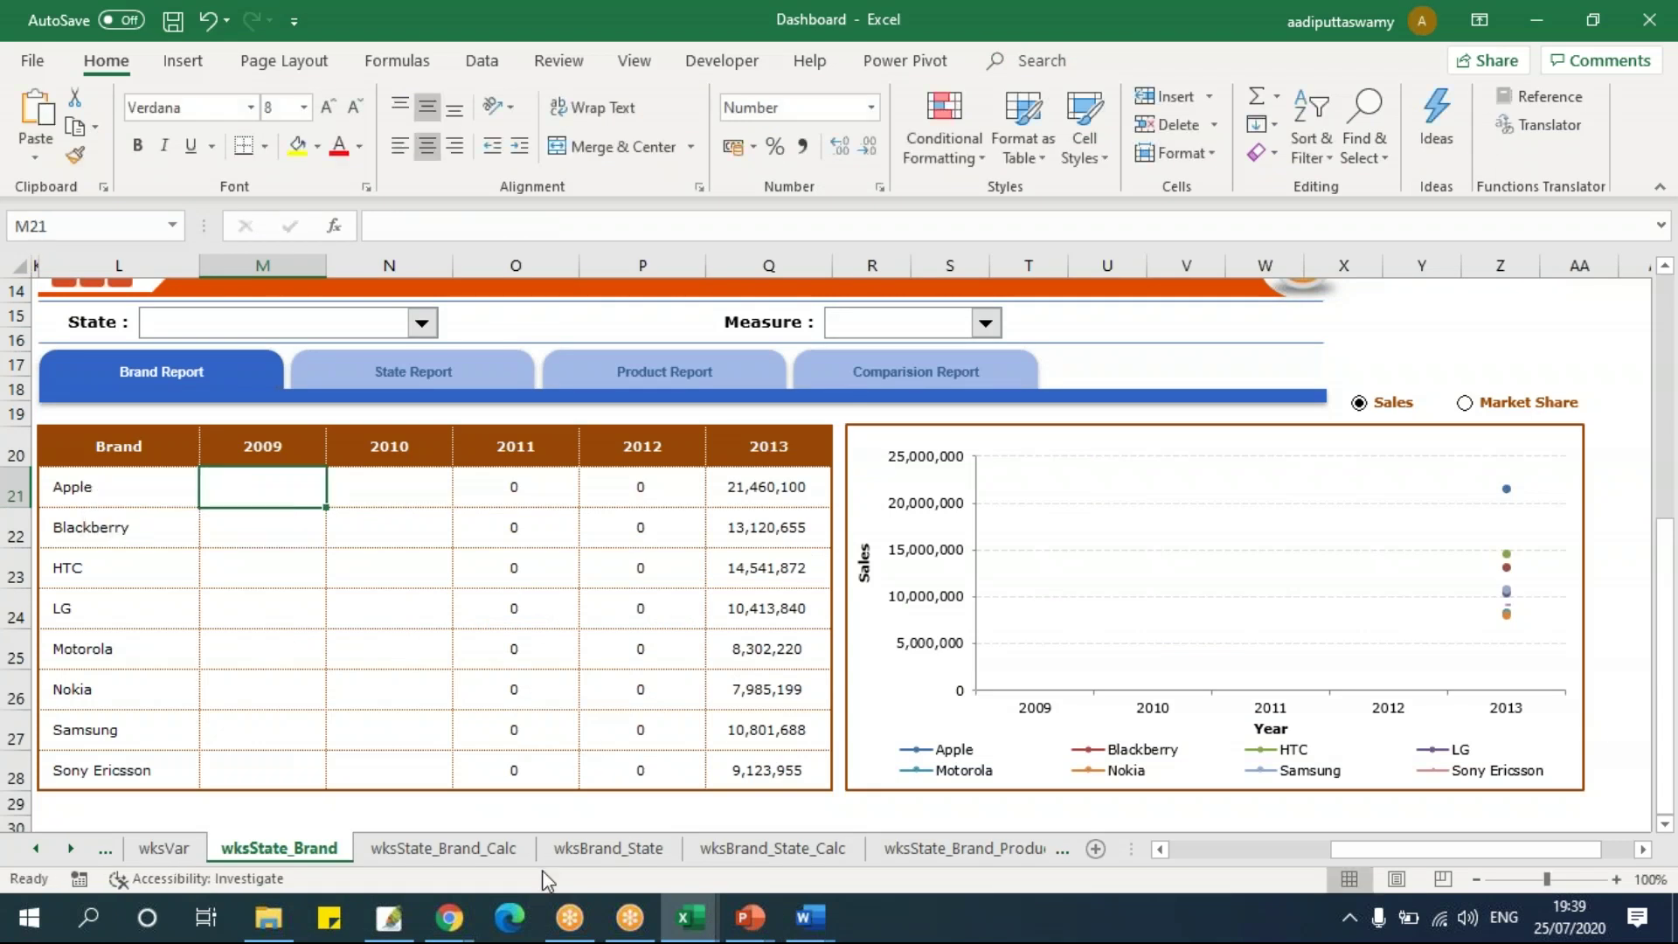
Enter the formula =RANDBETWEEN(10,200) for Apple's 2009 value in cell M21 of the wksState_Brand_Calc sheet.
click(506, 850)
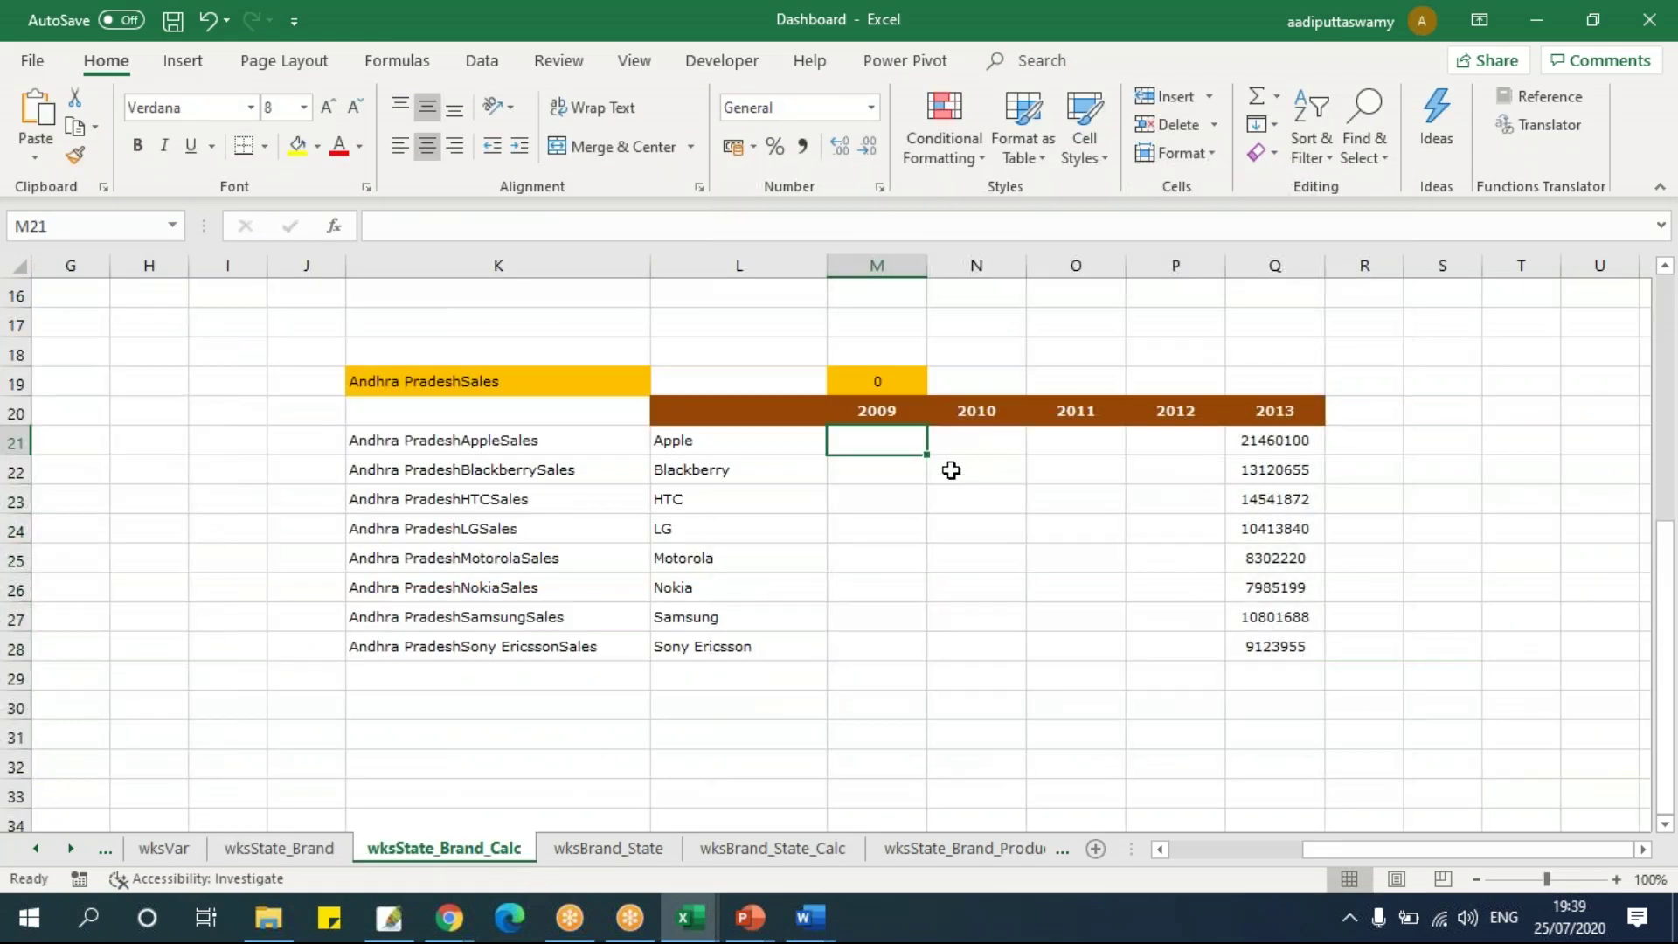
text(=ra)
key(Down)
key(Down)
key(Down)
key(Tab)
text(10,)
key(Return)
Fill the RANDBETWEEN formula across M21:Q28 for all brands and years, and return to the wksState_Brand sheet.
key(Up)
shift+click(1274, 637)
key(F2)
key(ctrl+Return)
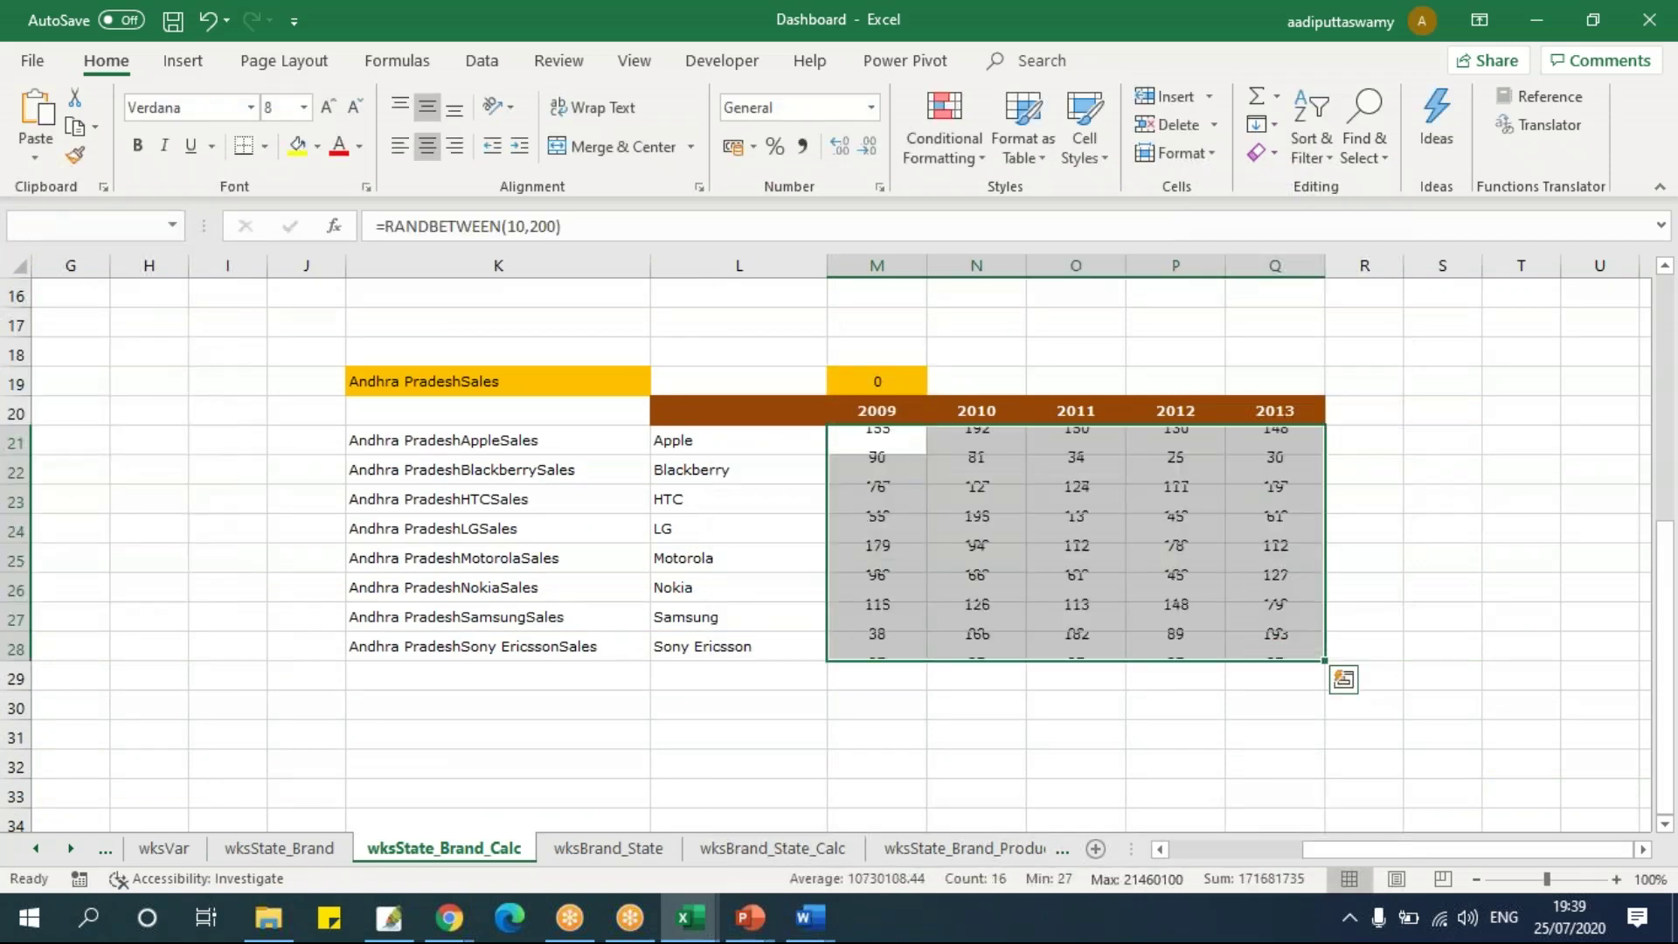
click(279, 847)
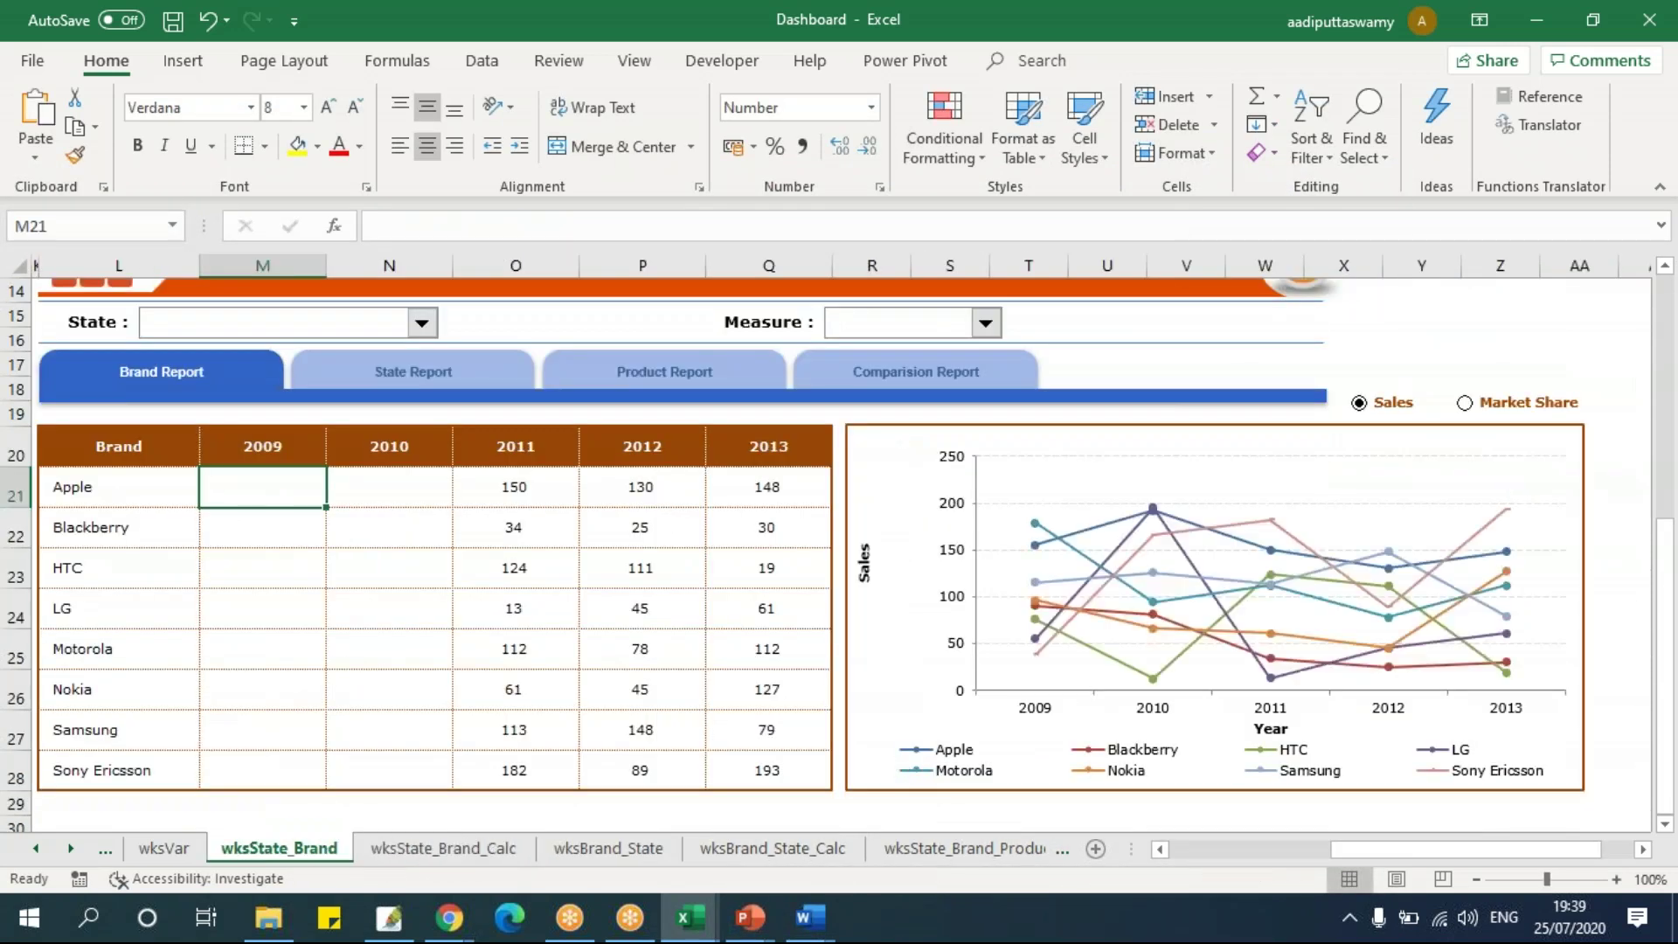
Switch to the Word document and update the link of the brand sales chart.
key(alt+Tab)
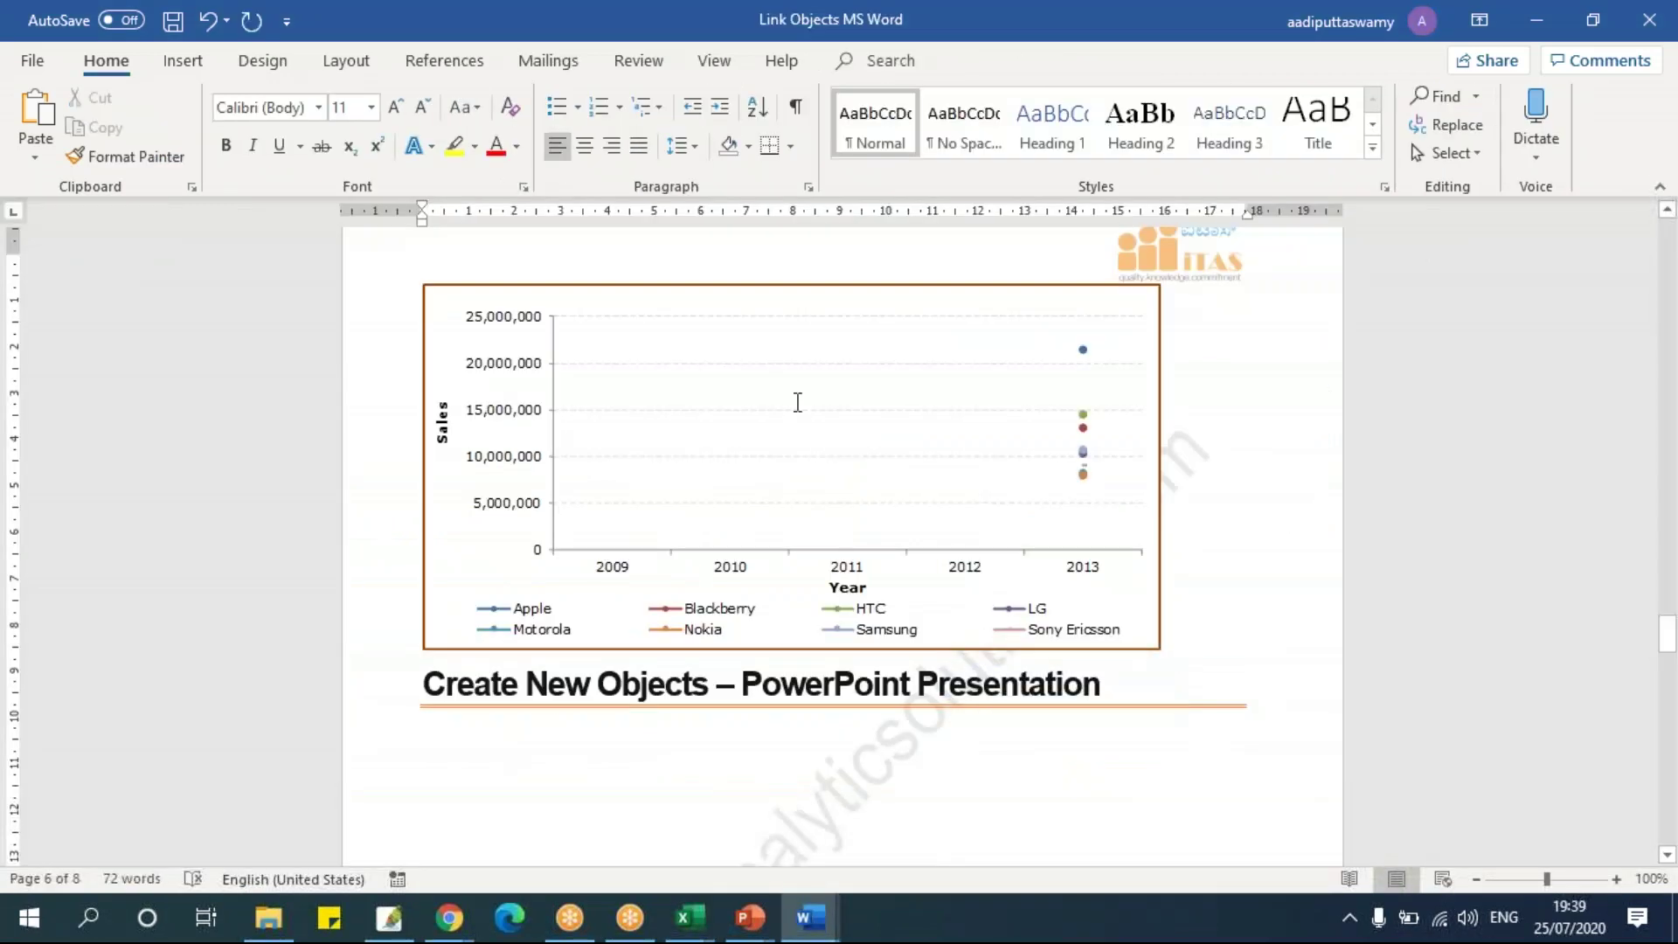
right_click(795, 401)
click(939, 543)
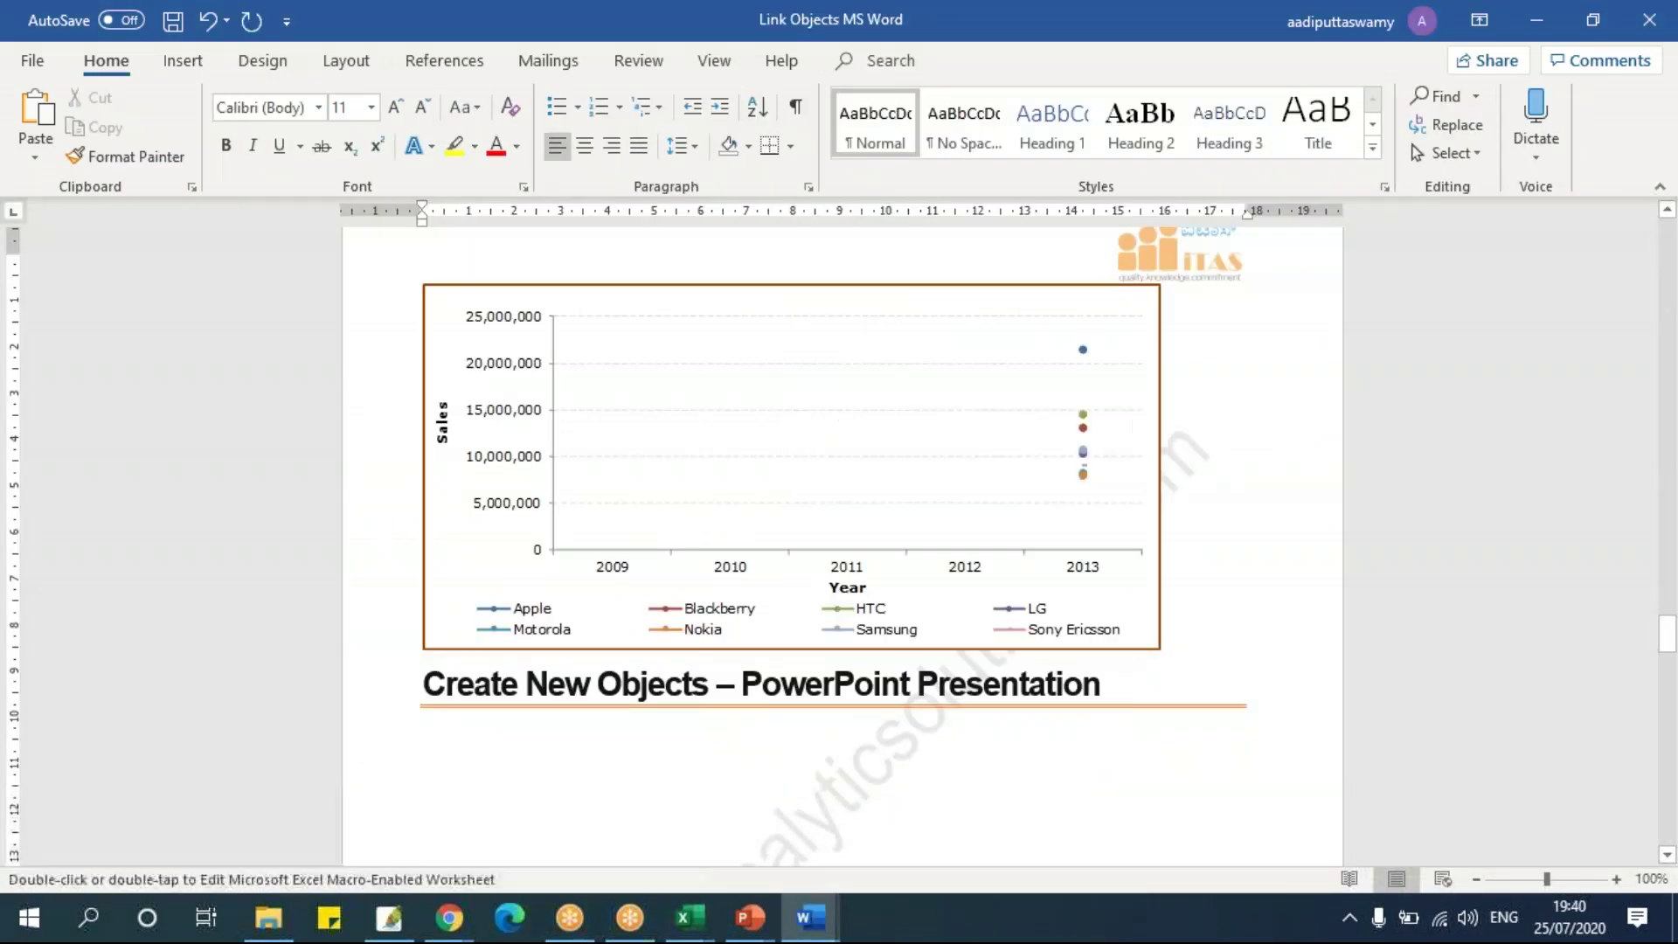
click(1257, 611)
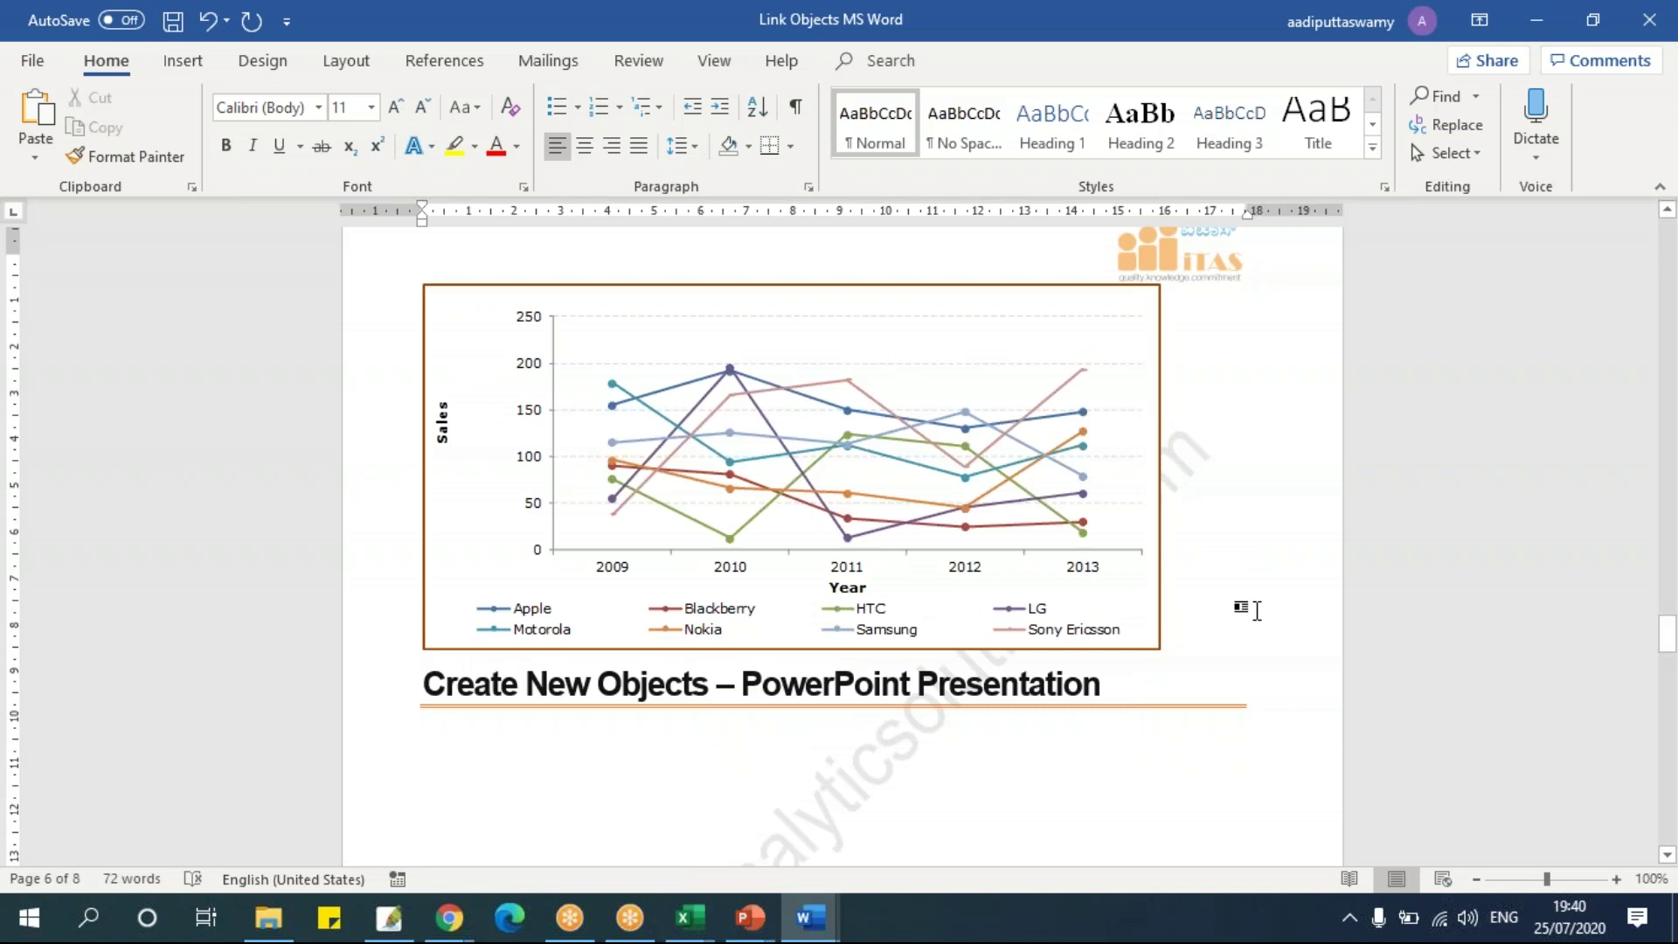
Insert a new Microsoft Excel Worksheet object below the Create New Objects – MS Excel heading.
scroll(1008, 569, down, 15)
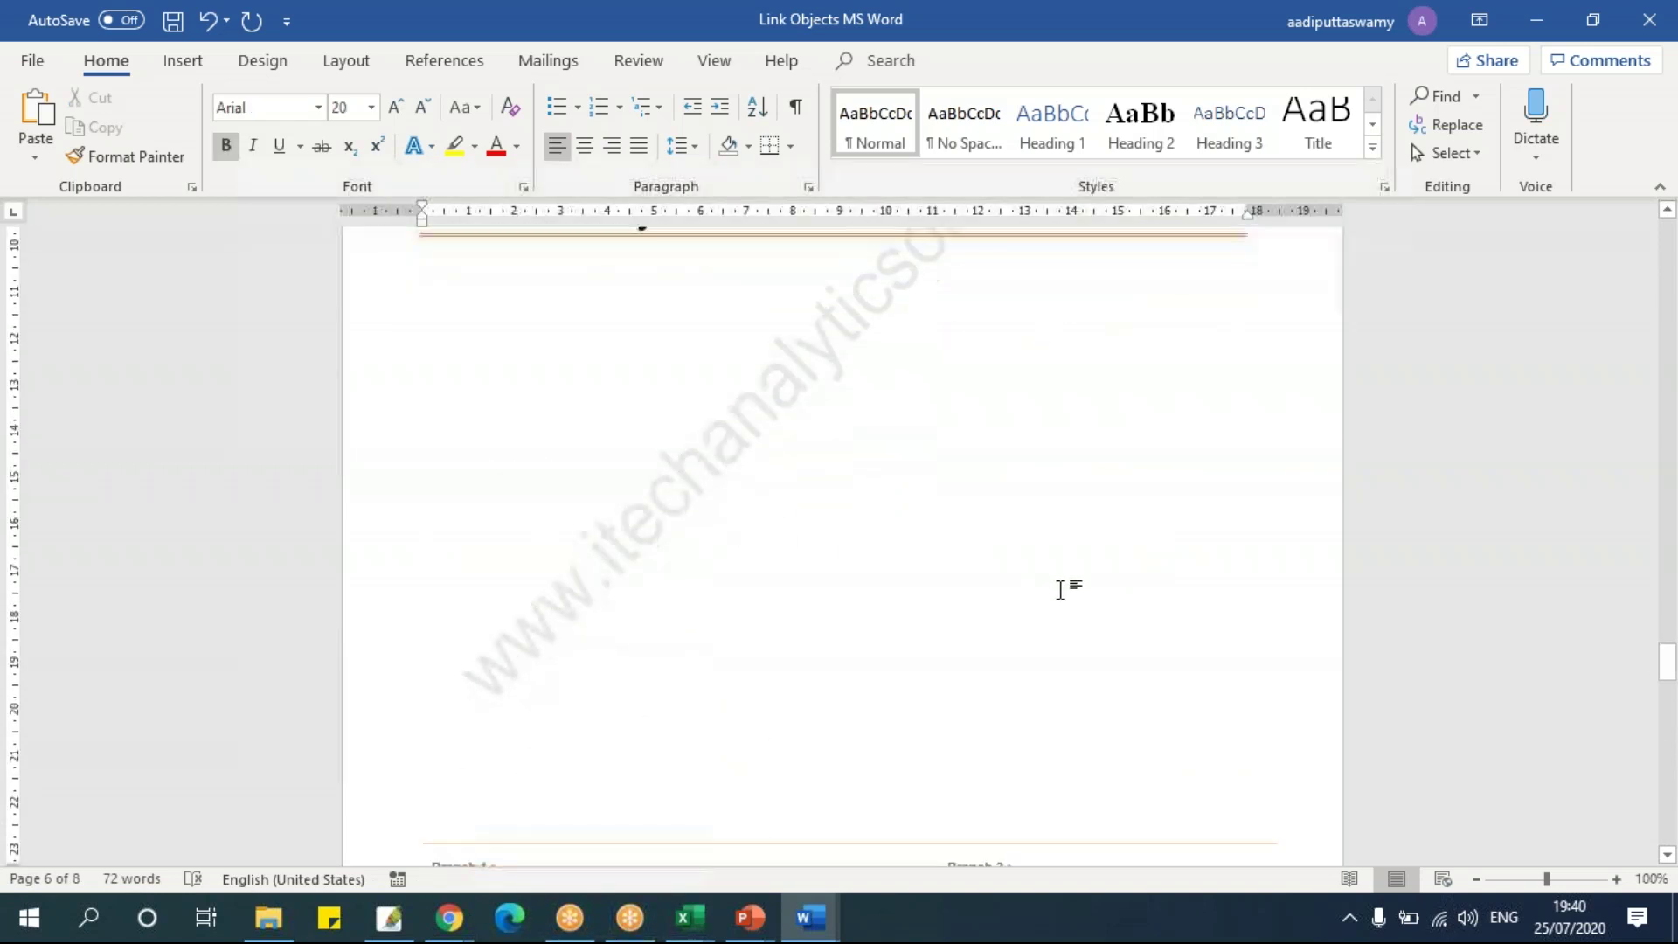
scroll(892, 580, down, 3)
click(892, 583)
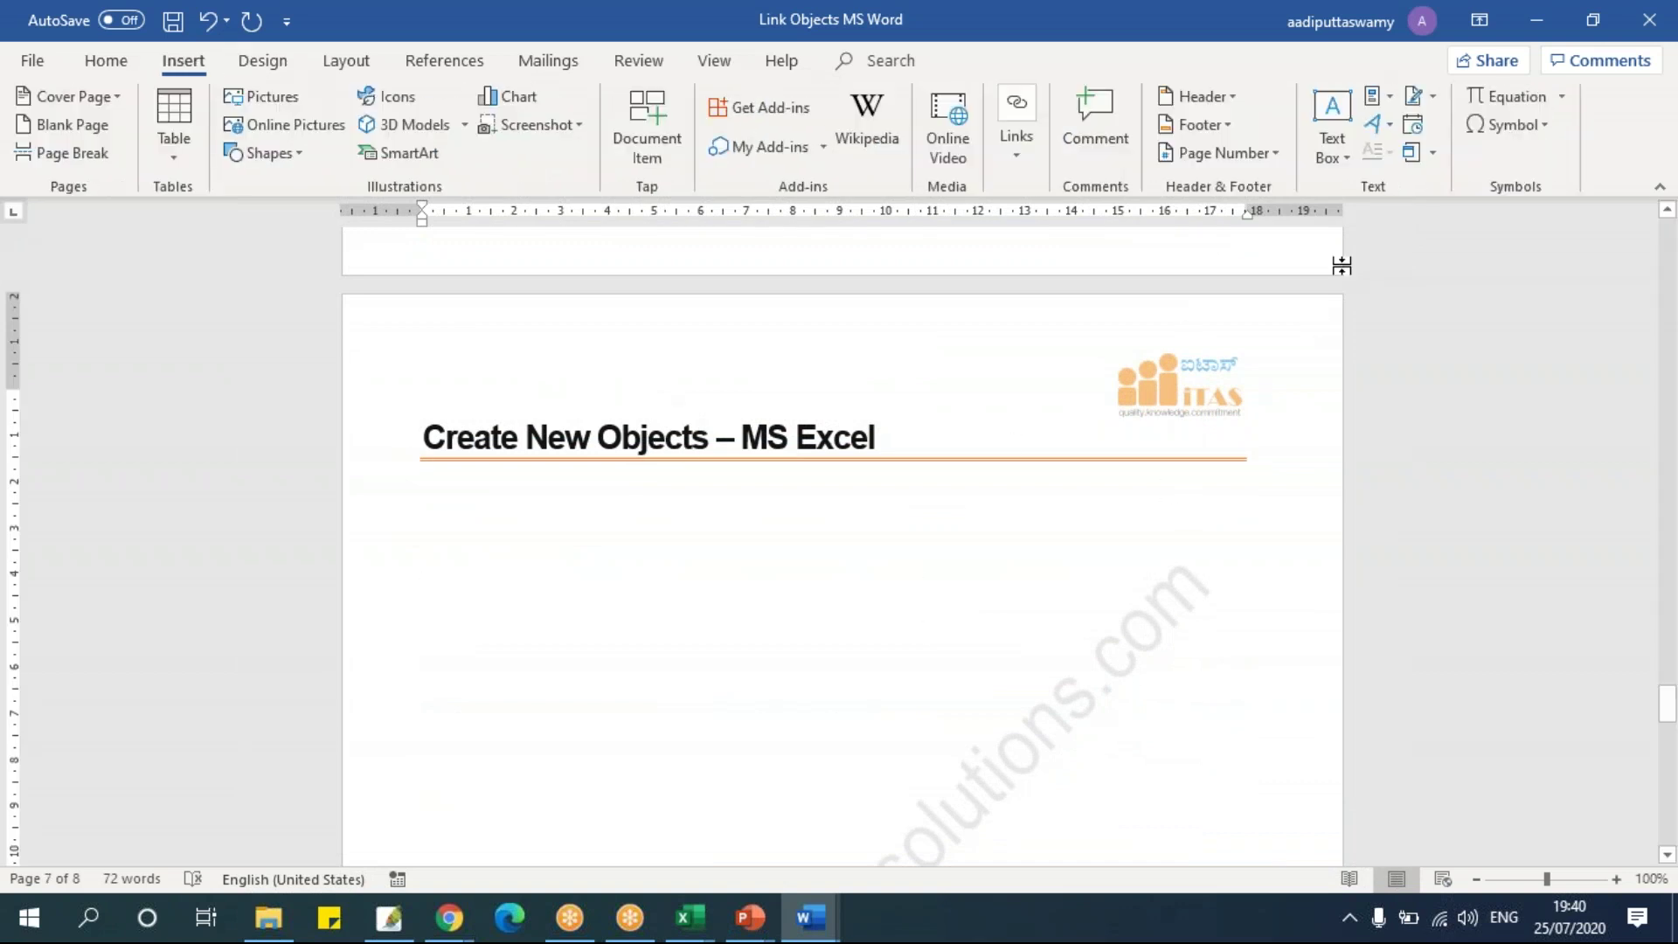
click(1434, 154)
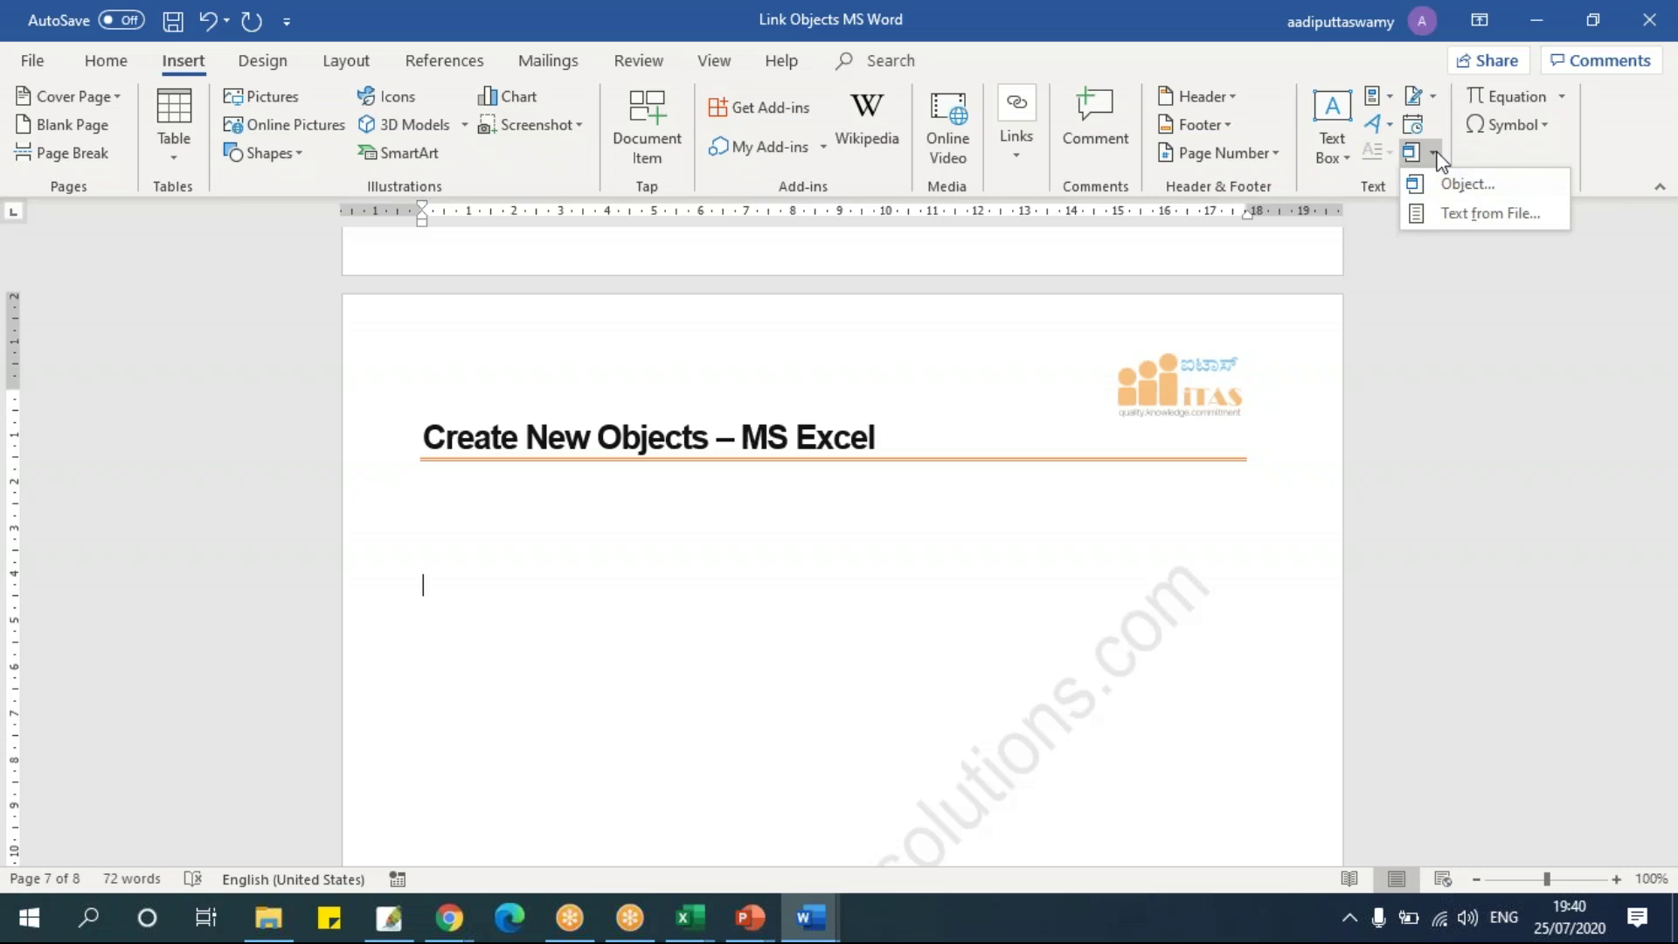
click(1444, 186)
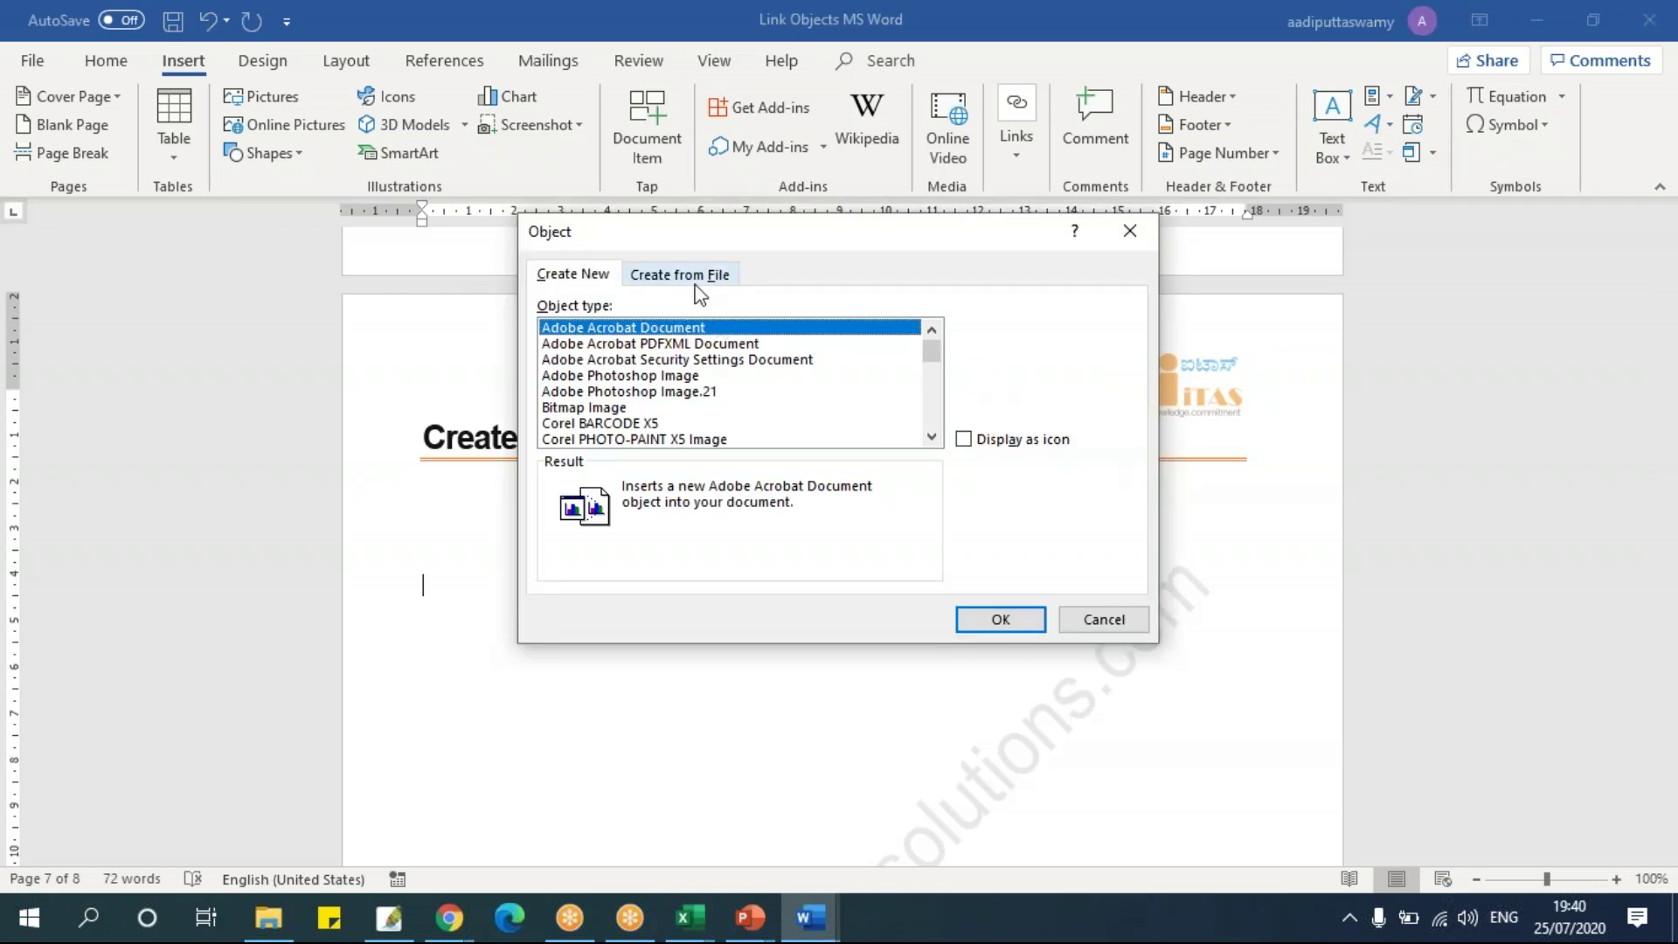
click(688, 376)
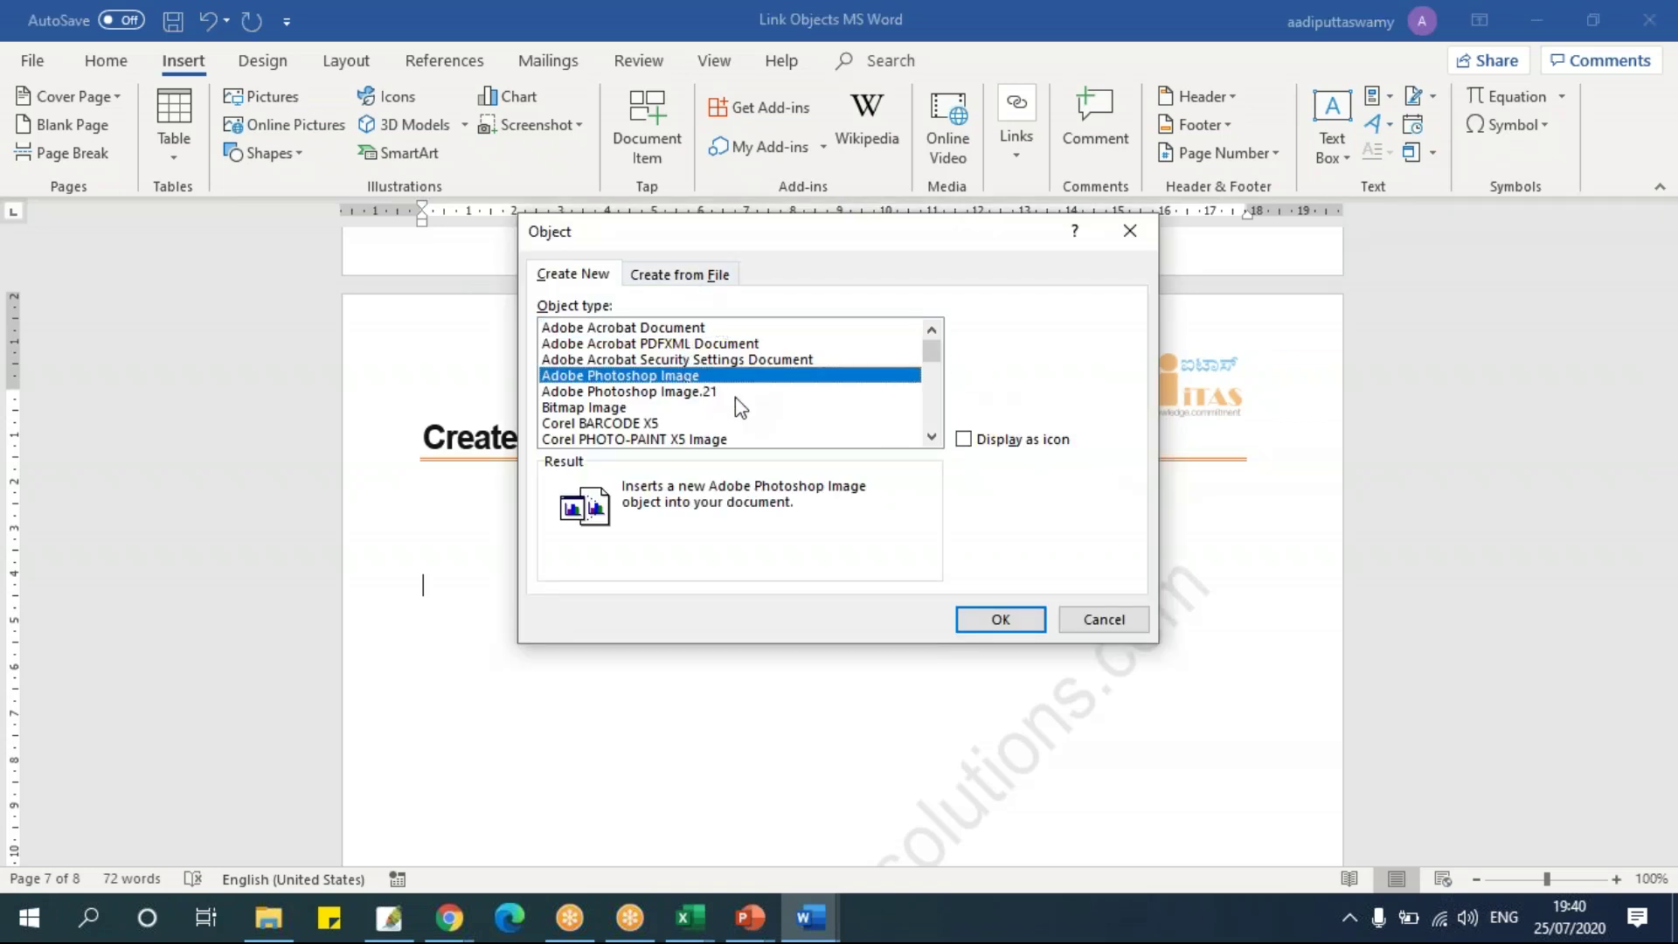
scroll(738, 406, down, 3)
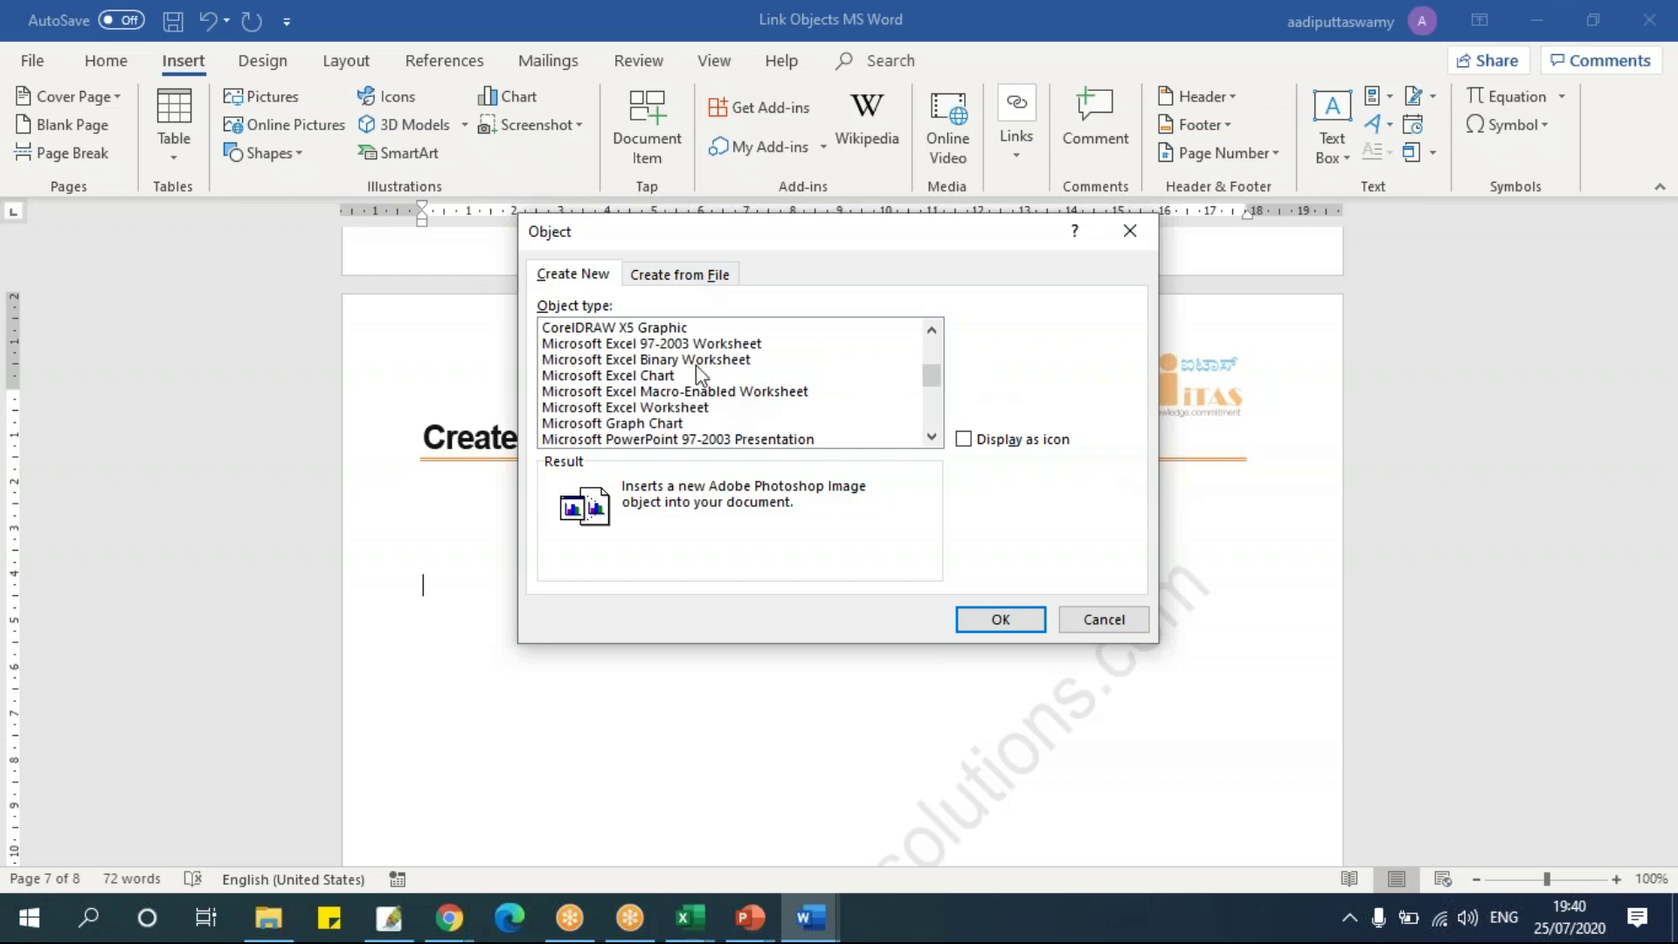
click(706, 409)
click(999, 620)
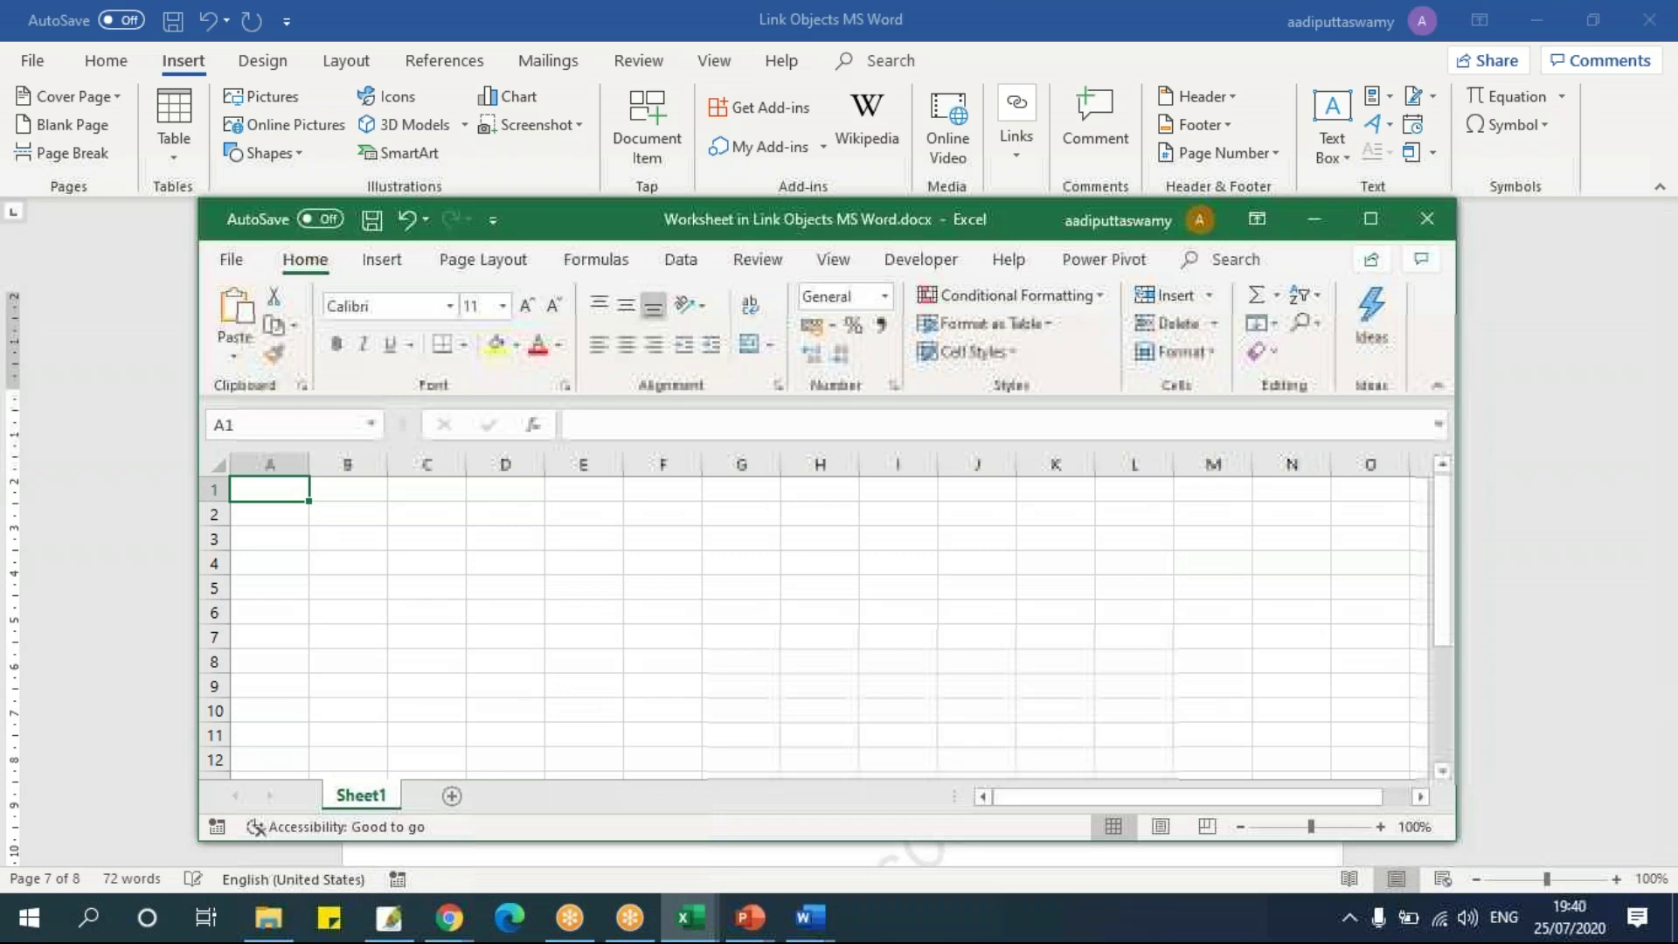
Enter the formula =RANDBETWEEN(10,2000) in cell D3 of the embedded worksheet.
click(540, 540)
text(=ra)
key(Down)
key(Tab)
text(10,2000)
key(Return)
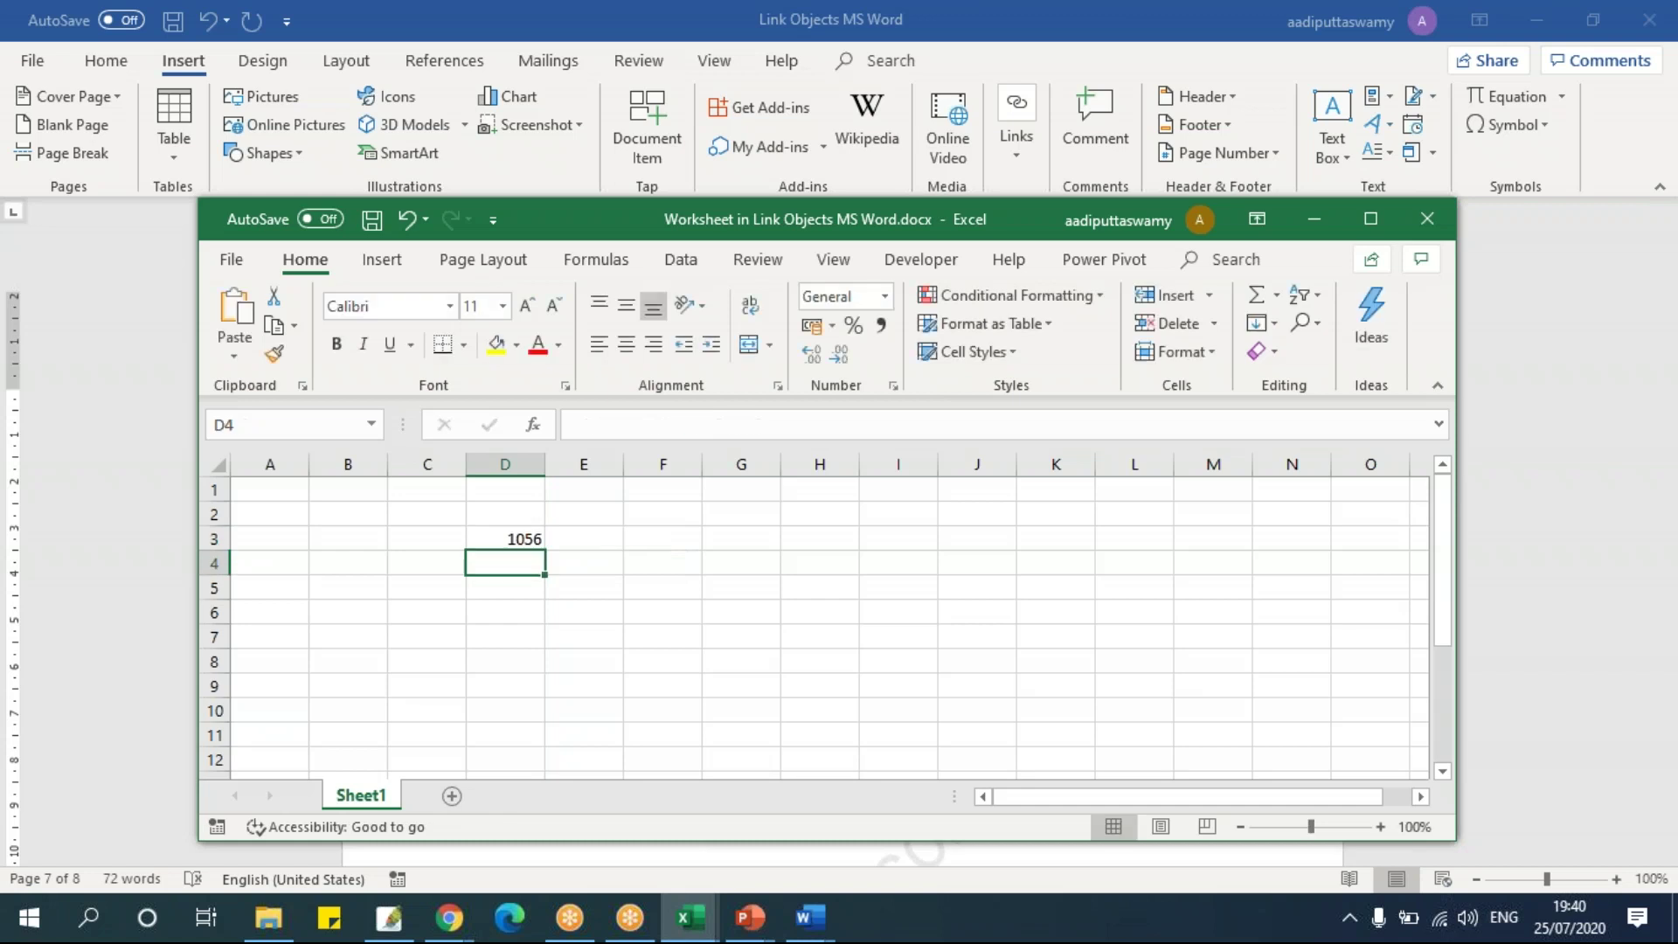
Fill the formula from D3 through I9, close the embedded worksheet window and return to Word.
drag(543, 542, 895, 690)
key(ctrl+d)
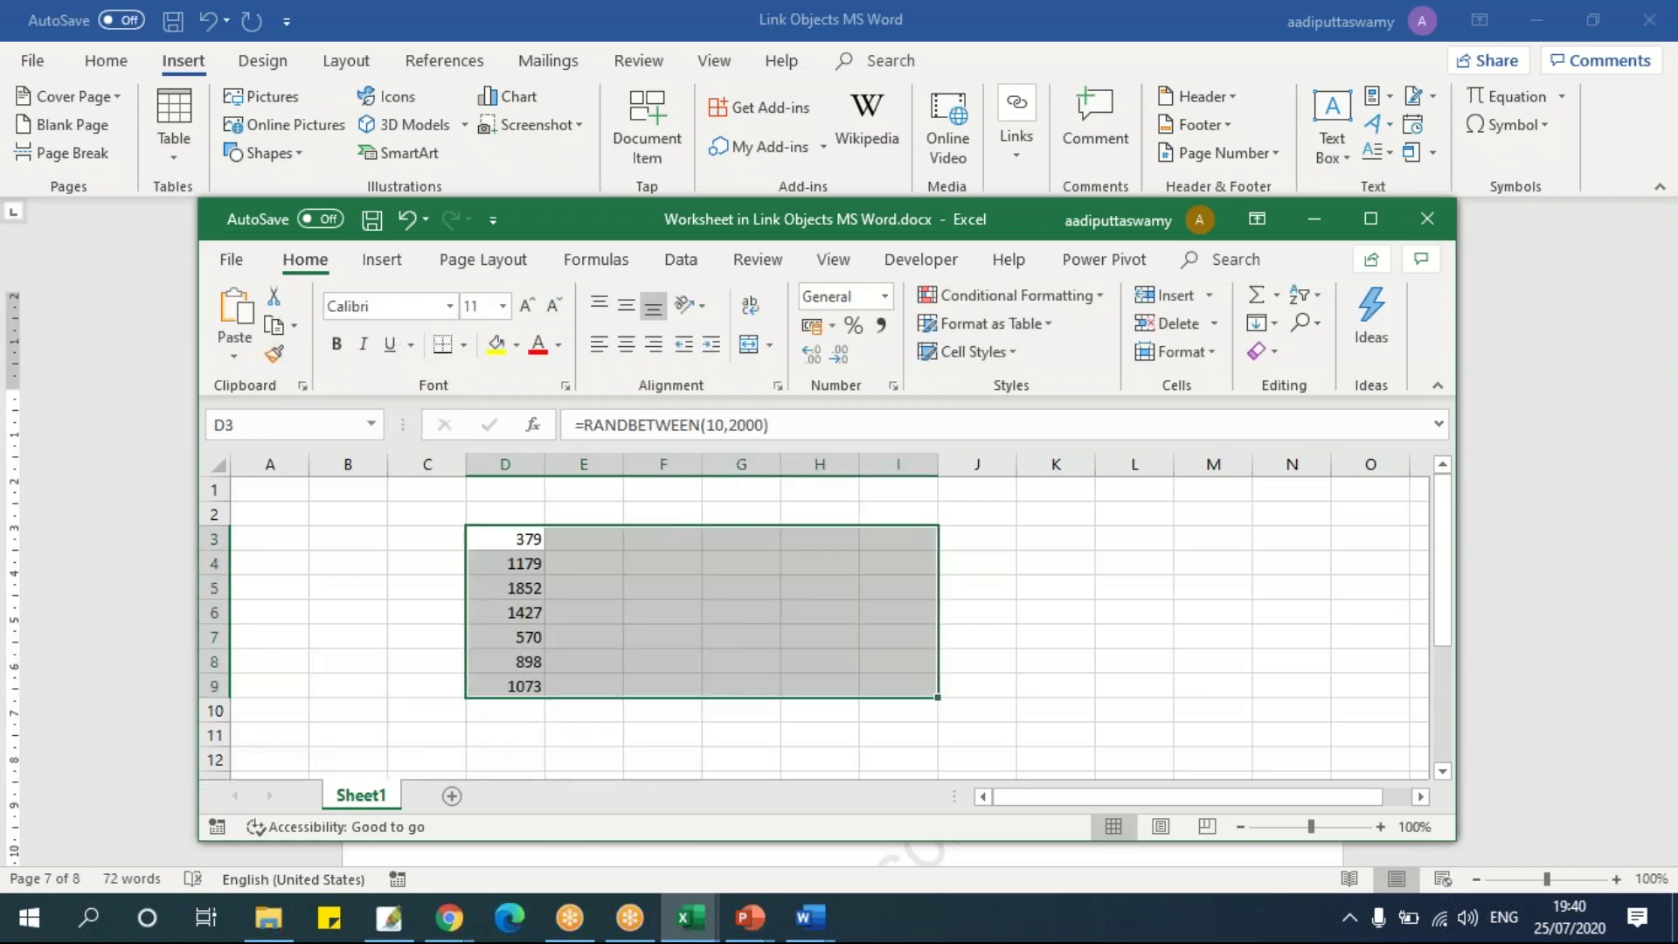
key(ctrl+r)
click(1427, 219)
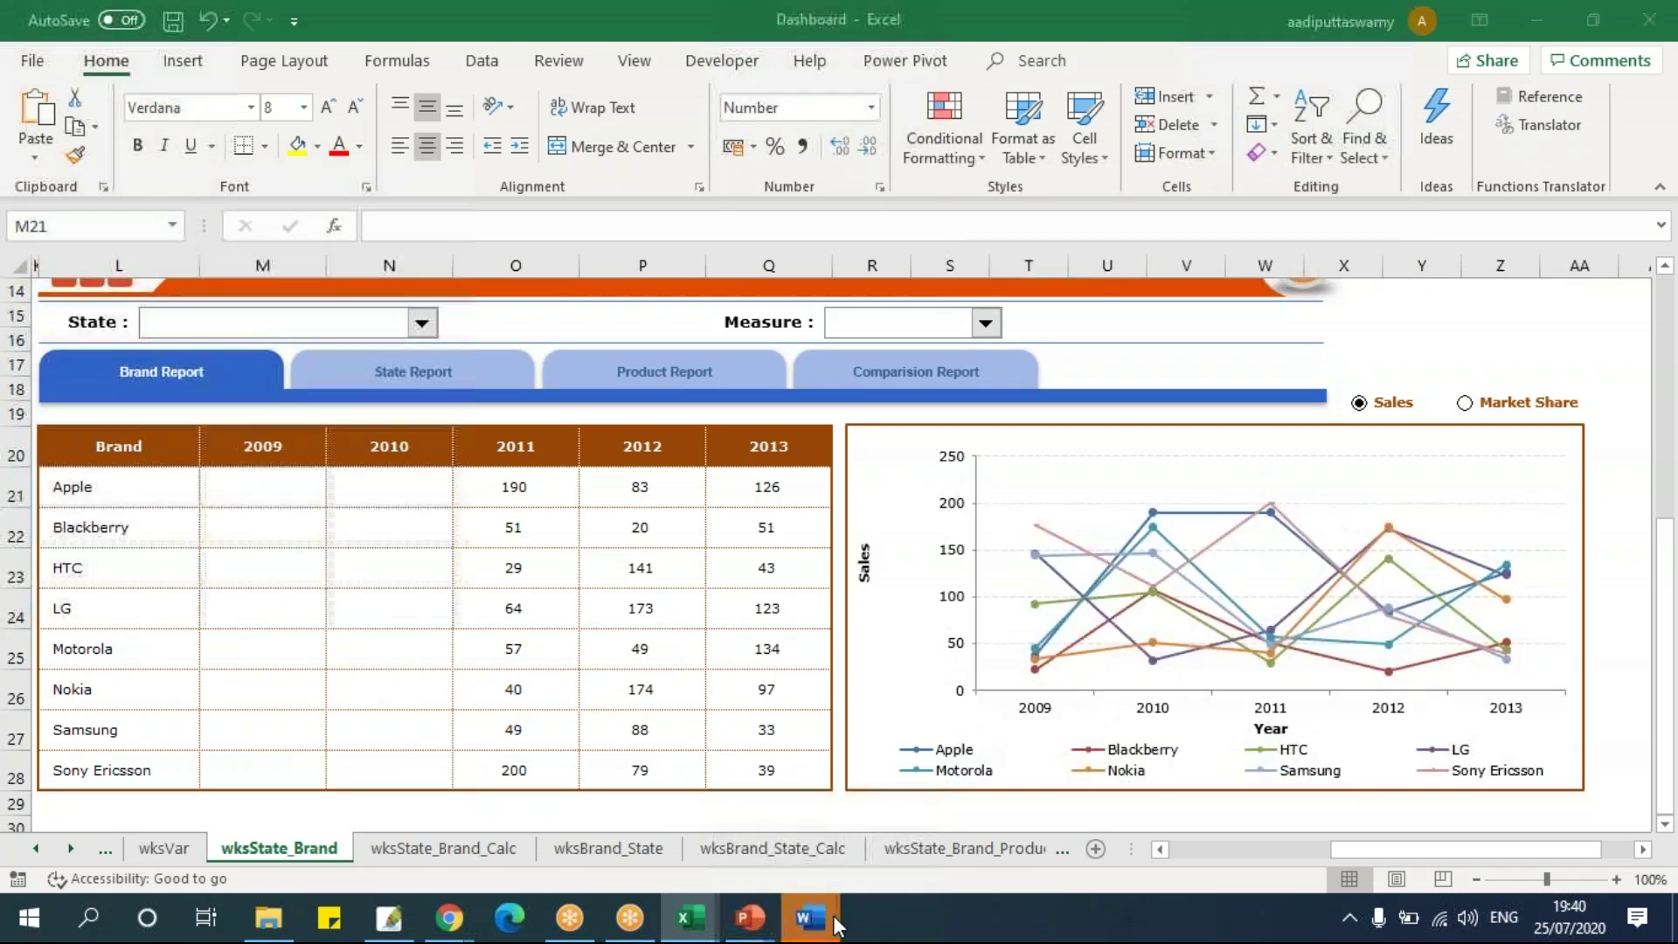
click(832, 857)
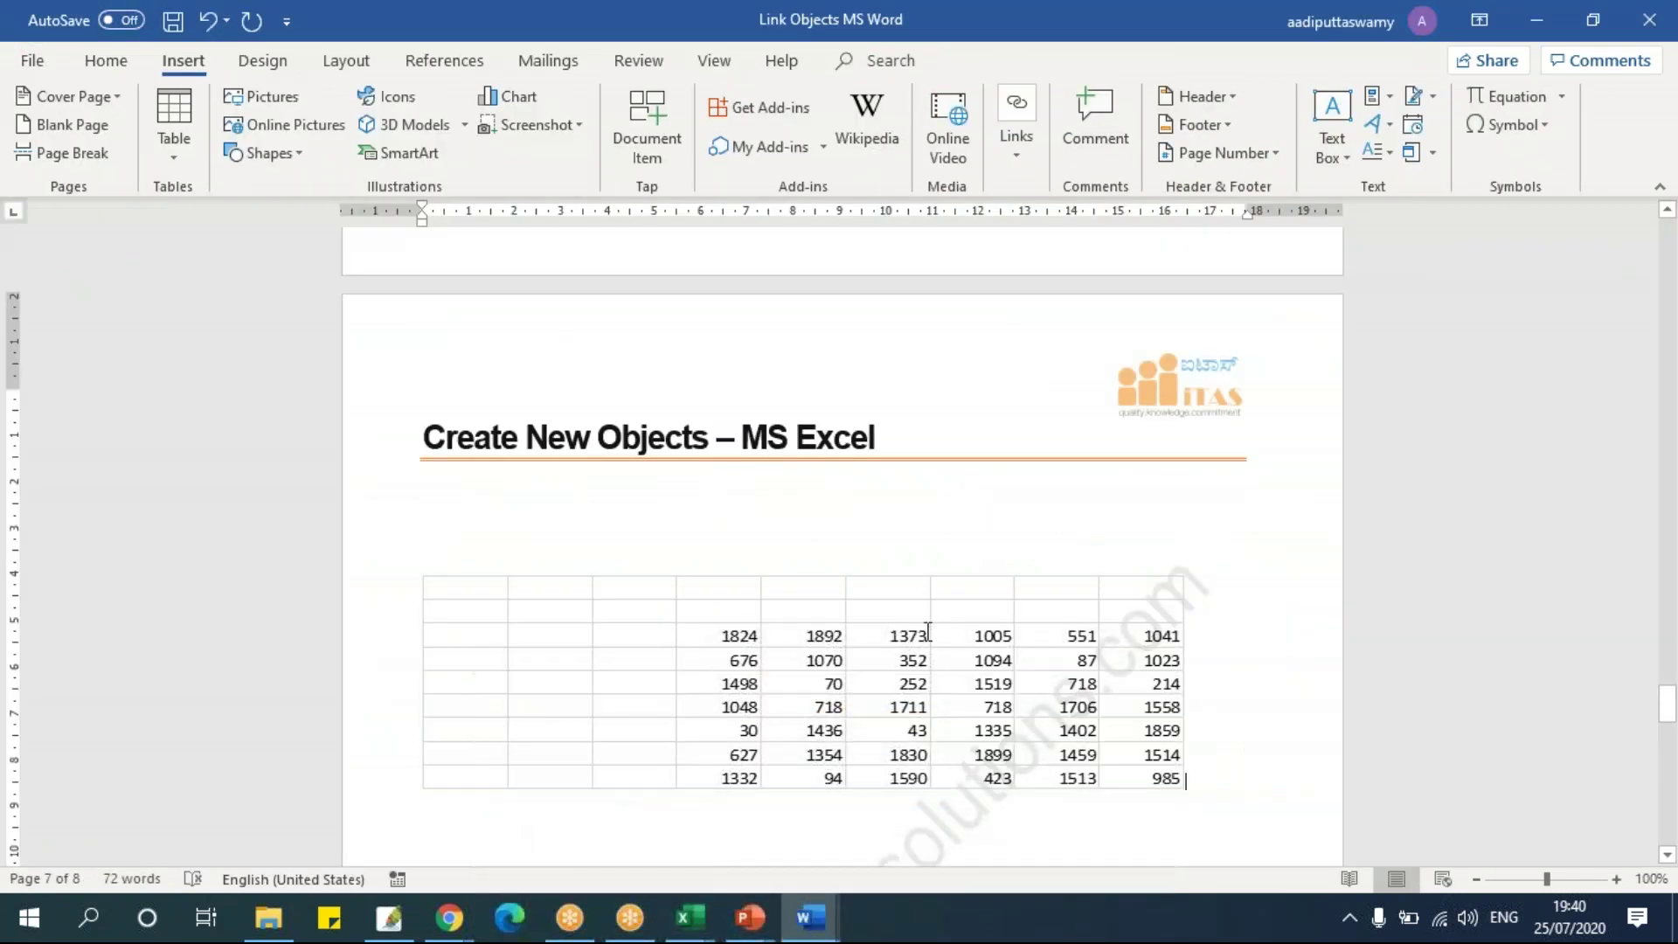
Move the embedded worksheet up closer to the heading, and open it for in-place editing and exit again.
click(917, 605)
mouse_move(909, 612)
mouse_down()
mouse_move(893, 551)
mouse_move(896, 635)
mouse_move(915, 634)
mouse_up()
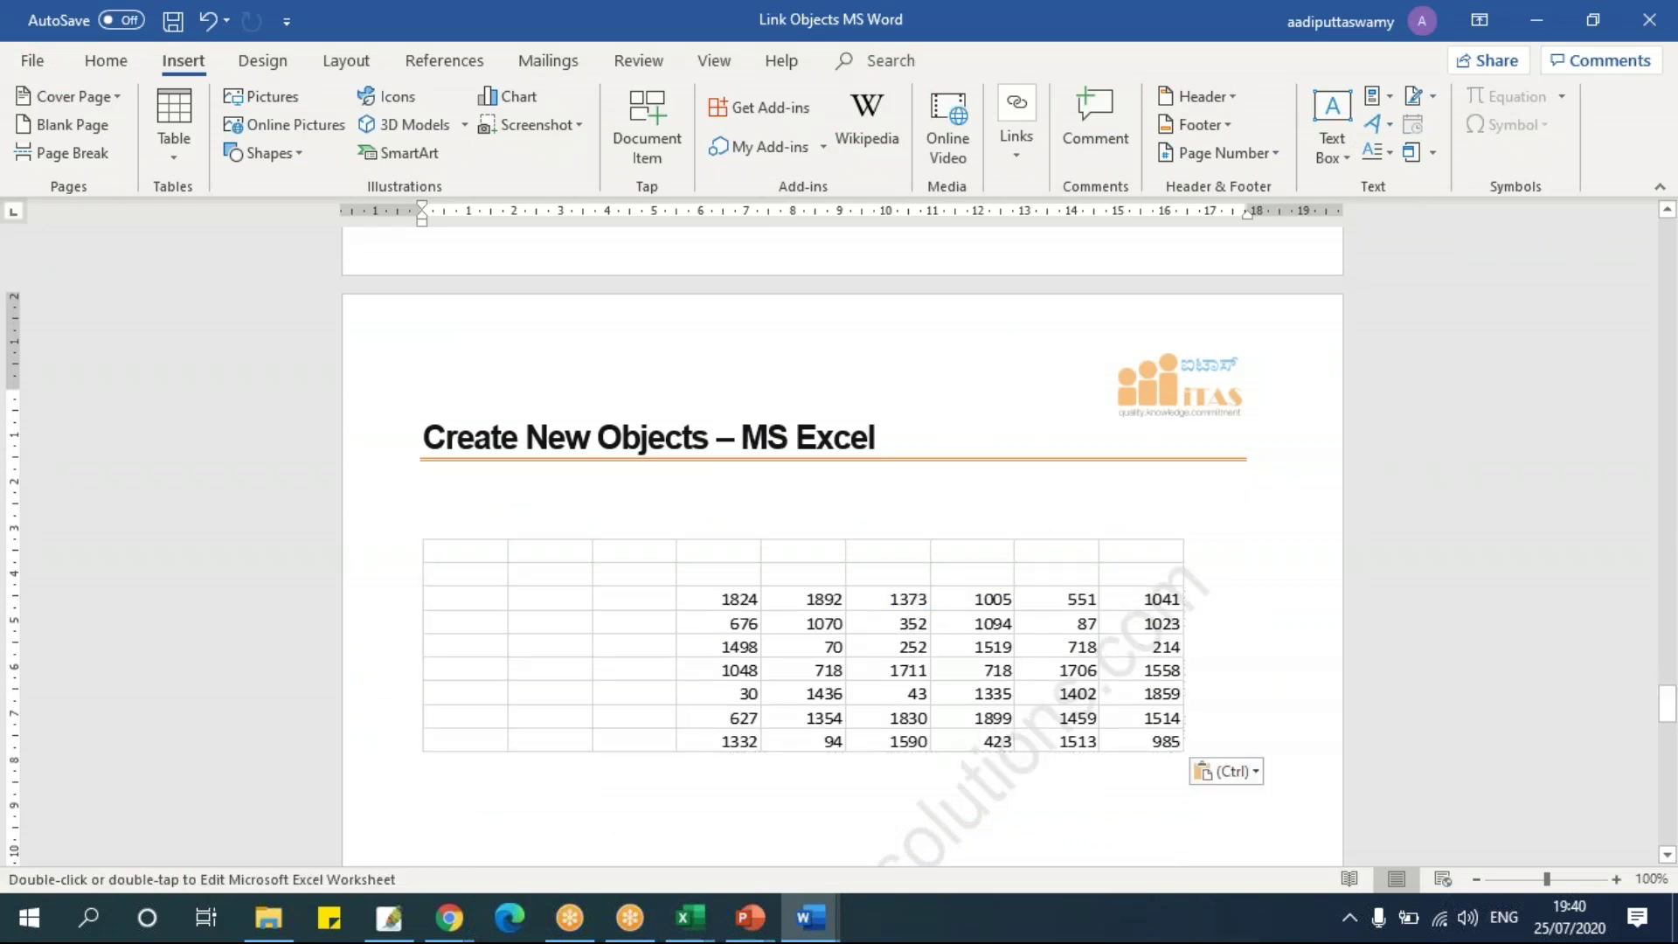
double_click(891, 736)
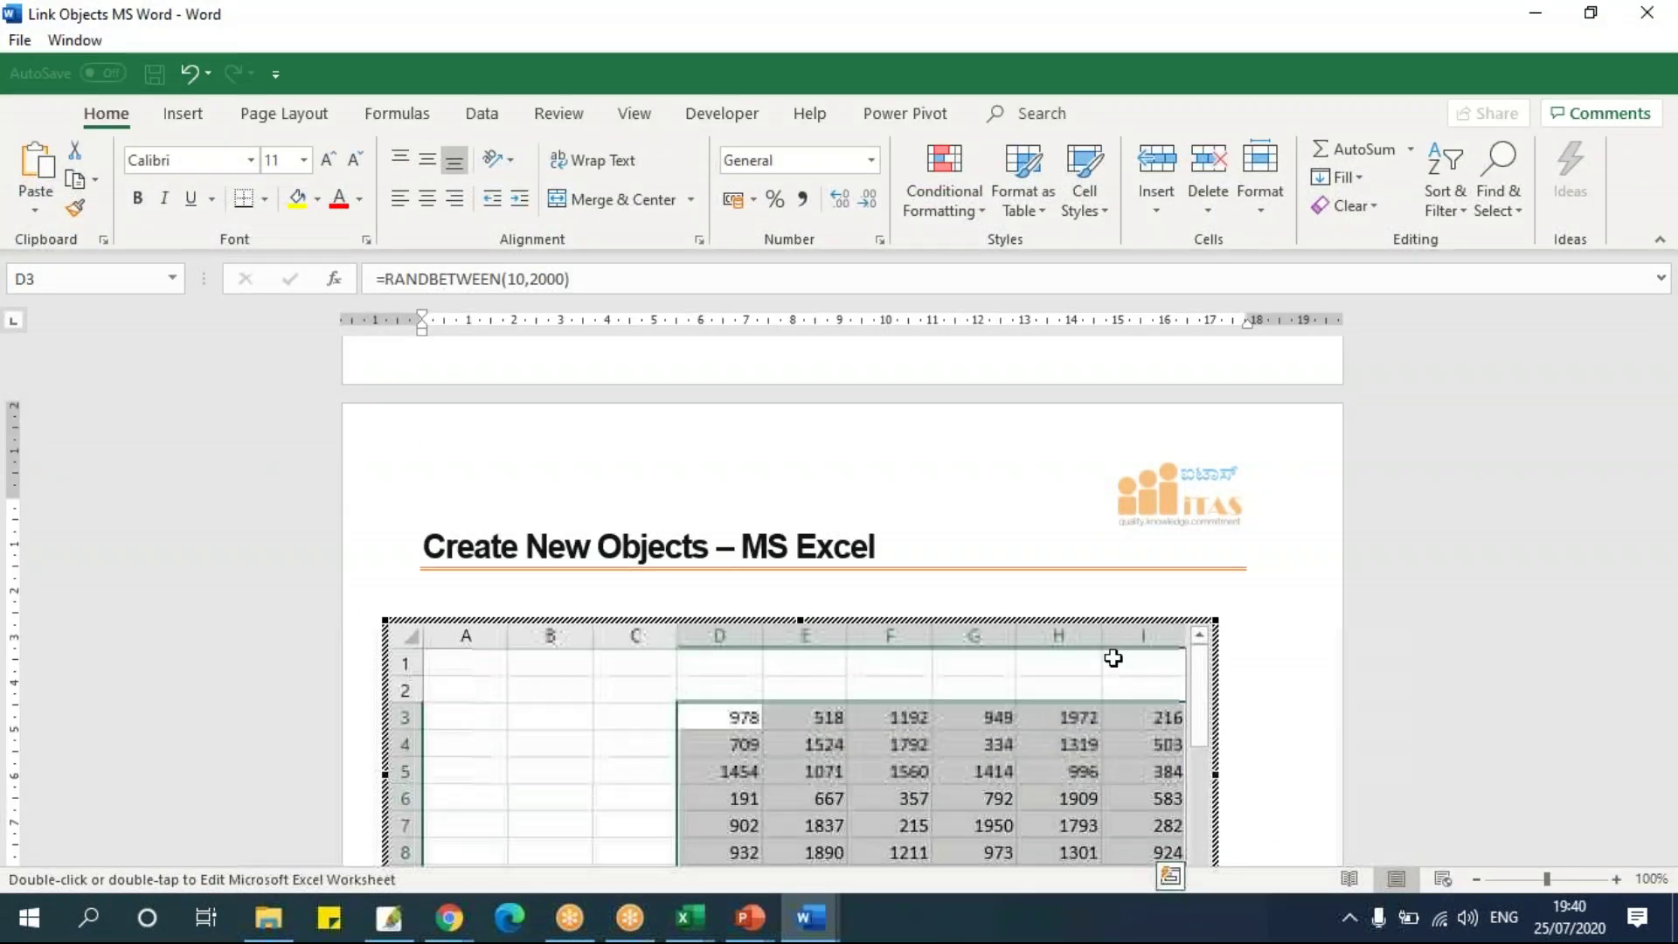
click(1271, 623)
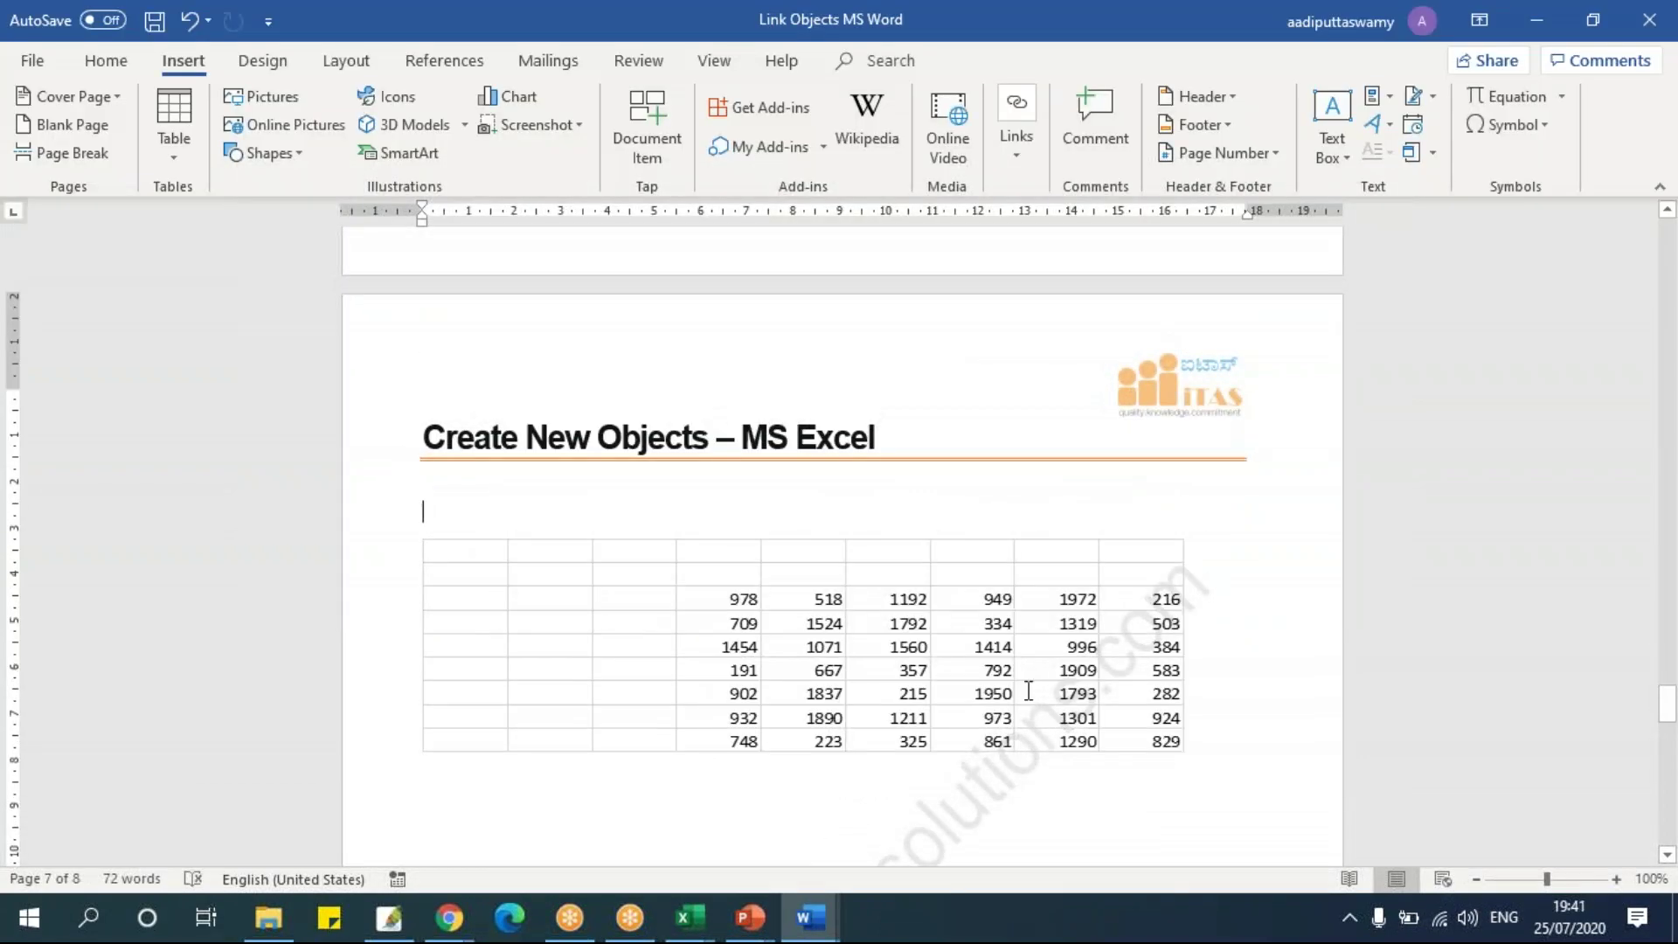
Insert a new Microsoft PowerPoint Presentation object in the blank area below the embedded worksheet.
scroll(1032, 569, down, 4)
click(978, 568)
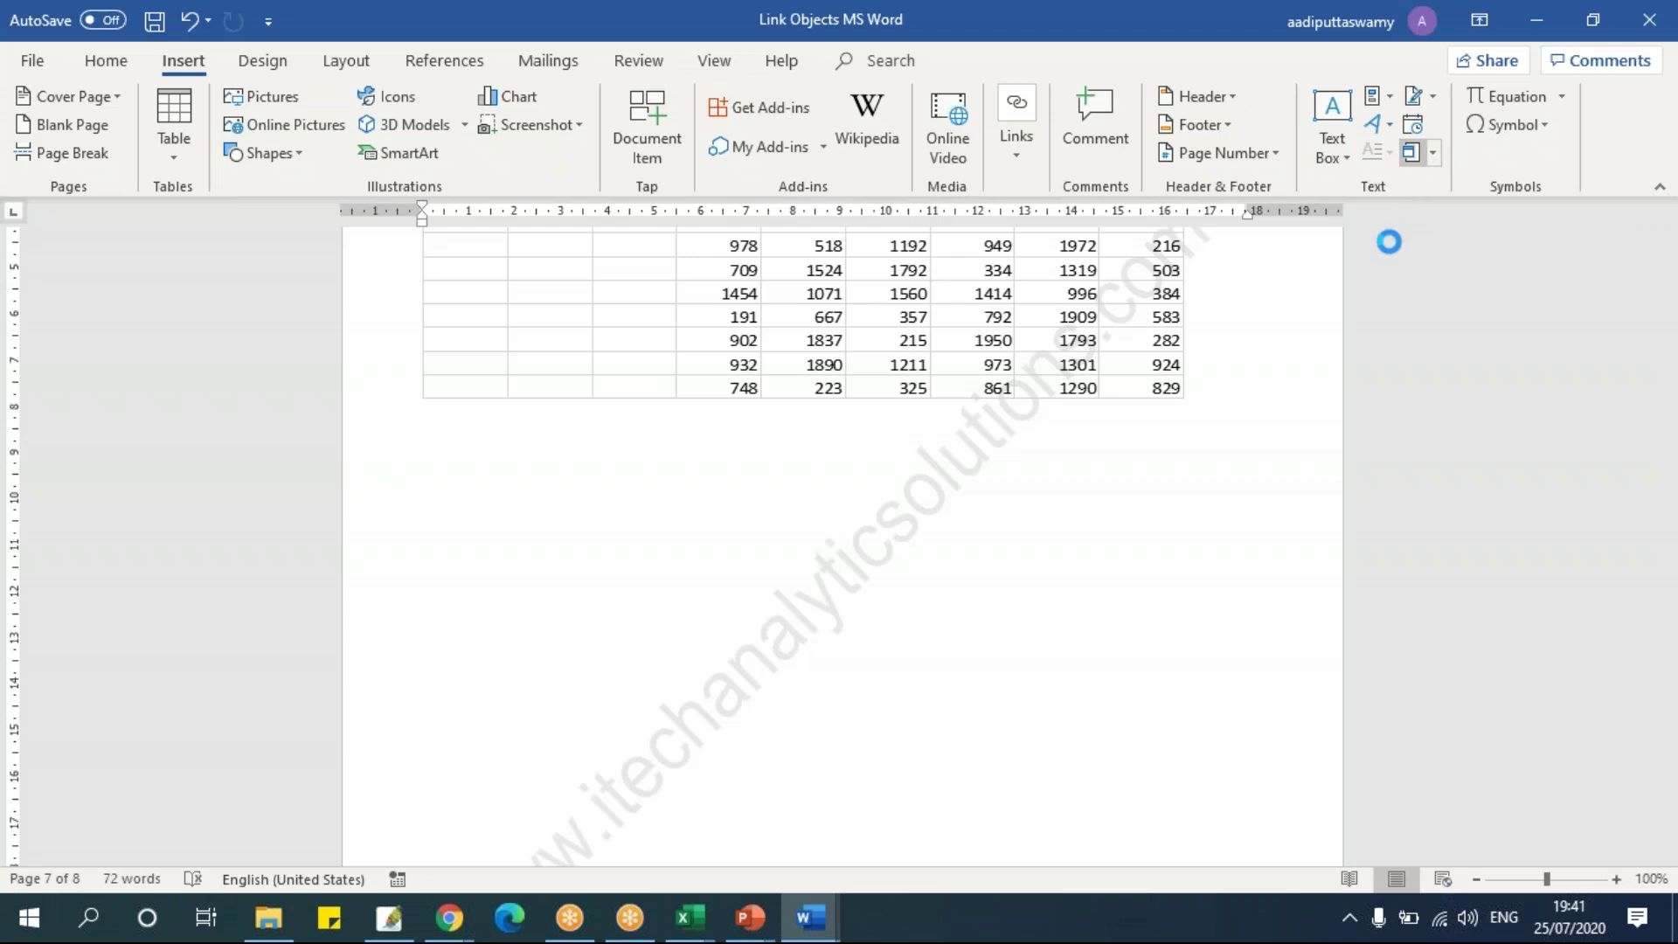
click(739, 376)
scroll(775, 420, down, 5)
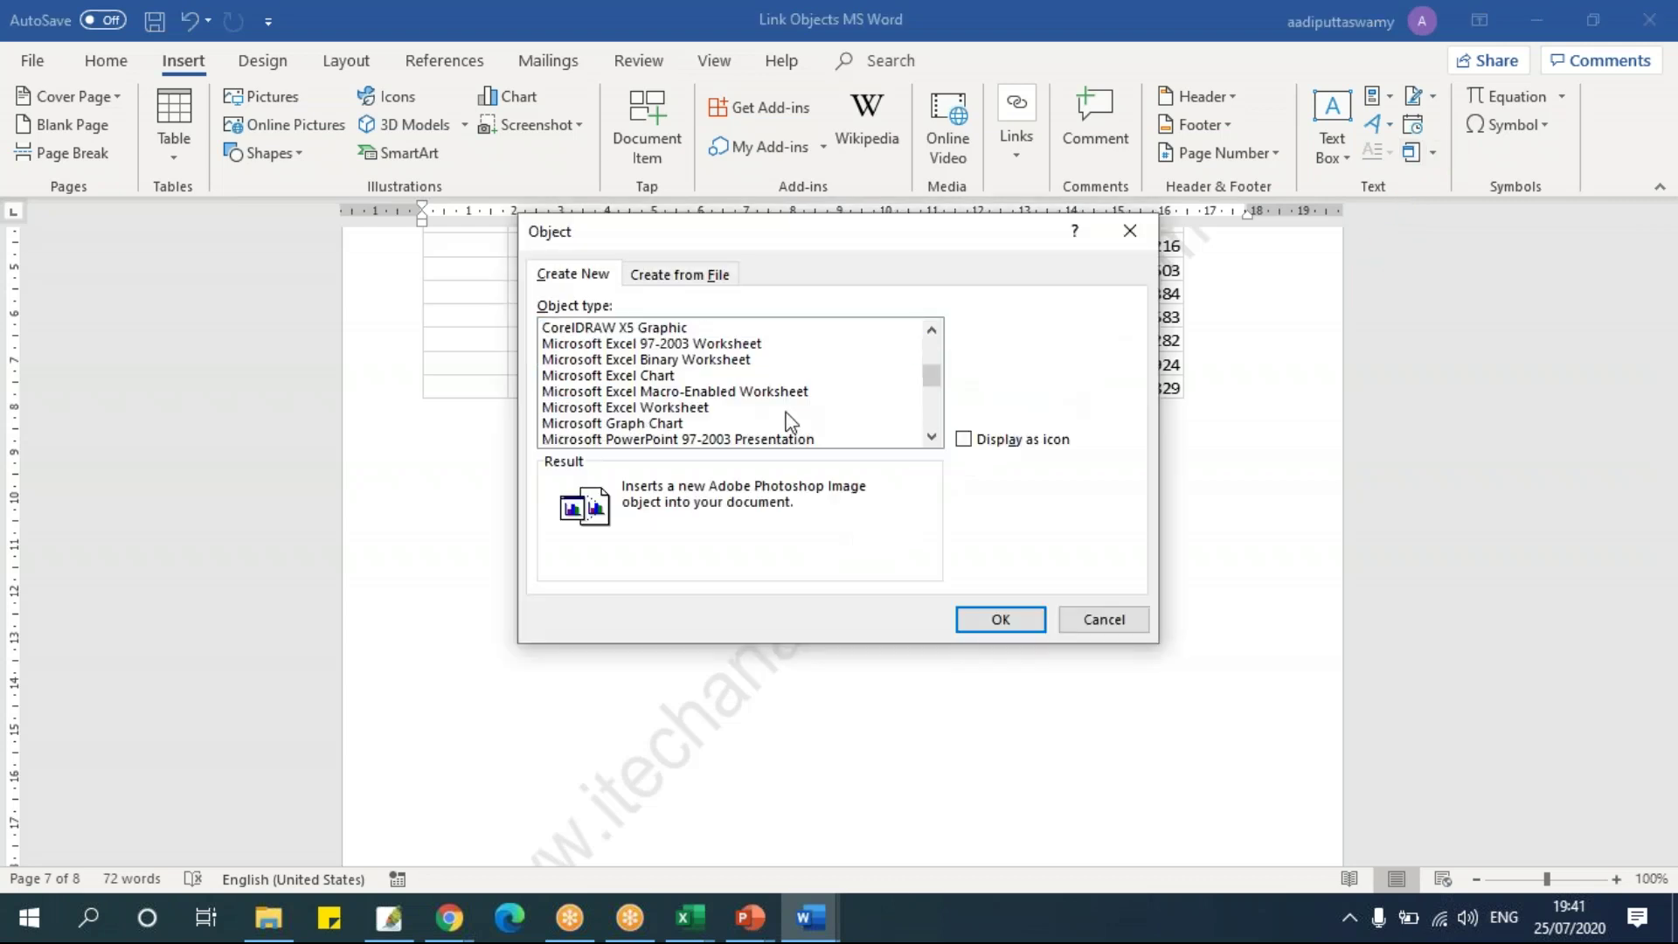
click(754, 361)
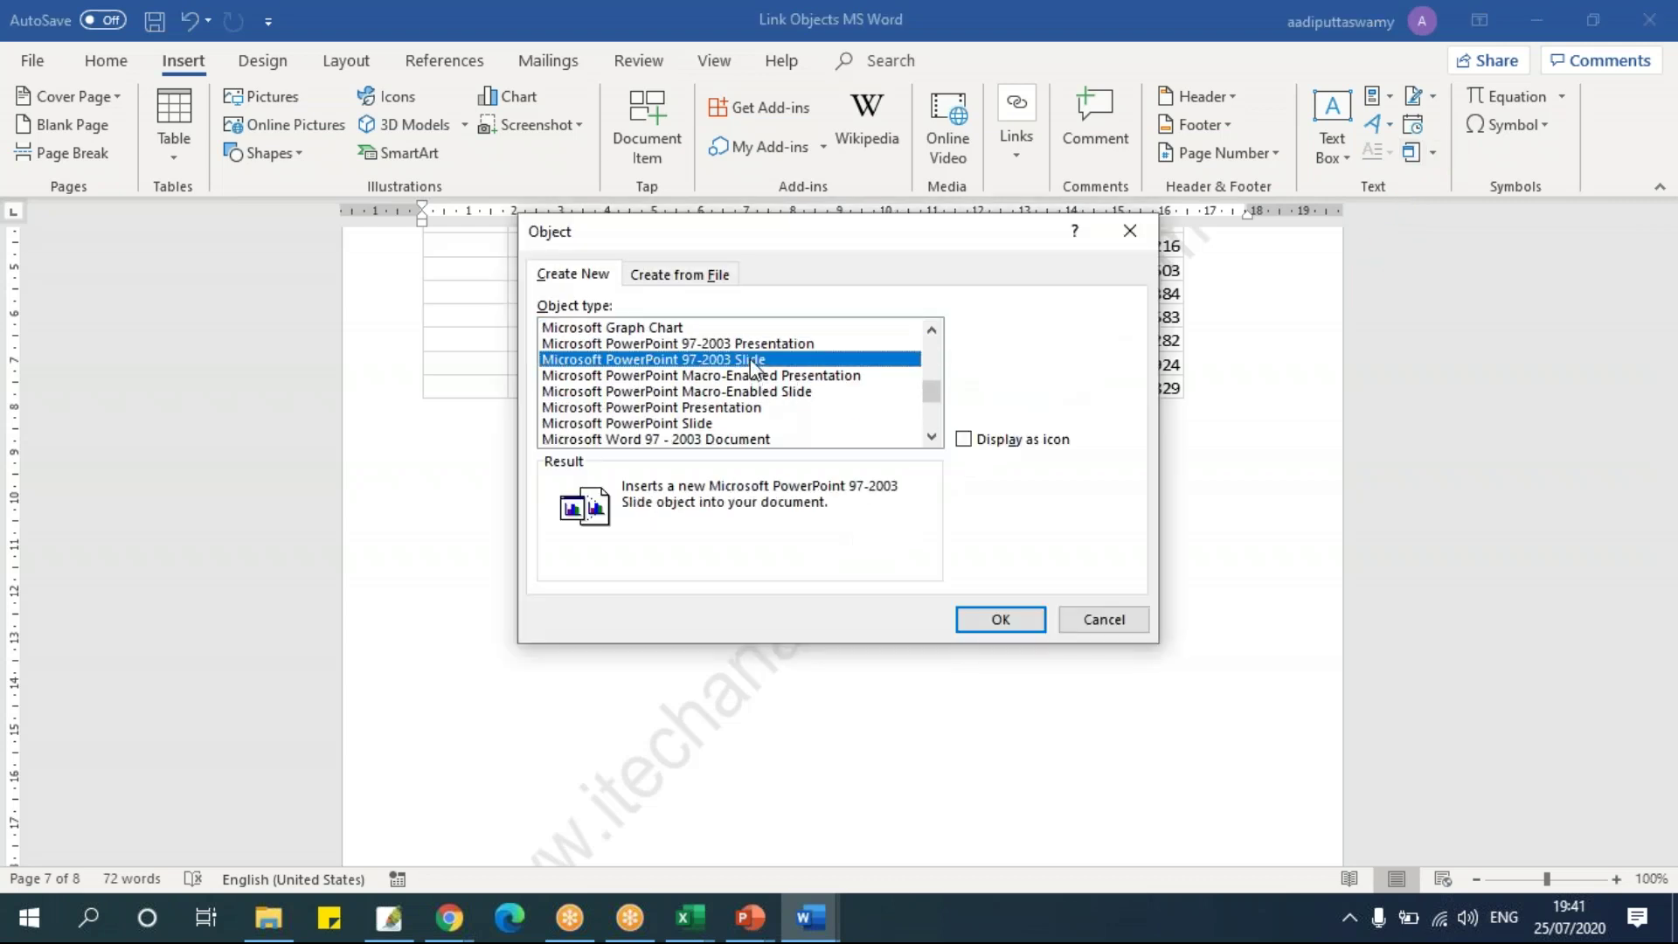
click(749, 409)
click(738, 424)
click(765, 408)
click(1001, 620)
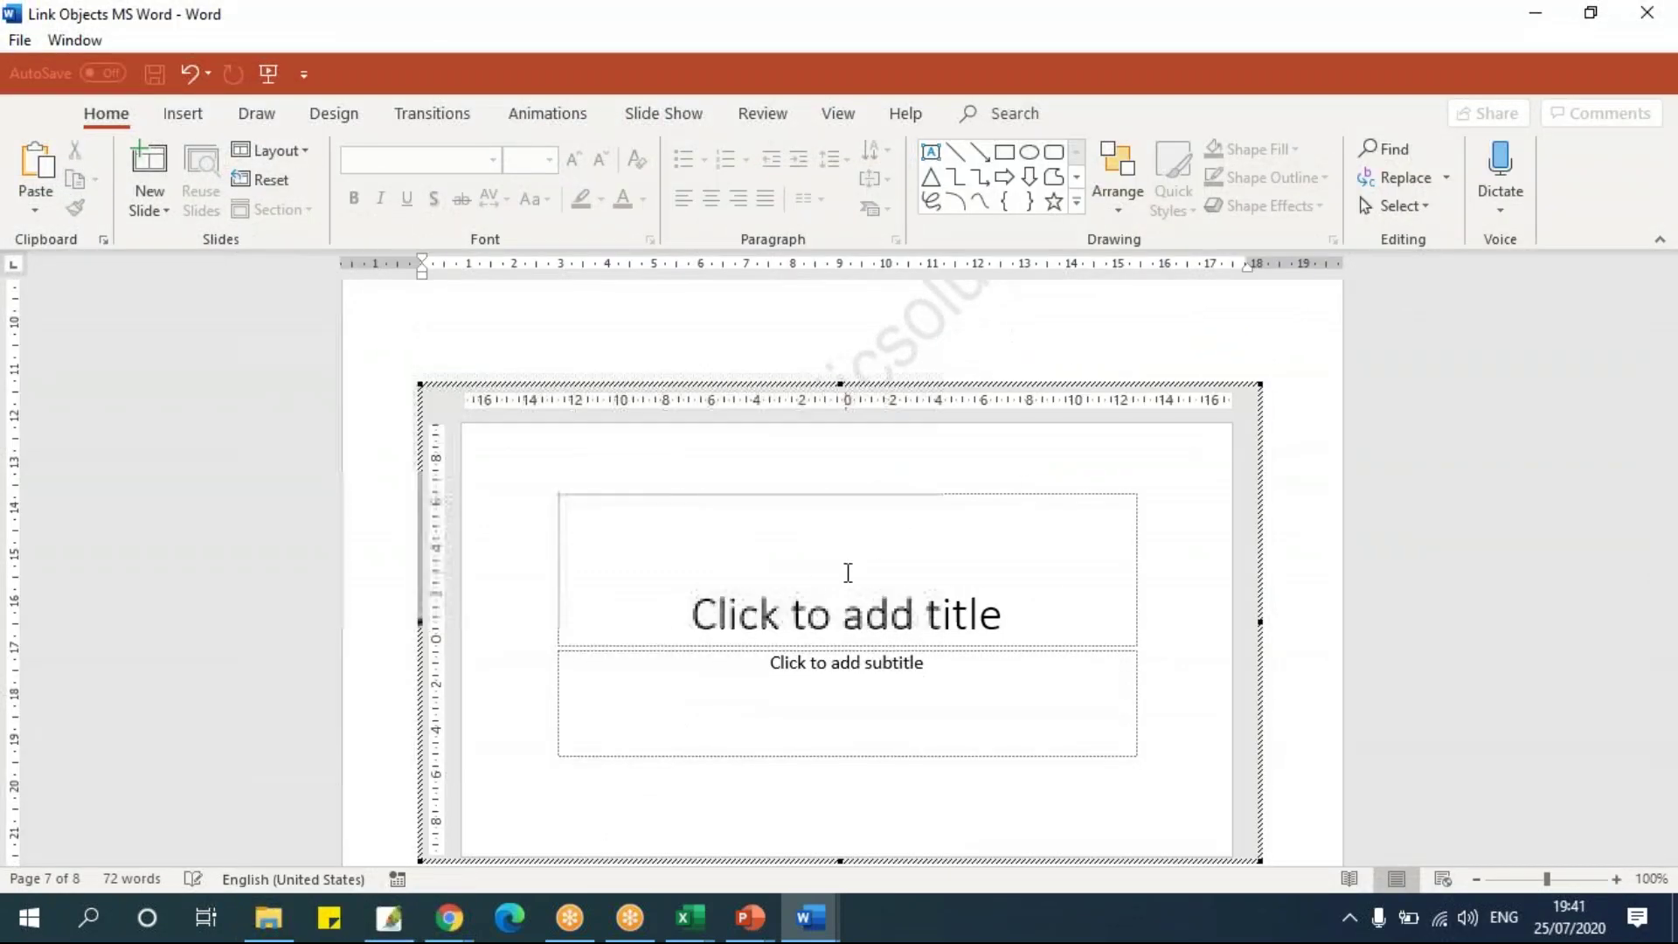
Add a second title slide to the embedded presentation and leave its in-place editing.
click(902, 584)
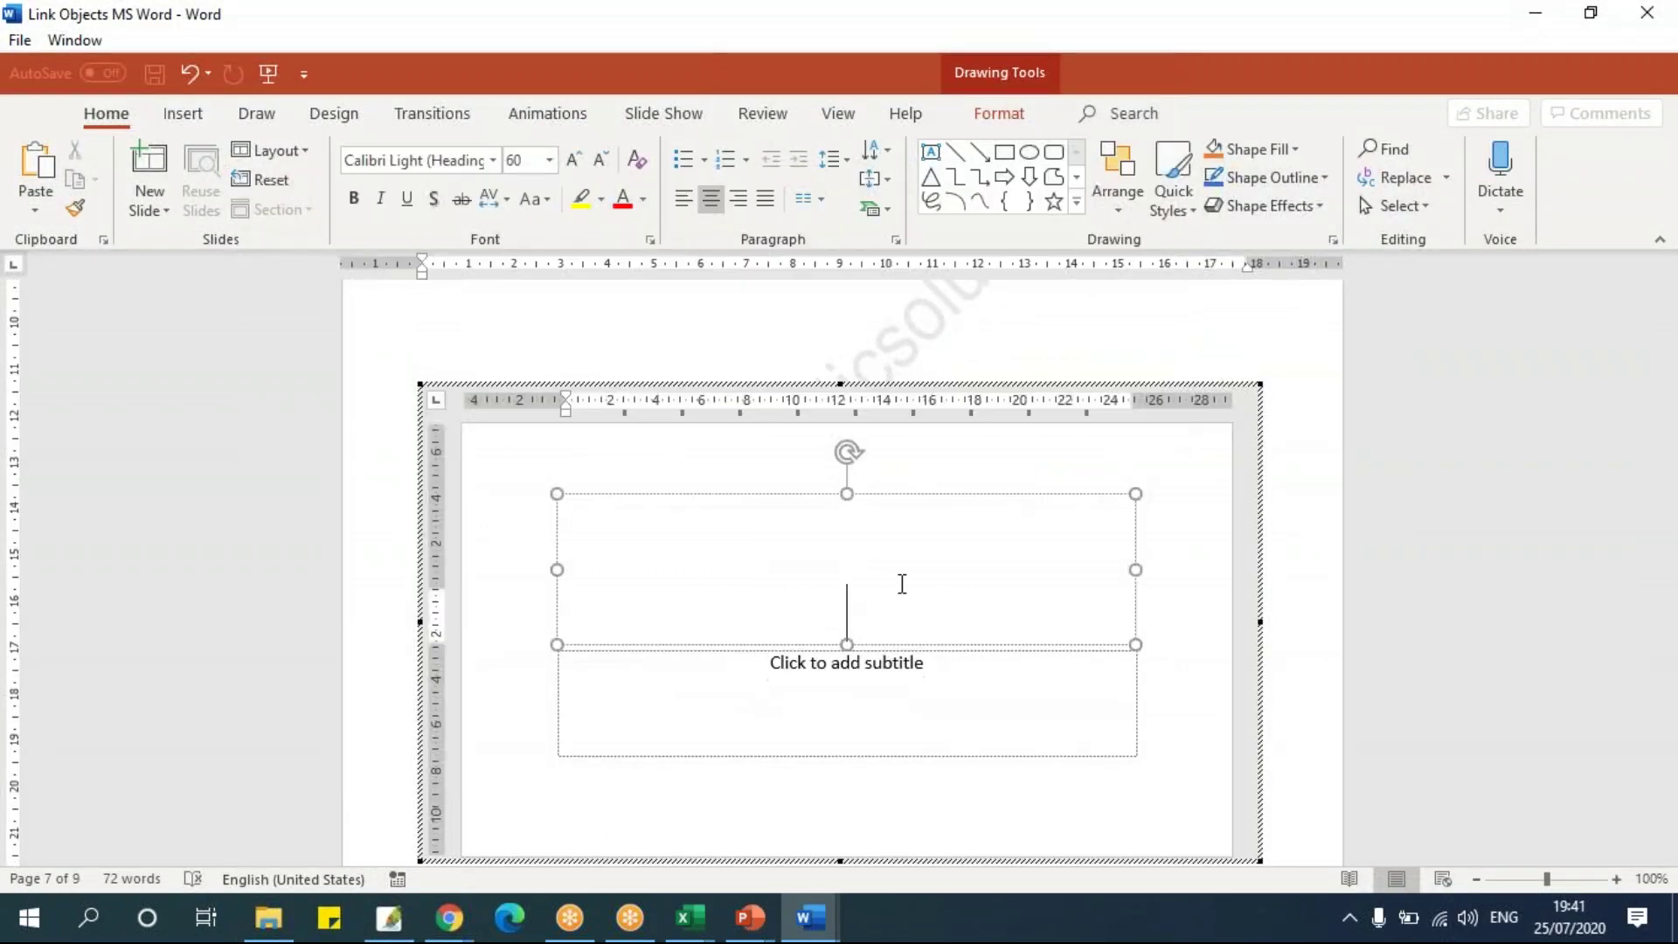
click(142, 192)
click(200, 304)
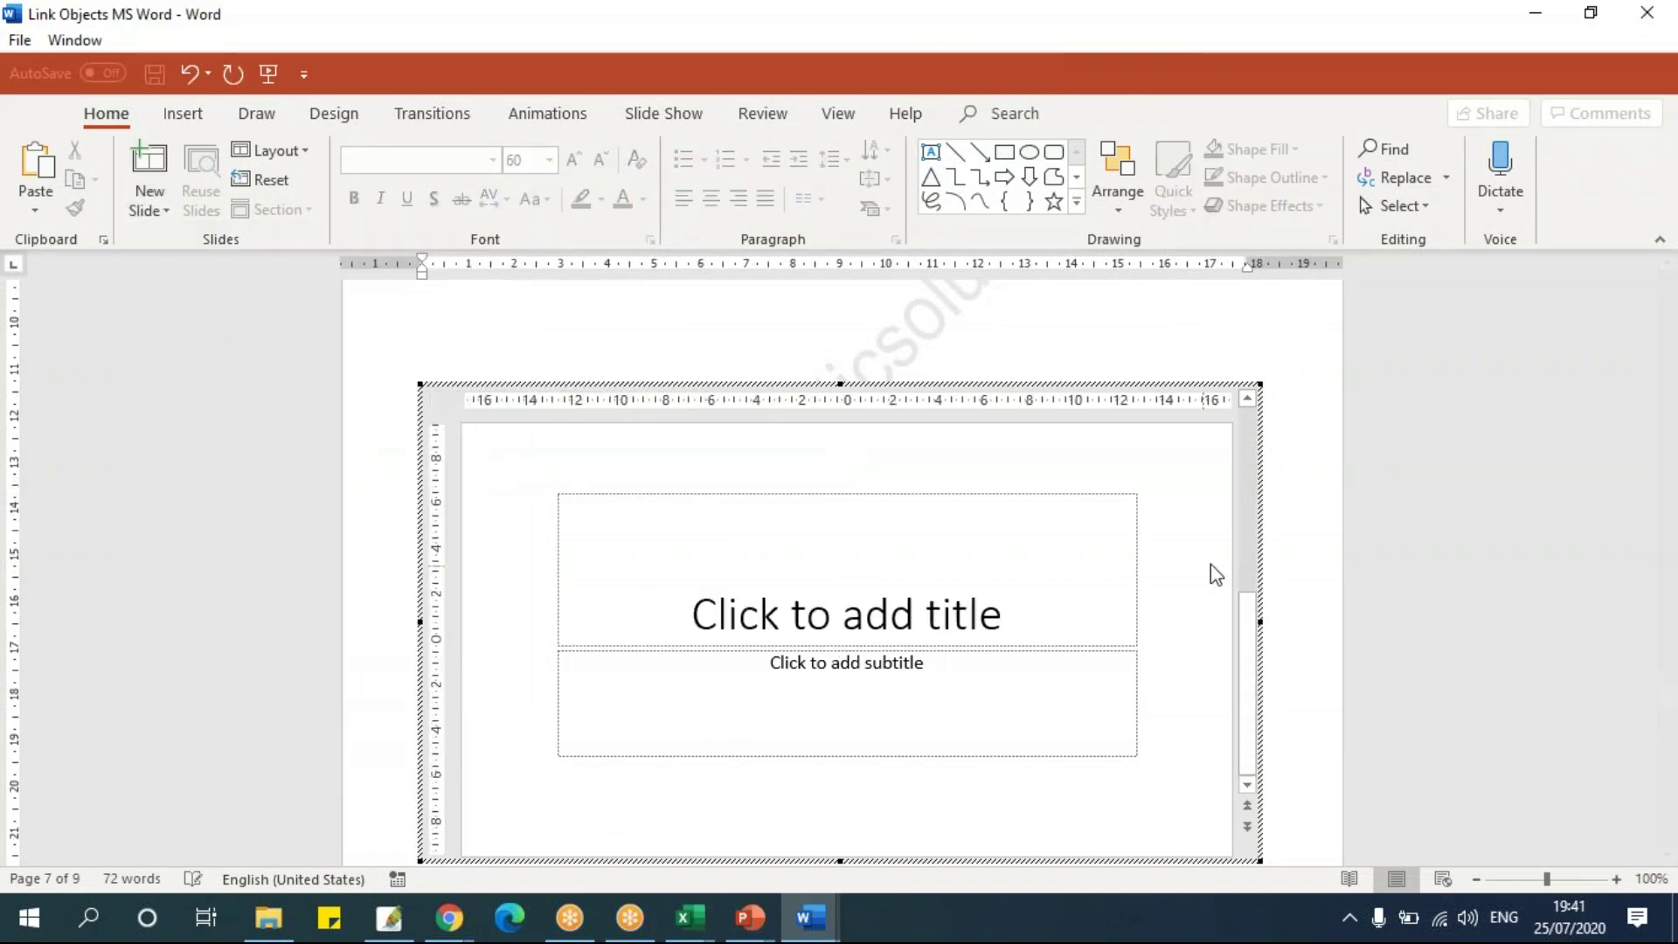
click(1265, 626)
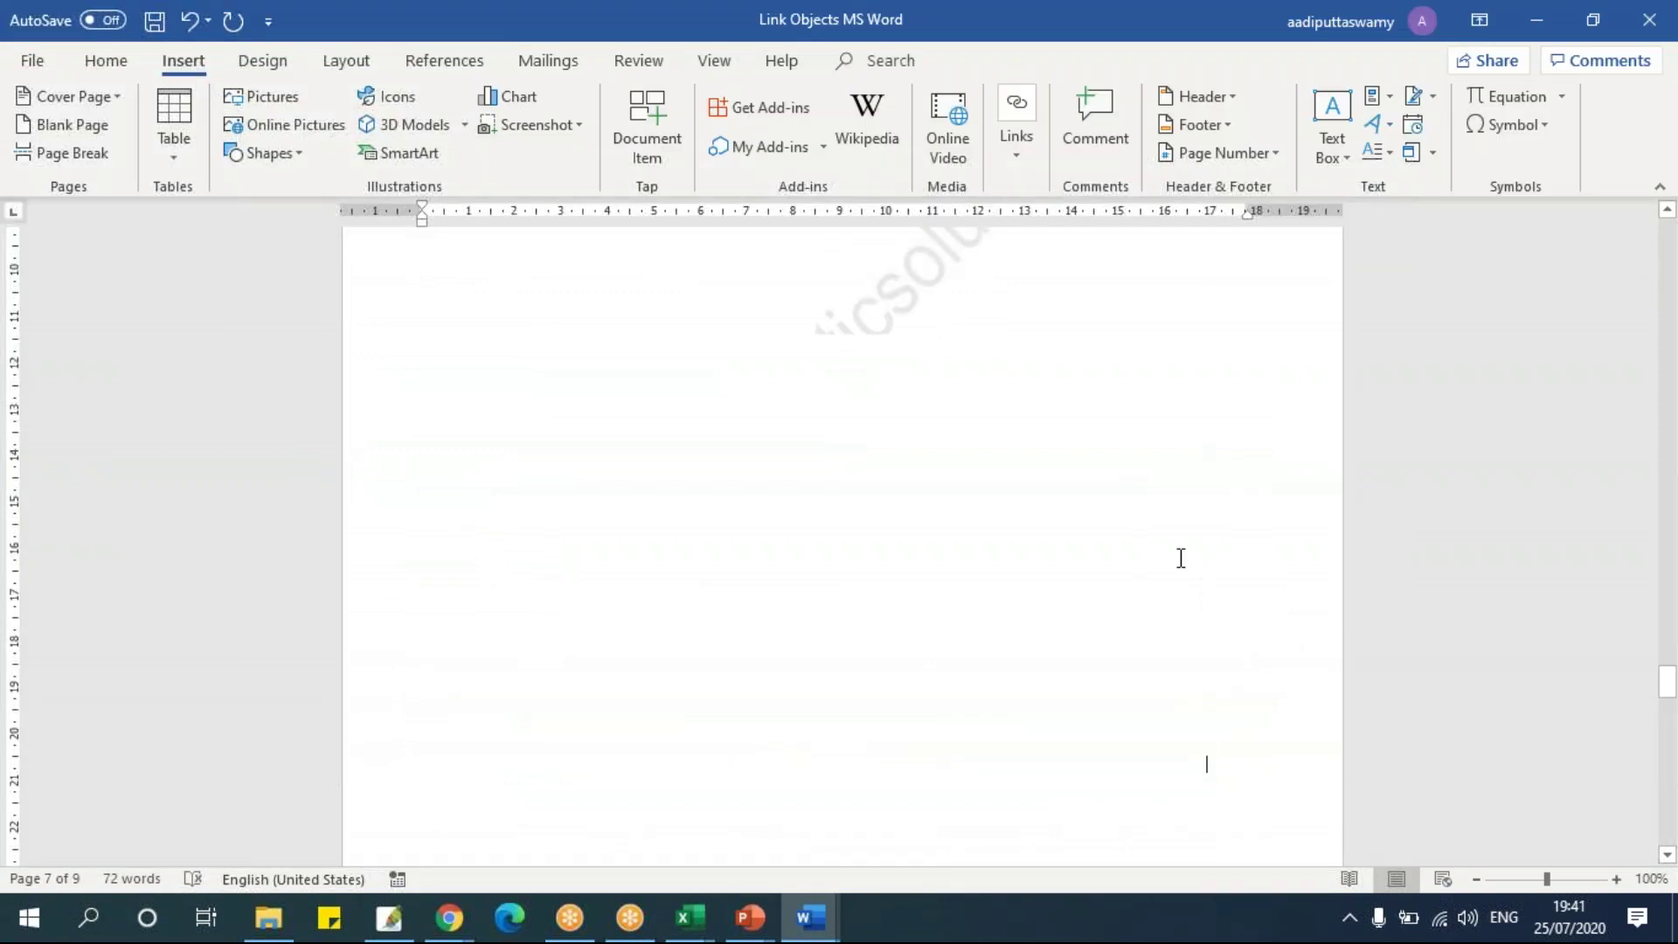
Switch to the Dashboard workbook in Excel, select the brand sales chart, and return to Word.
key(alt+Tab)
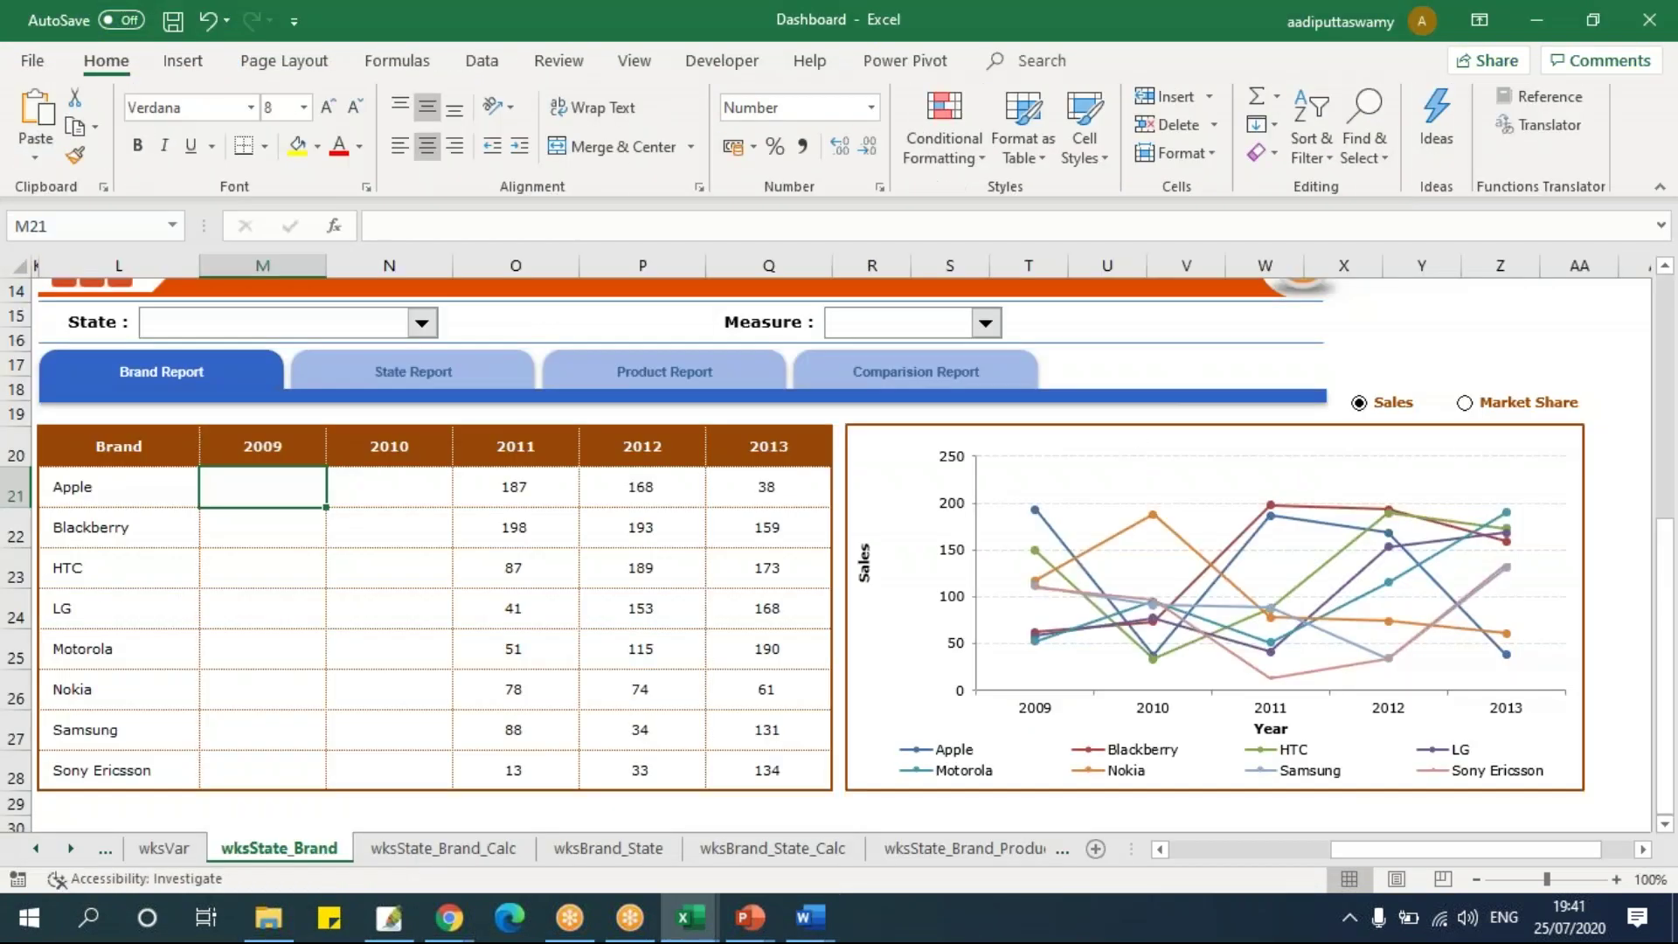
click(870, 472)
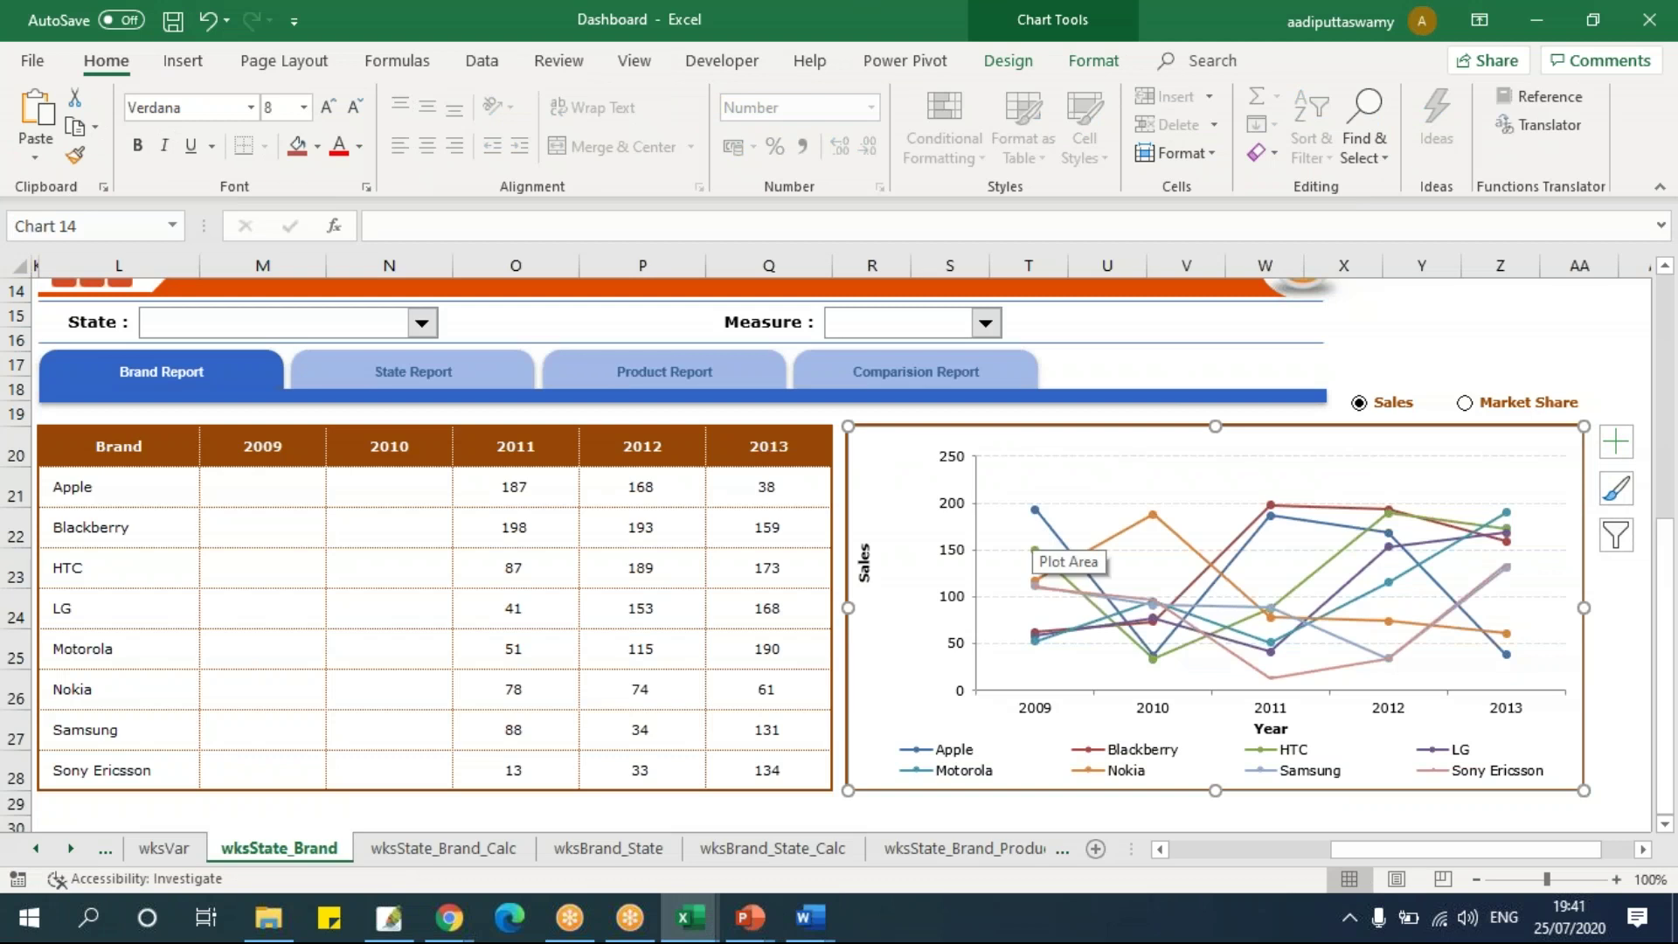
key(alt+Tab)
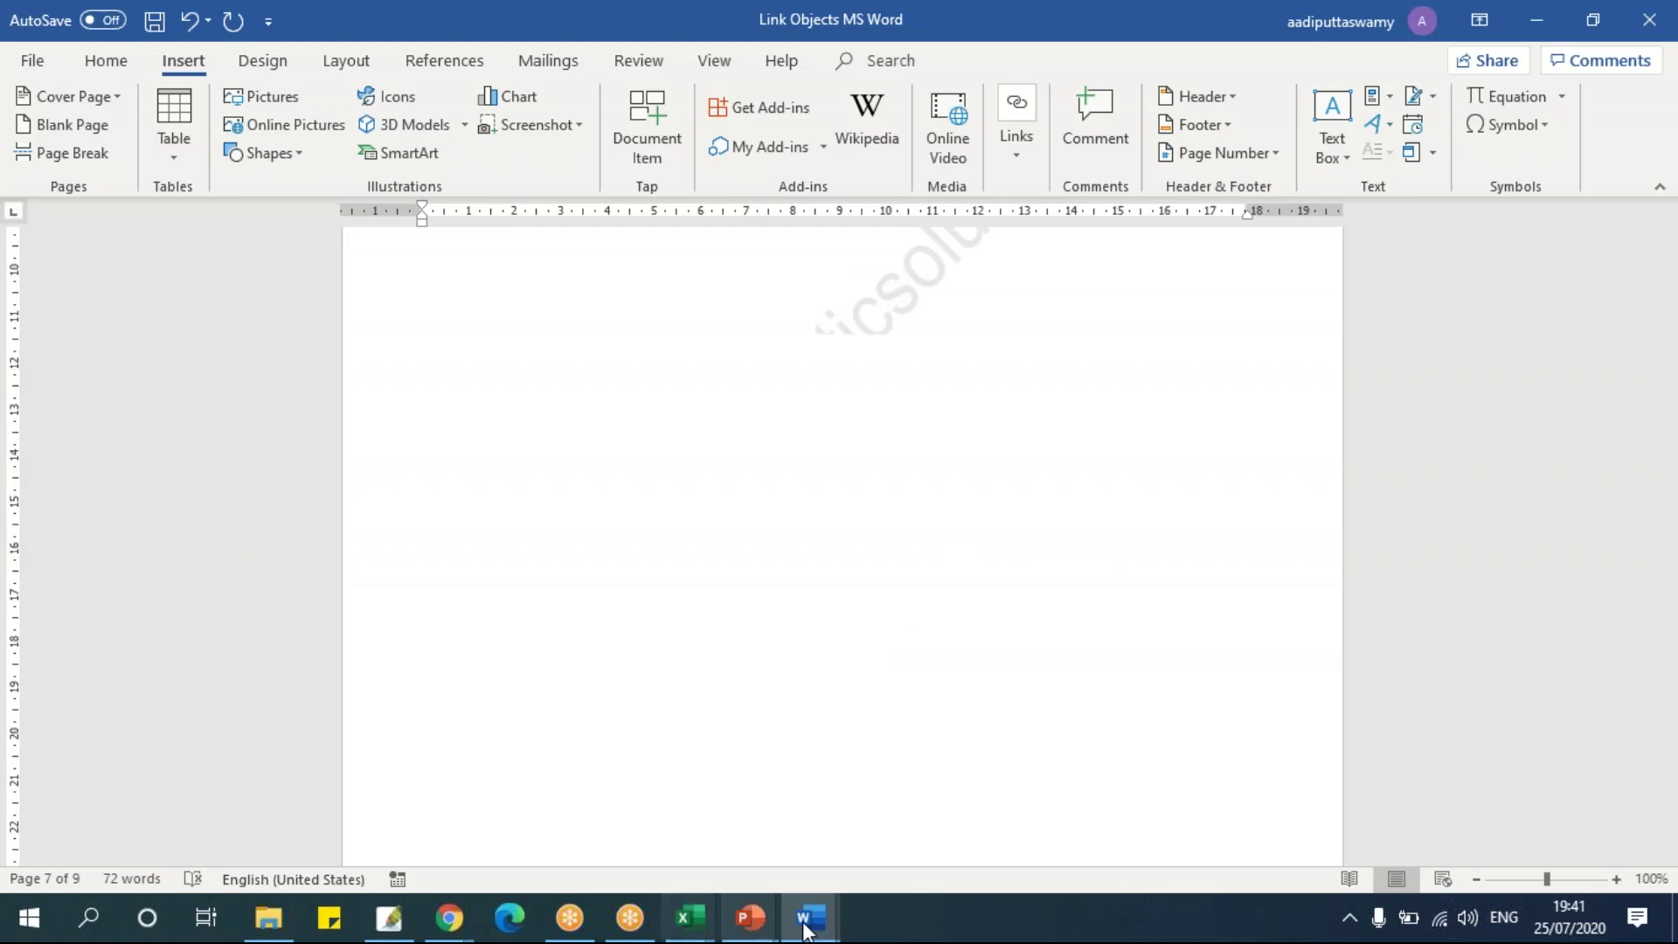
Review the embedded worksheet and the linked brand sales chart in the Word document.
click(876, 818)
scroll(926, 591, down, 5)
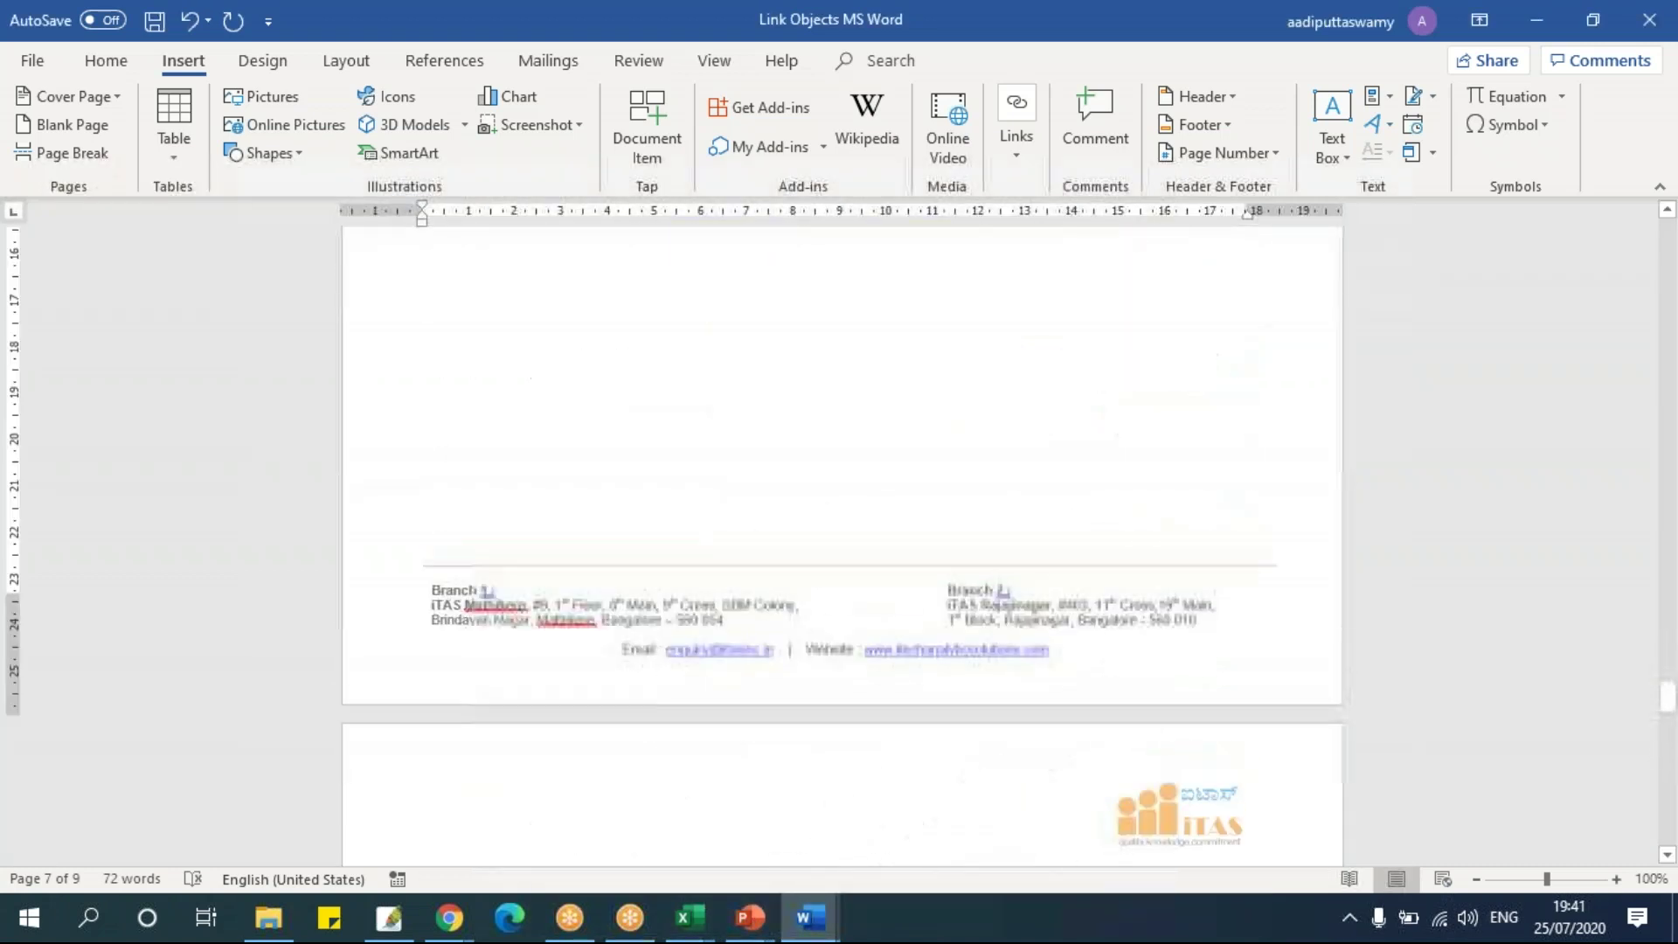
scroll(842, 542, up, 5)
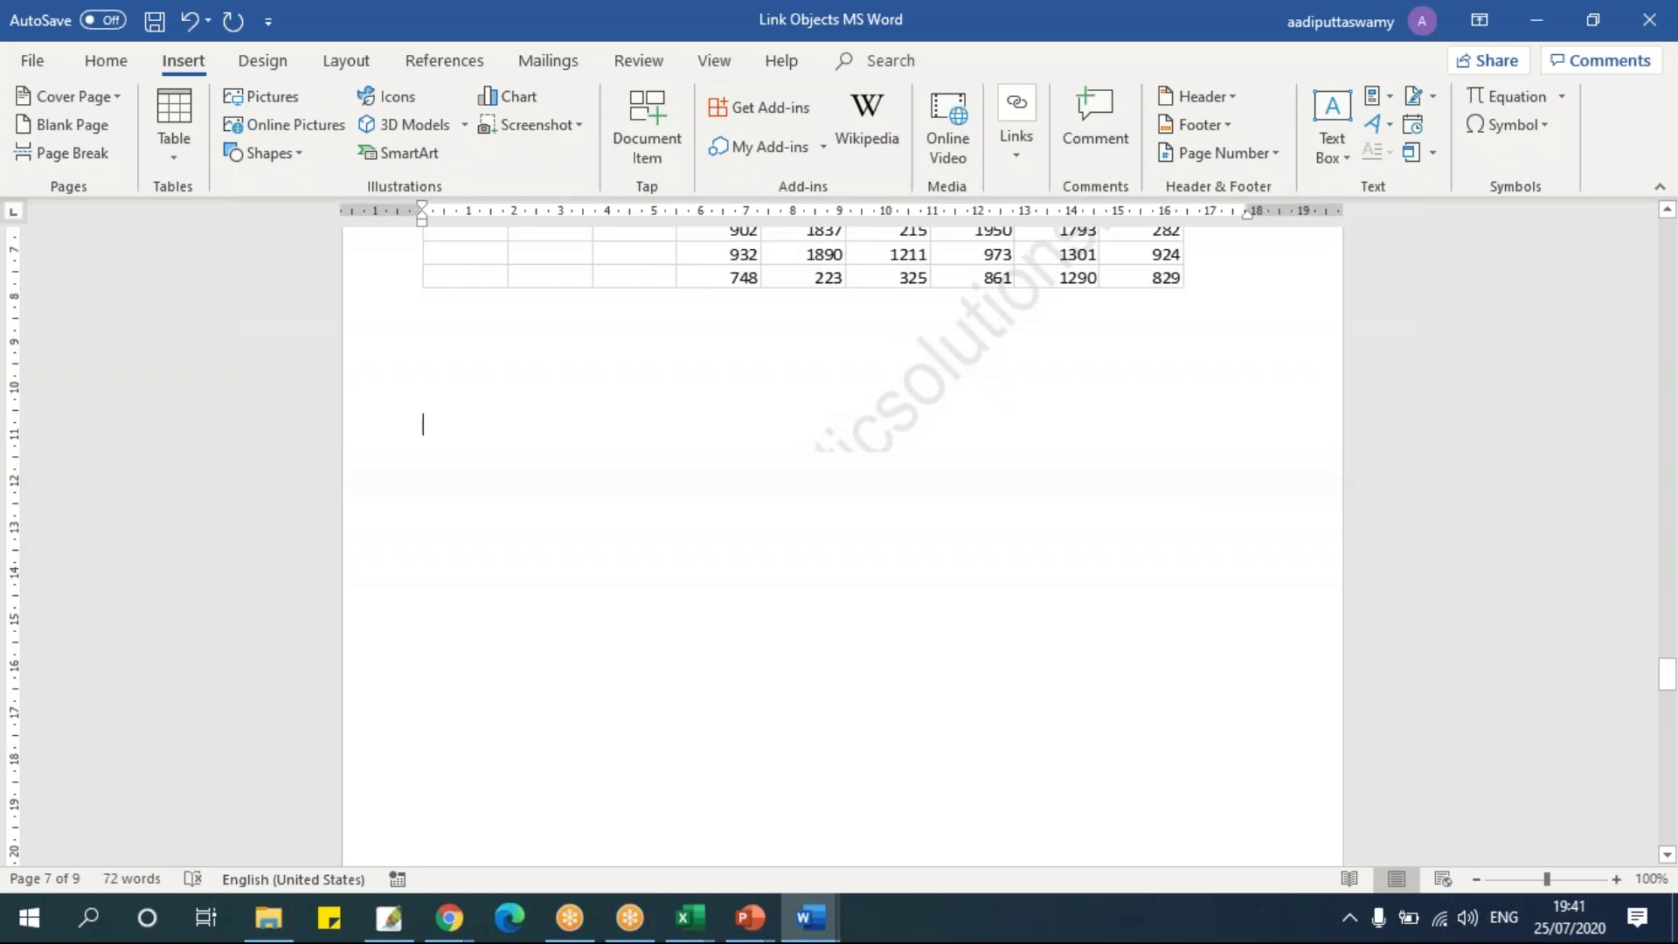
scroll(841, 542, up, 3)
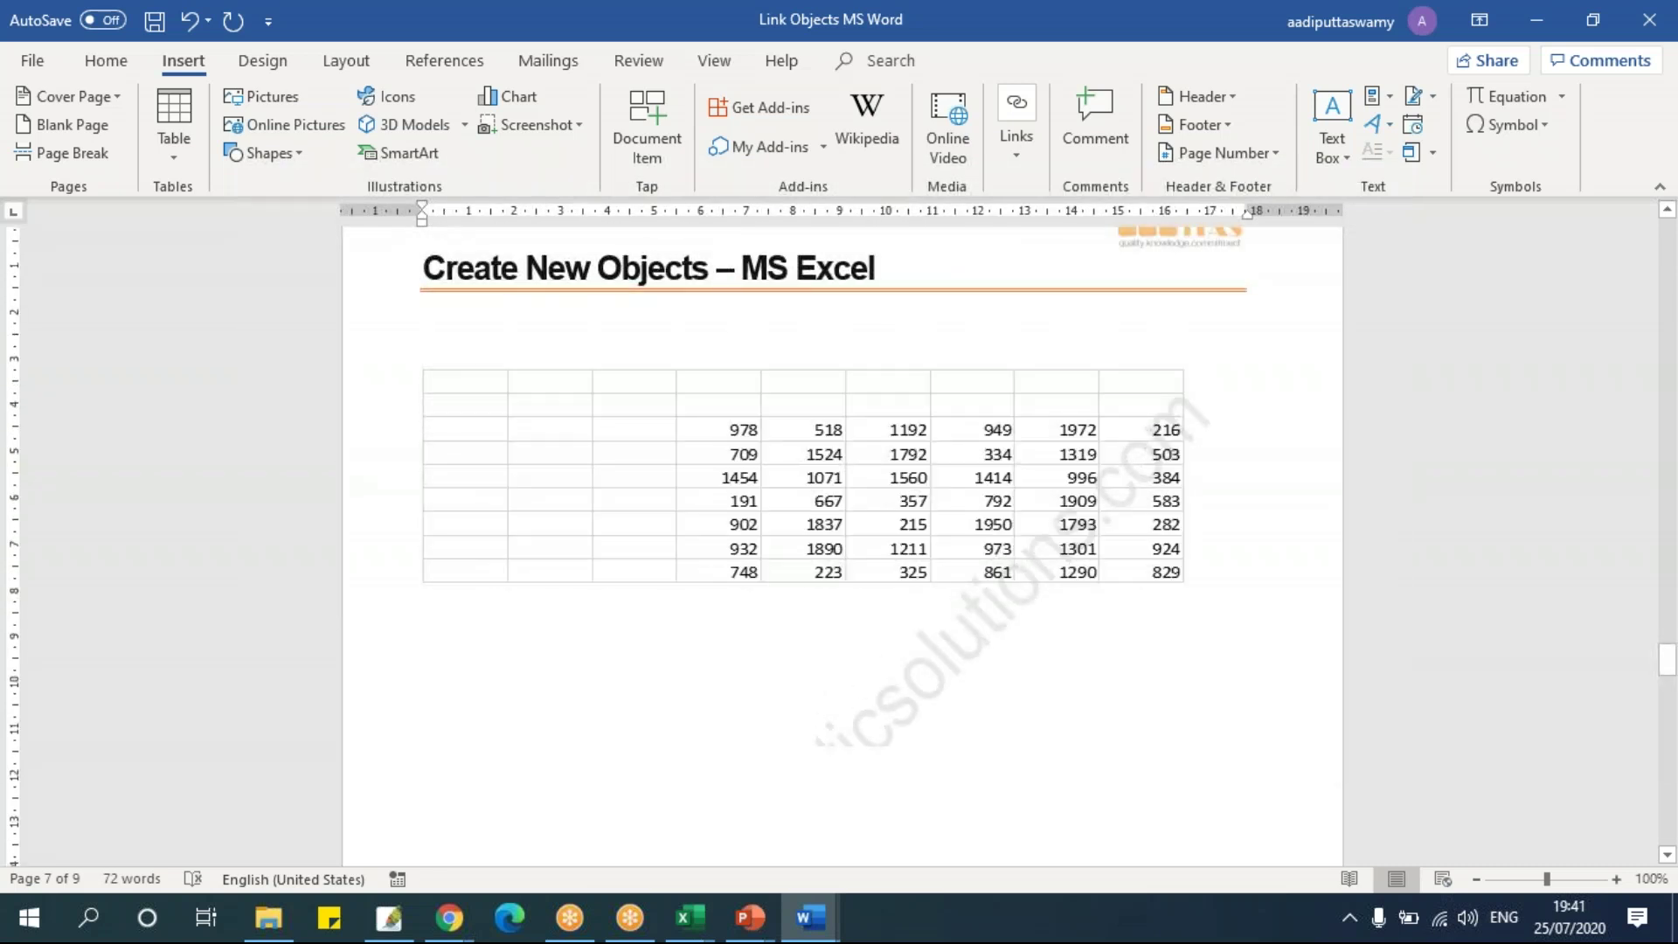
click(931, 573)
scroll(932, 572, up, 3)
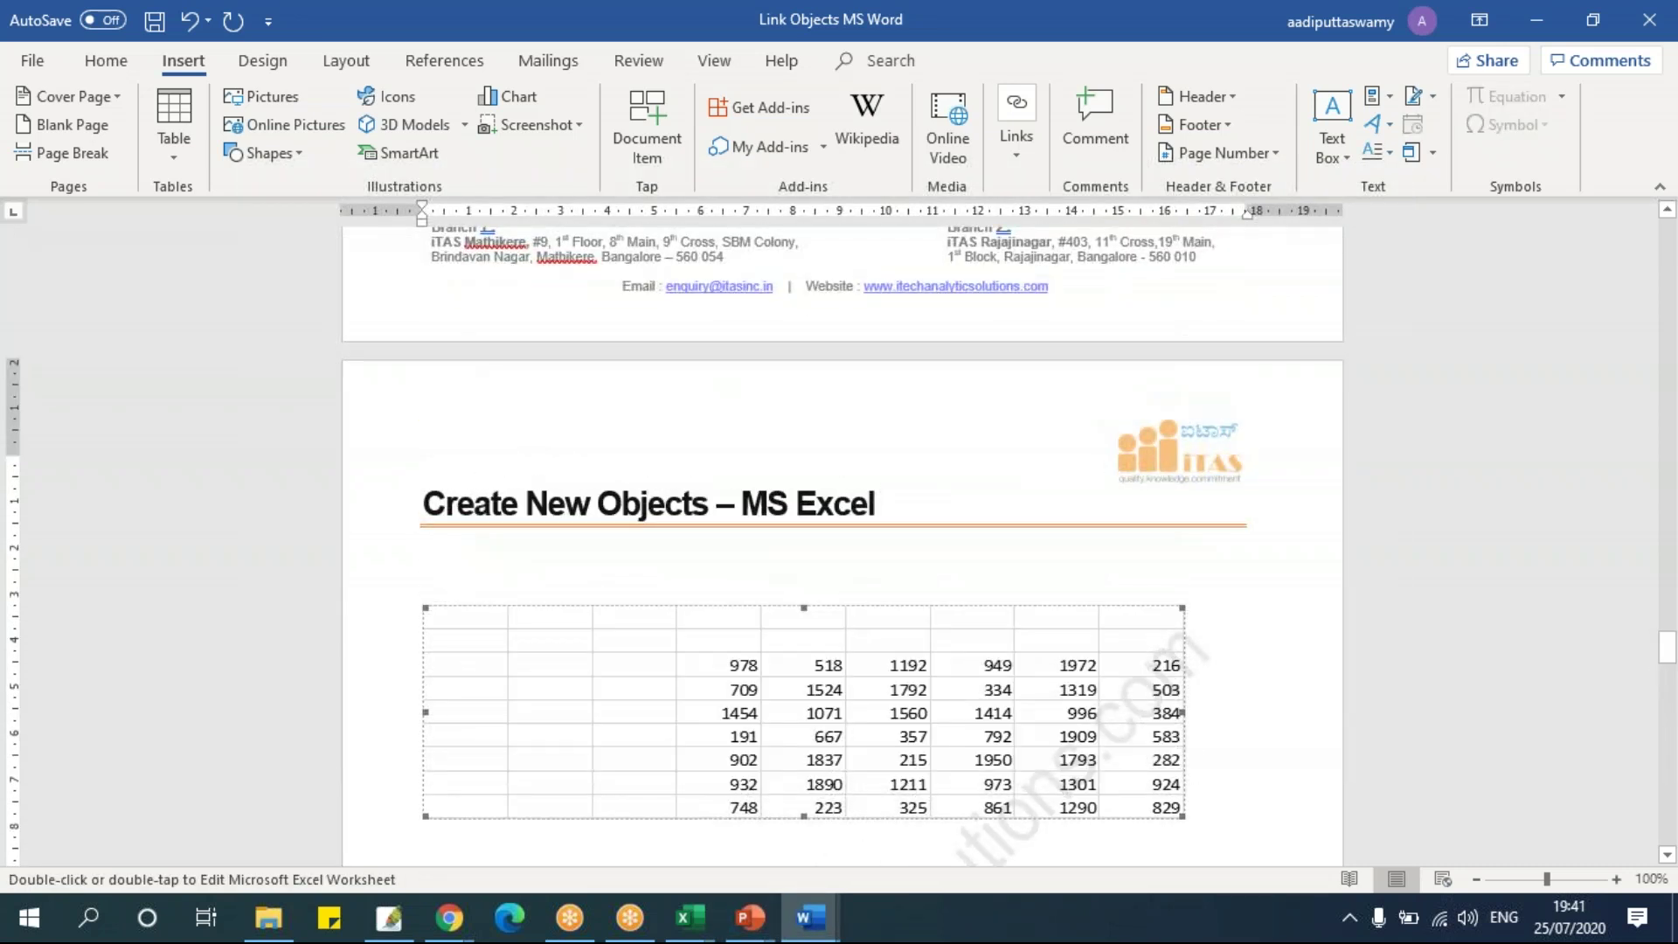
scroll(841, 542, up, 10)
scroll(841, 542, up, 4)
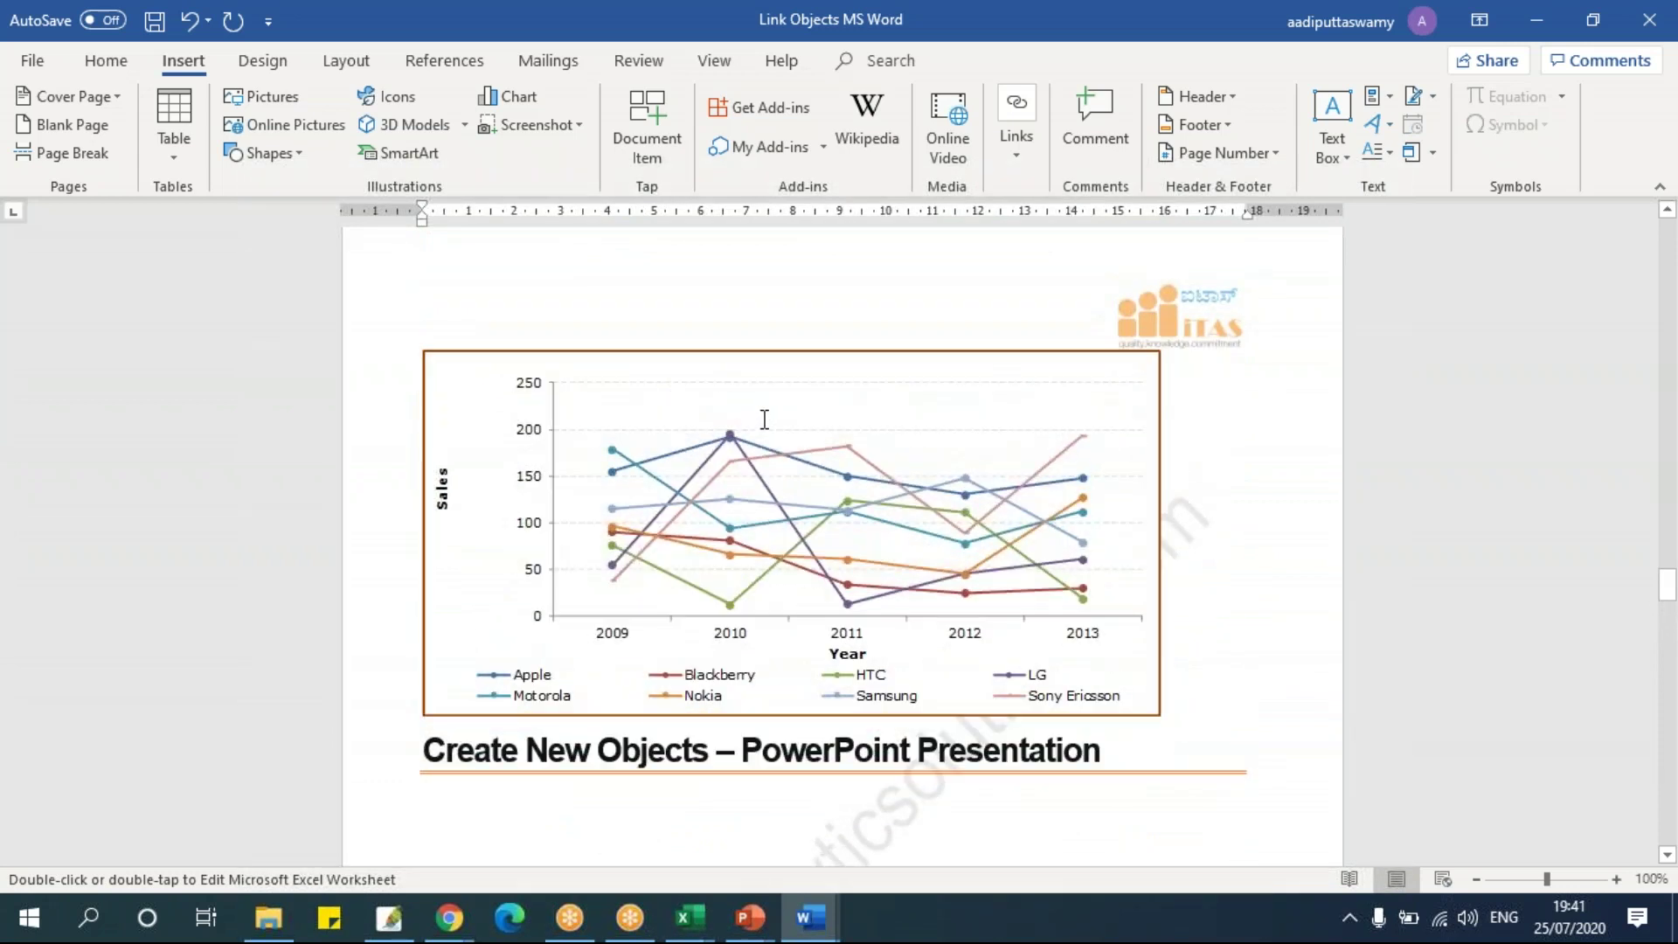
Switch to the Link Objects MS PowerPoint presentation and open slide 14, Copy Paste Chart Object as Link.
mouse_move(761, 915)
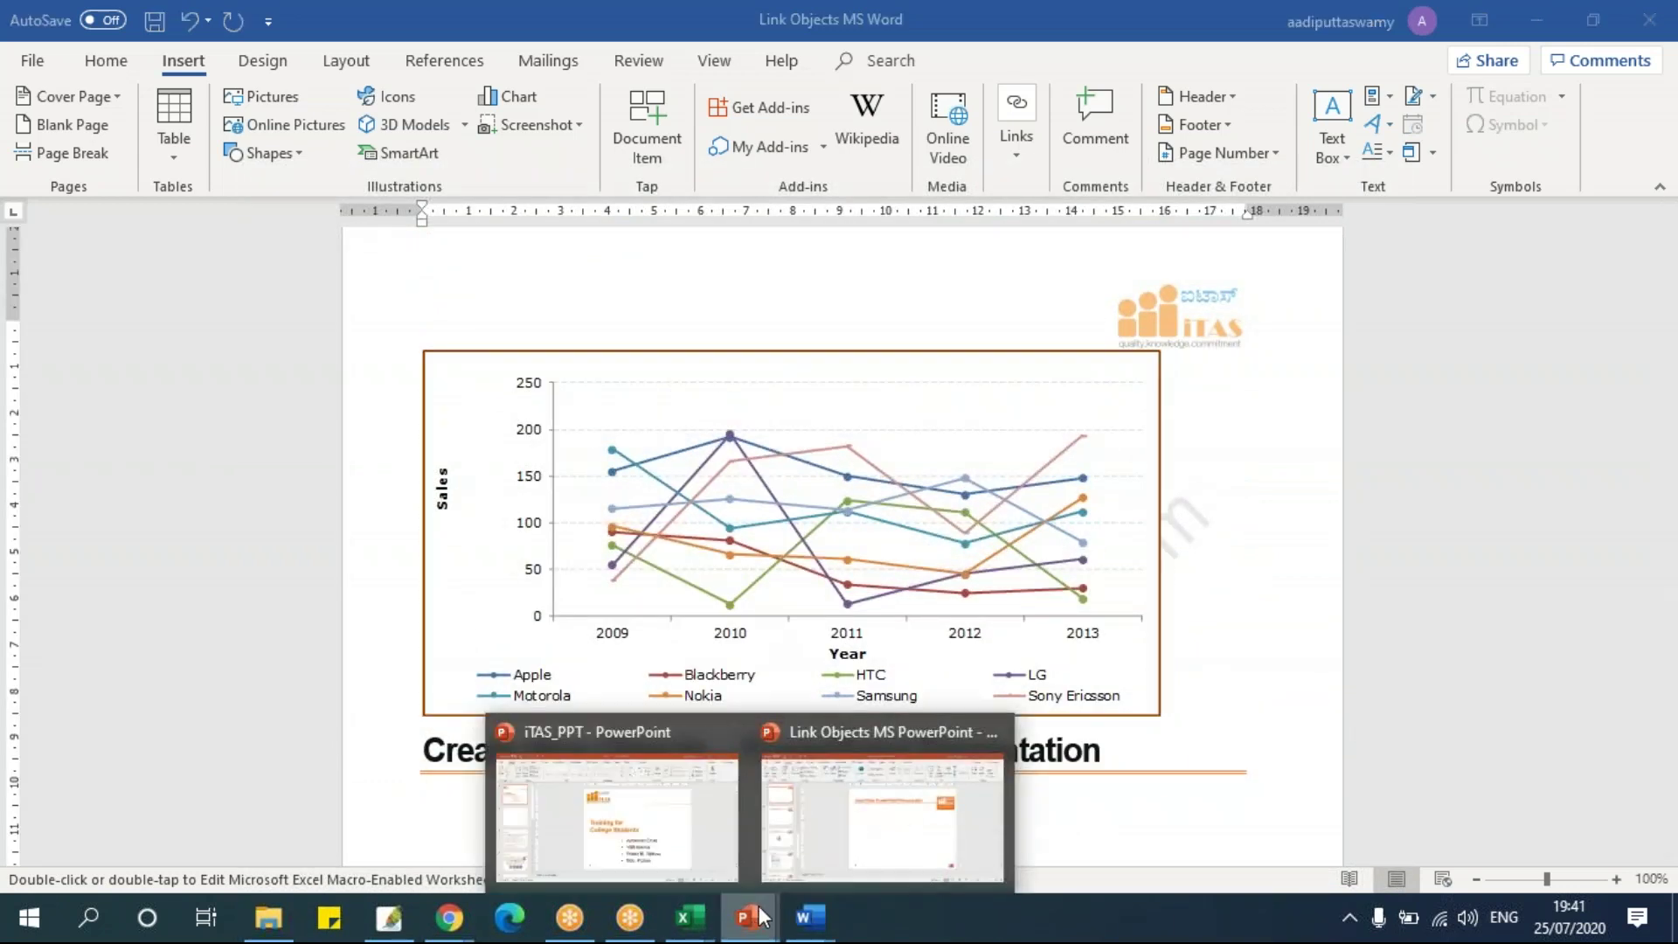
click(671, 825)
click(900, 818)
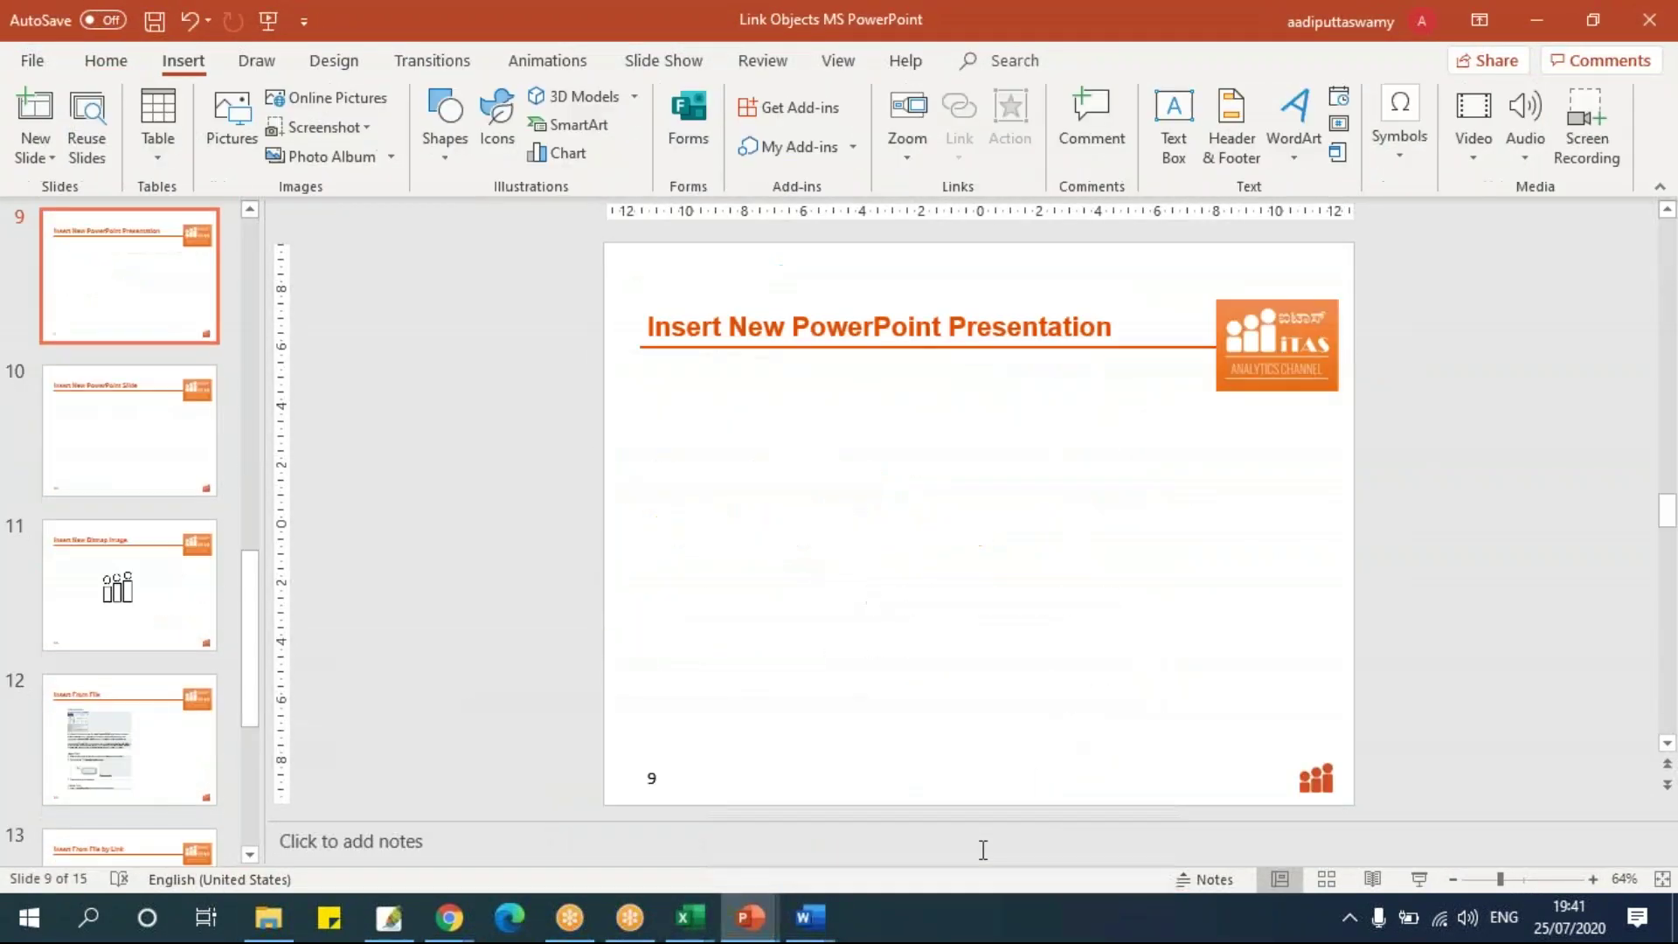
click(112, 720)
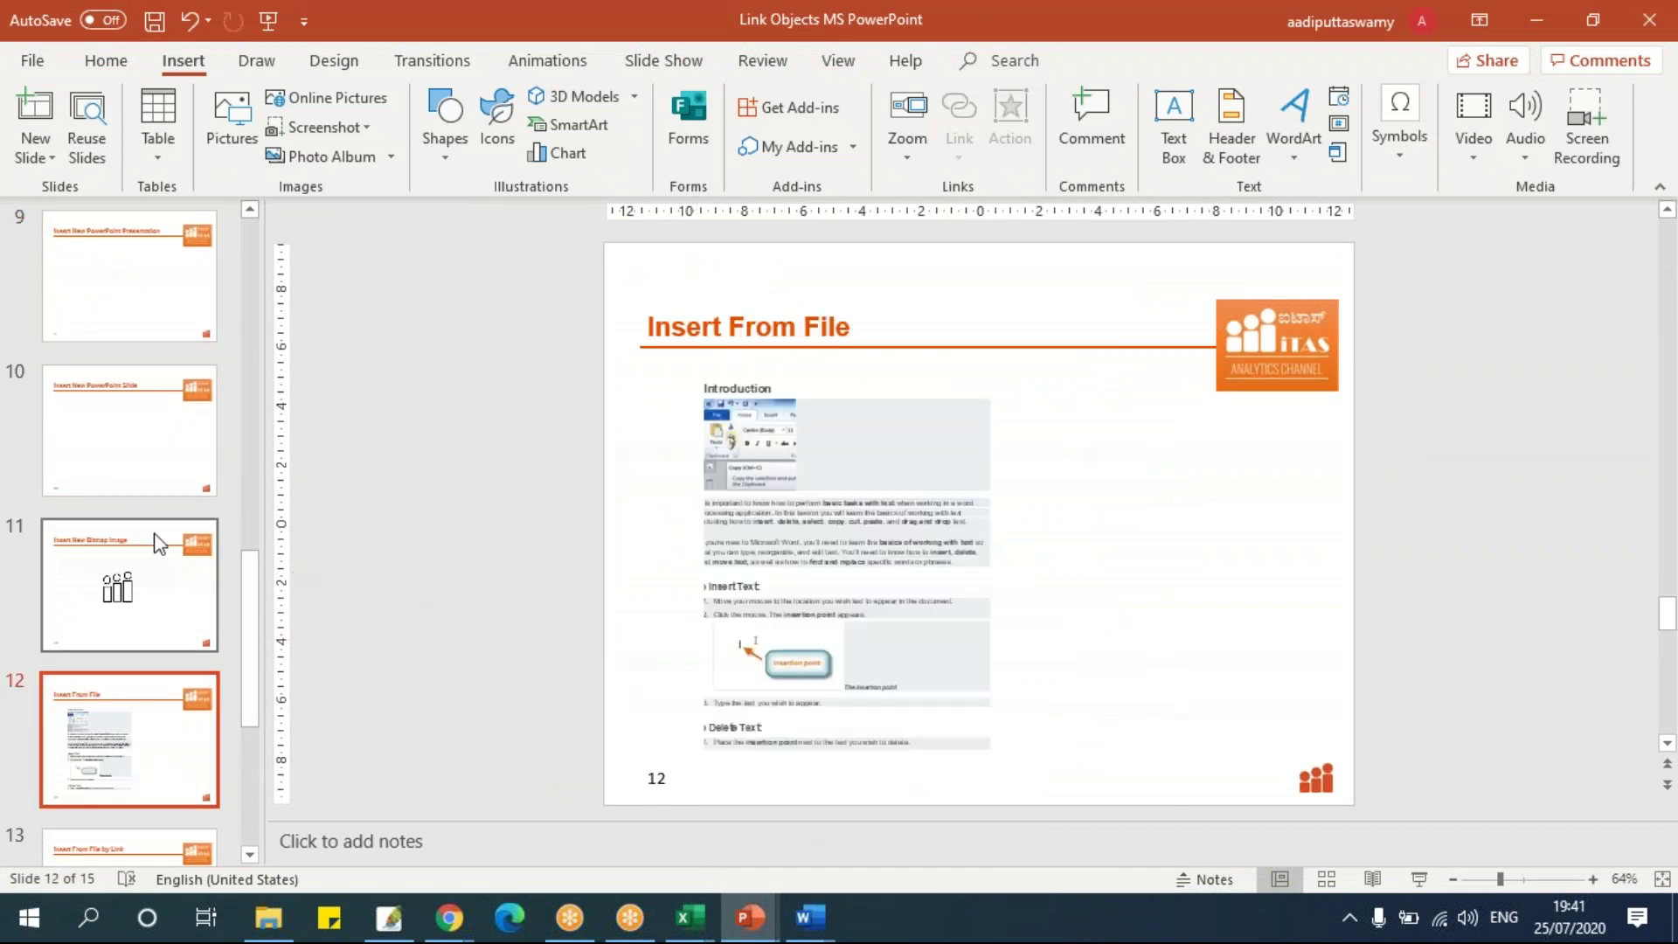
scroll(158, 544, up, 3)
scroll(151, 525, down, 6)
scroll(150, 525, up, 3)
scroll(153, 549, down, 3)
click(144, 594)
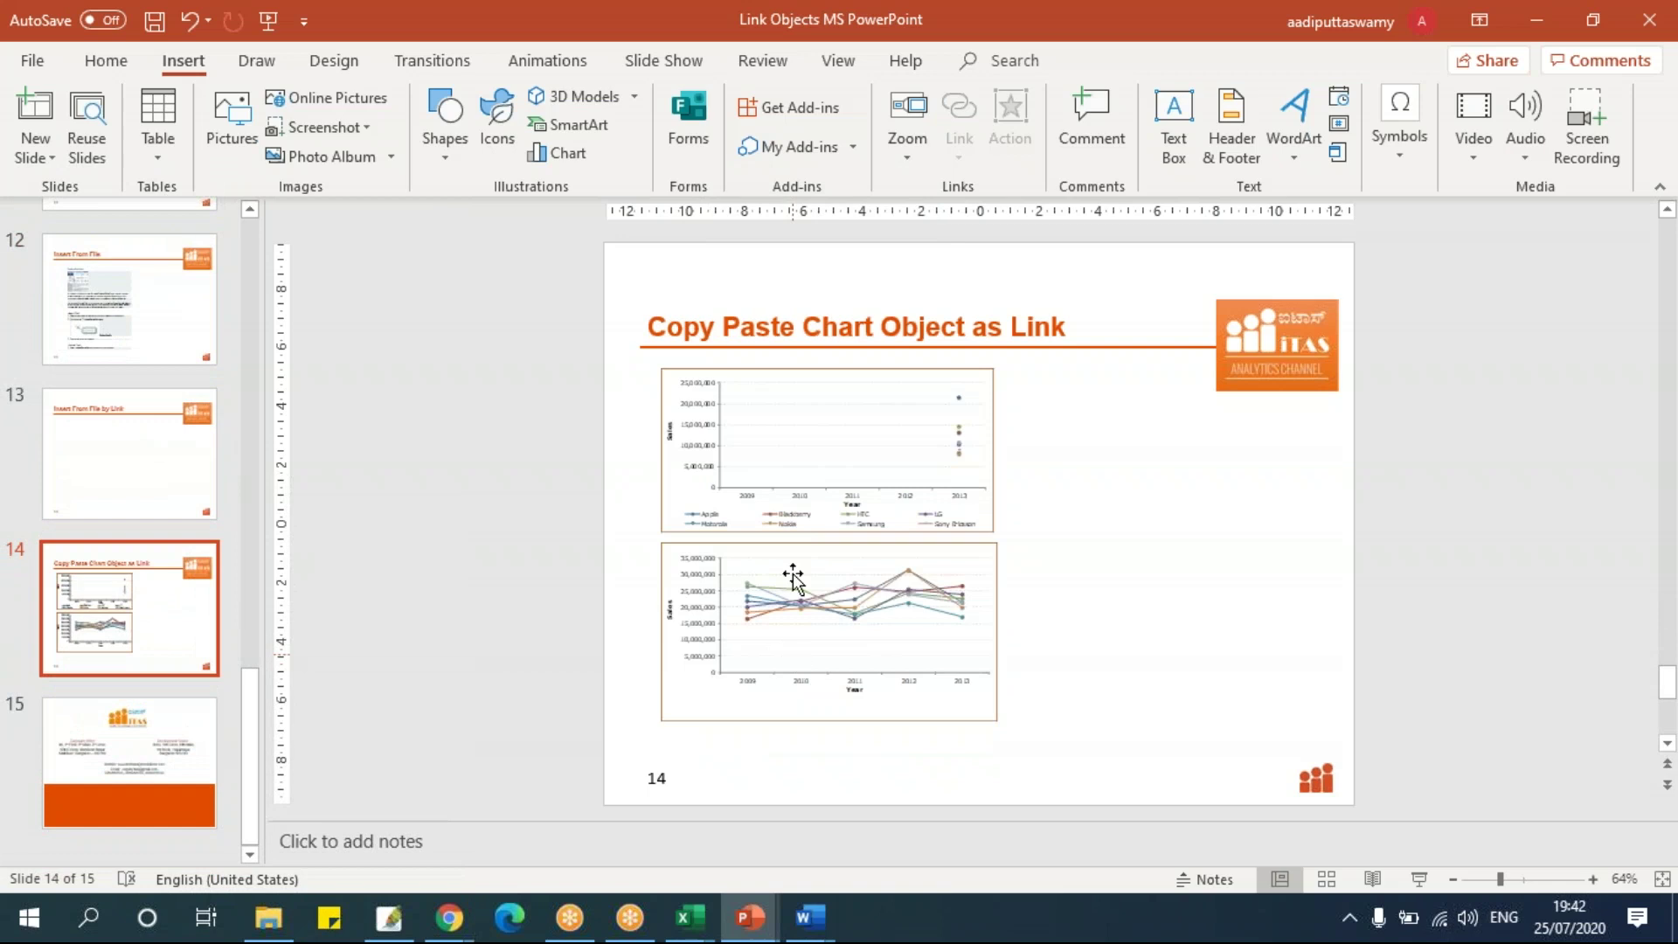
Move both linked charts on the slide slightly up and to the left, then deselect them.
drag(784, 453, 768, 449)
drag(768, 588, 750, 572)
click(1043, 601)
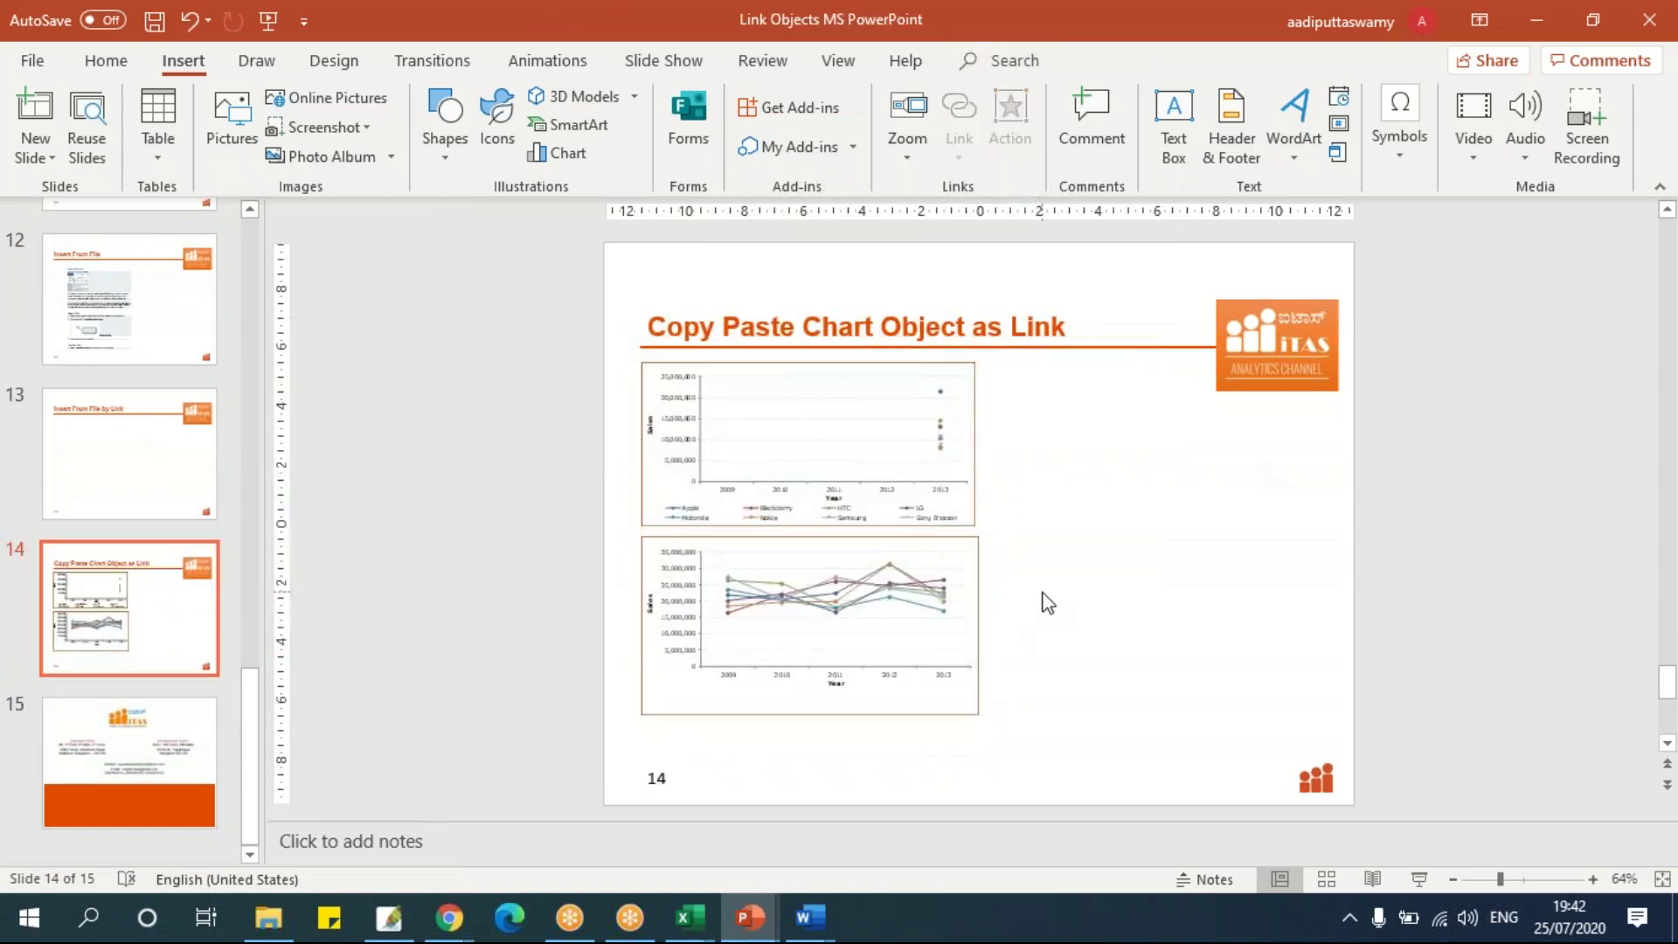